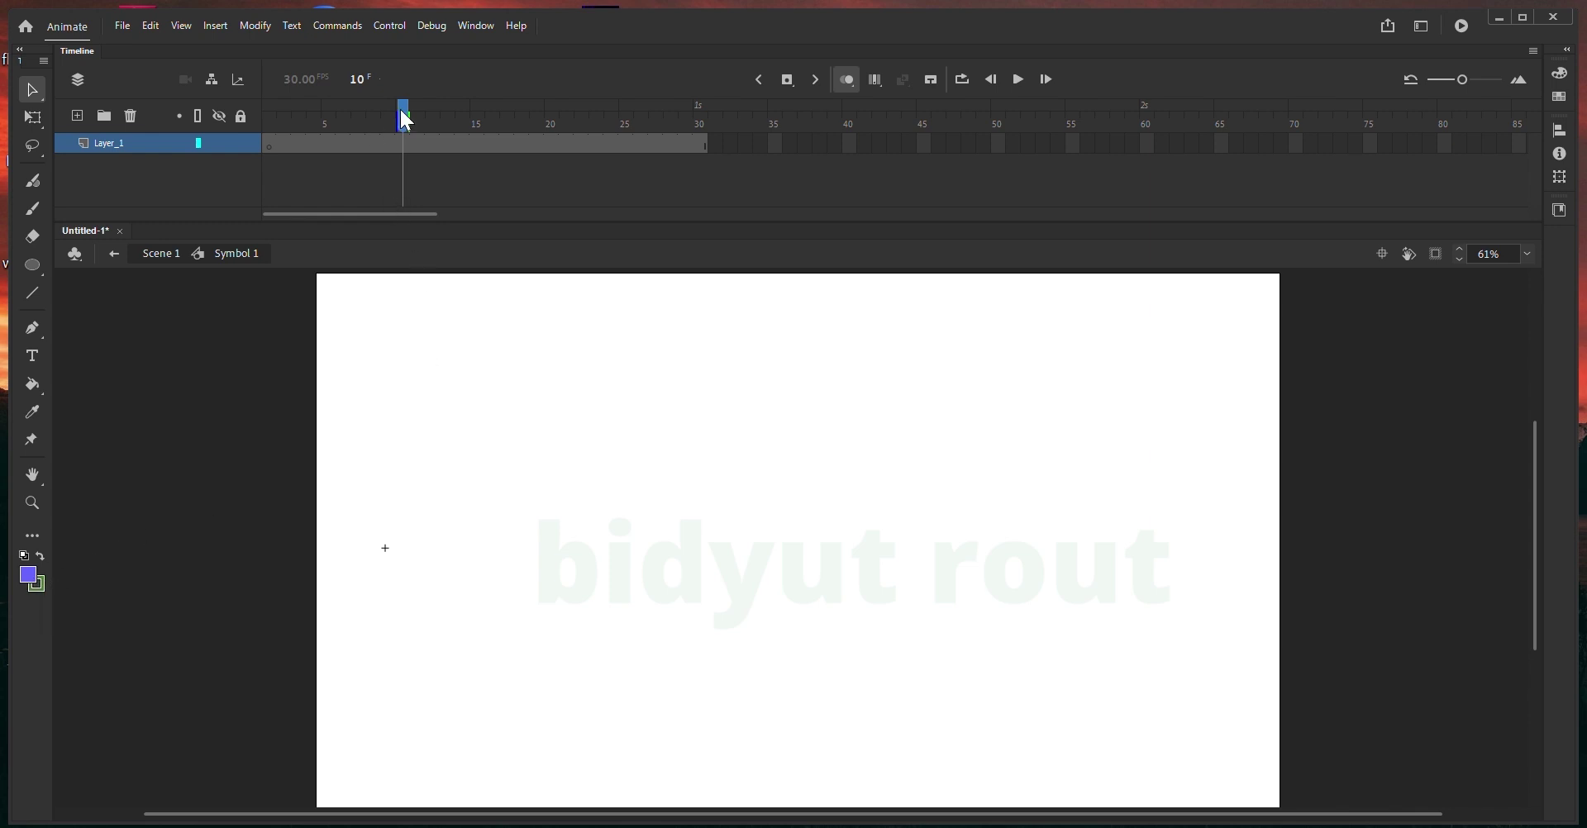
- Draw a purple circle near the stage's left edge at frame 16 and change its outline to black
mouse_move(402, 117)
mouse_down()
mouse_move(327, 124)
mouse_move(672, 161)
mouse_move(284, 212)
mouse_move(298, 223)
mouse_move(230, 206)
mouse_move(405, 142)
mouse_move(629, 147)
mouse_move(423, 157)
mouse_move(263, 182)
mouse_move(511, 177)
mouse_move(258, 196)
mouse_move(493, 178)
mouse_up()
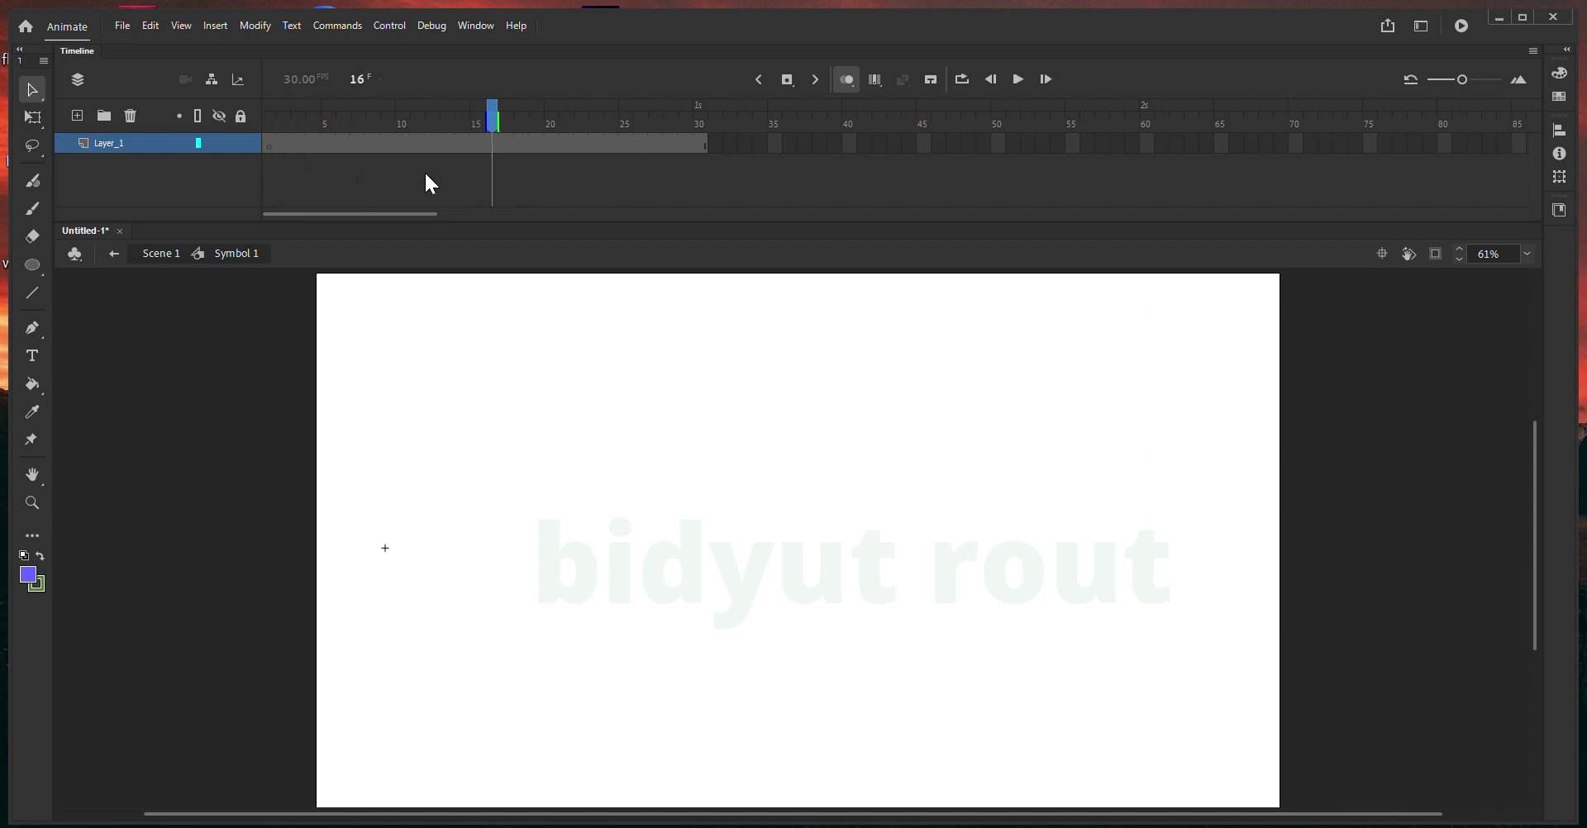
click(34, 270)
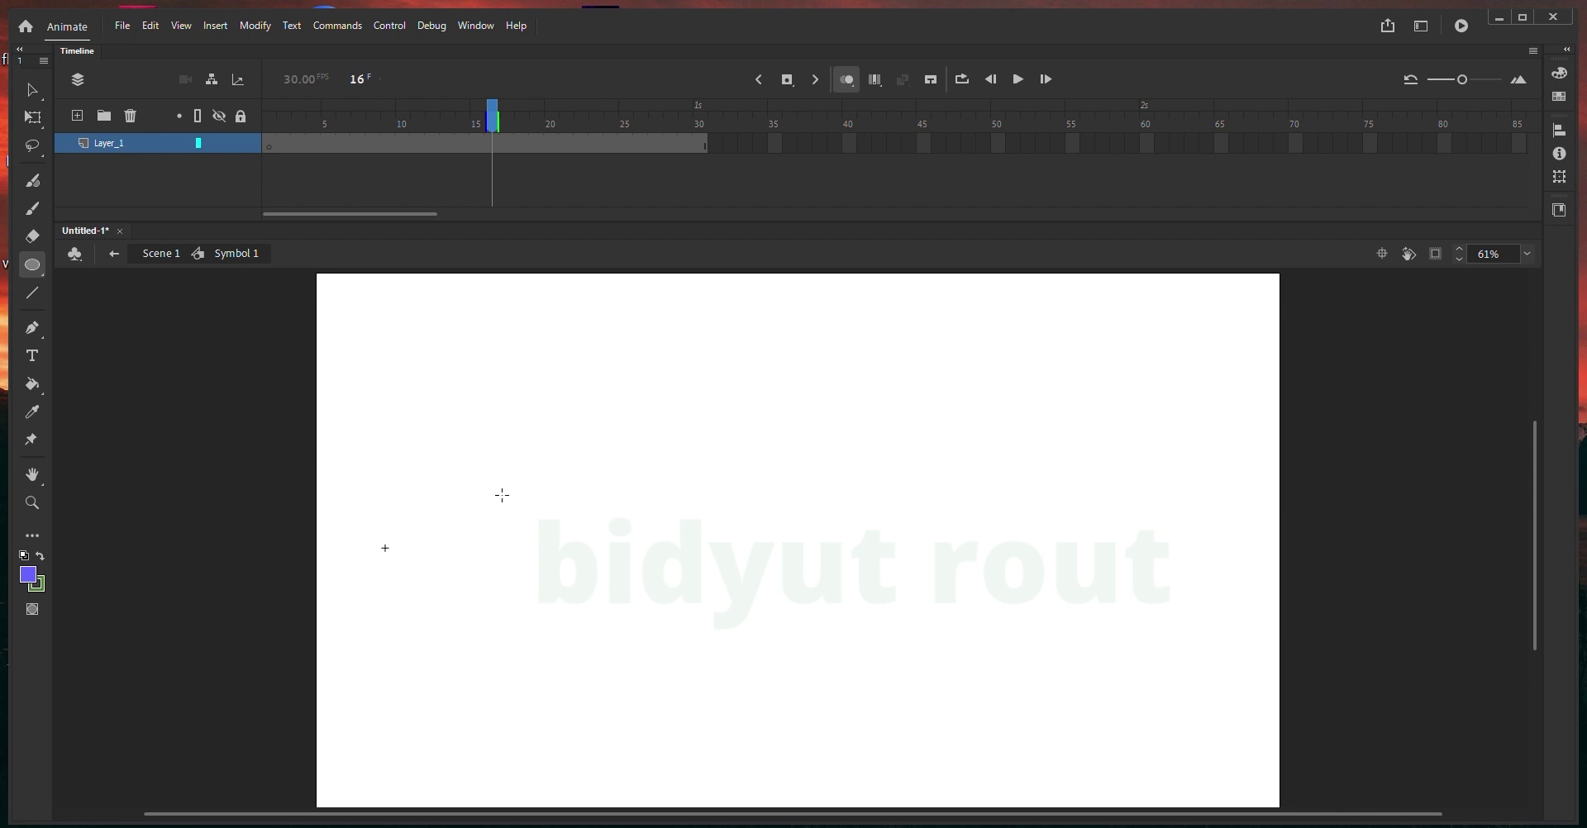
mouse_move(397, 463)
mouse_down()
mouse_move(584, 640)
mouse_move(569, 635)
mouse_up()
key(v)
drag(645, 403, 352, 715)
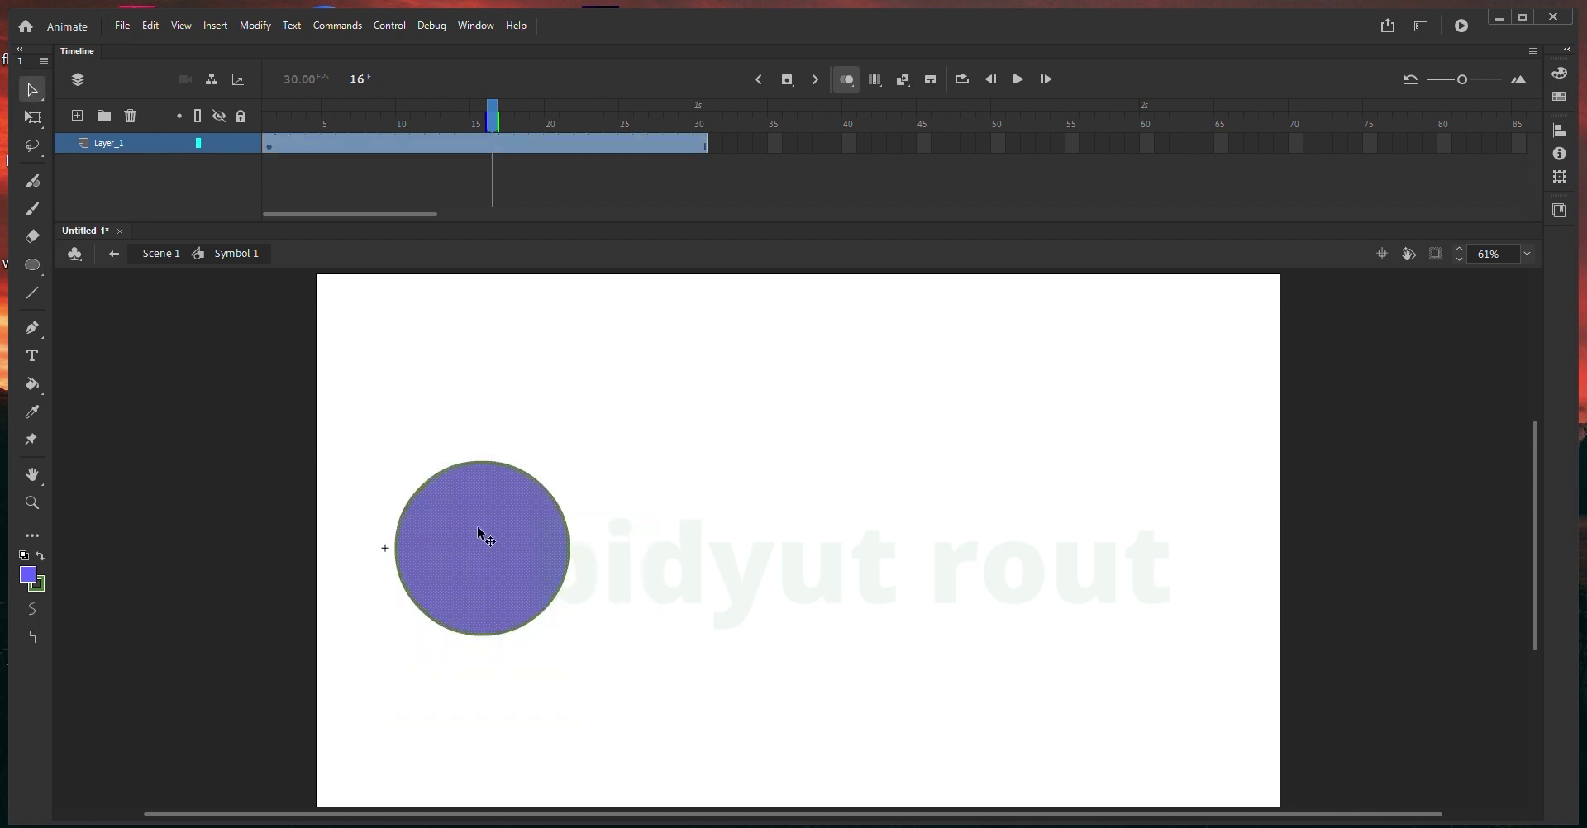
drag(527, 539, 488, 529)
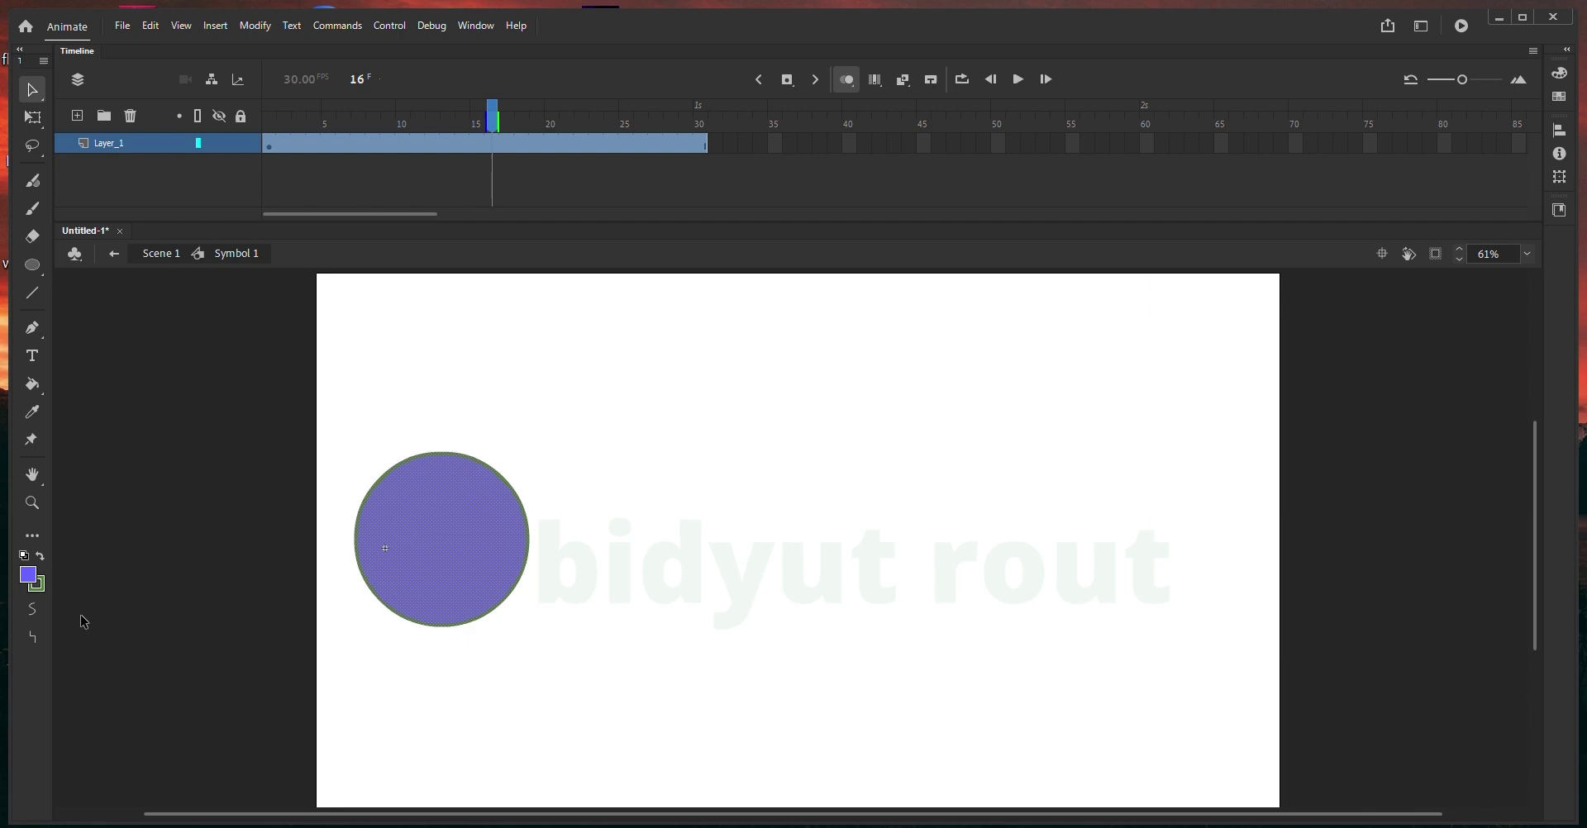
click(38, 582)
click(115, 637)
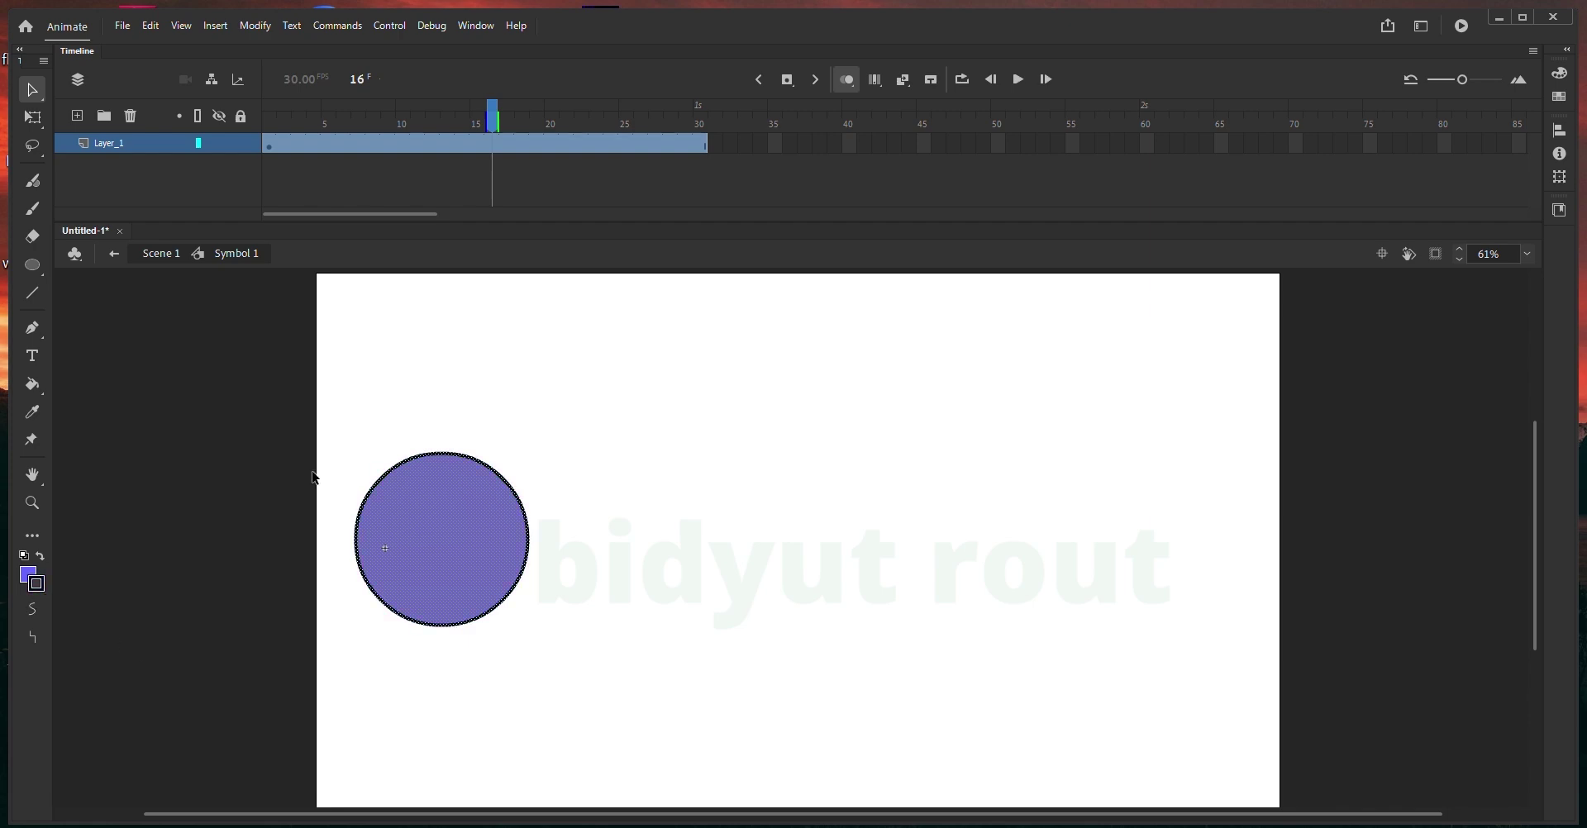
- Duplicate the circle to its right and group the copy's fill and outline
drag(336, 376, 528, 676)
drag(443, 573, 645, 578)
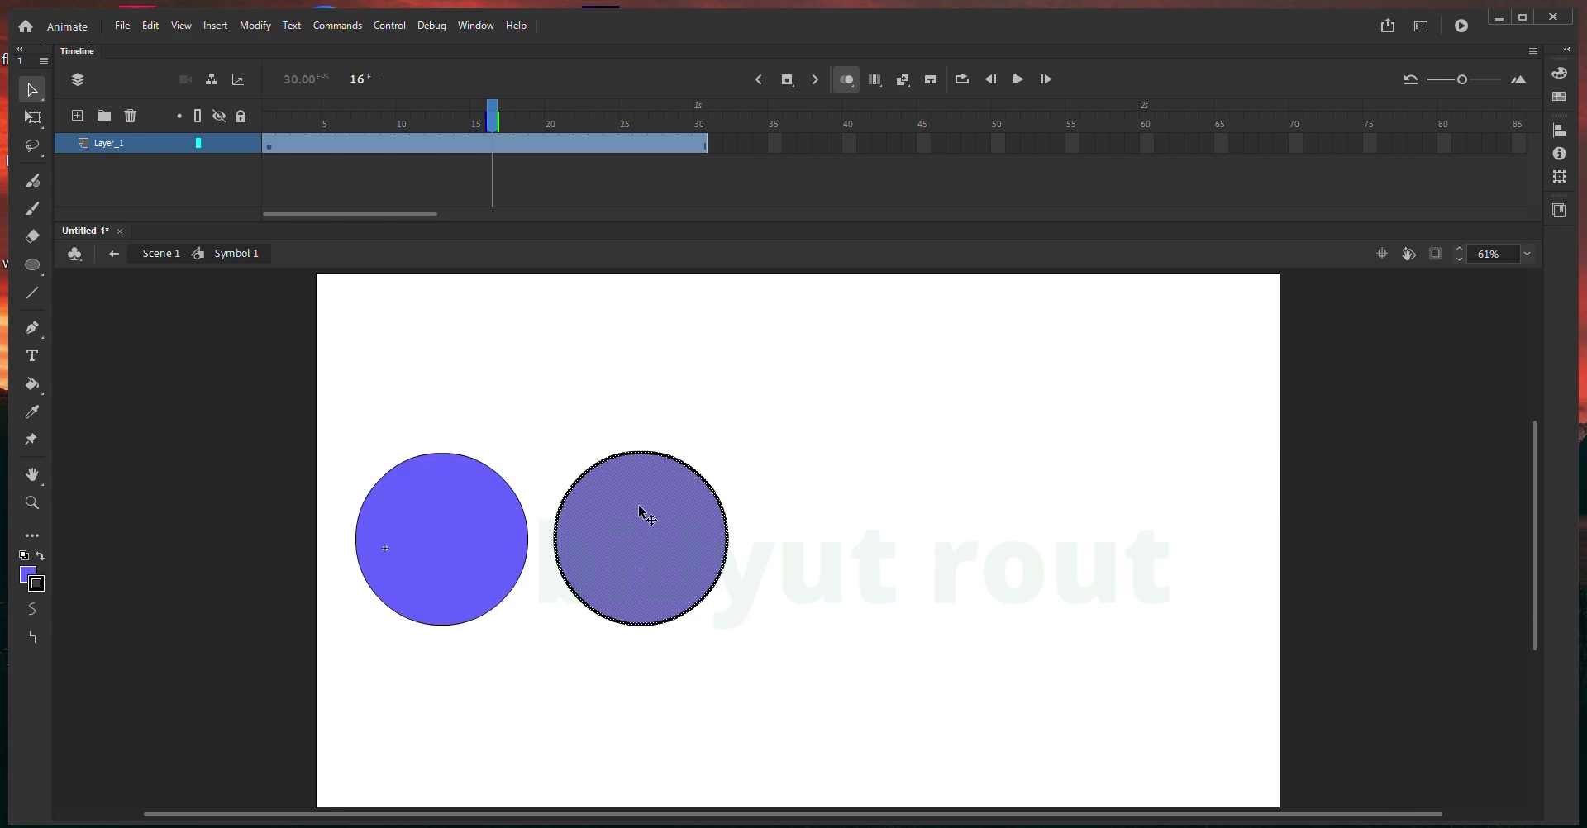
key(ctrl+g)
drag(673, 549, 652, 539)
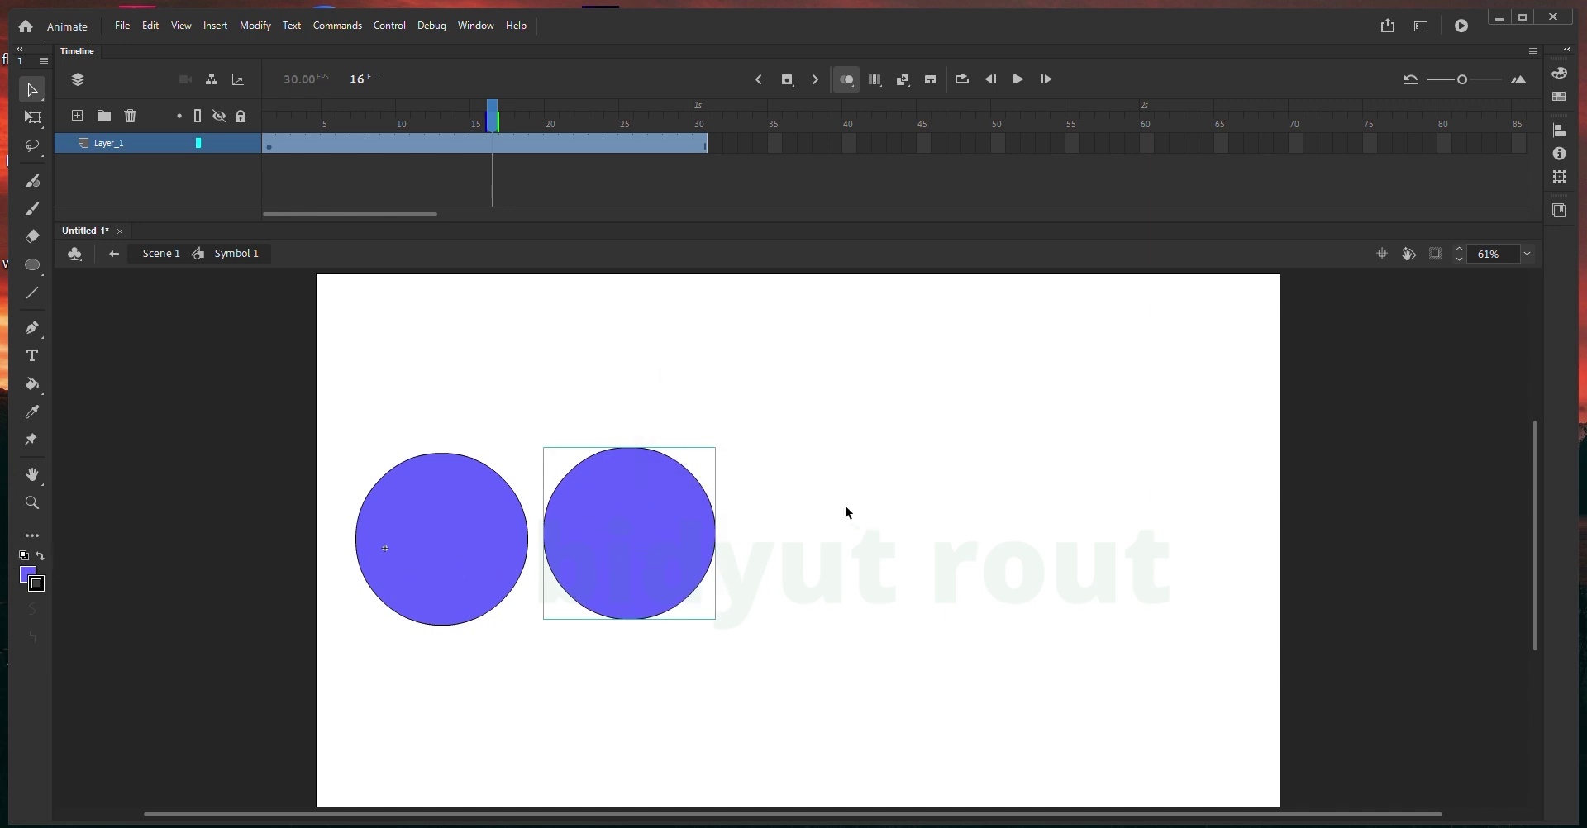
click(32, 265)
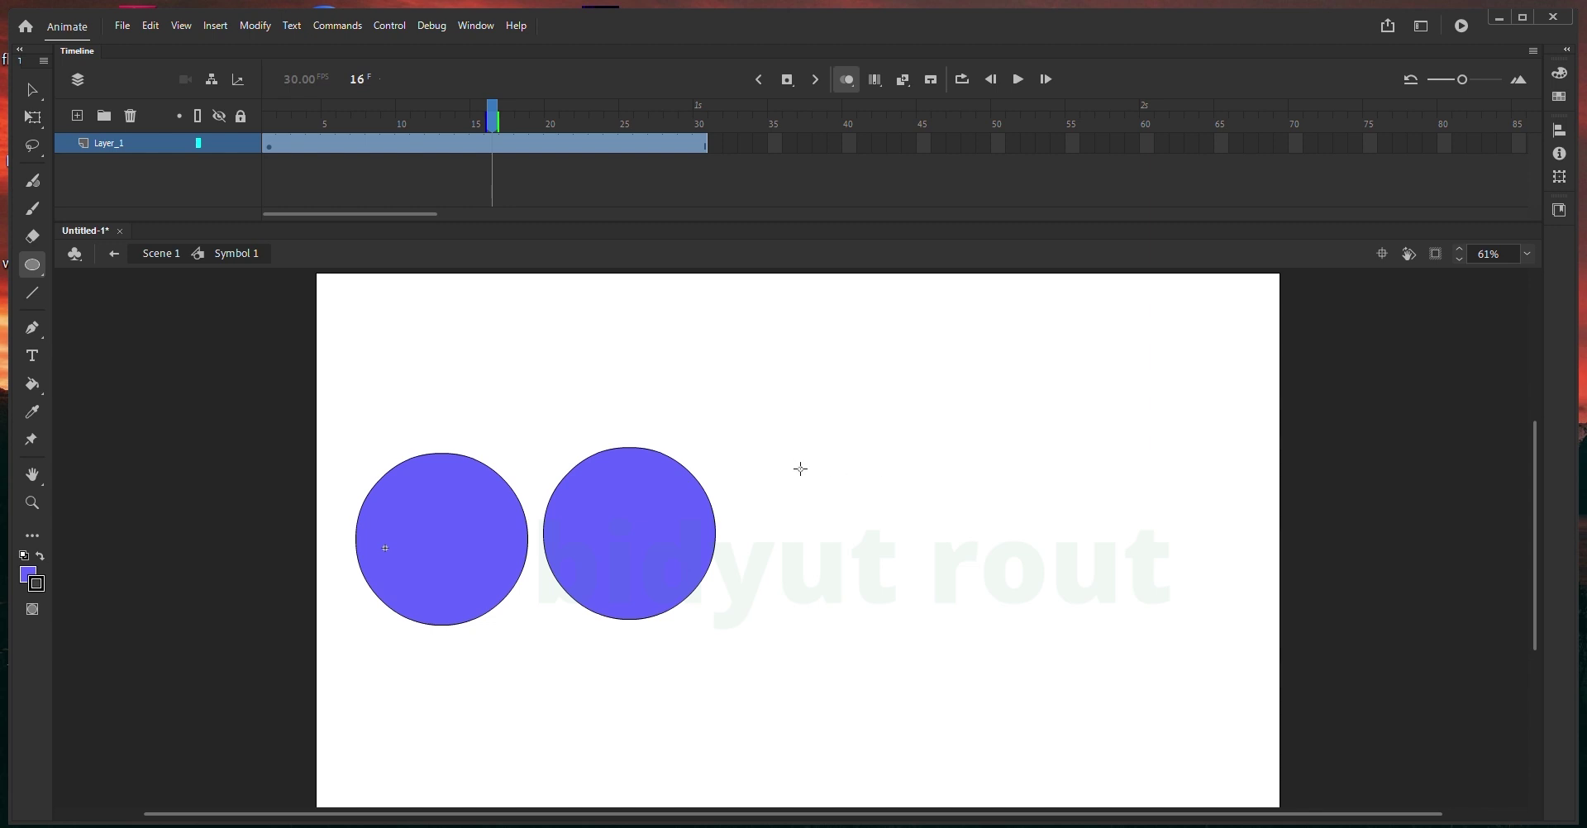
drag(800, 469, 945, 612)
key(v)
drag(983, 440, 861, 616)
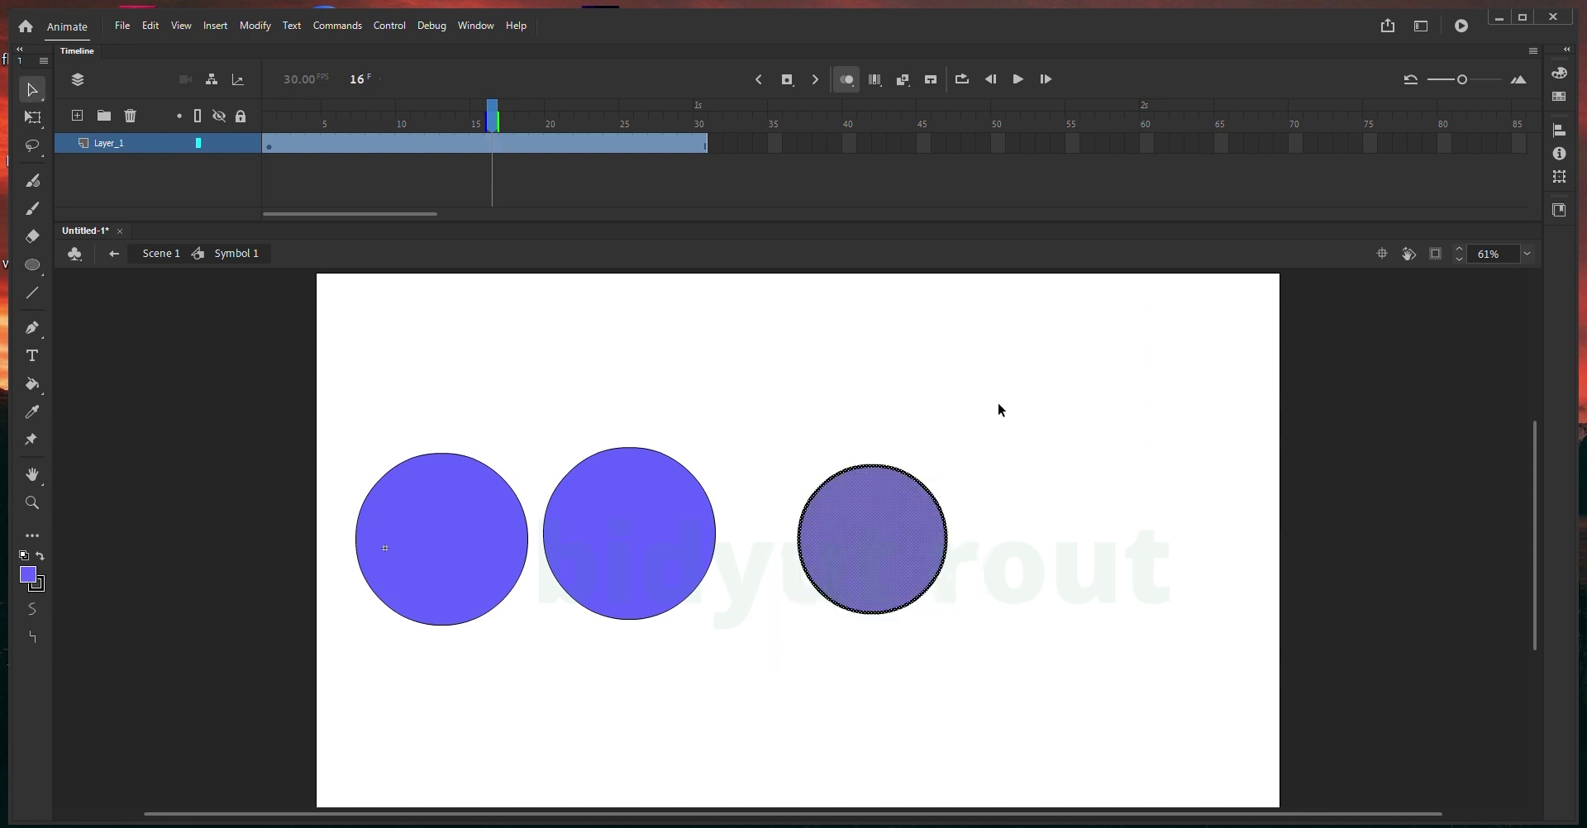
click(1002, 488)
key(r)
drag(1021, 414, 1167, 560)
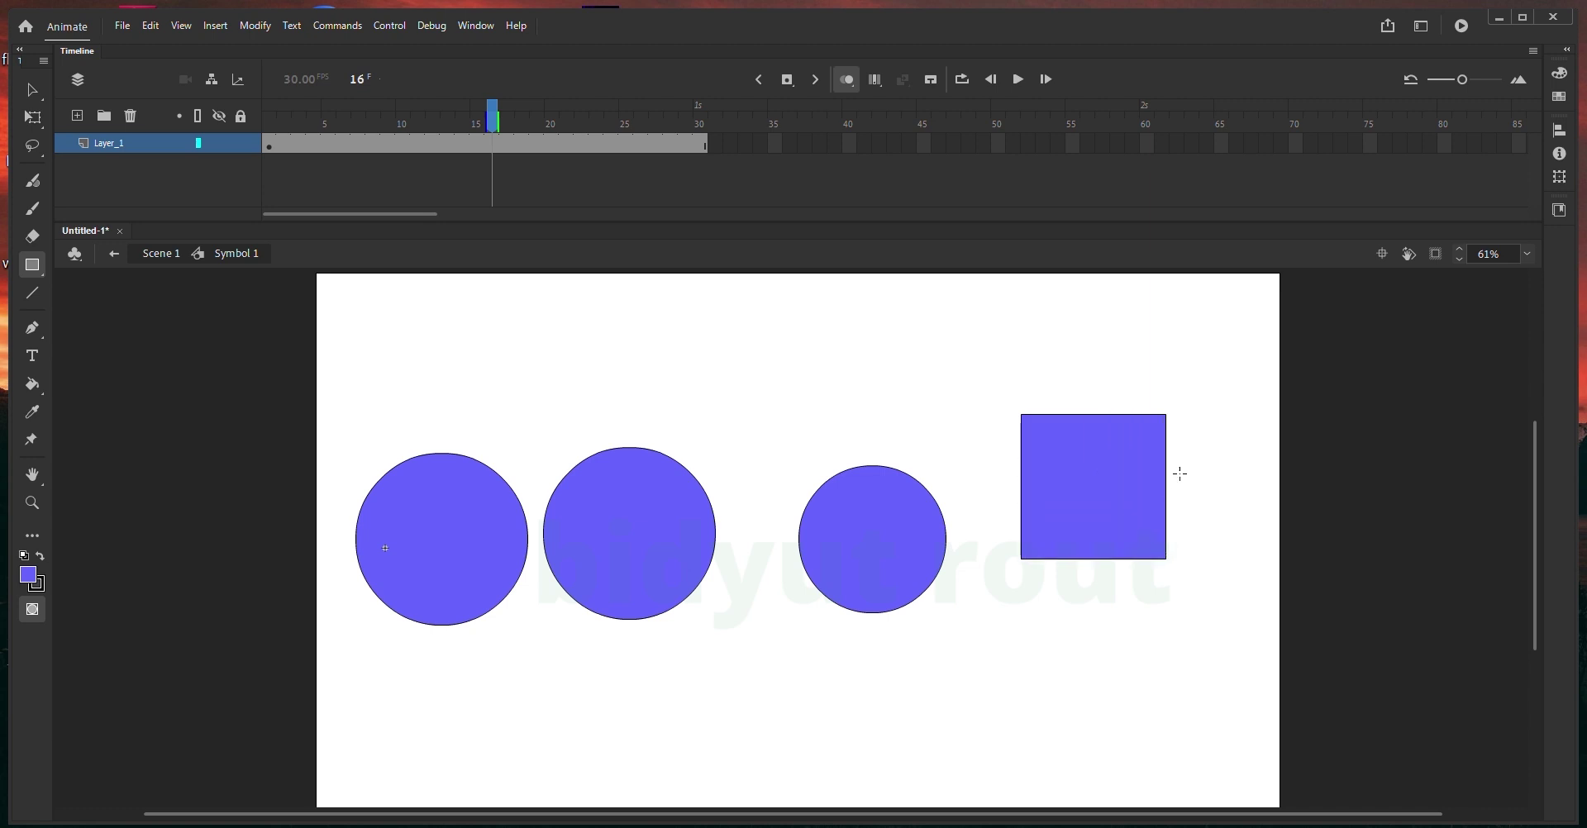
key(v)
mouse_move(1210, 389)
mouse_down()
mouse_move(1114, 524)
mouse_move(1143, 497)
mouse_move(1121, 555)
mouse_move(777, 724)
mouse_move(781, 704)
mouse_up()
key(Delete)
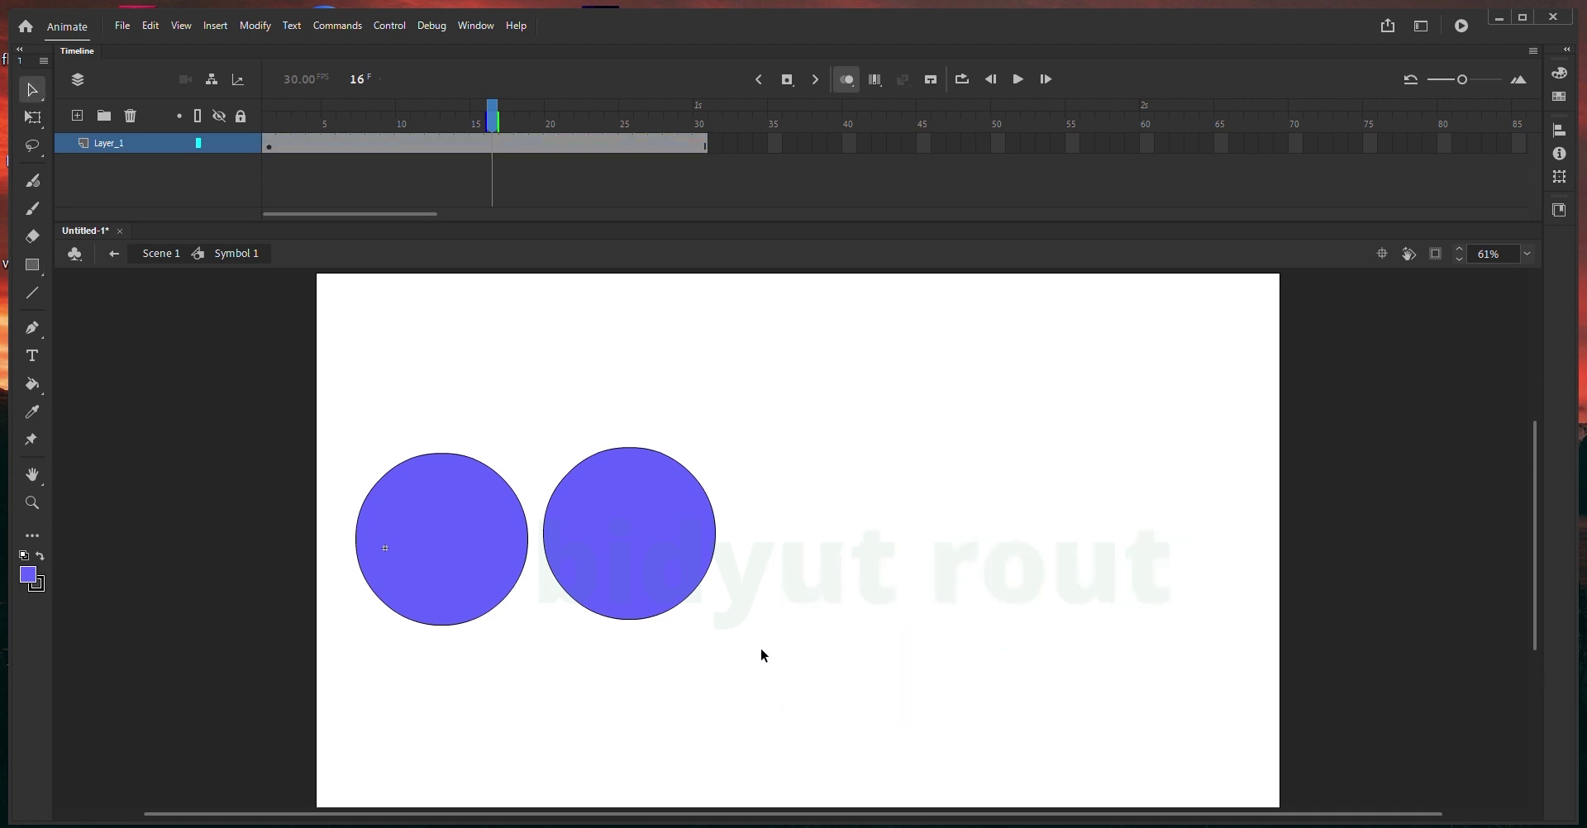
- Draw a third circle as a drawing object beside the grouped one and place a copy to its right
key(o)
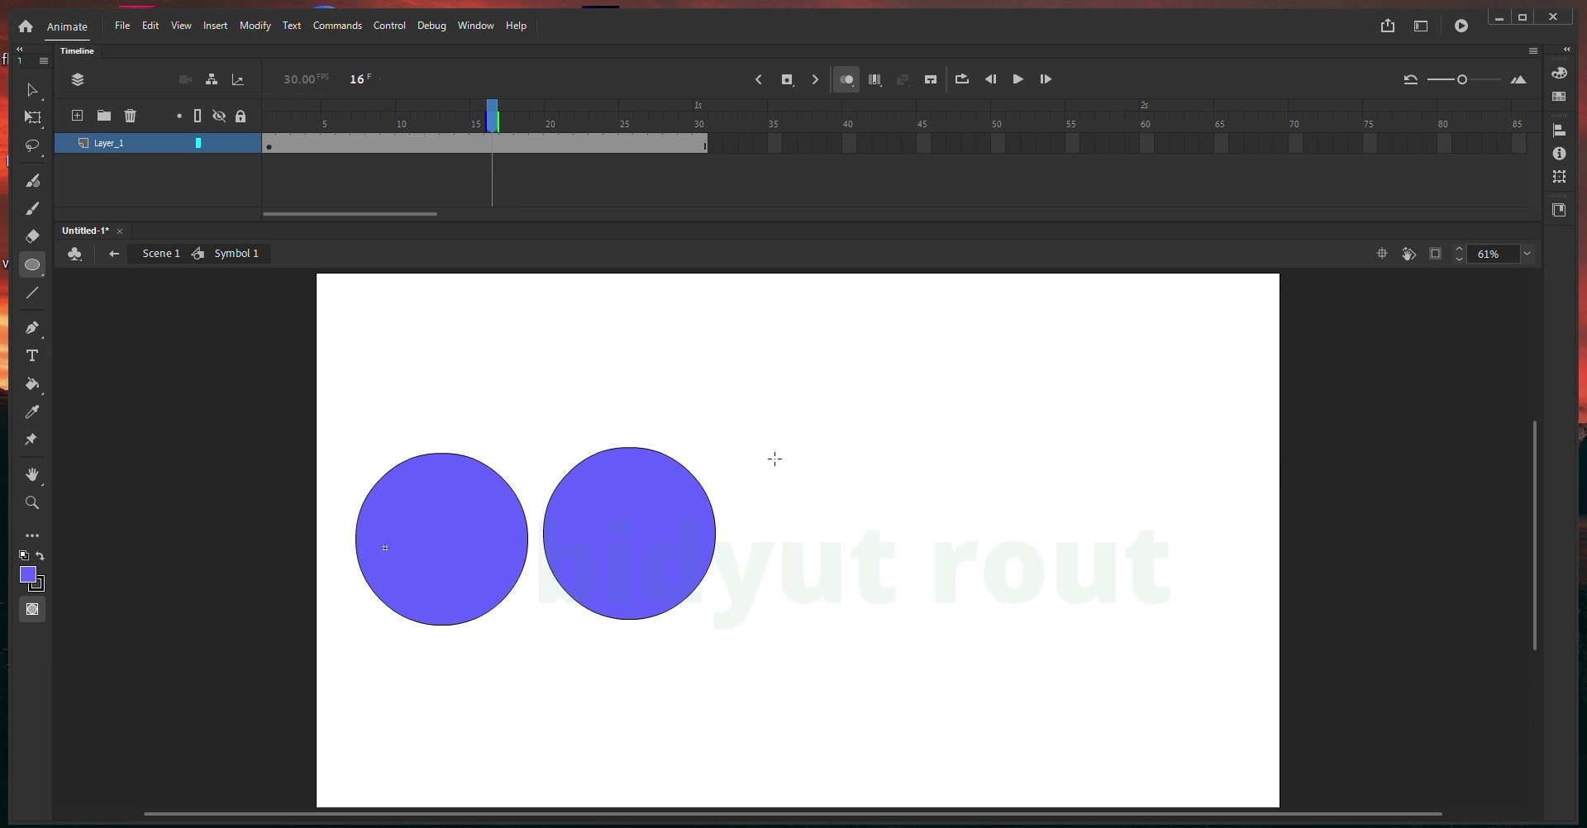
mouse_move(775, 459)
mouse_down()
mouse_move(939, 637)
mouse_move(921, 634)
mouse_move(942, 630)
mouse_up()
key(v)
mouse_move(887, 573)
mouse_down()
mouse_move(829, 571)
mouse_move(847, 549)
mouse_move(1037, 542)
mouse_up()
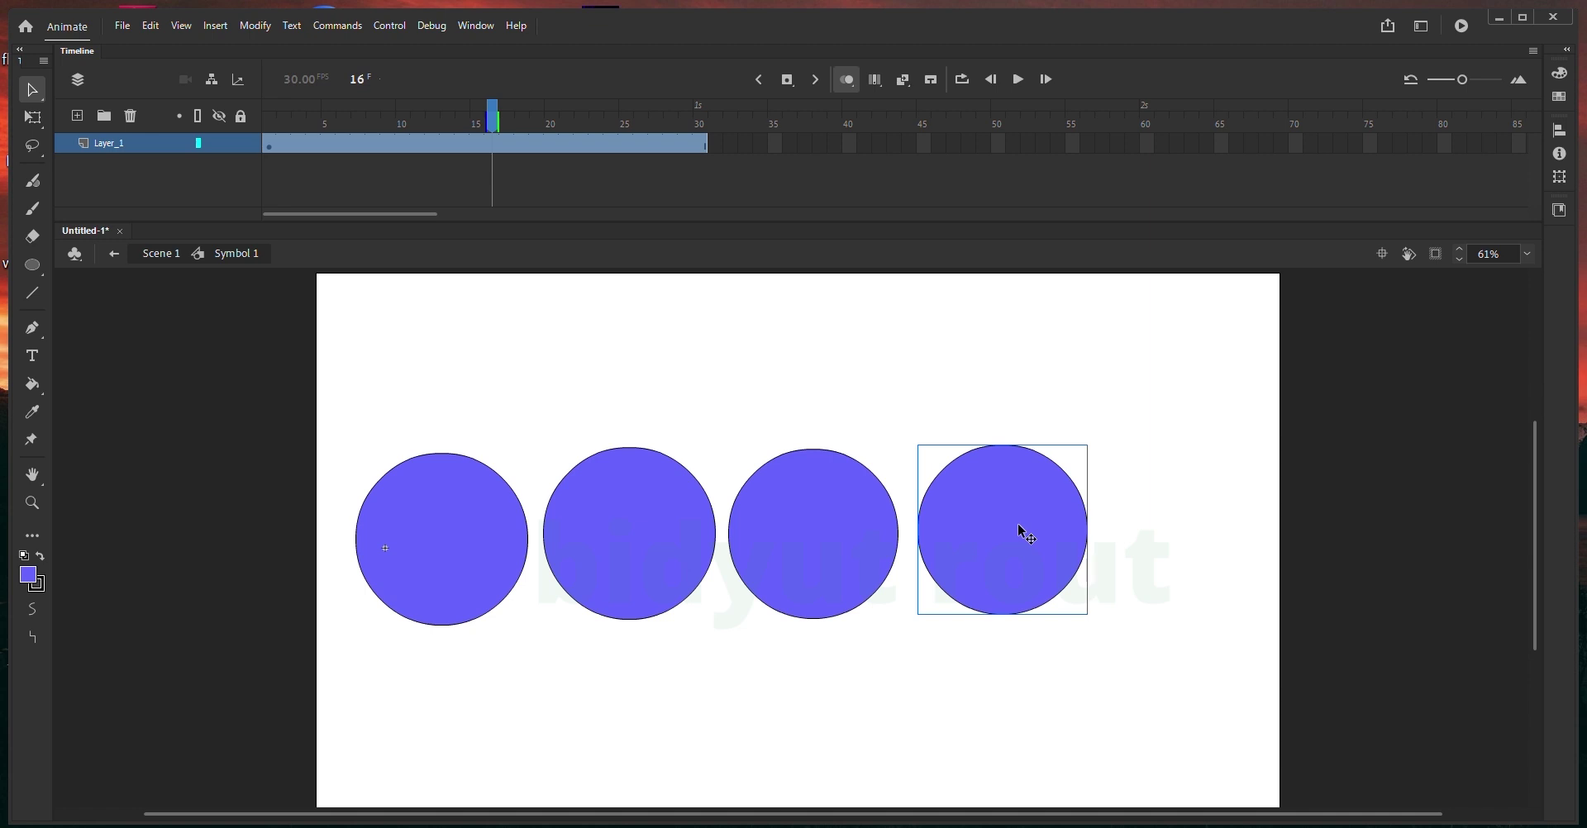
- Convert the fourth circle to a Graphic symbol, check its inner timeline, and return to Symbol 1
key(F8)
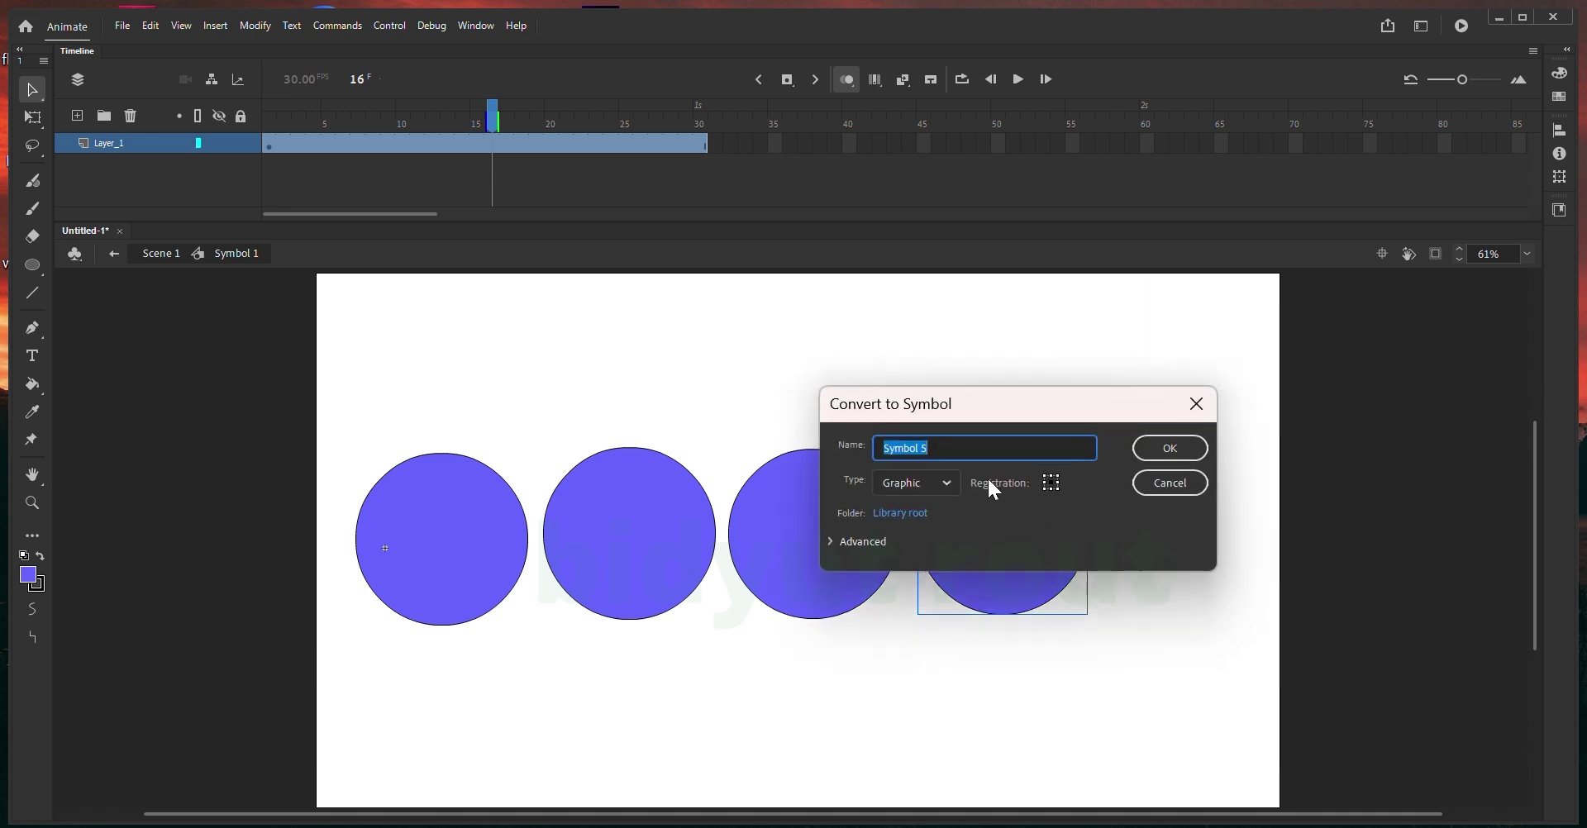
click(940, 493)
click(938, 448)
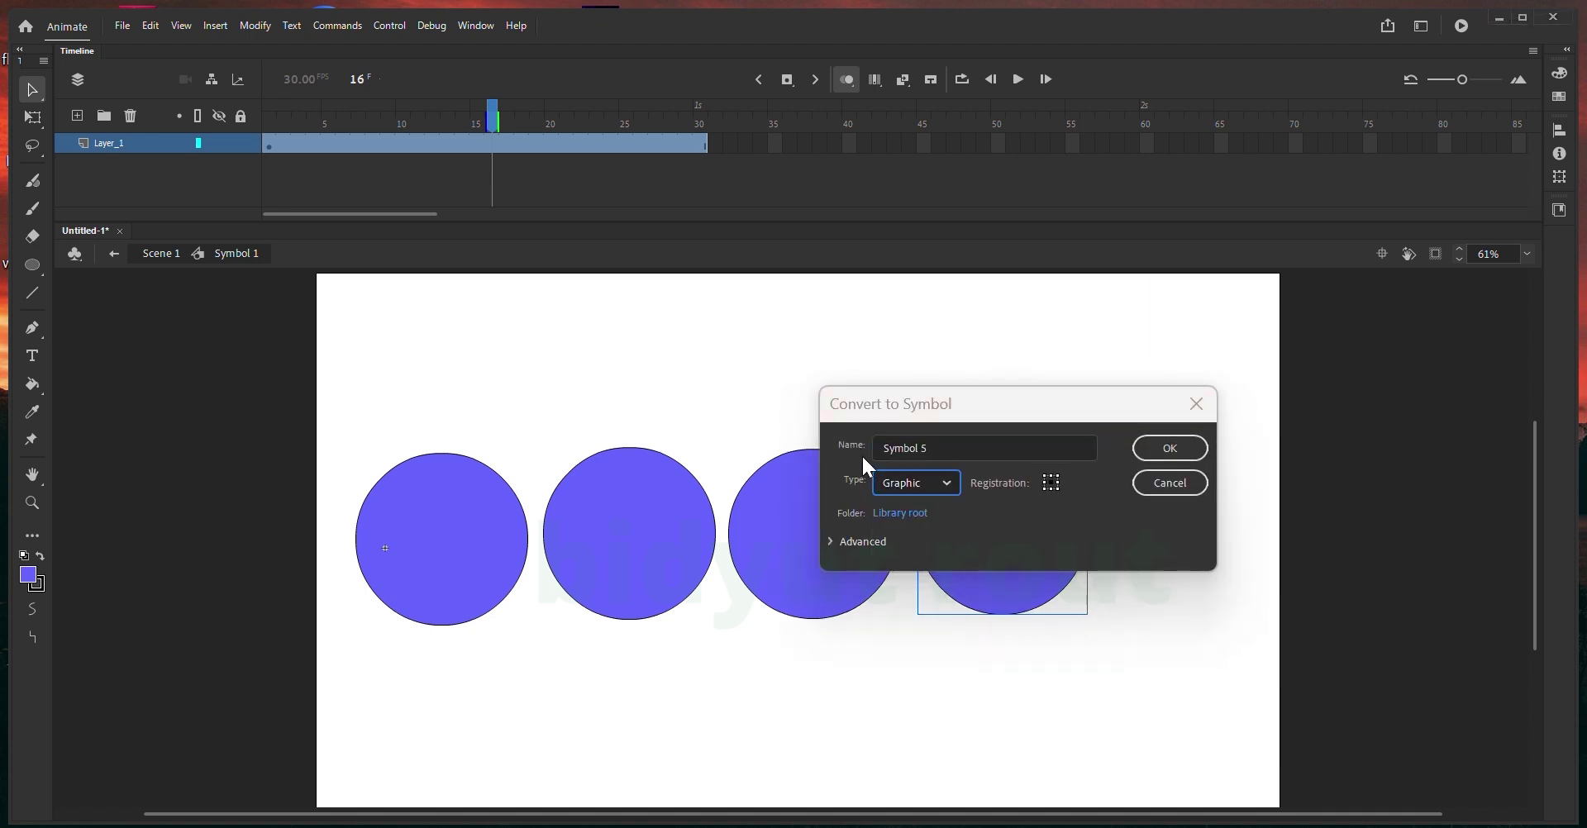
click(933, 491)
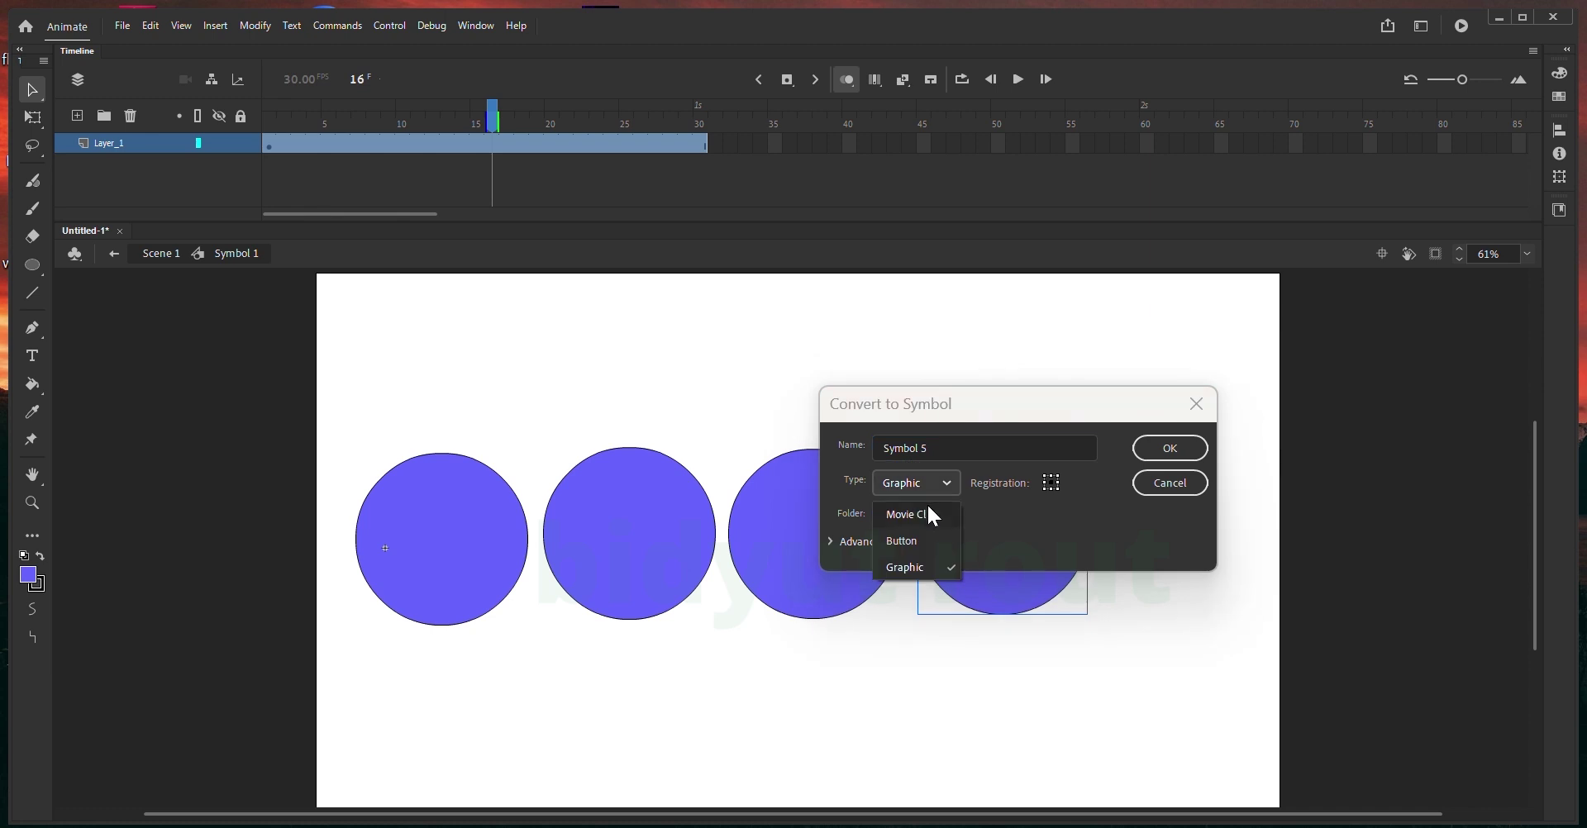
click(925, 561)
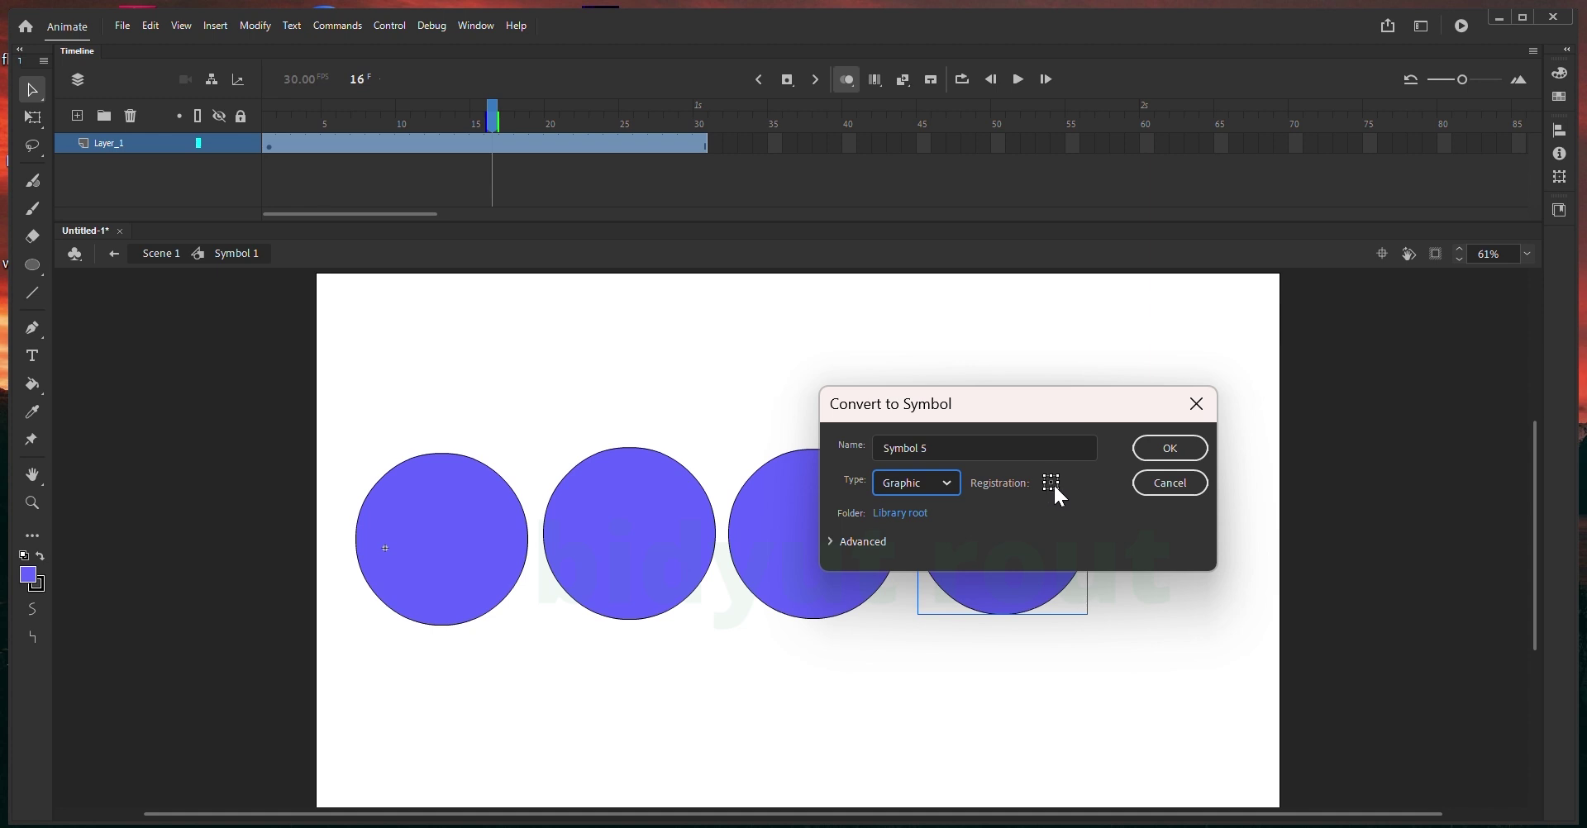
click(1170, 459)
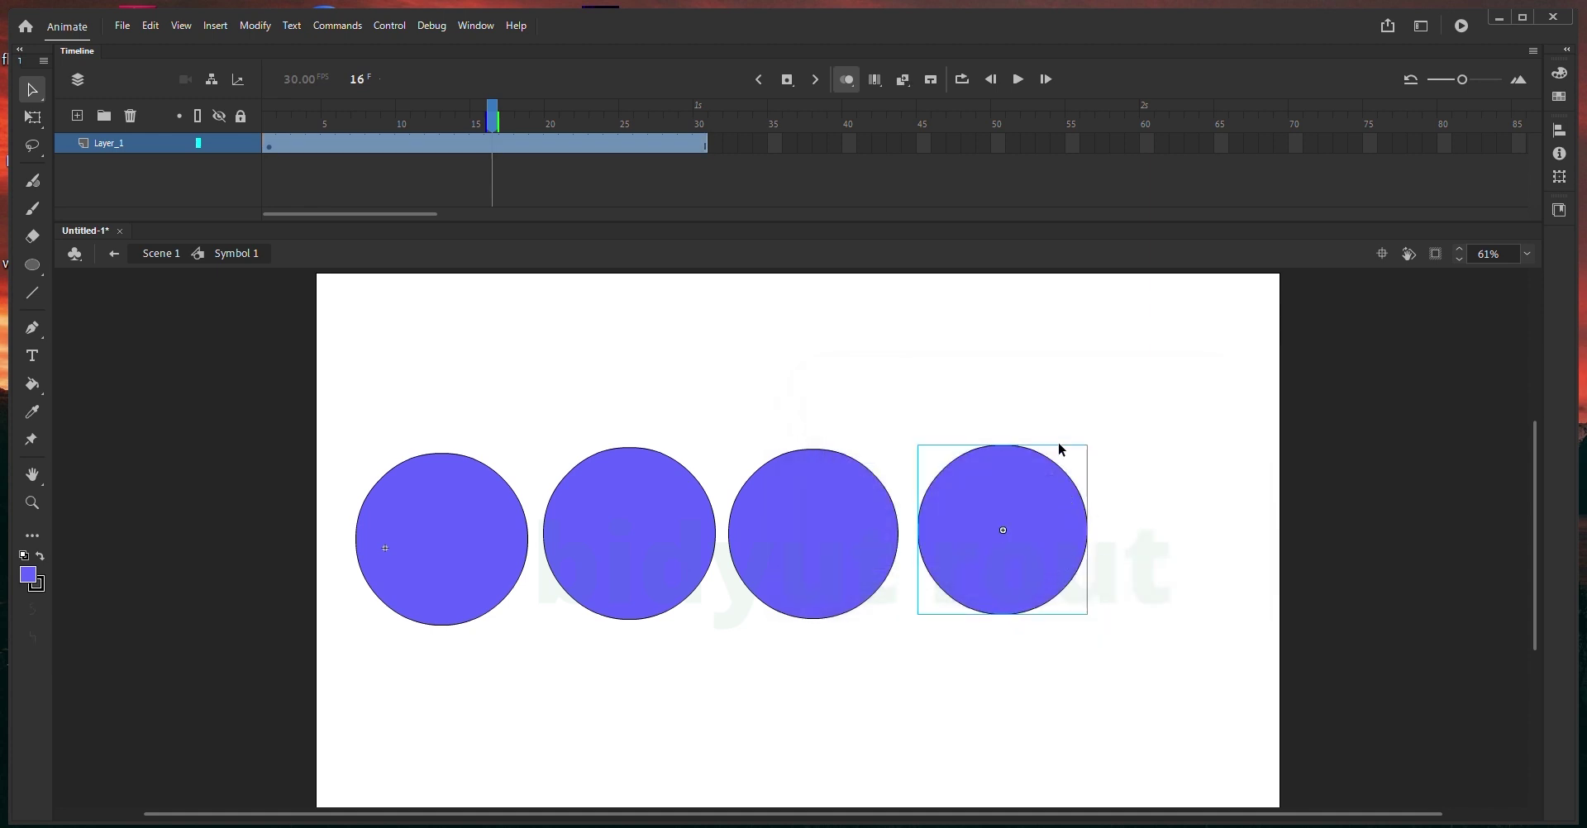
double_click(1039, 506)
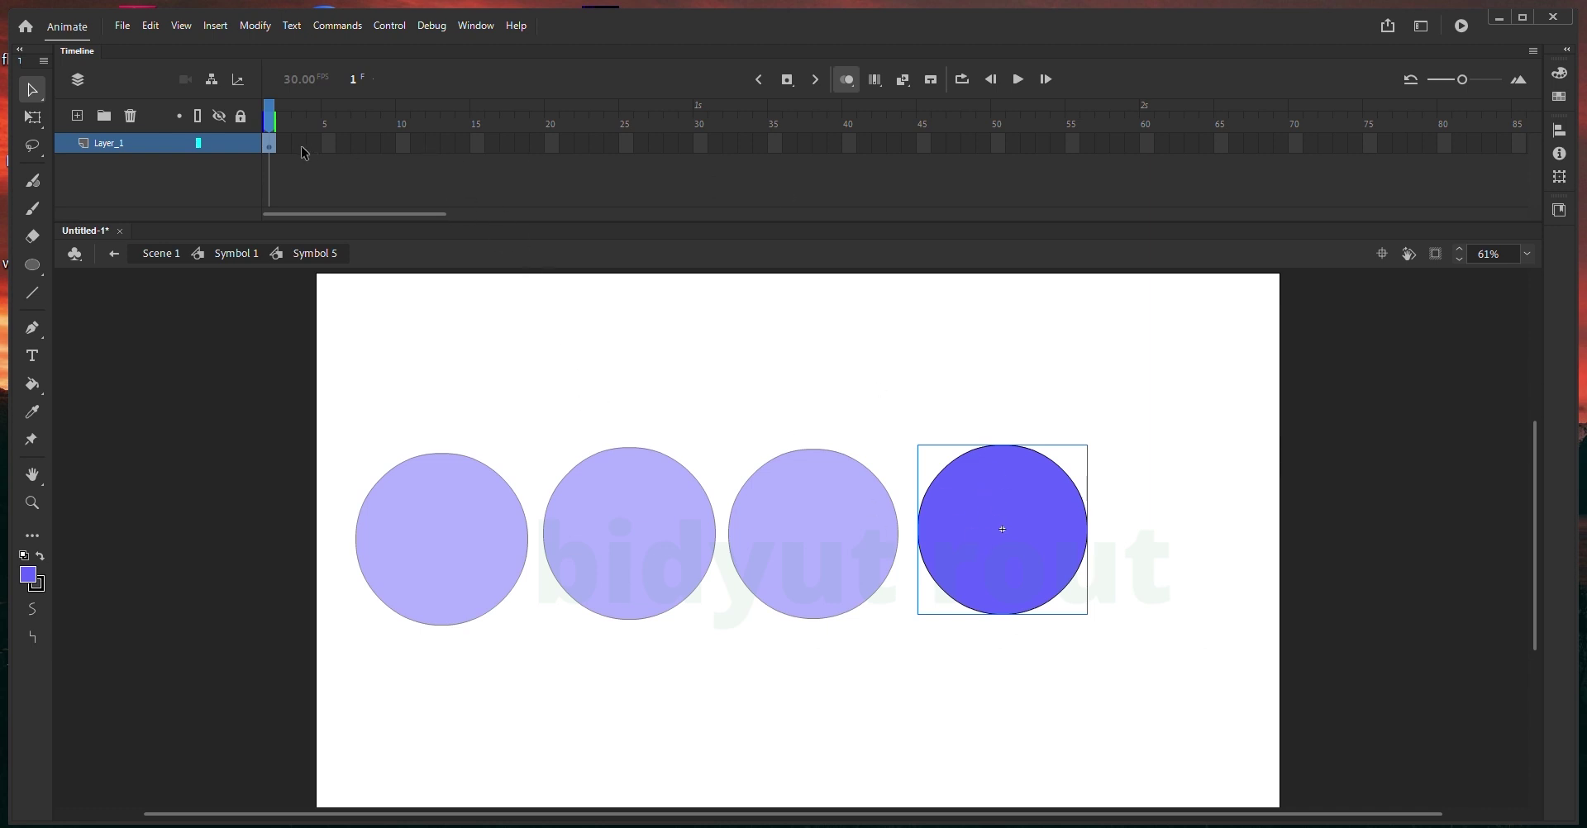
double_click(1118, 469)
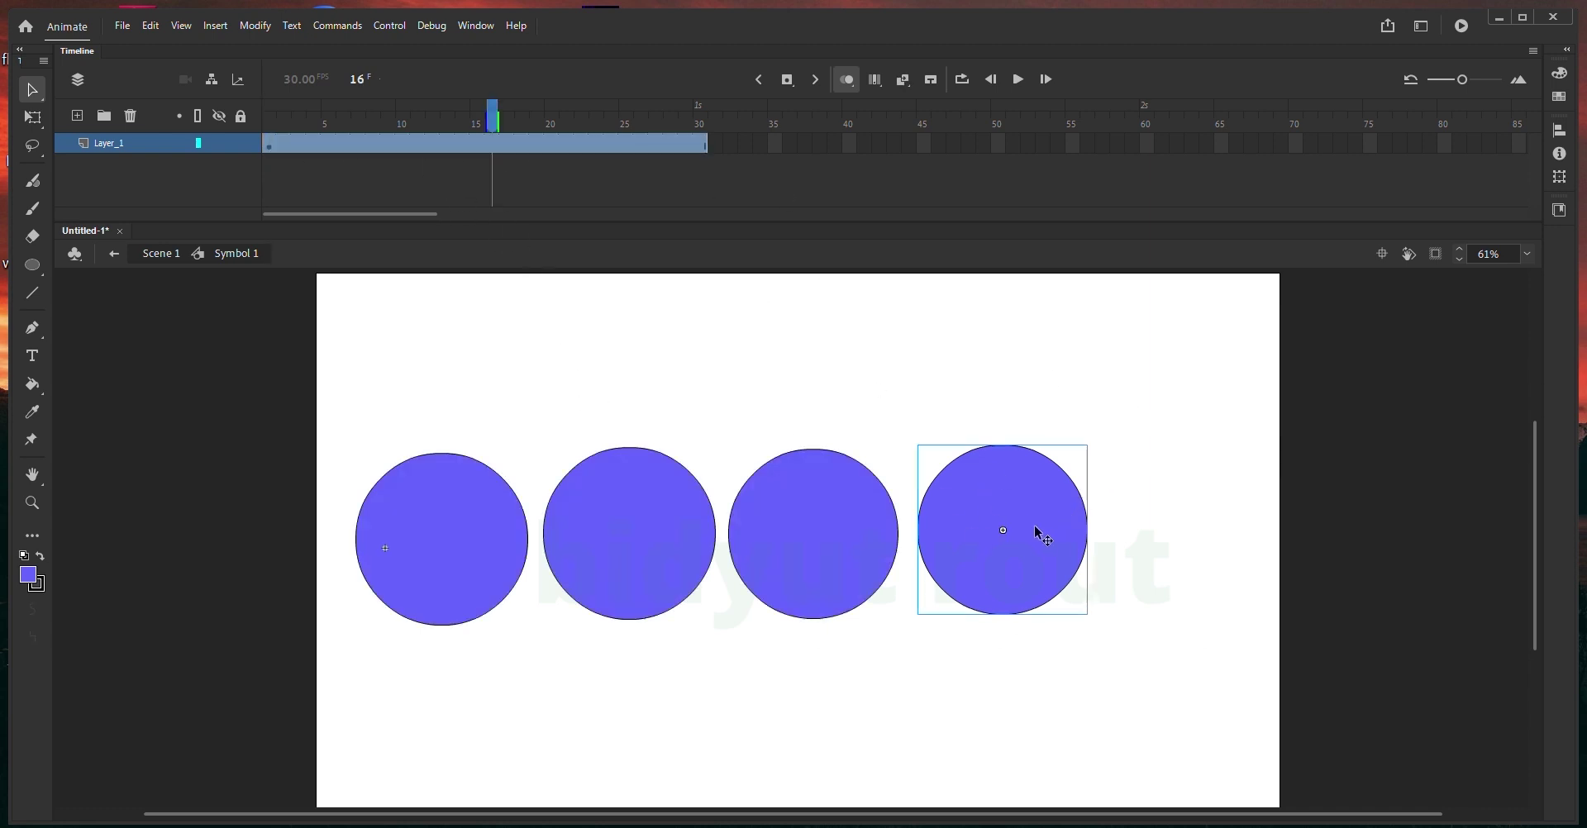
- Duplicate the graphic circle to its right, break the copy apart, and convert it to a Movie Clip symbol
drag(1034, 526, 1209, 523)
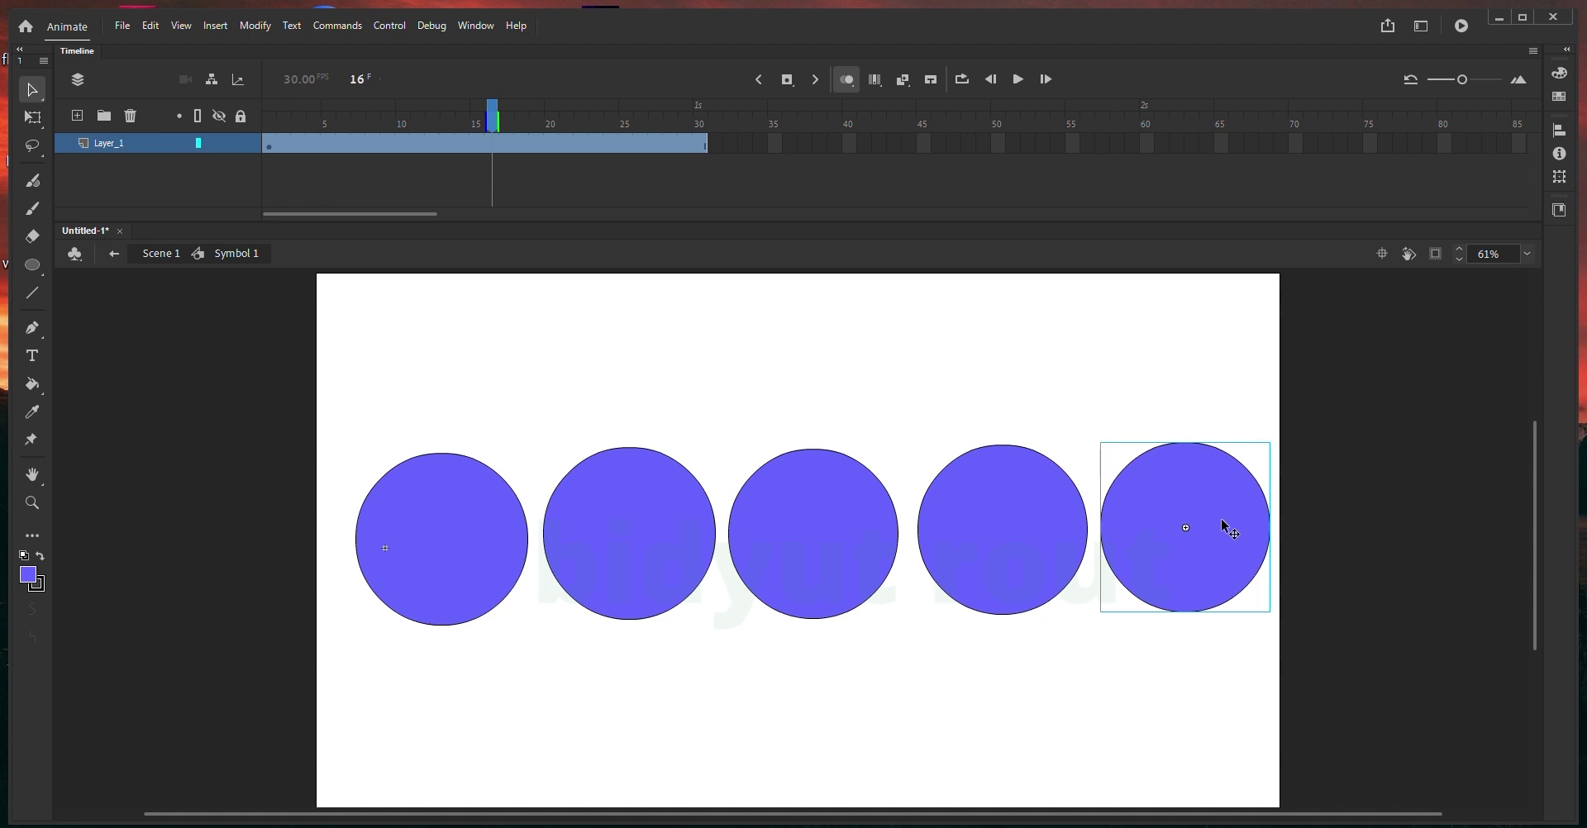
key(ctrl+b)
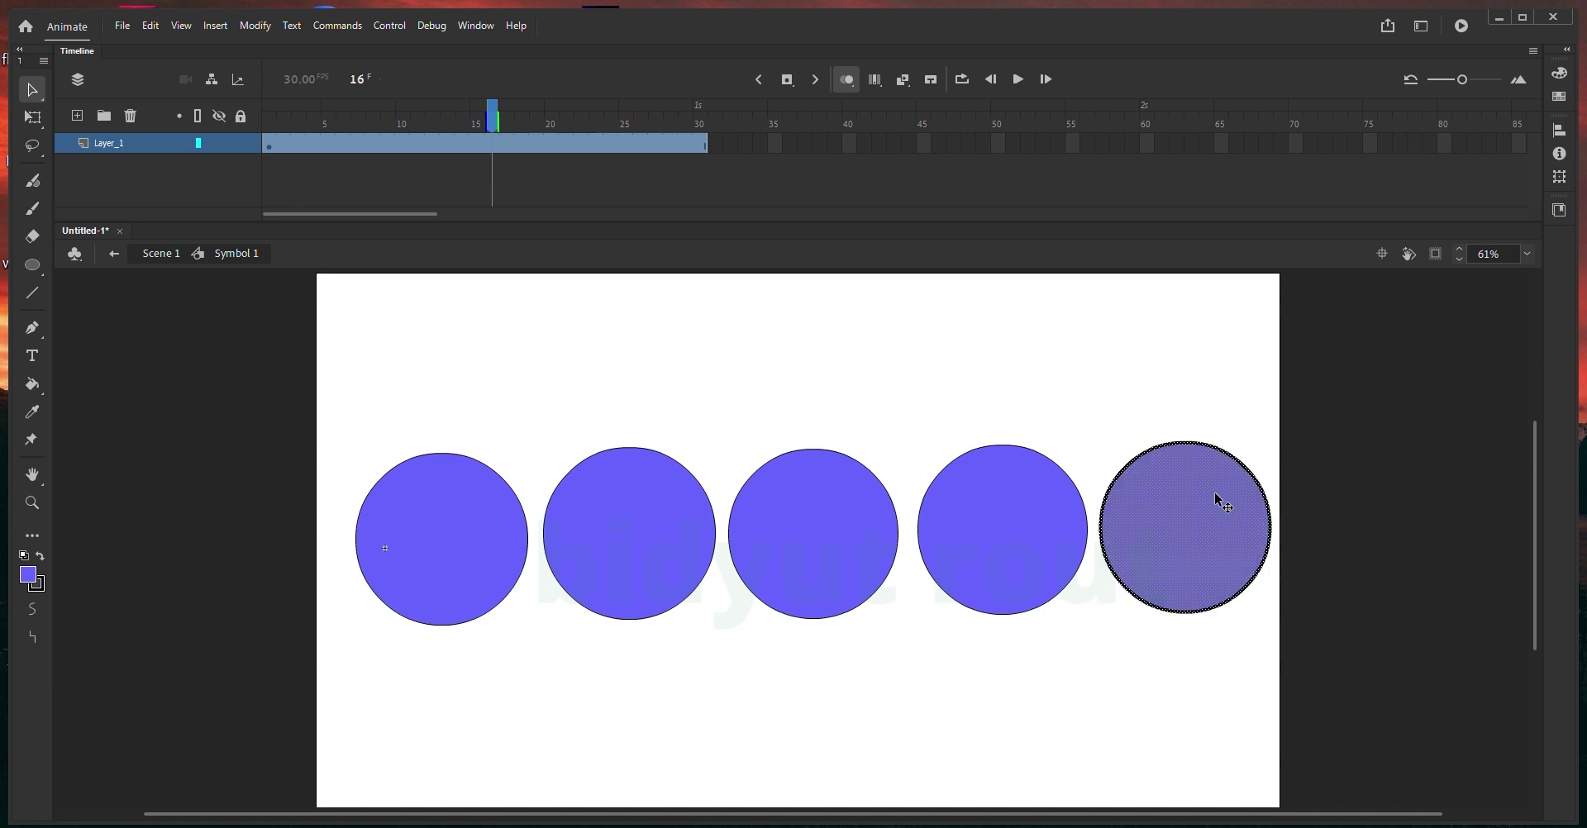
key(F8)
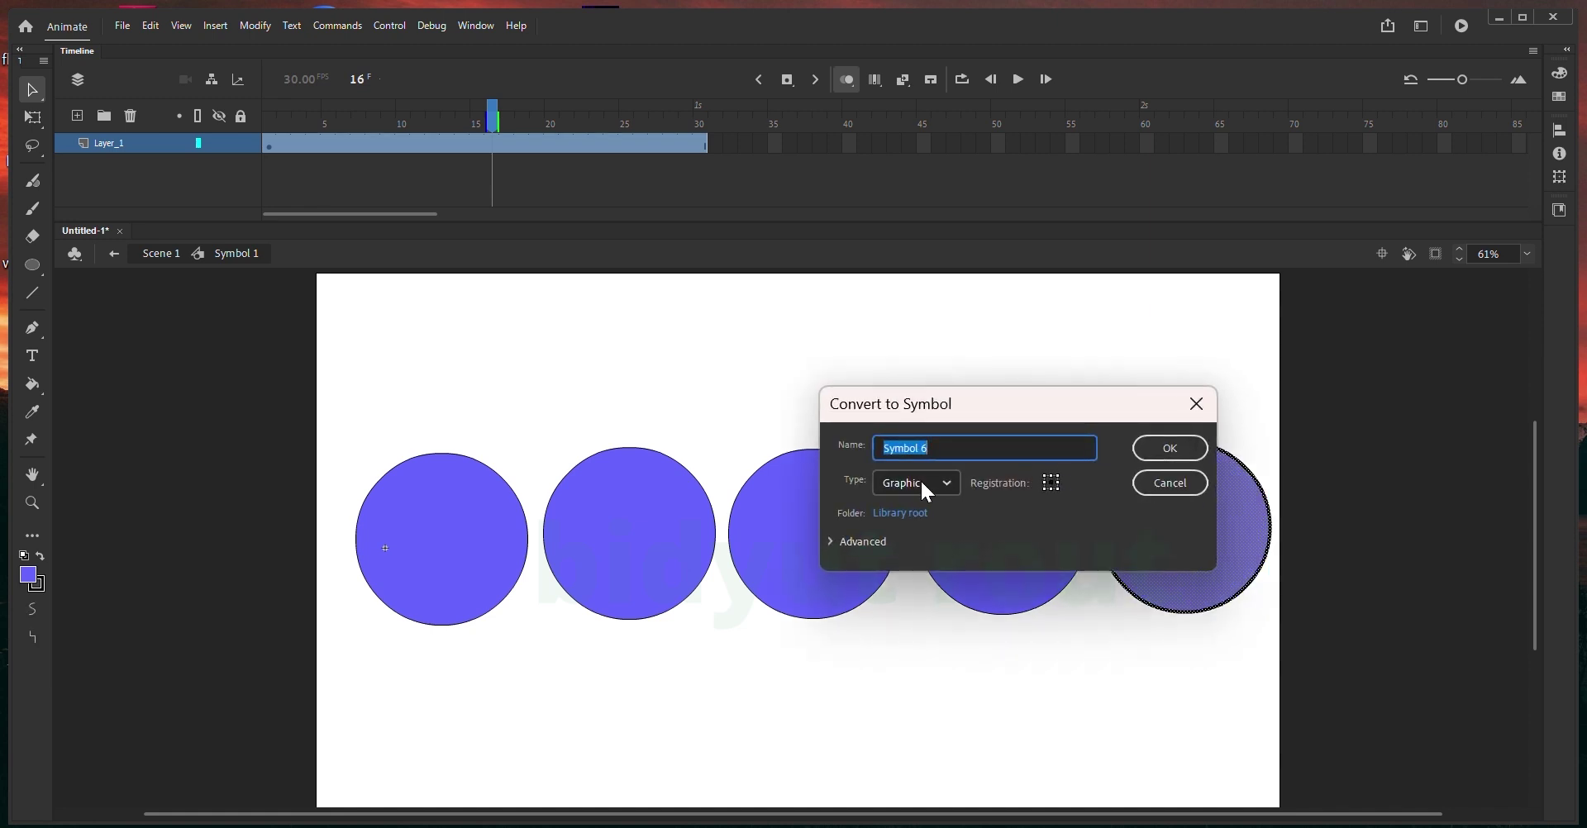
click(921, 484)
click(930, 519)
click(1171, 453)
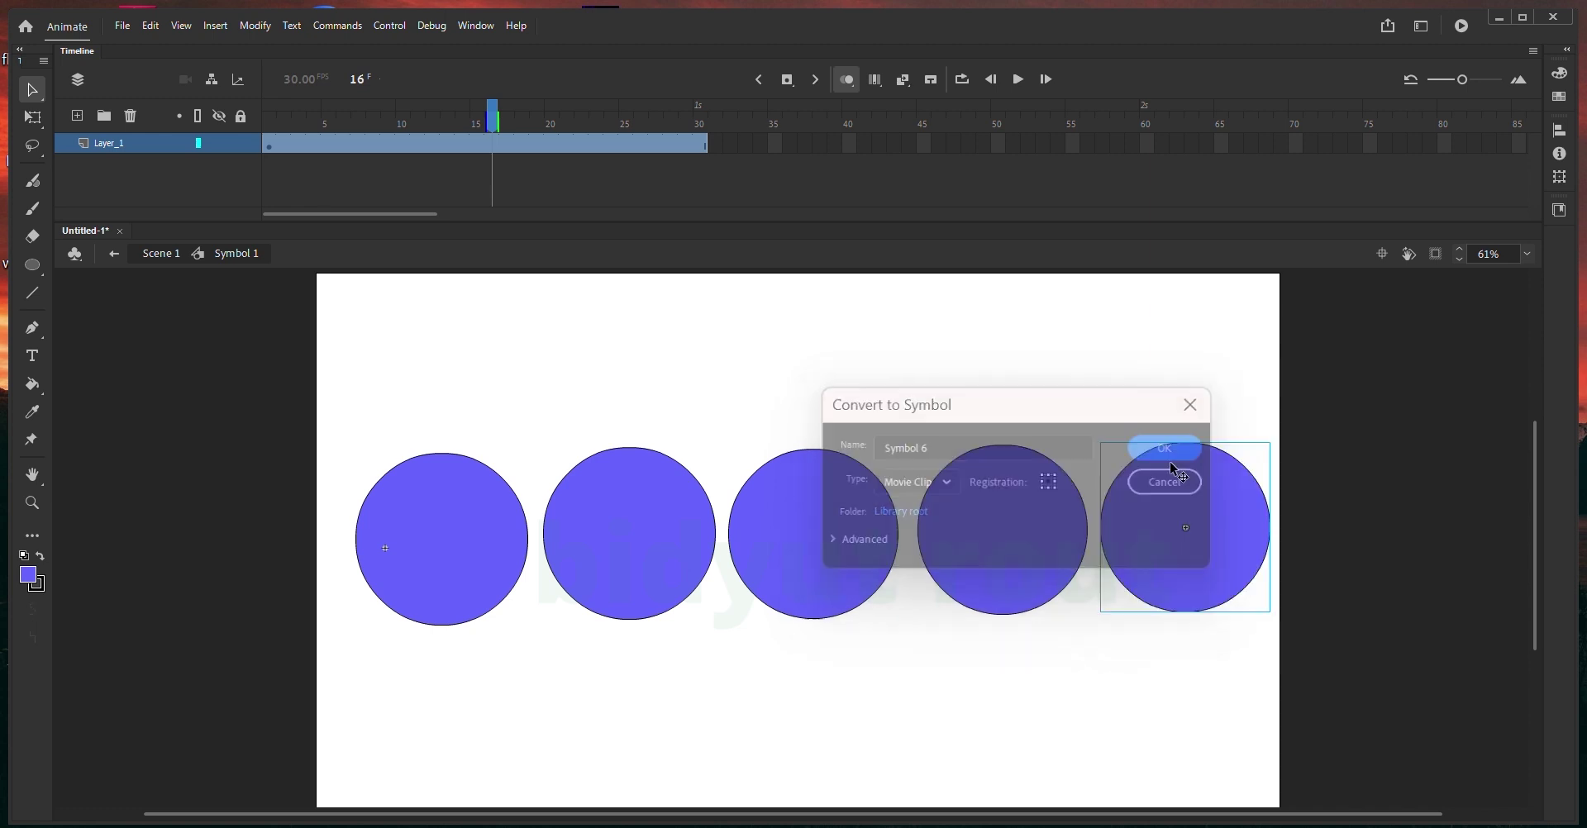
- Move all five circles to the upper part of the stage and select individual circles to compare their object types
key(ctrl+a)
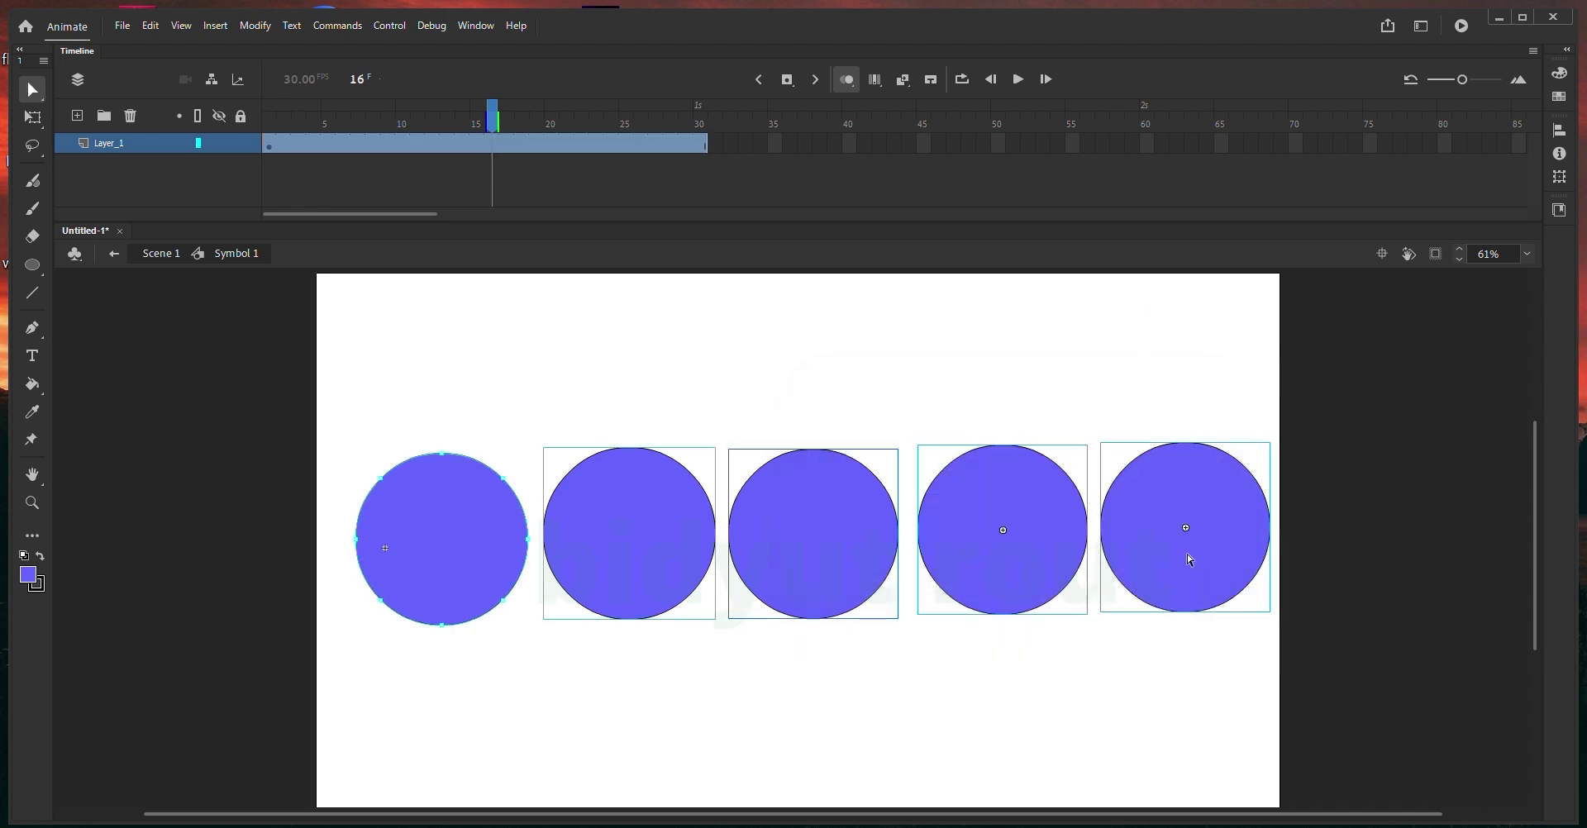
drag(1189, 564, 1182, 436)
click(1194, 518)
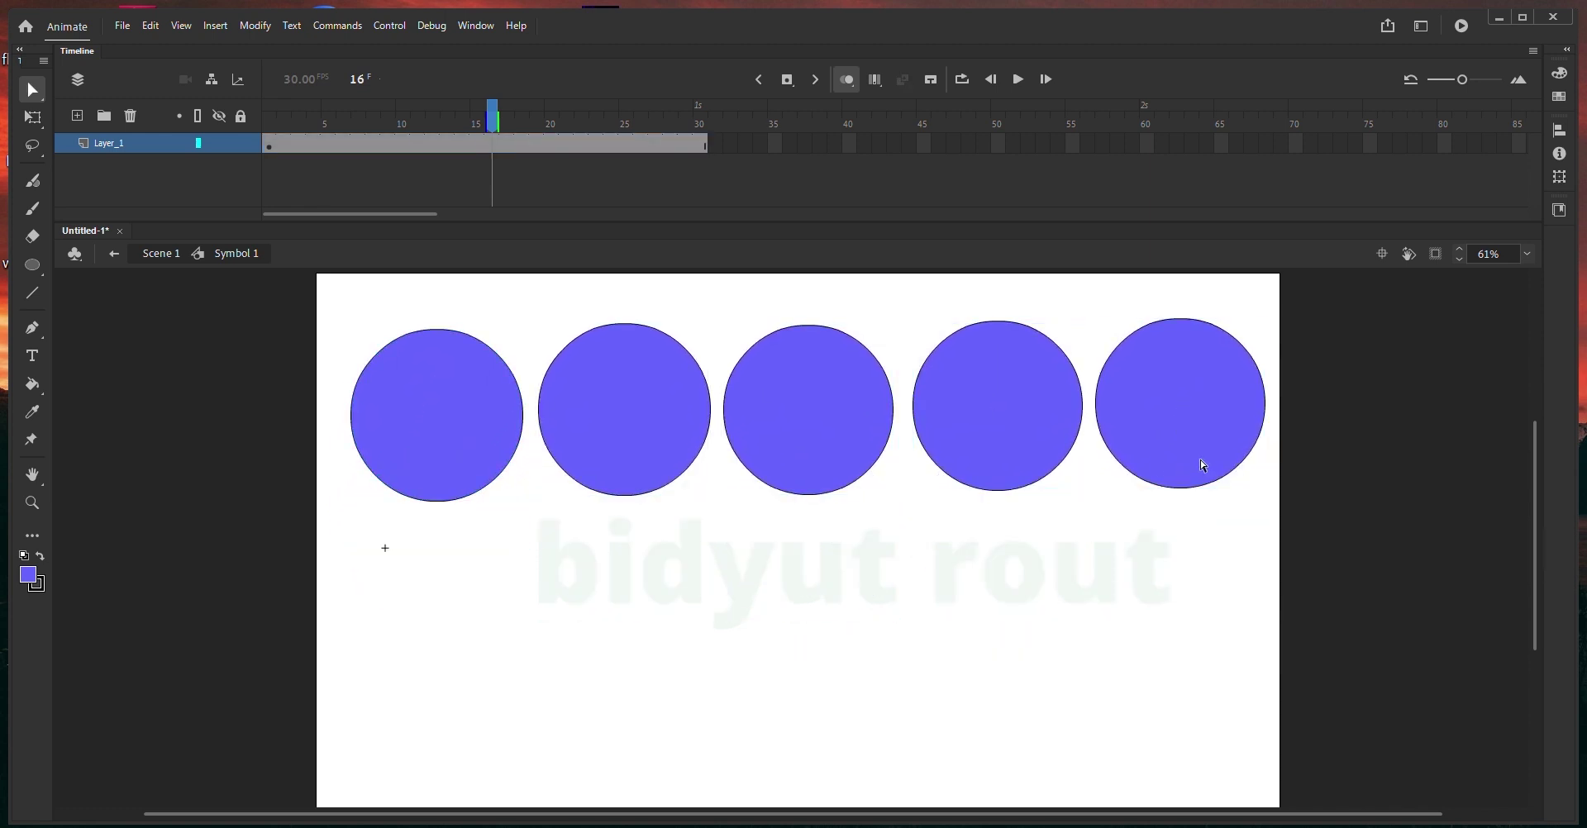
click(1003, 432)
click(1199, 439)
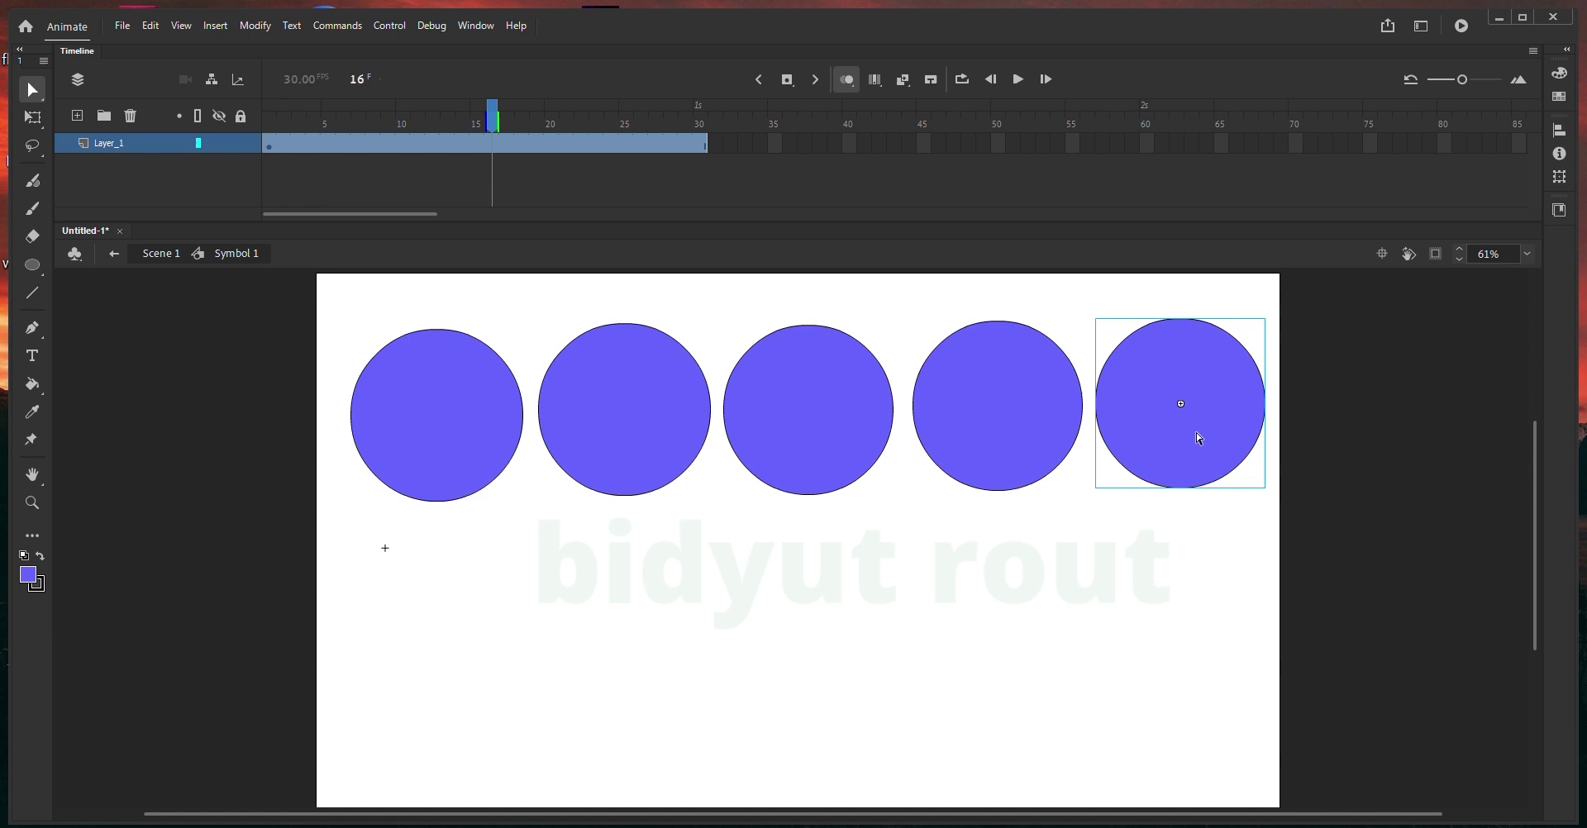
click(804, 450)
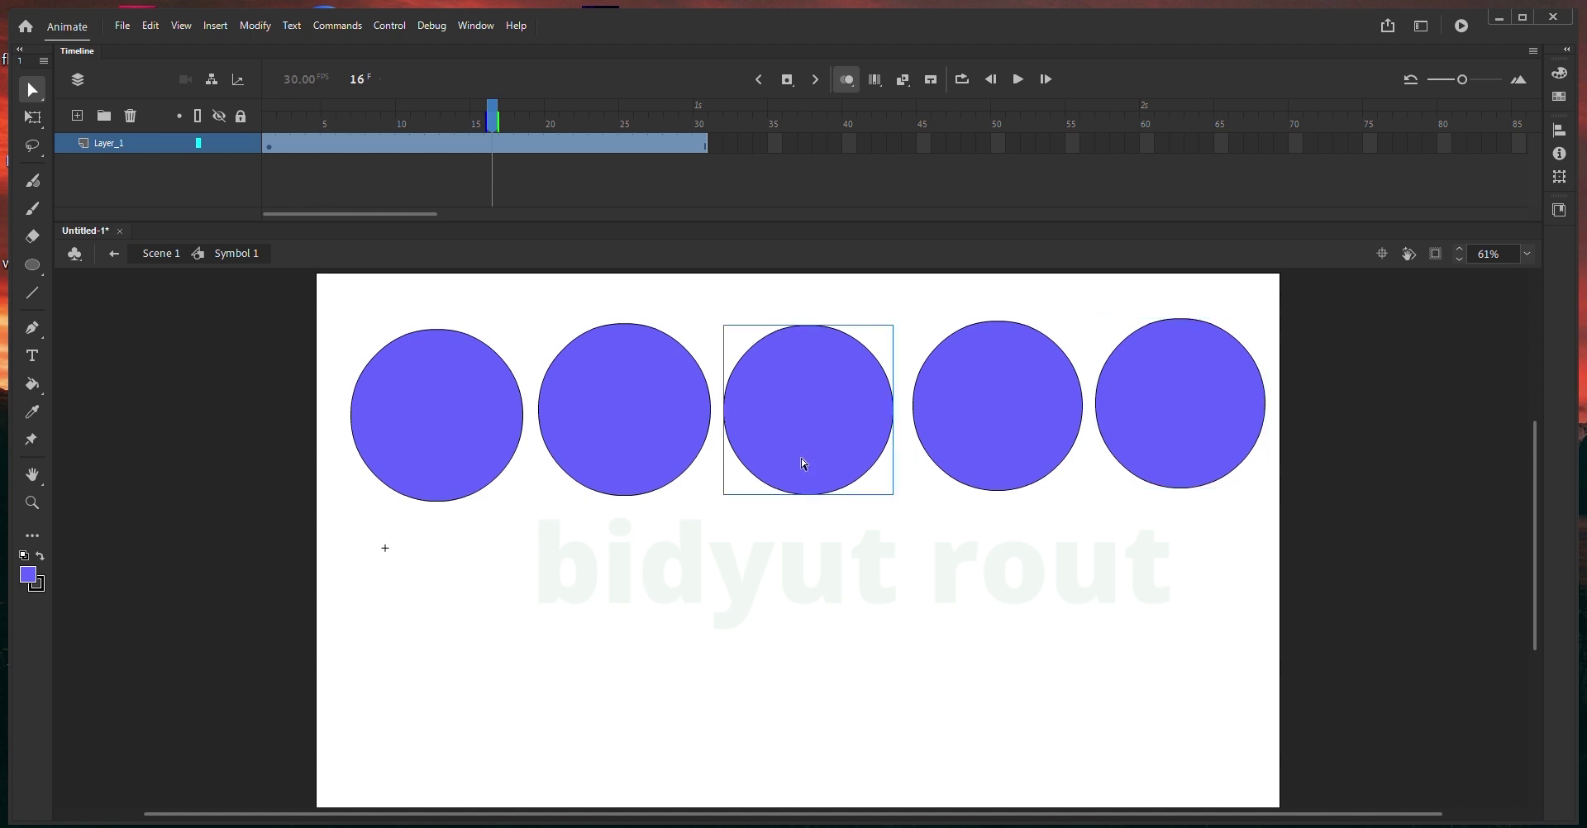
click(661, 432)
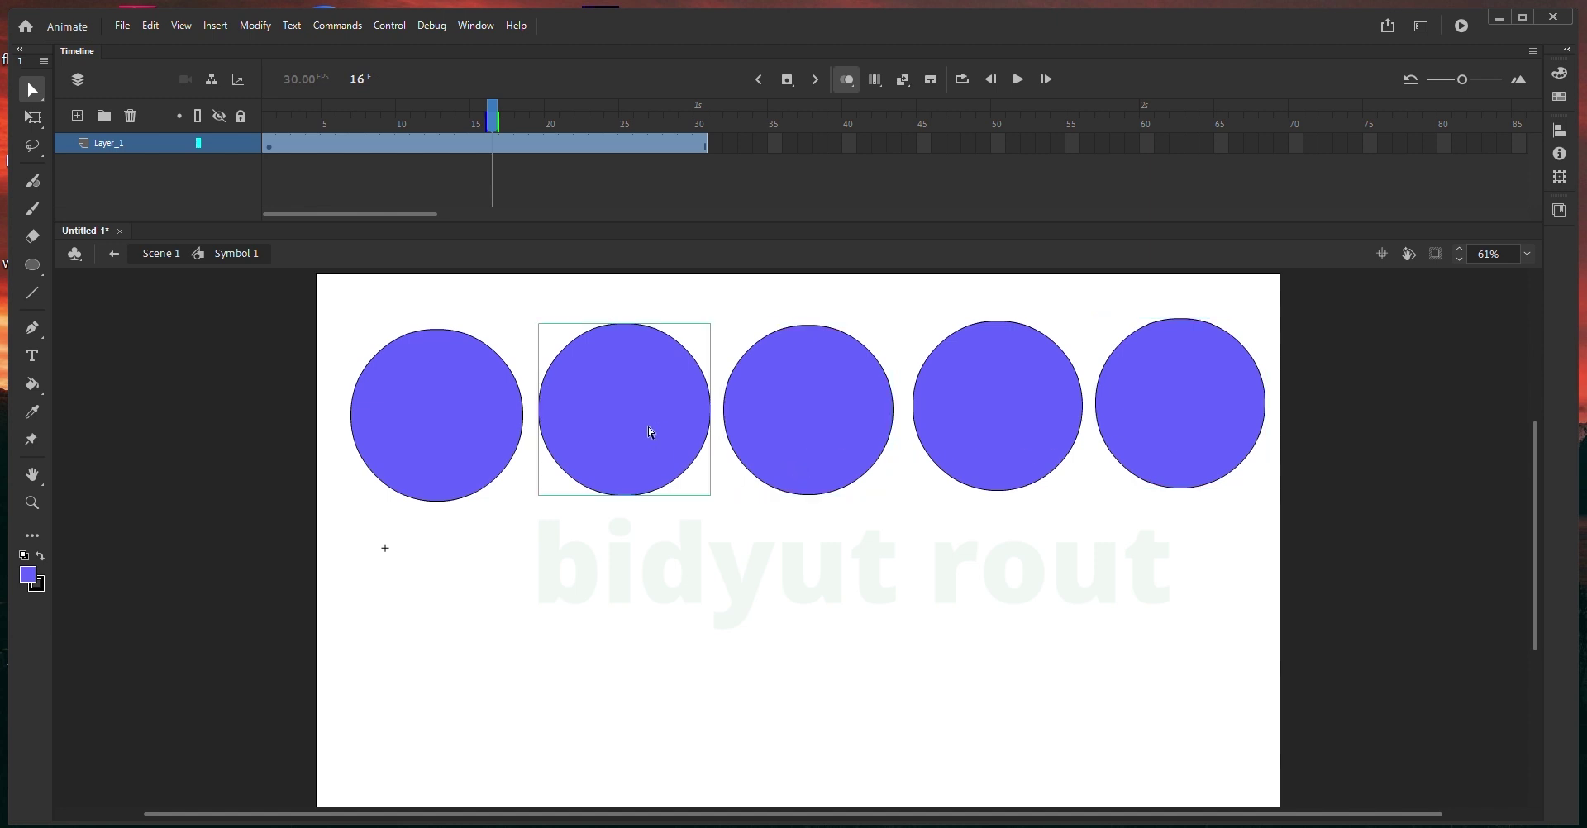
key(ctrl+shift+a)
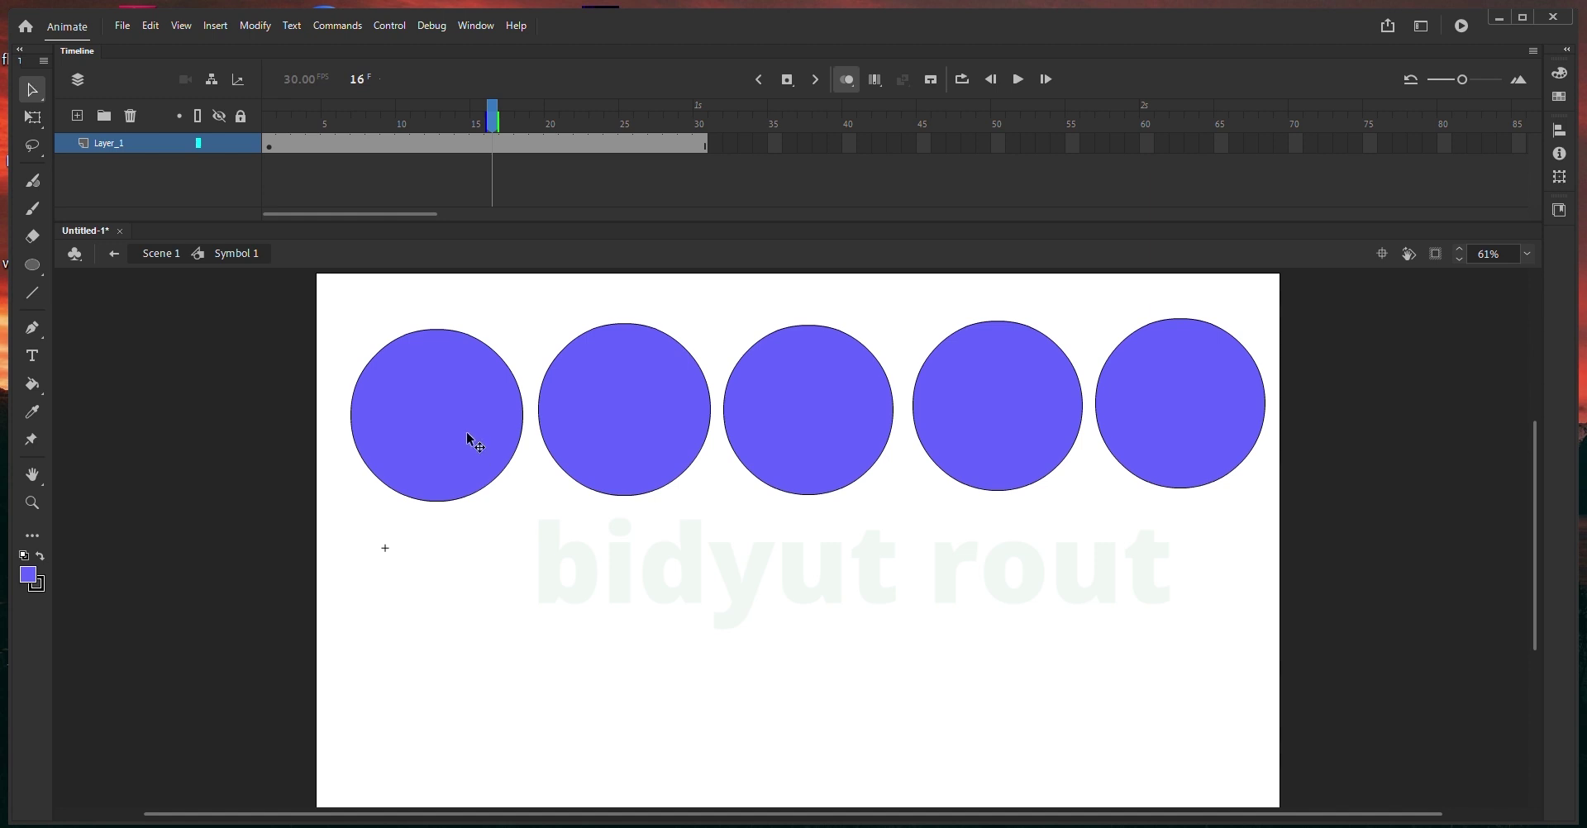
- Place a copy of the movie clip circle below the first circle, break it apart, and convert it to a Button symbol
click(1210, 467)
drag(1211, 450, 469, 657)
key(ctrl+b)
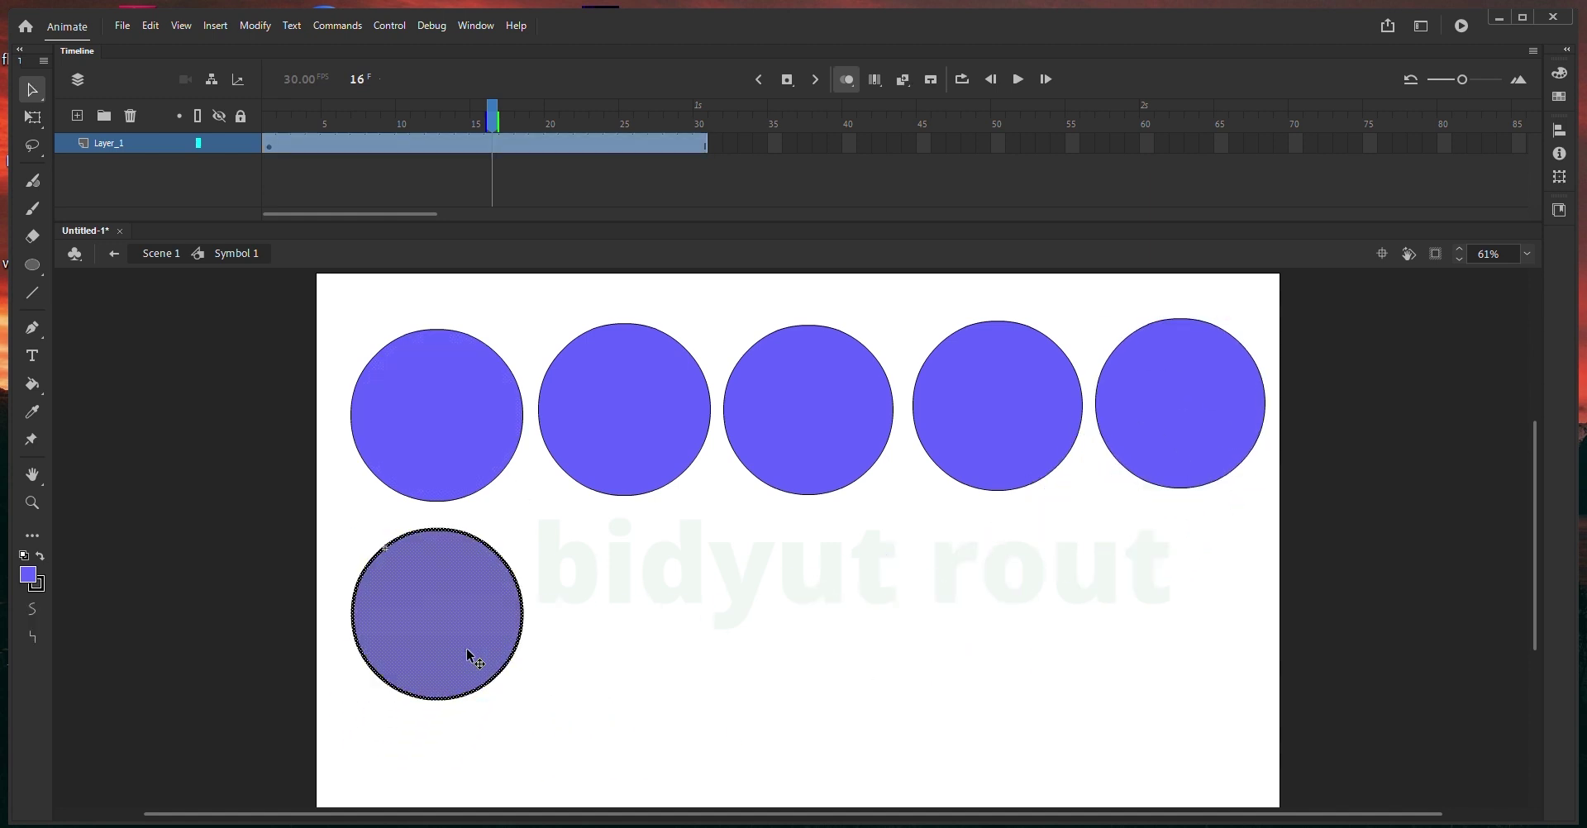
key(F8)
click(927, 478)
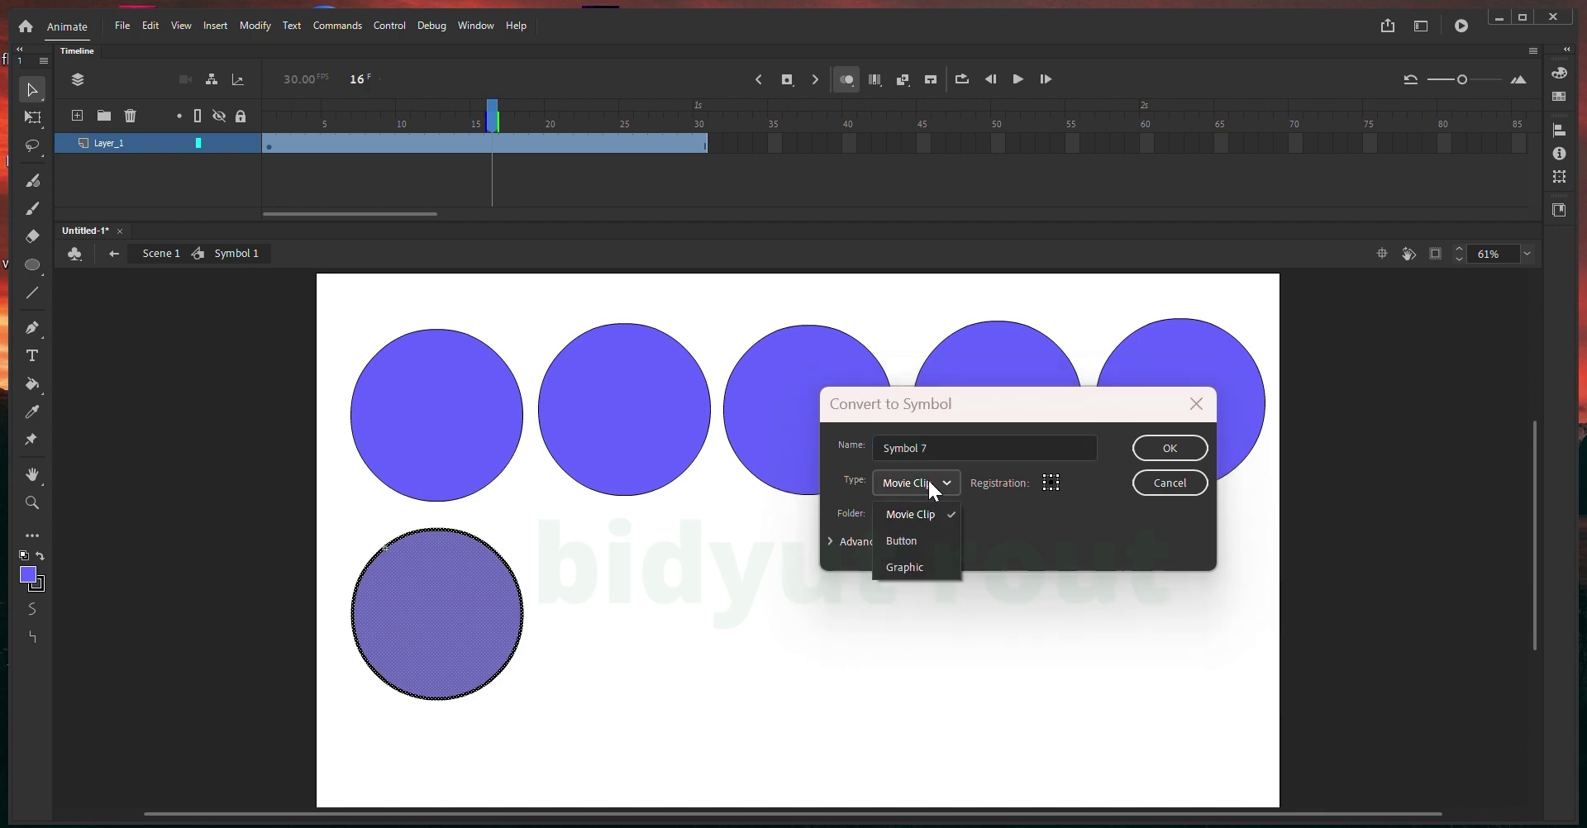
click(939, 541)
click(1205, 448)
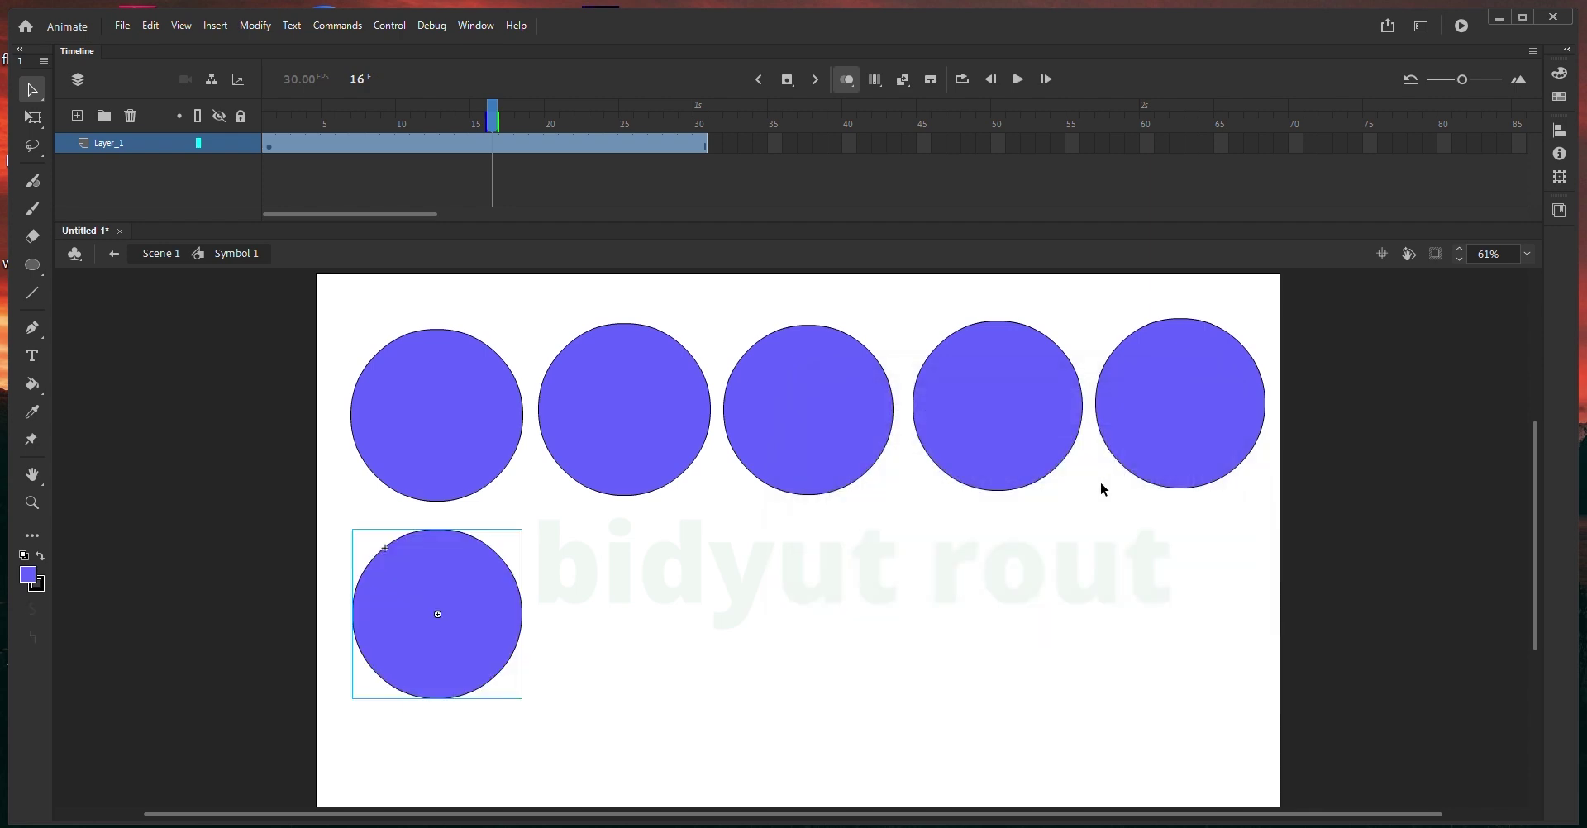
- Open the button symbol to examine its timeline states, and return to Symbol 1
double_click(521, 616)
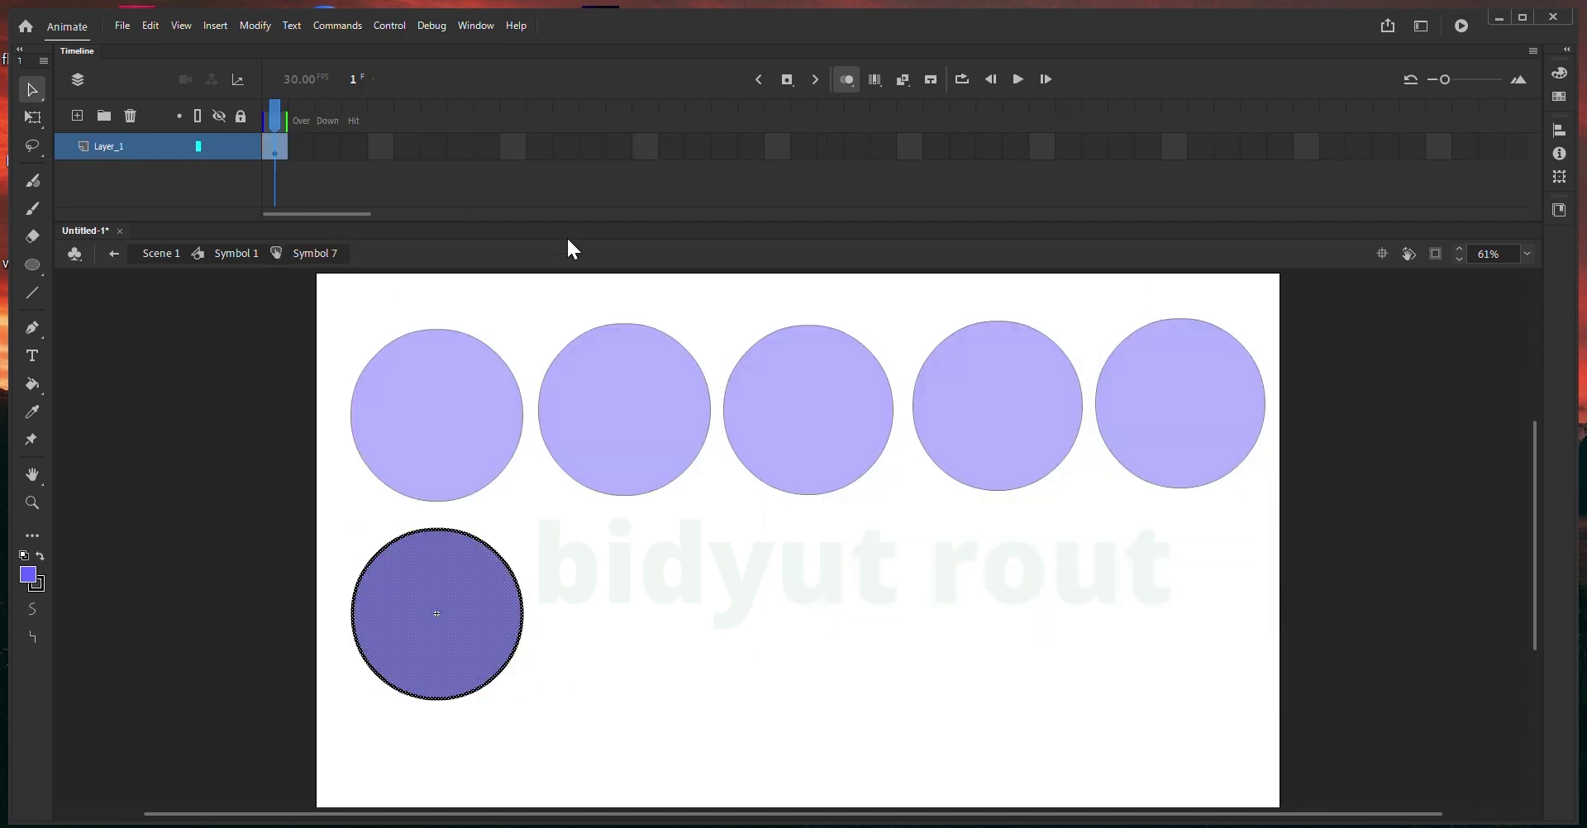
double_click(747, 738)
drag(636, 615, 486, 686)
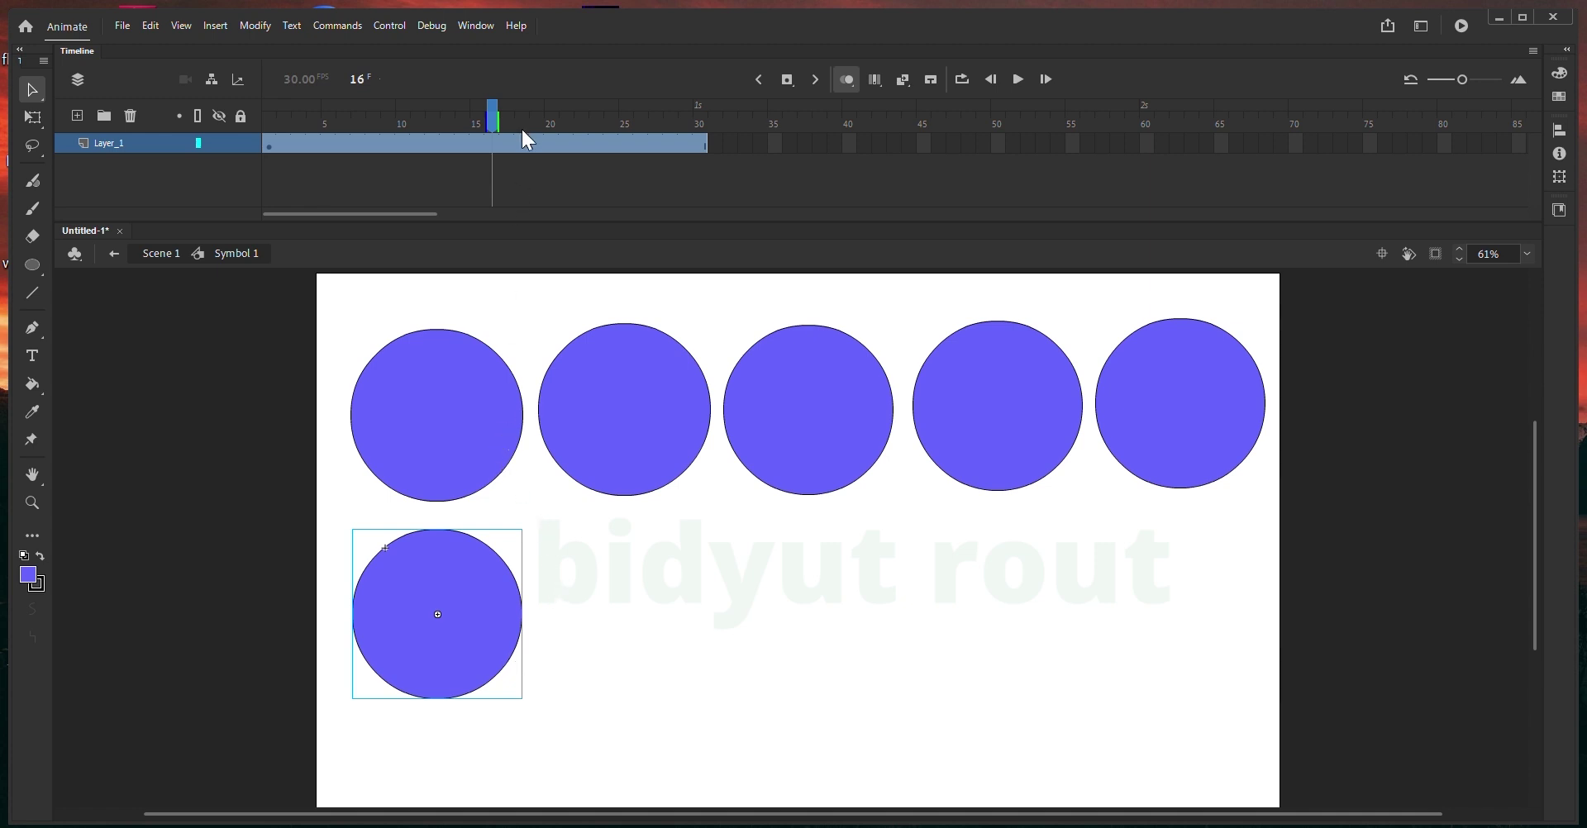
- Scrub Symbol 1's timeline to frame 30 and select the circles to compare their object types
drag(494, 114, 730, 106)
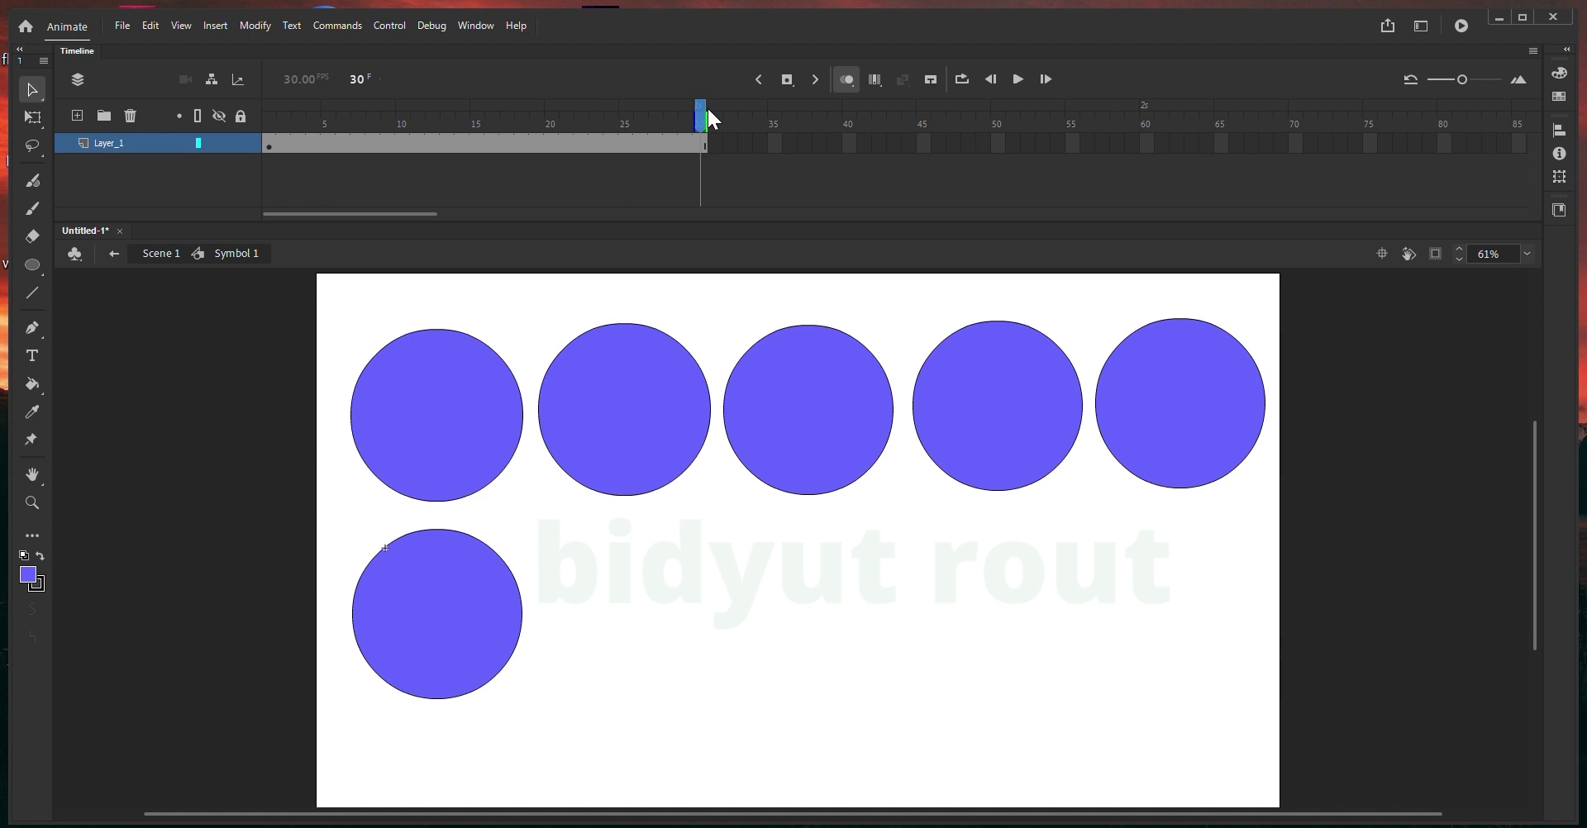
drag(701, 108, 730, 213)
click(481, 626)
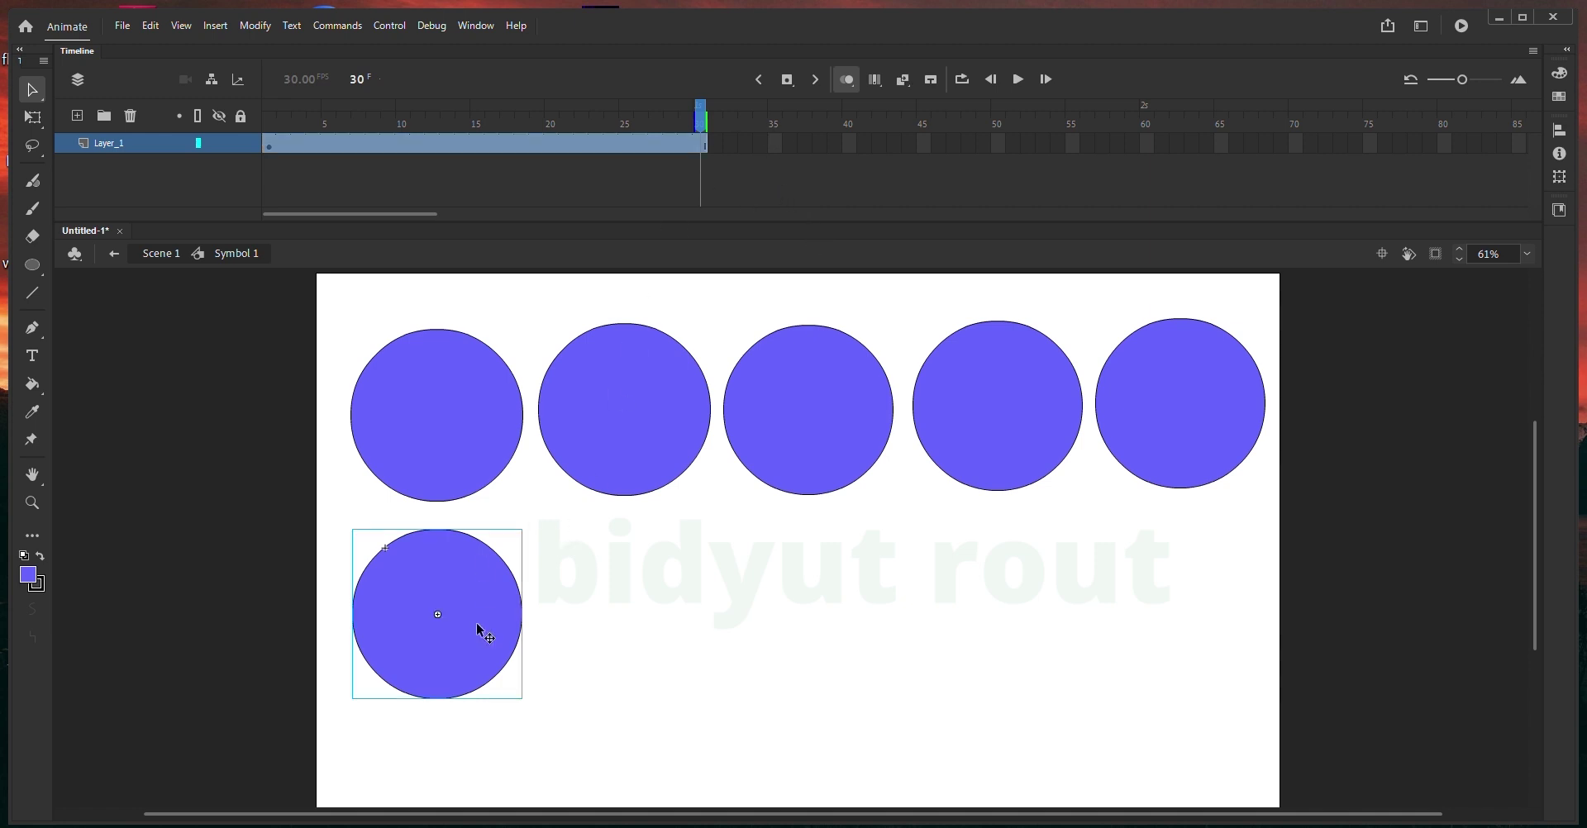
click(602, 583)
mouse_move(292, 324)
mouse_down()
mouse_move(1179, 665)
mouse_move(1237, 659)
mouse_up()
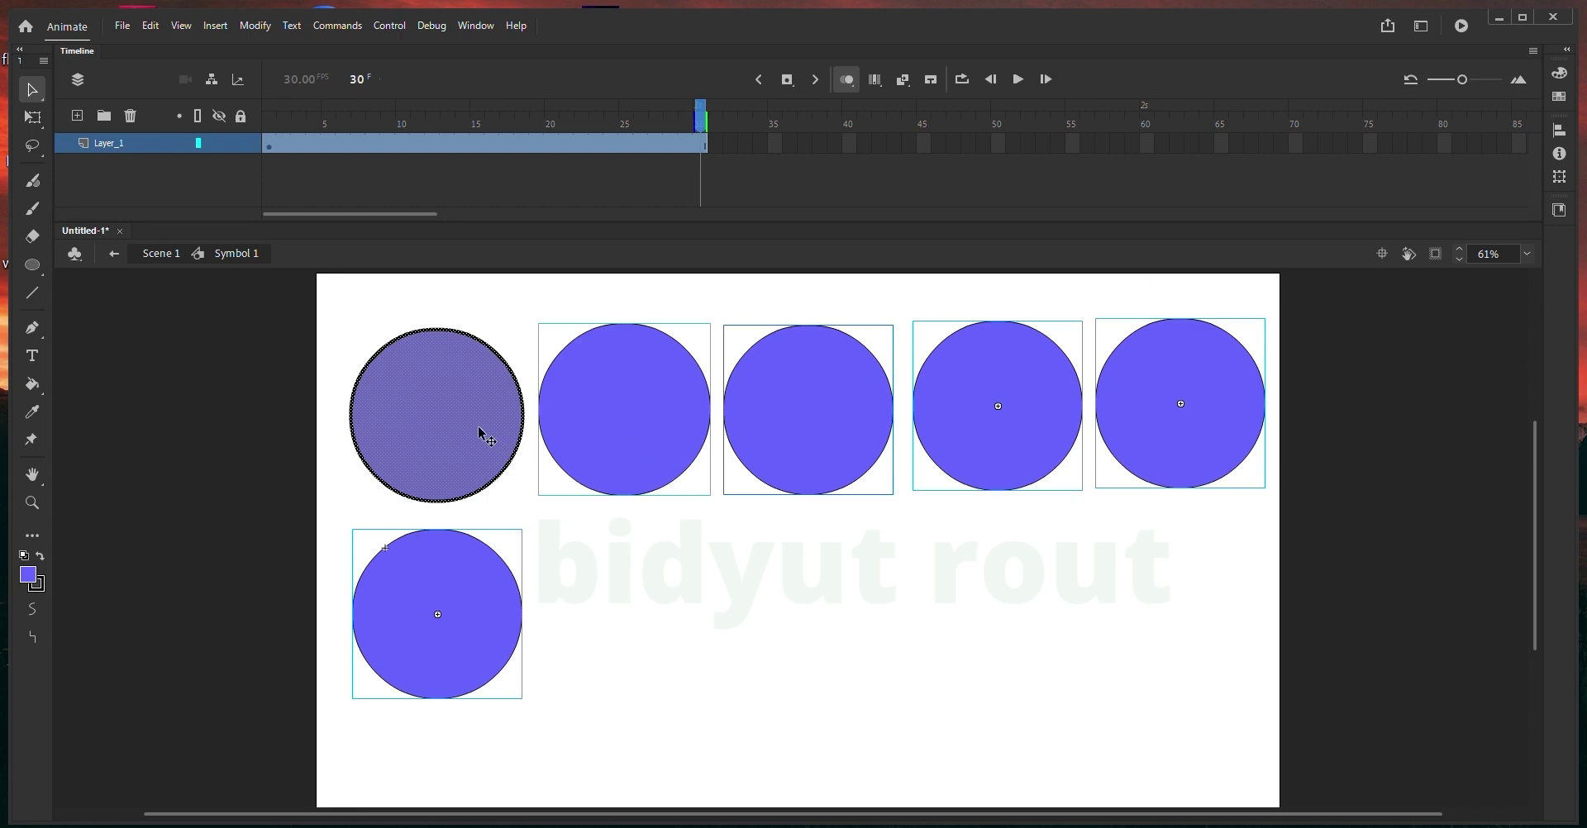
click(561, 666)
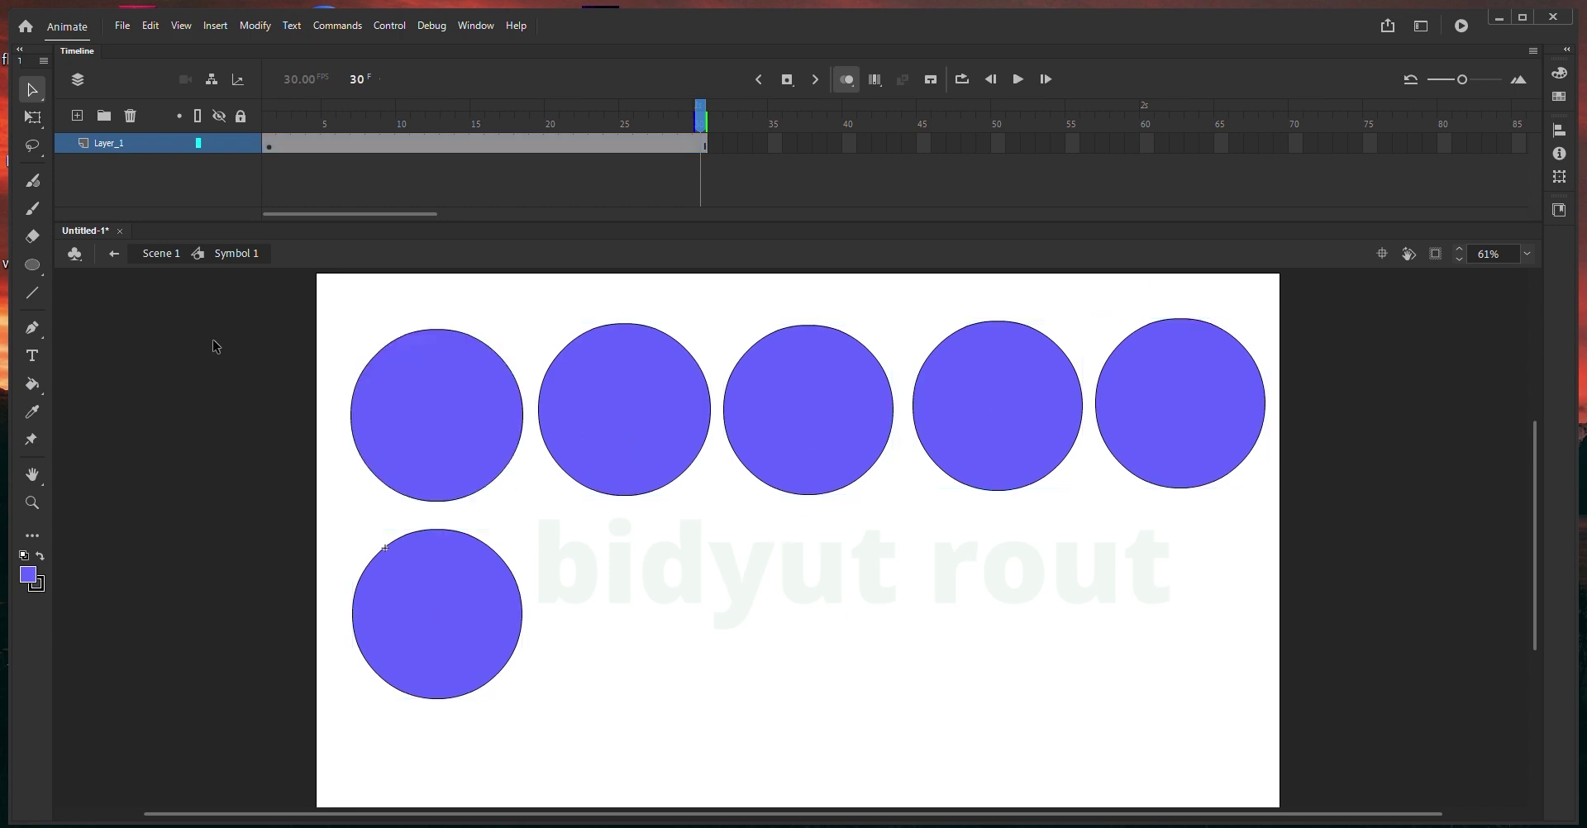
- Delete all circles except the last one in the upper row, and move that circle to the left part of the stage
drag(230, 308, 1087, 768)
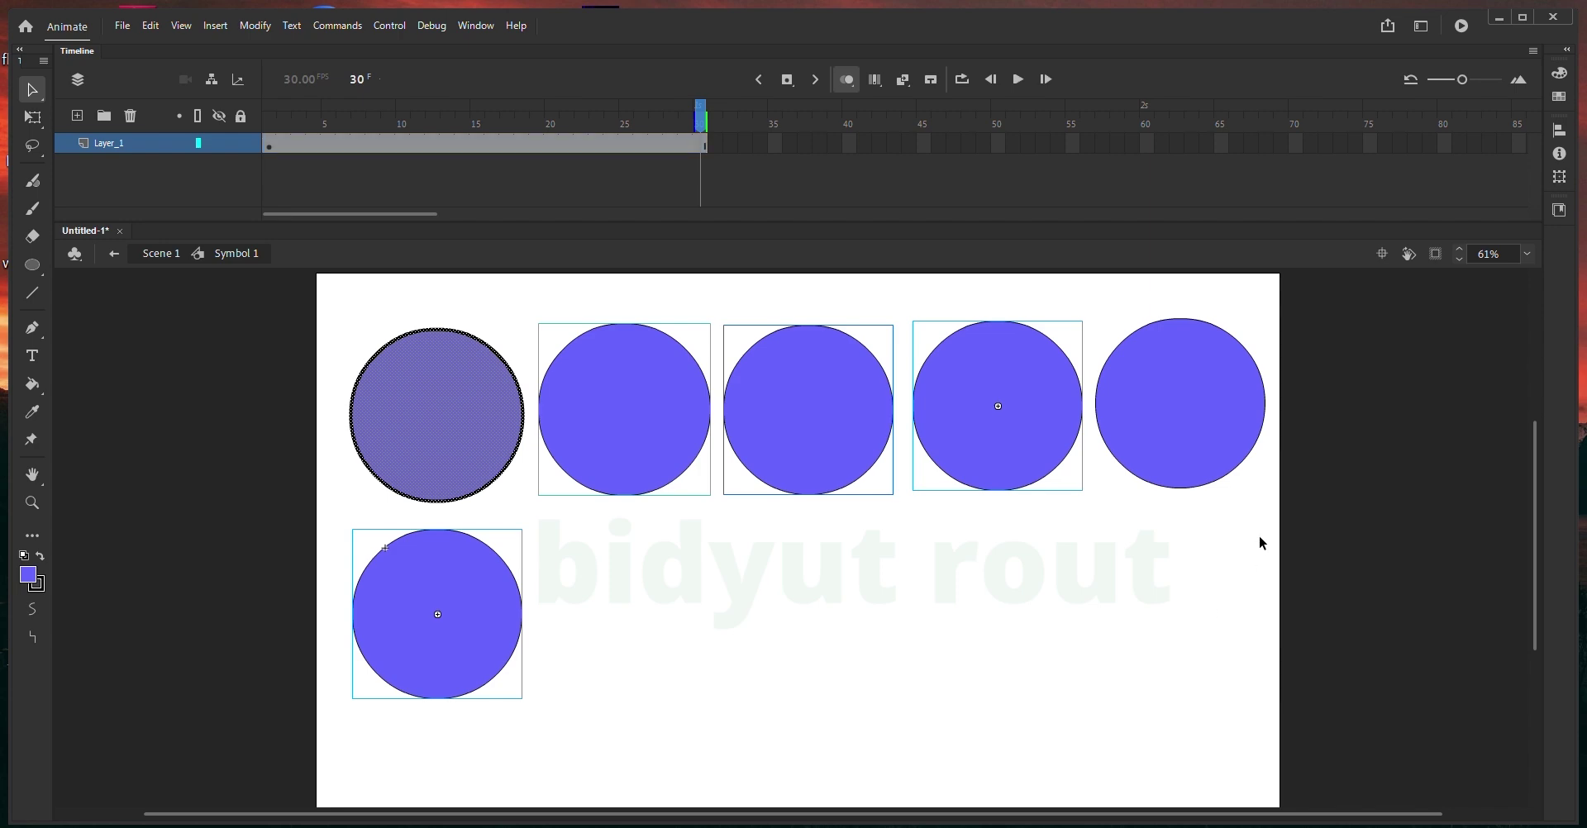
key(Delete)
drag(1184, 387, 483, 509)
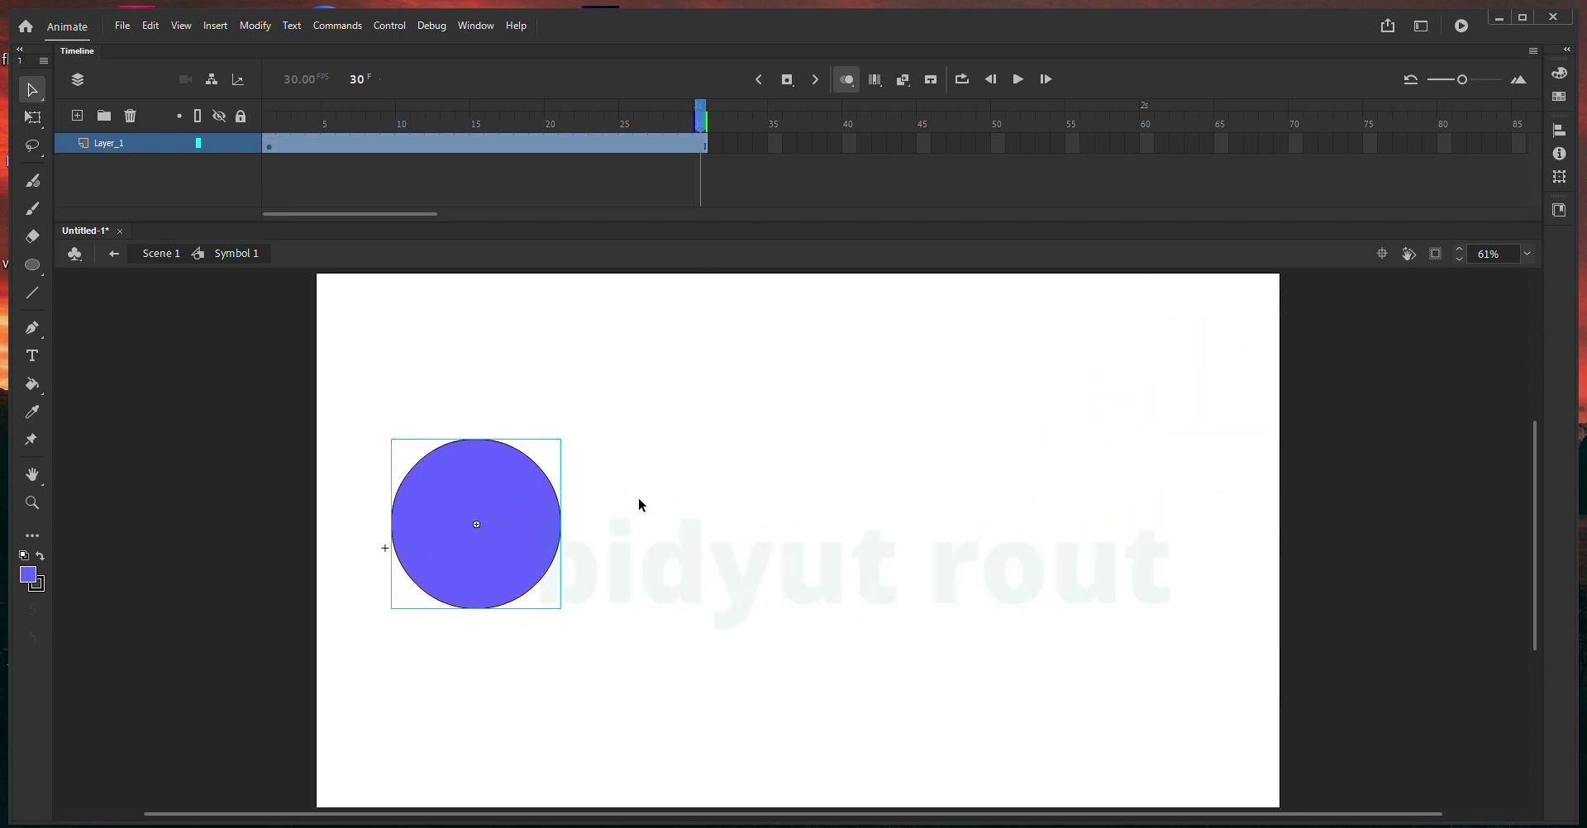
- Break the remaining circle apart and convert it to a Graphic symbol
key(ctrl+b)
key(F8)
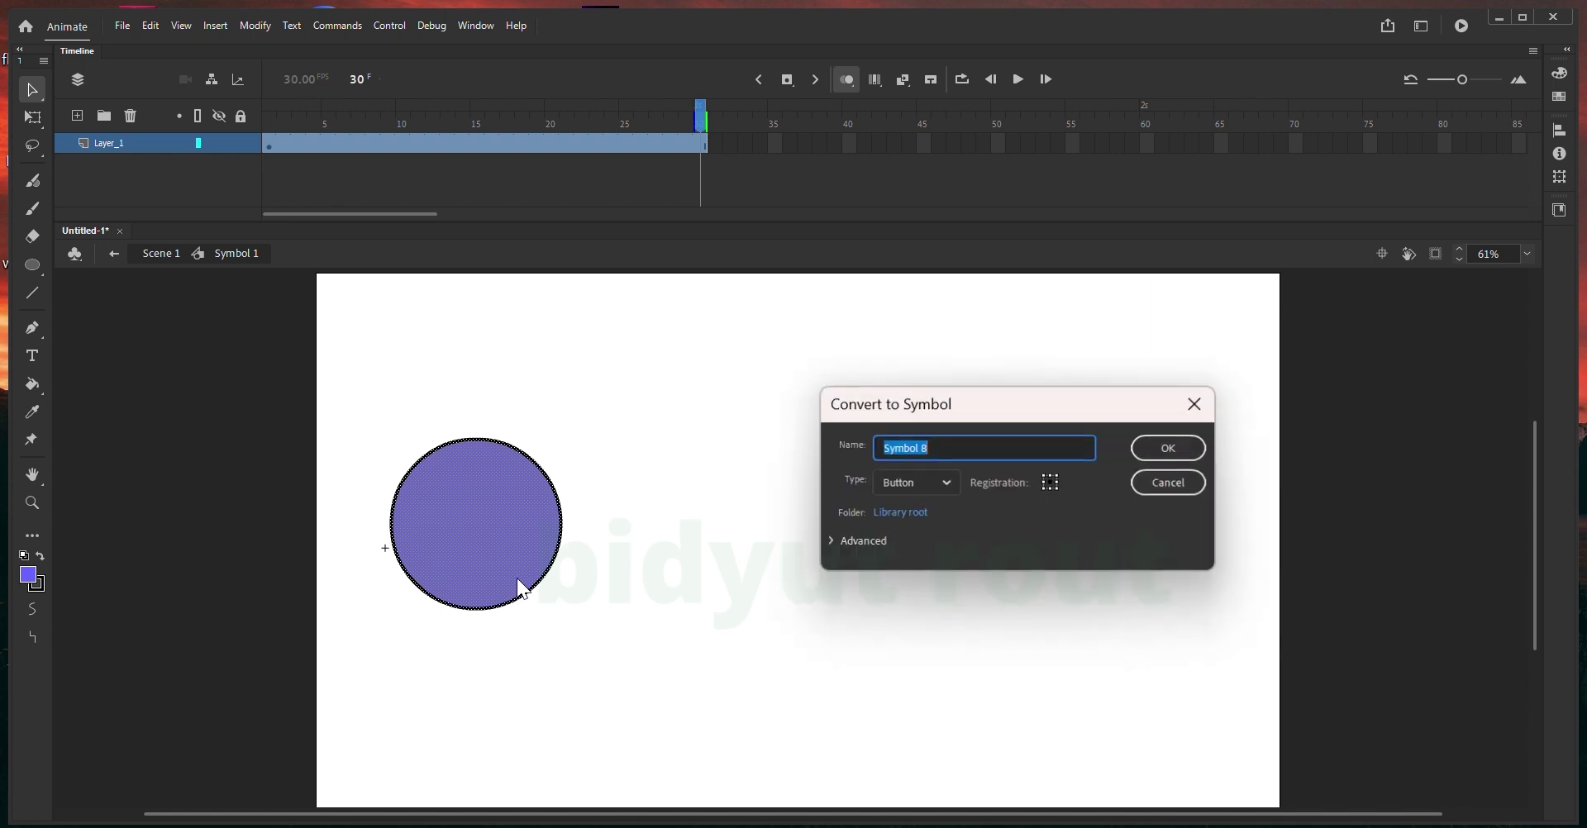
click(940, 486)
click(910, 568)
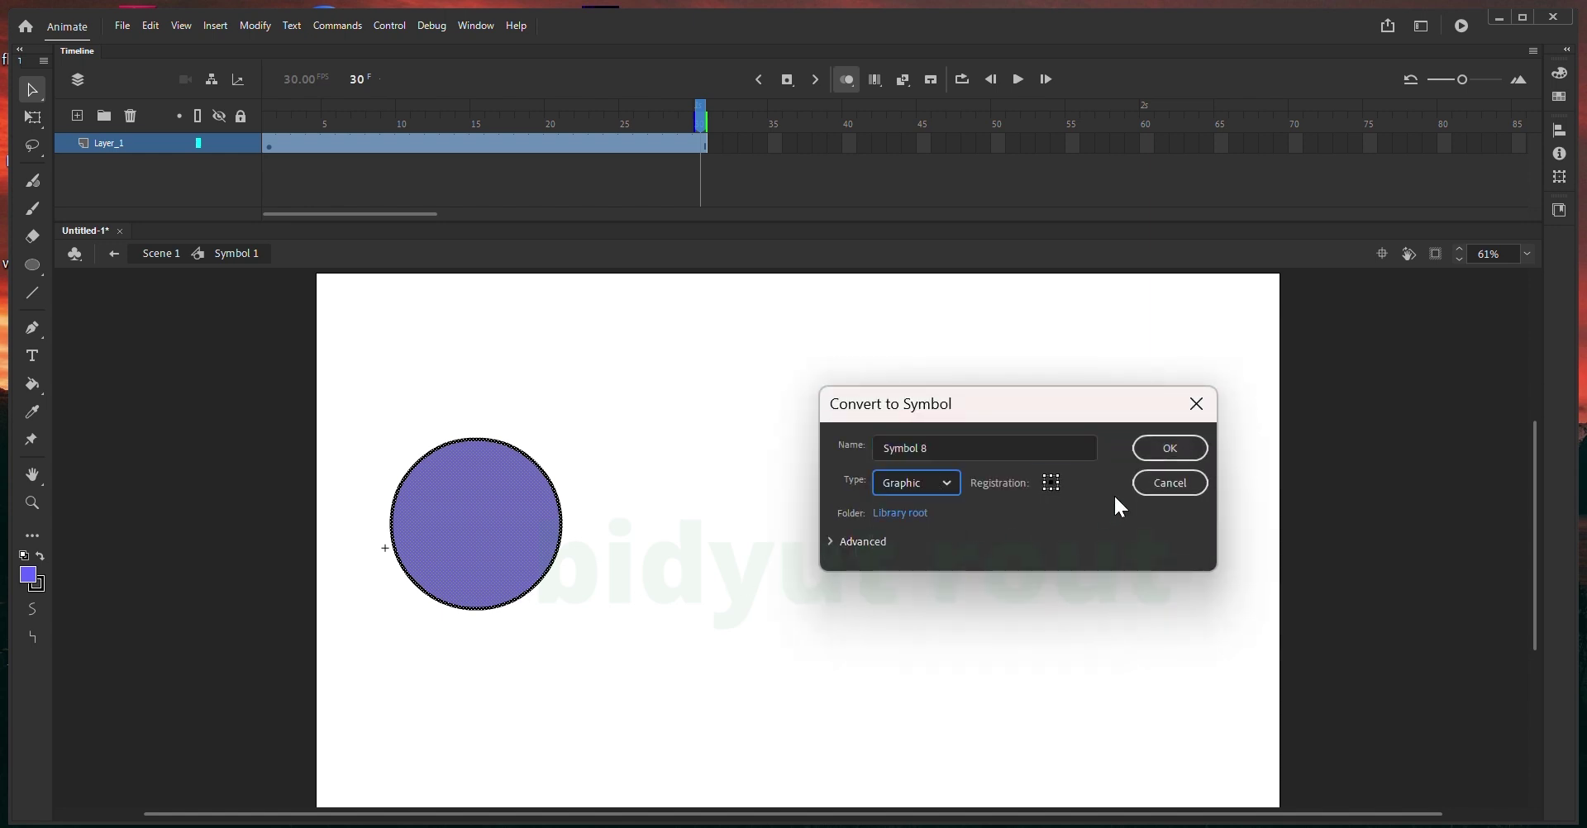
click(1171, 448)
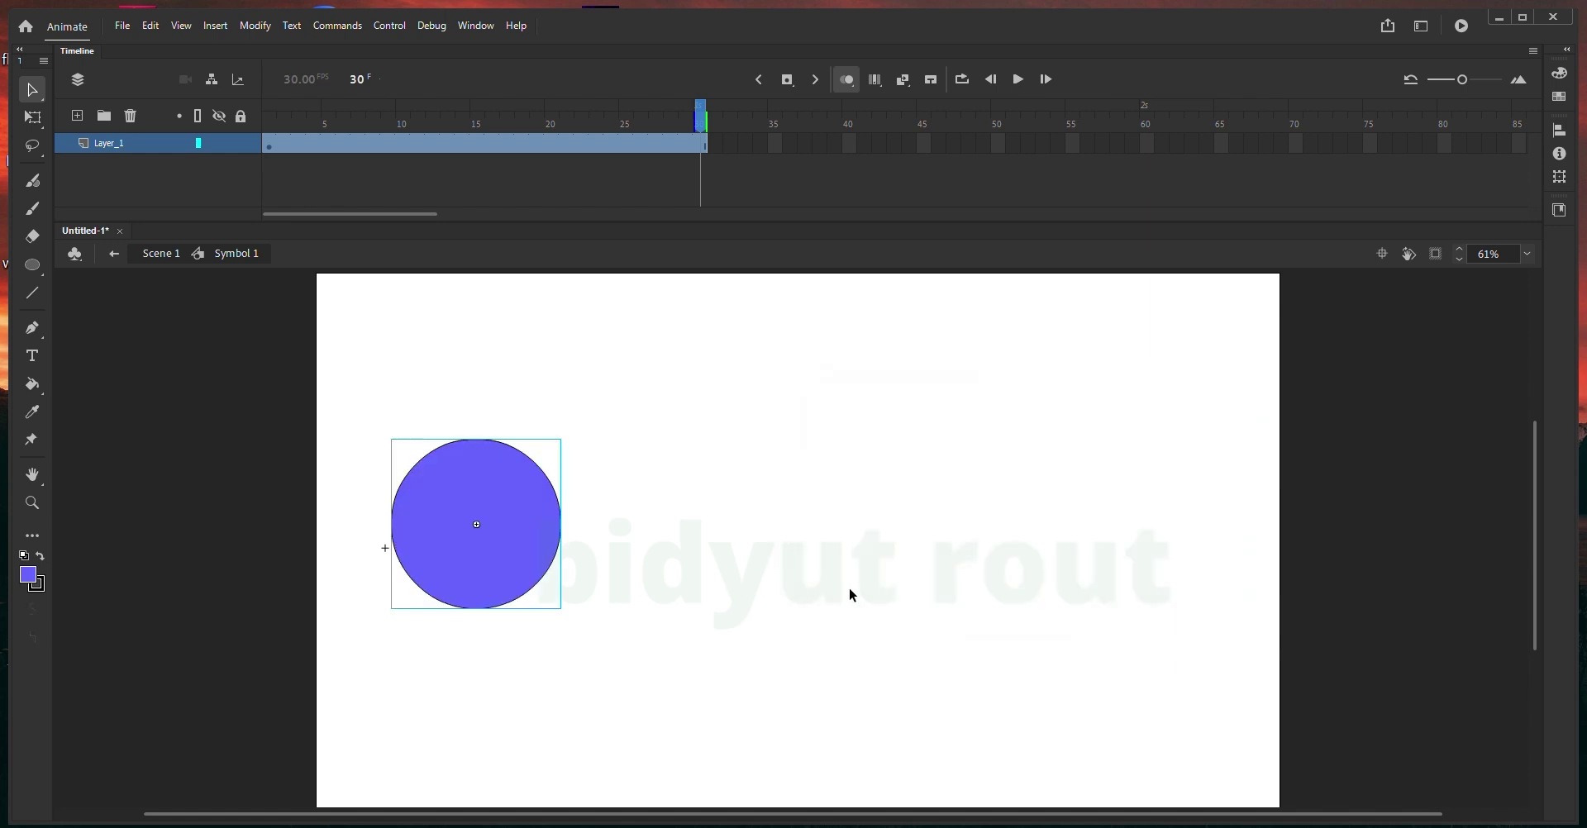
- Enter the new graphic symbol for editing and convert the circle inside it to a nested symbol
click(533, 533)
double_click(533, 536)
drag(377, 147, 607, 146)
key(F6)
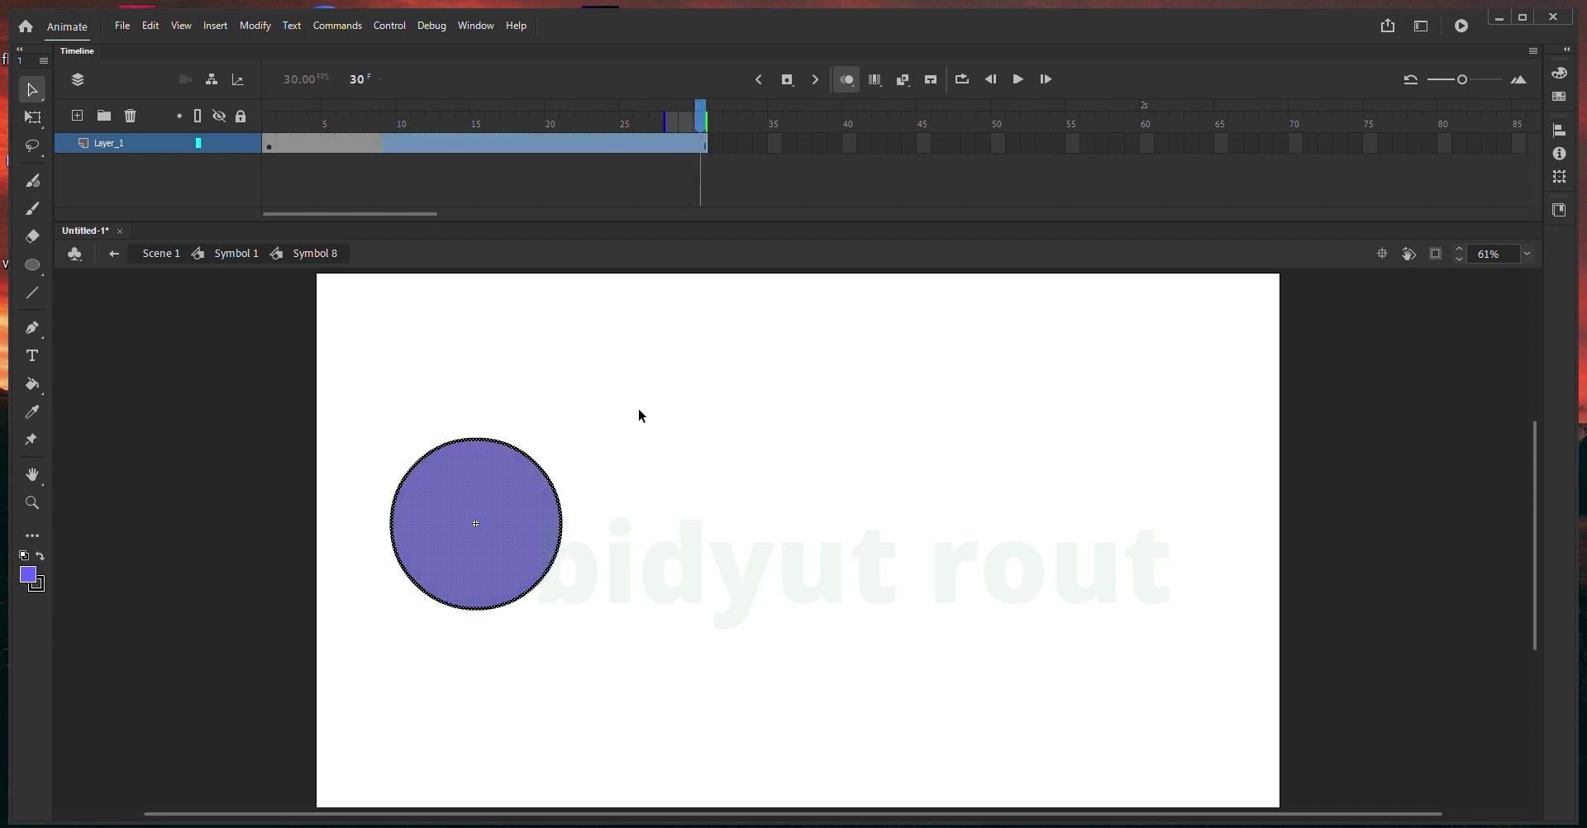
key(F8)
key(Return)
- Insert keyframes at frames 30 and 15, and shift the circle at frame 15 horizontally to just right of the stage's centre
click(485, 539)
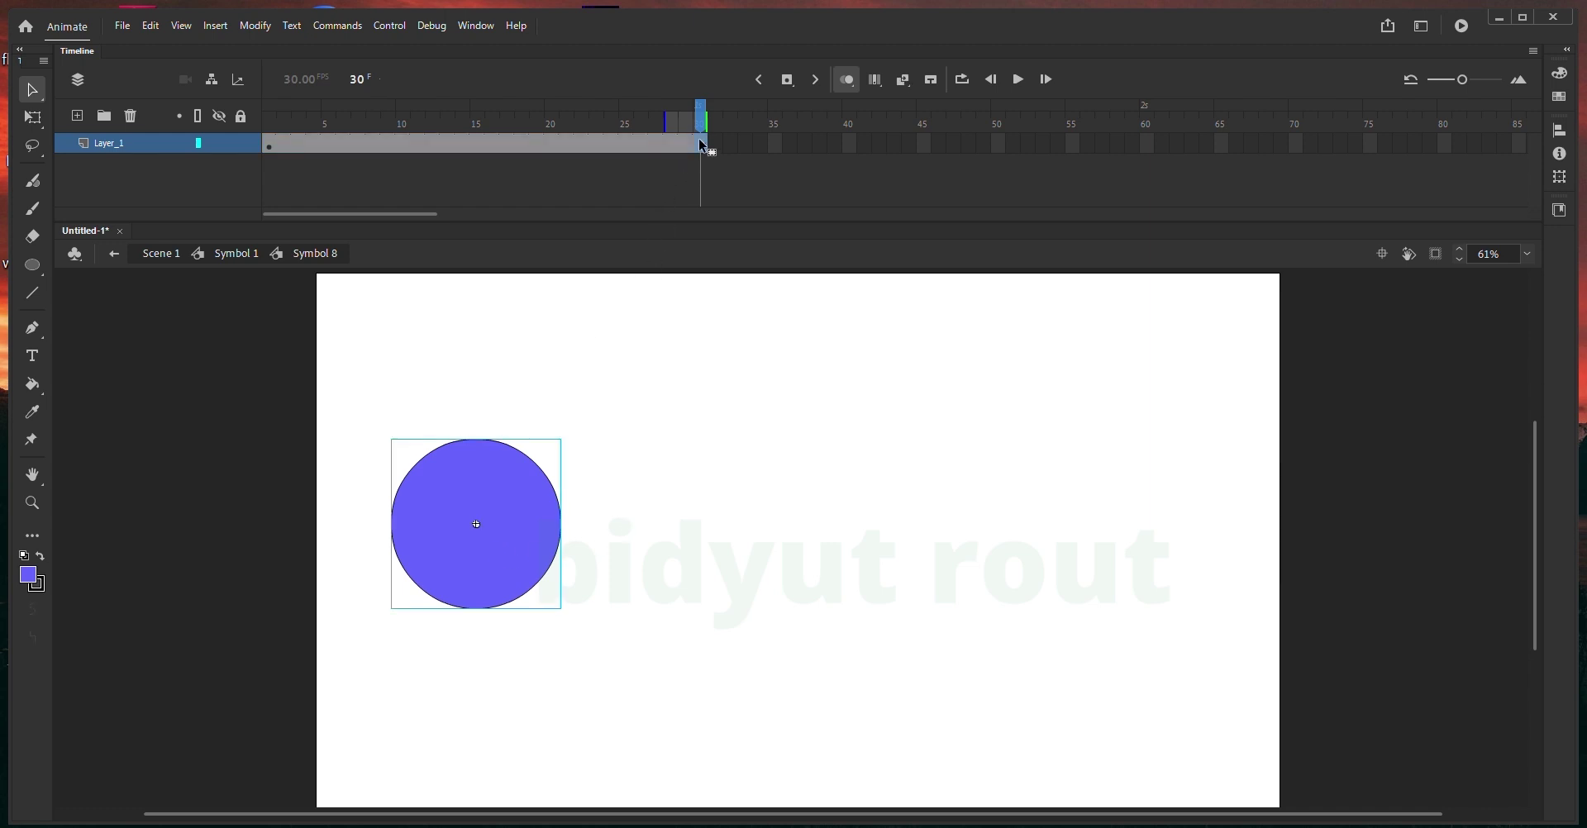
click(477, 142)
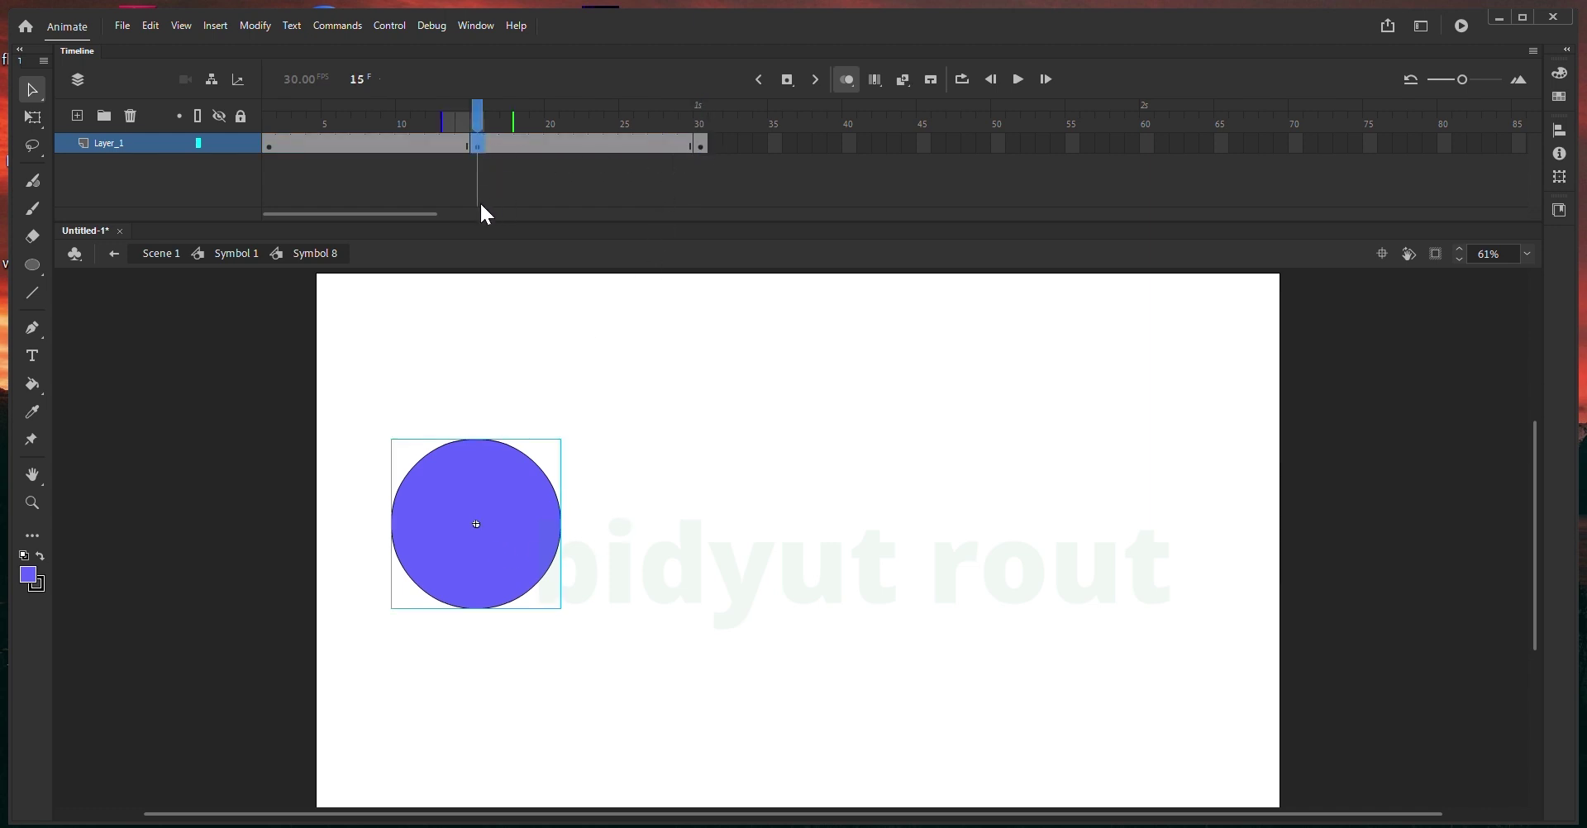
click(513, 538)
key(shift+Right)
key(shift+Right)
key(shift+Right)
key(shift+Right)
key(shift+Right)
key(shift+Right)
key(shift+Right)
key(shift+Right)
key(shift+Right)
key(shift+Right)
key(shift+Right)
key(shift+Right)
key(shift+Right)
key(shift+Right)
key(shift+Right)
key(shift+Right)
key(shift+Right)
key(shift+Right)
key(shift+Right)
key(shift+Right)
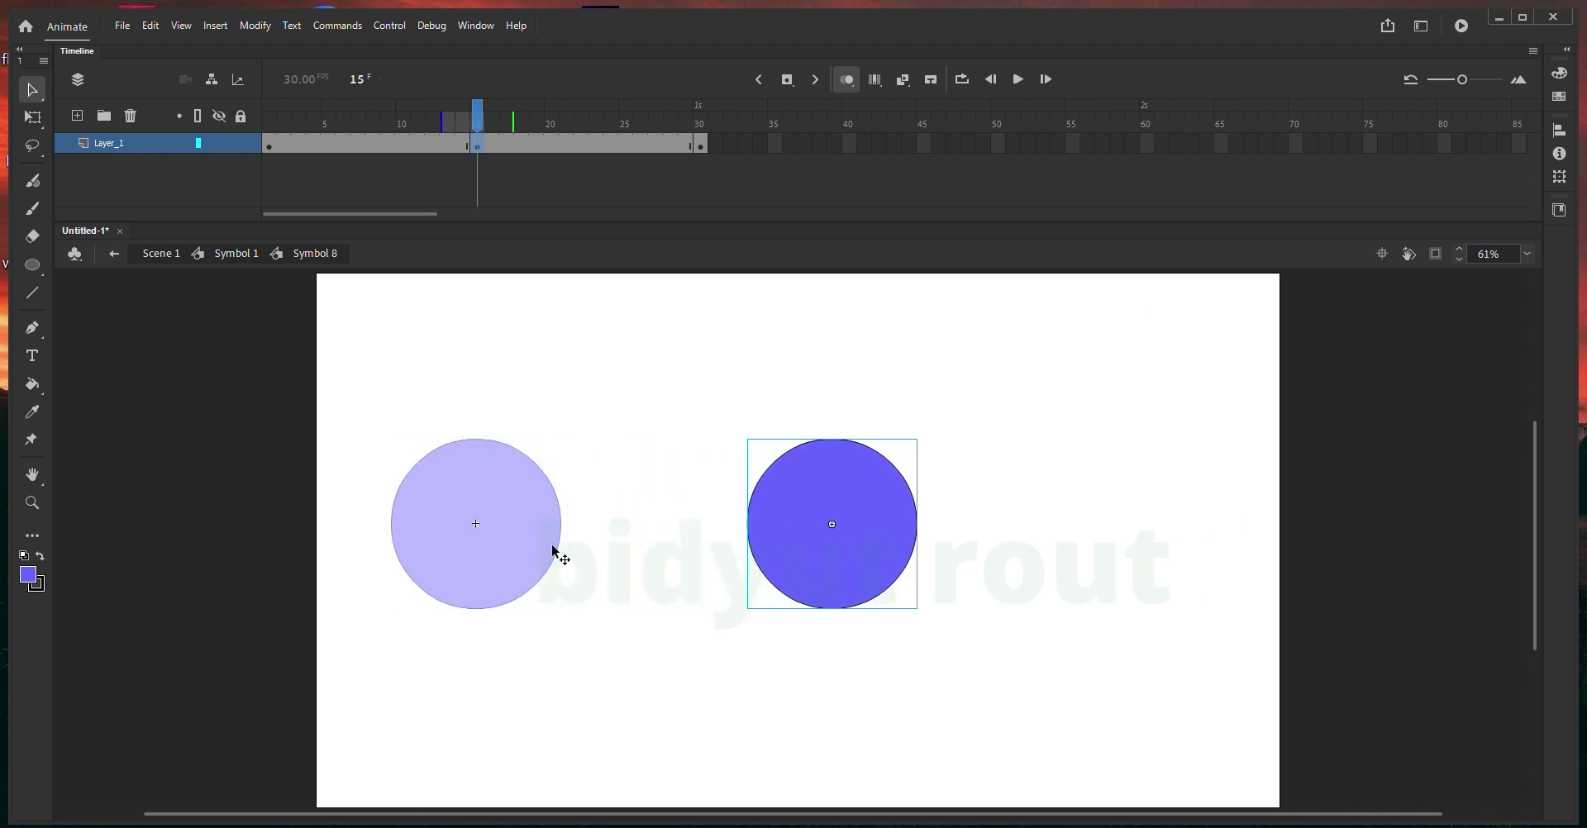
key(shift+Right)
key(shift+Right)
key(shift+Right)
key(shift+Right)
key(shift+Right)
key(shift+Right)
key(shift+Right)
key(shift+Right)
key(shift+Right)
key(shift+Right)
key(shift+Right)
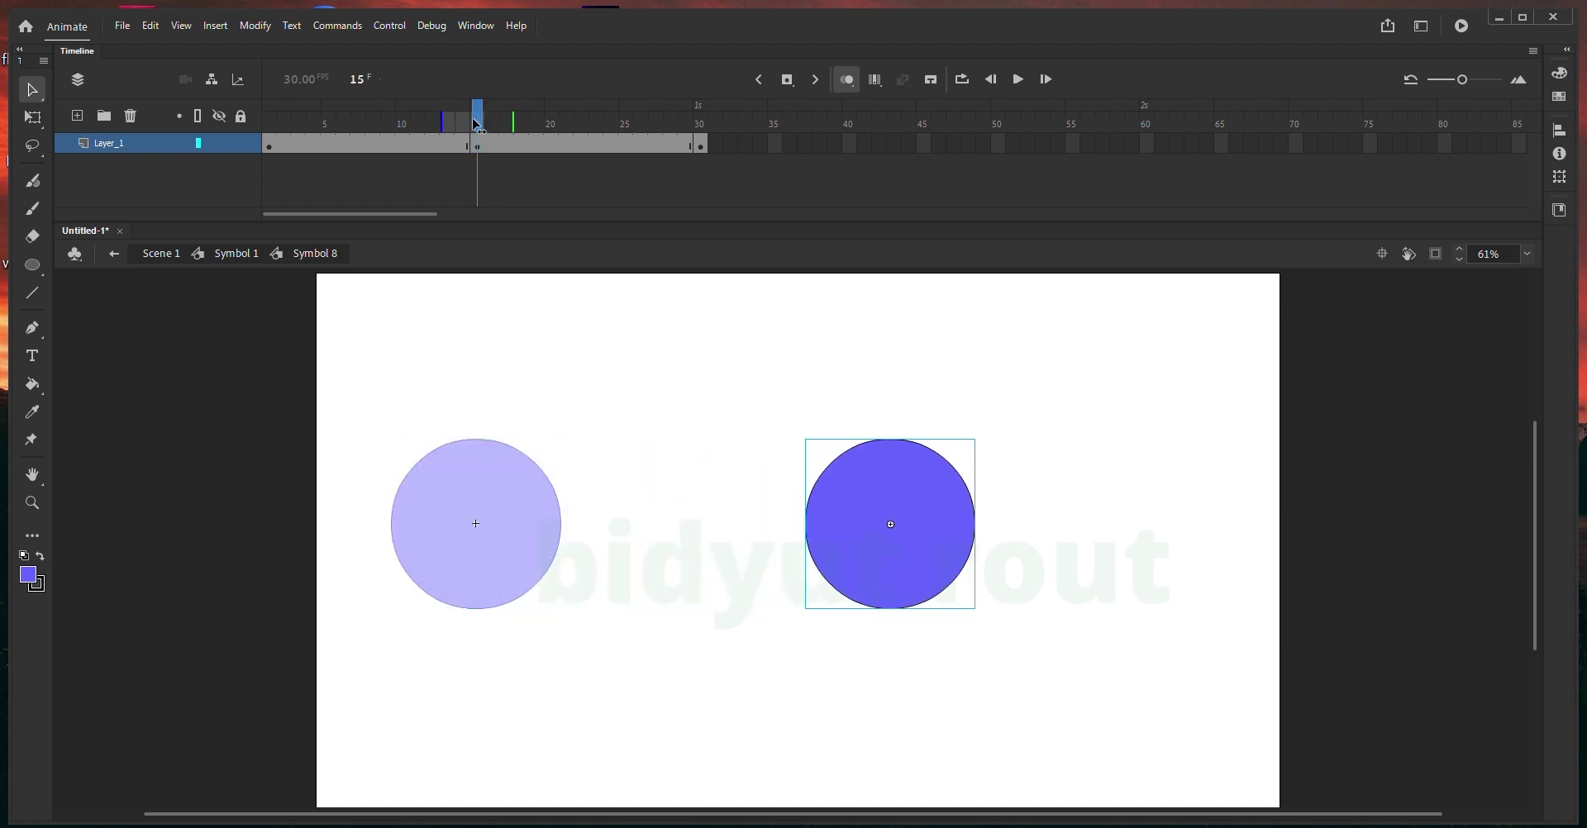
- Create classic tweens on both spans between the keyframes at frames 1, 15 and 30
drag(477, 124, 701, 125)
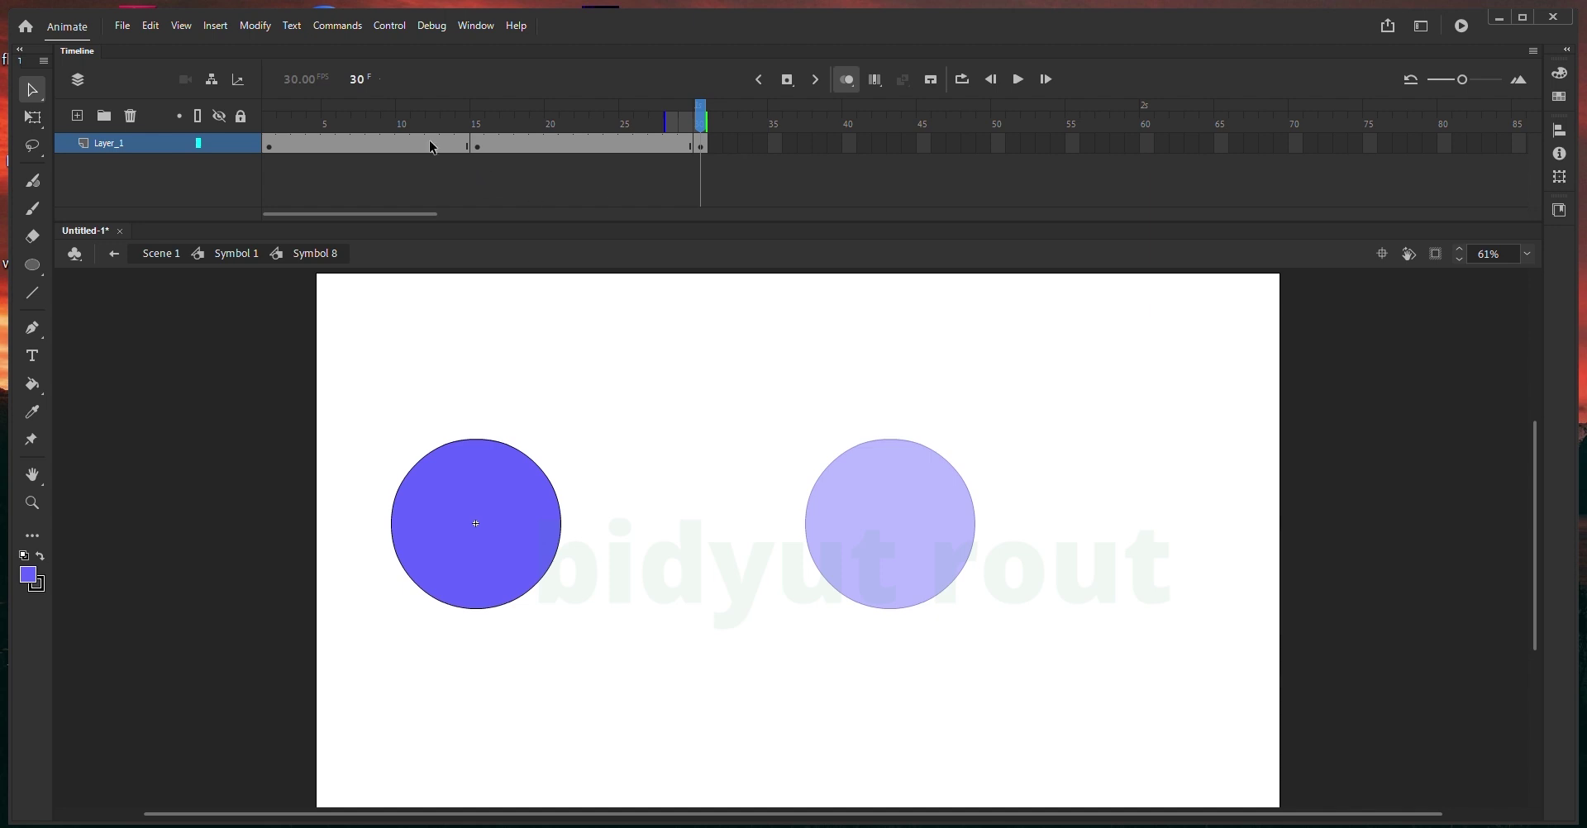
drag(432, 147, 528, 141)
right_click(519, 149)
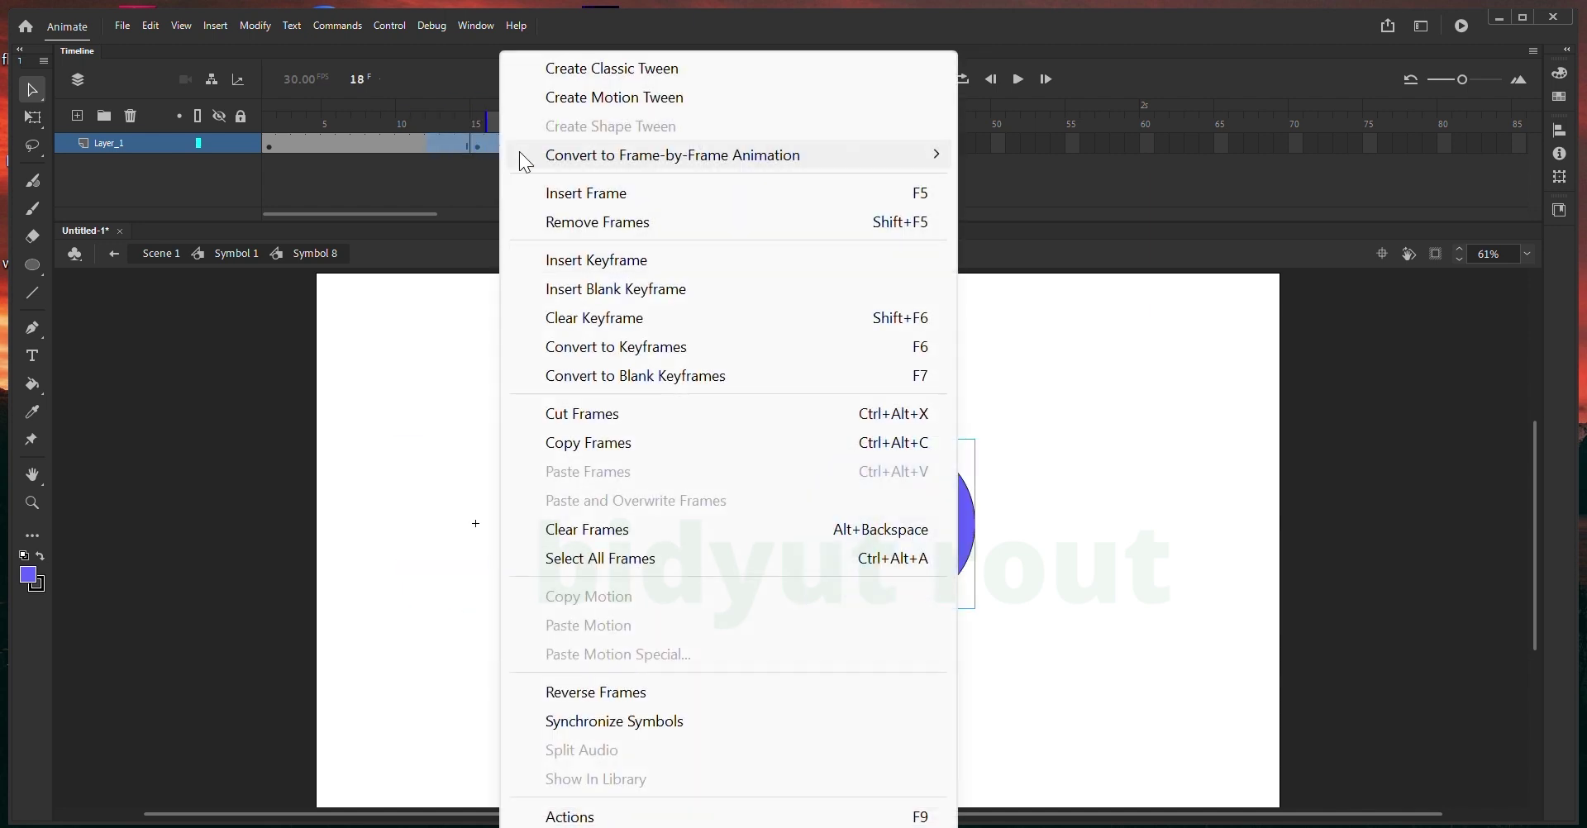
click(587, 69)
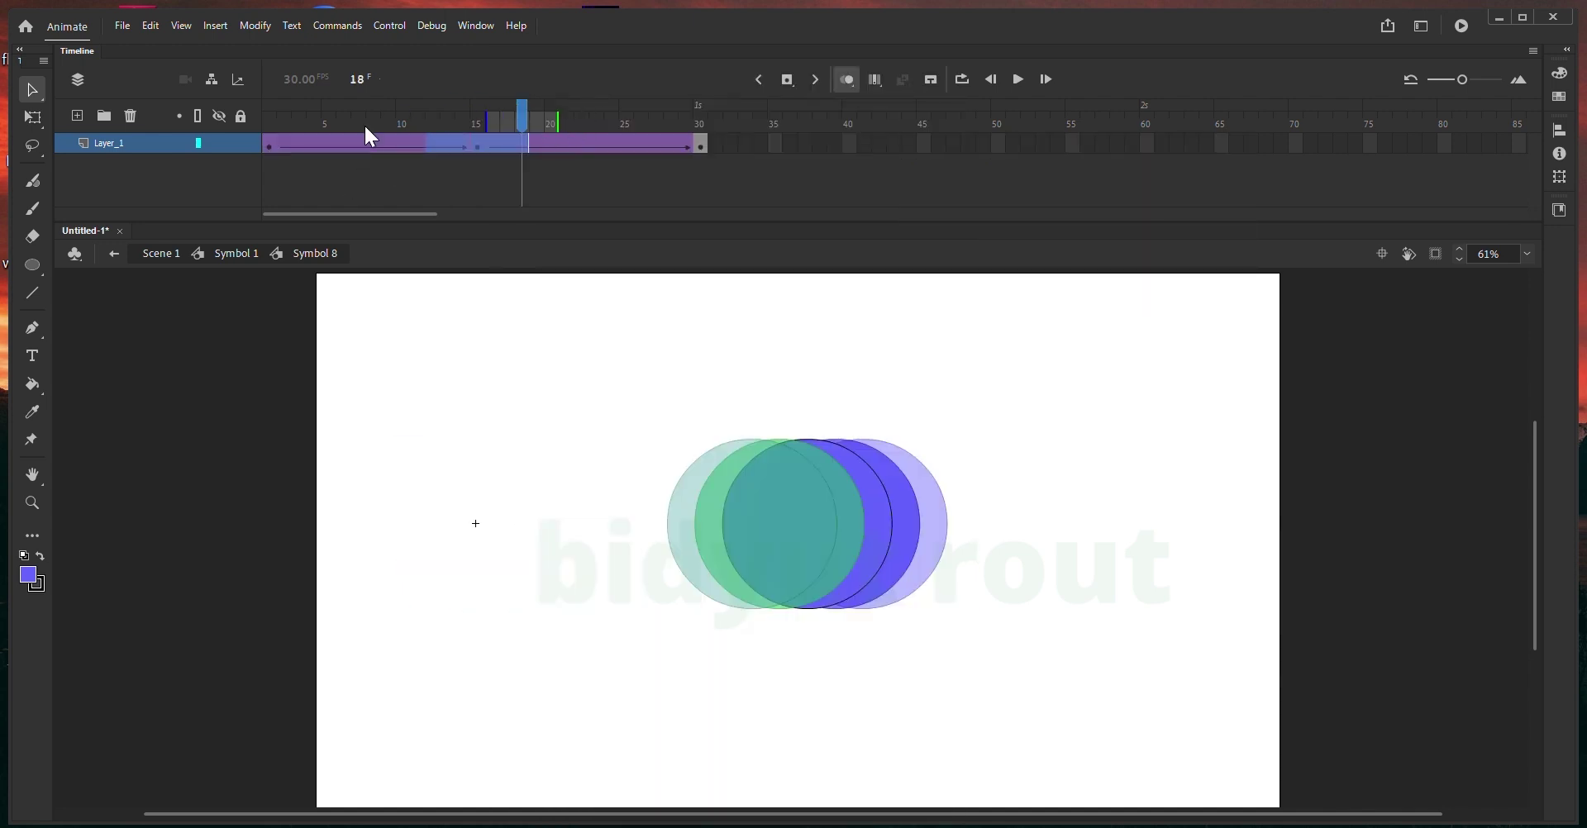
- Remove the classic tweens from both keyframe spans
drag(364, 134, 520, 150)
right_click(489, 147)
key(Escape)
right_click(483, 147)
click(567, 69)
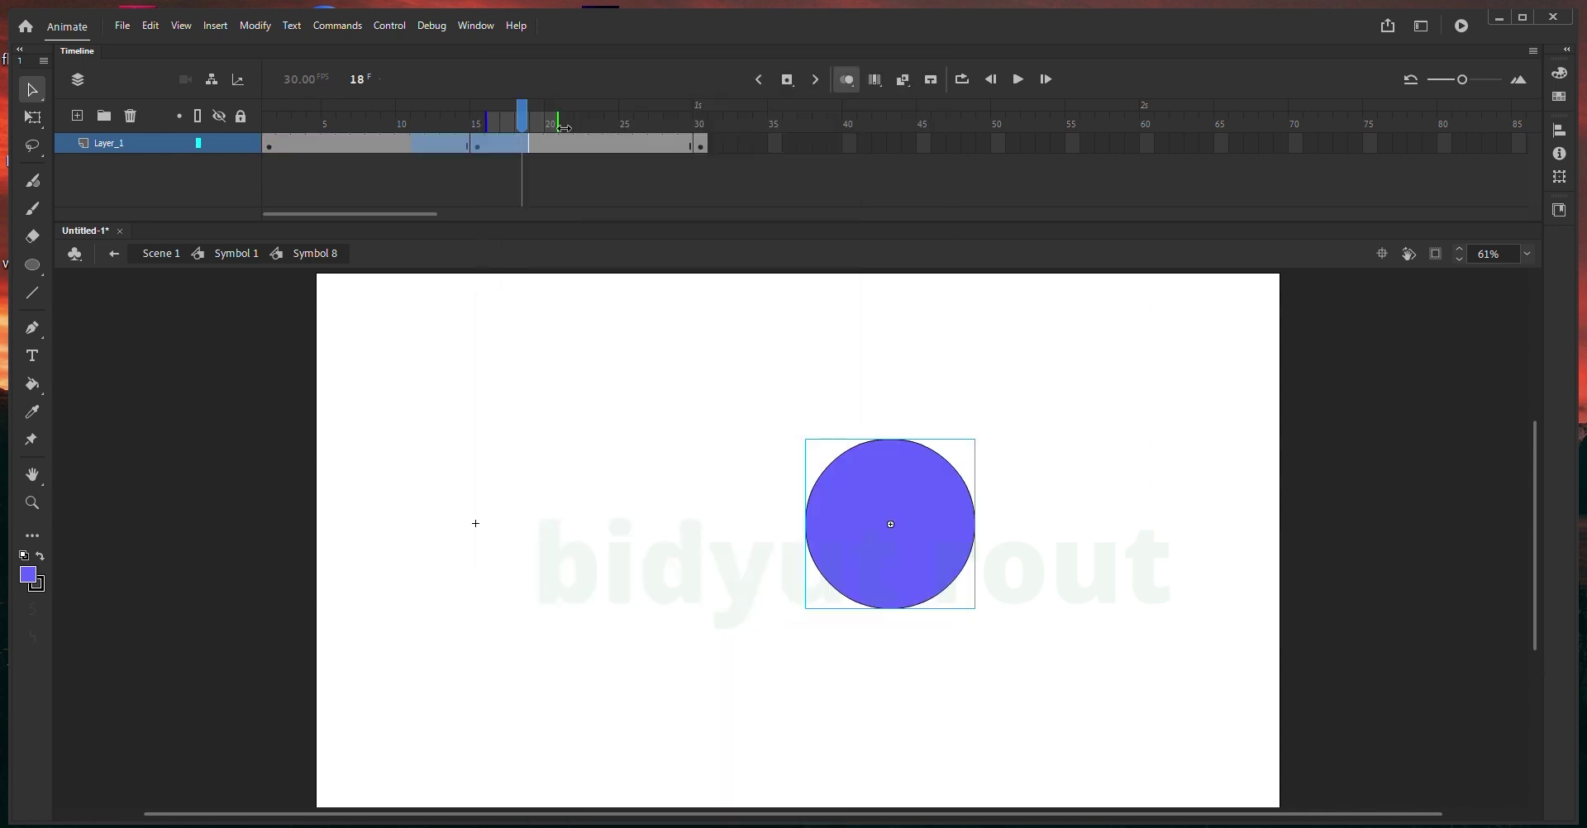
- Compare the untweened circle positions at frames 13, 18 and 30 using a wider onion skin range
click(448, 120)
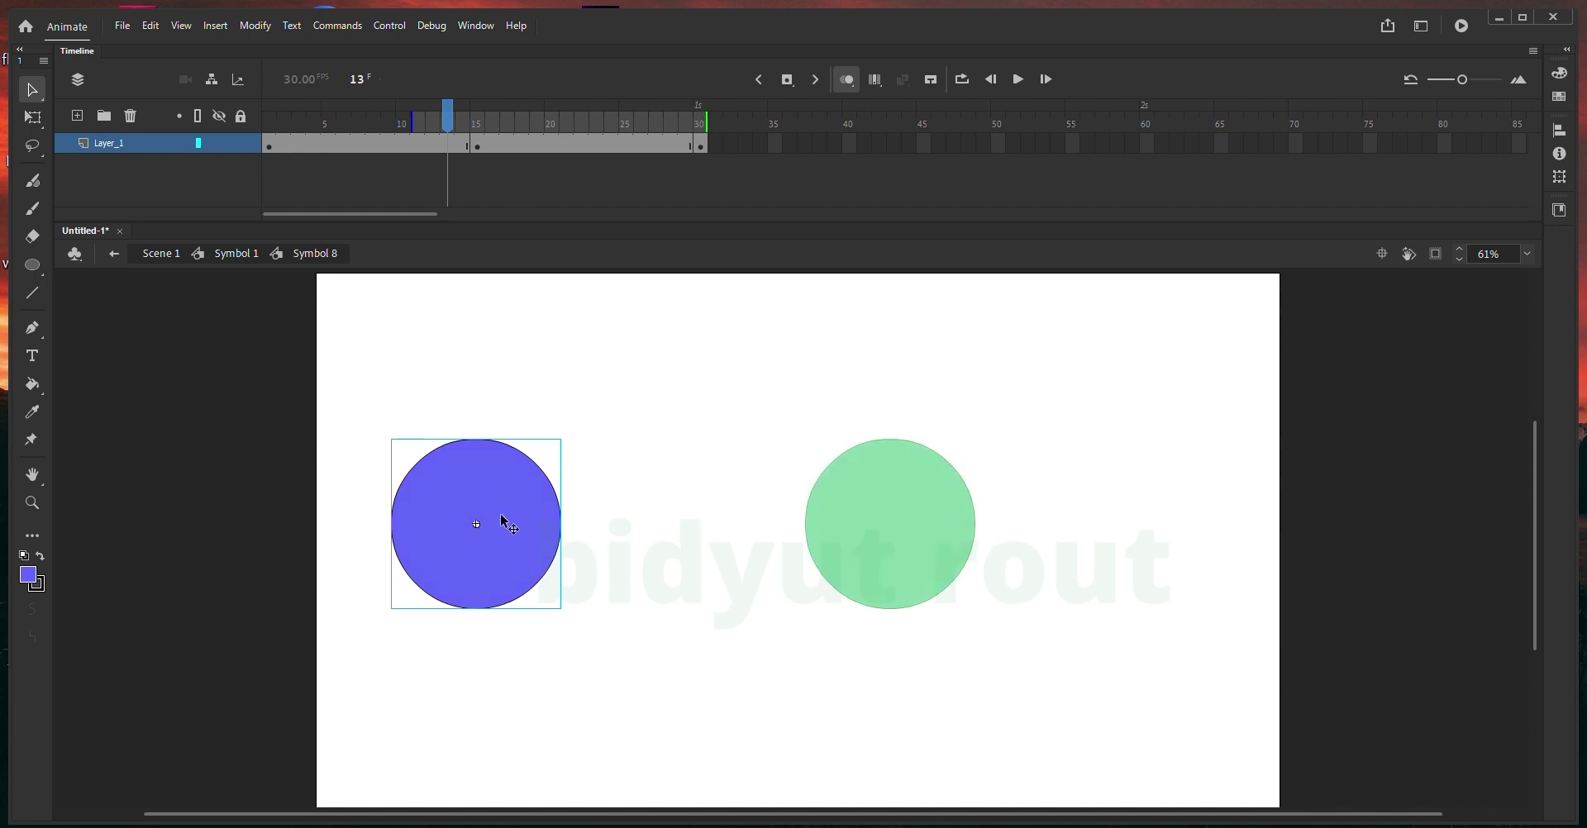
click(520, 123)
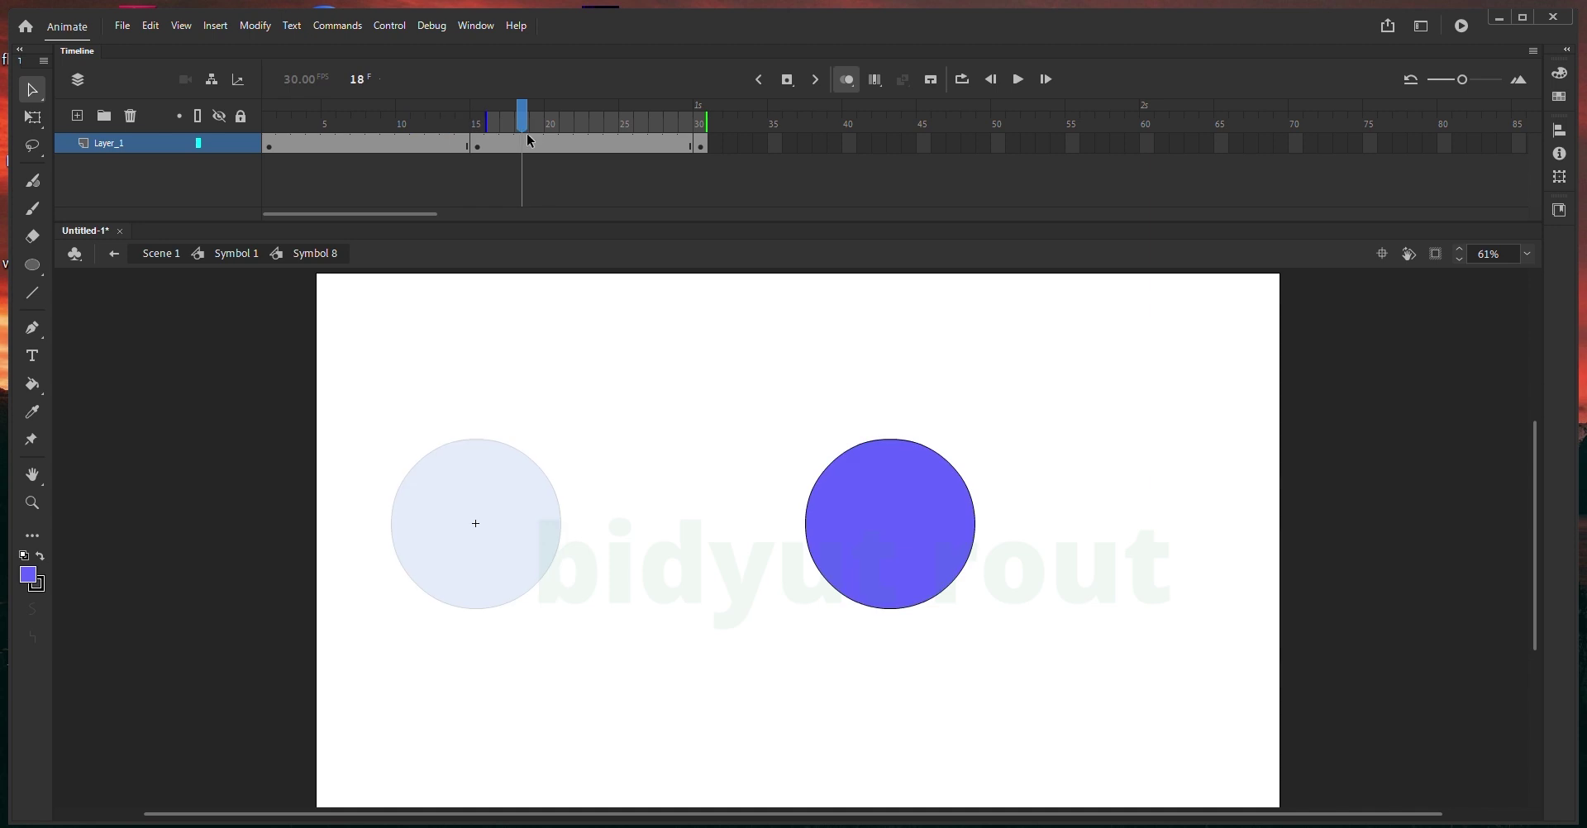
drag(489, 123, 442, 123)
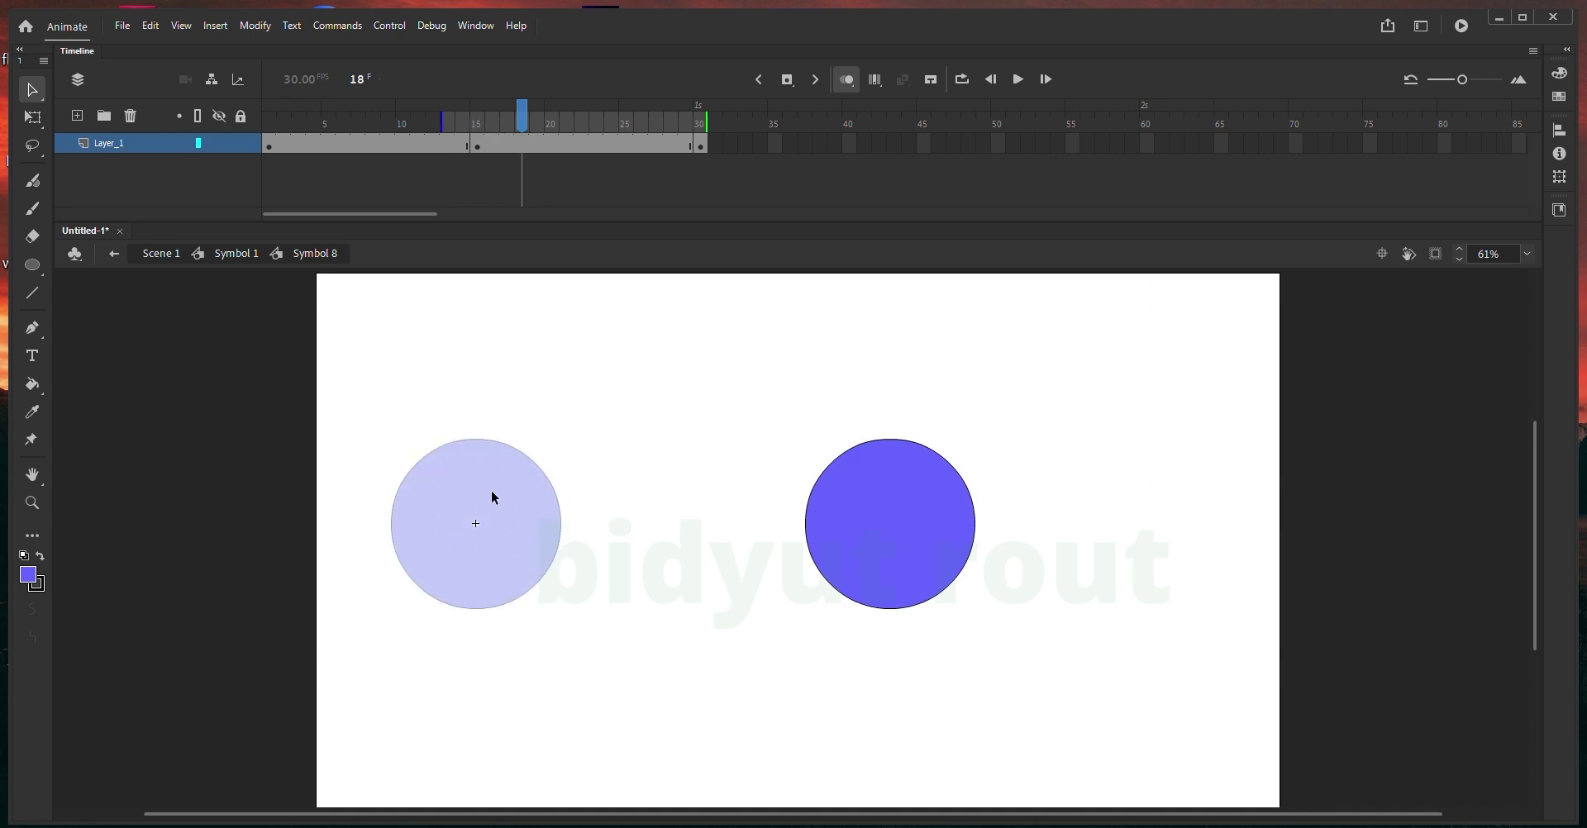
click(704, 147)
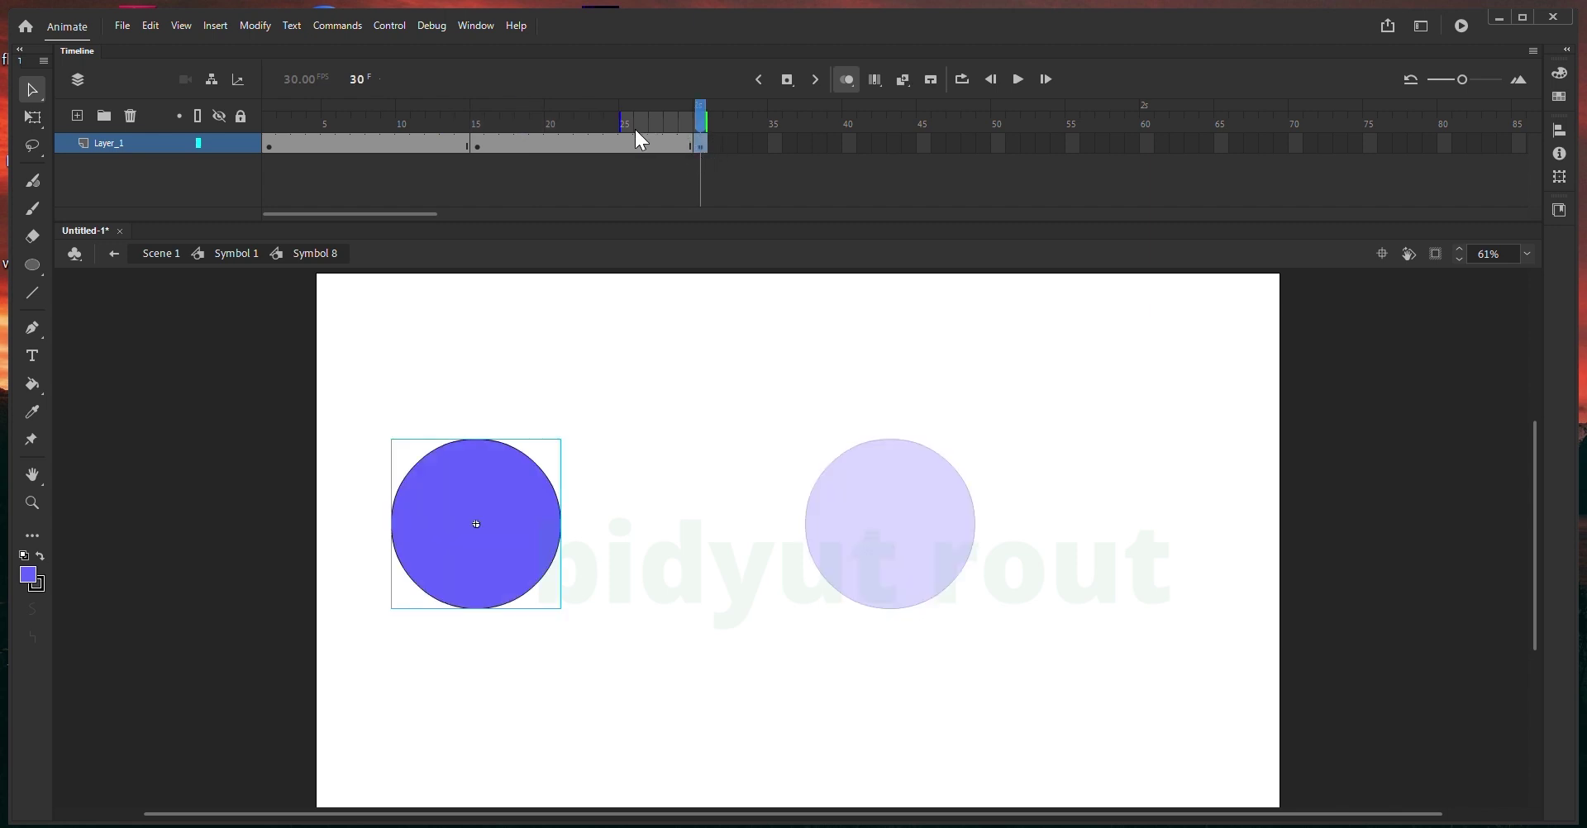
- Extend the onion skin range backwards and apply classic tweens to both spans around the frame 15 keyframe
mouse_move(620, 122)
mouse_down()
mouse_move(468, 169)
mouse_move(436, 148)
mouse_move(541, 142)
mouse_up()
click(599, 146)
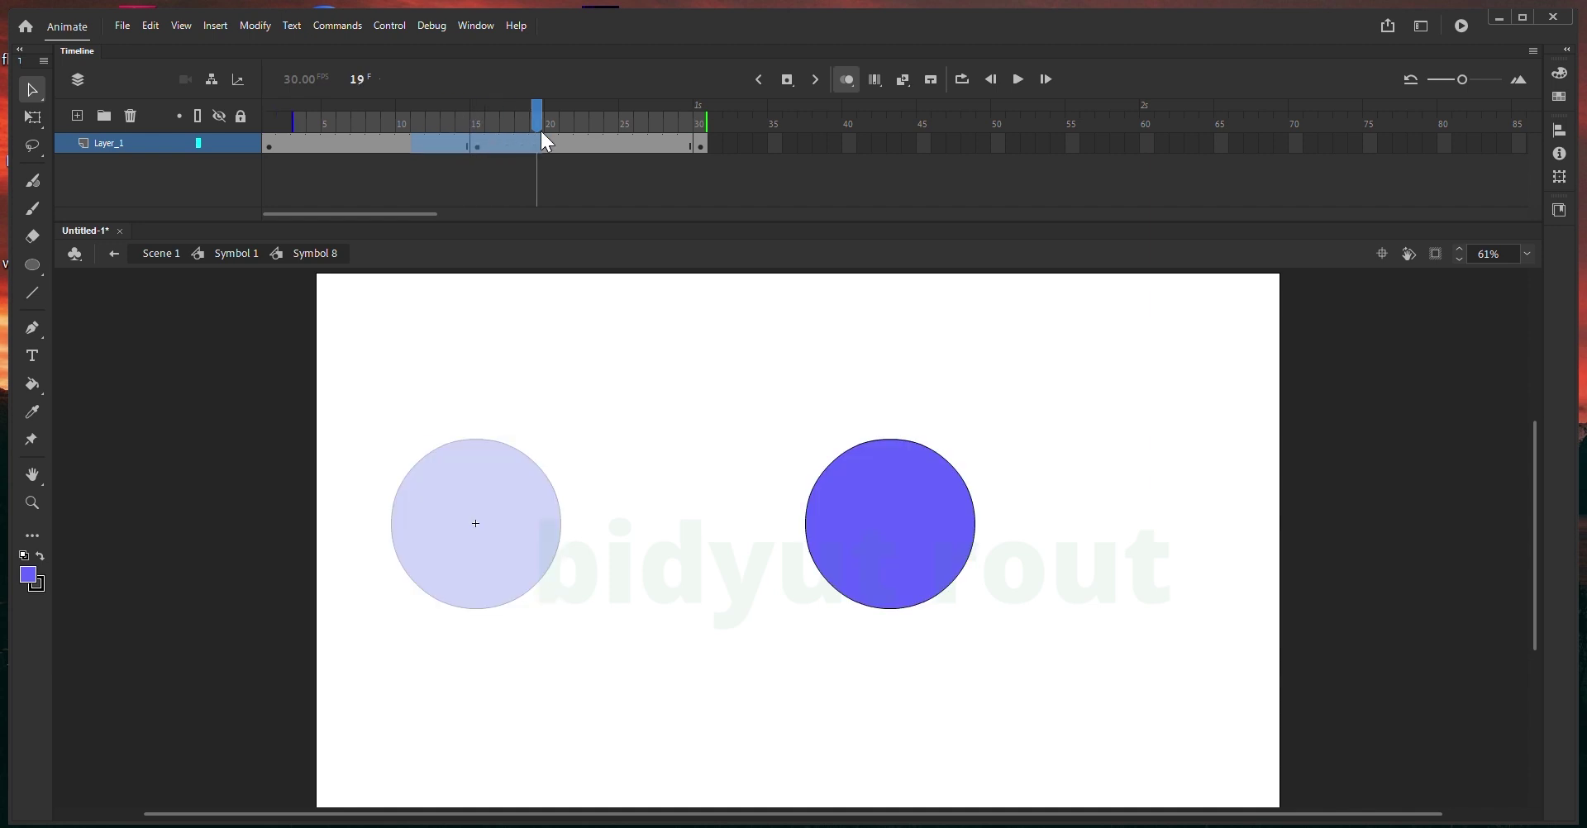
right_click(498, 147)
click(574, 72)
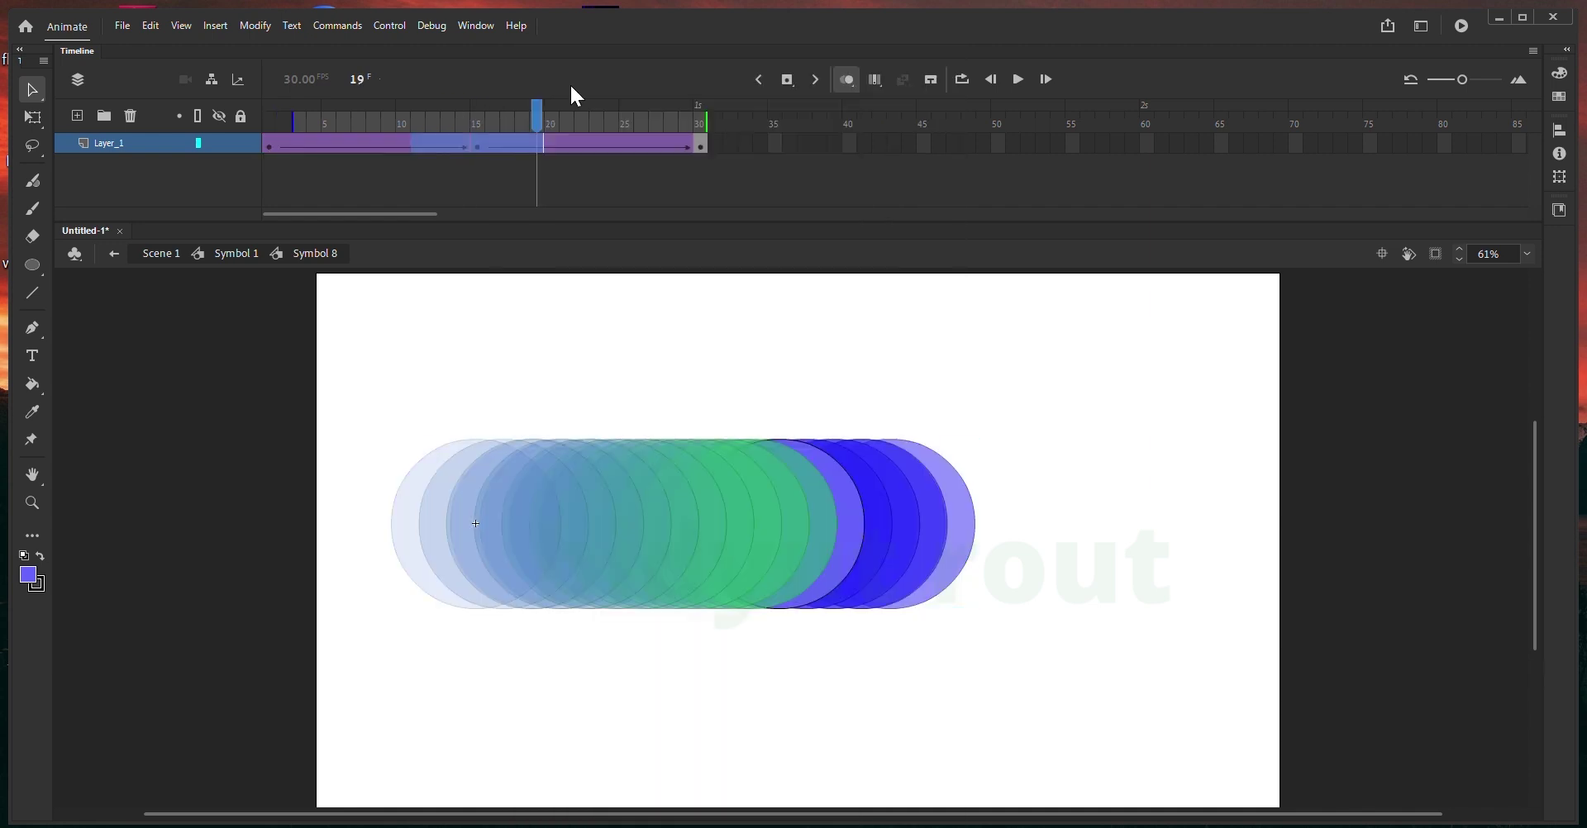
- Scrub the tween to frame 25 with onion skinning, and shrink the onion skin range to the current frame
drag(414, 122, 628, 124)
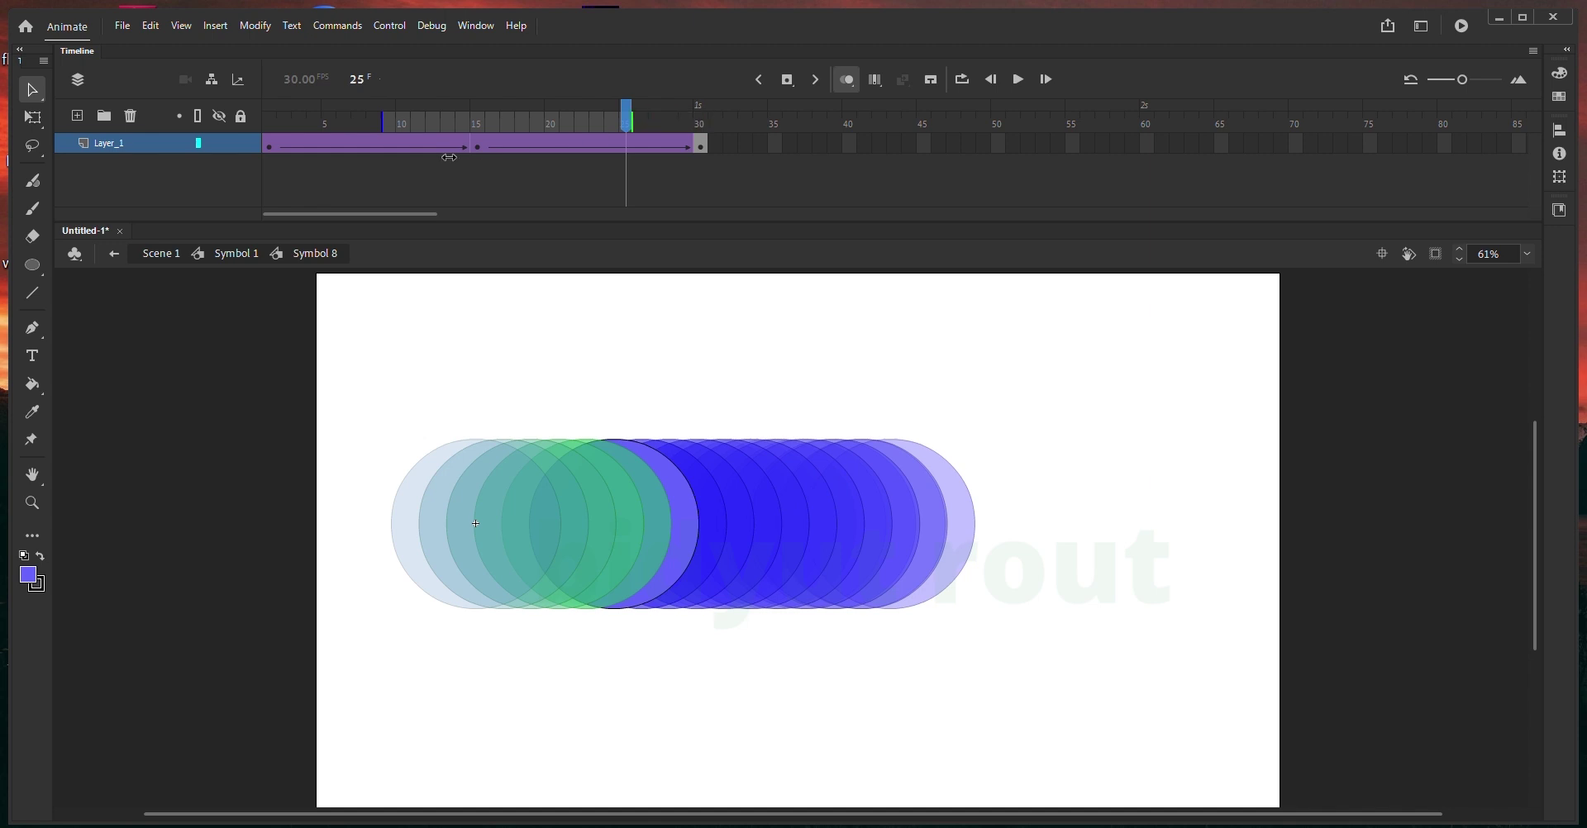
drag(382, 122, 626, 123)
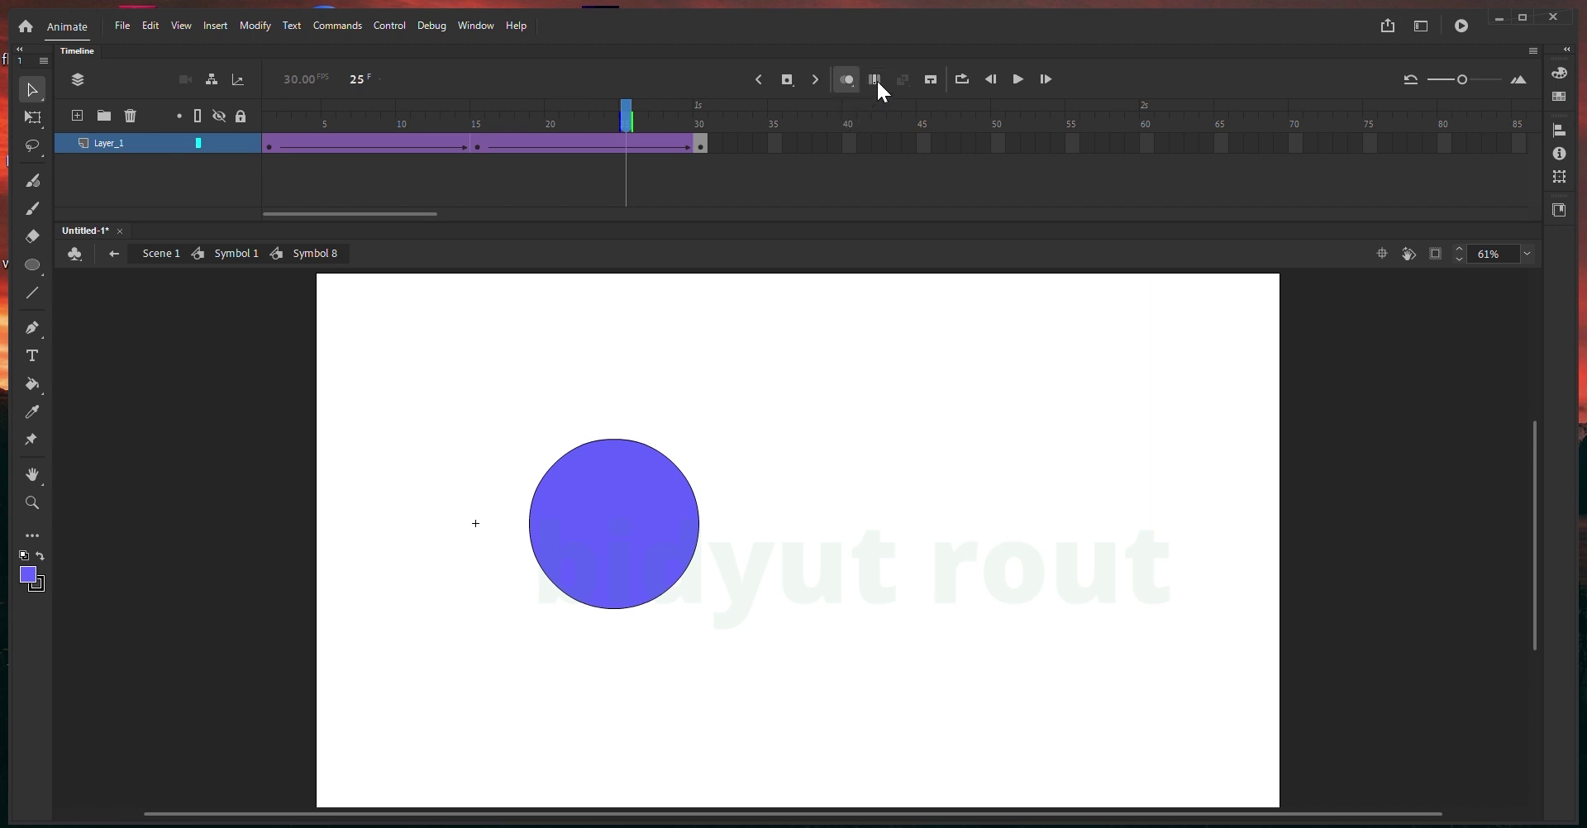
- Play and scrub the tweened animation through frame 30 to check the circle's movement in both directions
drag(614, 129, 210, 199)
key(Return)
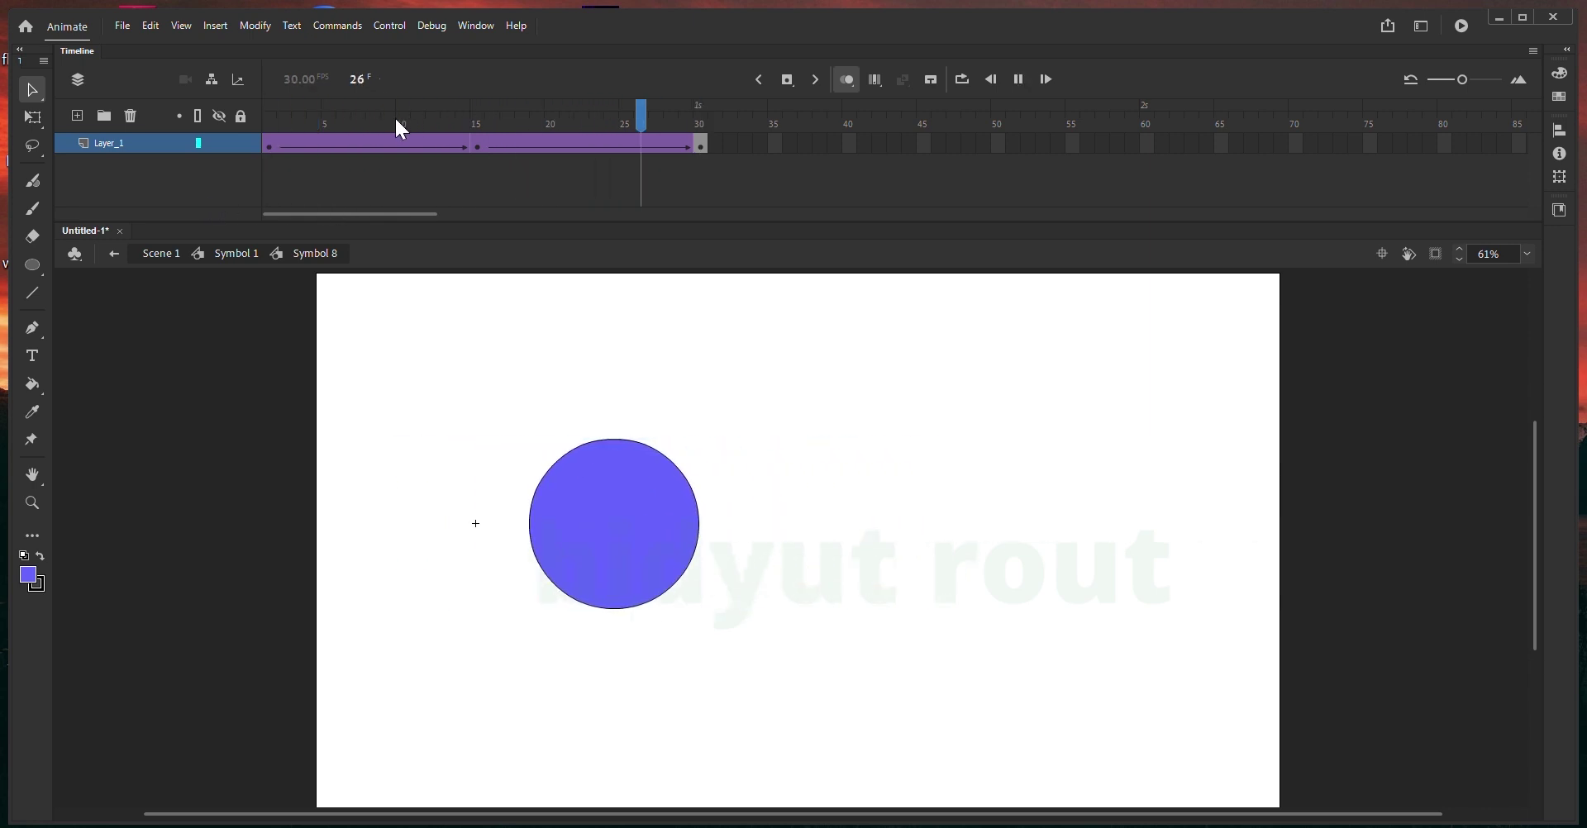
key(Return)
key(Return)
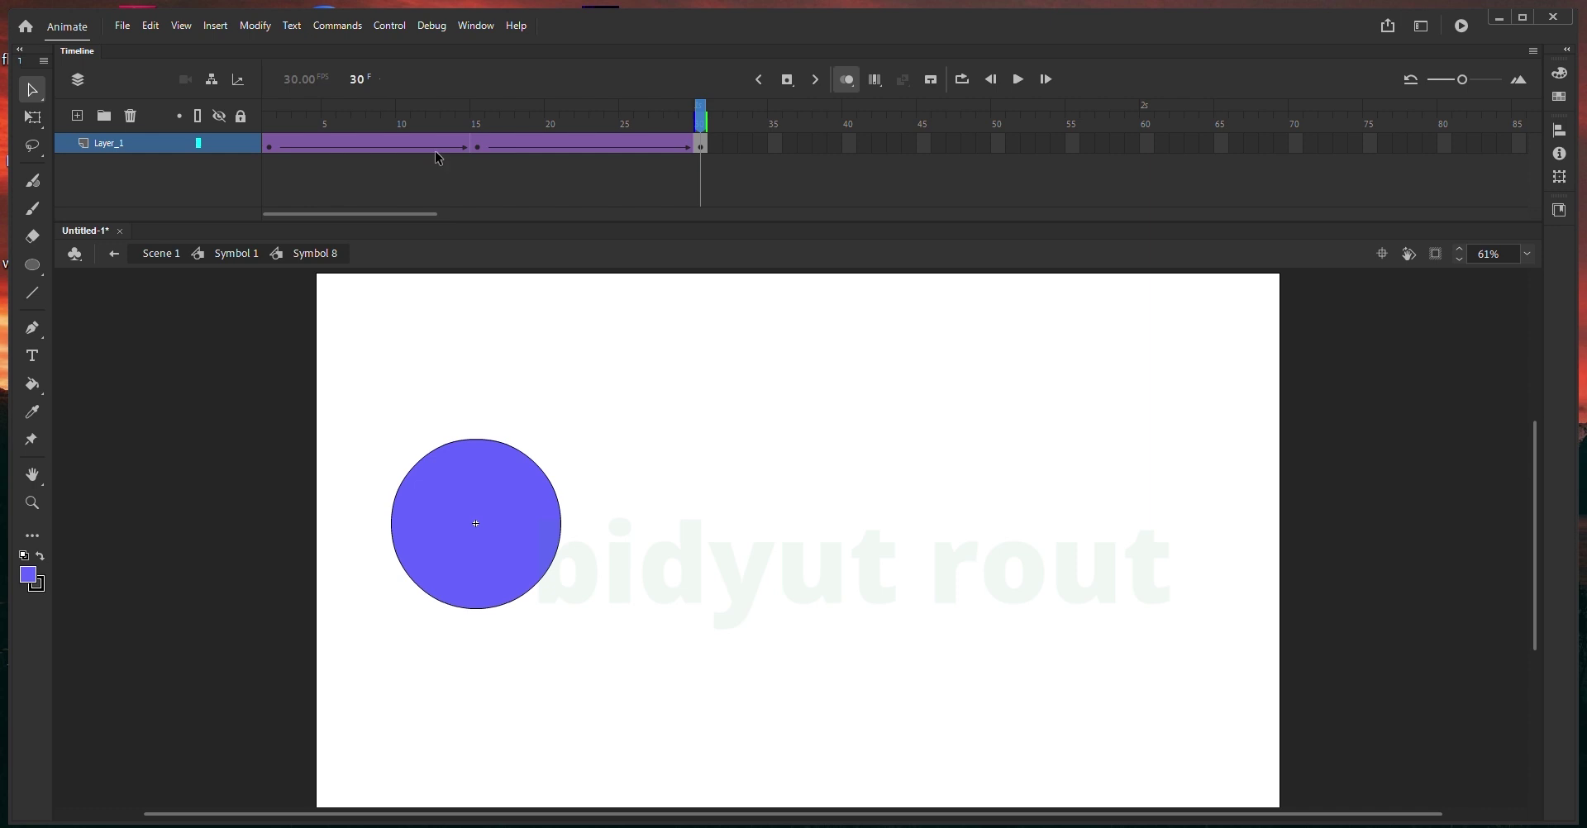
drag(436, 149, 509, 149)
click(370, 145)
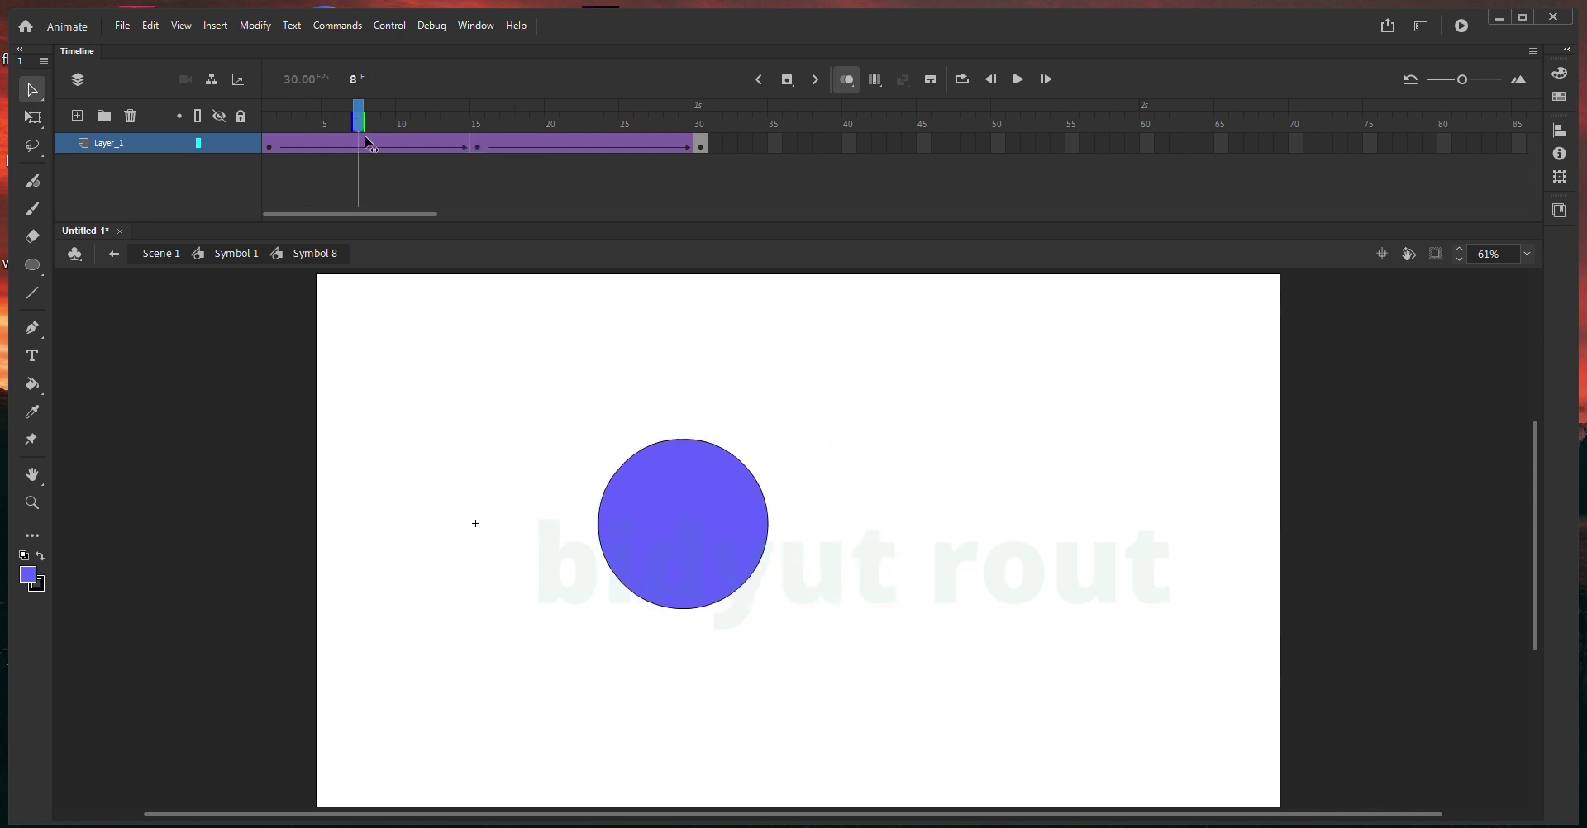
drag(370, 144, 727, 159)
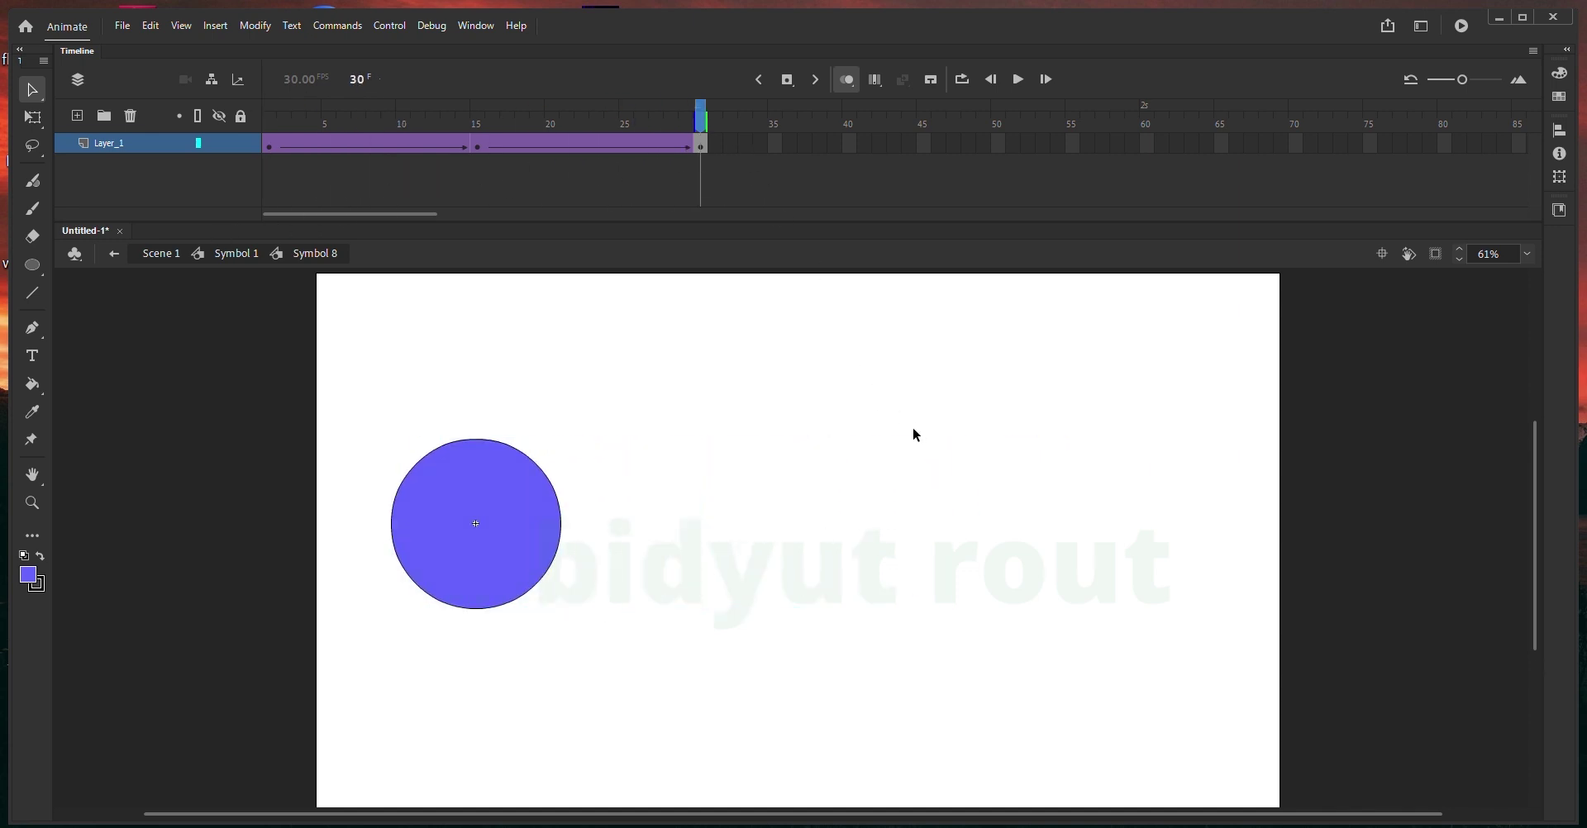
- Return to Symbol 1 and play its timeline to check how the nested graphic animates there
click(236, 256)
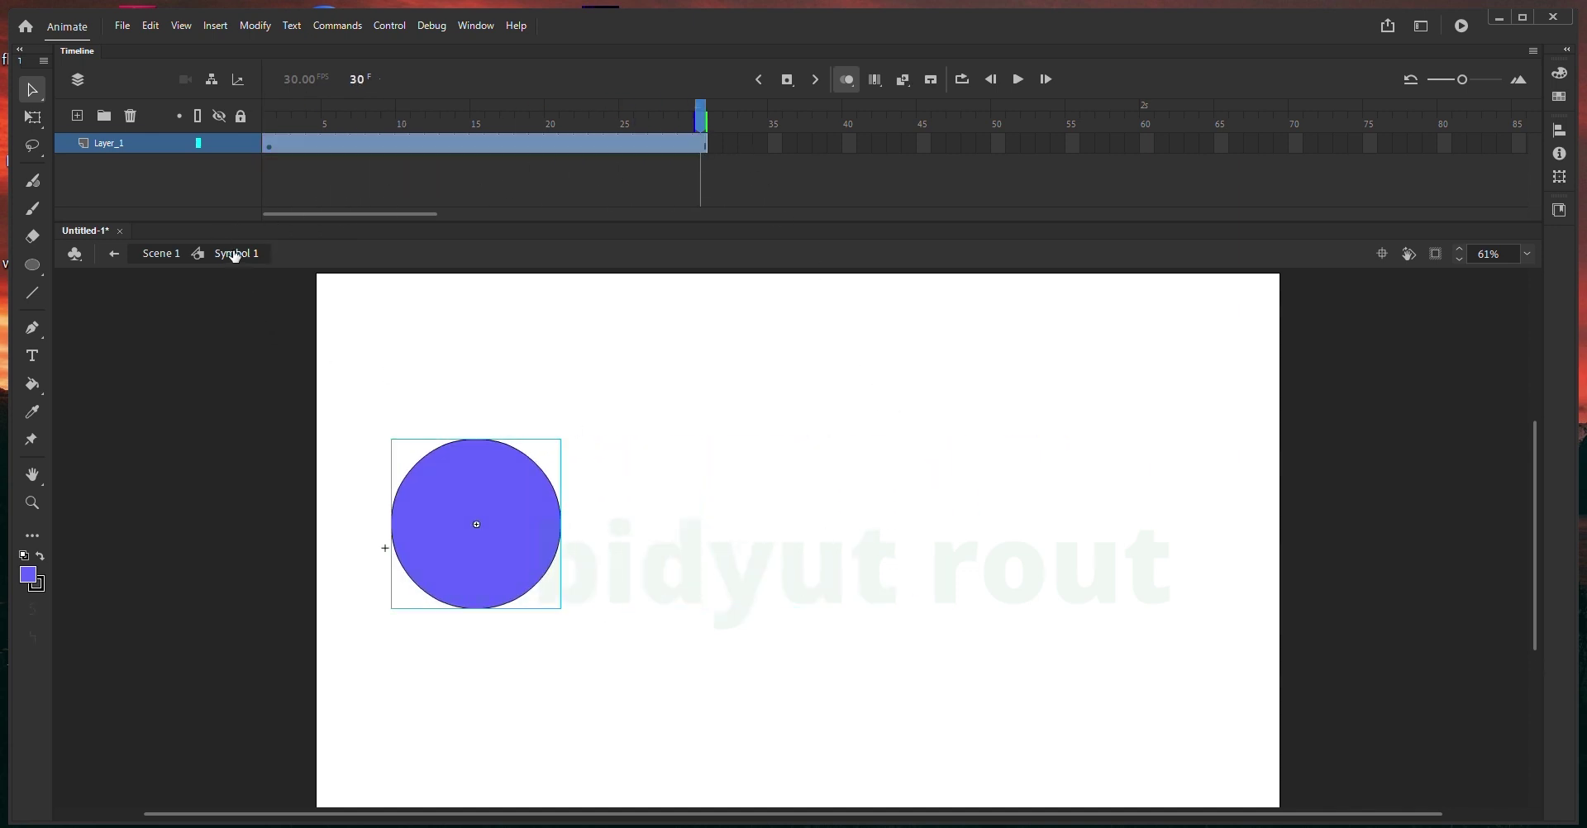
click(488, 355)
drag(485, 138, 346, 174)
key(Return)
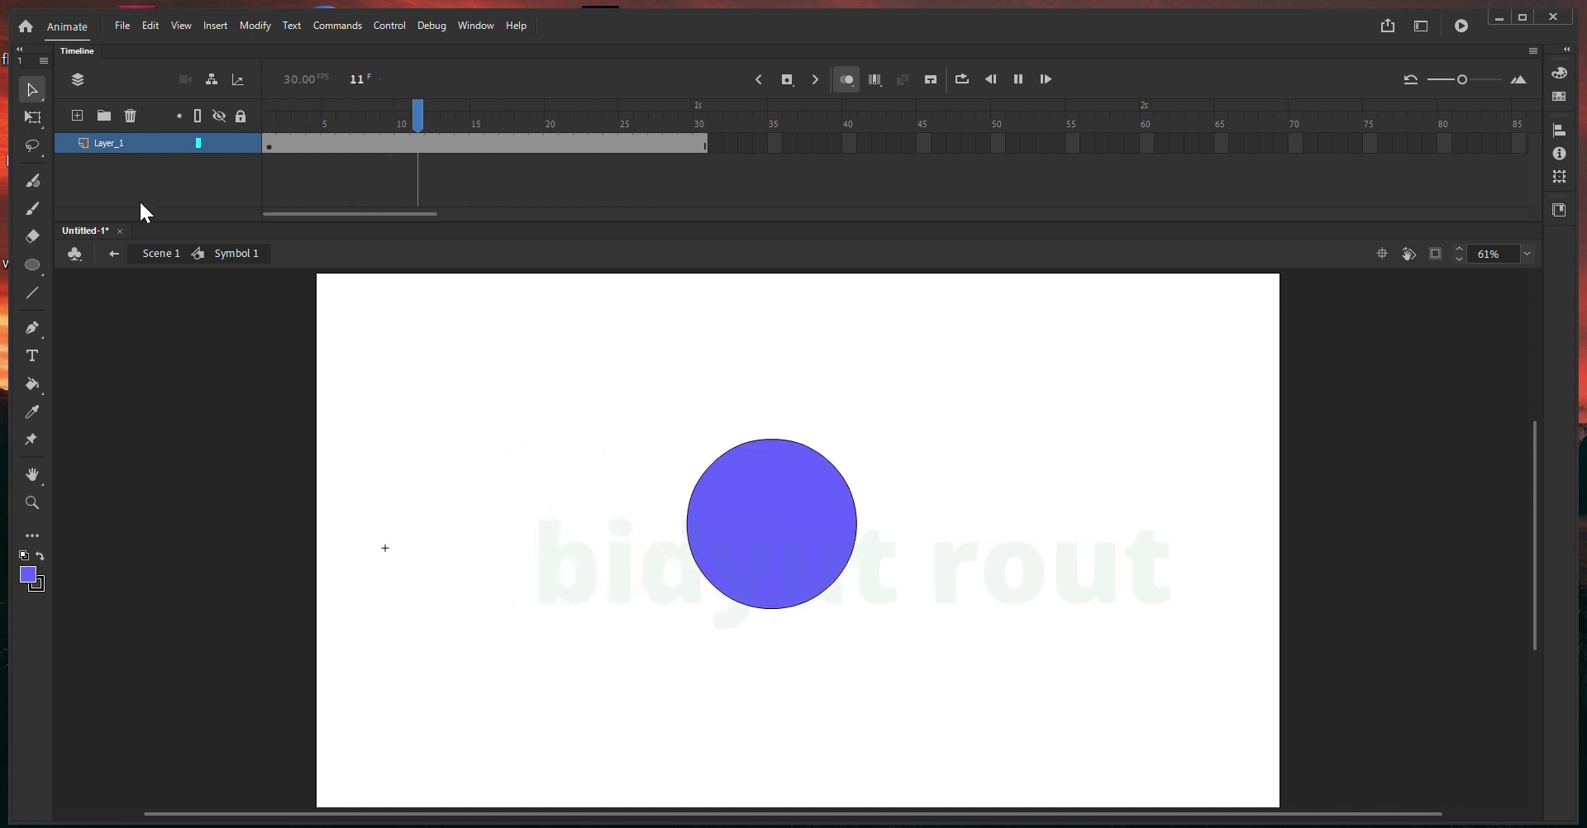
- Show the object properties of the circle's graphic instance to examine its settings
key(ctrl+F3)
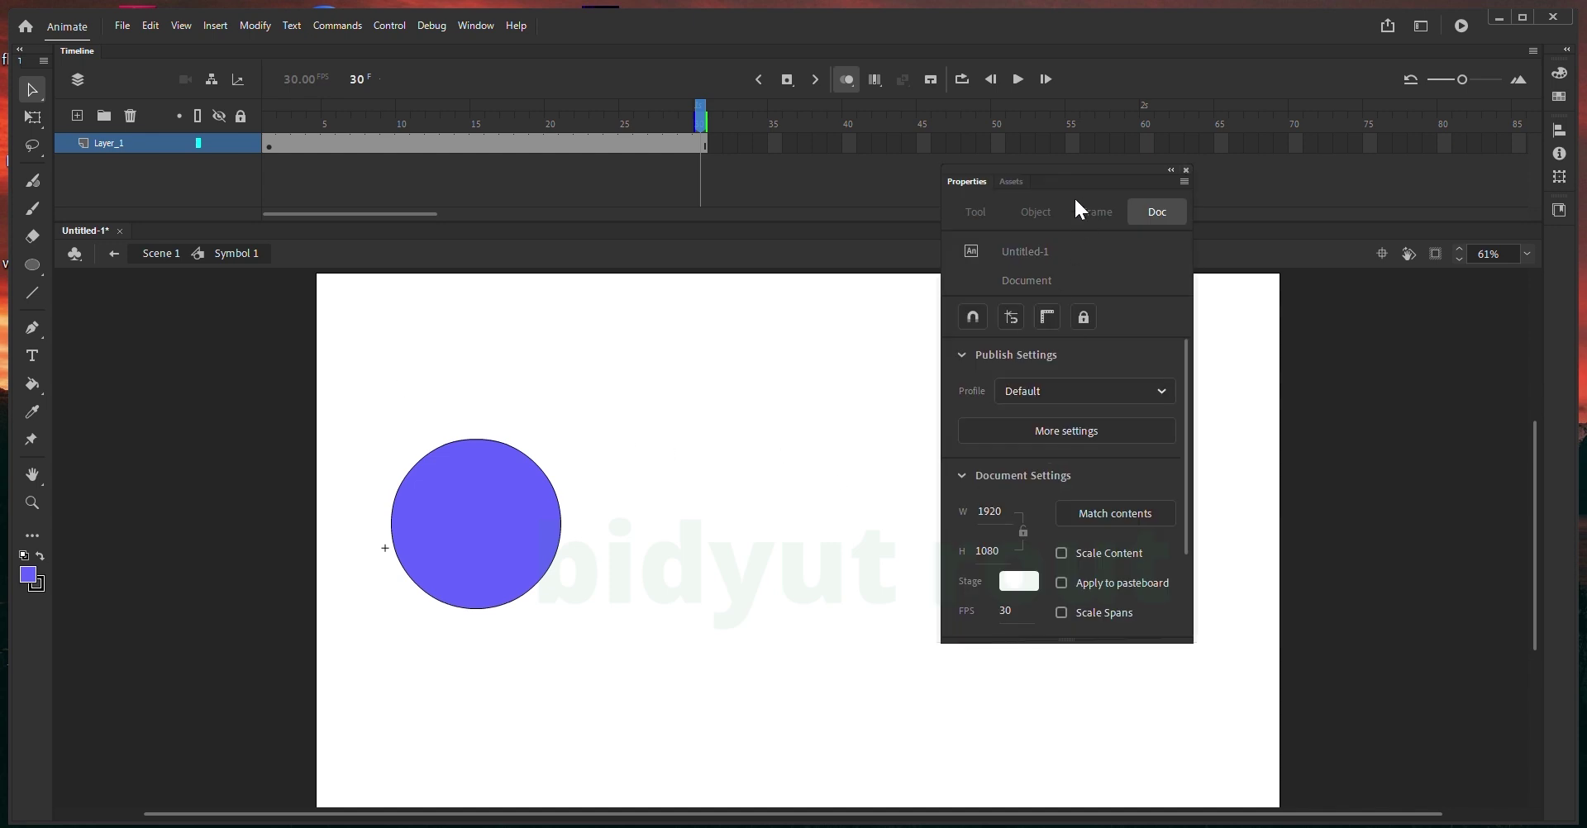
drag(1069, 170, 1113, 208)
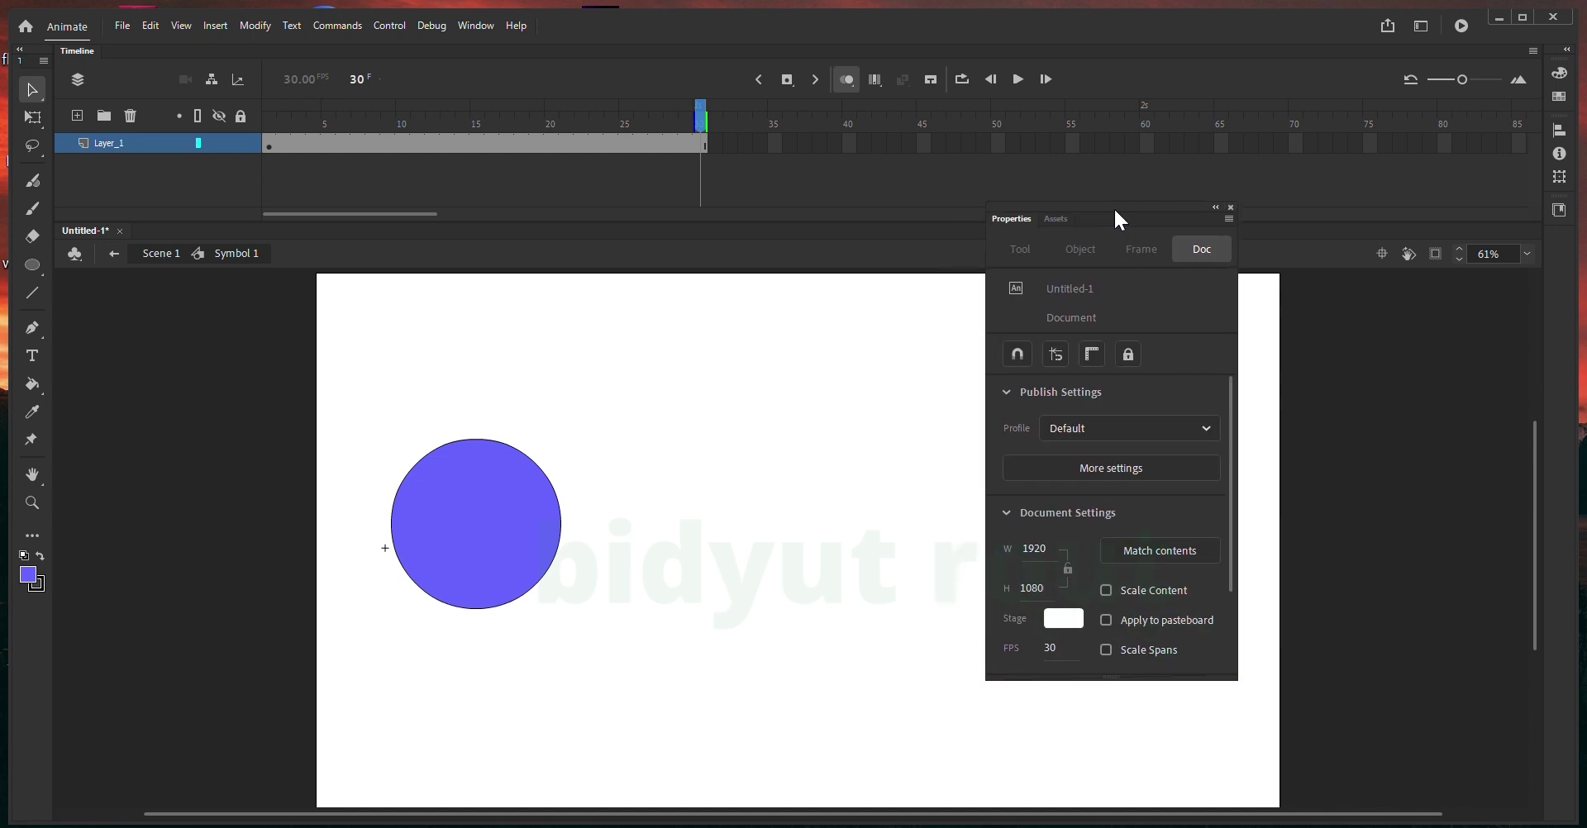
click(519, 497)
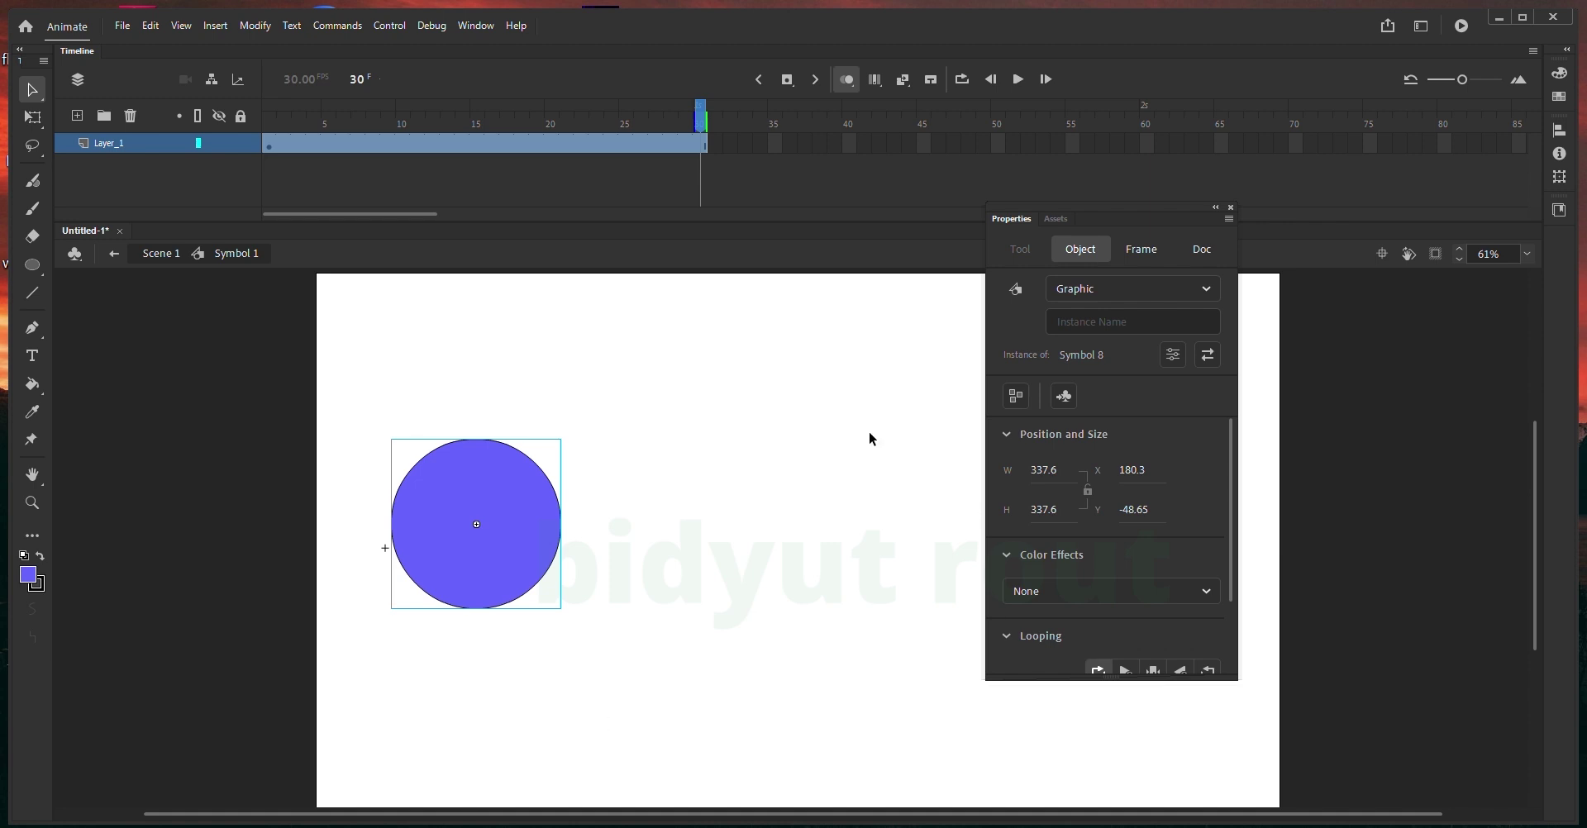
- Show the circle instance's looping settings and test the movie to watch the looped playback
scroll(1179, 537, down, 3)
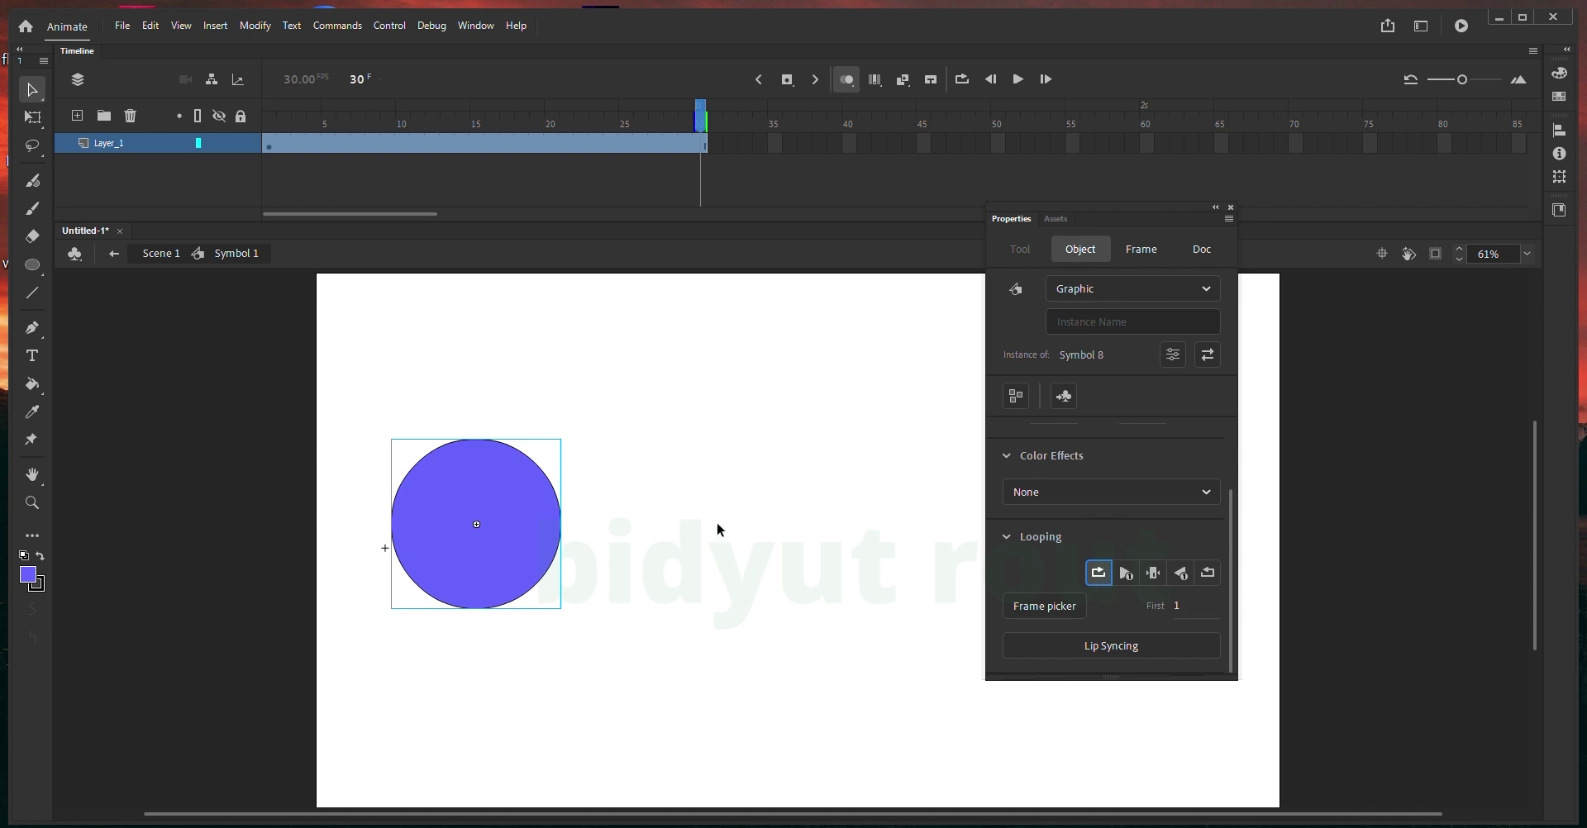
key(ctrl+Return)
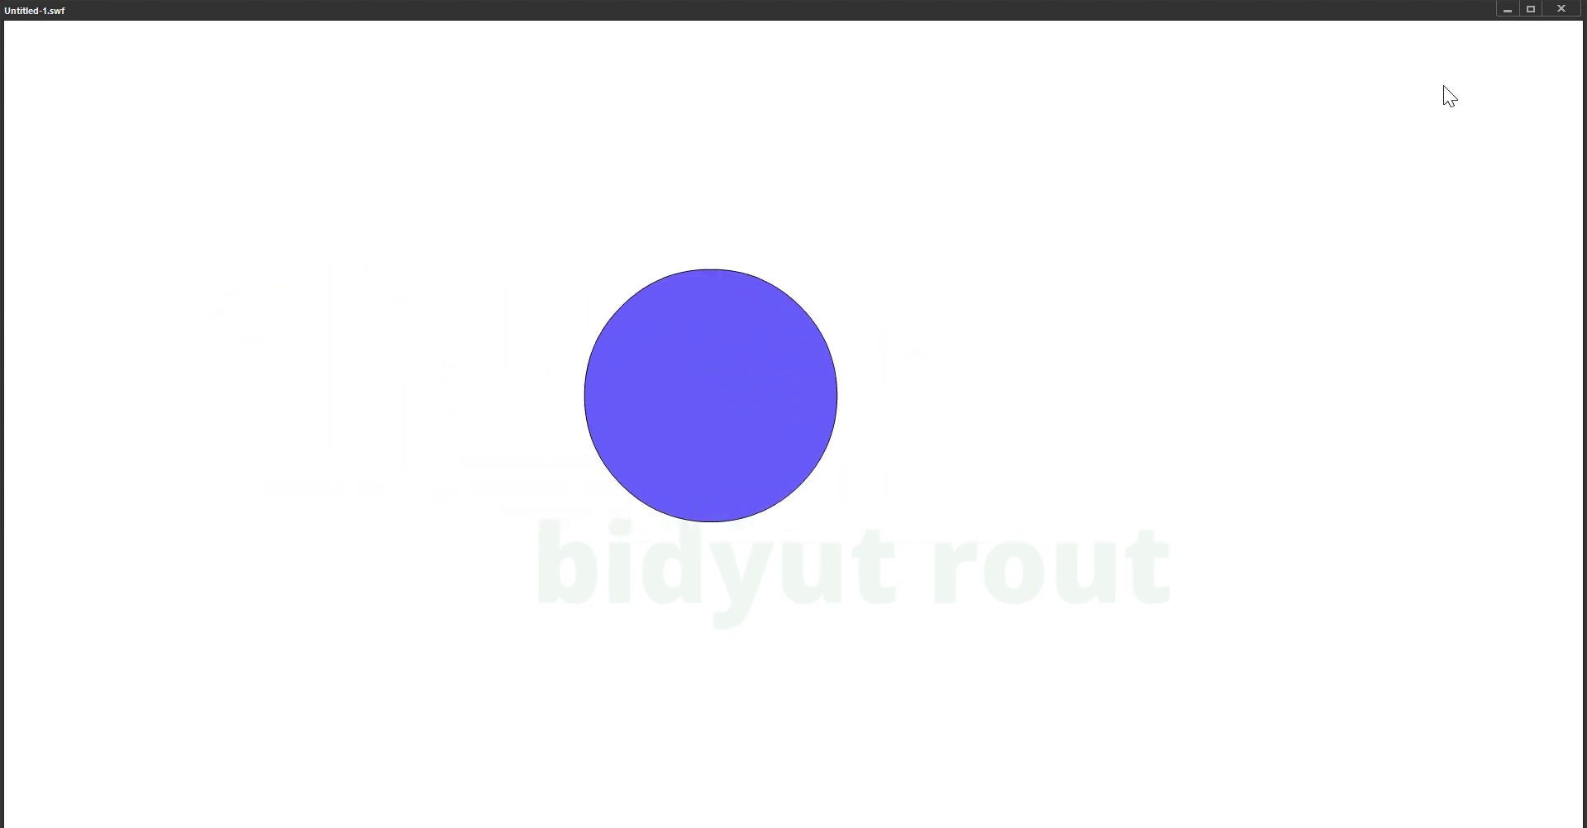
click(1565, 15)
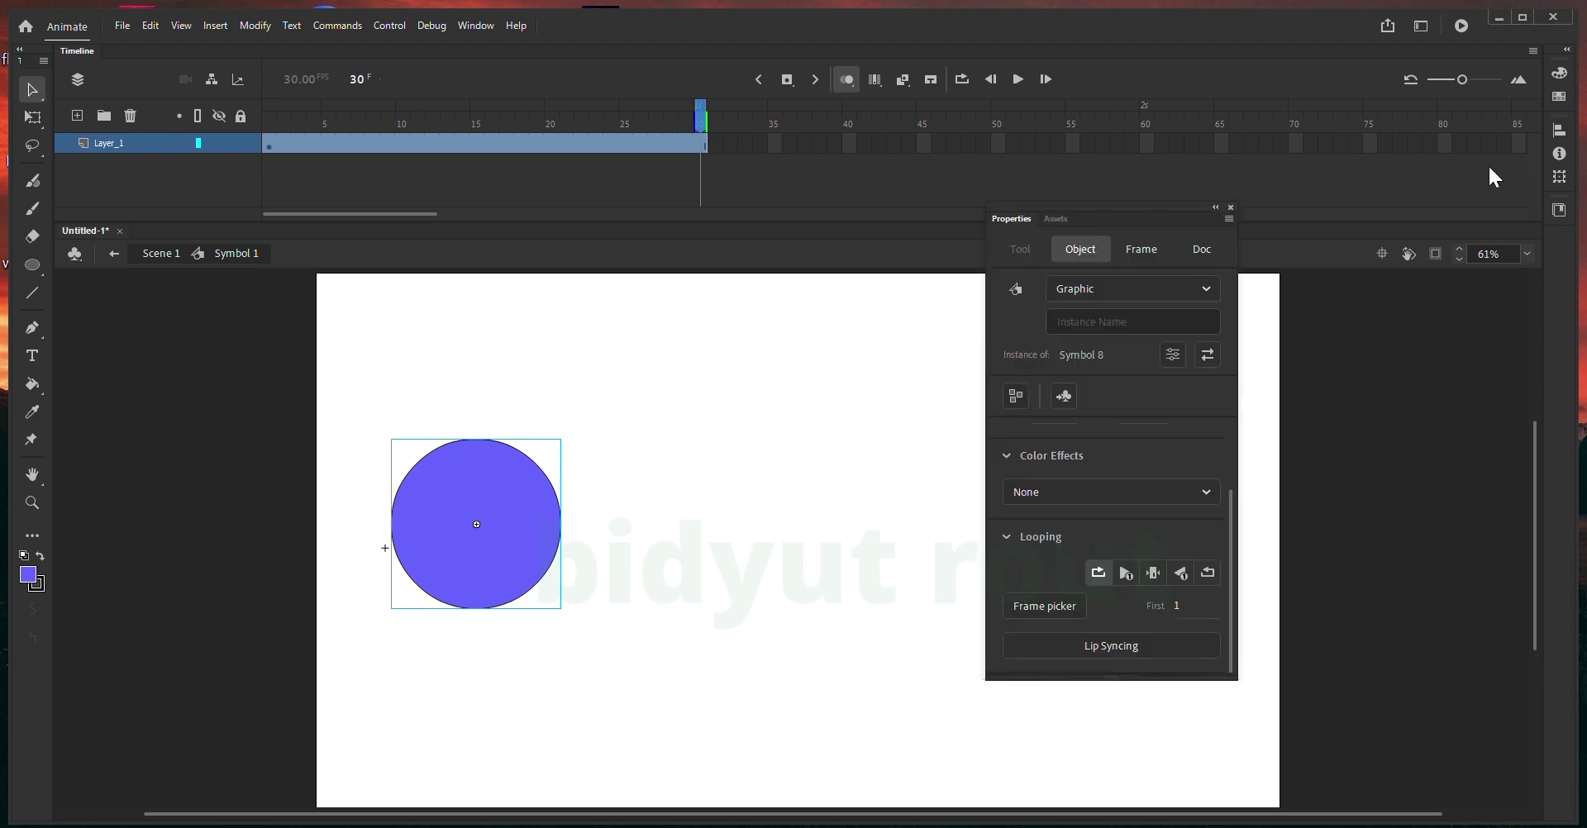
- Set the nested circle graphic's looping to Play graphic once and test the movie
click(487, 538)
click(1127, 575)
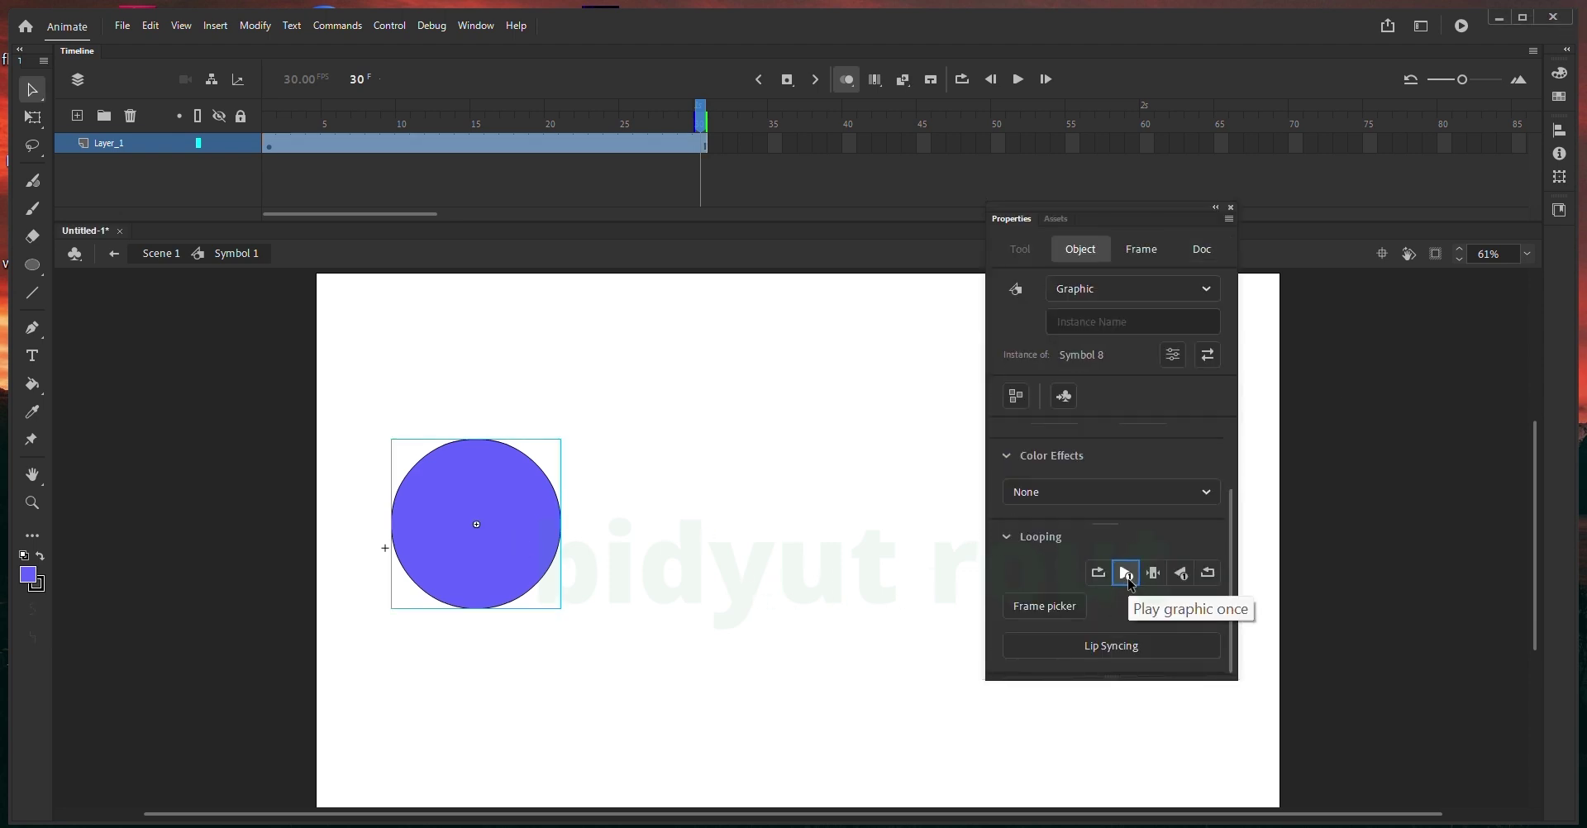
key(ctrl+Return)
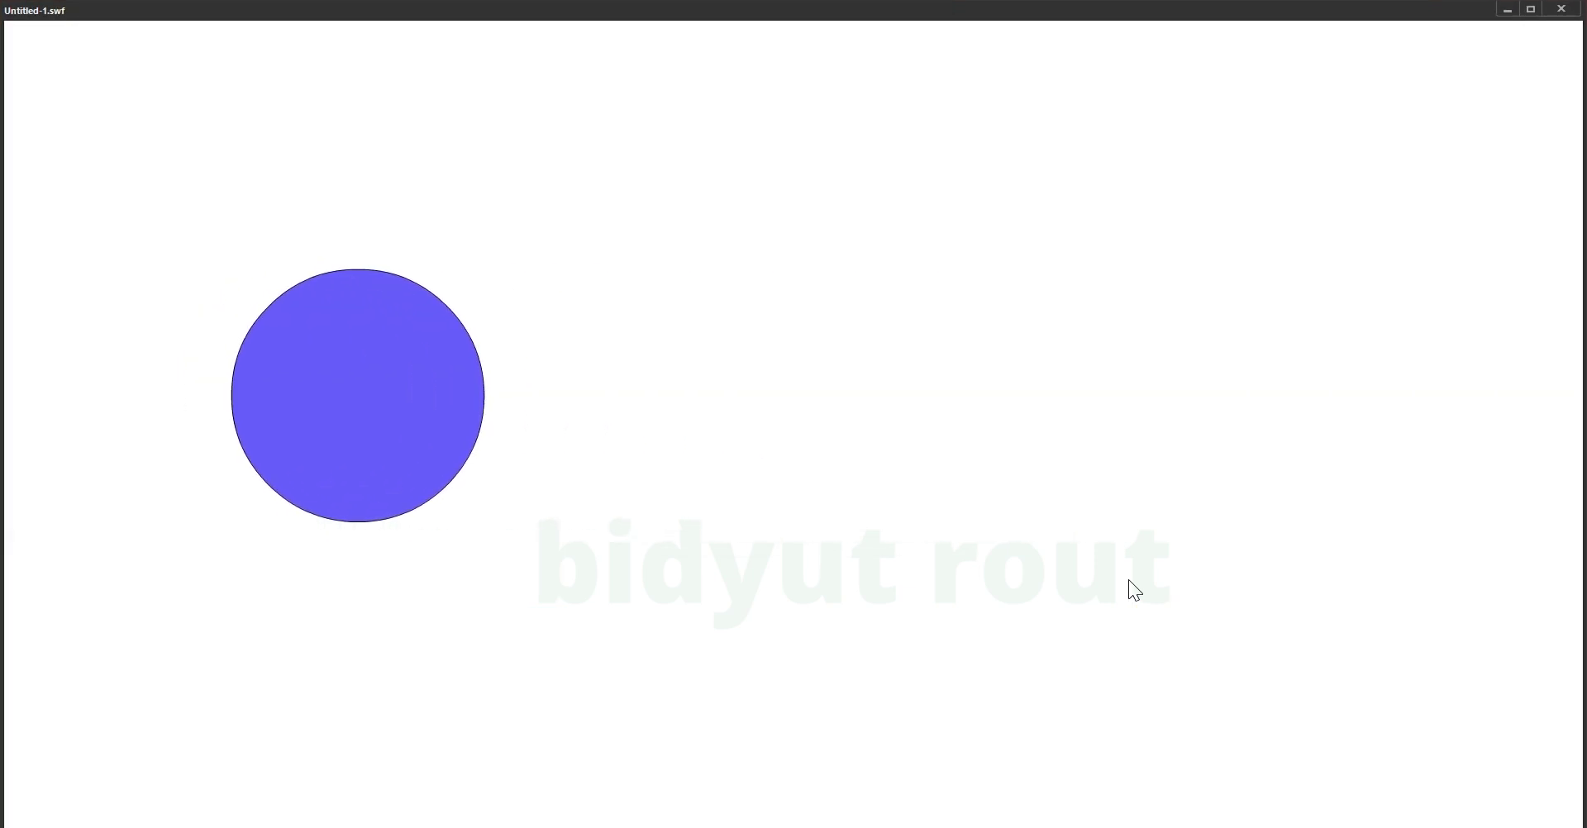
click(1561, 9)
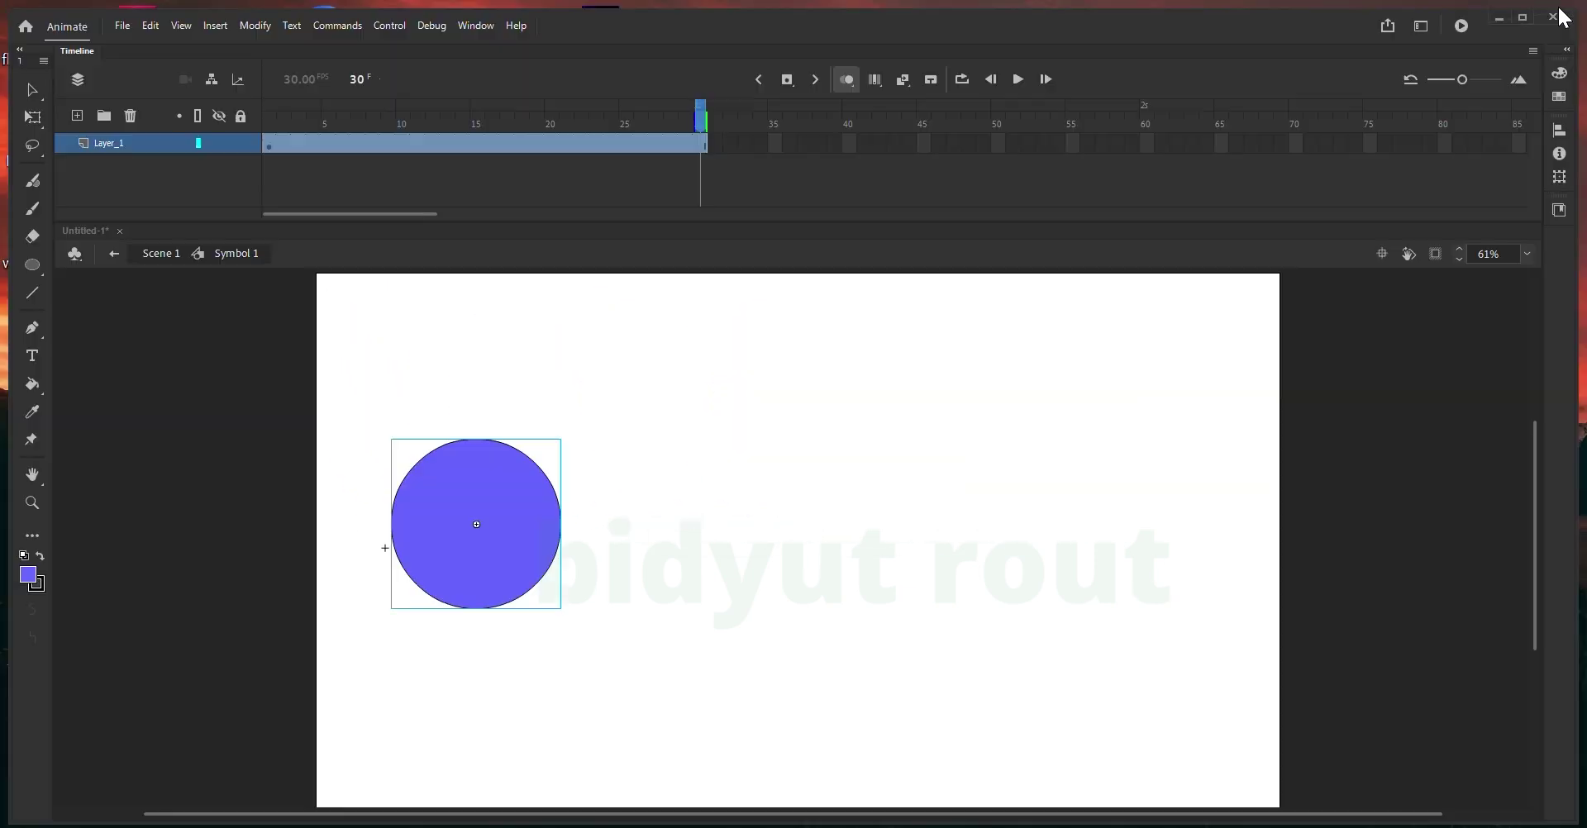
- Scrub inside Symbol 1, return to Scene 1 and compare the looping settings of its graphic instance at frames 21 and 15
drag(667, 147, 568, 165)
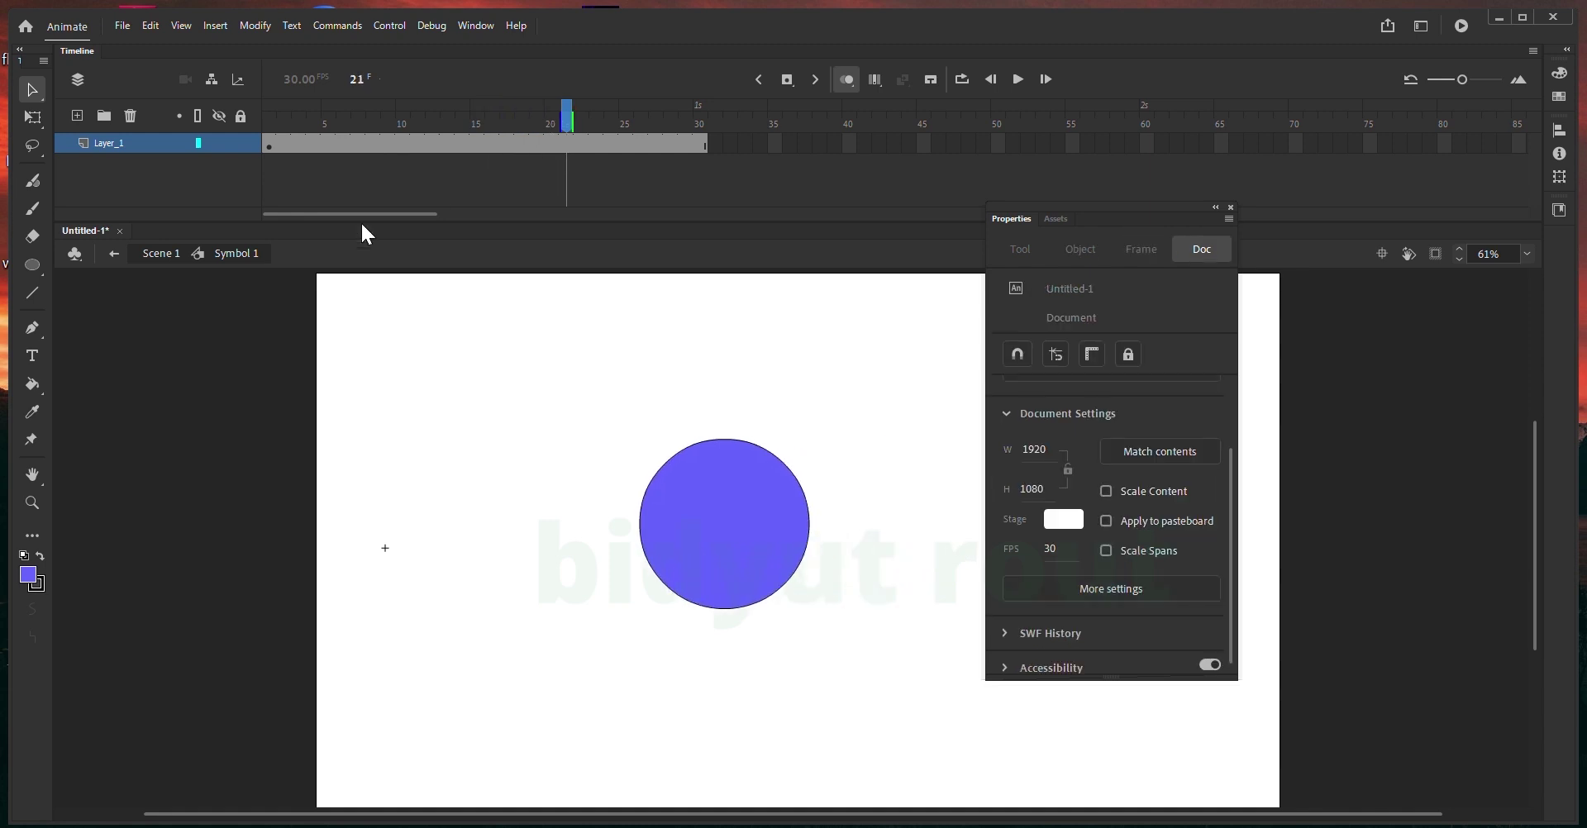
click(165, 255)
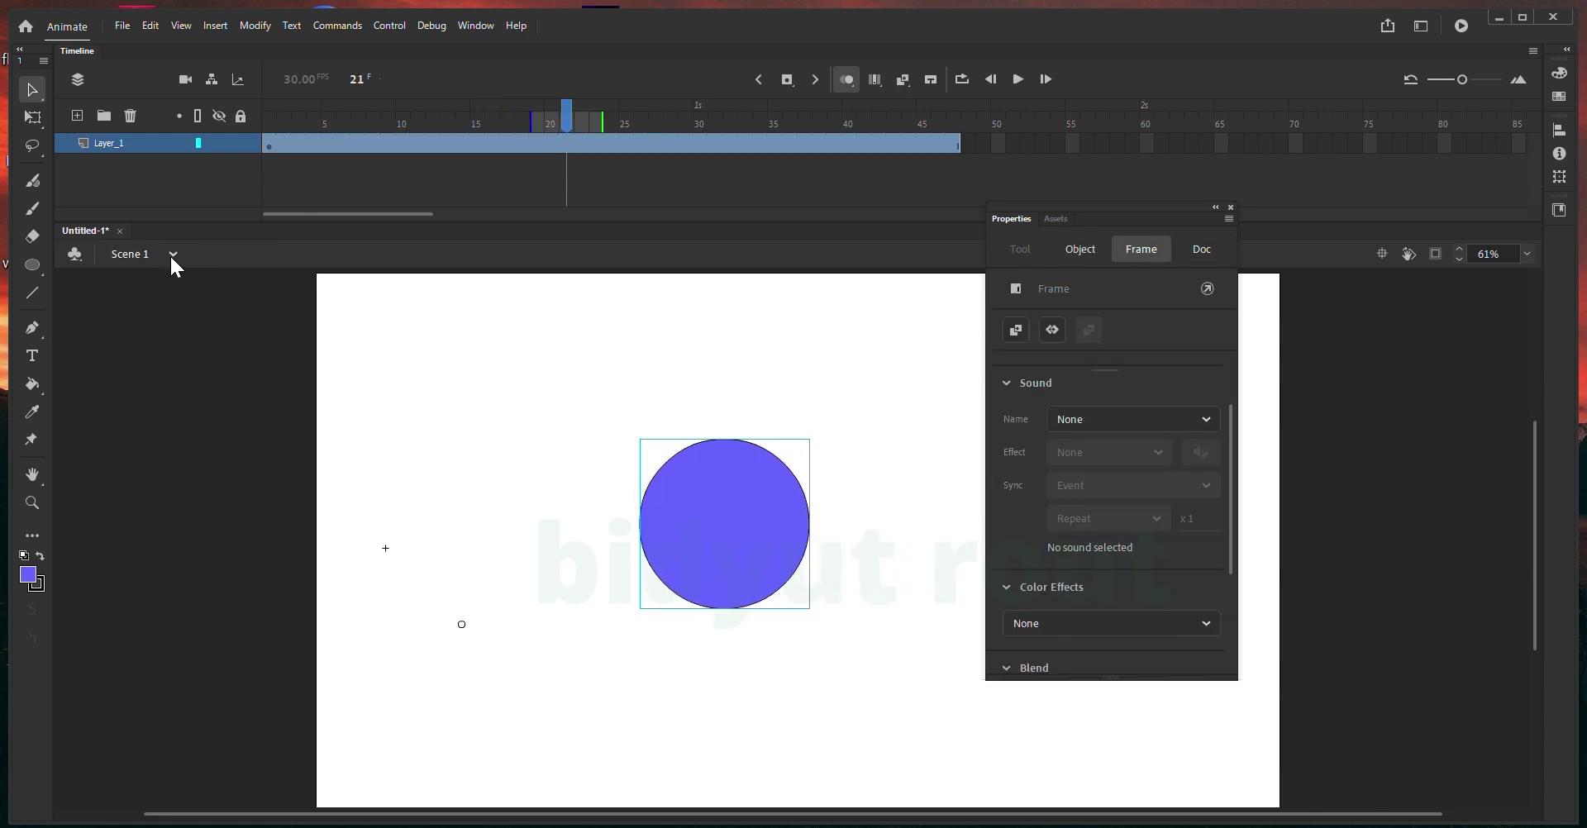
click(476, 419)
click(754, 522)
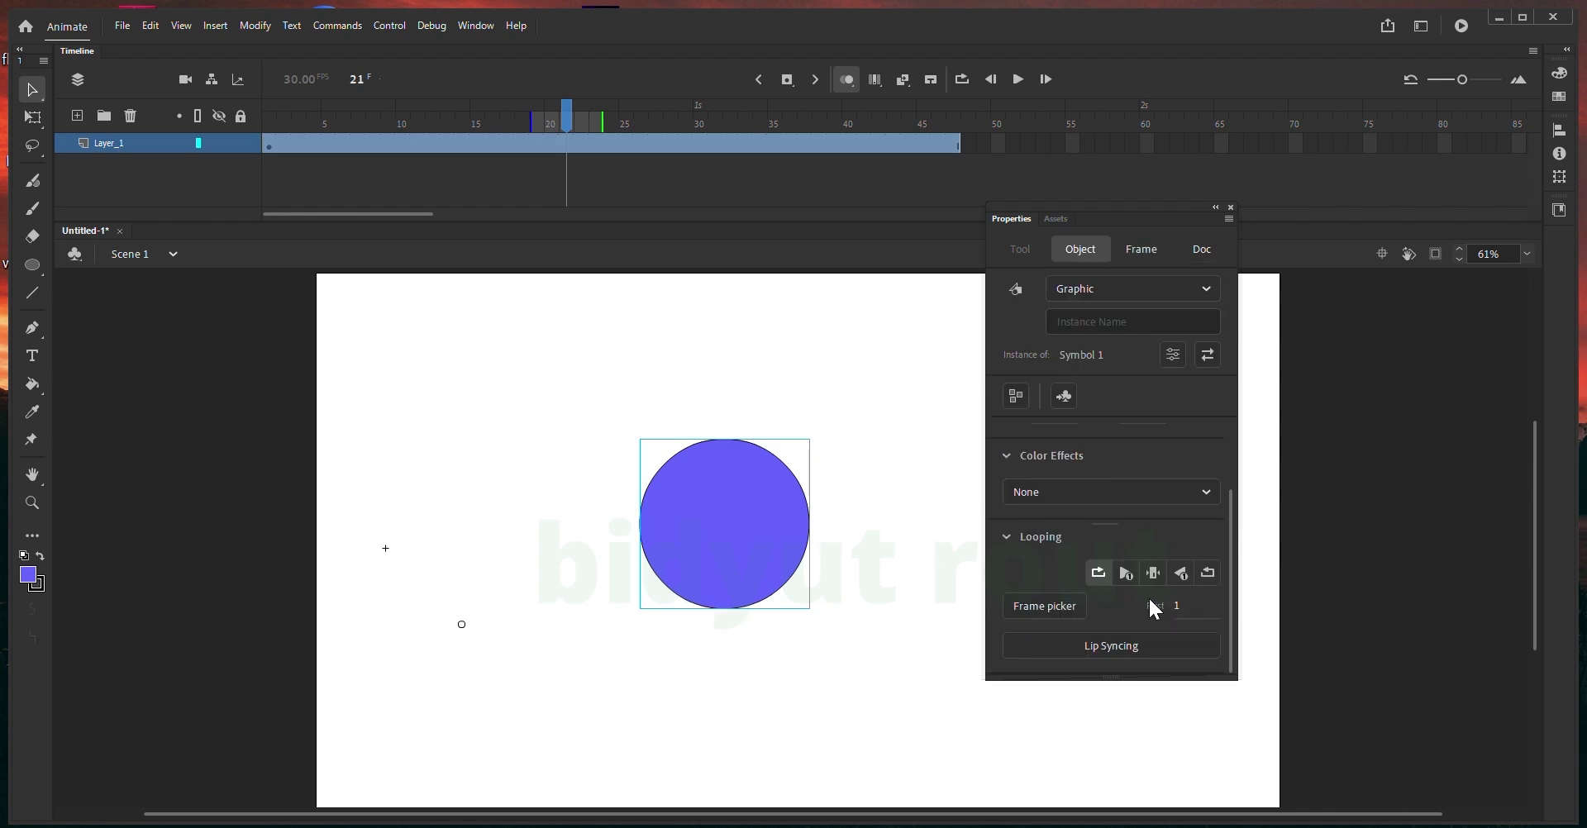
double_click(724, 566)
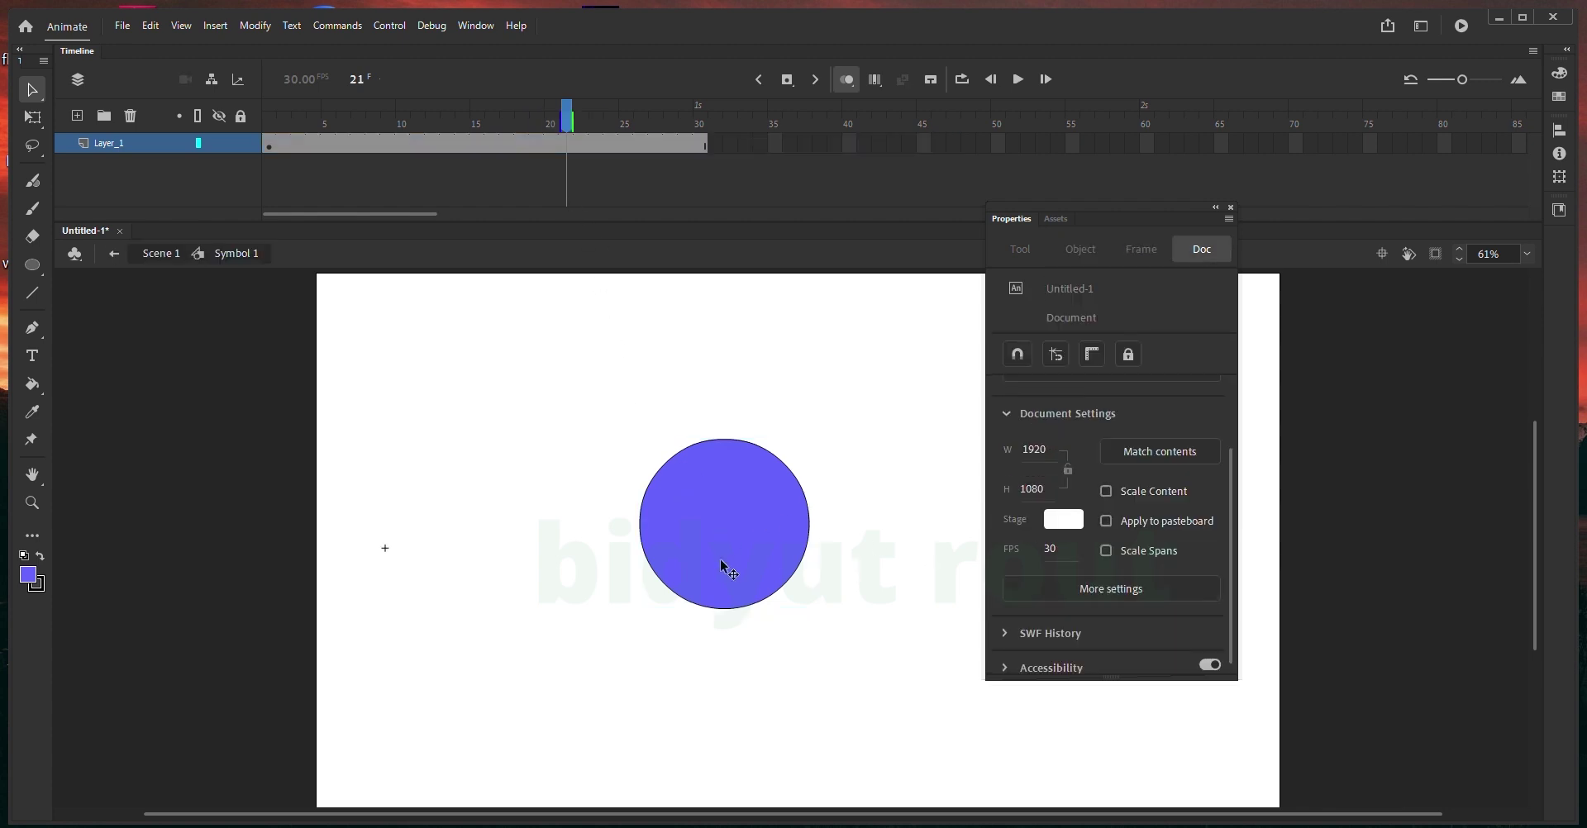
click(474, 141)
double_click(563, 535)
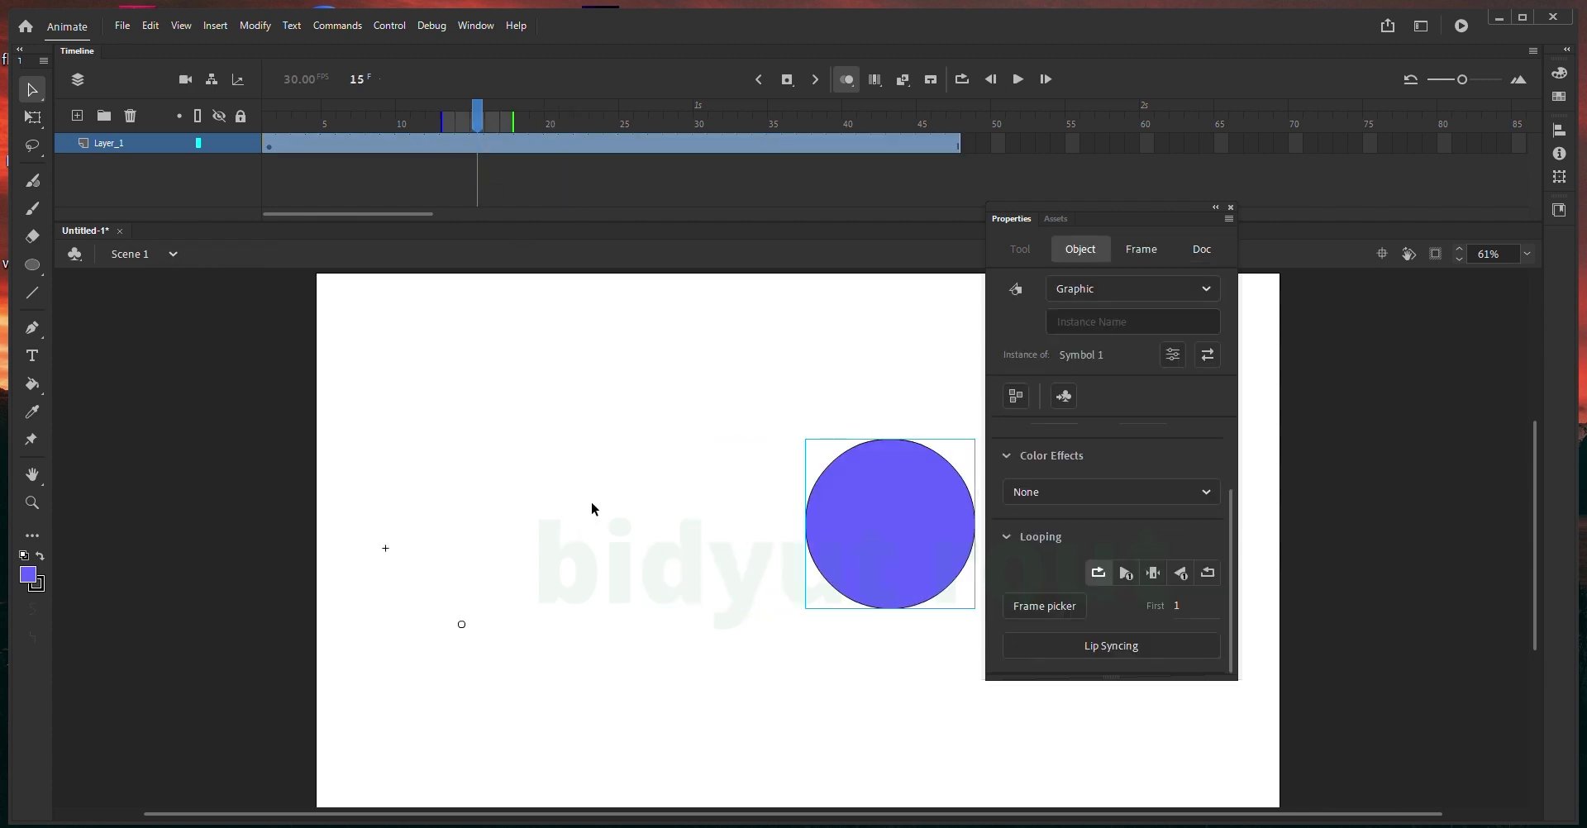
- Reposition the circle graphic in Scene 1 onto the left part of the stage, with its looping set to Play graphic once
drag(843, 554, 600, 548)
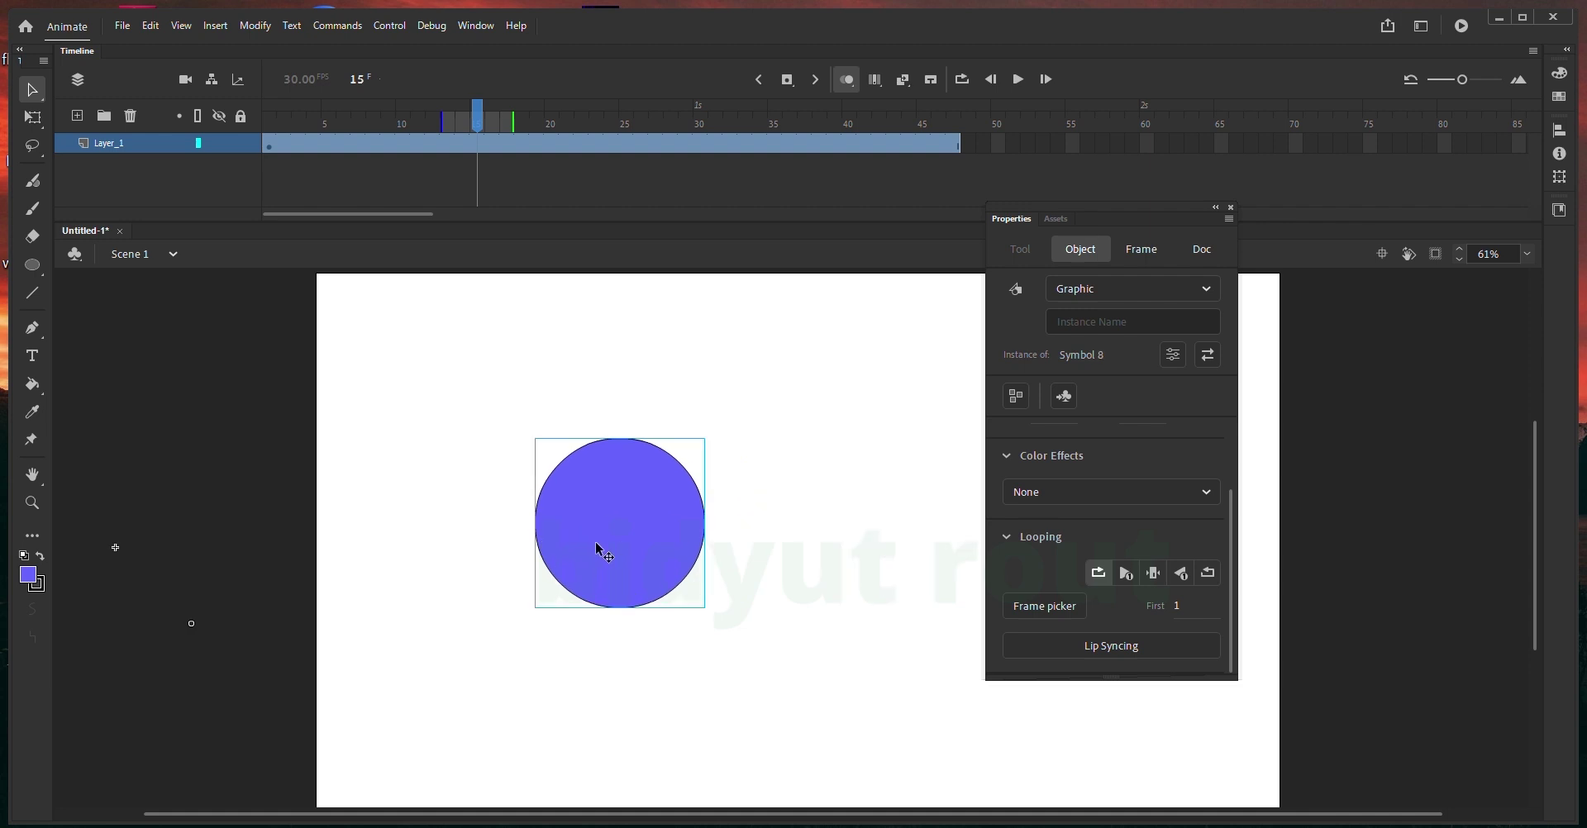
click(645, 391)
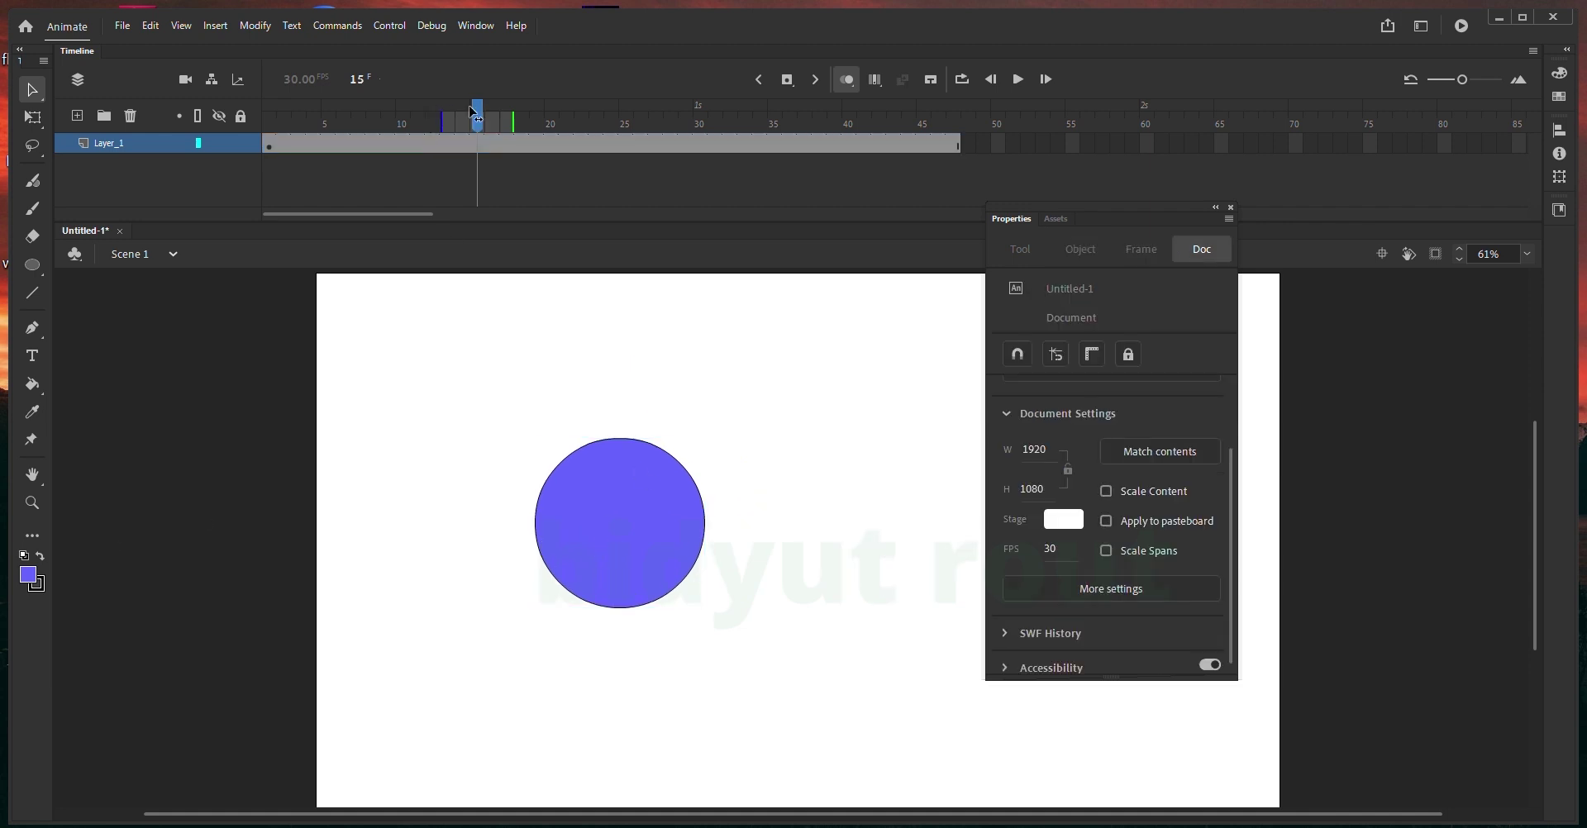
drag(476, 113, 954, 171)
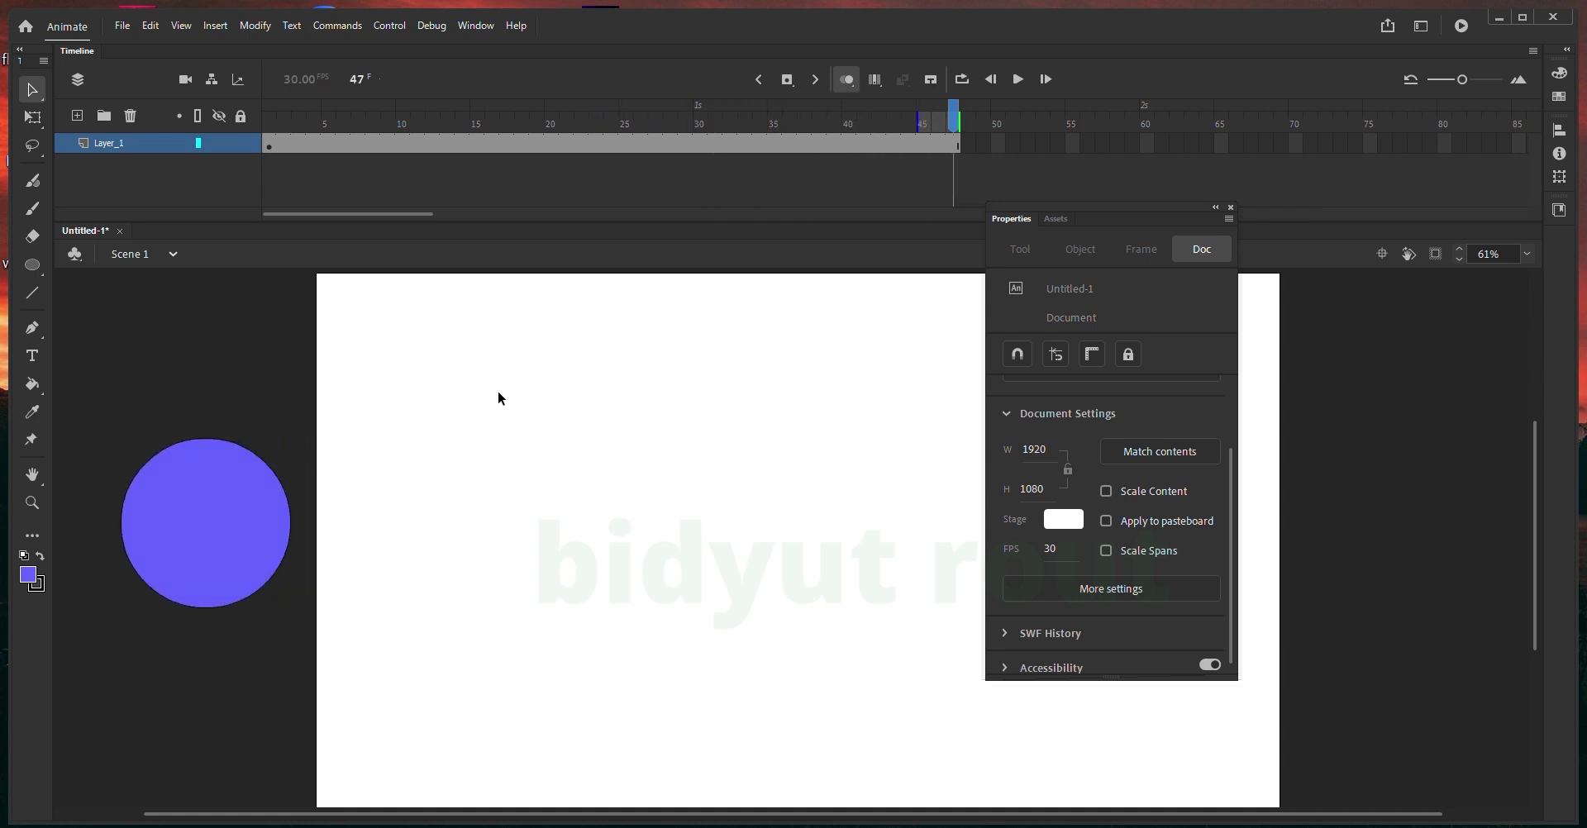
drag(231, 591, 450, 559)
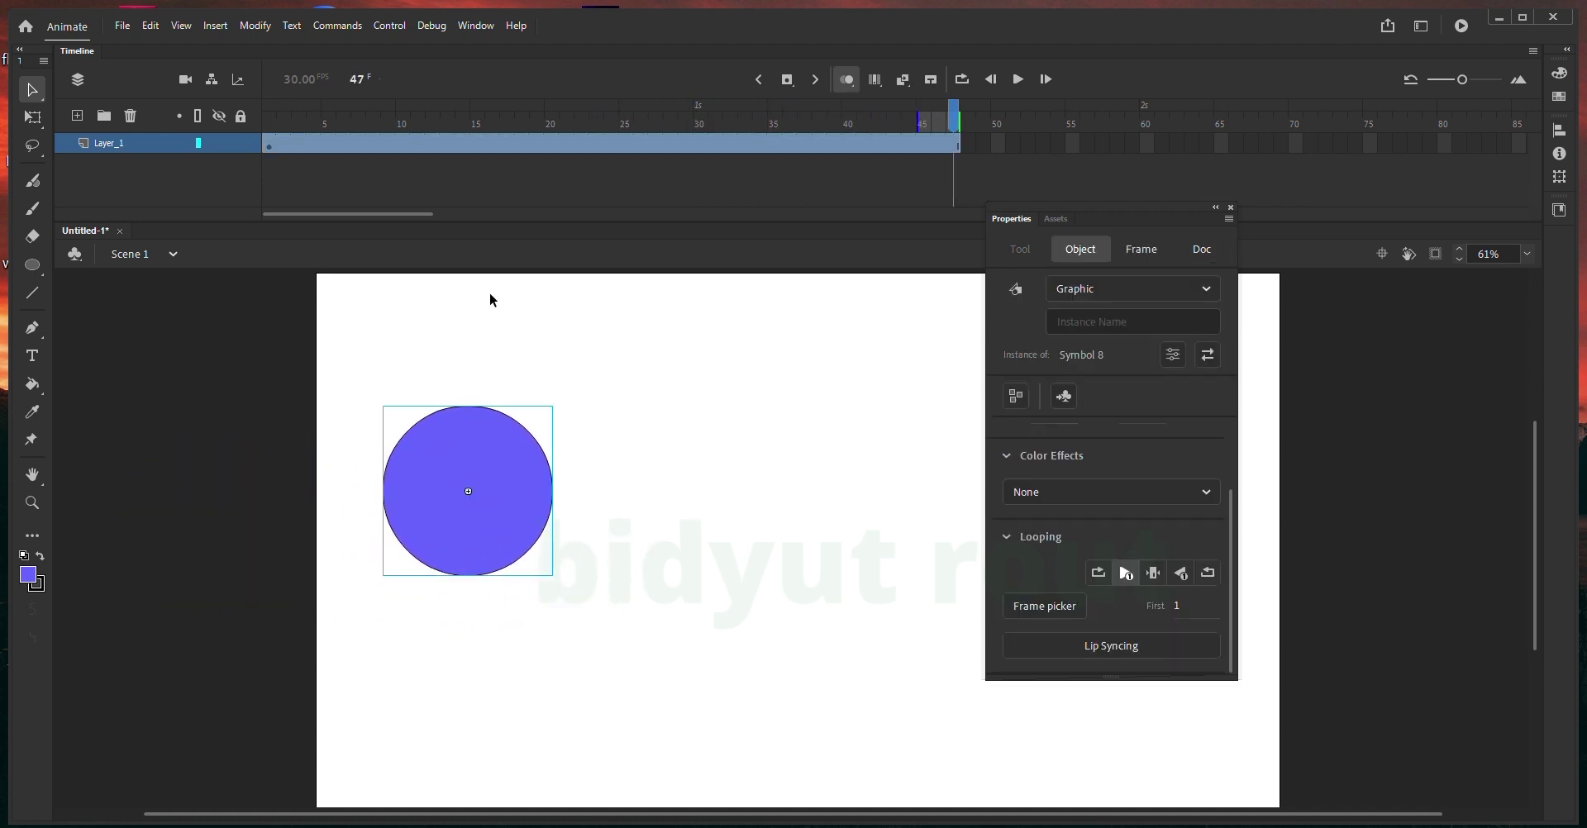
- Scrub the play-once animation to frame 27 and shrink the onion skin range to the current frame
drag(270, 170, 654, 246)
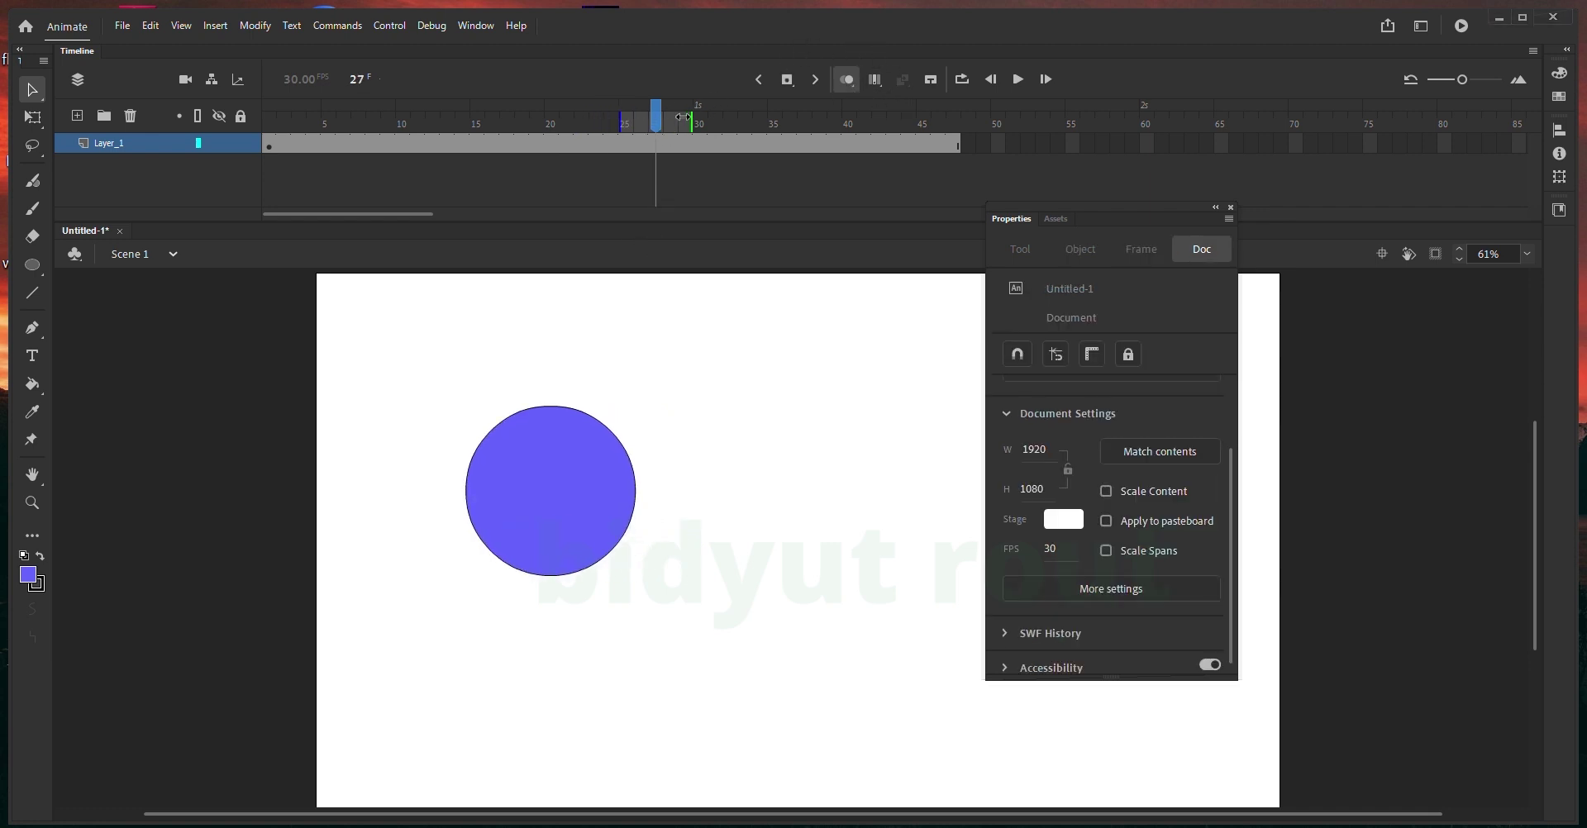
drag(692, 122, 651, 122)
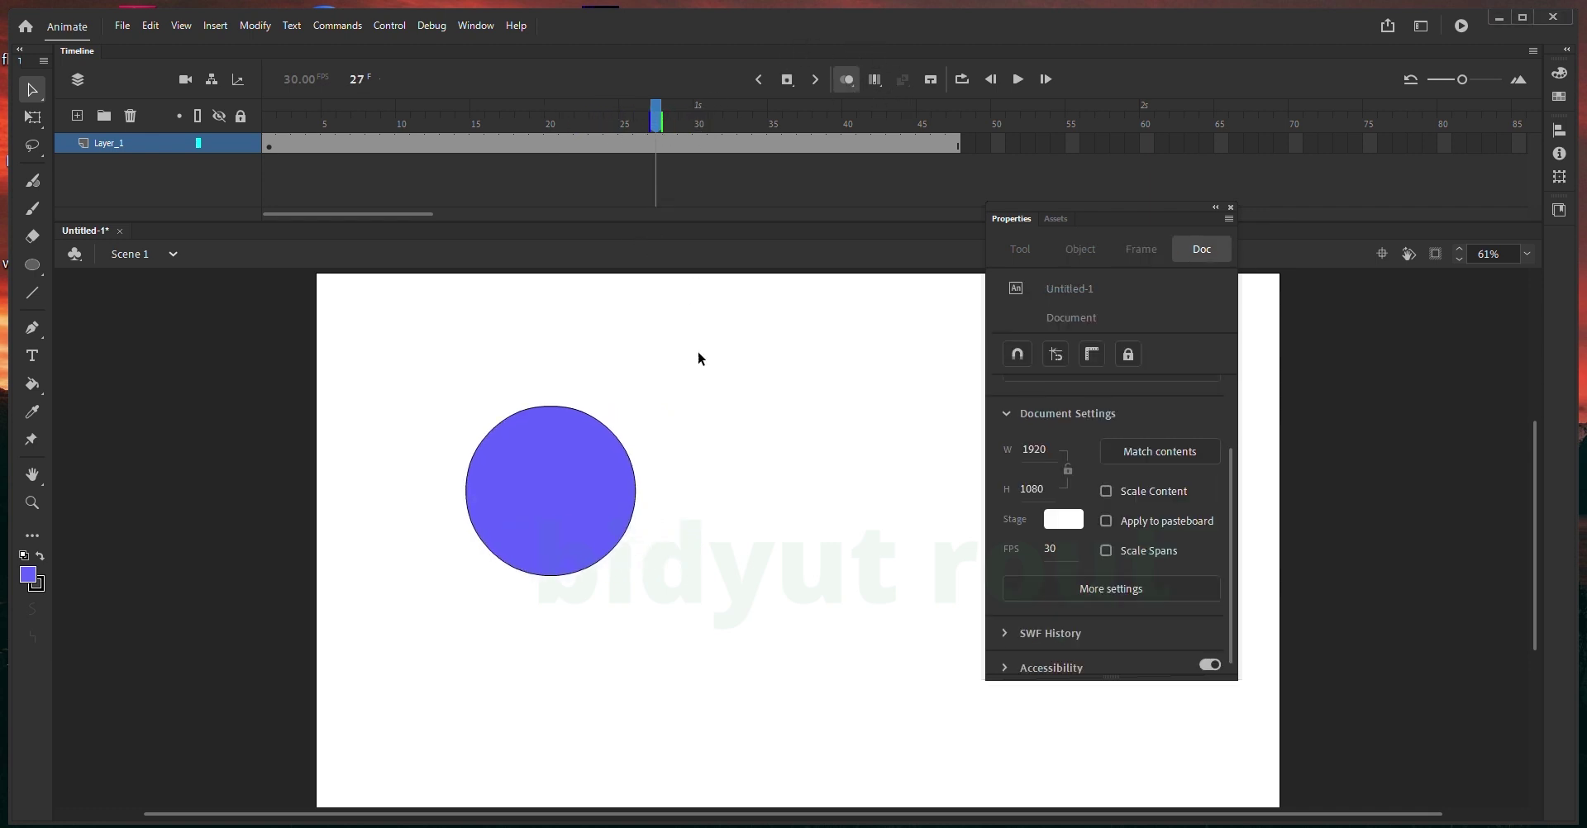
- Set the circle graphic's looping to a single frame and scrub back to frame 1 to check it
click(590, 527)
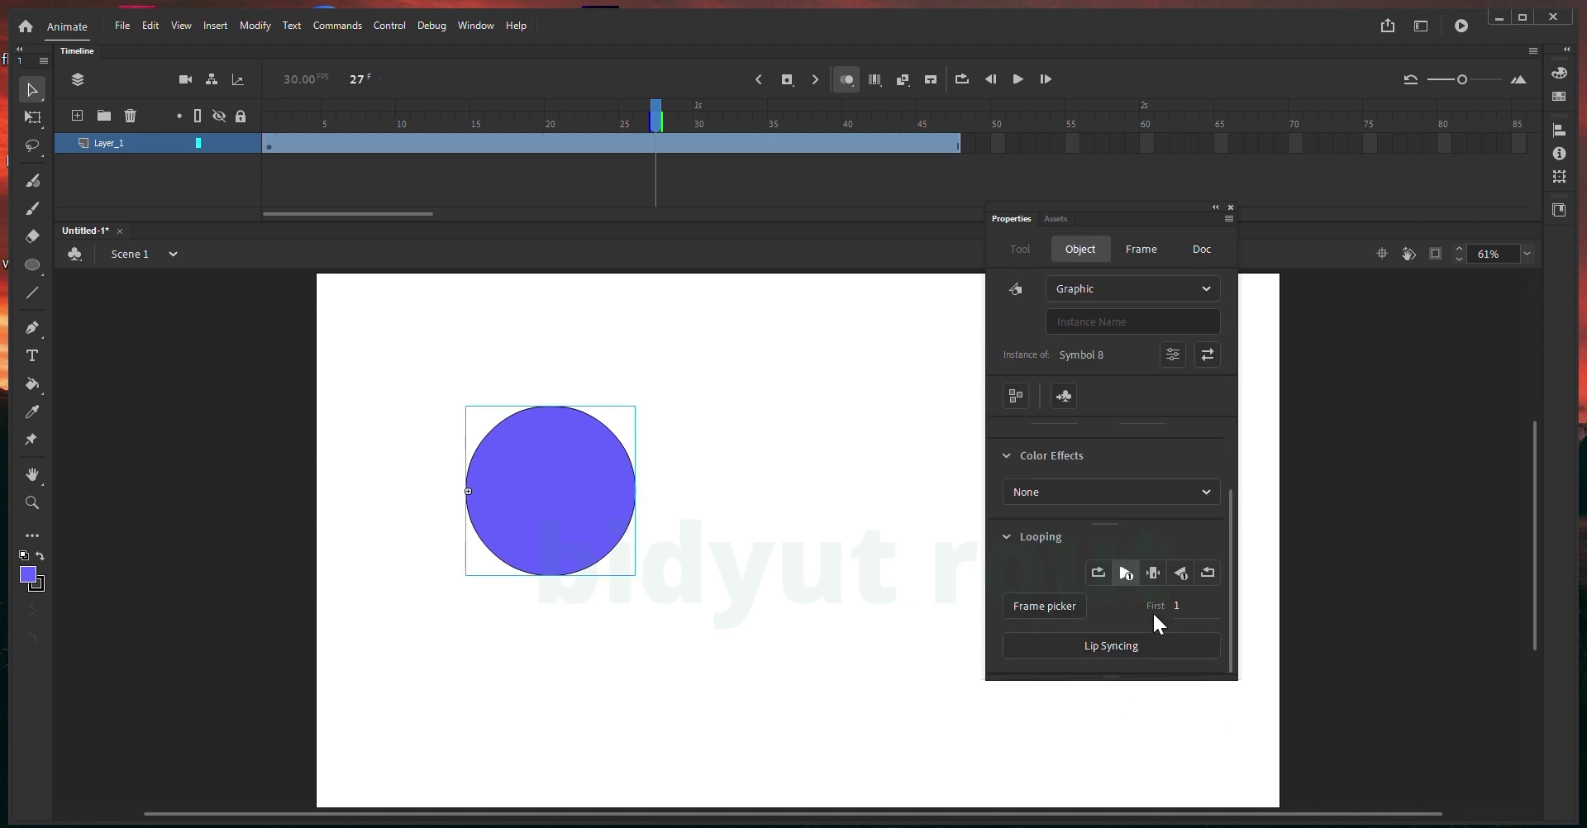
click(1155, 573)
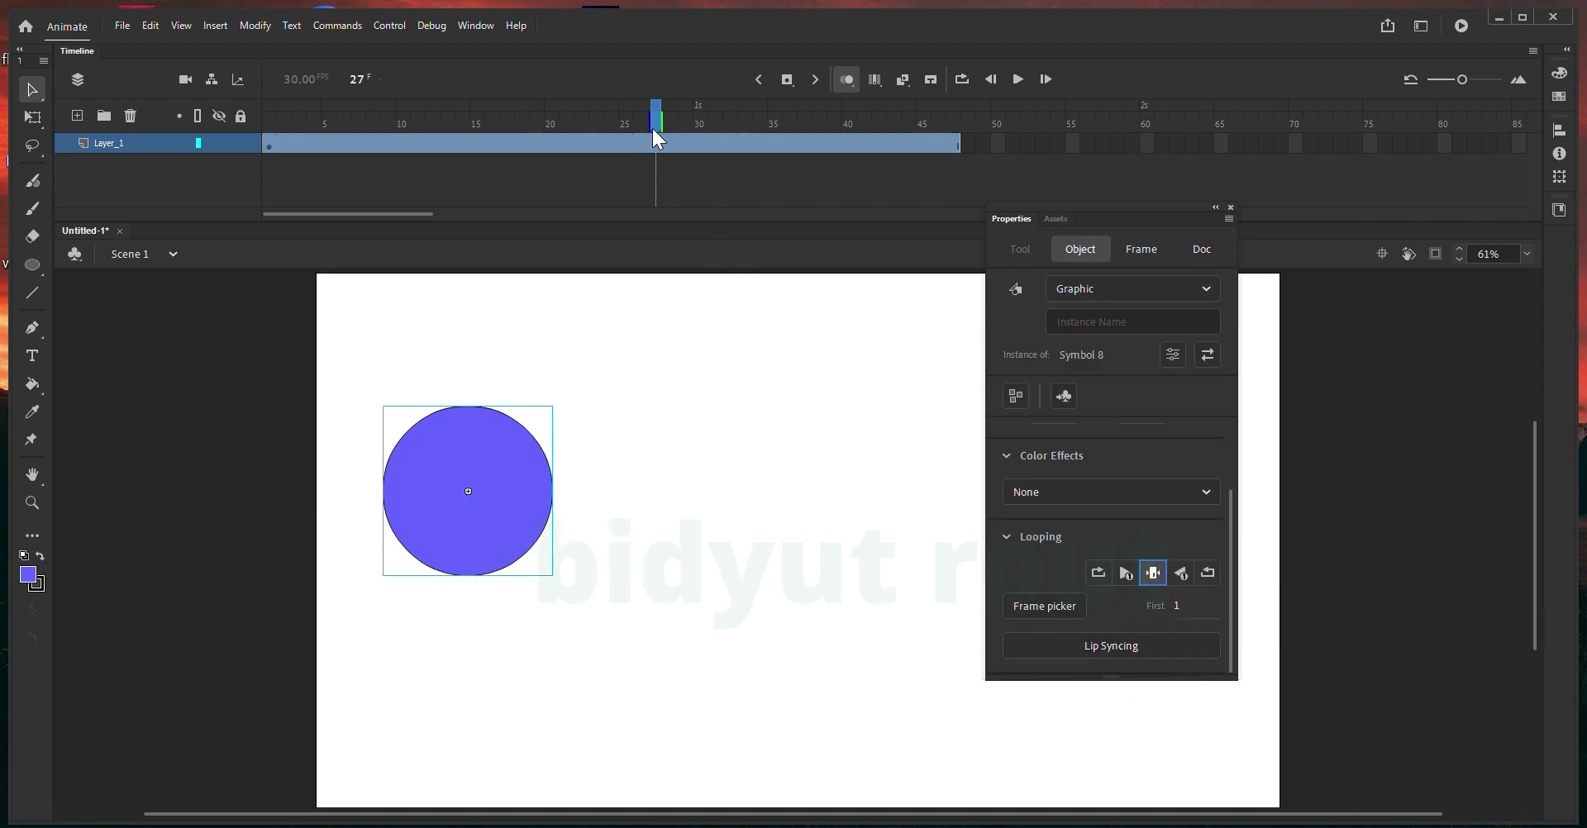
drag(657, 124, 277, 252)
click(294, 304)
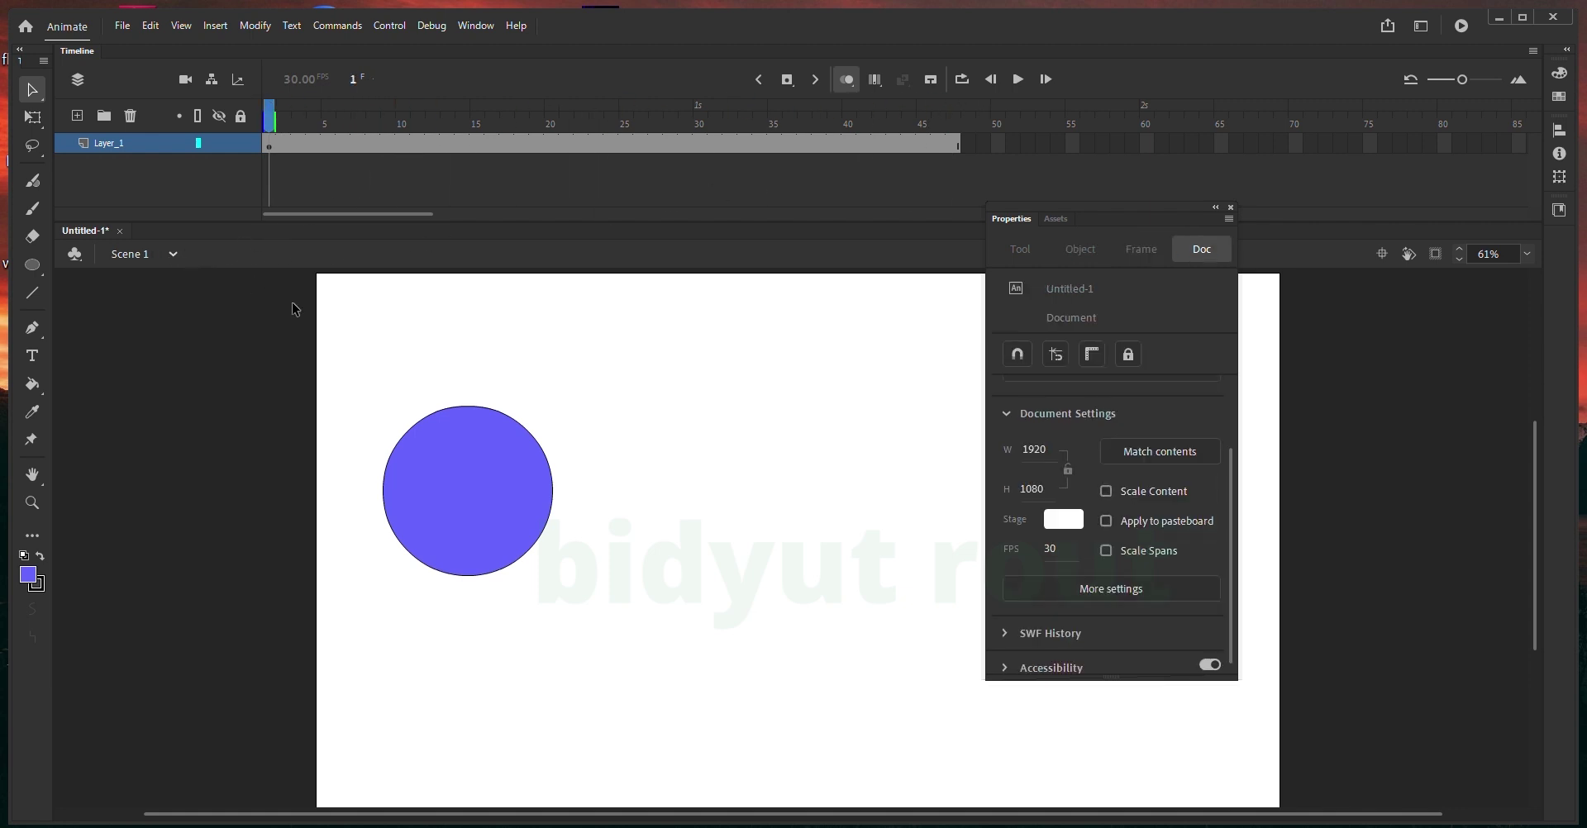
- Set the circle graphic's first displayed frame to 15 and scrub to frame 21 to check it
drag(361, 397, 549, 524)
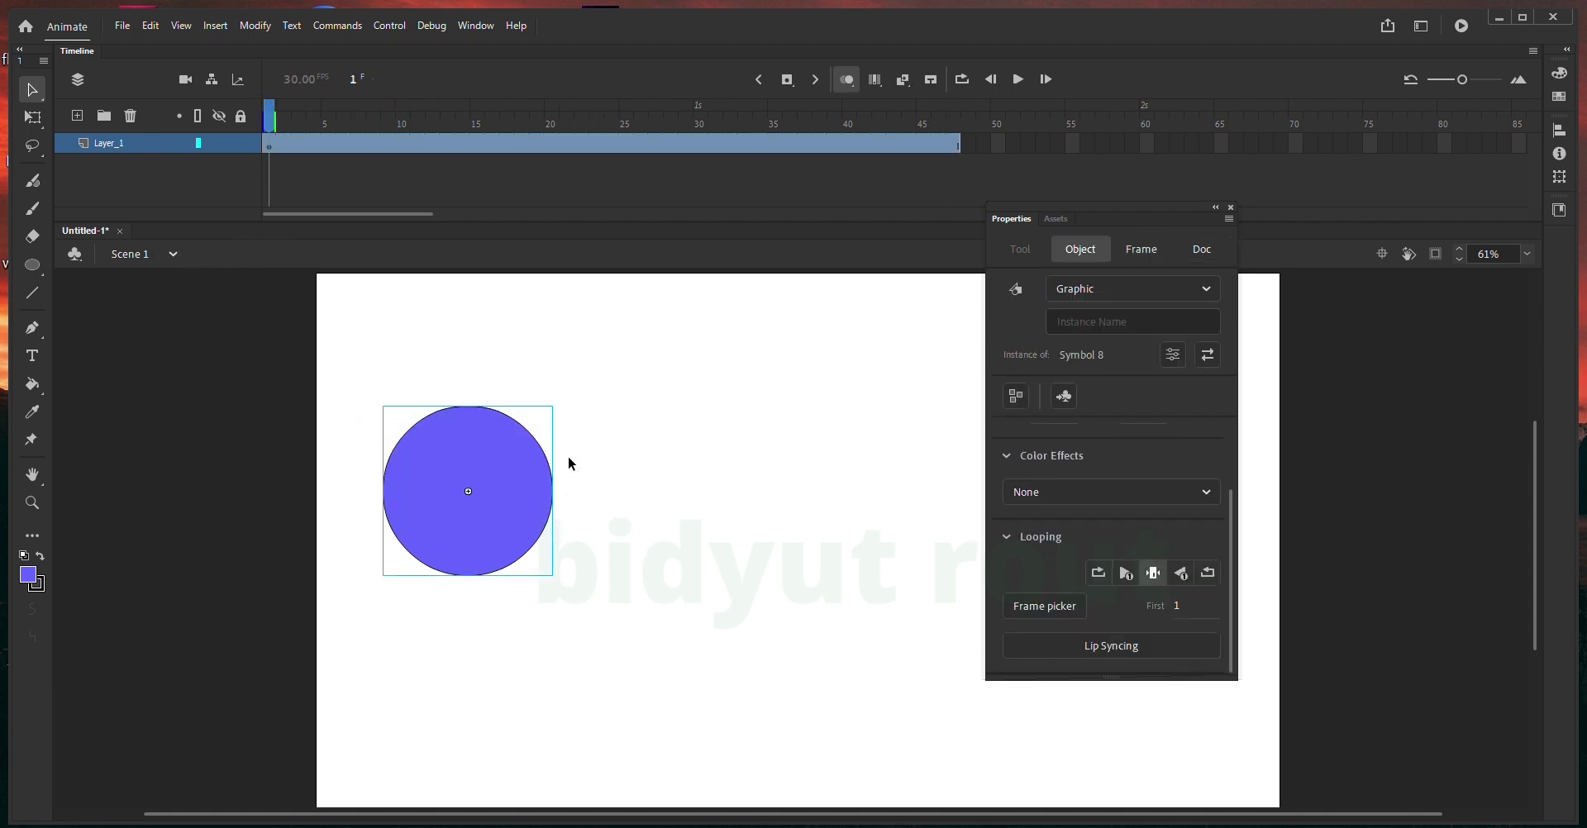
click(1177, 606)
text(15)
click(605, 510)
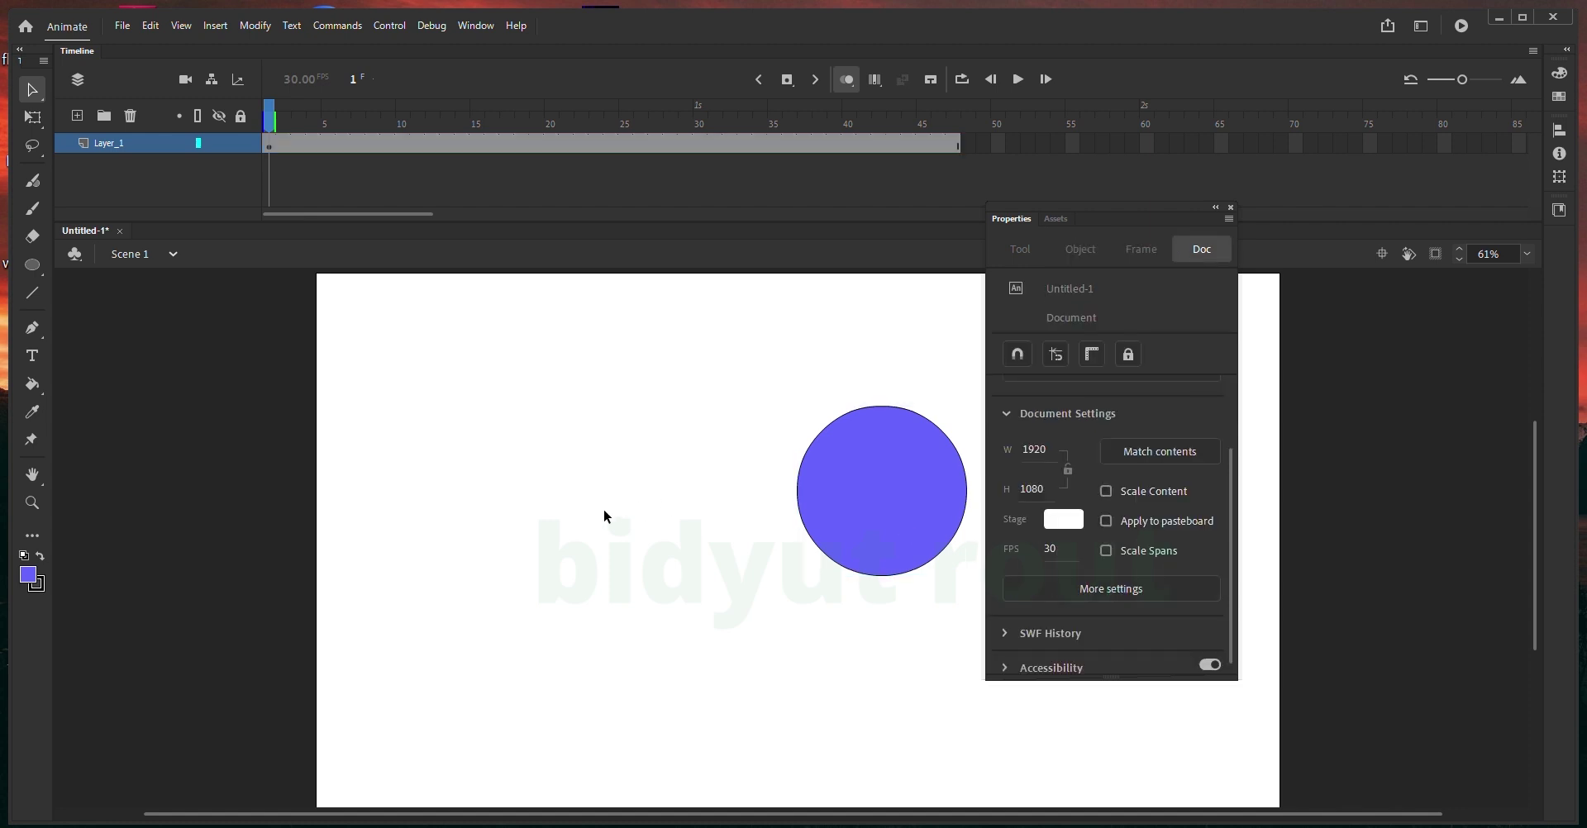
drag(273, 111, 569, 175)
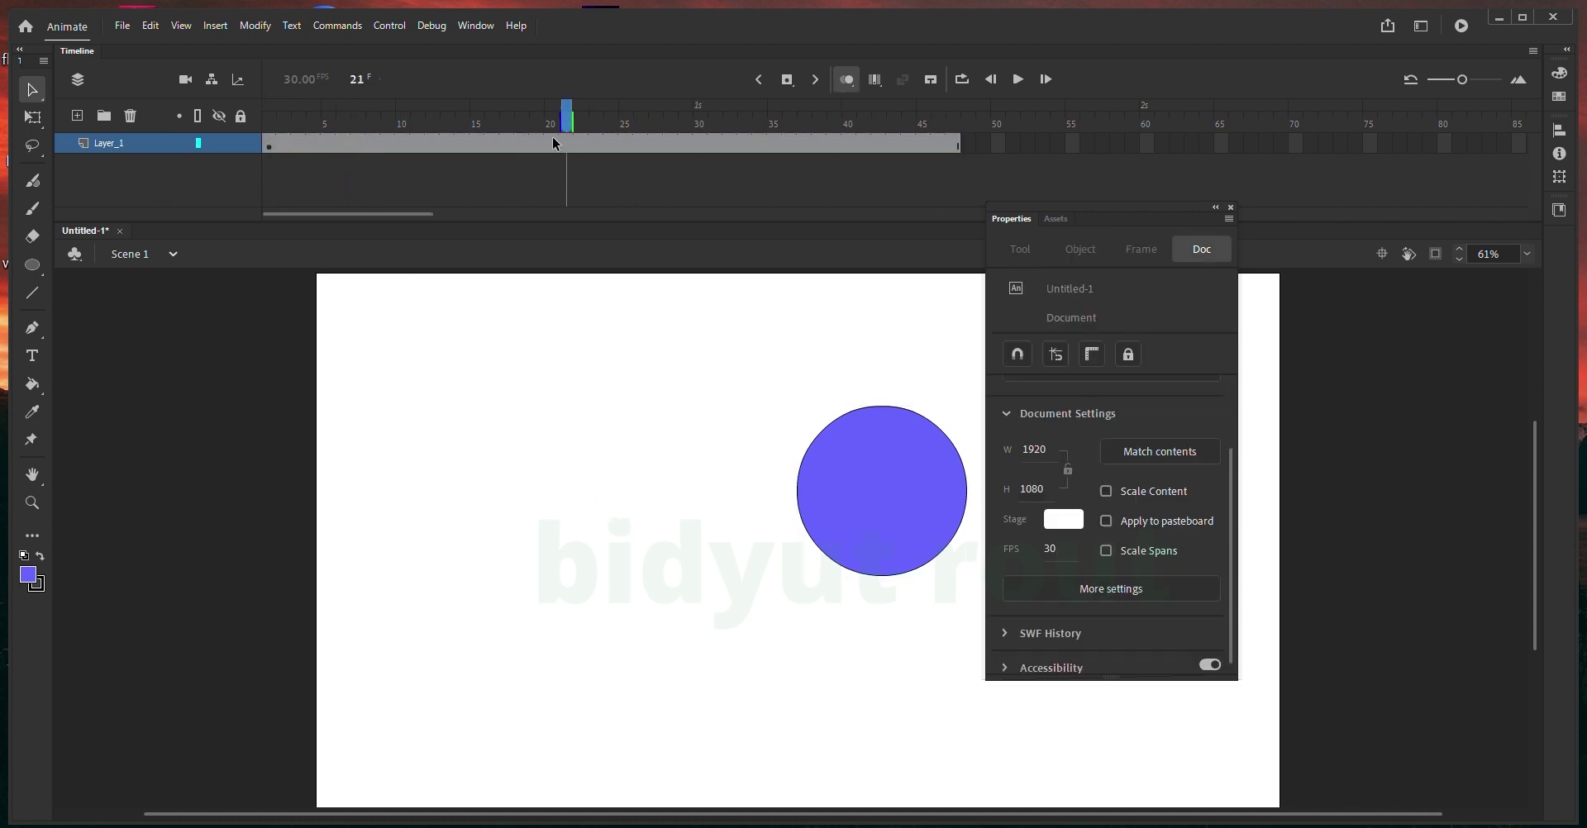
- Insert keyframes at frames 20, 15 and 10 of Layer_1
click(554, 142)
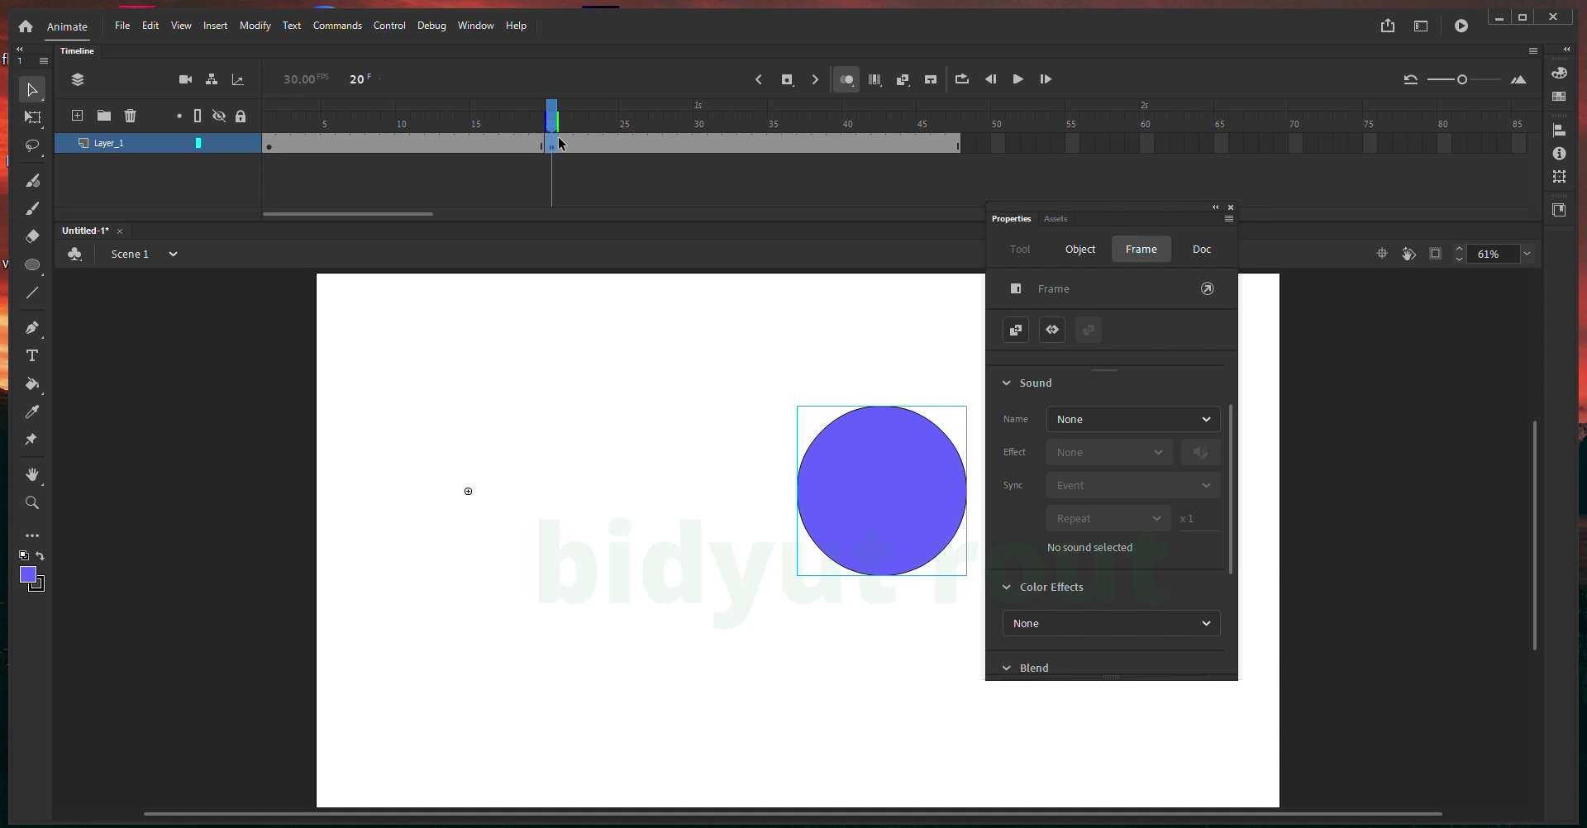
click(479, 147)
click(404, 148)
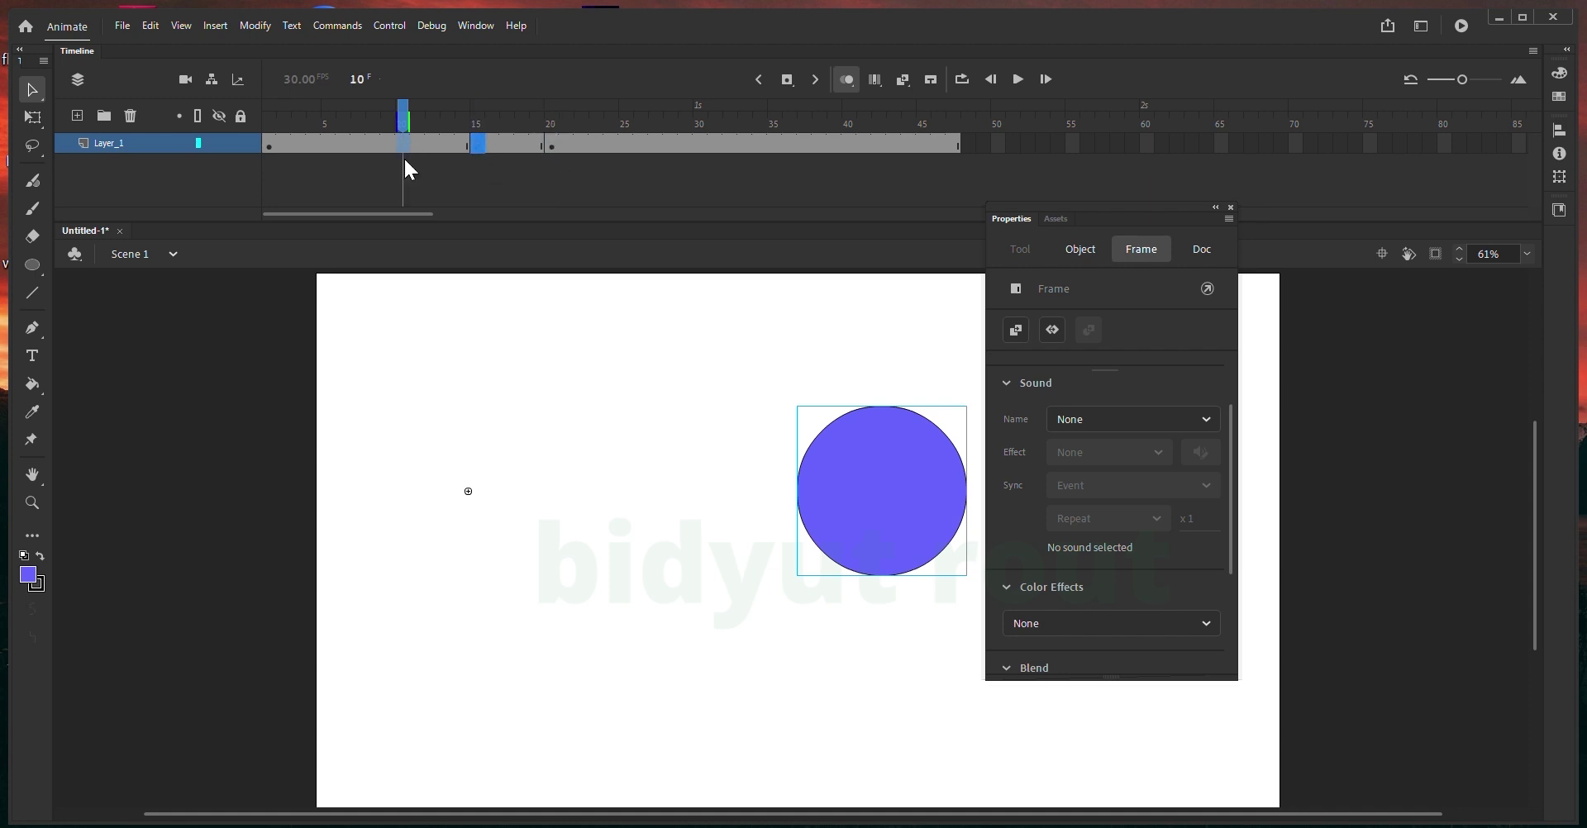
key(F6)
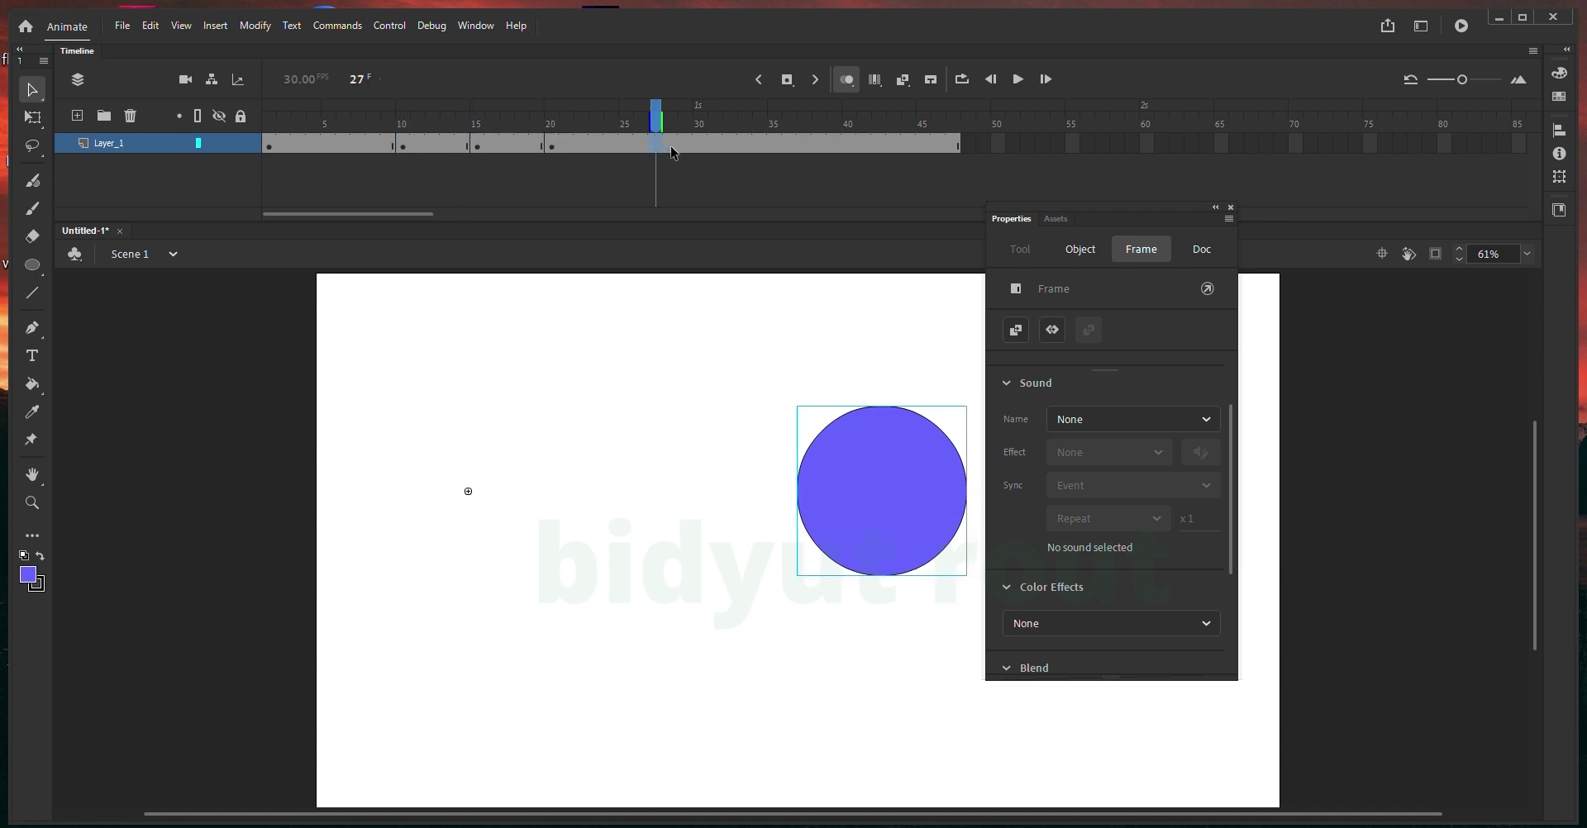
- Try blank keyframes at frames 27, 24 and 29 of Layer_1, and remove them again
key(F7)
drag(680, 124, 612, 124)
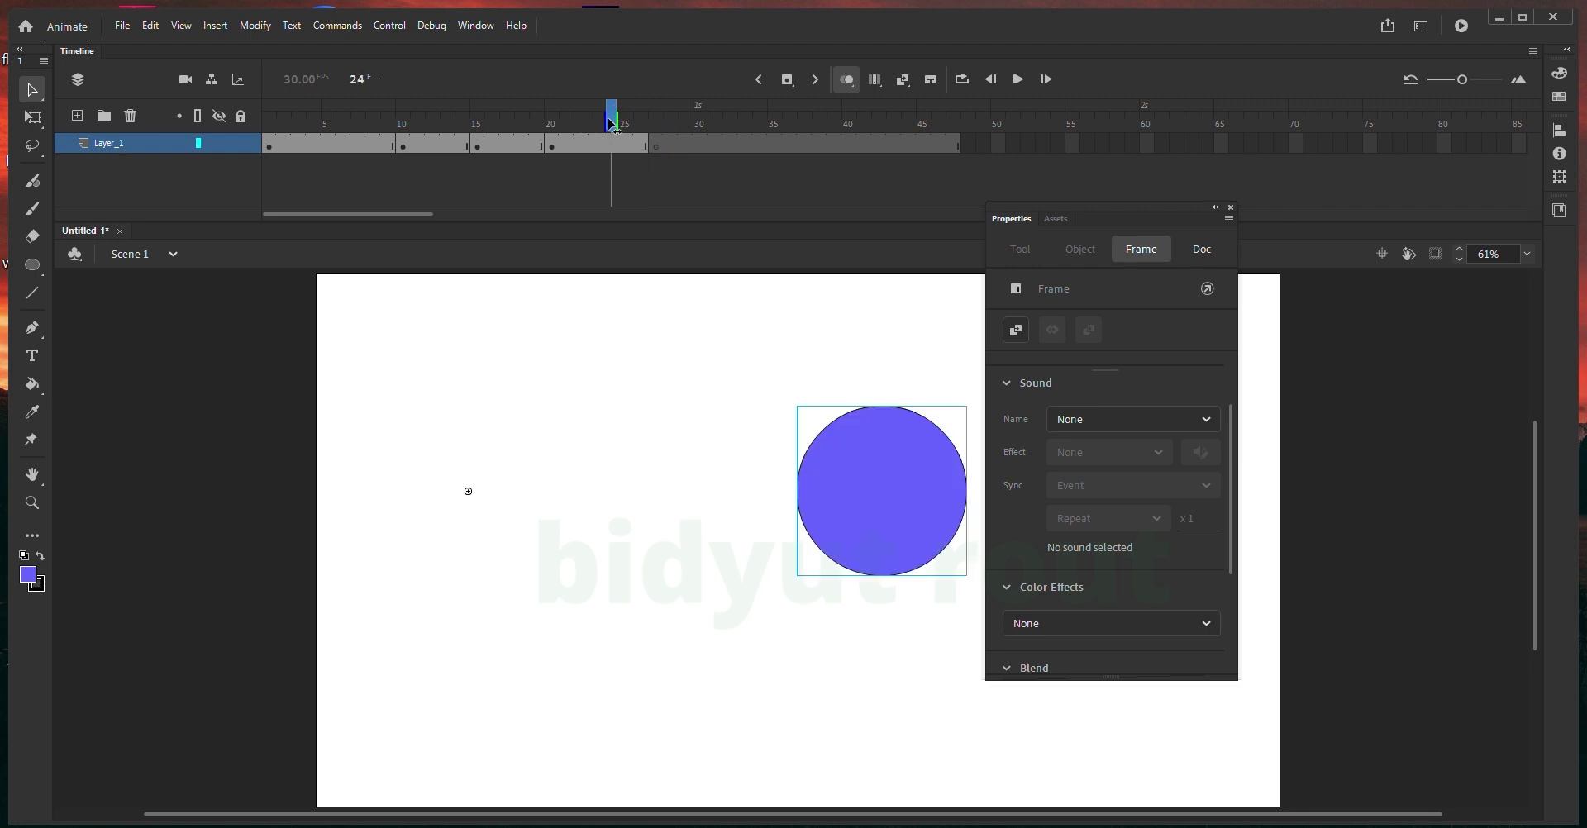
key(F7)
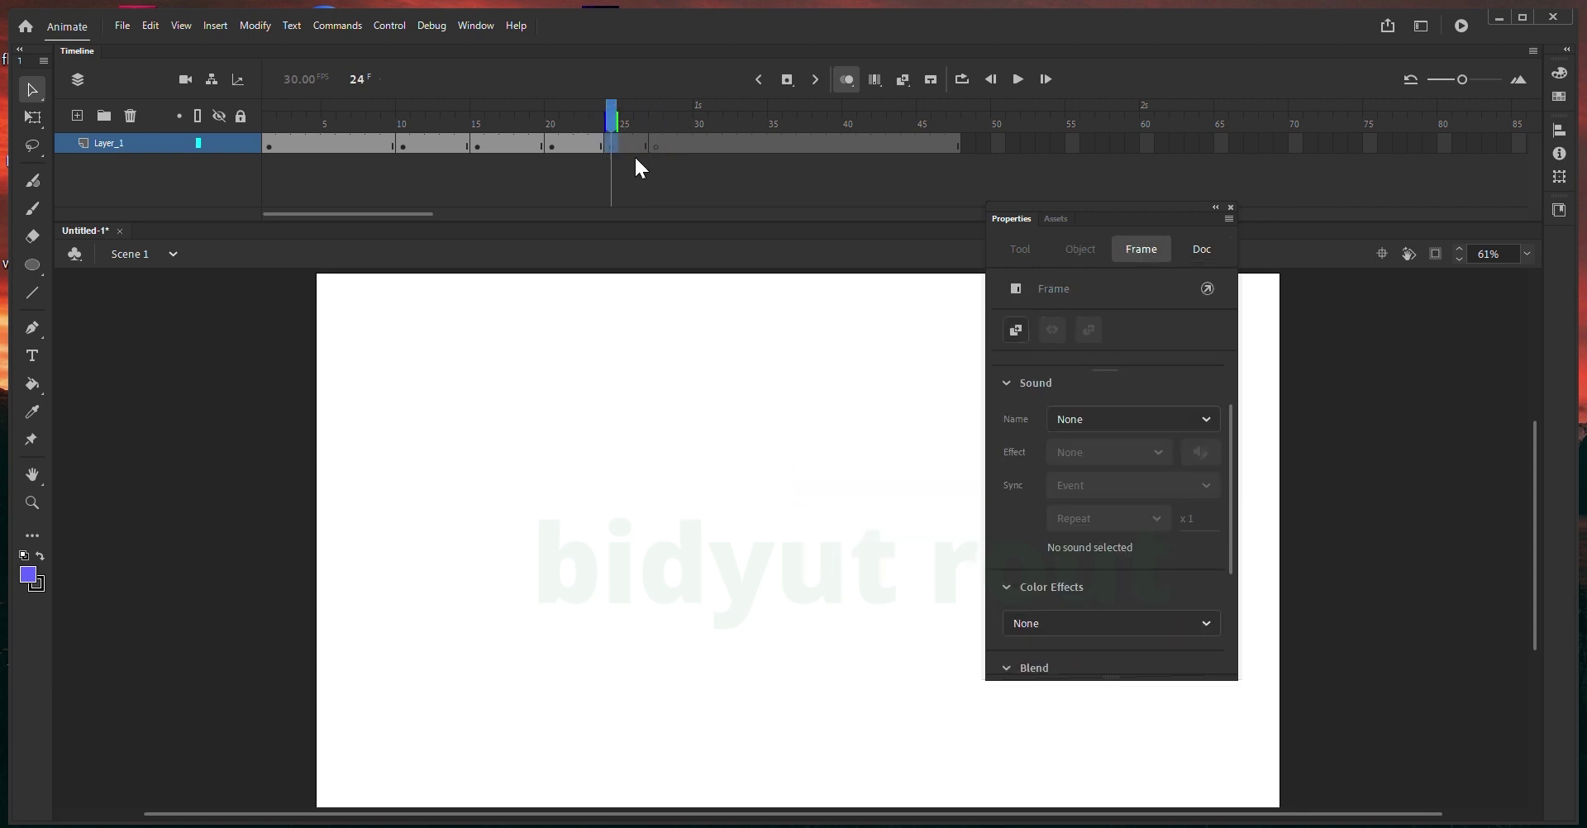
click(685, 146)
key(F7)
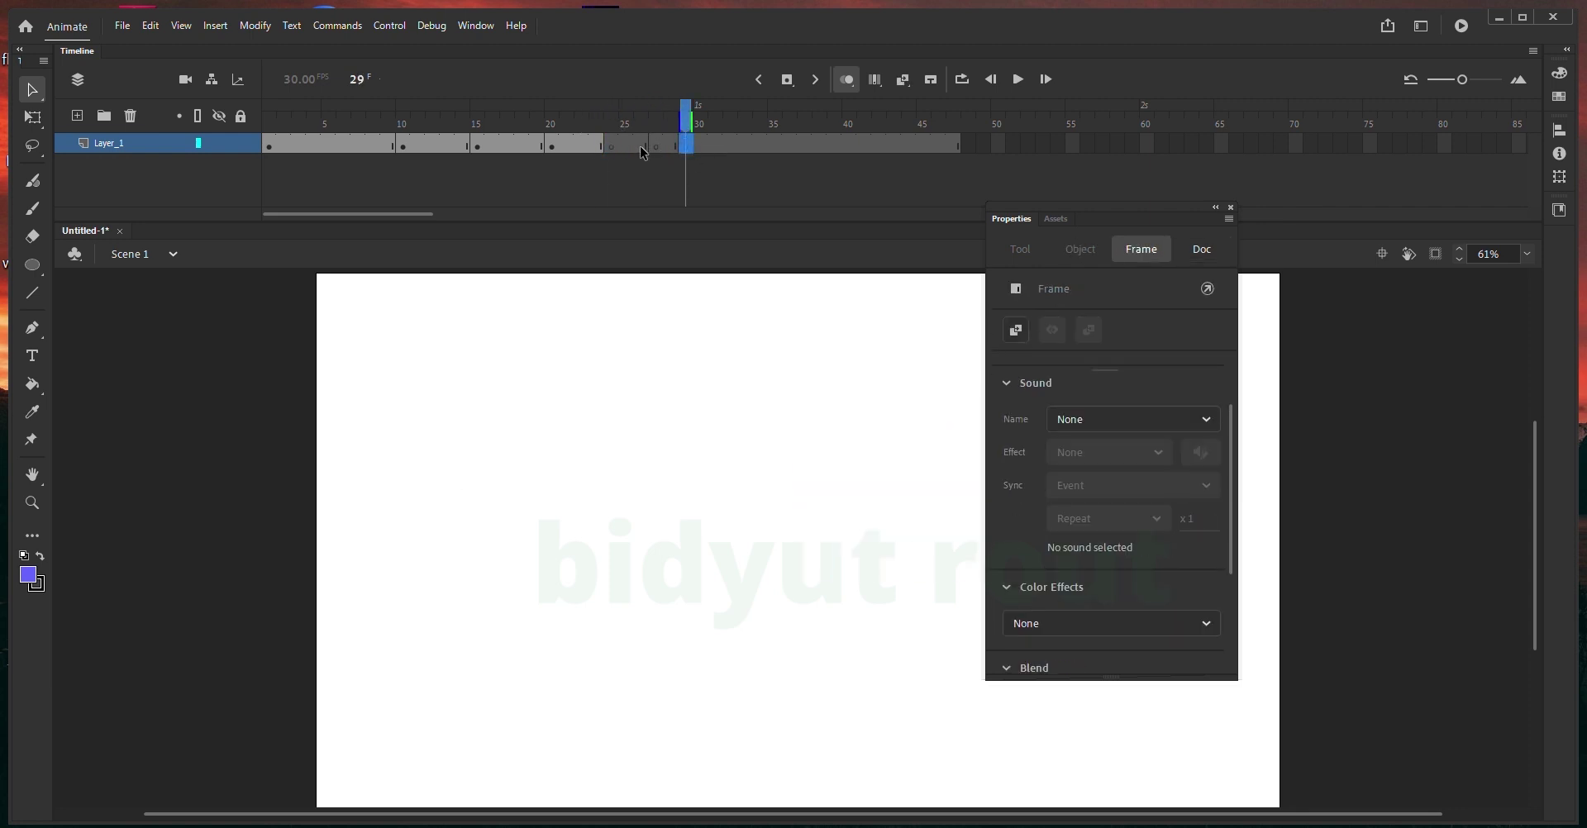
click(744, 147)
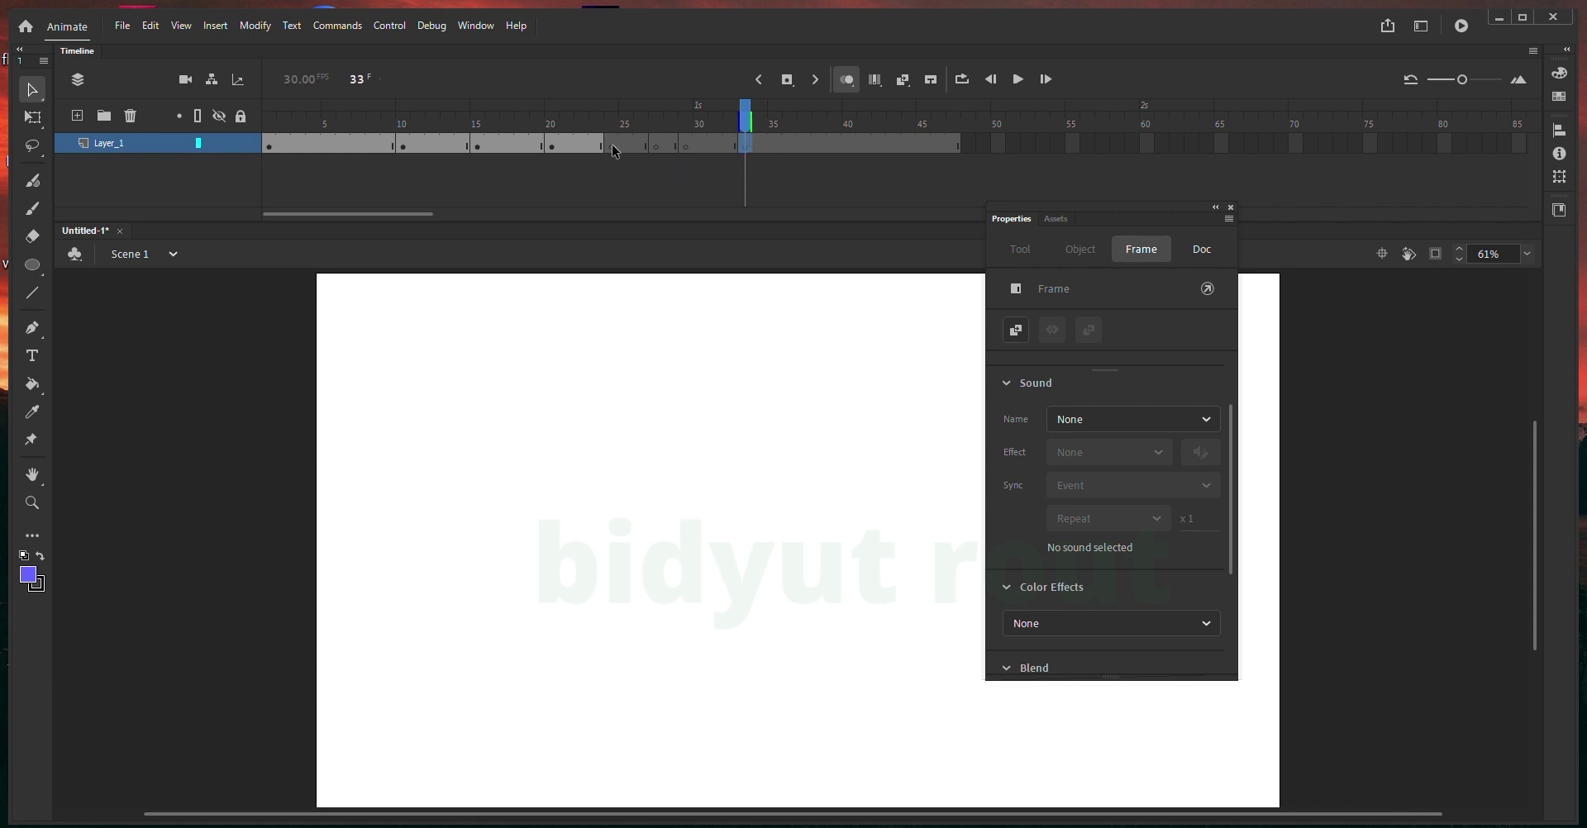
drag(616, 152, 826, 152)
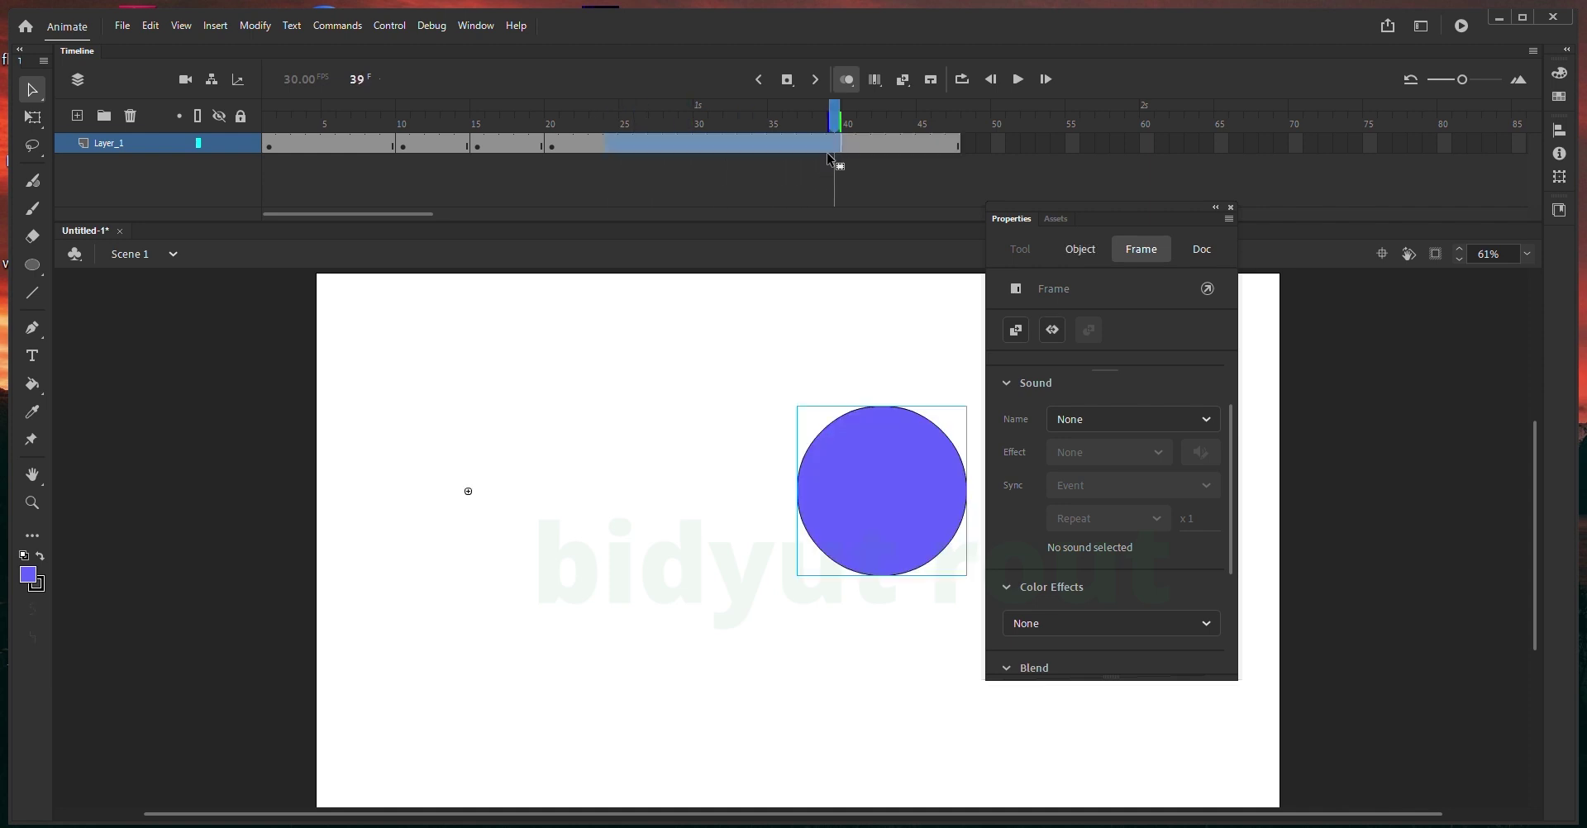
- Try a blank keyframe at frame 31 of Layer_1, and undo it
click(570, 150)
click(715, 151)
key(F7)
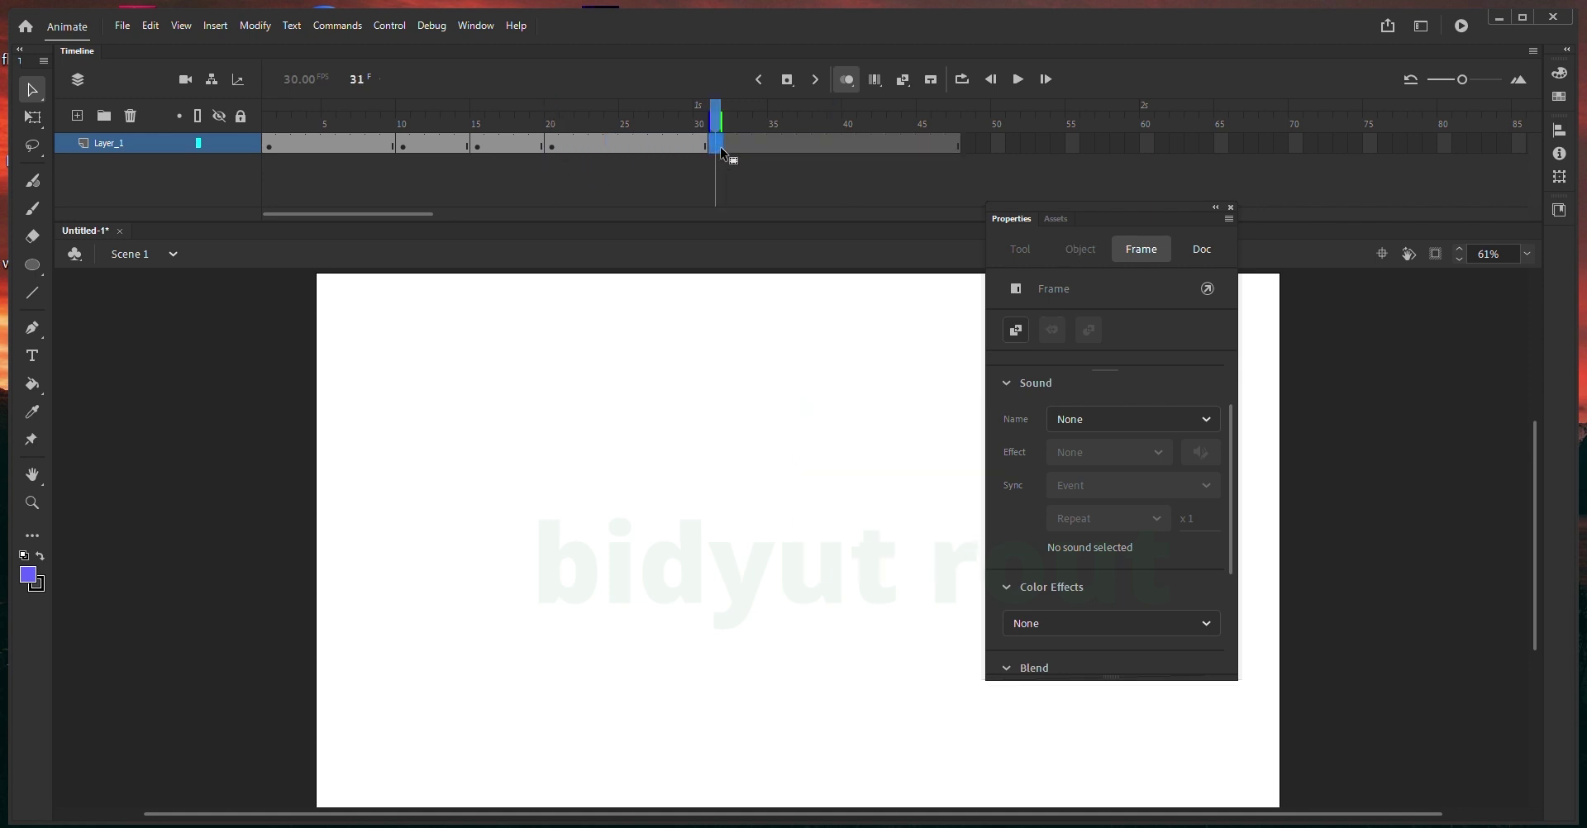
key(ctrl+z)
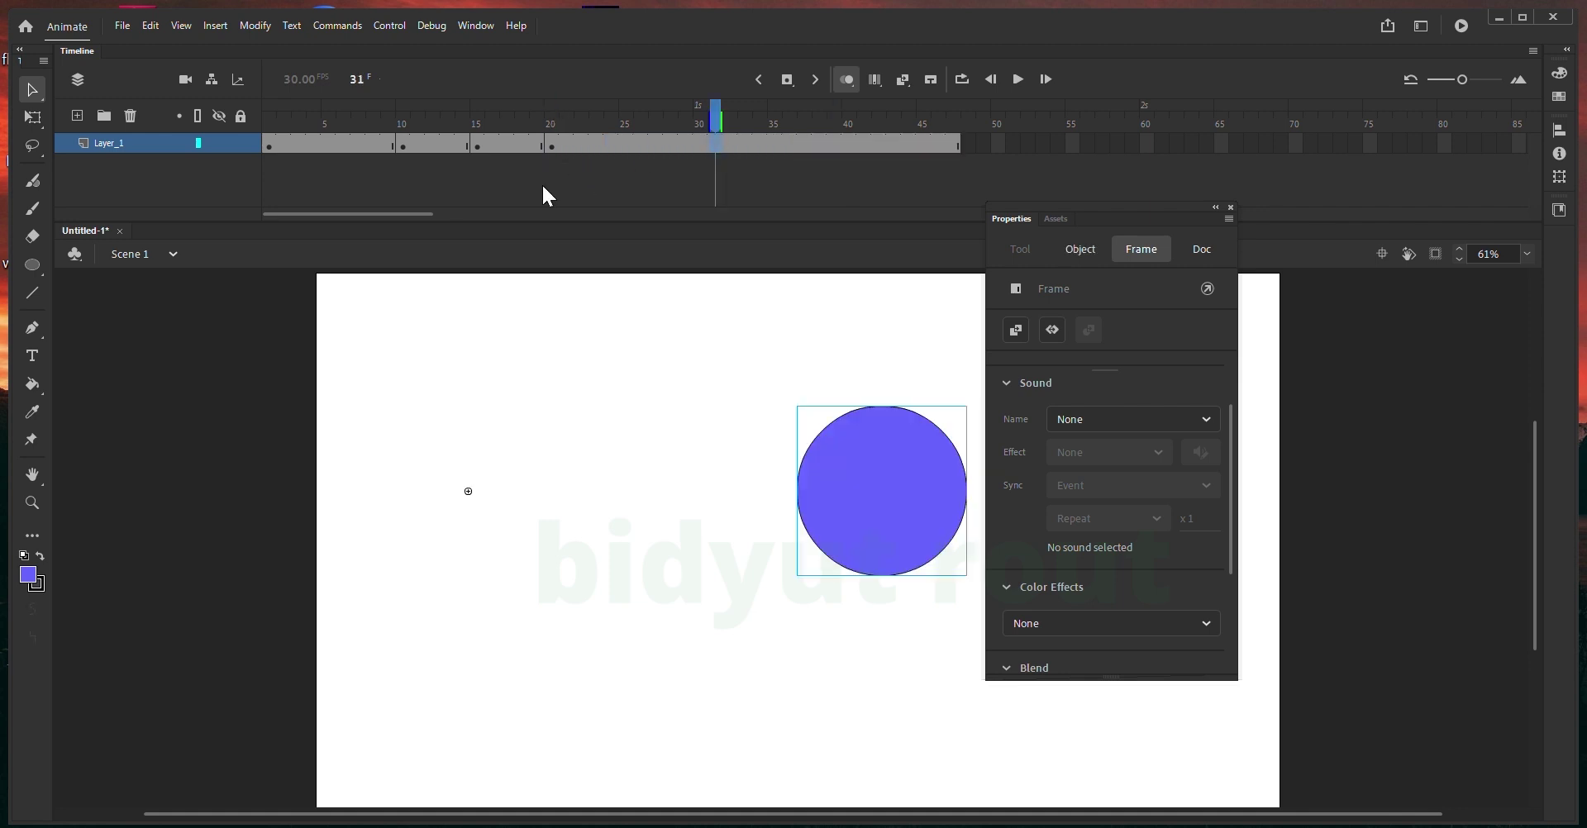
- Clear the keyframe at frame 15 of Layer_1
click(485, 149)
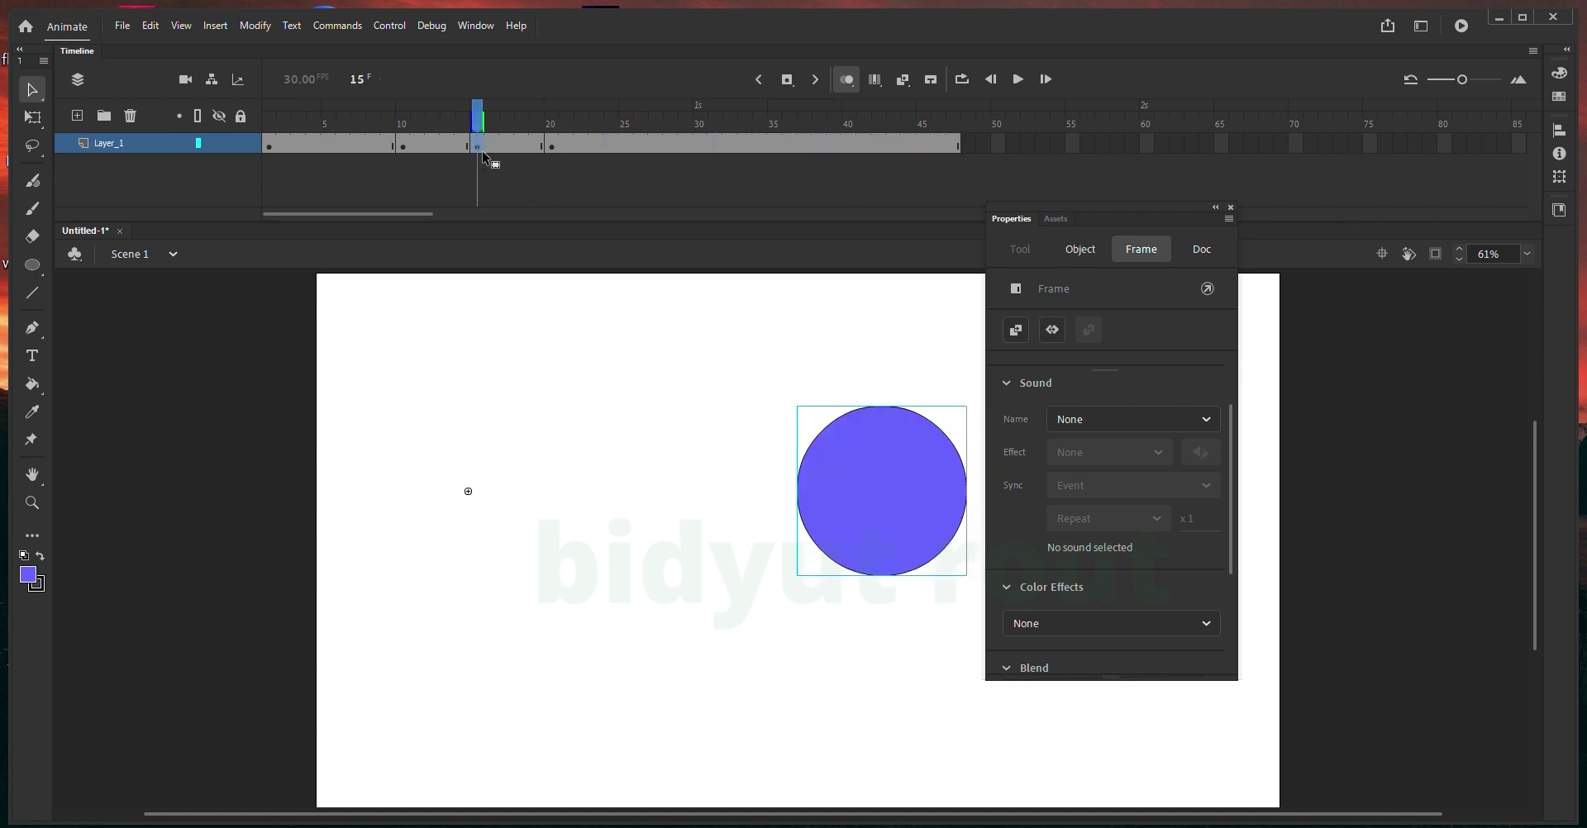
click(488, 205)
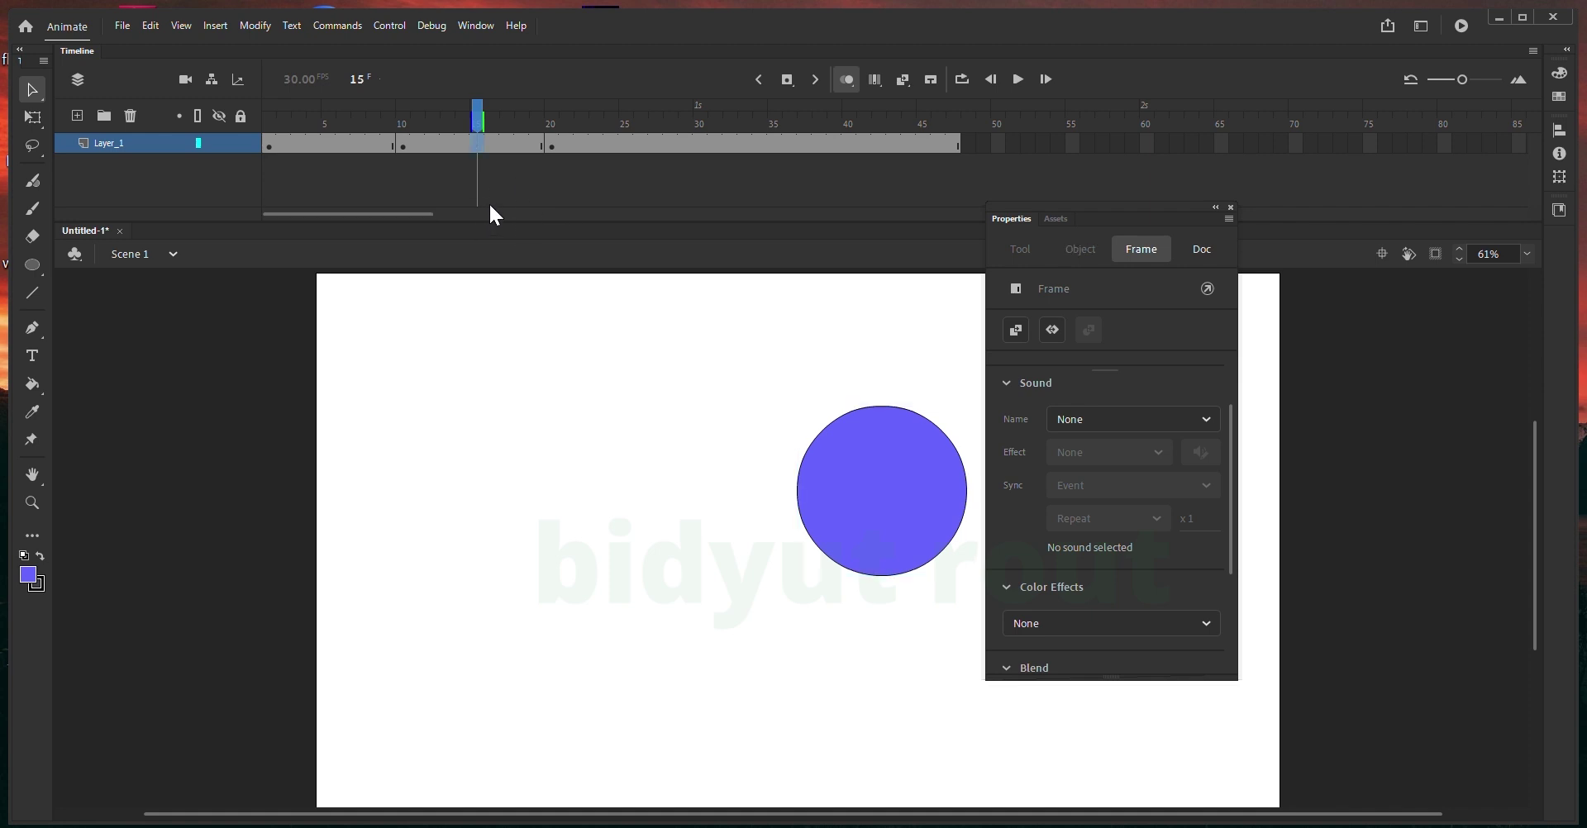
- Clear the keyframes at frames 20 and 10 of Layer_1
click(546, 146)
click(430, 180)
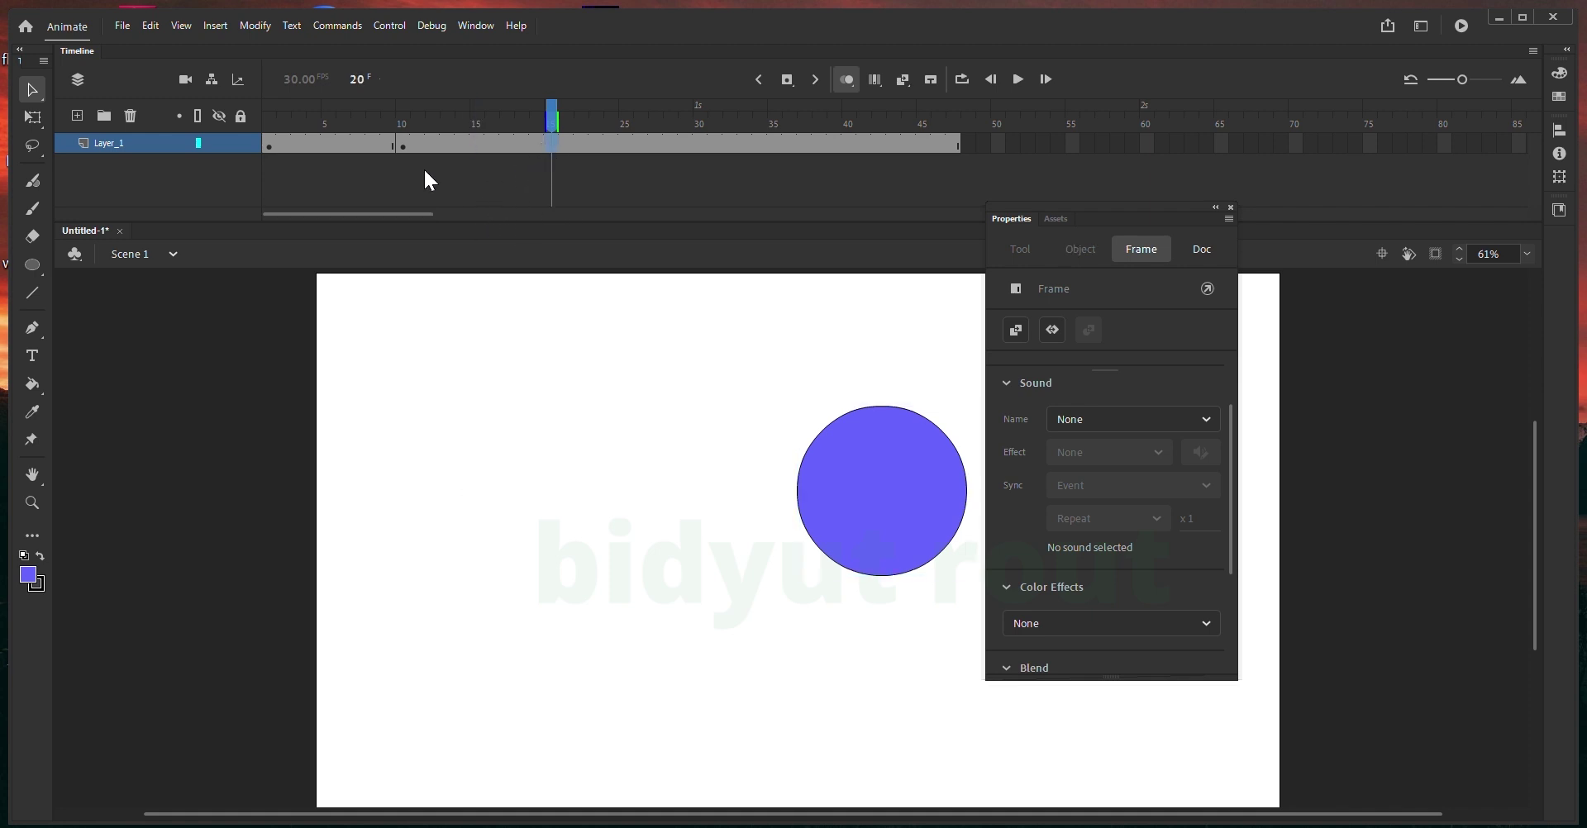
drag(407, 146, 419, 142)
click(460, 157)
click(463, 145)
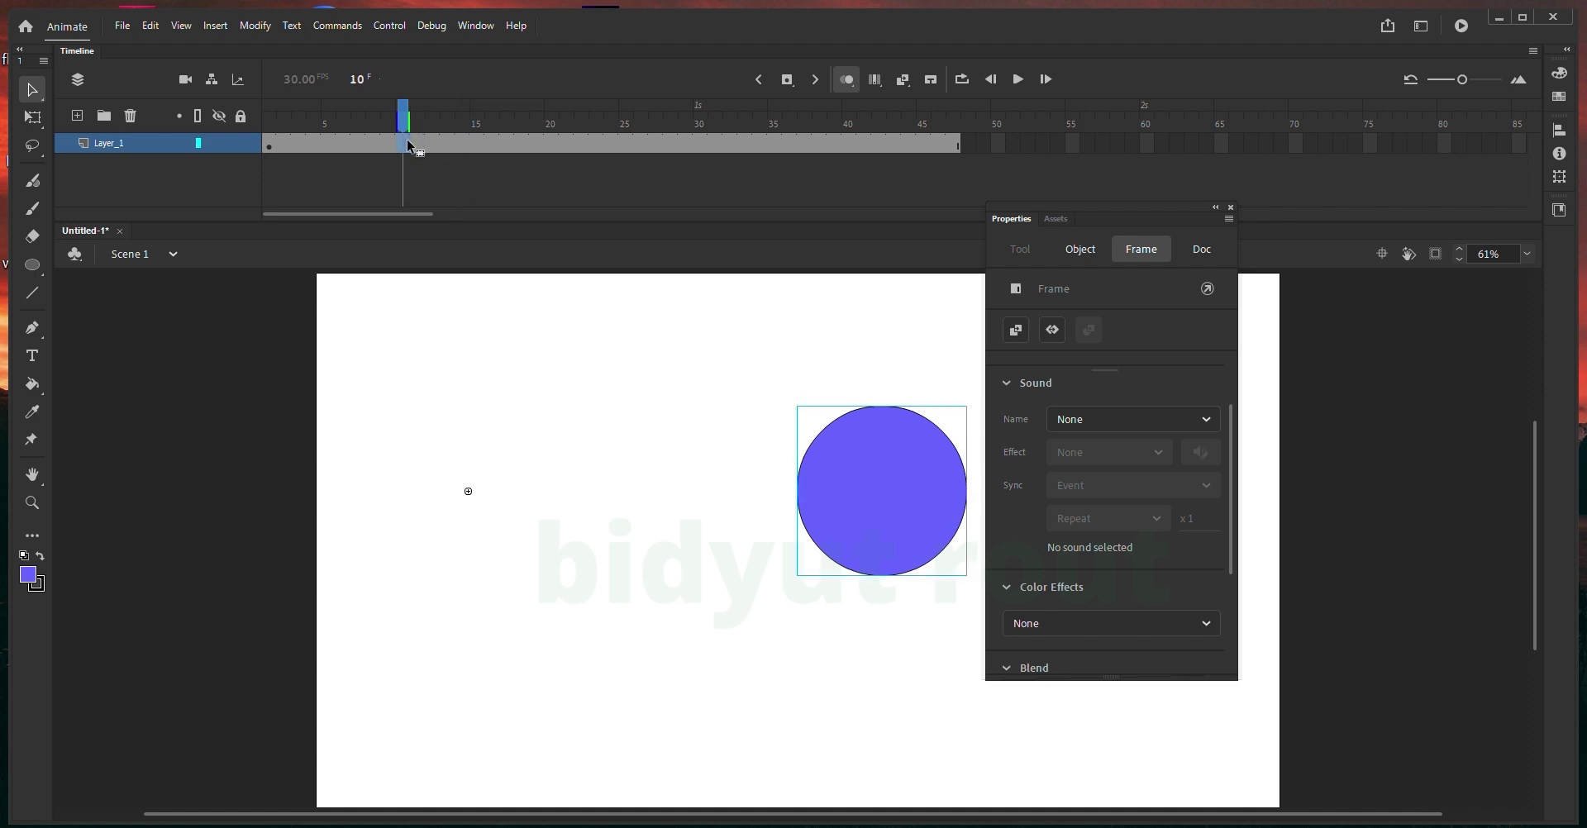
- Compare the circle's position at several frames of Layer_1, including frames 15, 5 and 20
click(526, 145)
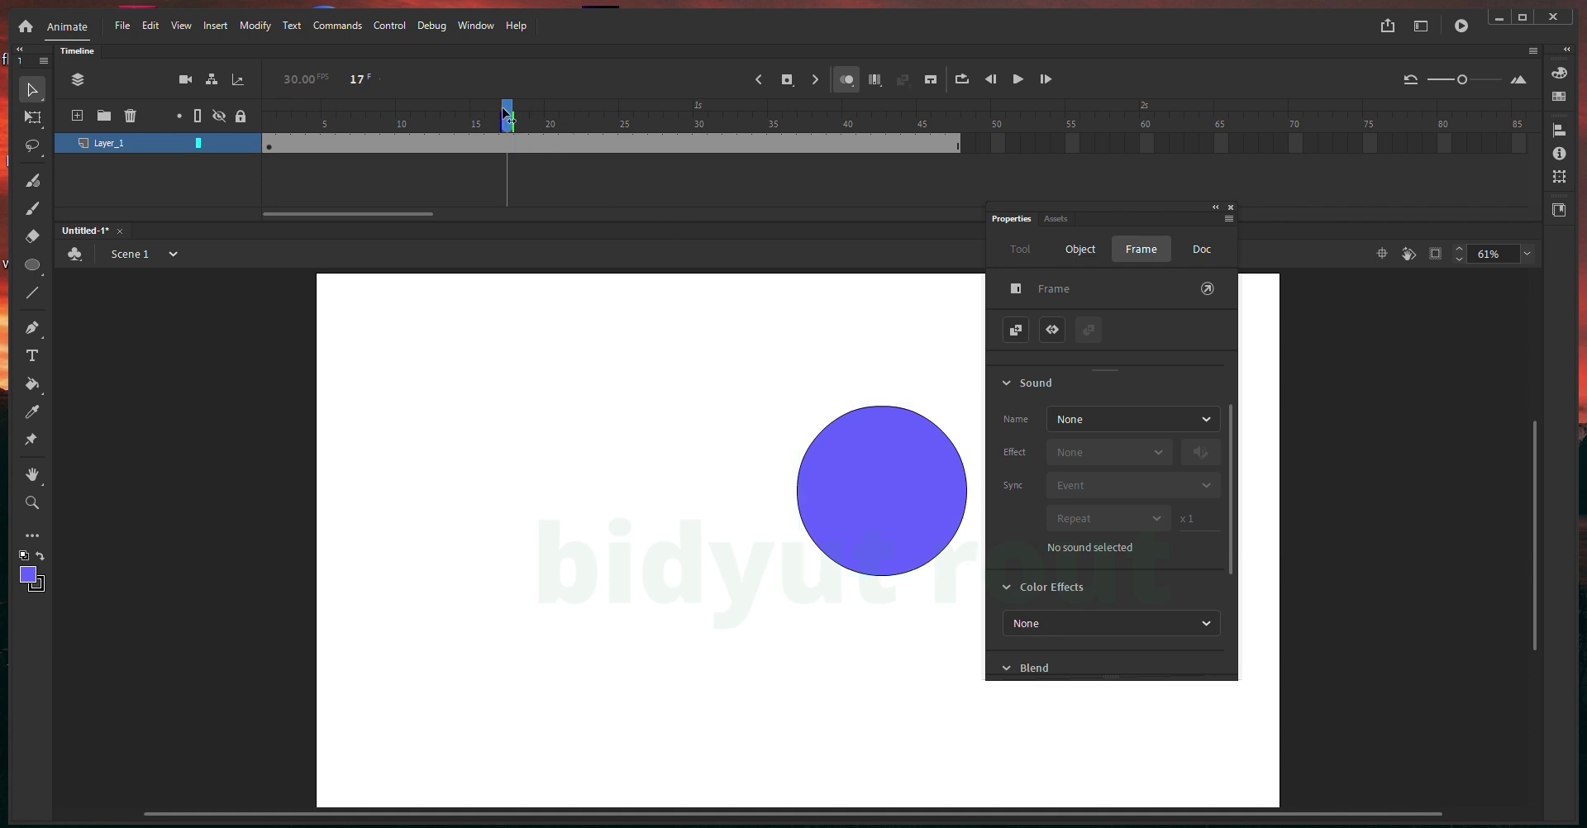
drag(418, 145, 478, 147)
click(478, 145)
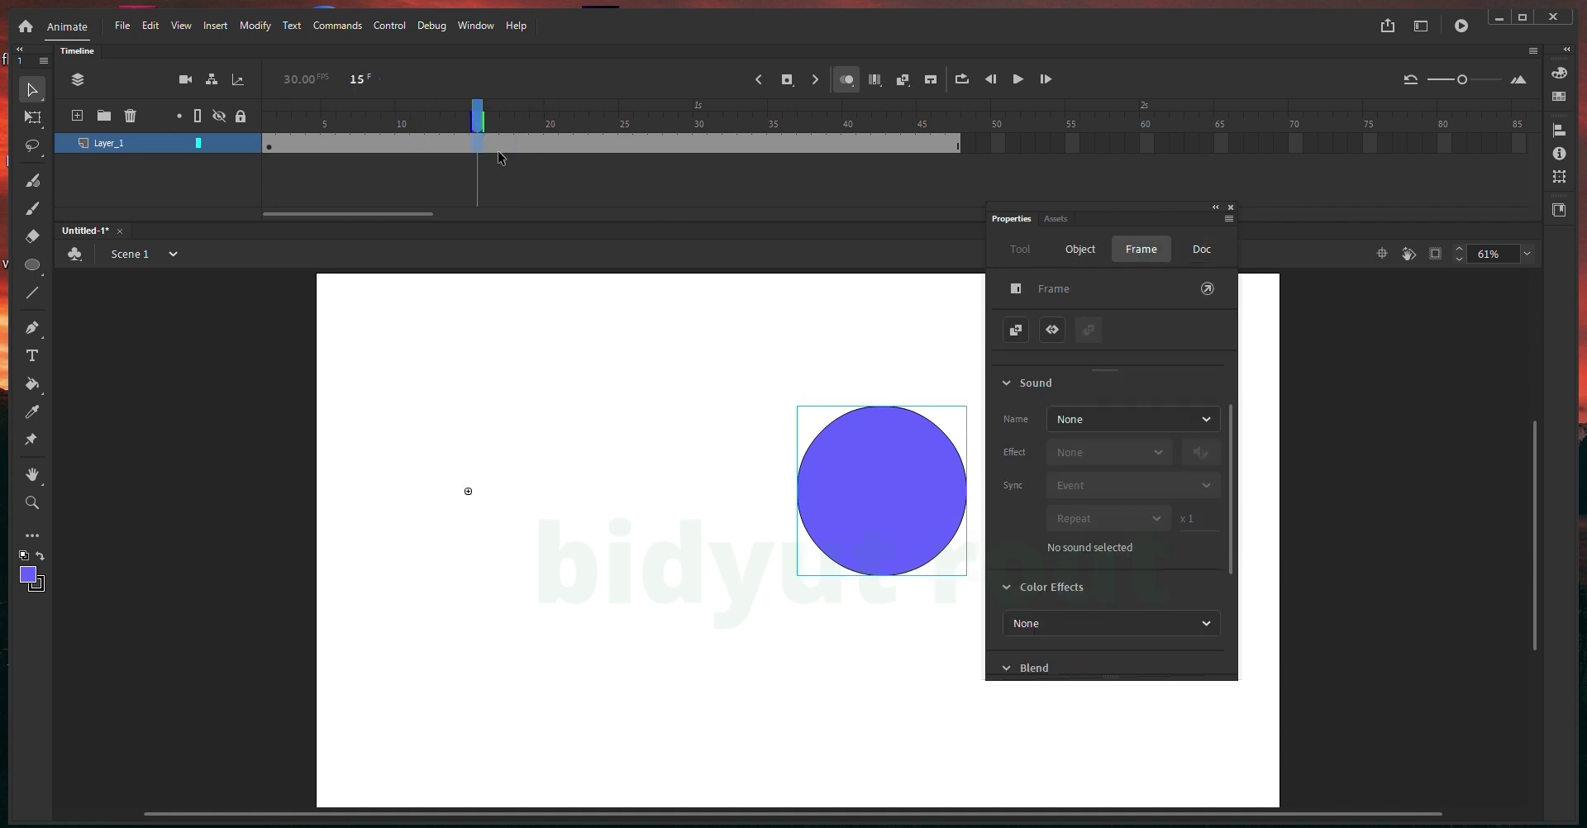
click(403, 146)
click(329, 144)
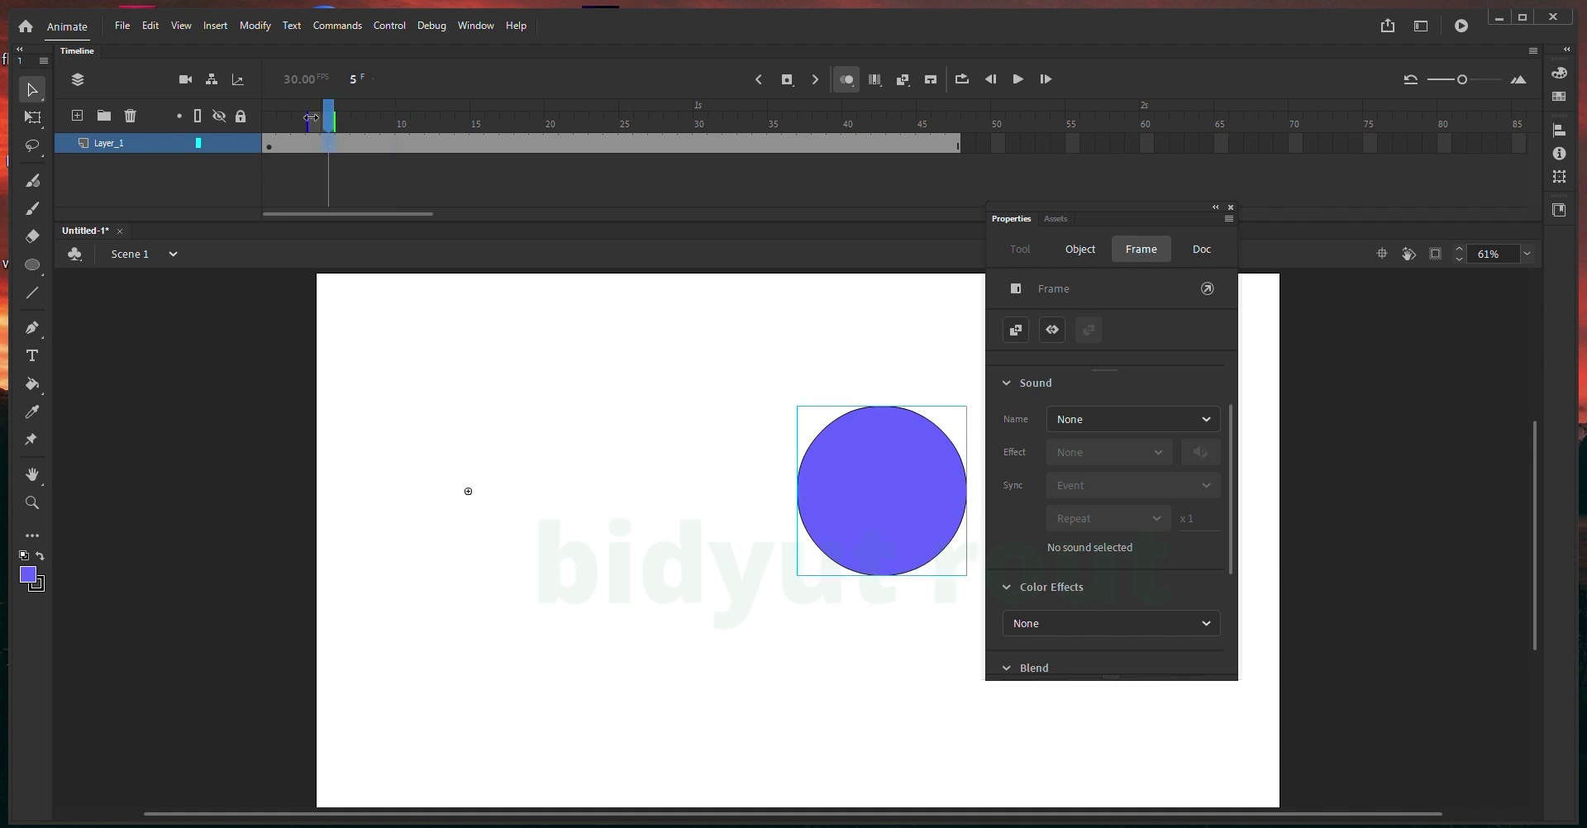
drag(338, 119, 552, 118)
- Set the circle's looping to play in reverse once and preview the motion across the timeline
drag(781, 459, 881, 533)
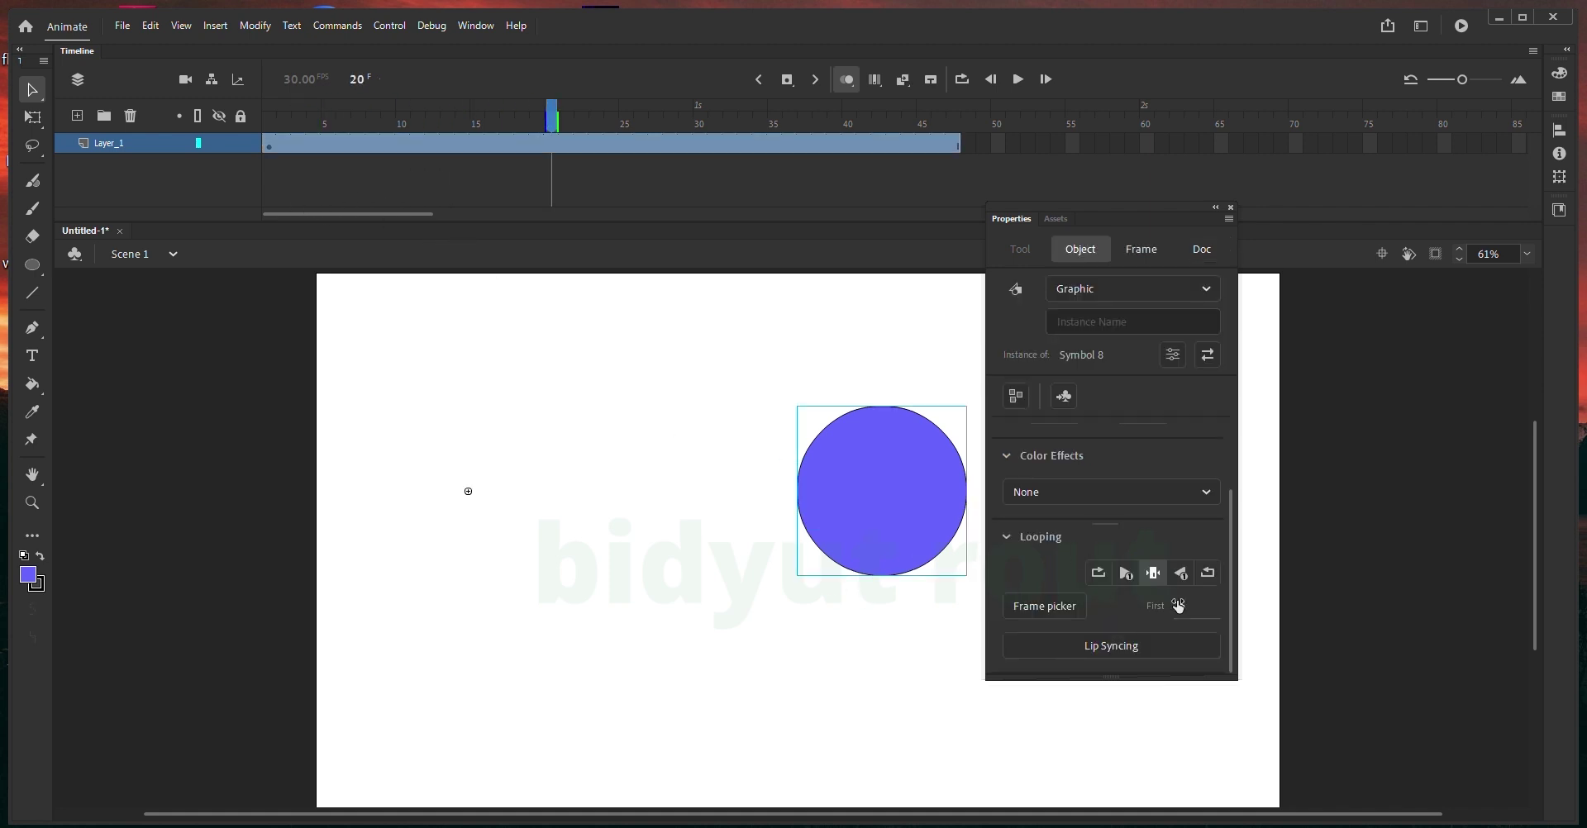
click(1180, 572)
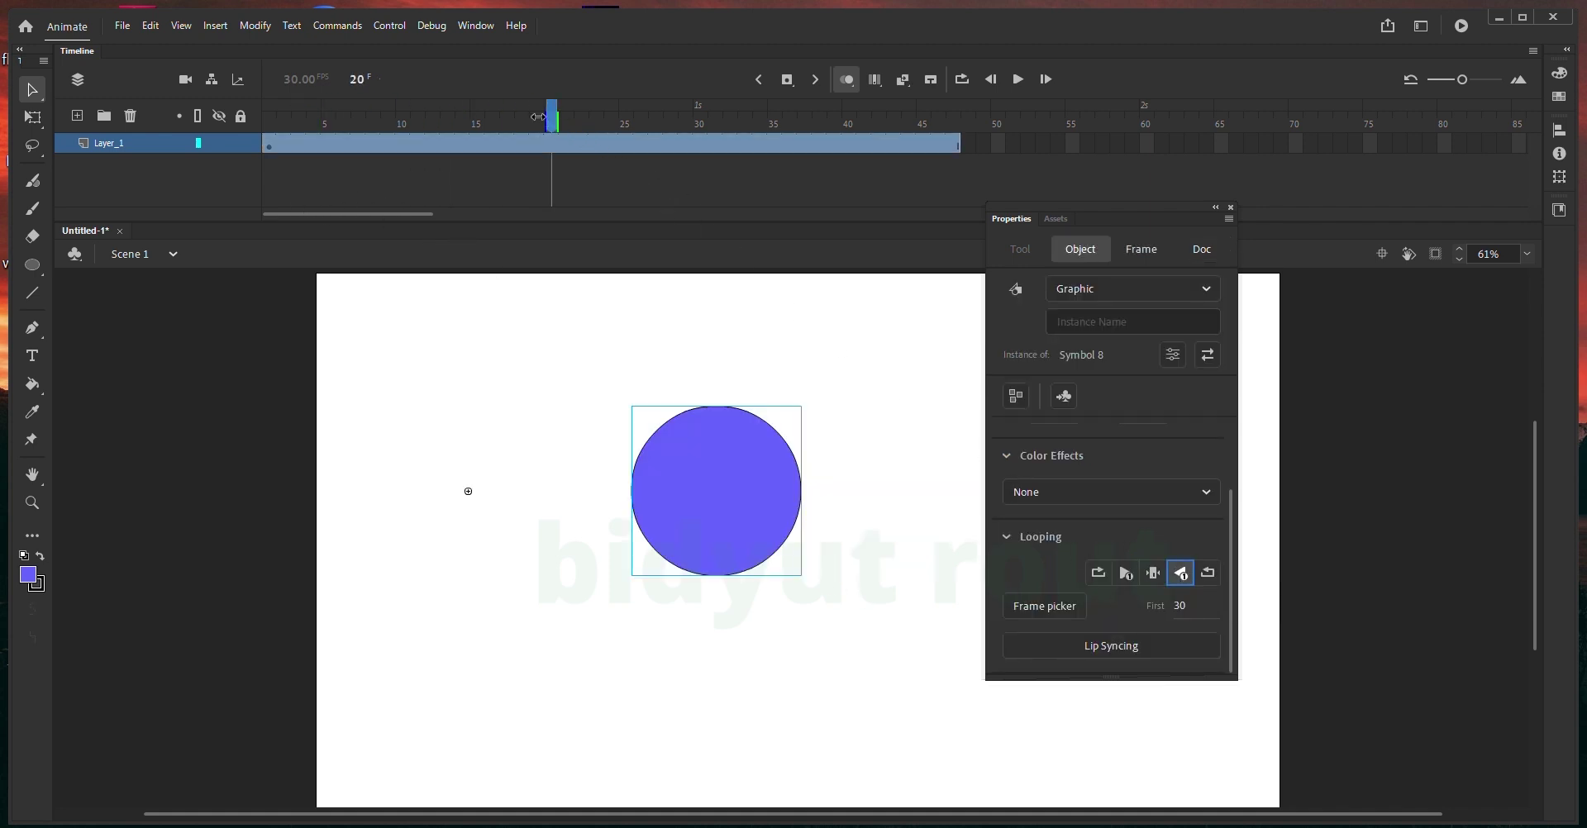
drag(538, 116, 337, 121)
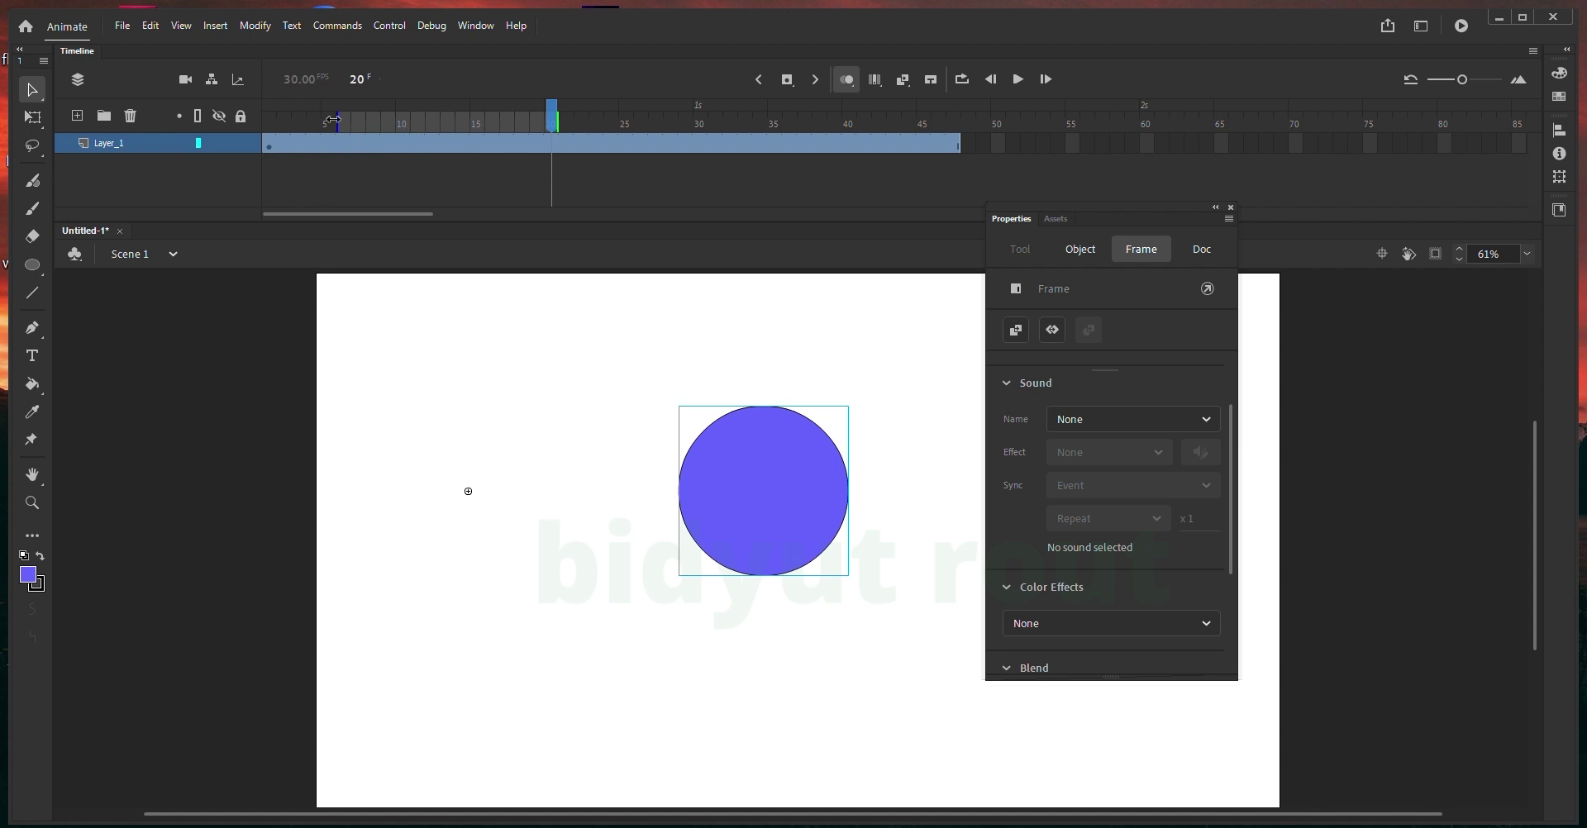
drag(578, 111, 746, 183)
key(Return)
- Set the circle's looping to loop in reverse, preview it, and set its first frame to 1
click(835, 465)
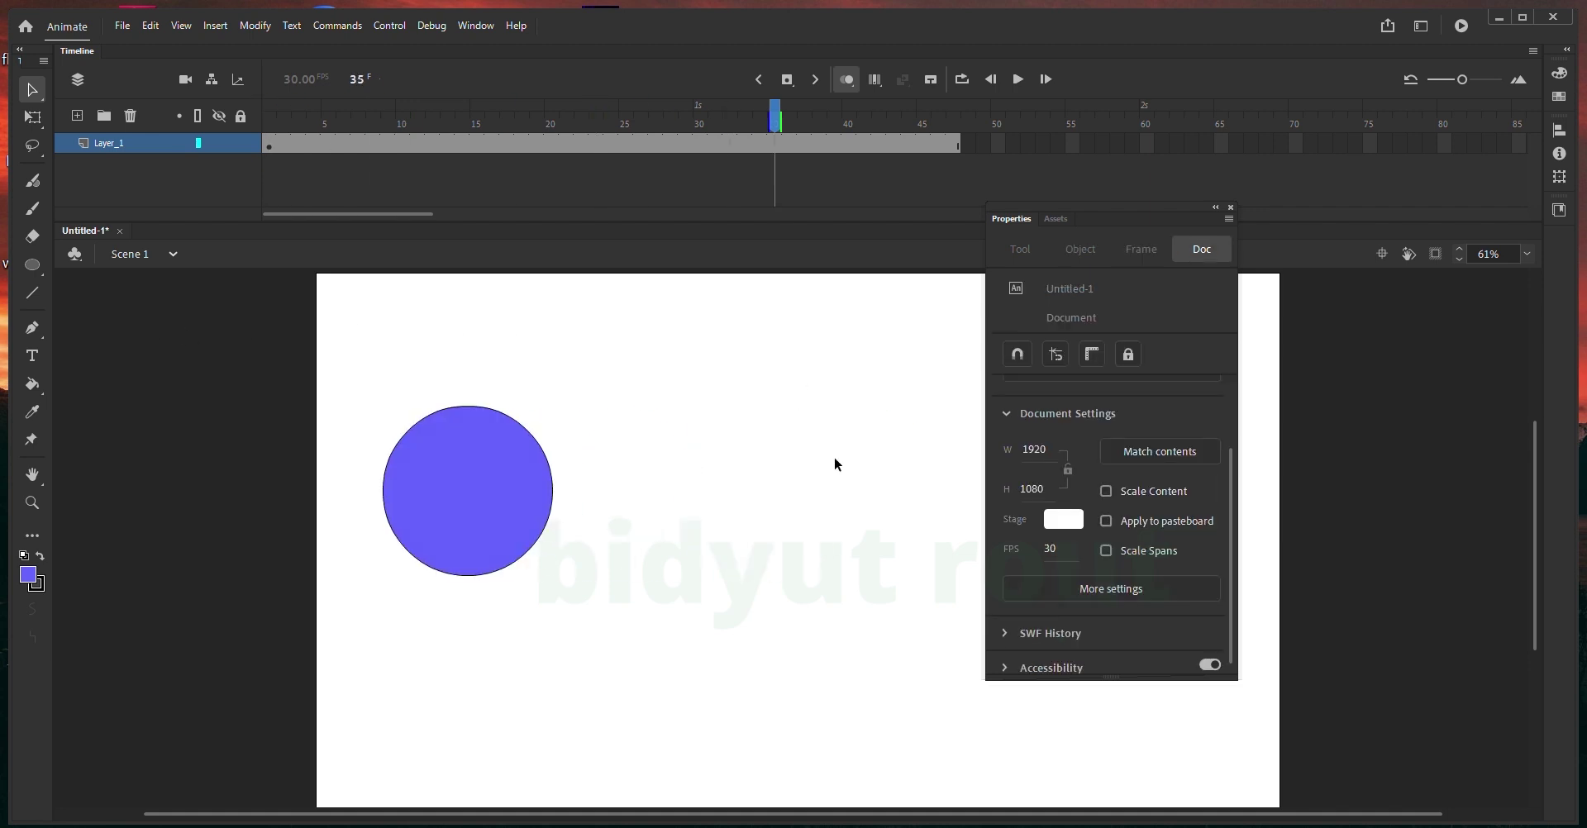
click(500, 511)
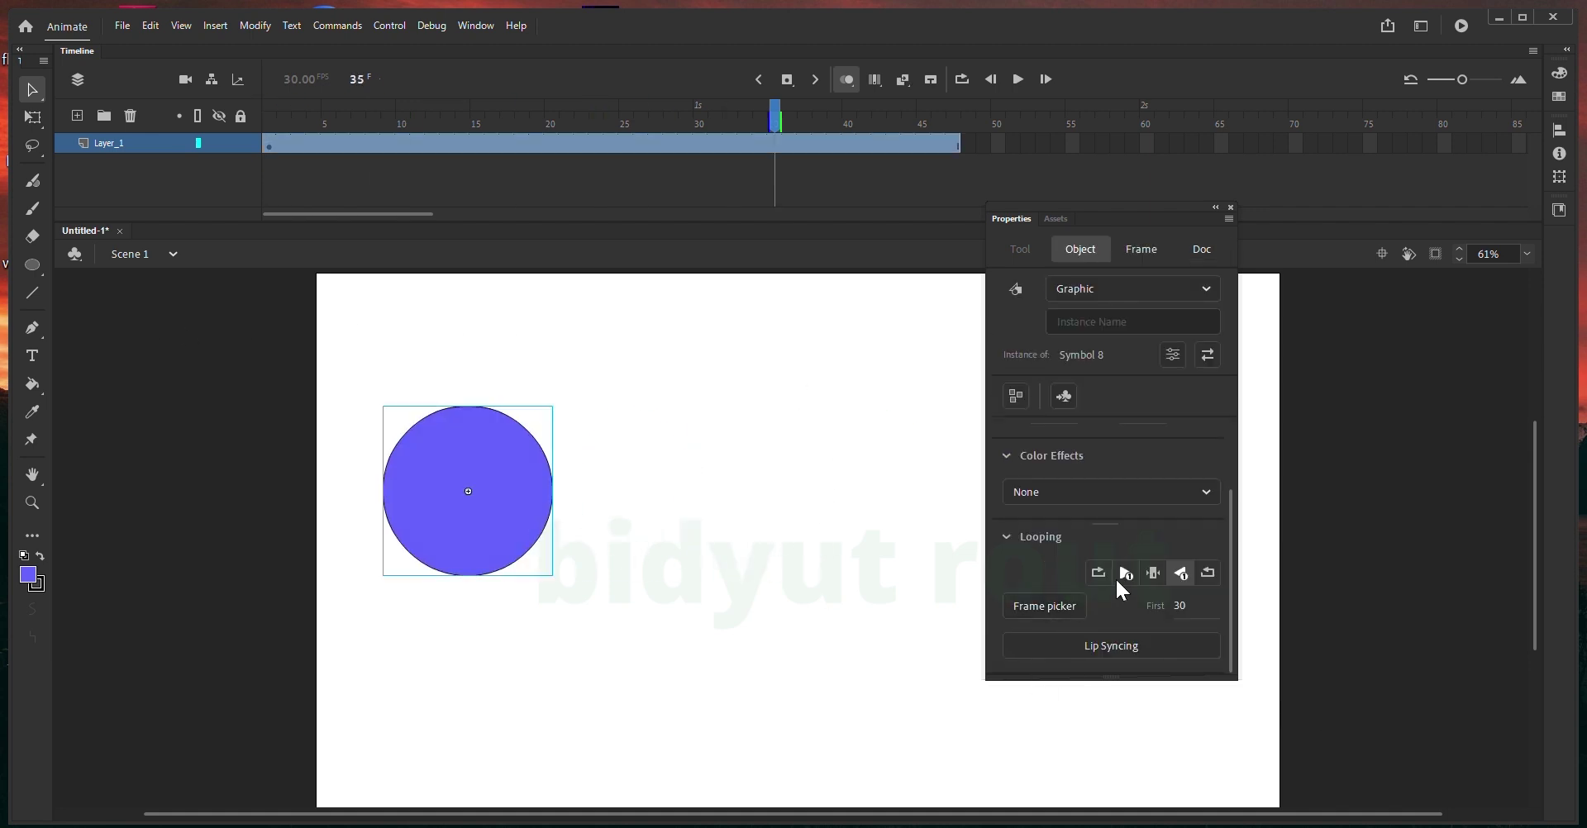
click(1208, 573)
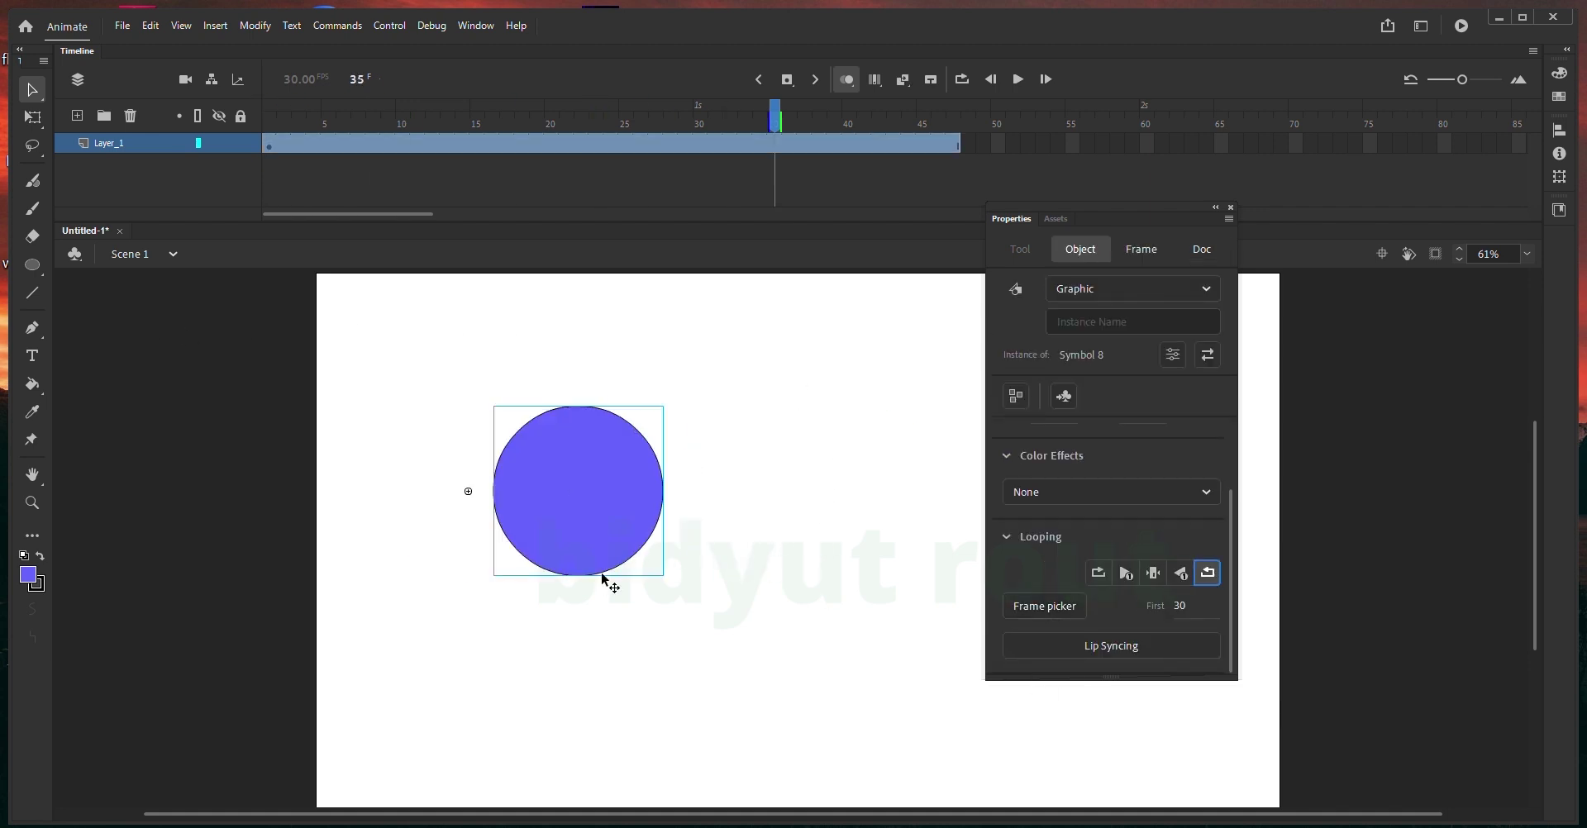
drag(524, 122, 684, 161)
click(742, 318)
click(627, 555)
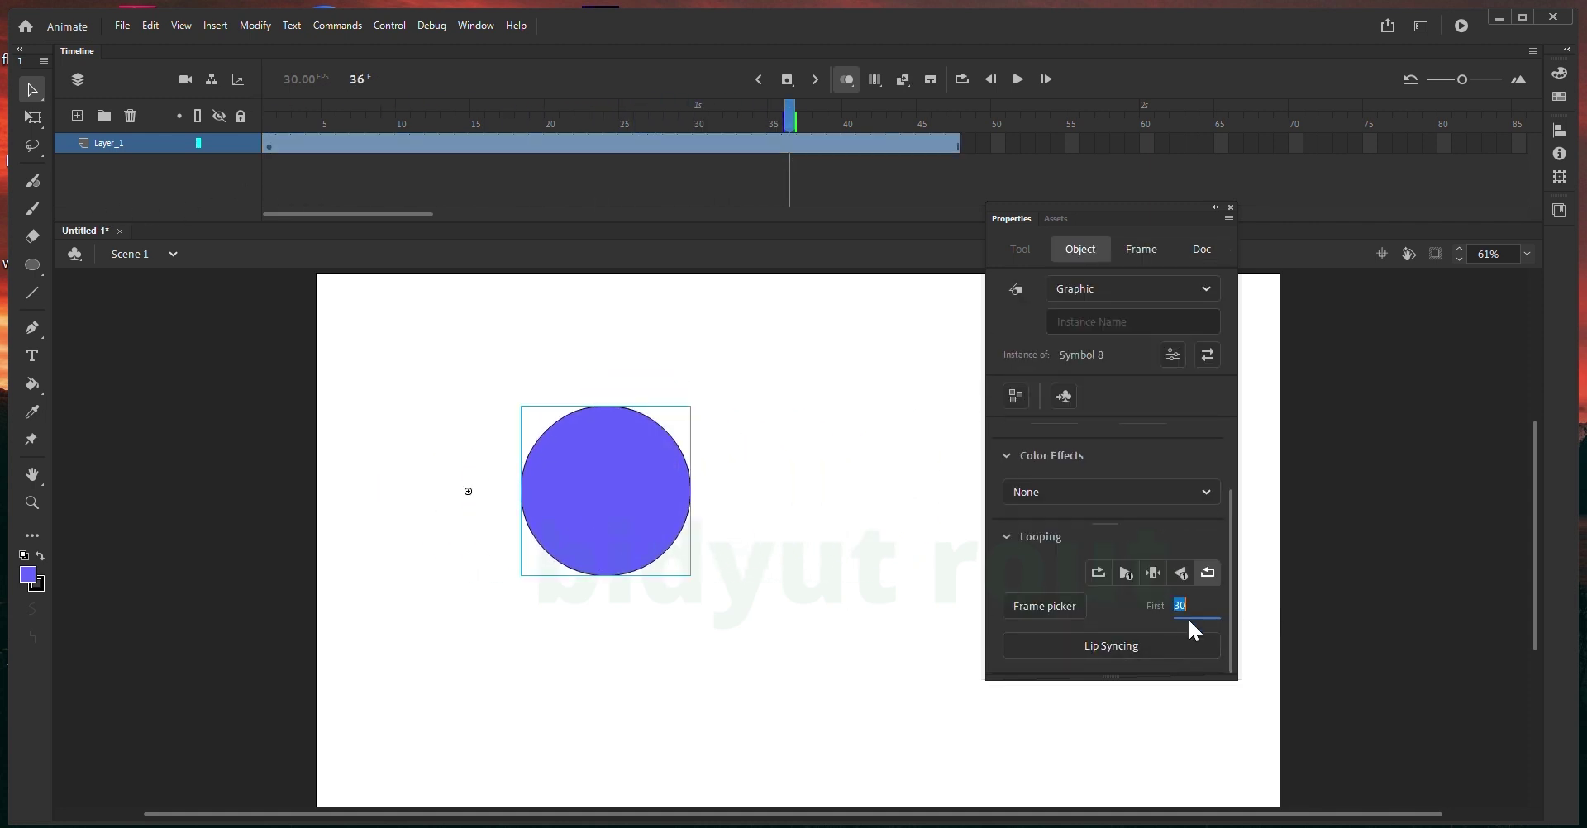
text(1)
key(Return)
- Switch the circle's looping at frame 1 to play in reverse once and scrub through the timeline to check it
click(747, 548)
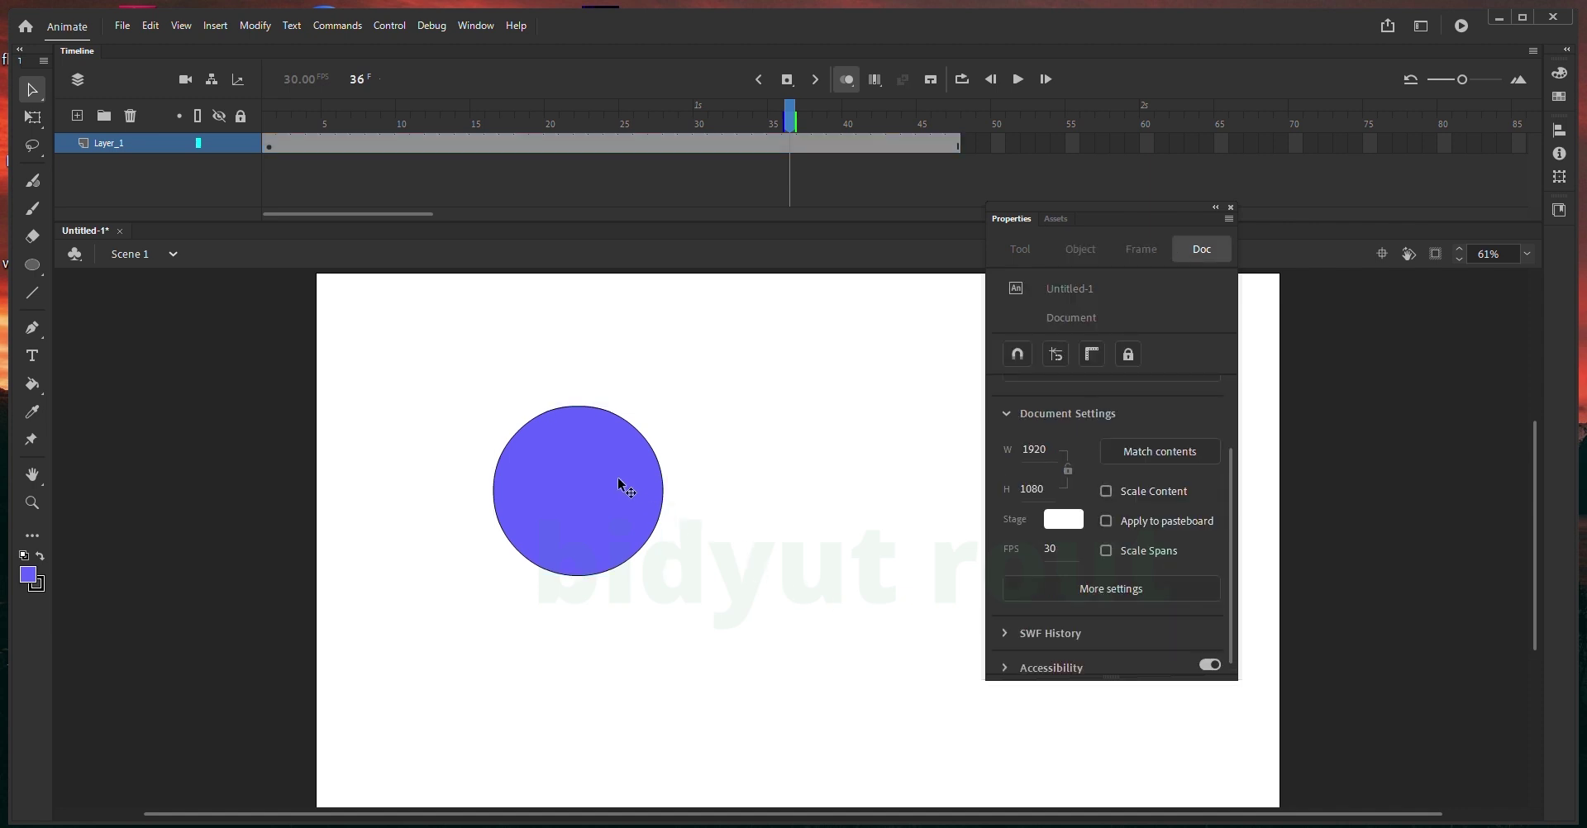
click(617, 478)
click(268, 172)
click(534, 558)
click(520, 547)
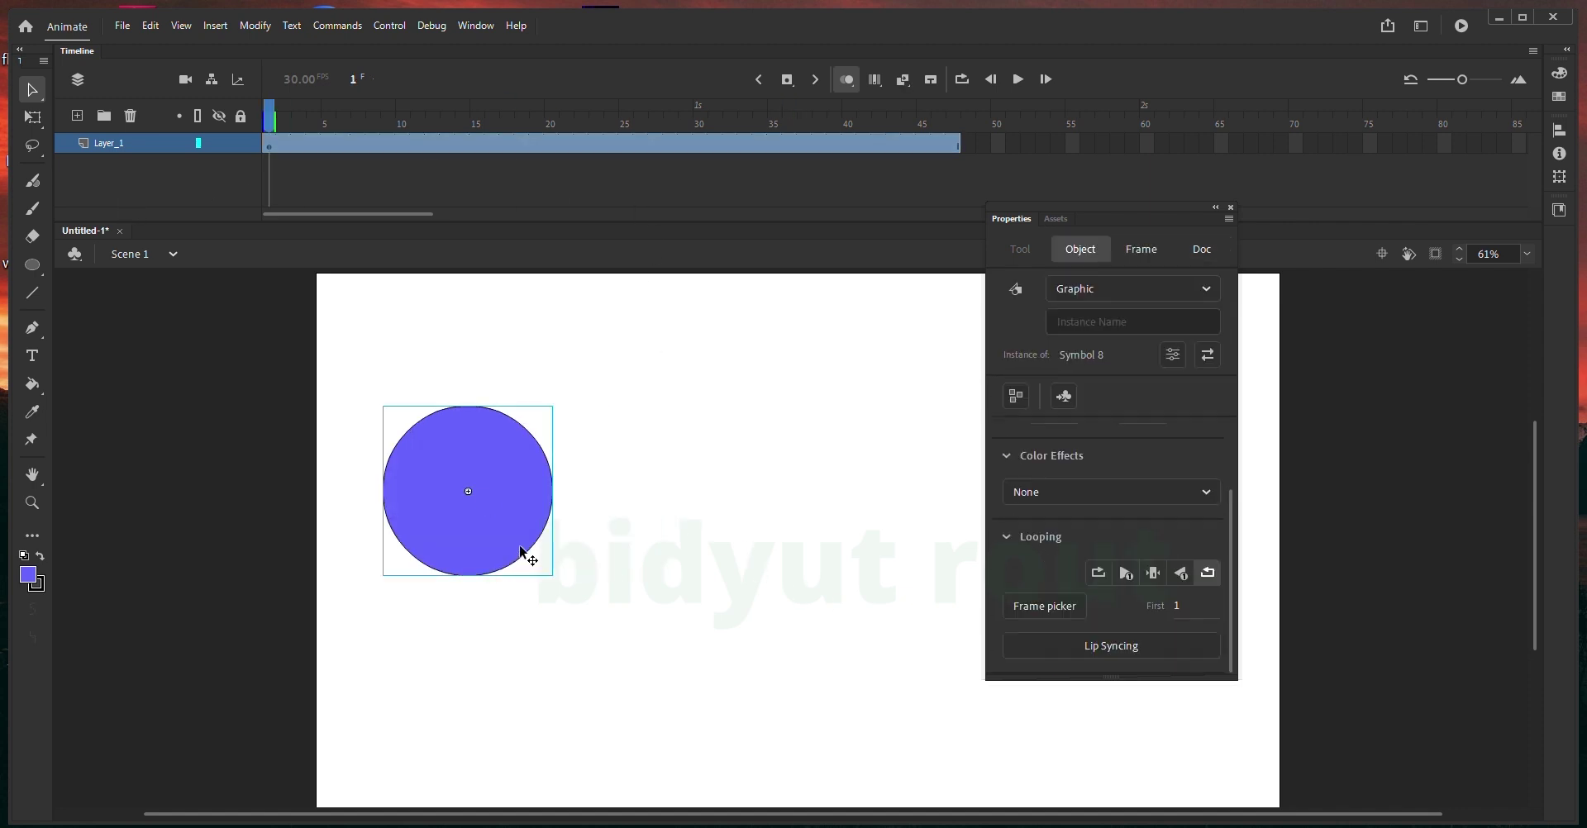
click(1181, 574)
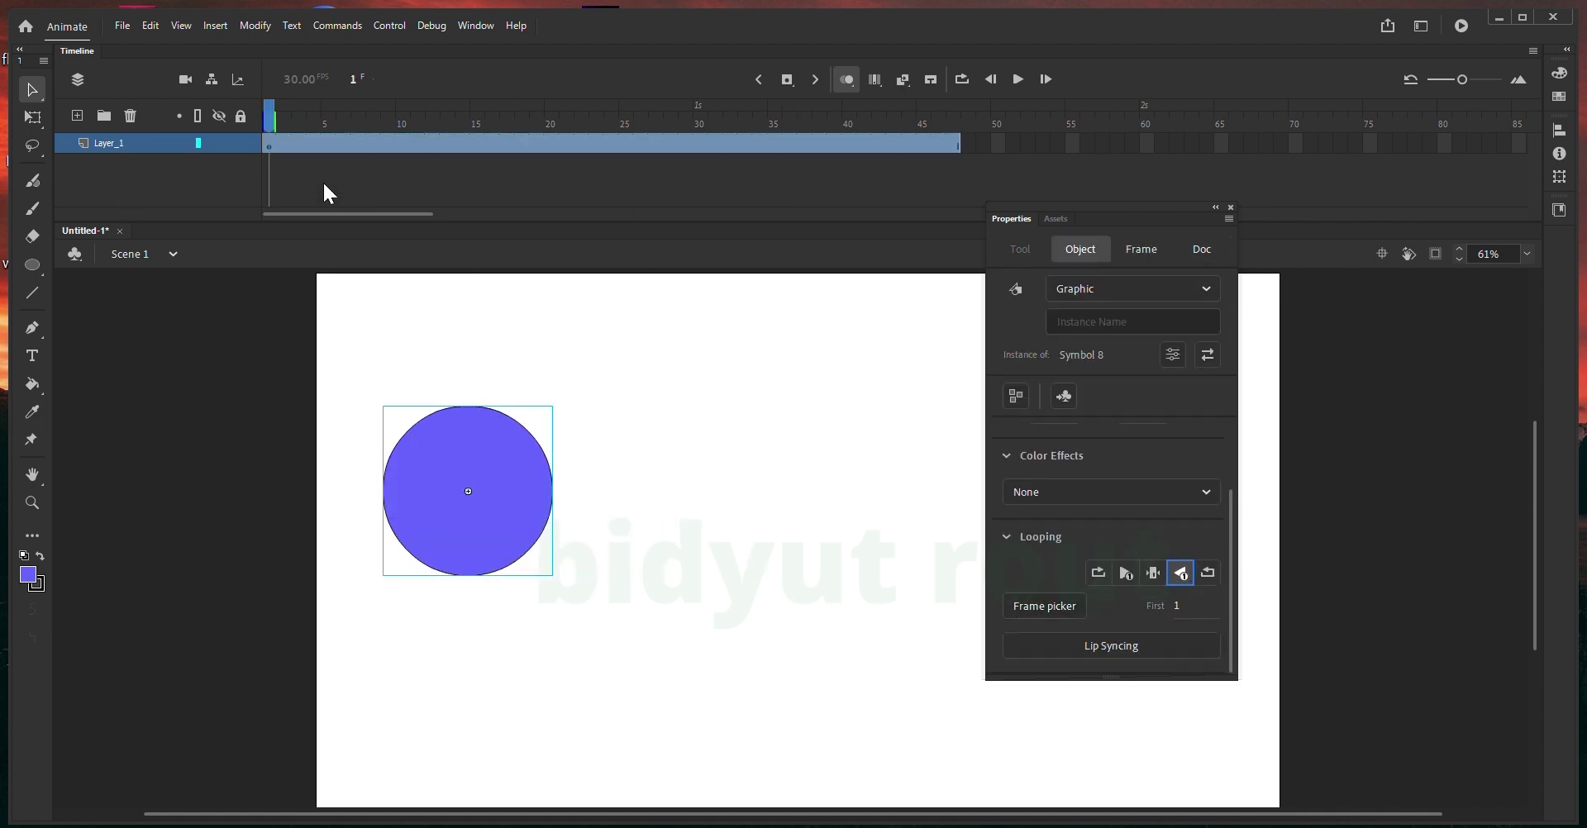
drag(278, 113, 446, 484)
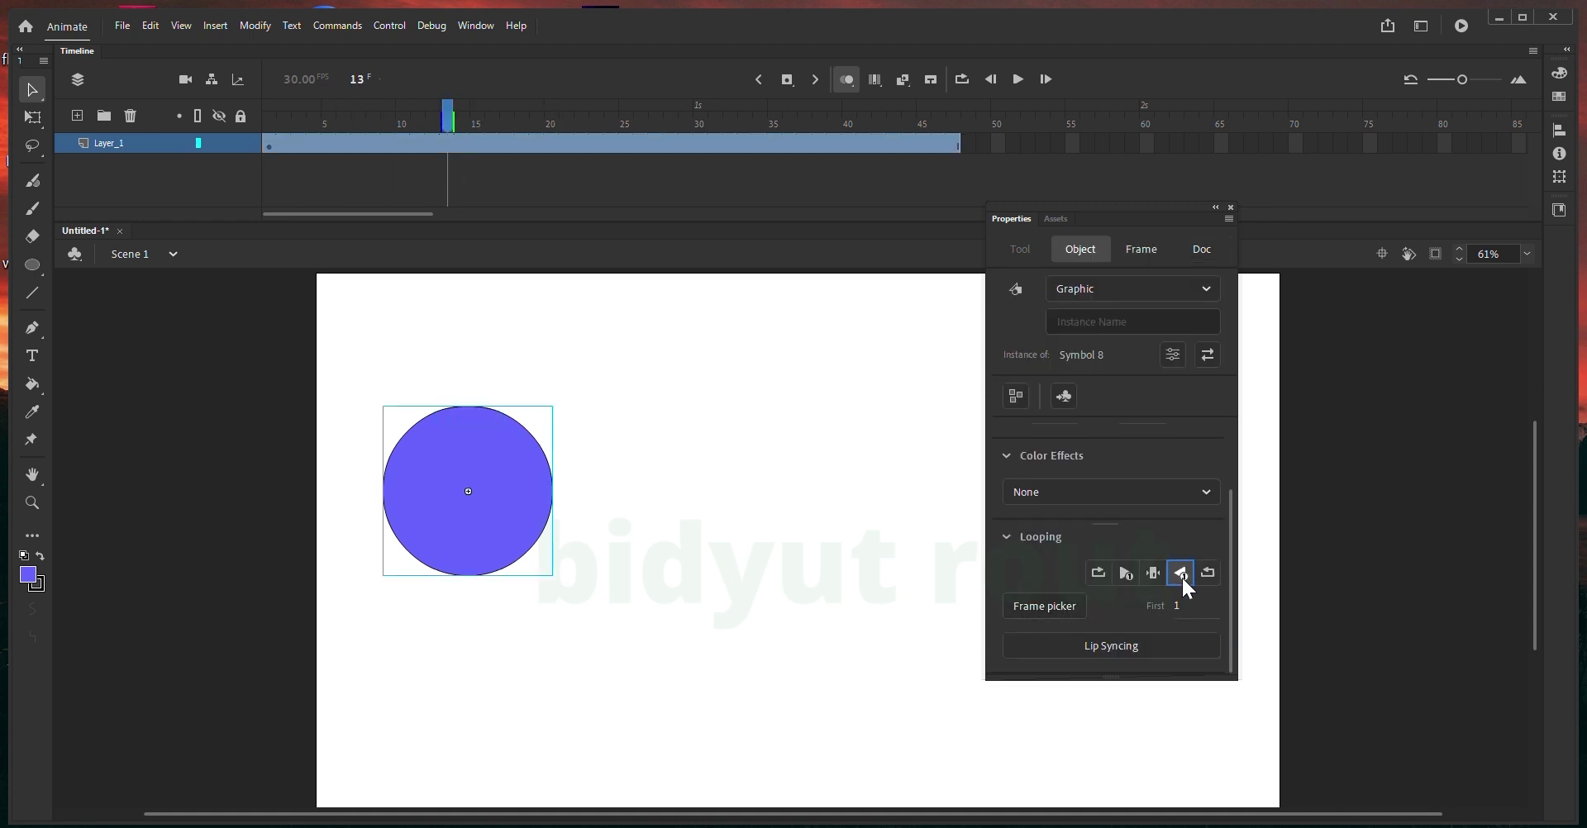
drag(446, 116, 906, 165)
drag(650, 496, 449, 588)
- Switch the circle's looping back to loop in reverse and play the timeline from the start
click(1208, 573)
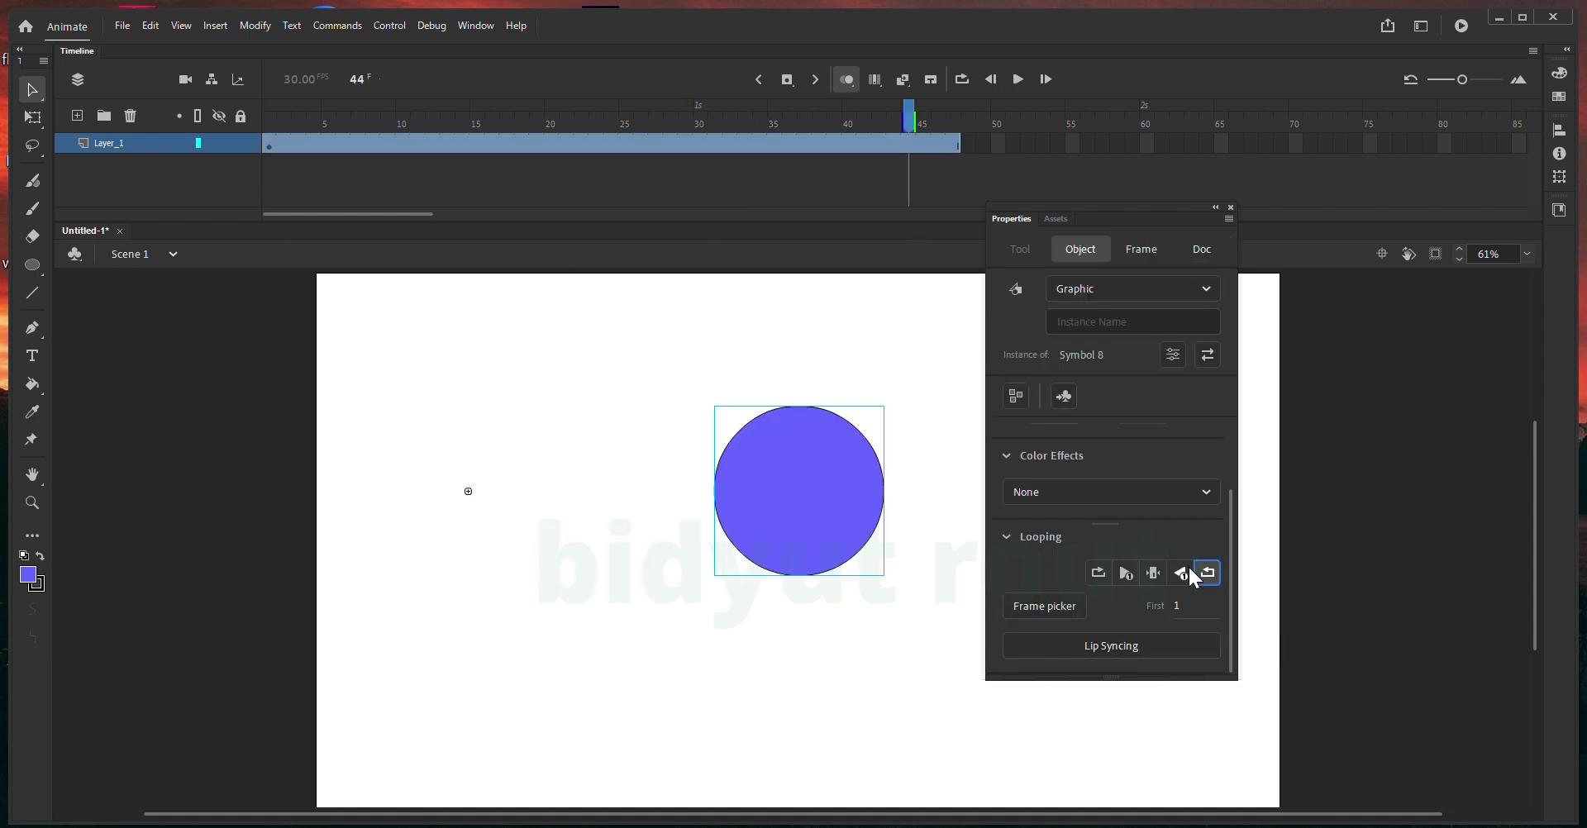
click(303, 155)
key(Return)
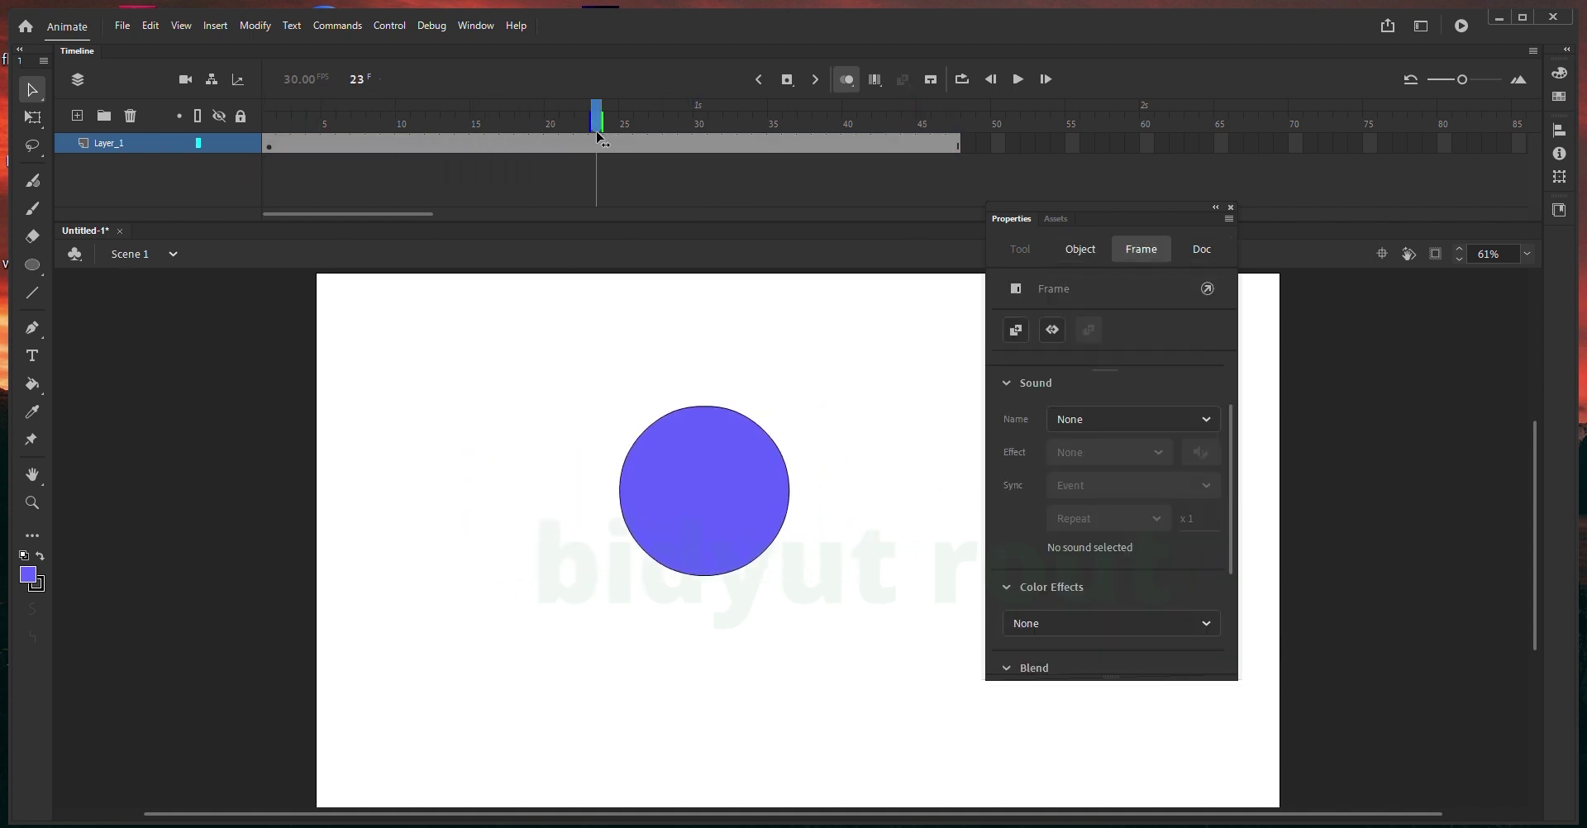
key(Return)
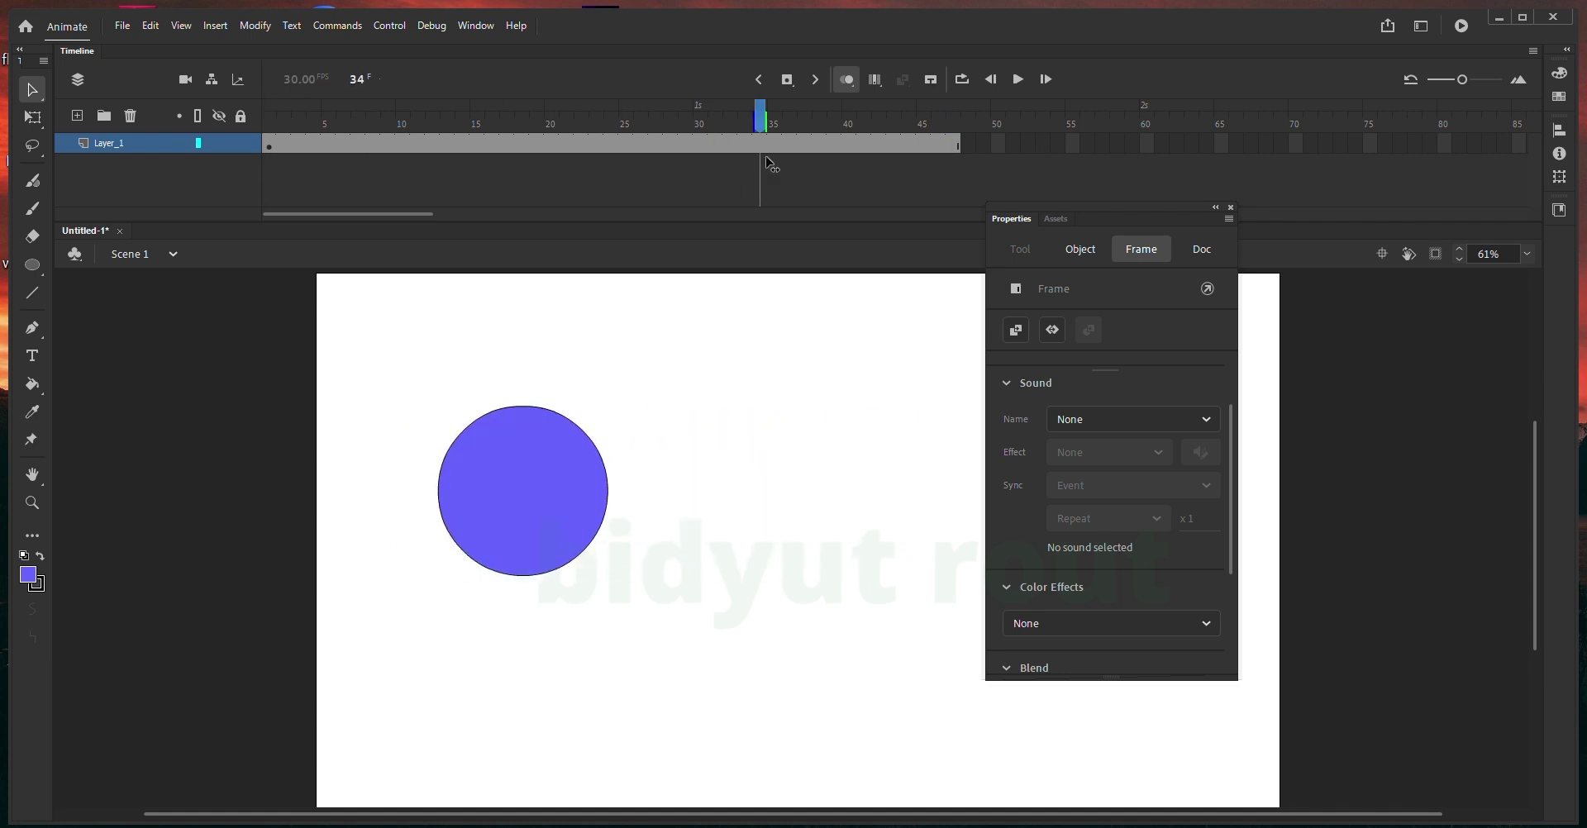
- Move the circle toward the left edge of the stage and set its looping option to Loop at frame 13
drag(756, 395, 513, 517)
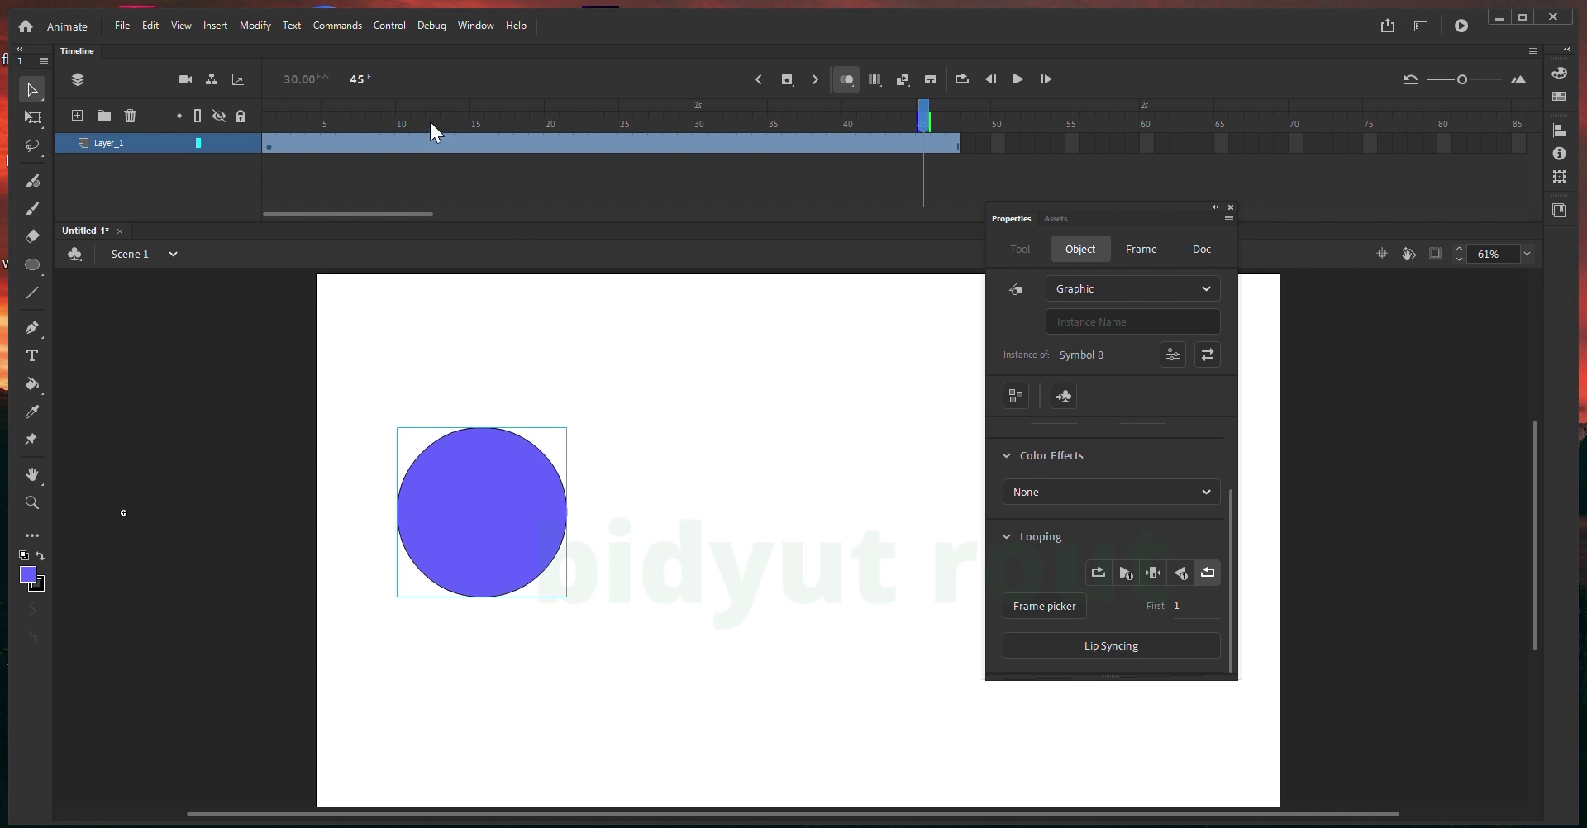
mouse_move(431, 124)
mouse_down()
mouse_move(269, 124)
mouse_move(447, 124)
mouse_up()
click(447, 372)
click(435, 569)
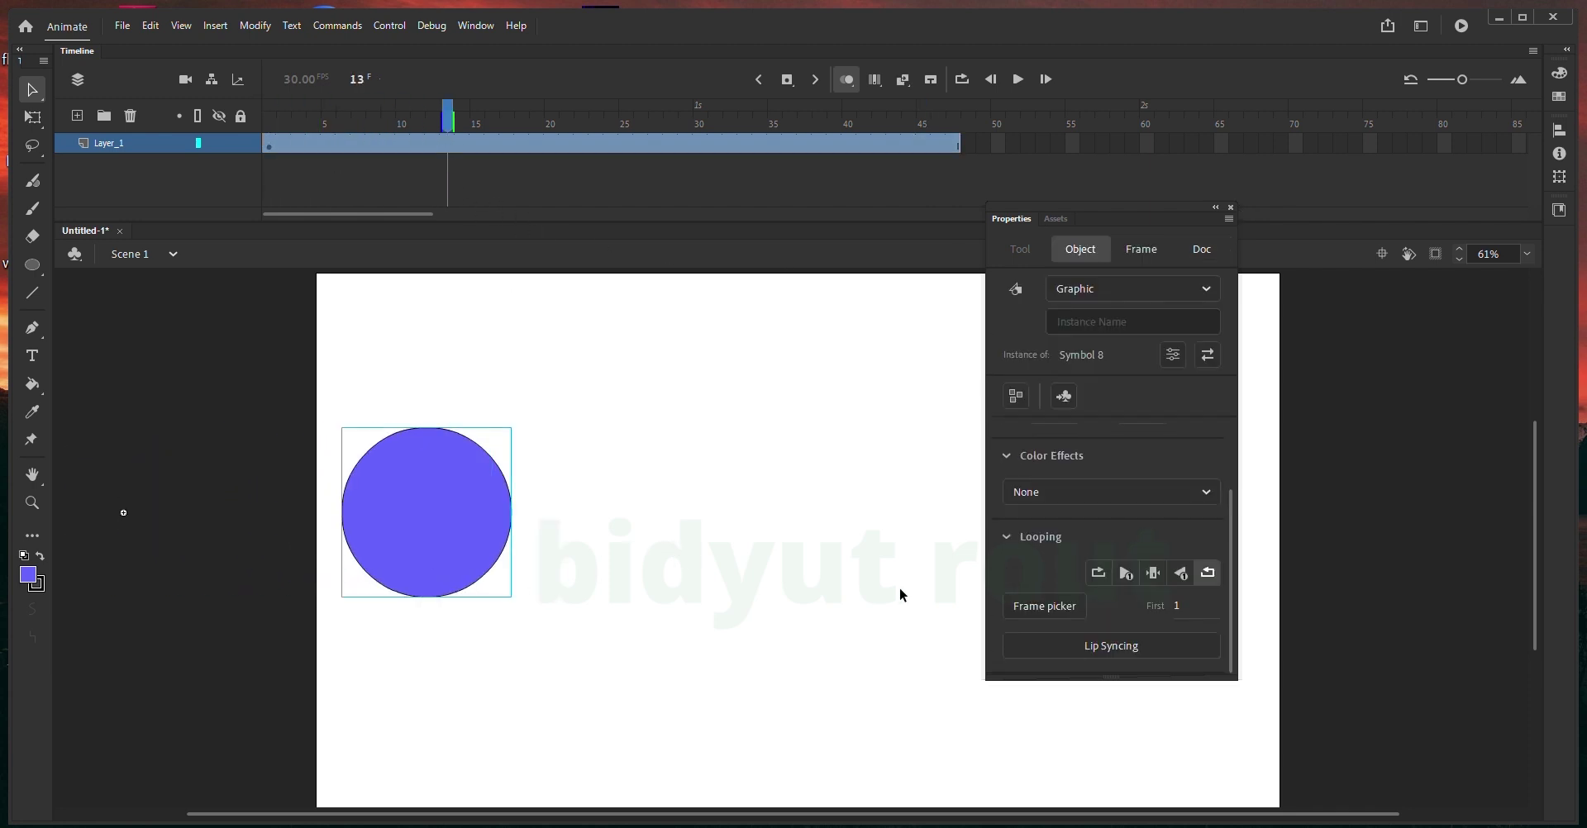
click(1098, 574)
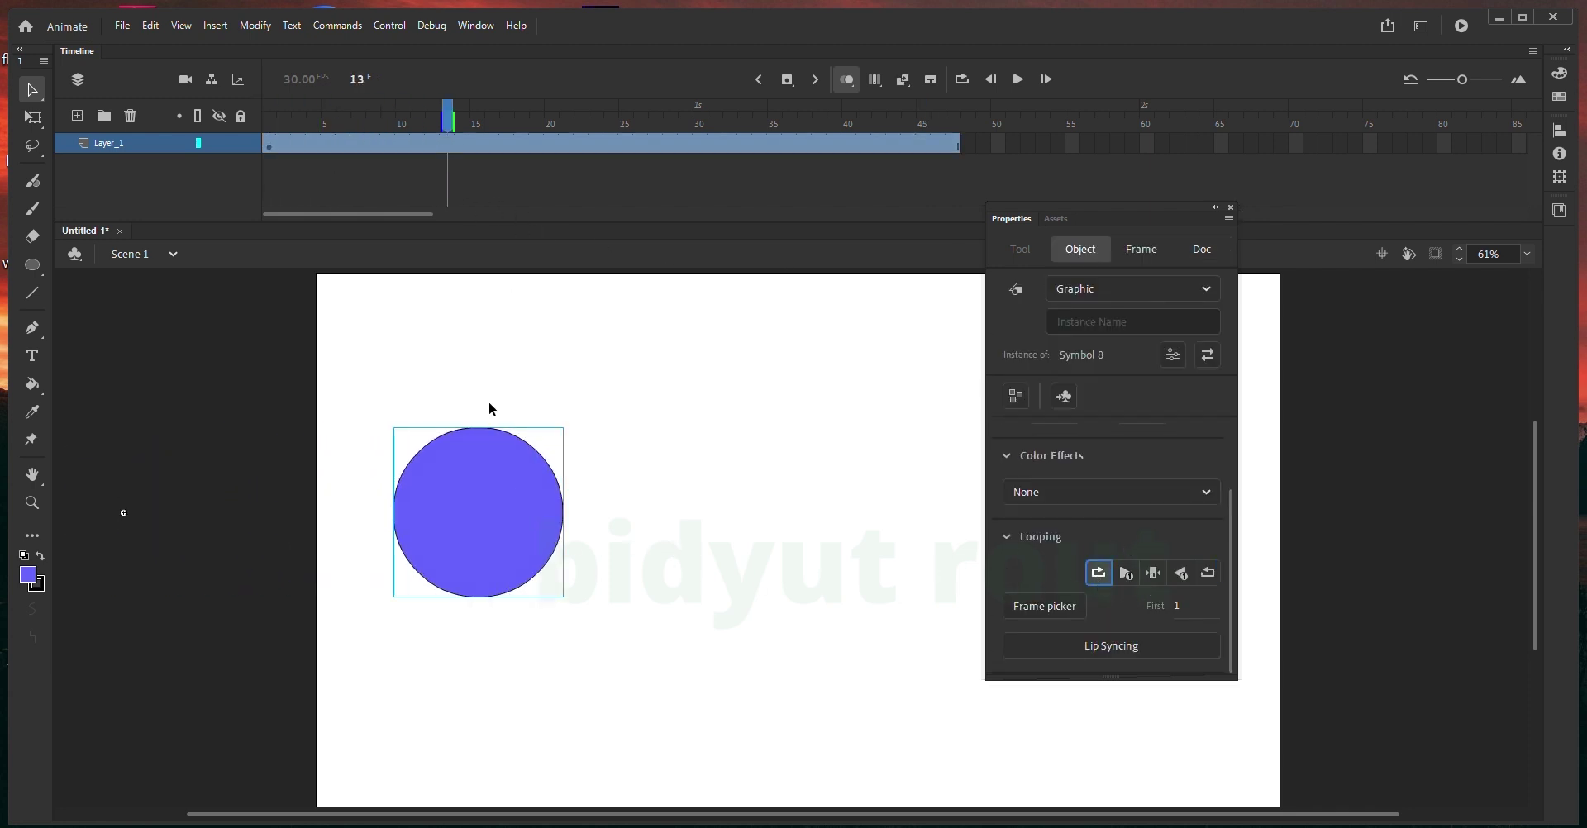
- Move the circle back to the right at frame 1 and enlarge it uniformly with Free Transform
drag(445, 124, 269, 124)
drag(135, 531, 556, 576)
key(q)
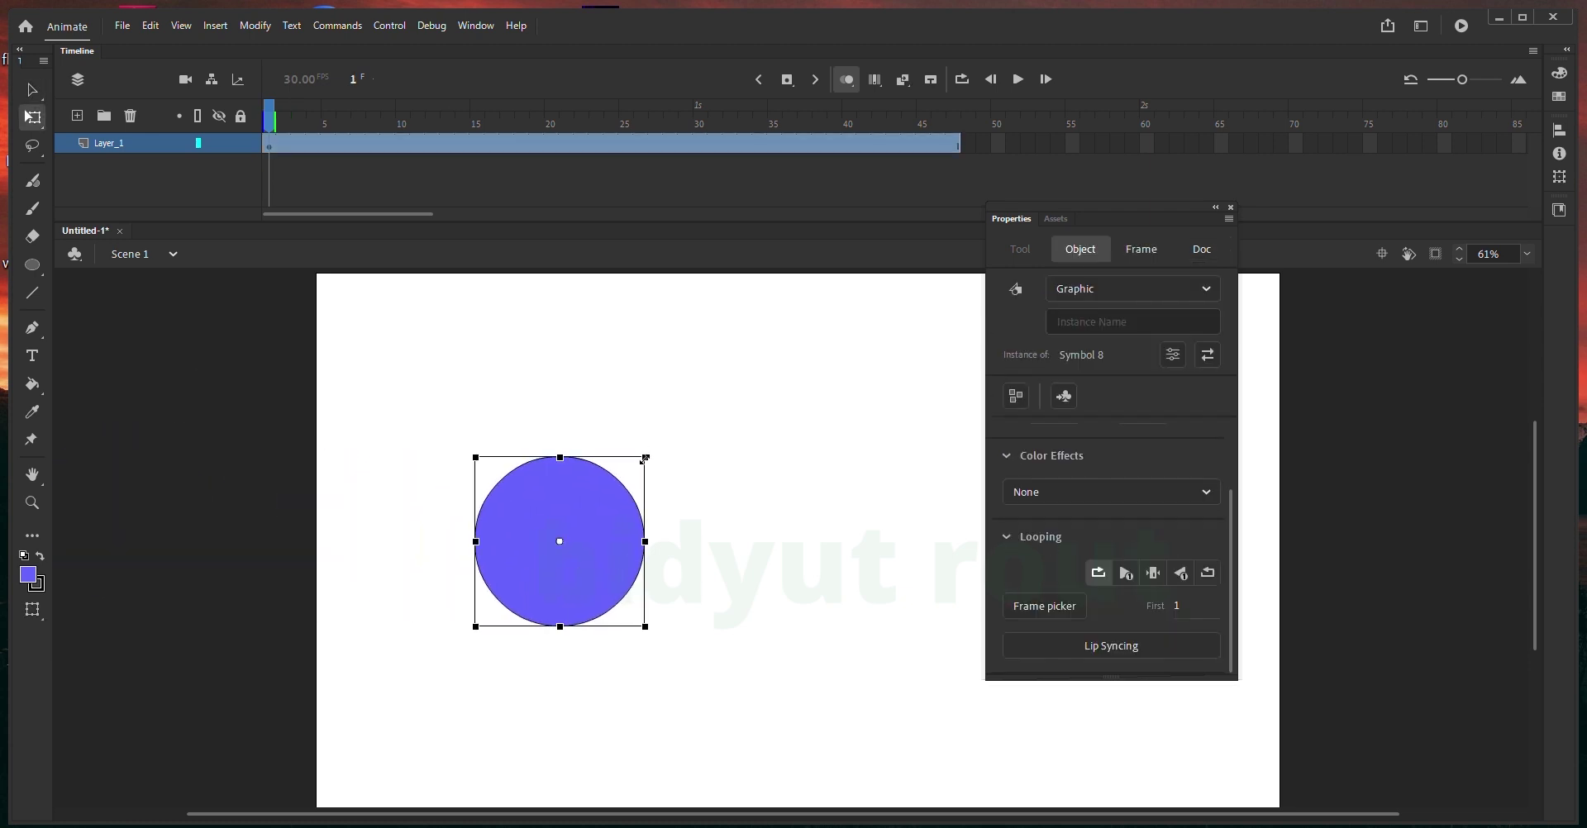
drag(645, 459, 703, 422)
key(ctrl+z)
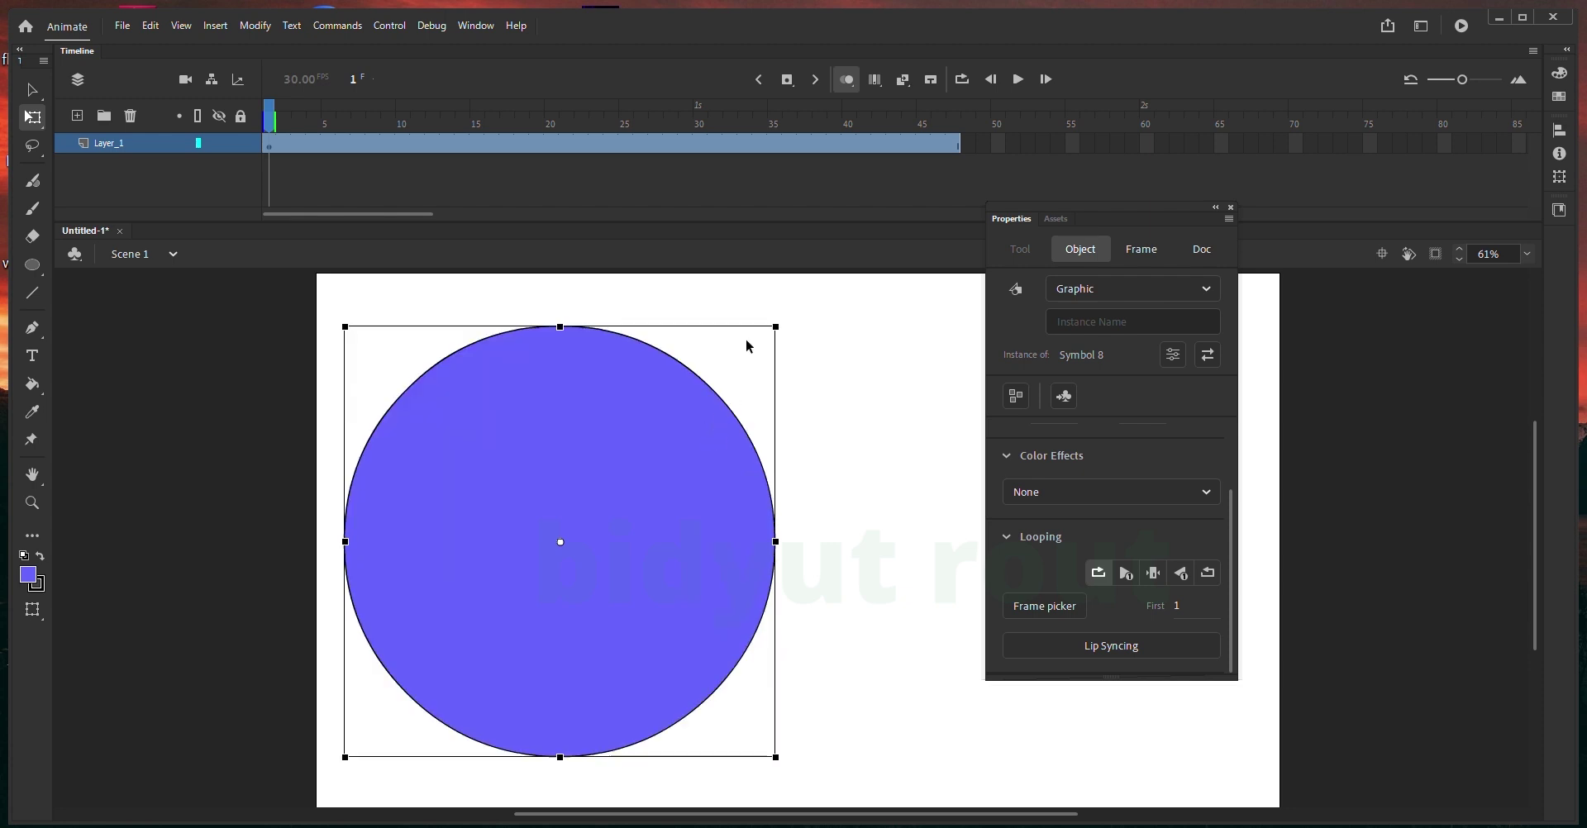
- Scale the circle down slightly, try a small rotation and undo it, leaving the circle selected
drag(774, 325, 815, 337)
click(807, 432)
click(686, 526)
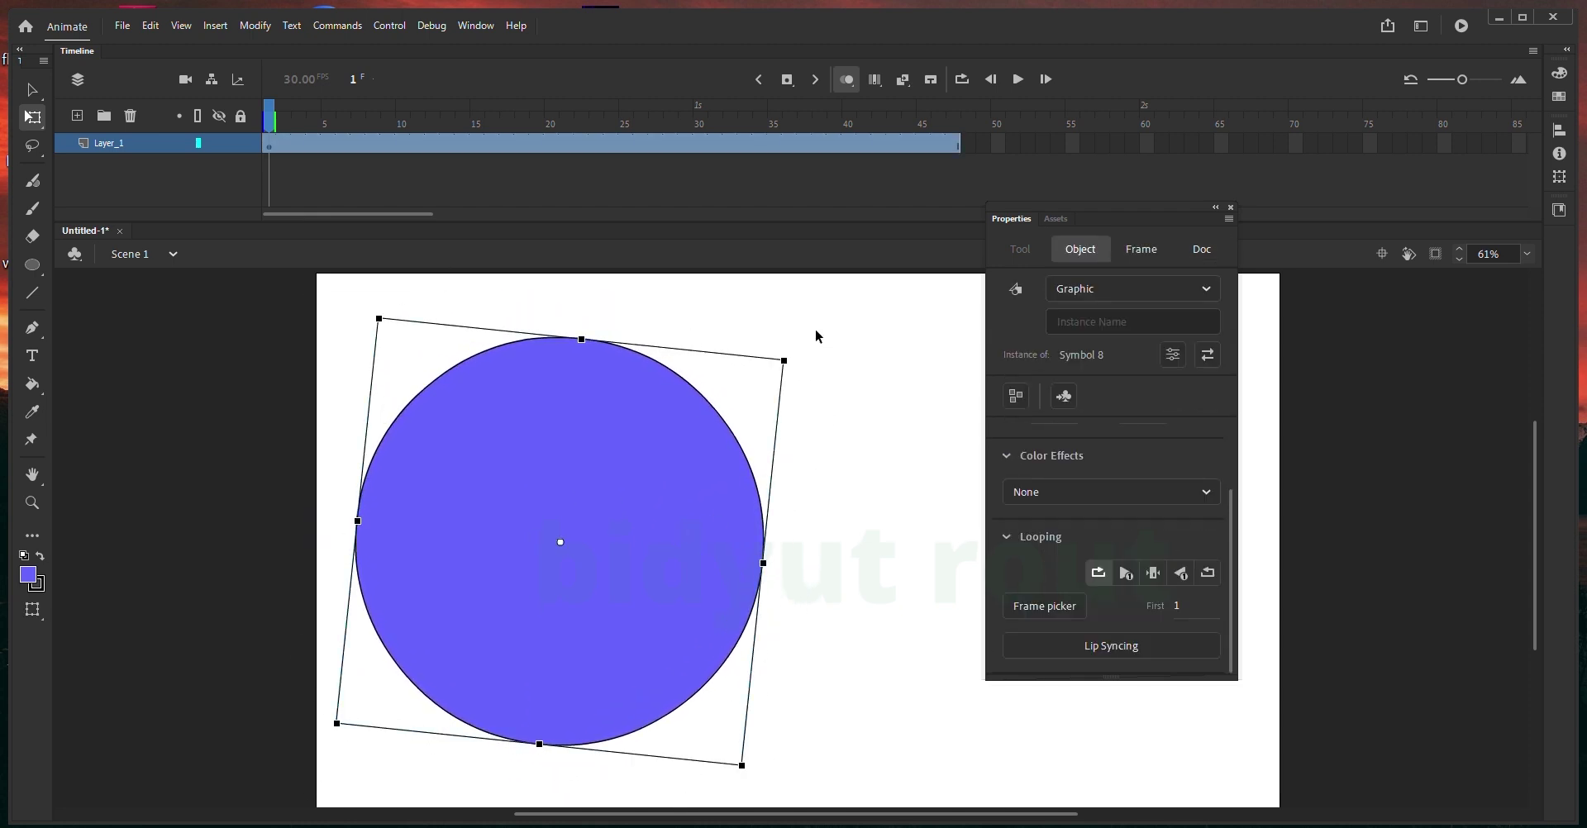
key(ctrl+z)
click(926, 456)
key(v)
click(754, 554)
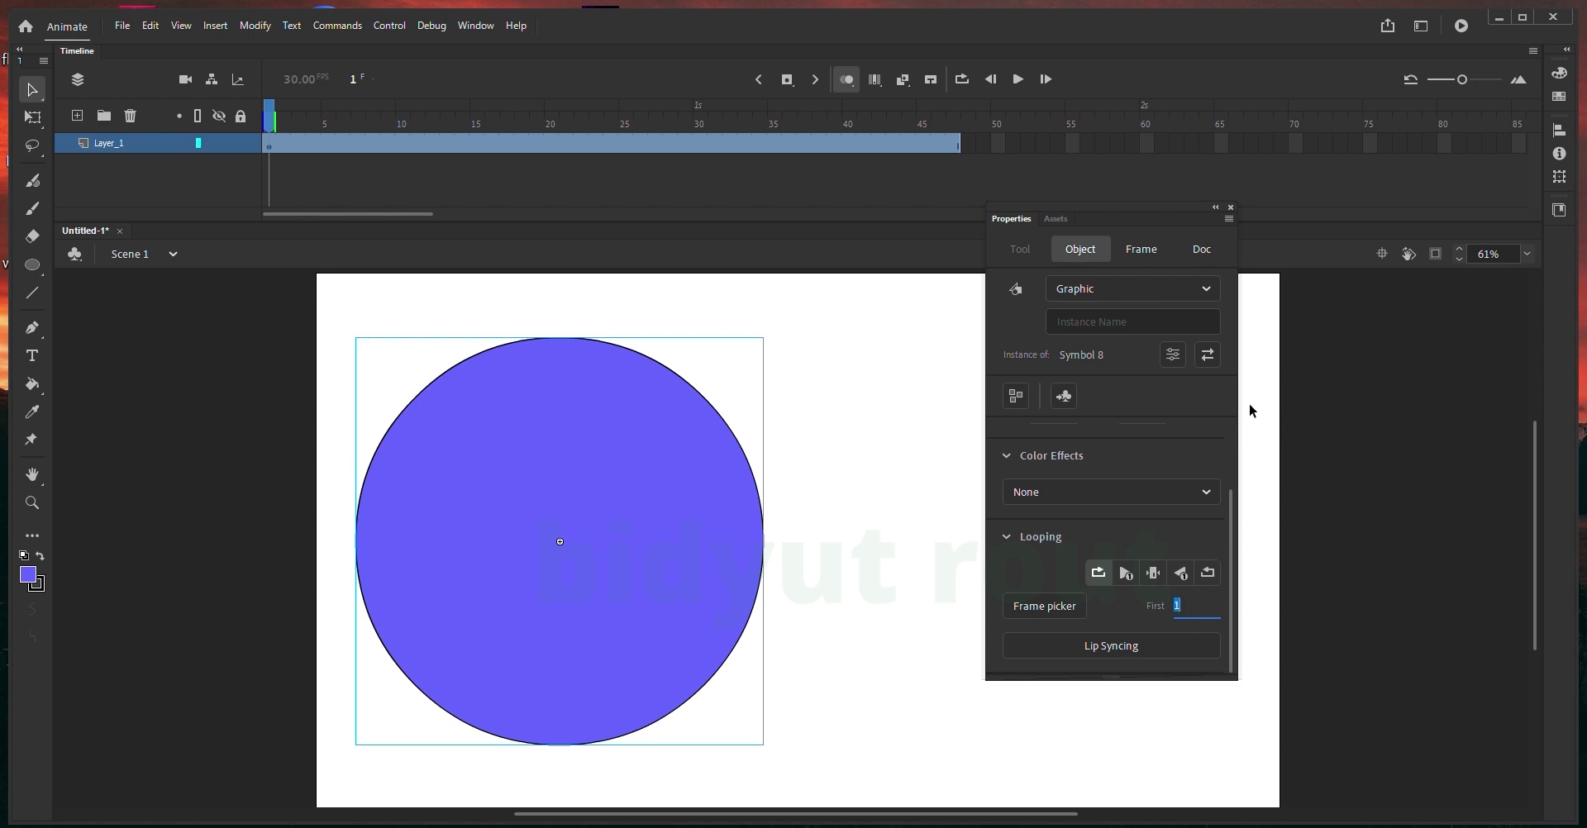
- Nudge the circle slightly right and darken it to black with a Brightness color effect
click(1174, 491)
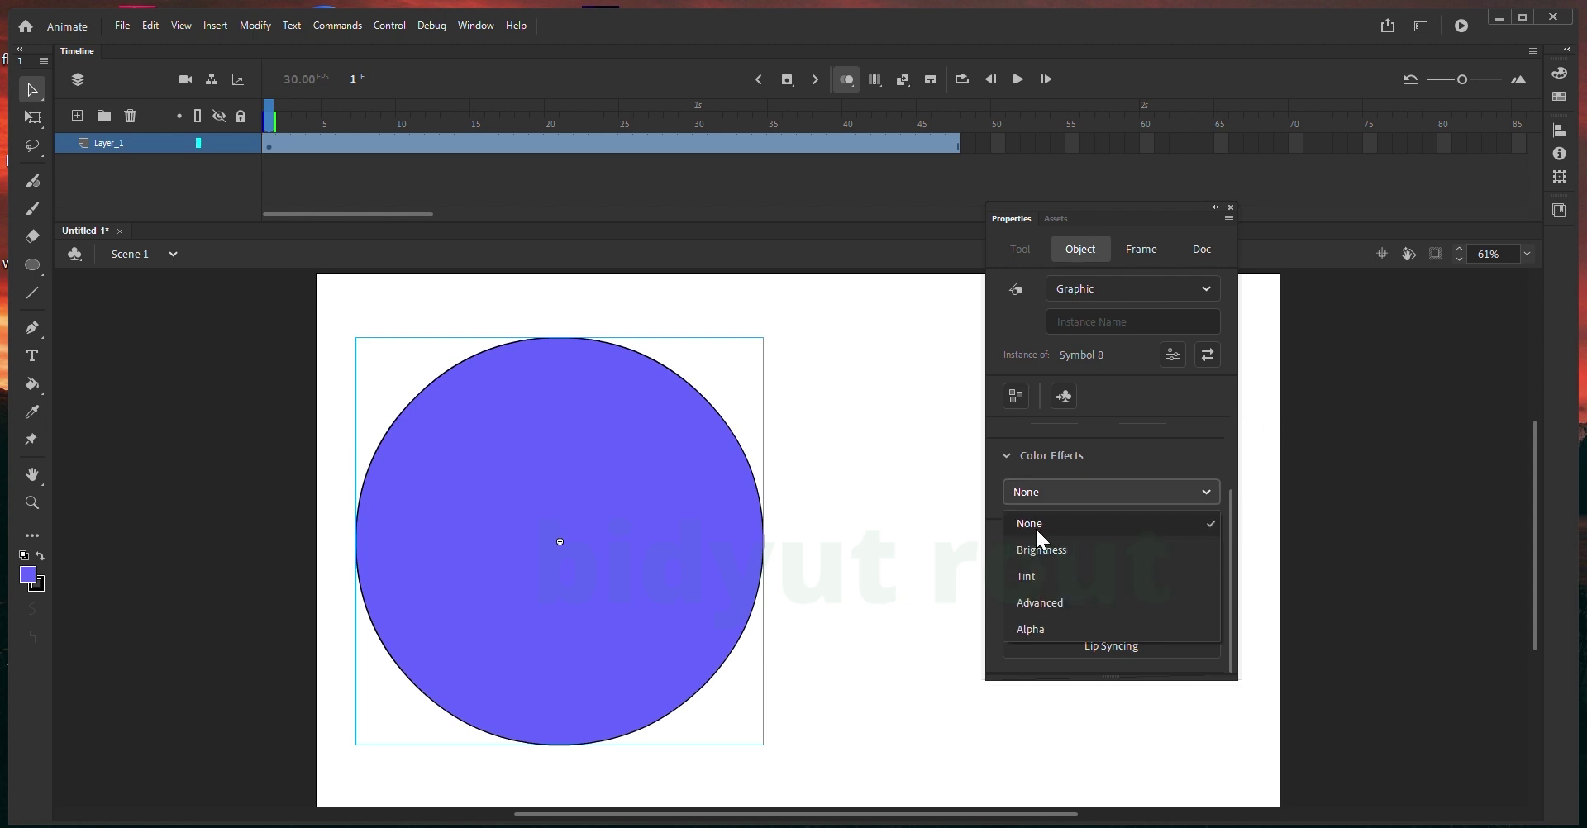
click(780, 426)
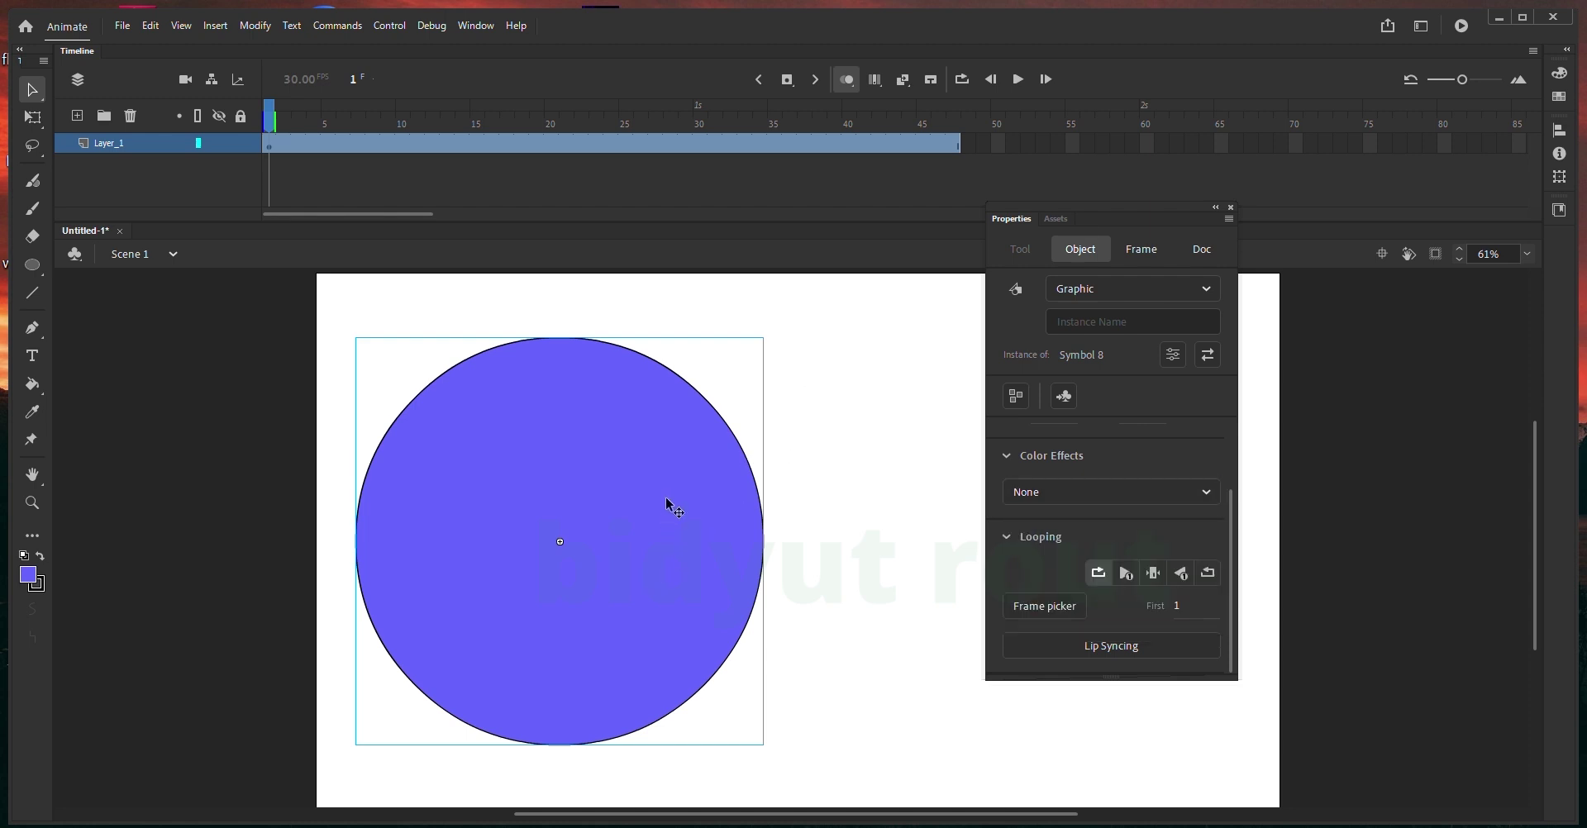
key(shift+Right)
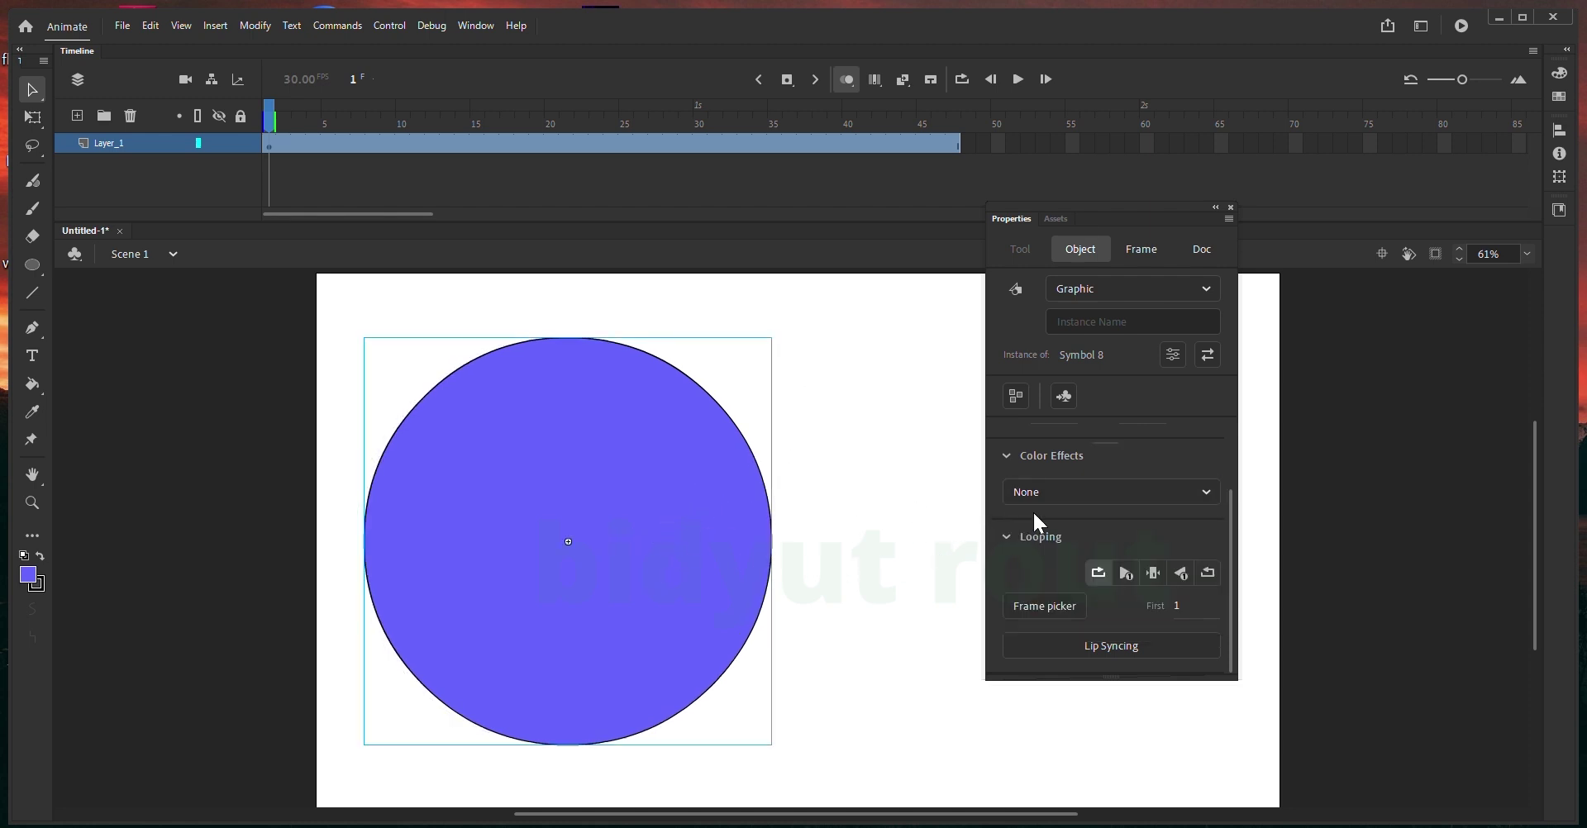
click(1073, 496)
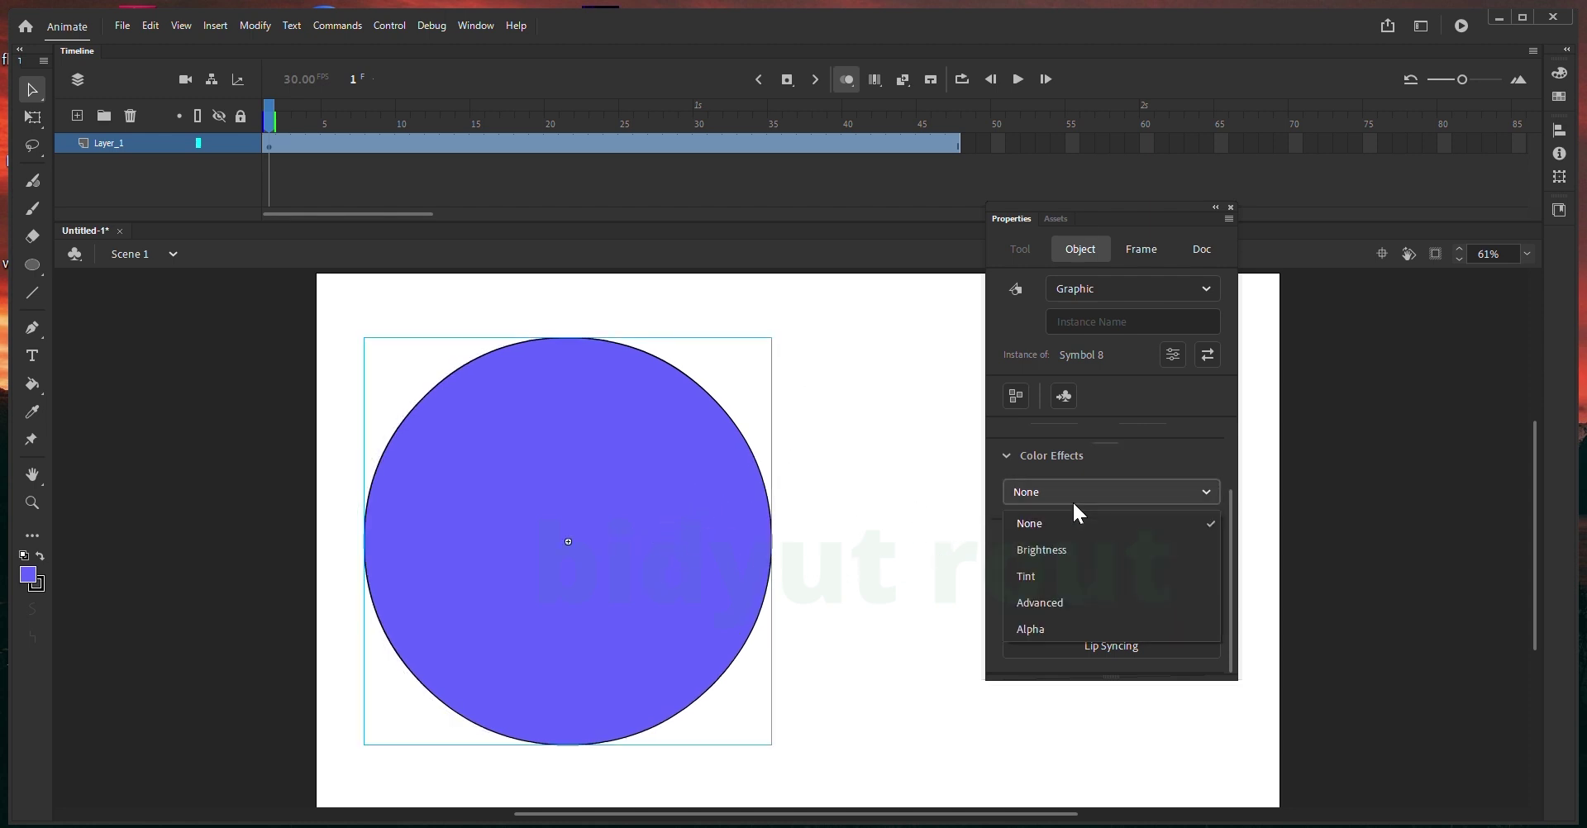
click(1055, 548)
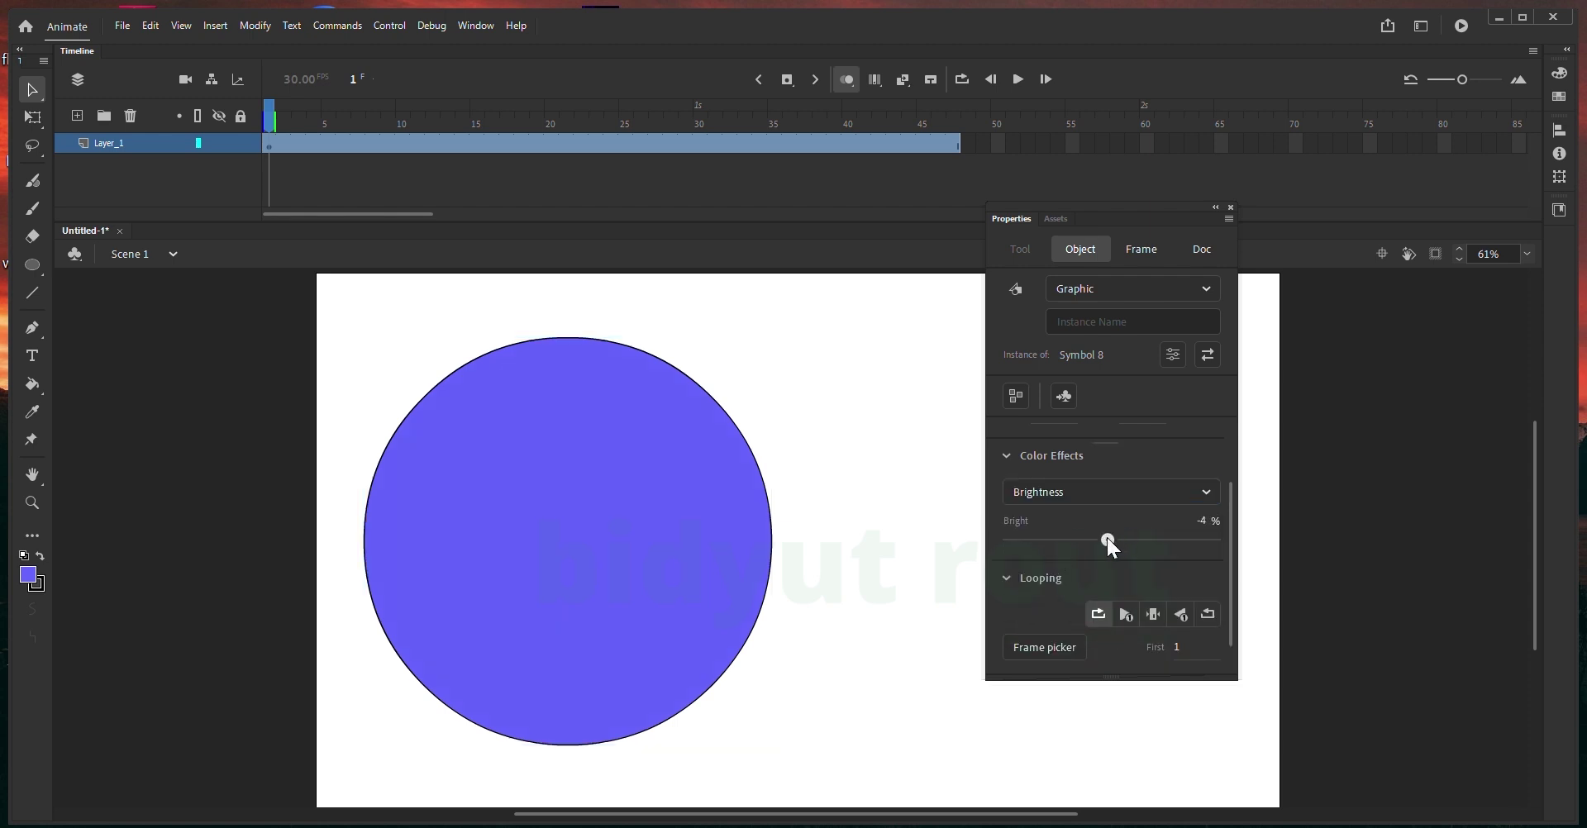
drag(1113, 540, 998, 554)
click(872, 485)
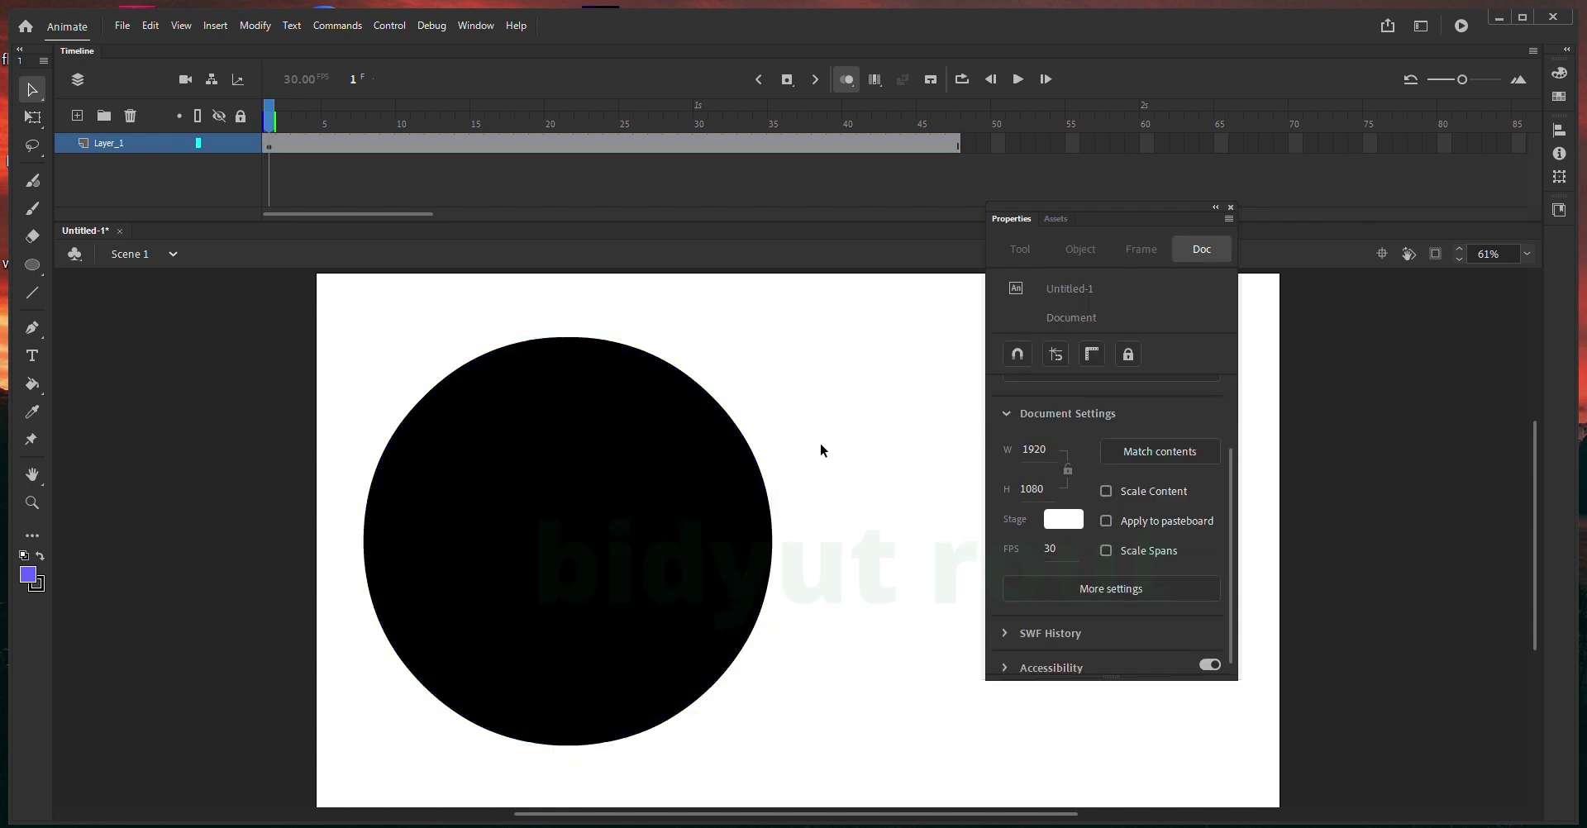
- Create a classic tween on Layer_1's frame span and scrub to frame 4 to preview it
click(508, 366)
click(379, 151)
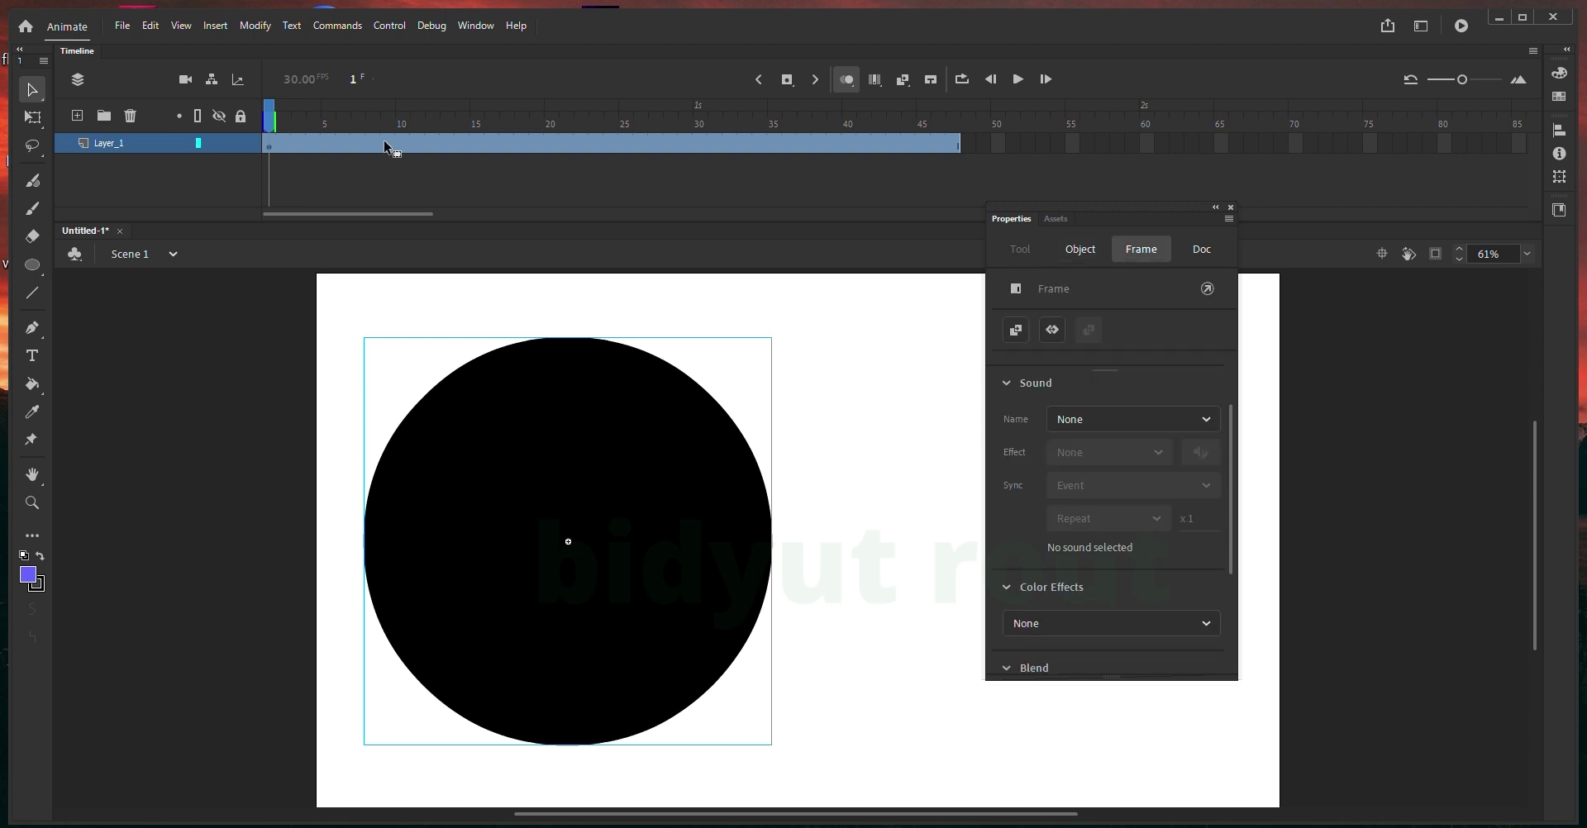
right_click(384, 142)
click(468, 69)
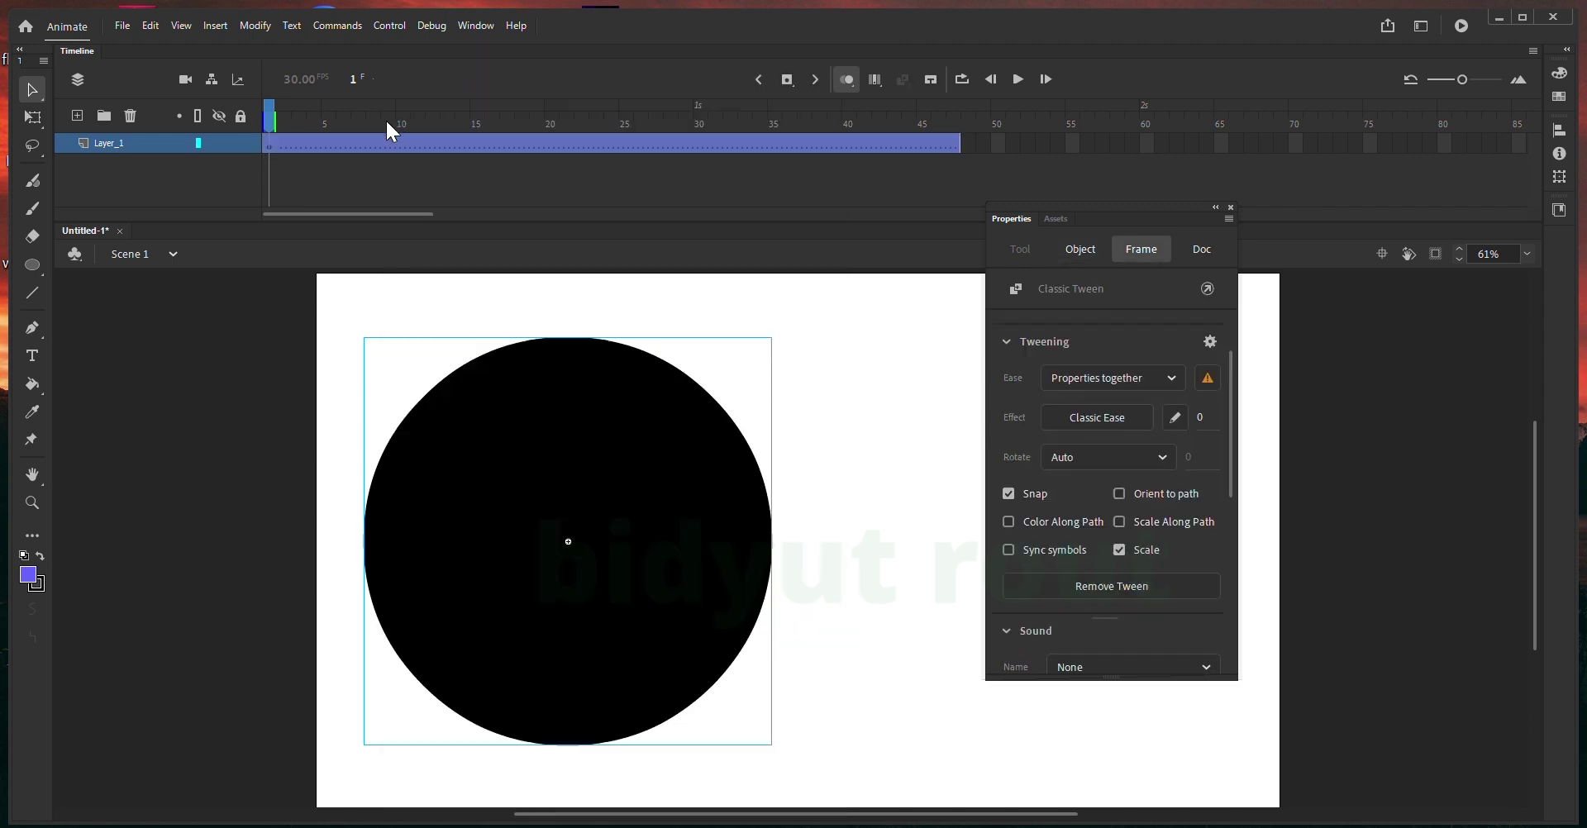
mouse_move(296, 119)
mouse_down()
mouse_move(458, 126)
mouse_move(314, 124)
mouse_up()
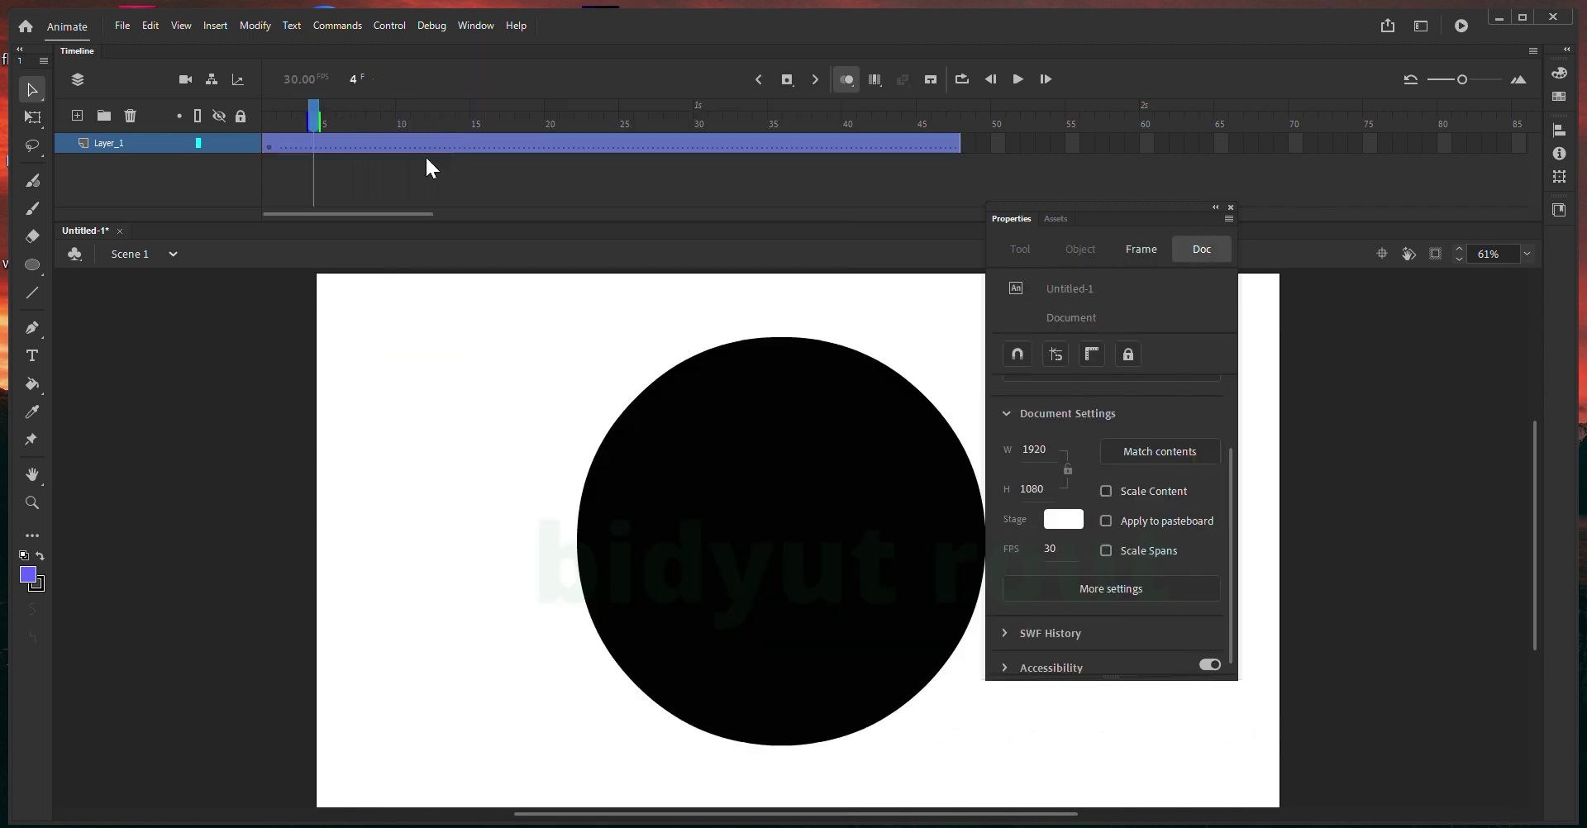
- Set the circle instance's looping at frame 1 to play a single frame of the graphic
click(266, 143)
click(686, 514)
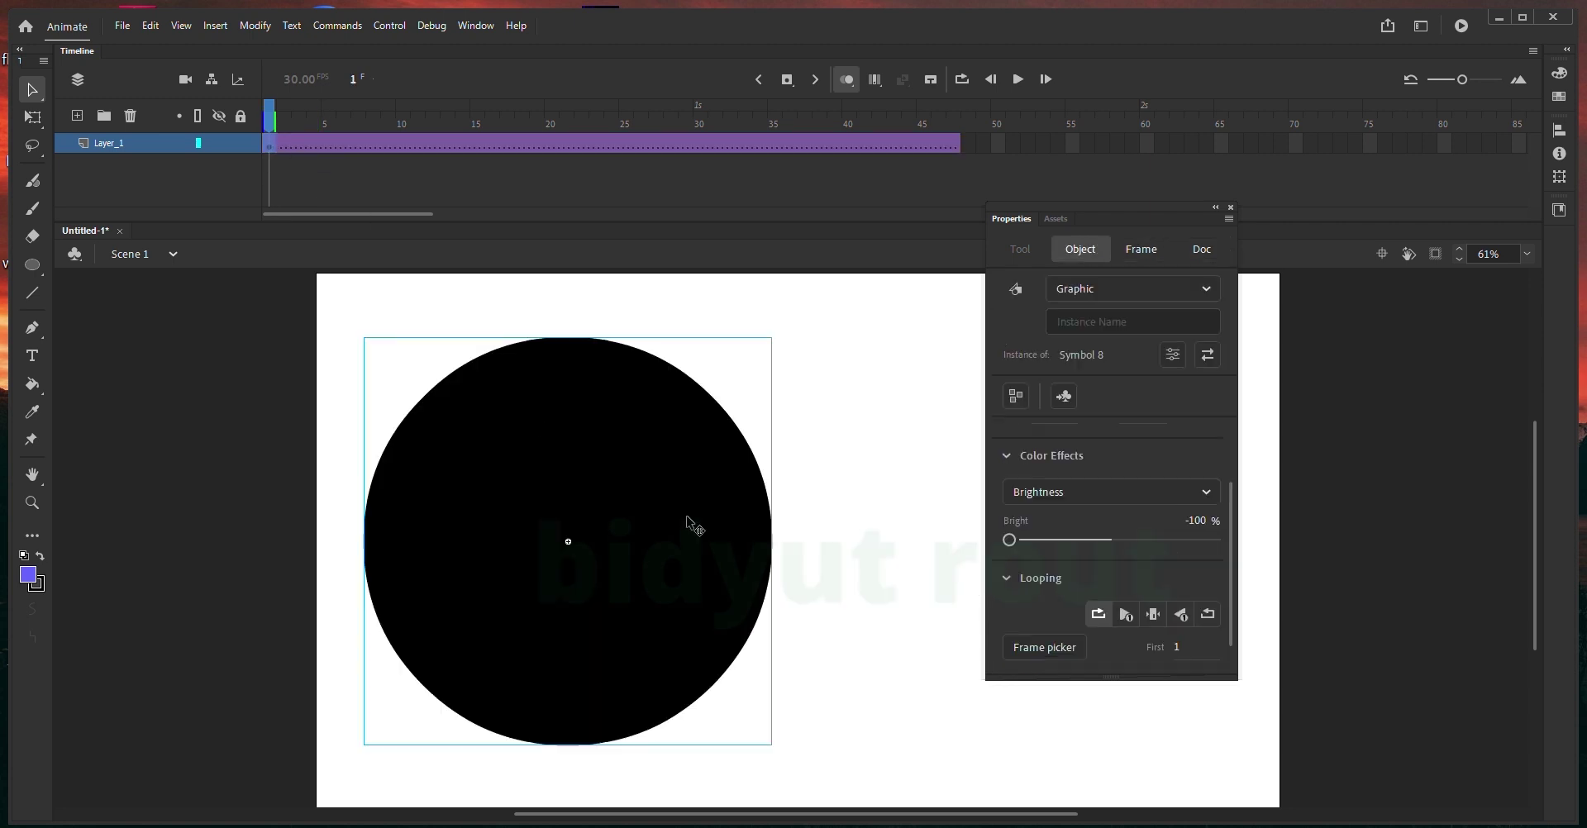
click(1153, 614)
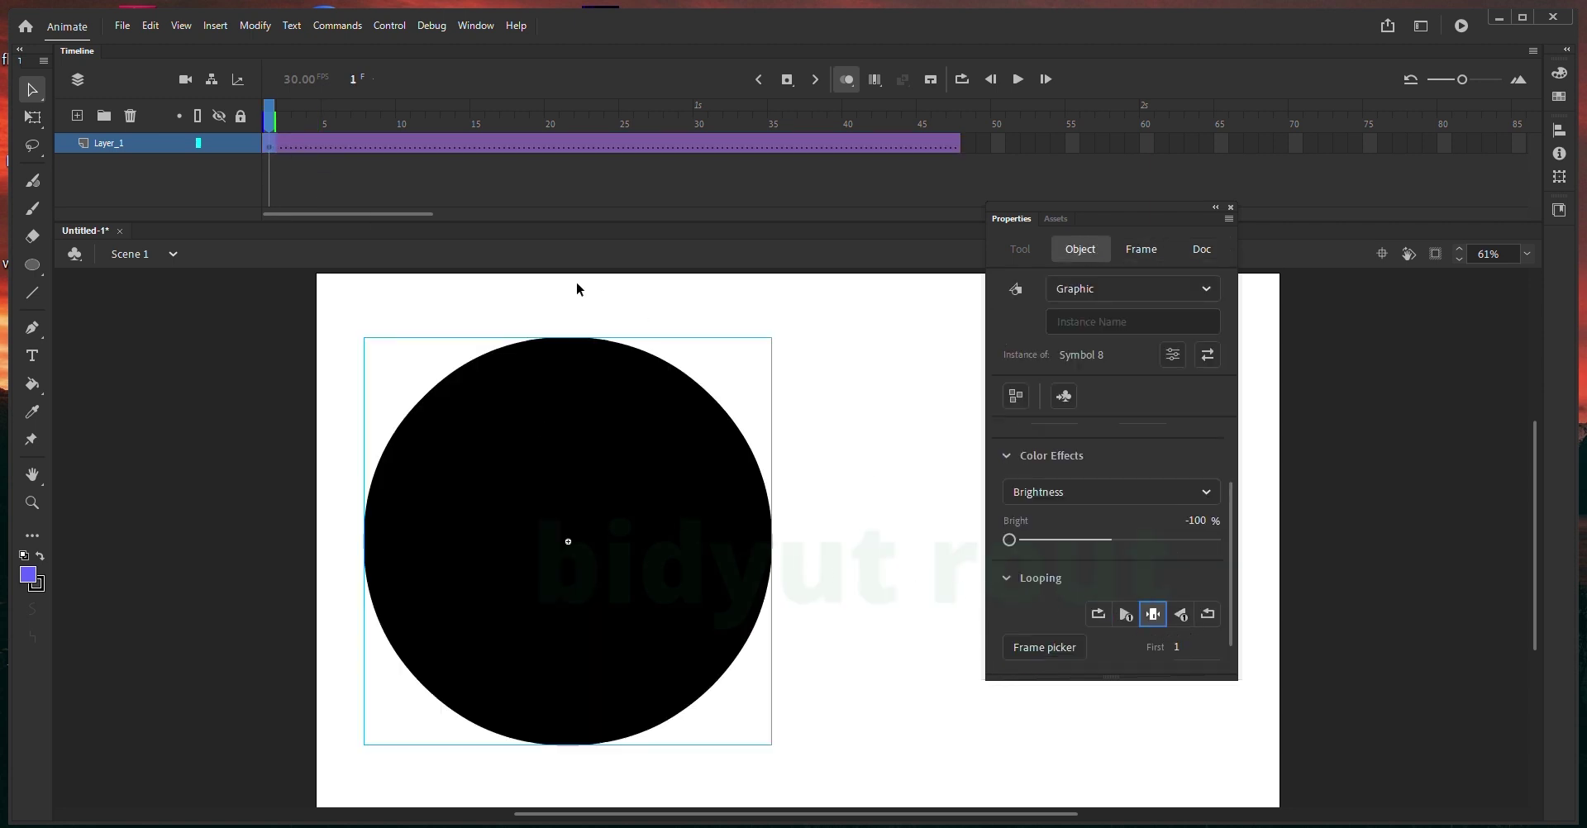
- Insert a keyframe at frame 20, set the circle's brightness there to 18%, and scrub to frame 26
drag(328, 124, 547, 131)
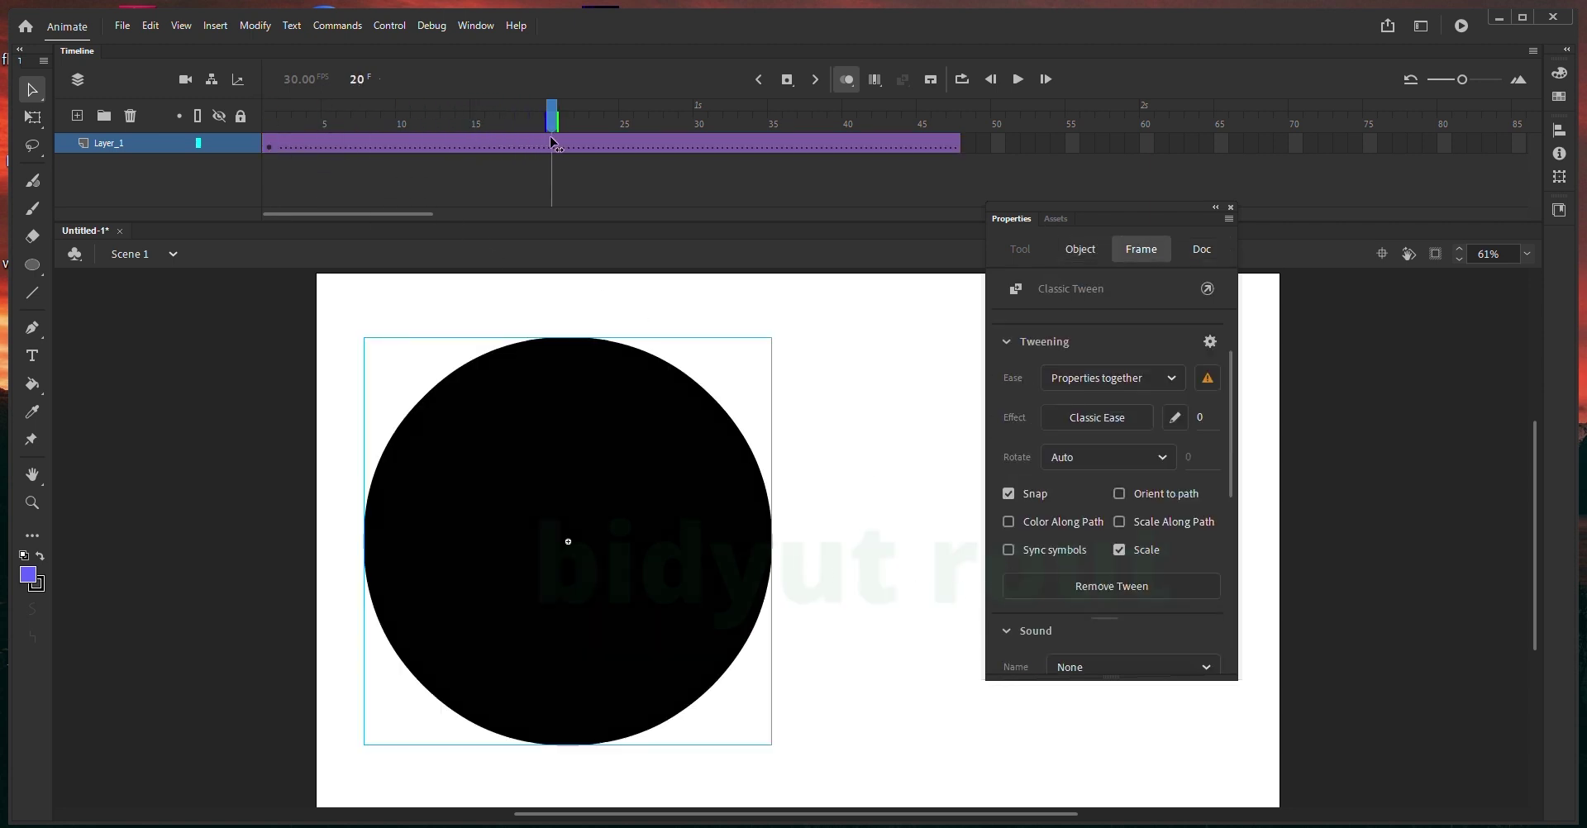
key(F6)
click(723, 529)
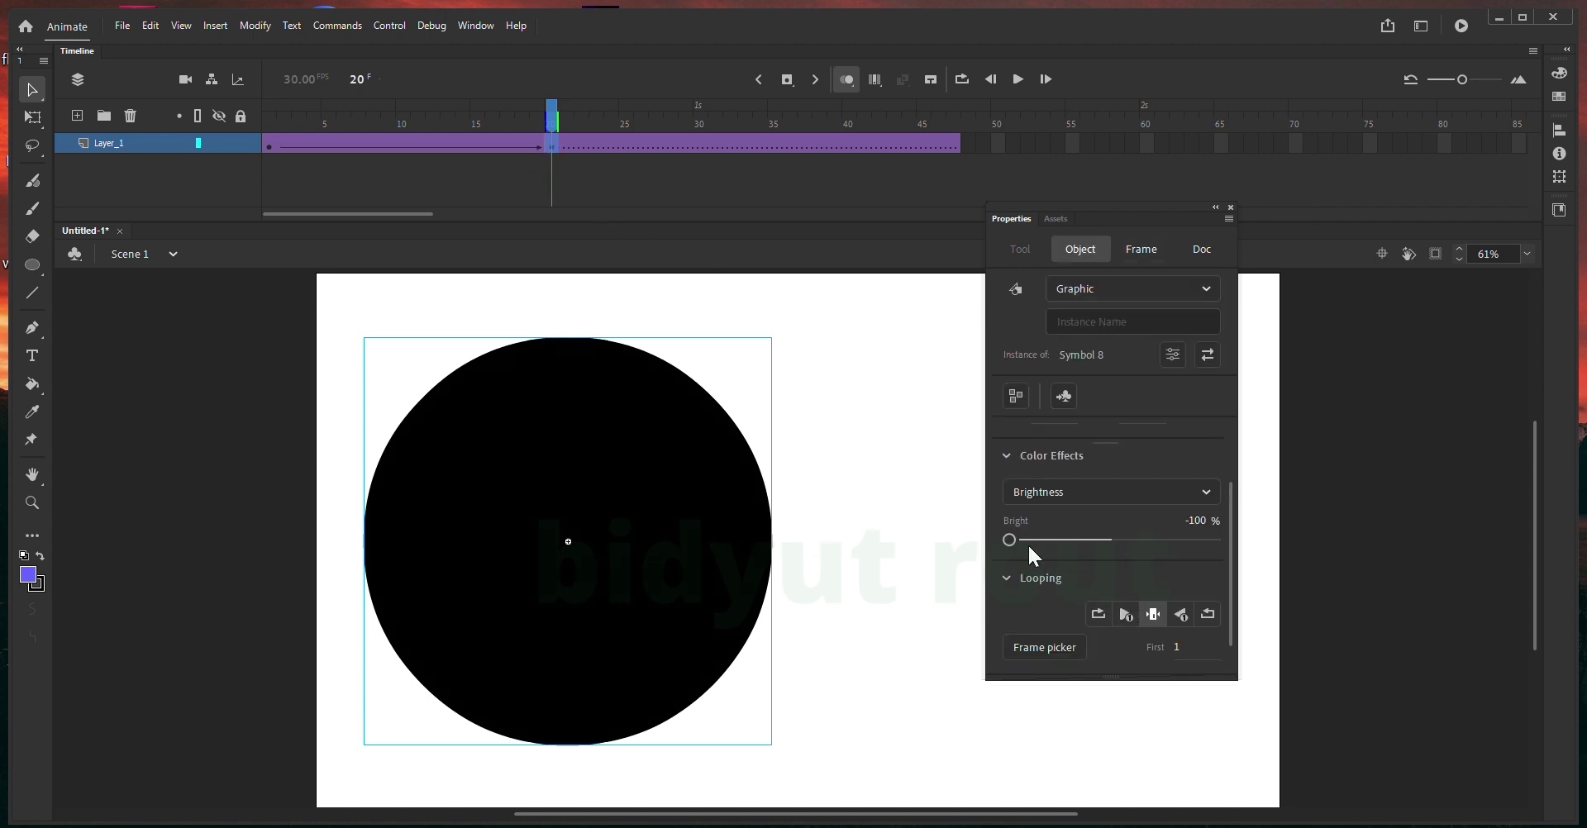
drag(1018, 534, 1125, 542)
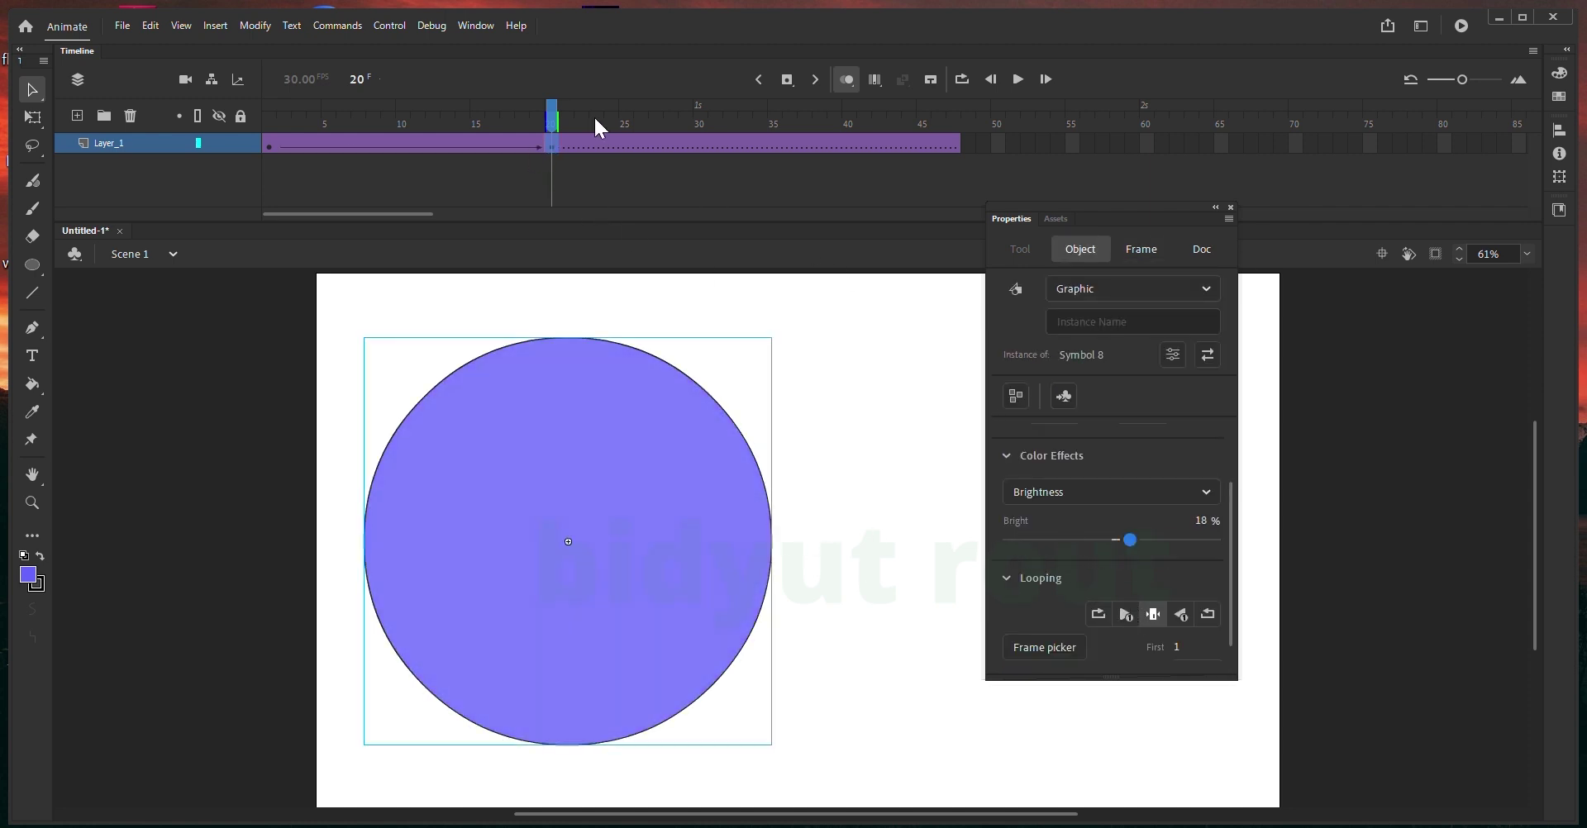
drag(545, 116, 626, 251)
click(339, 193)
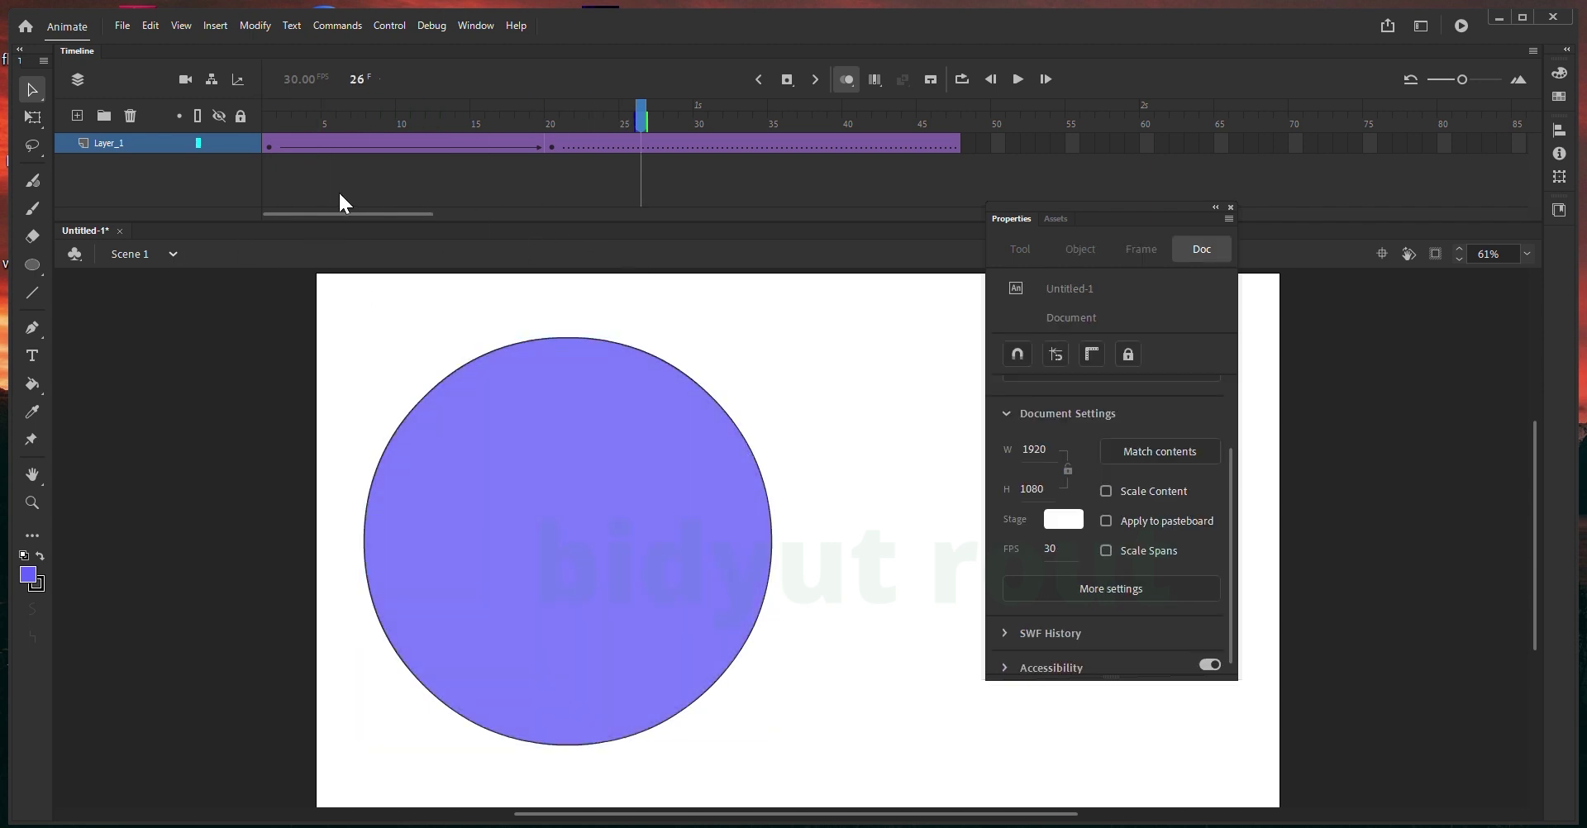
- Copy the black circle's frame 1 keyframe to frame 40 on Layer_1
click(279, 147)
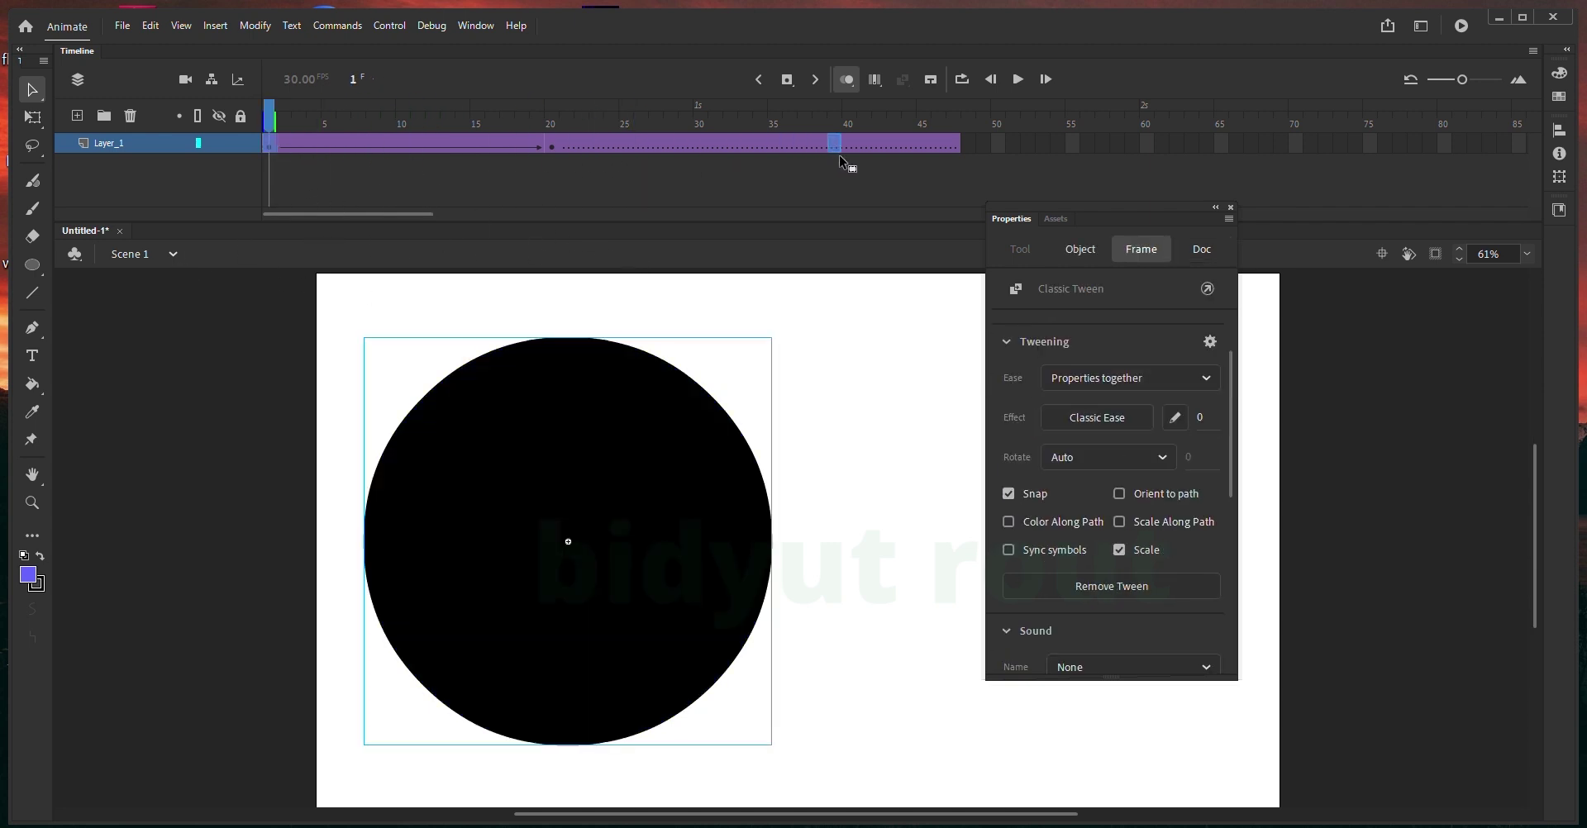
click(846, 144)
key(F6)
drag(807, 104, 279, 166)
click(275, 163)
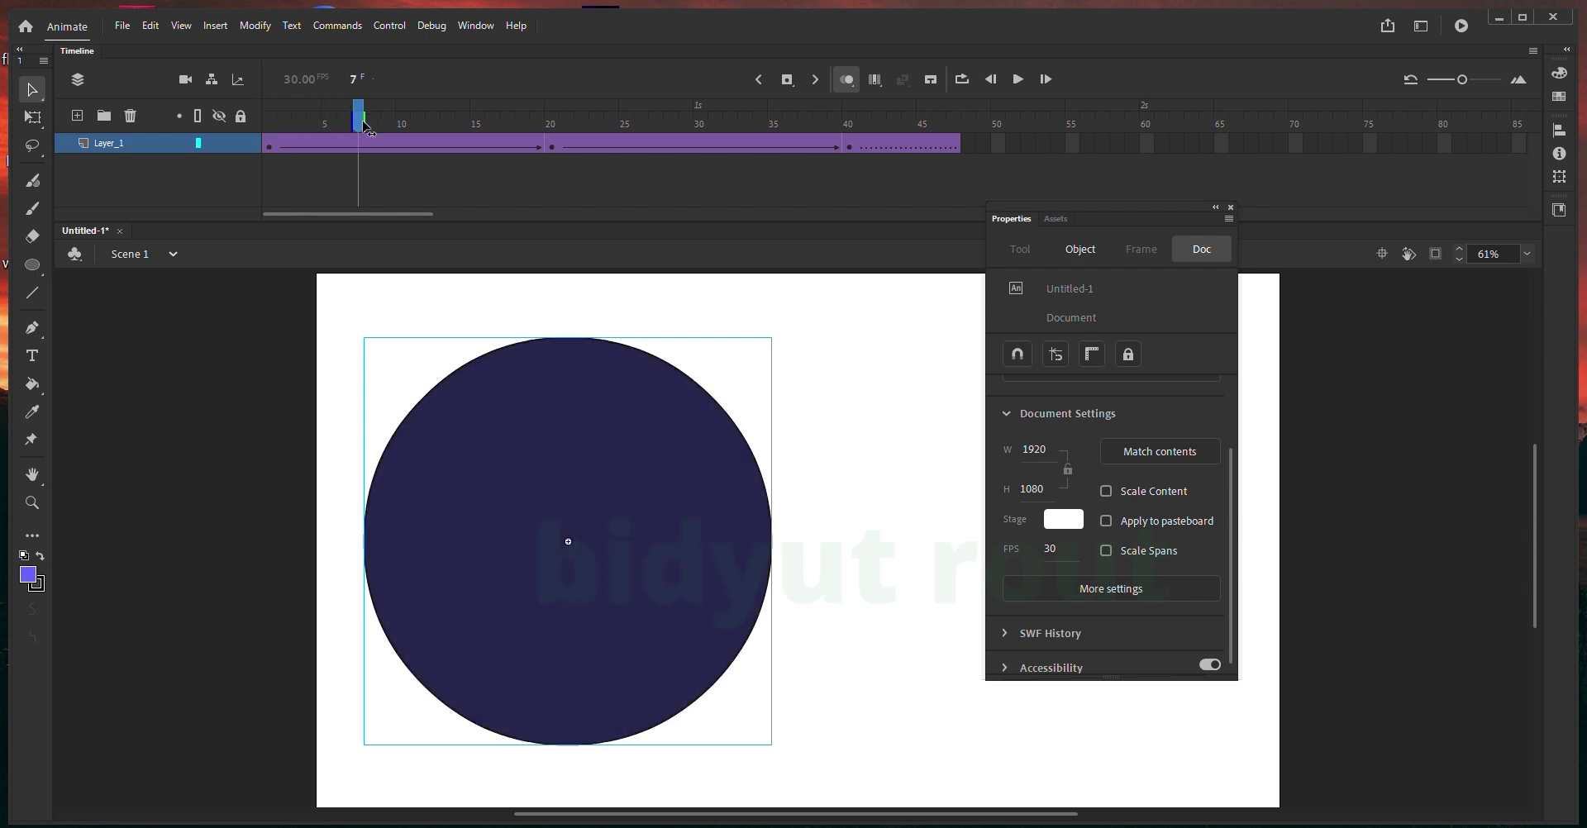
- Preview the brightness tween by scrubbing the timeline and testing the movie, closing the test window when done
drag(365, 126, 523, 243)
drag(436, 221, 916, 184)
key(ctrl+Return)
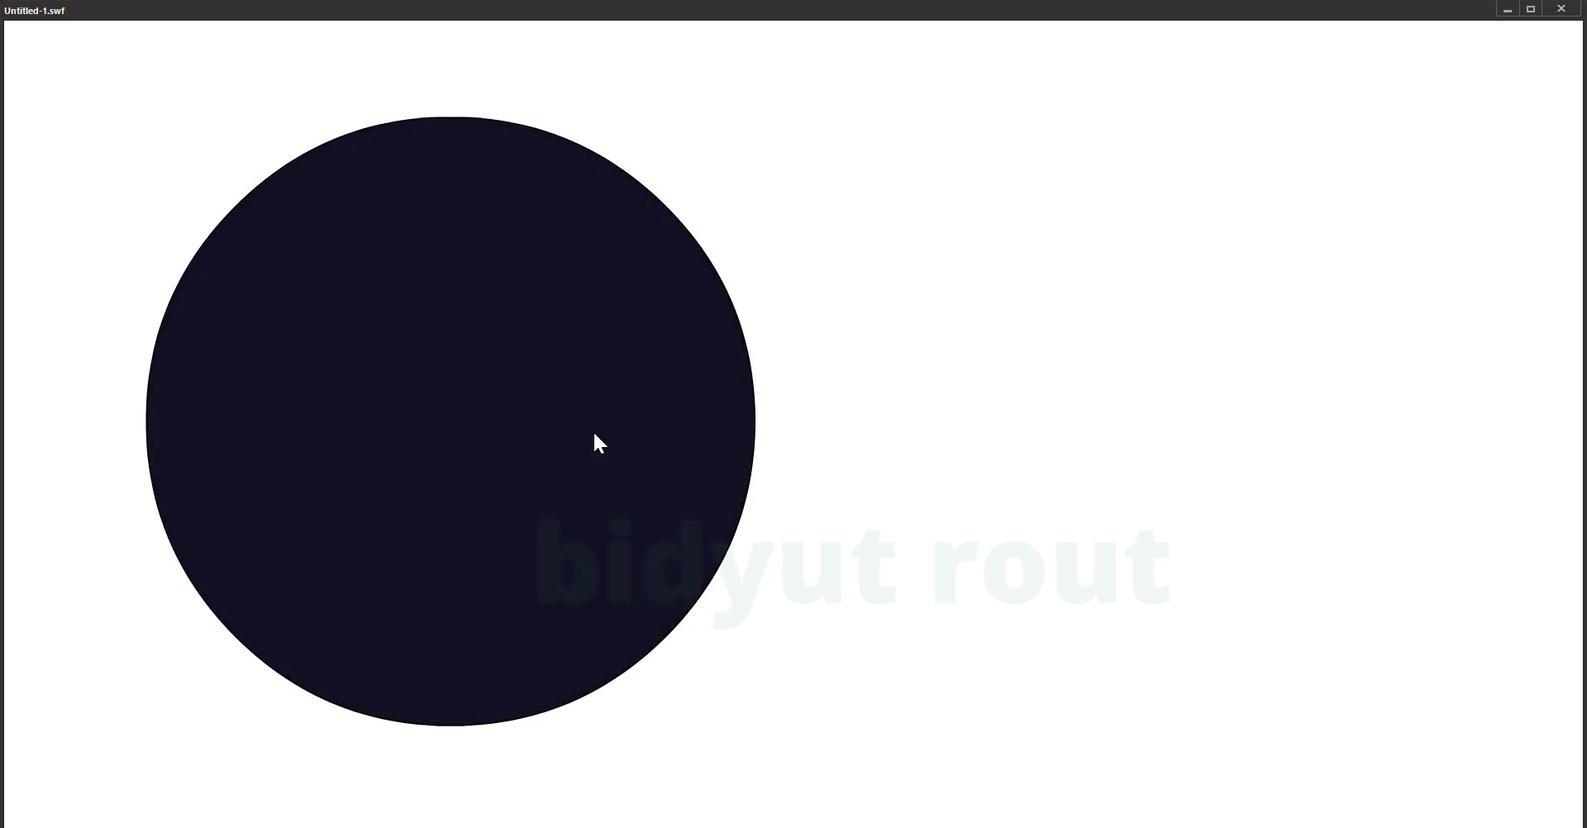
click(1561, 9)
scroll(843, 500, up, 2)
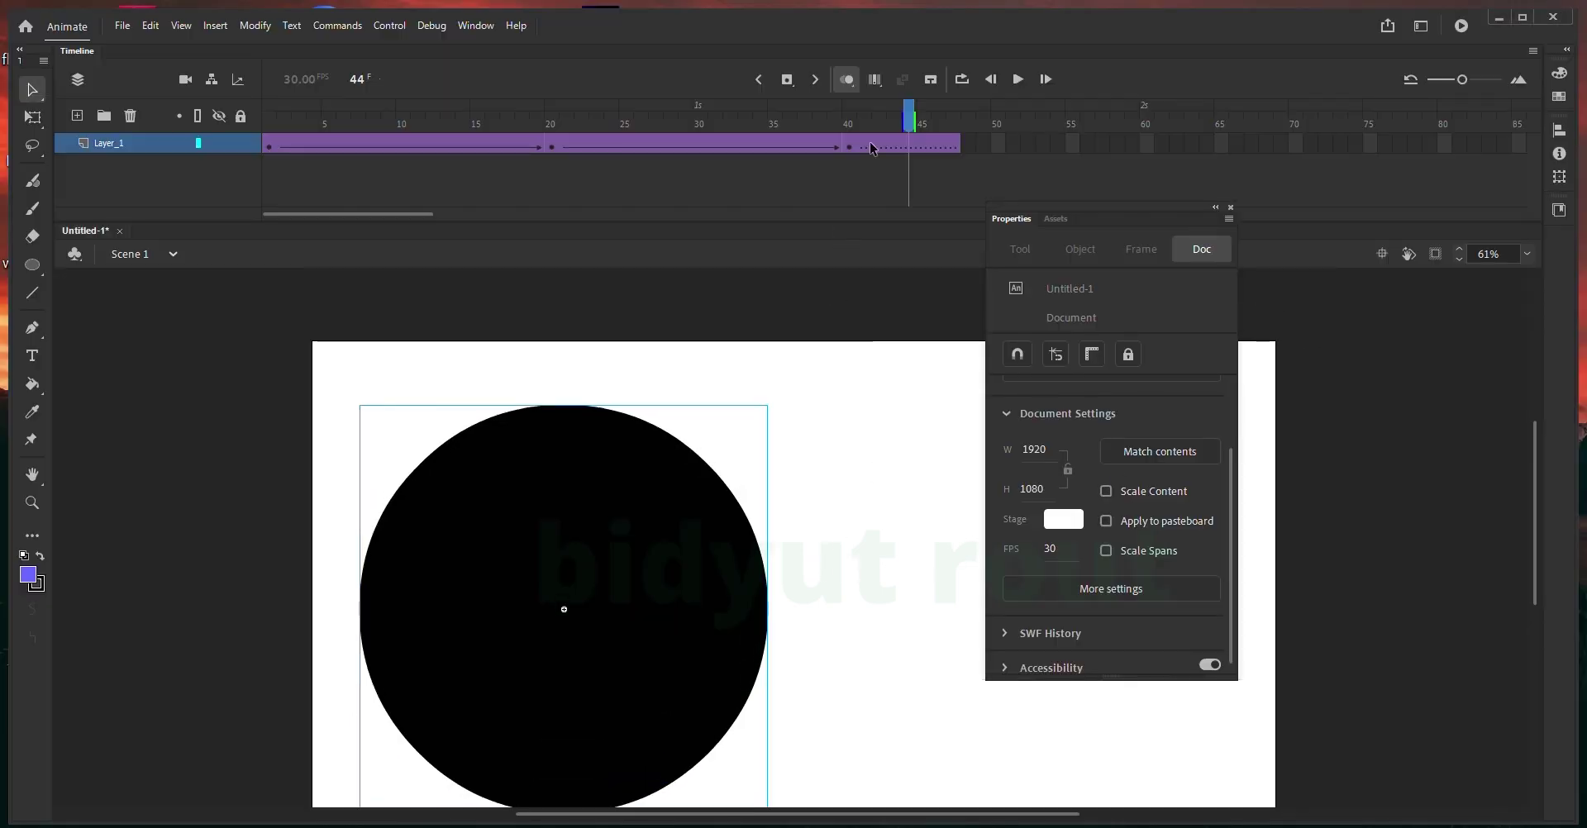
- Set the circle's color effect to None at the frame 20 keyframe
drag(870, 141, 529, 262)
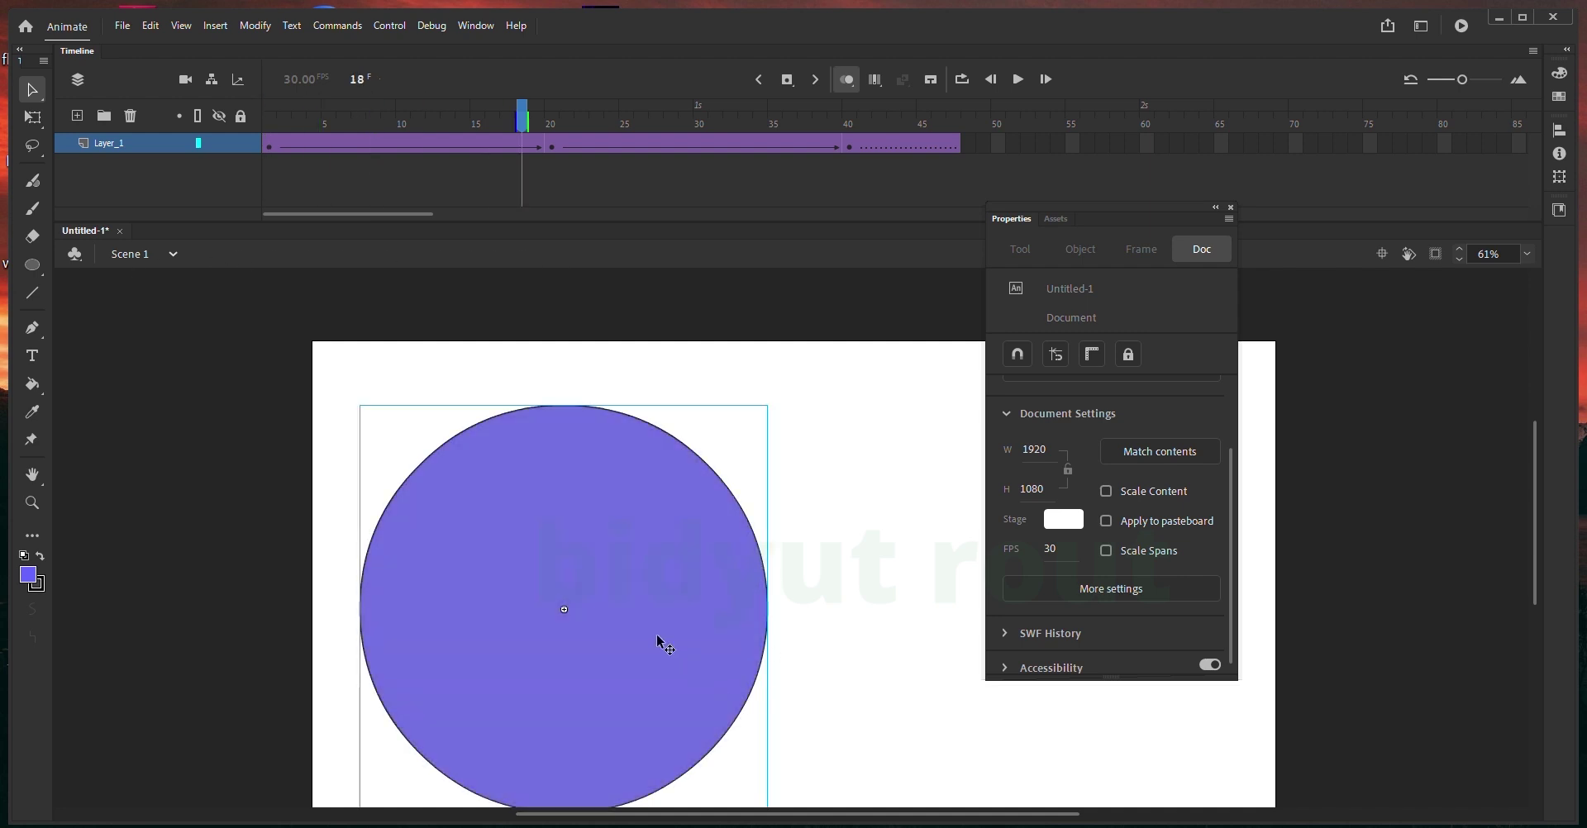
drag(534, 176, 551, 151)
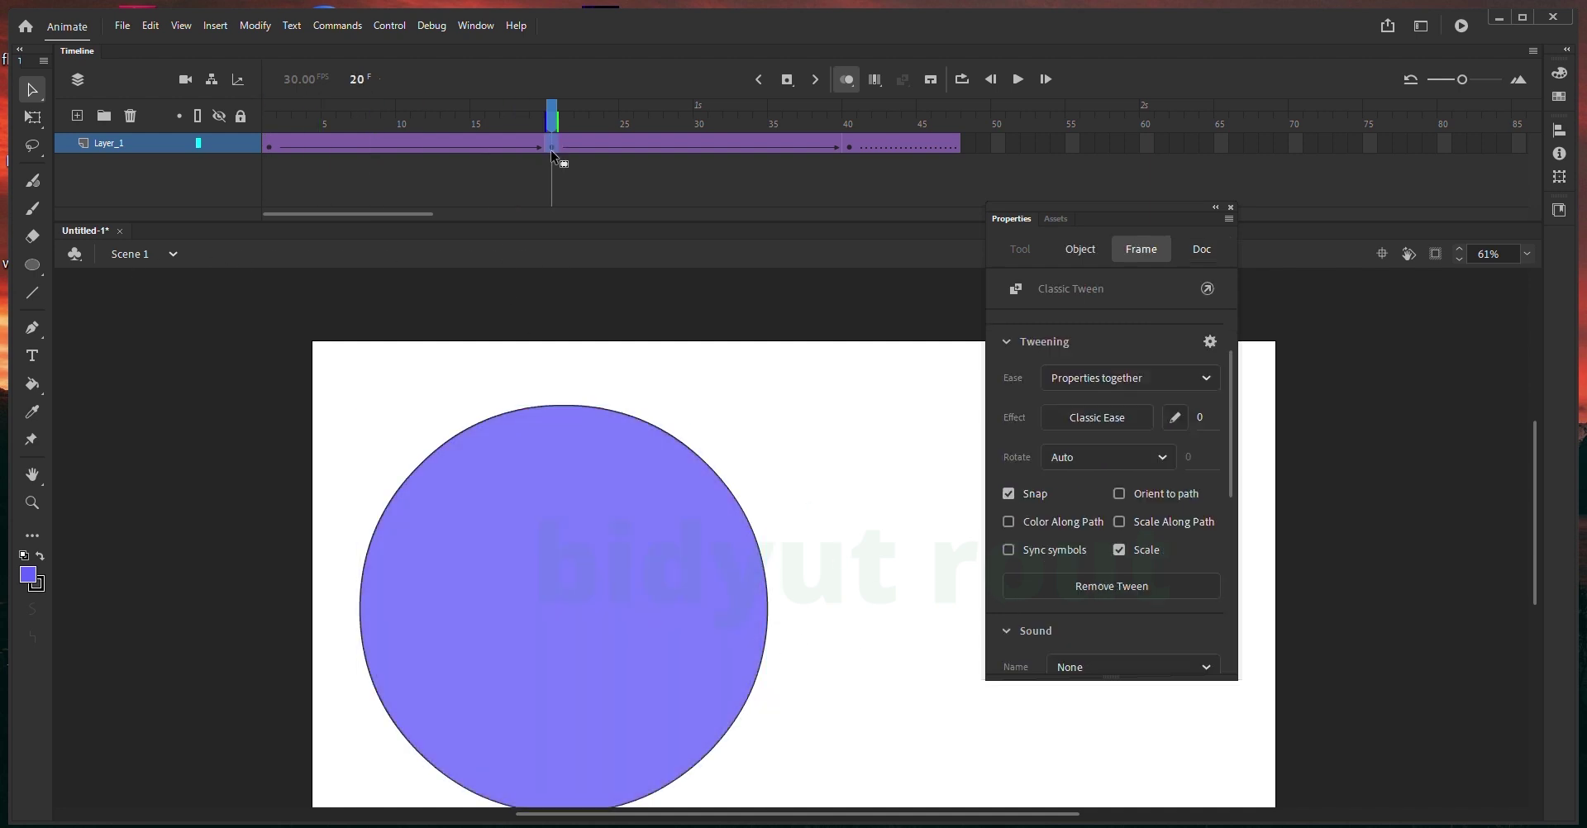
click(711, 496)
click(863, 625)
click(699, 565)
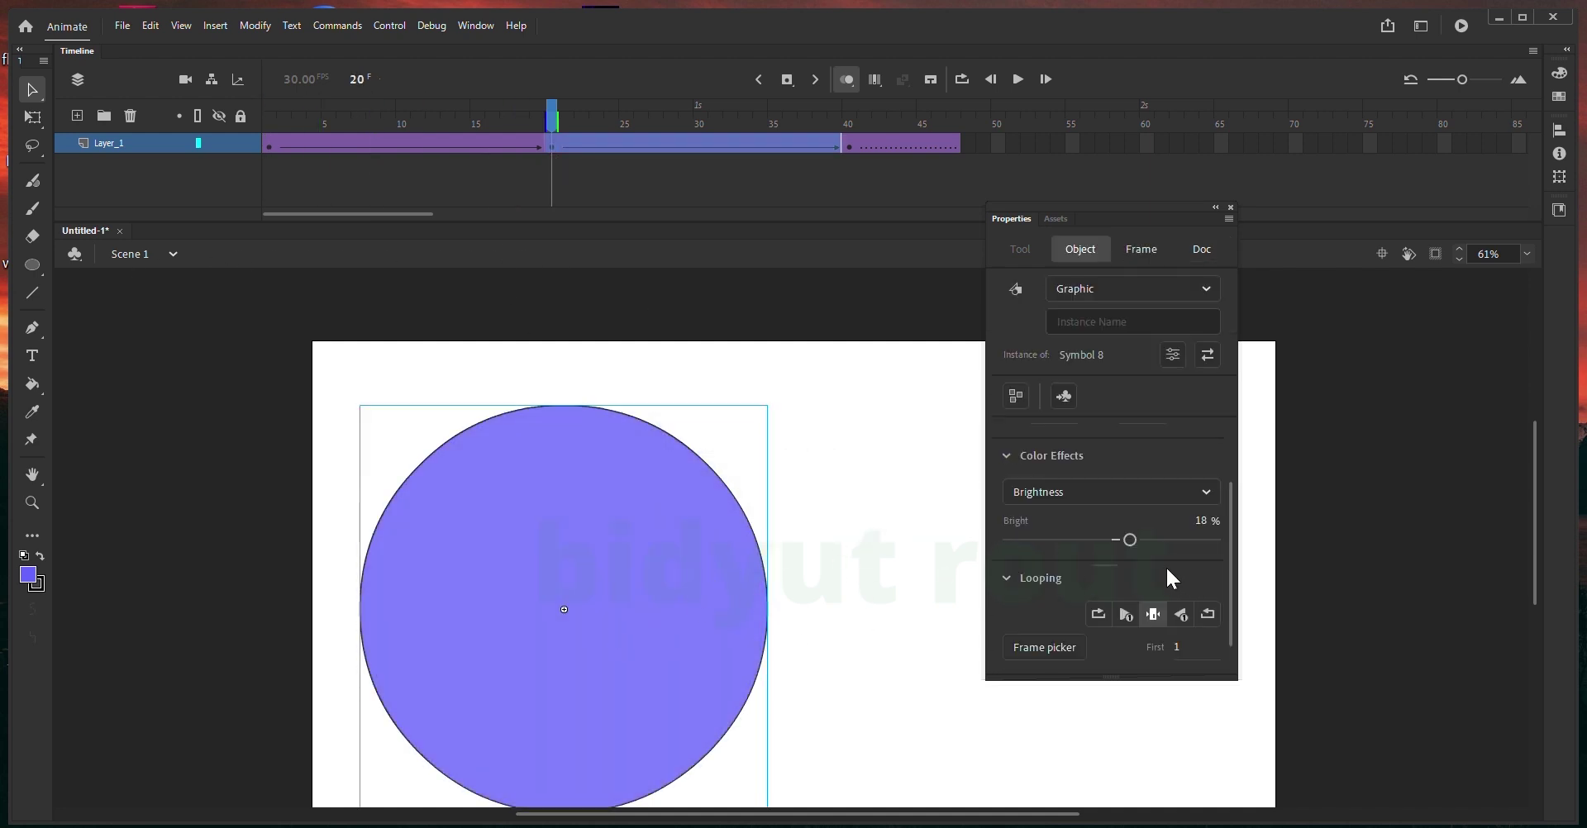
click(1096, 492)
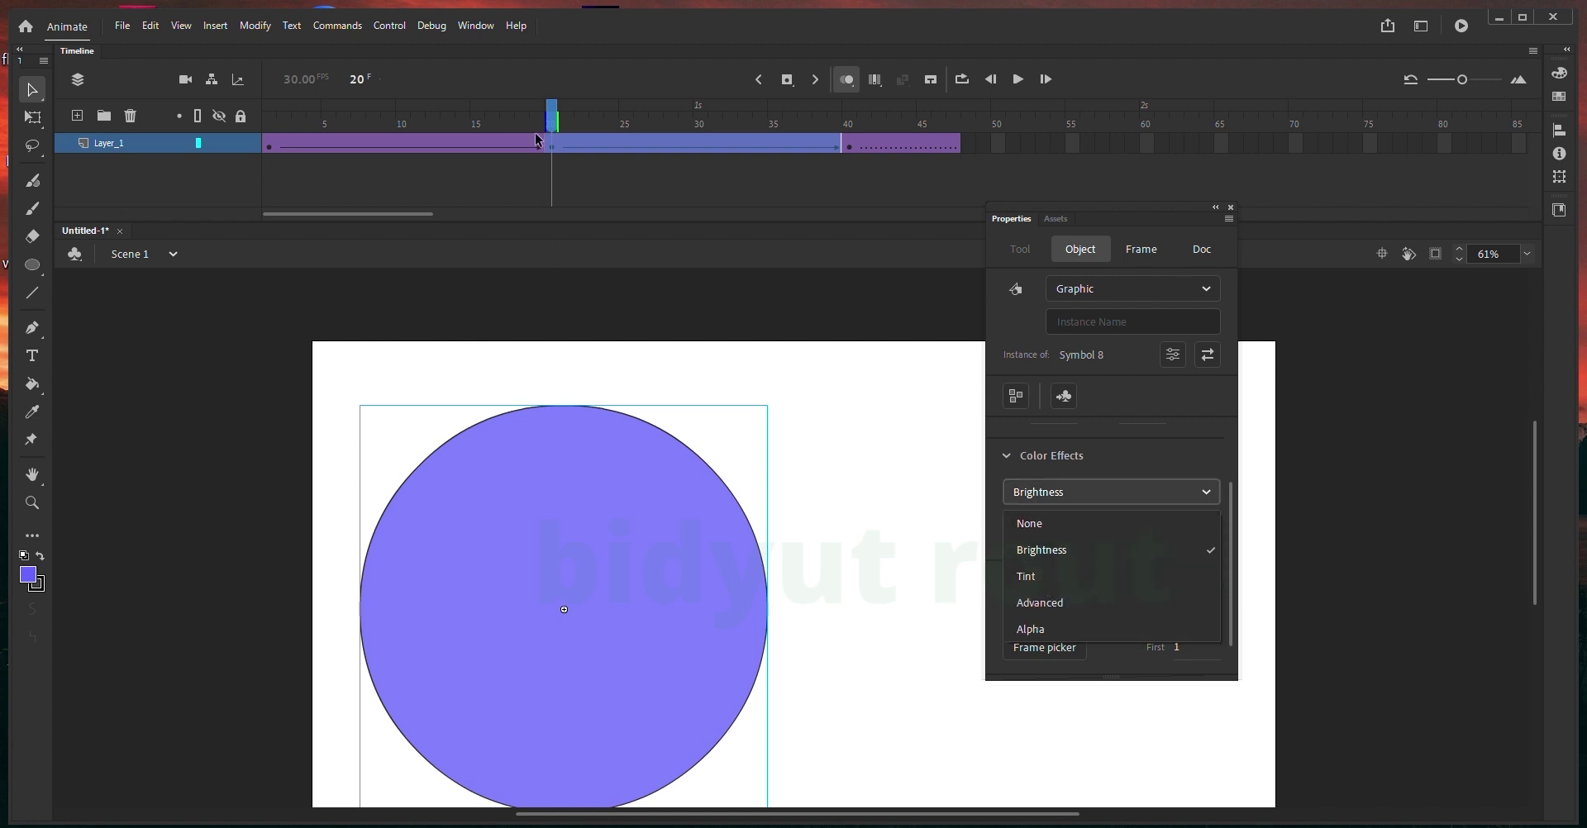
click(279, 164)
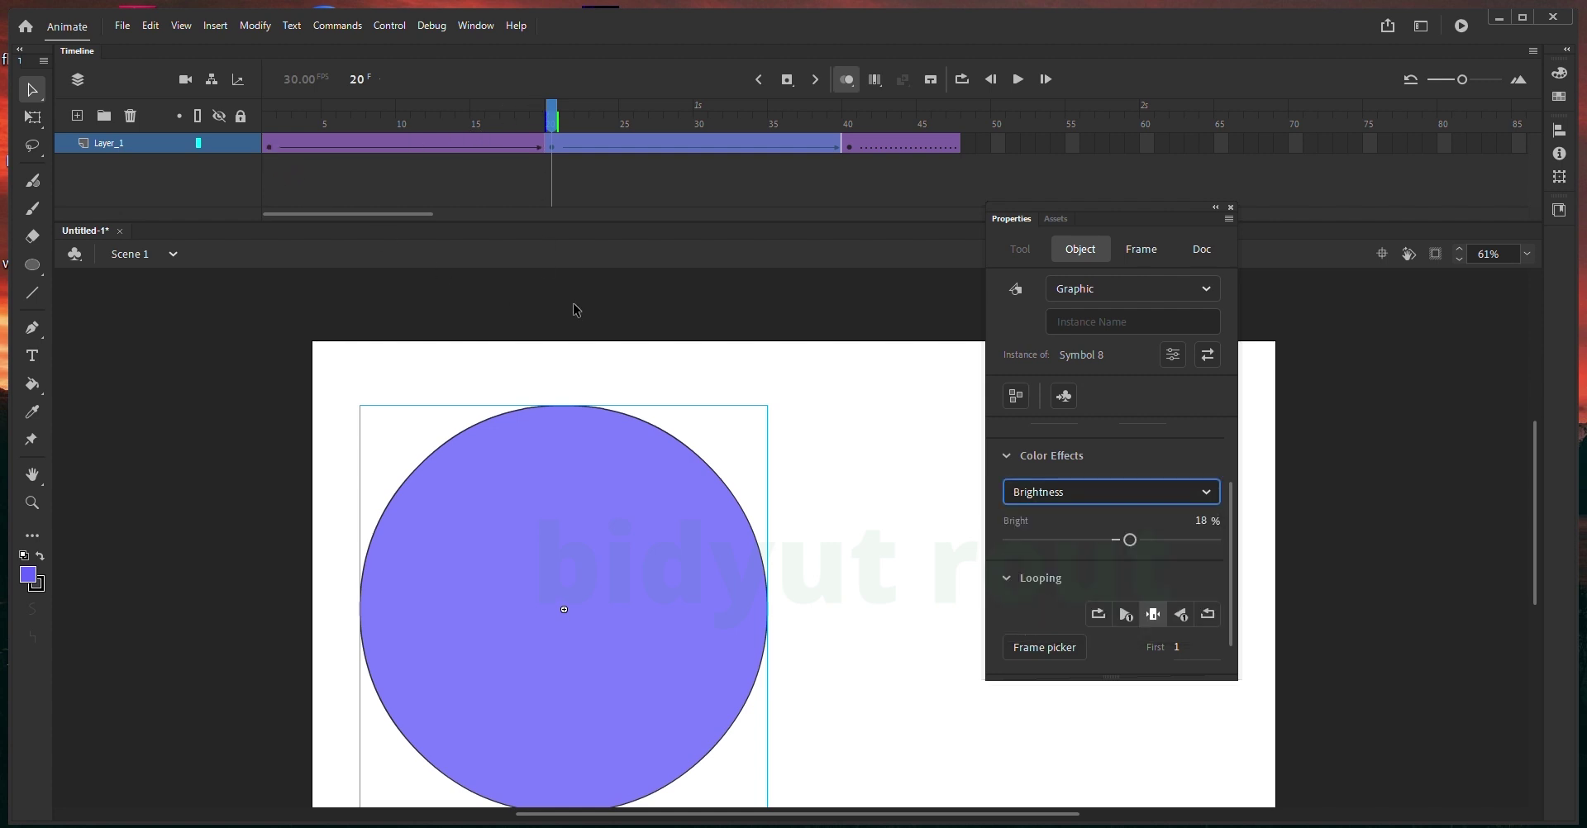
click(1095, 496)
click(1049, 524)
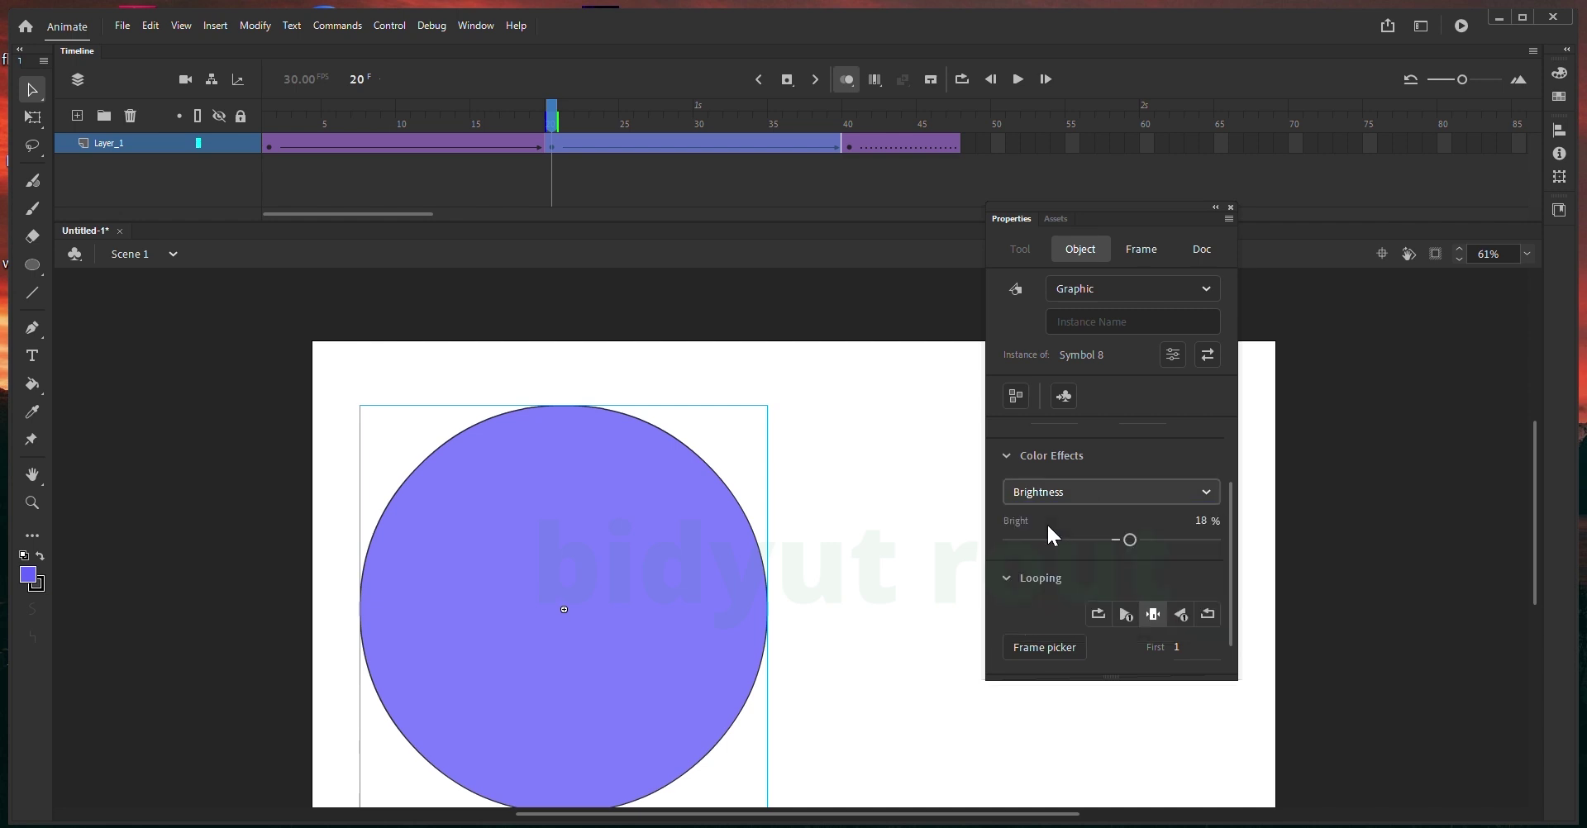
- Set the circle's color effect to None at the frame 1 and frame 40 keyframes, and scrub the tween
click(266, 144)
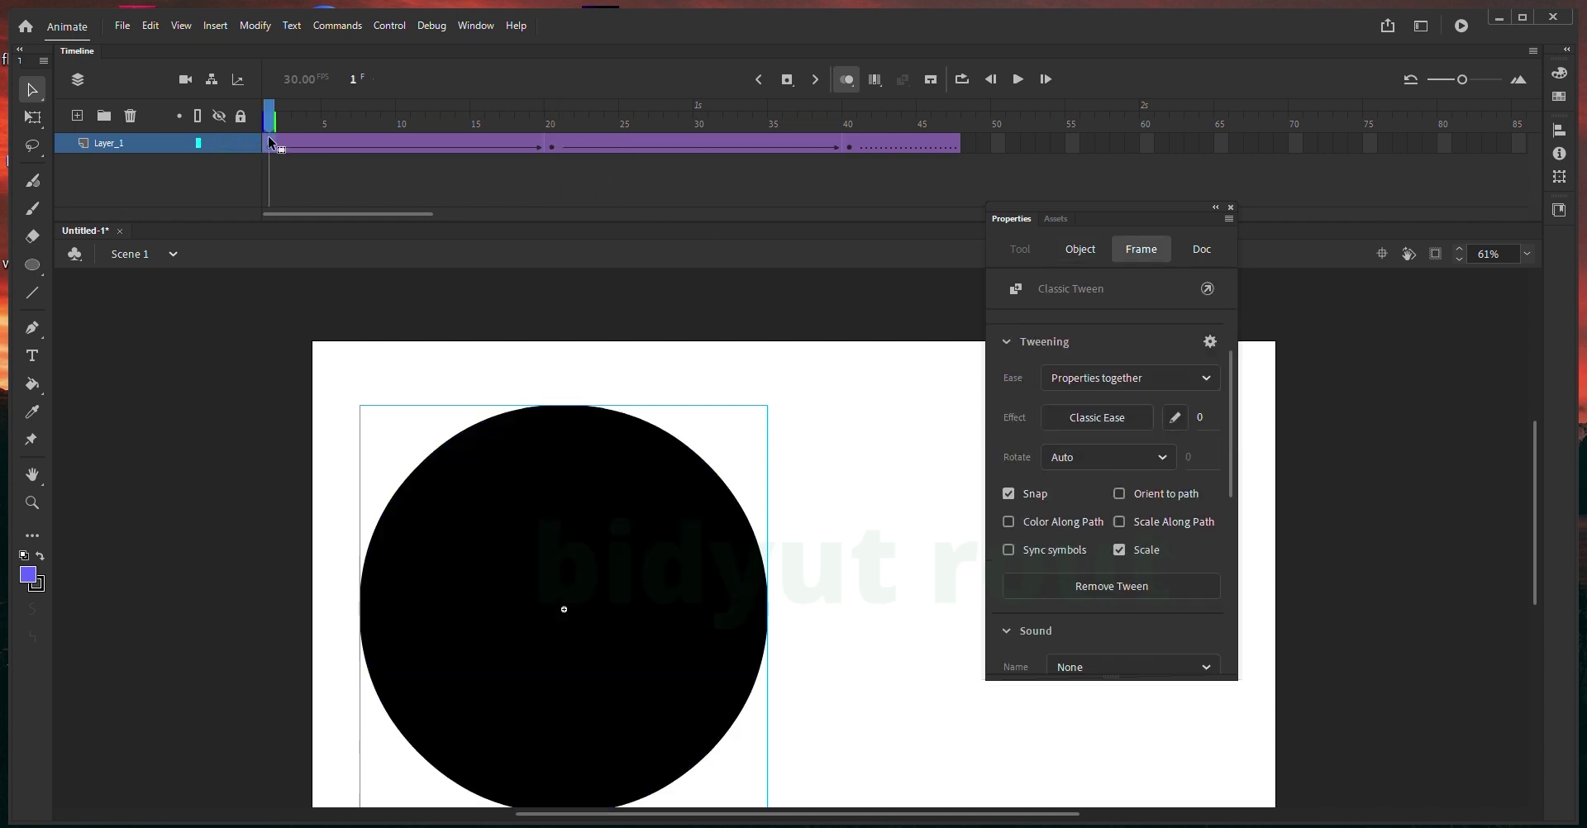
click(1083, 492)
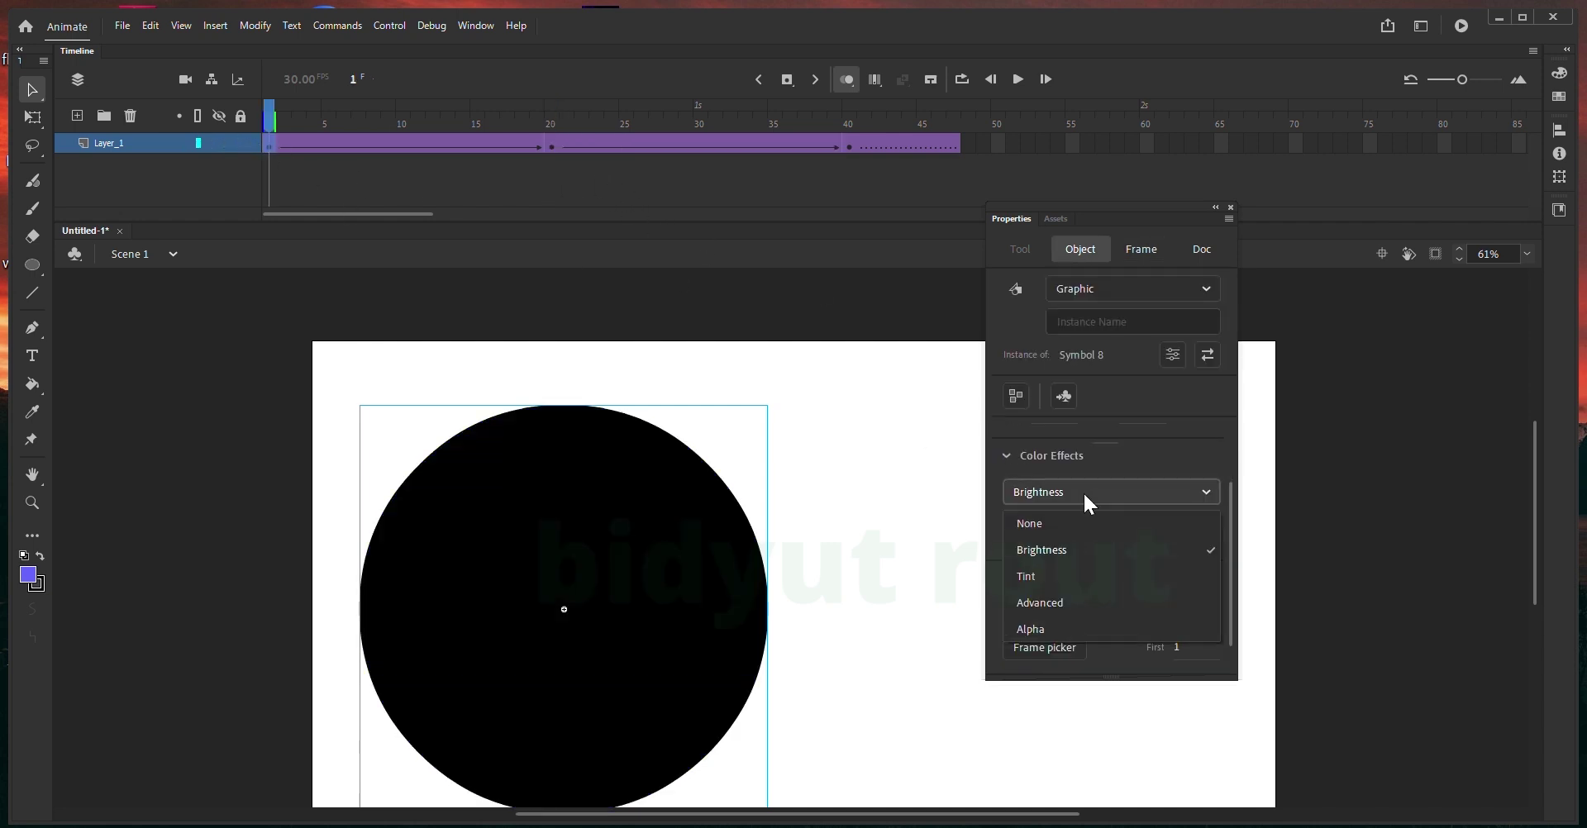
click(1051, 523)
click(856, 148)
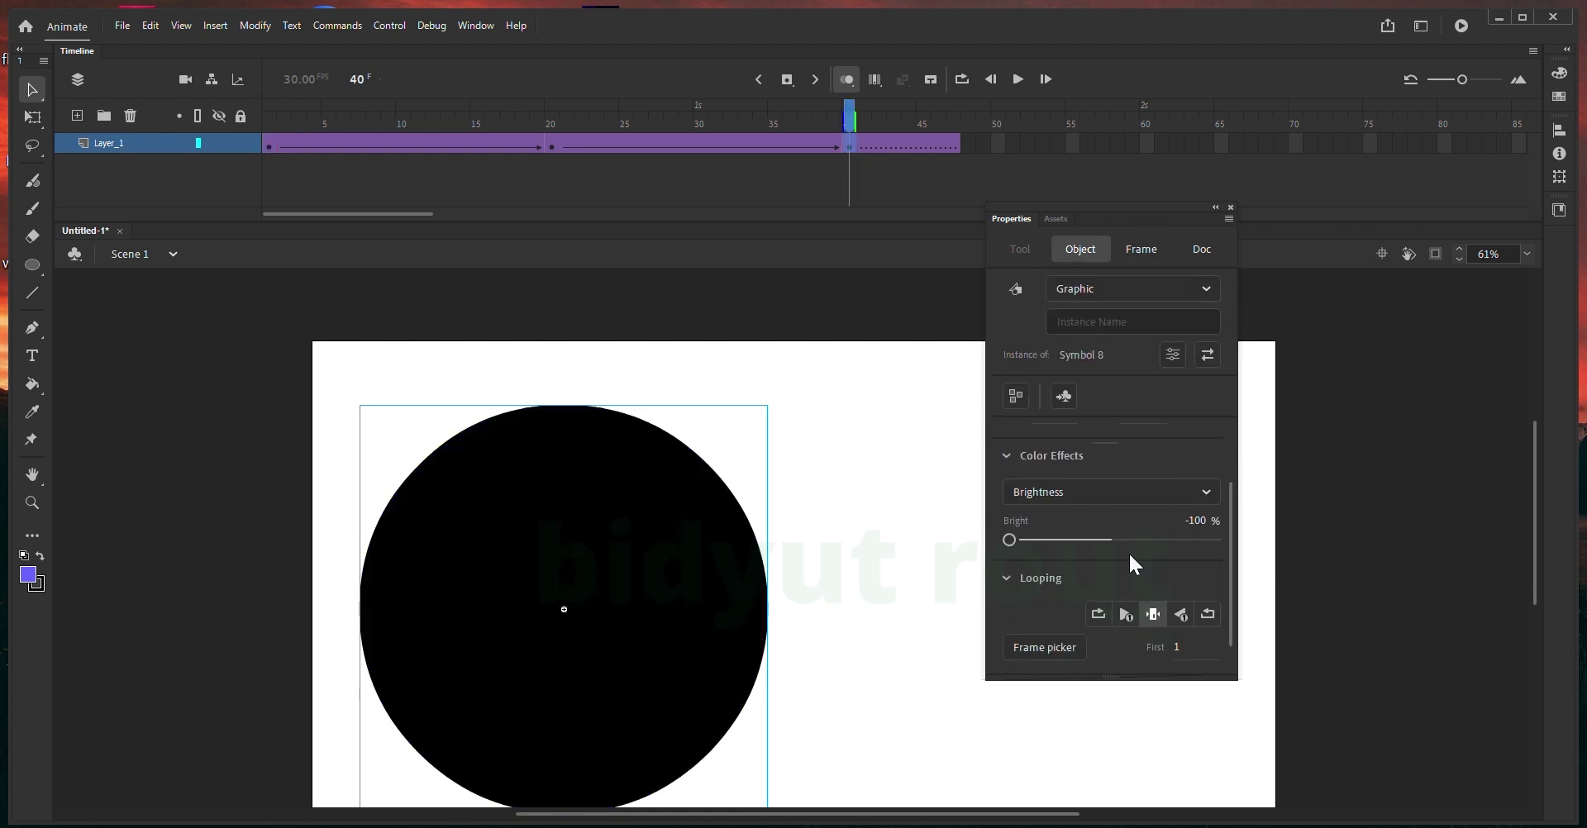
click(1084, 495)
click(1043, 524)
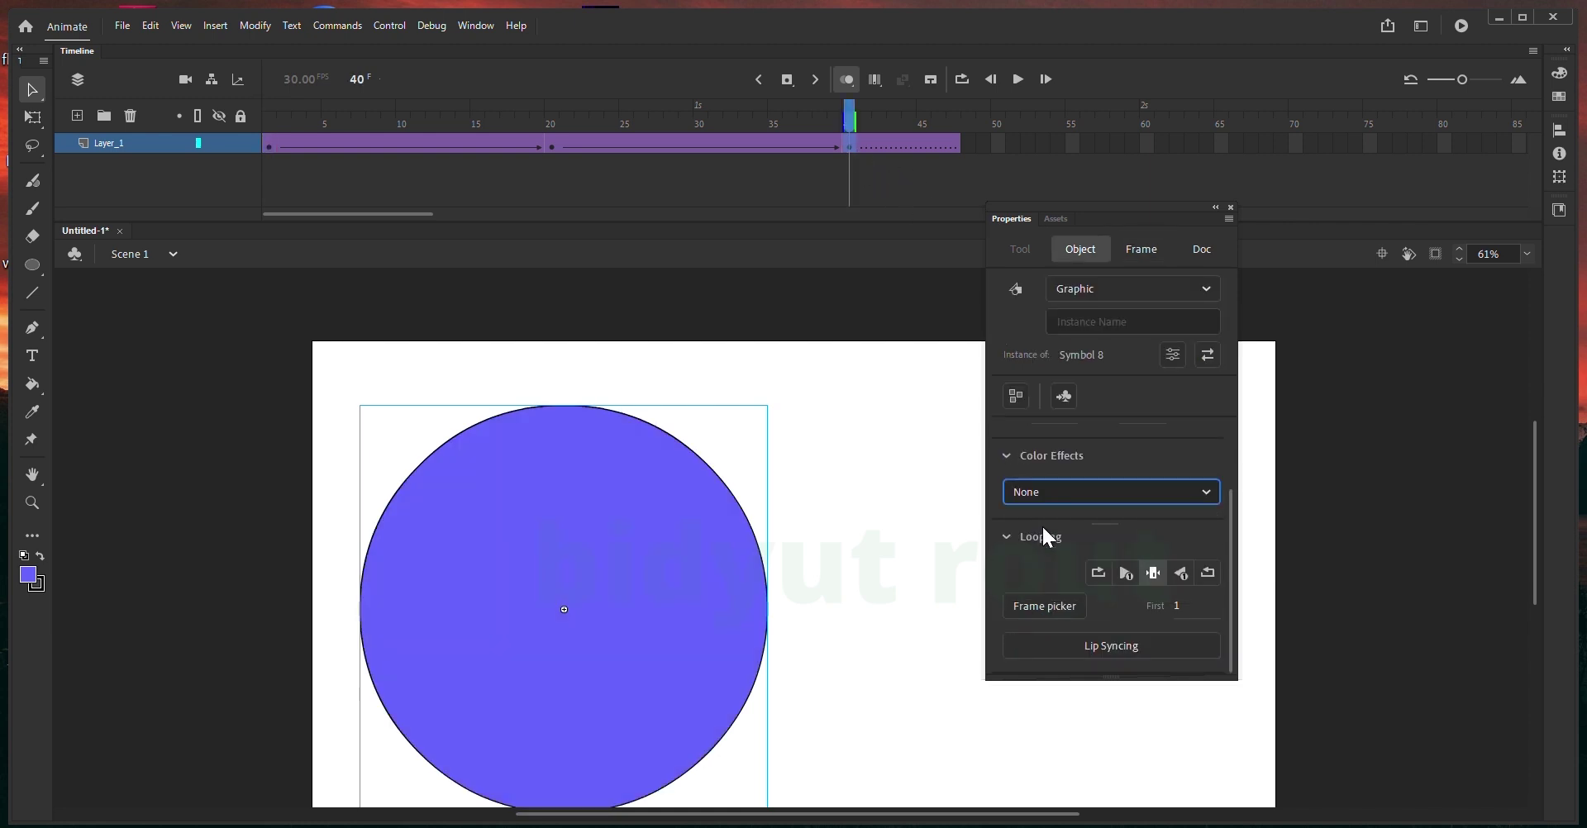
click(922, 454)
click(748, 514)
drag(696, 119, 688, 221)
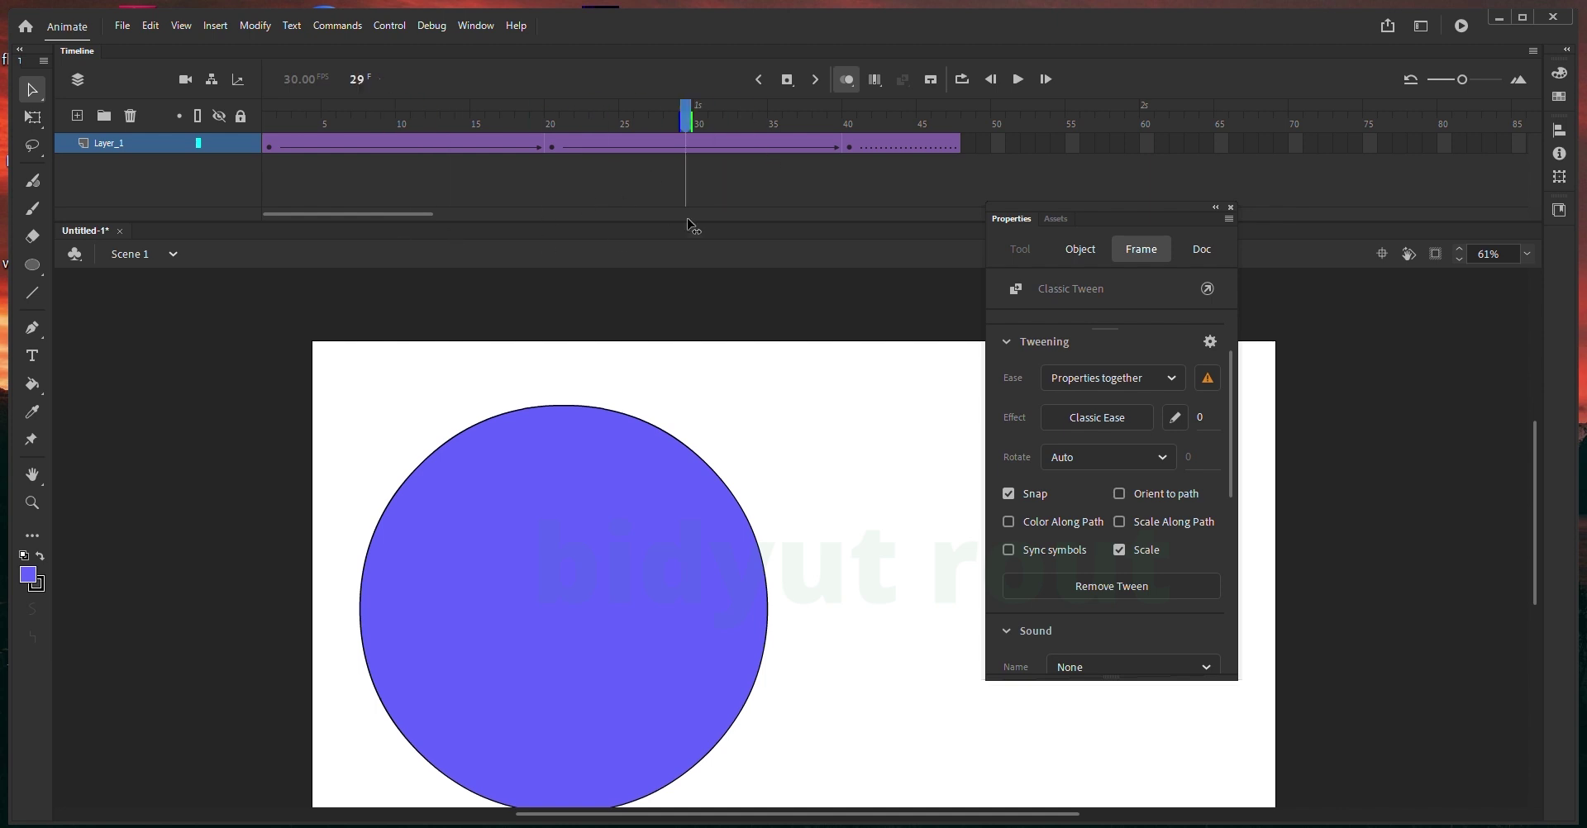
- Apply a Tint color effect to the circle at the frame 20 keyframe
click(566, 146)
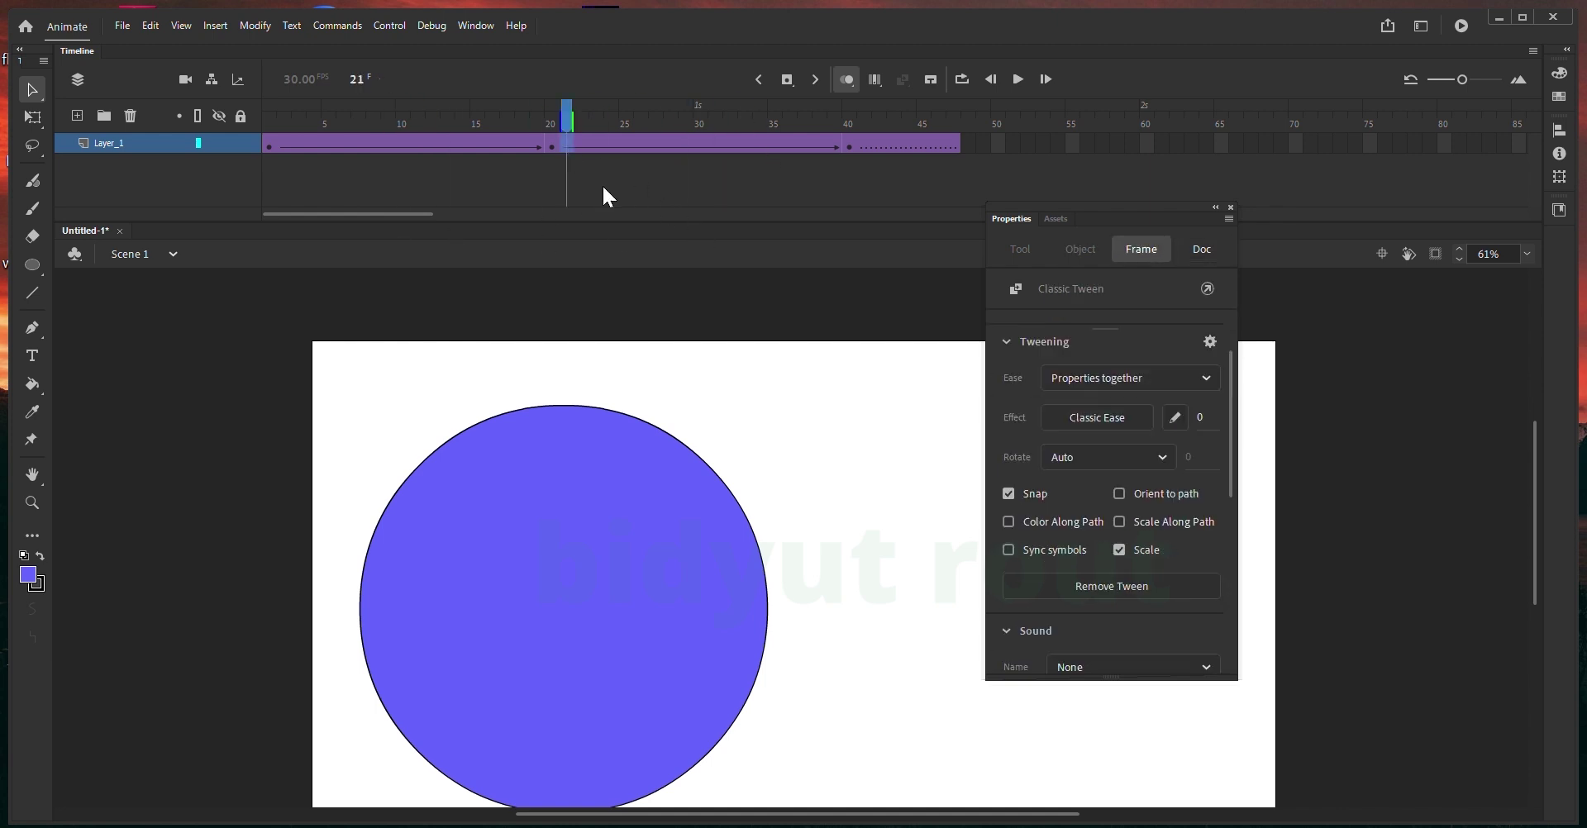
click(861, 493)
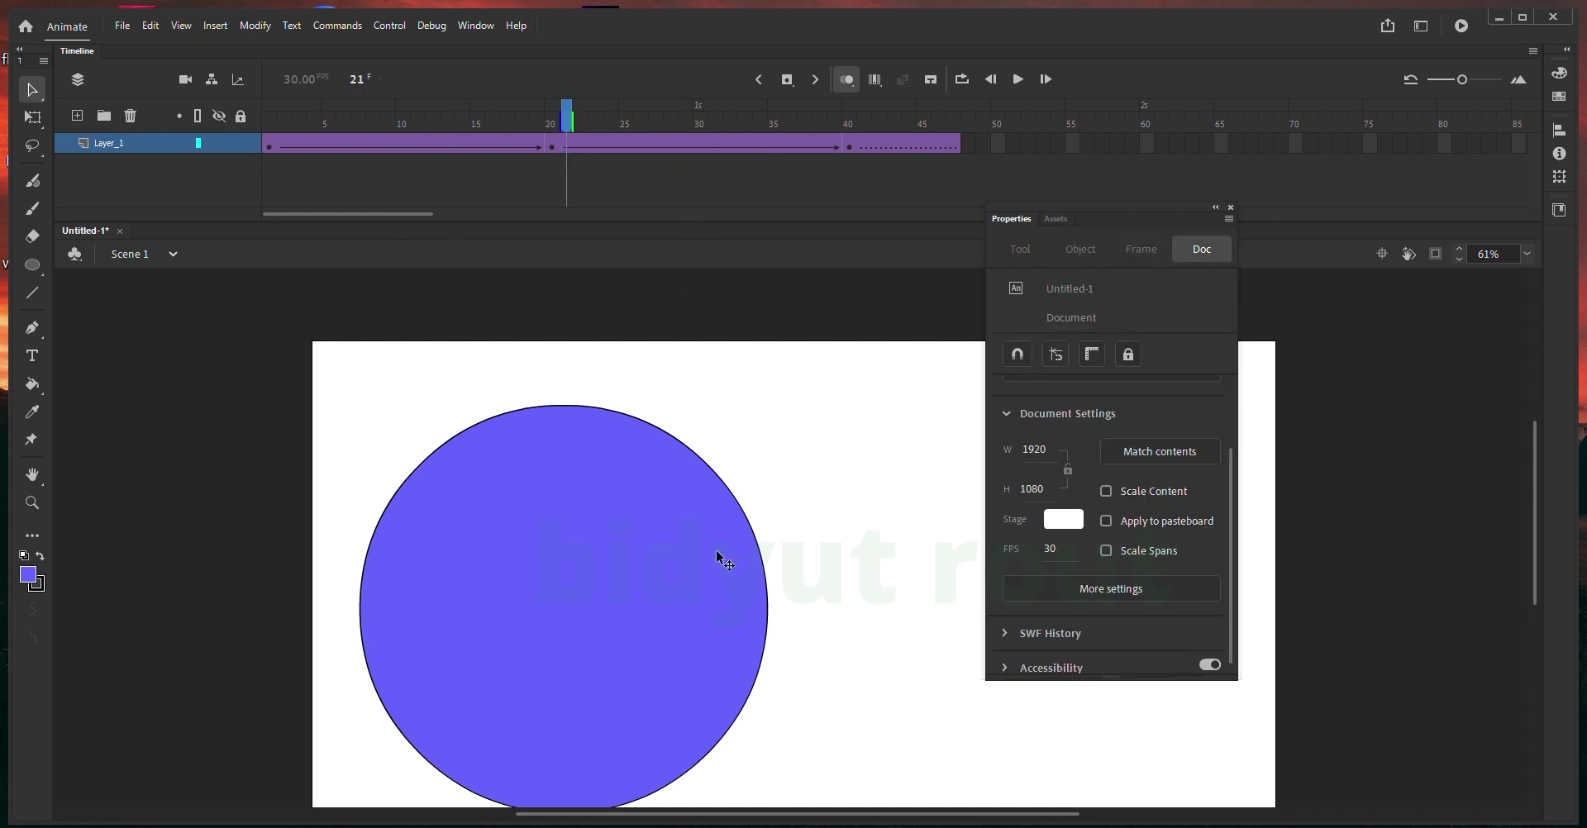
click(552, 147)
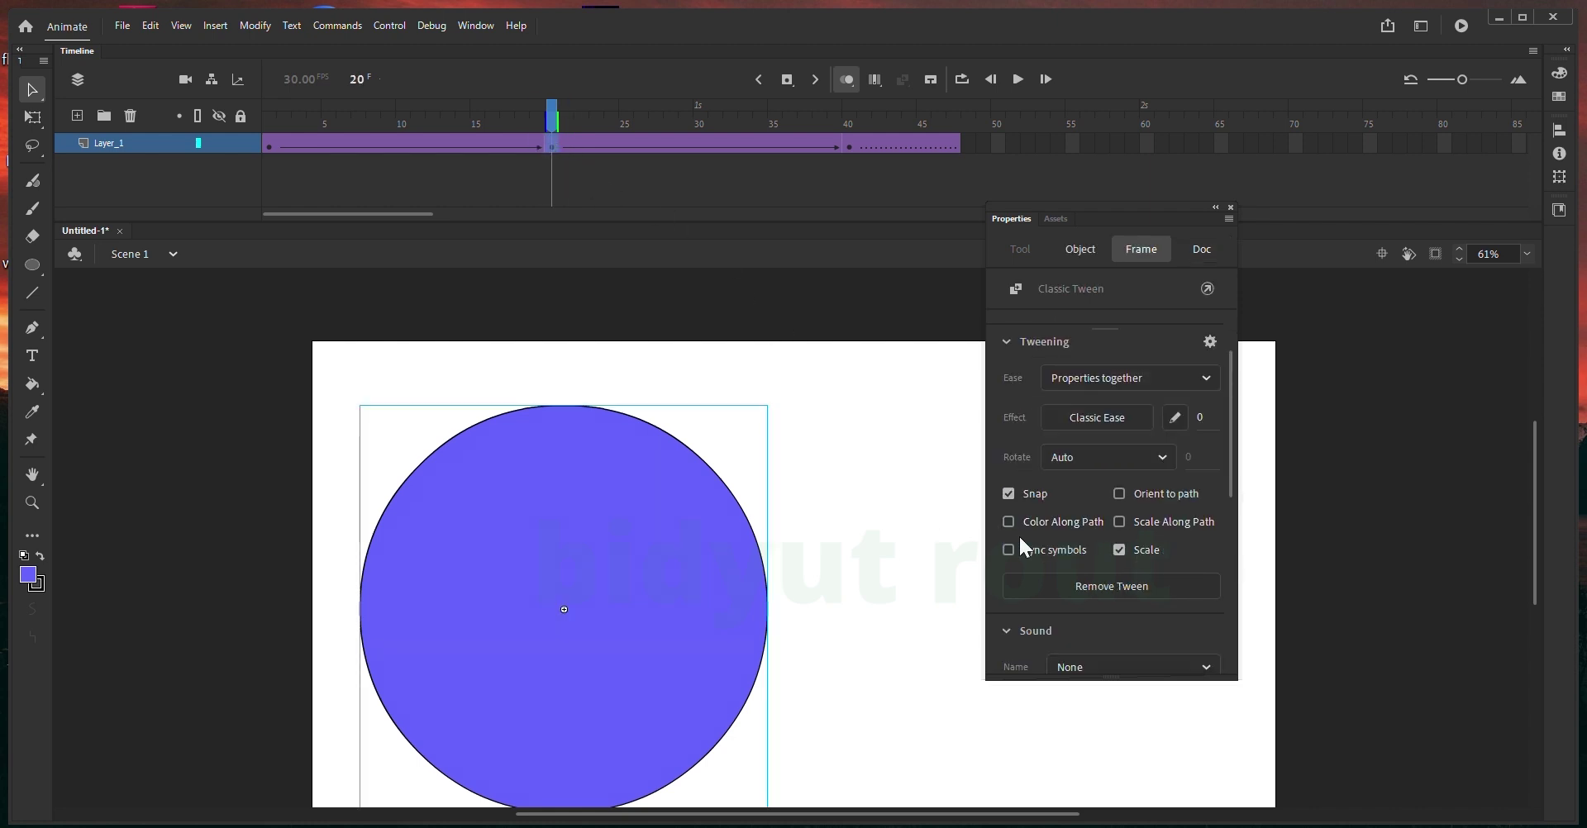
click(634, 605)
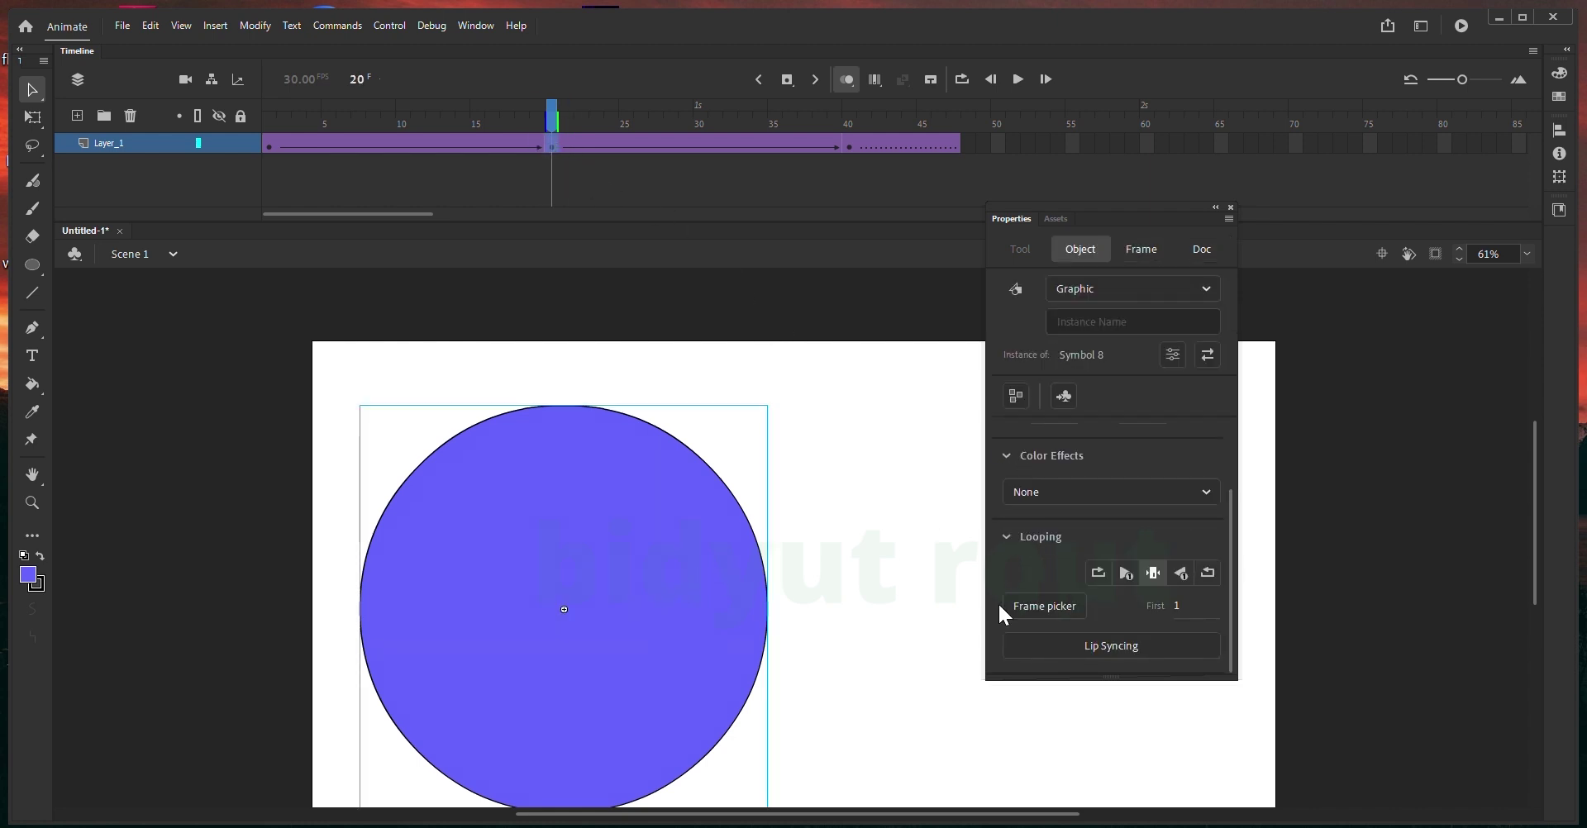
click(1087, 493)
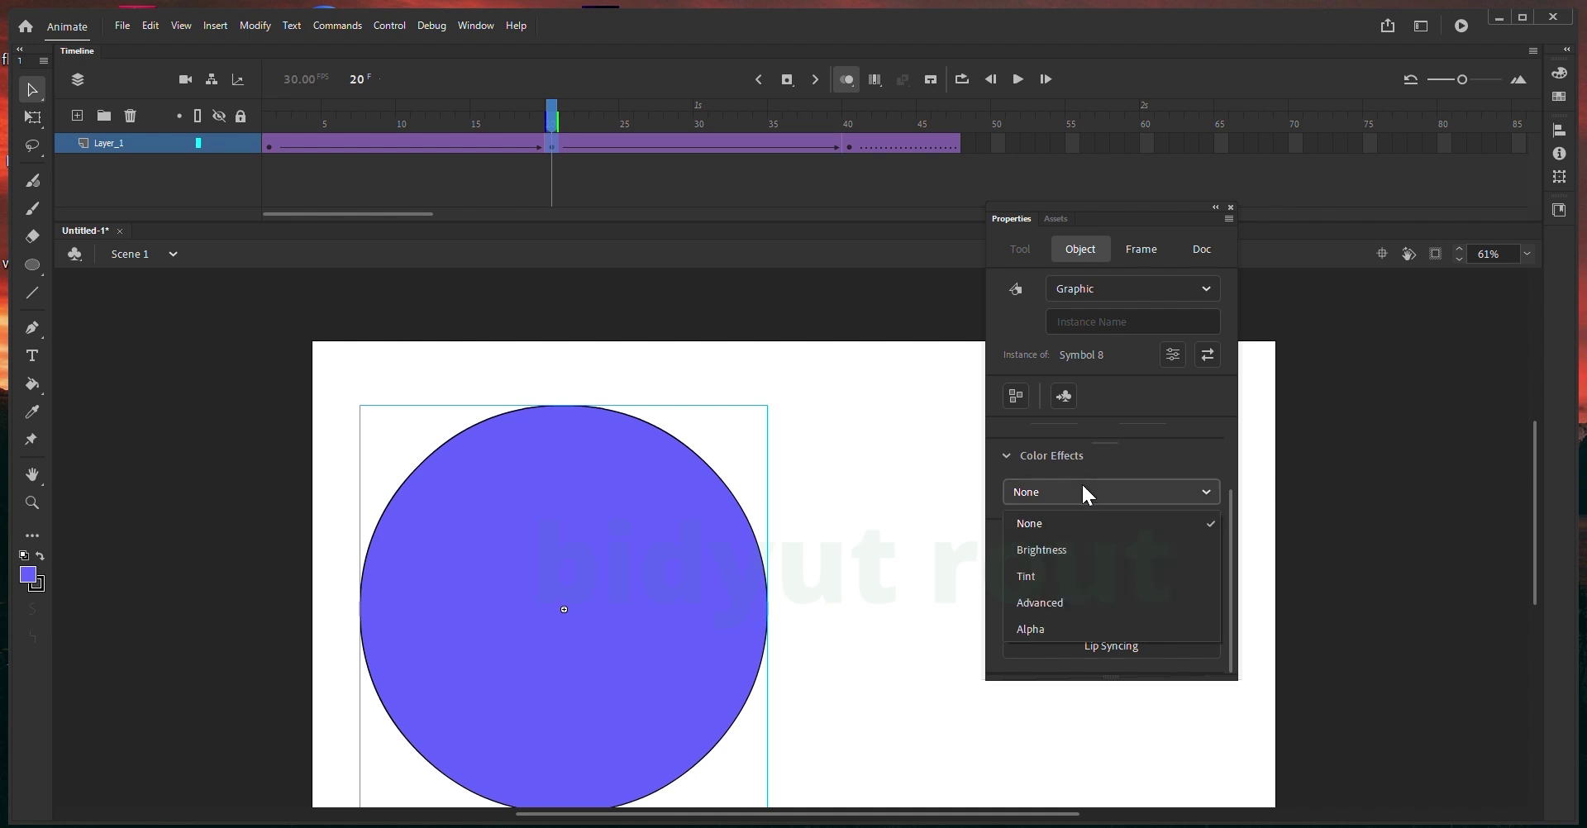
click(1053, 572)
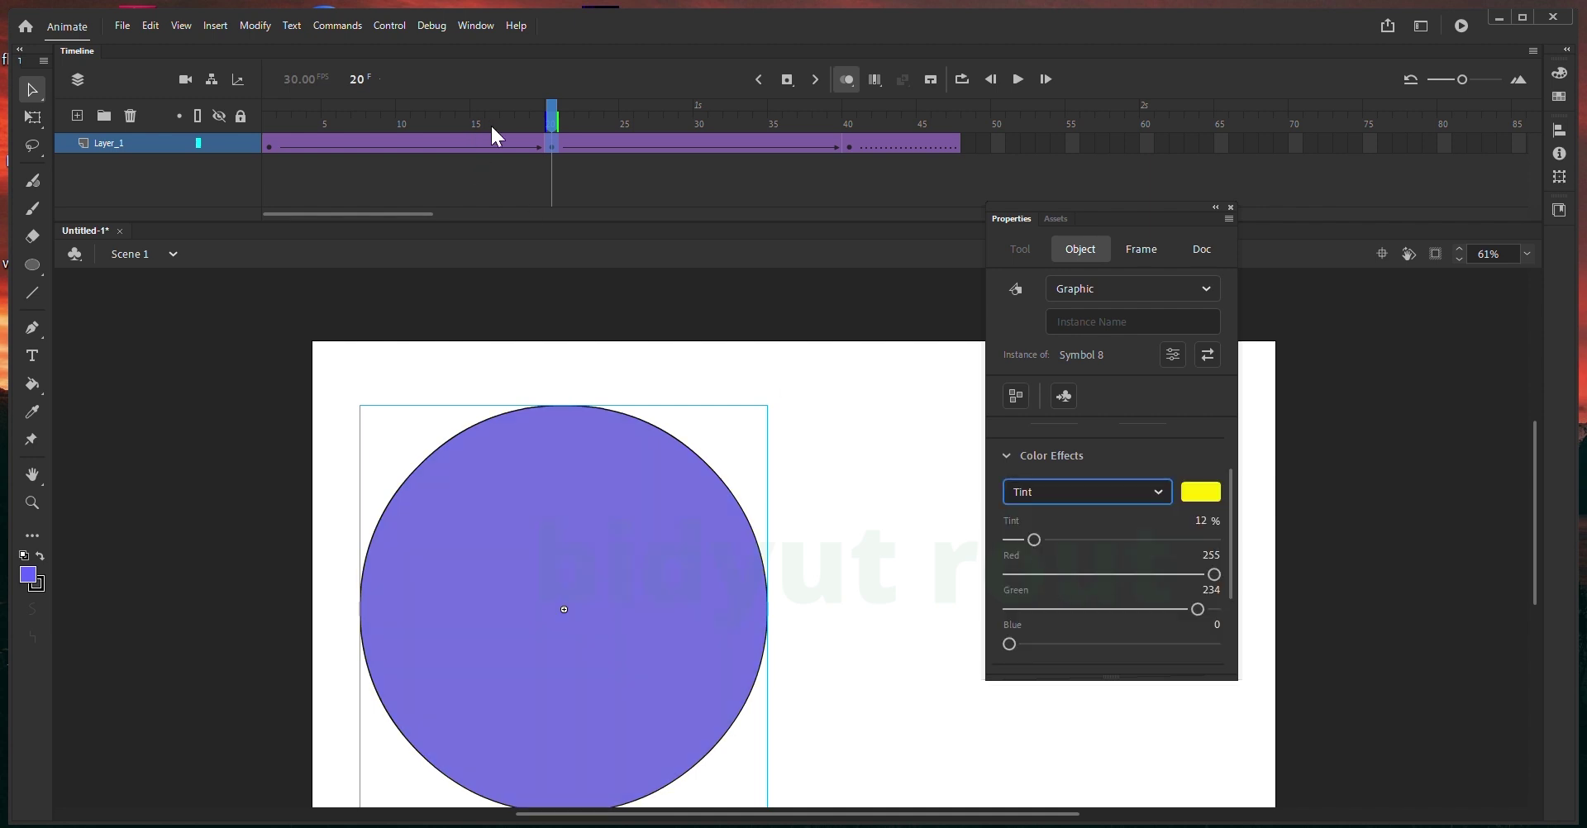
- Apply a Tint color effect to the circle at the frame 1 keyframe
click(312, 142)
click(270, 116)
click(756, 529)
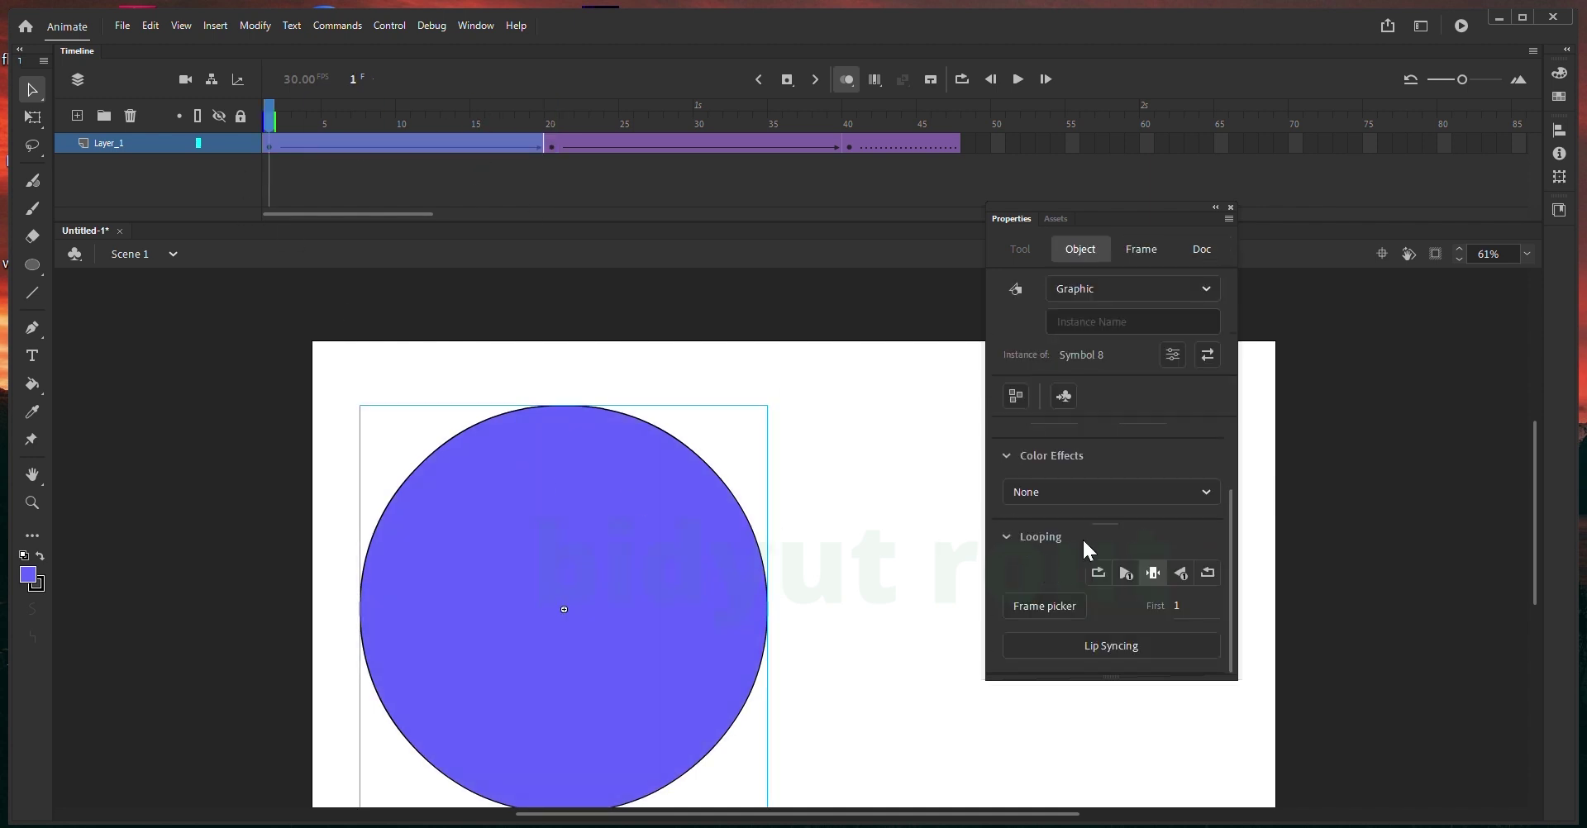
click(1085, 492)
click(1045, 573)
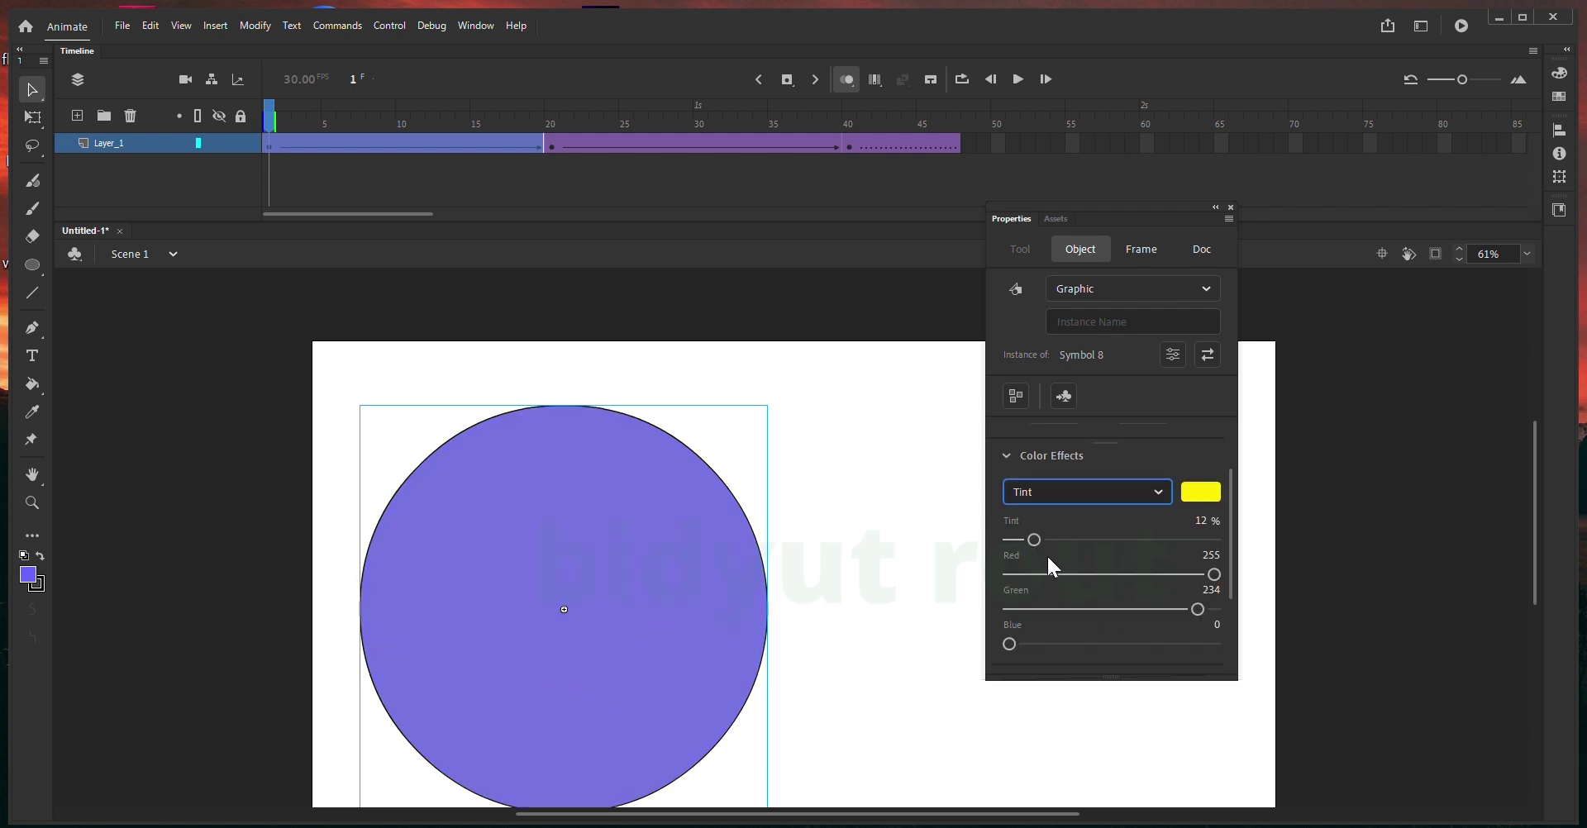
- Turn the frame 1 circle green by setting Tint to 69%, Red to 67, Green to 204 and Blue to 81
drag(1034, 540, 1083, 577)
click(1077, 575)
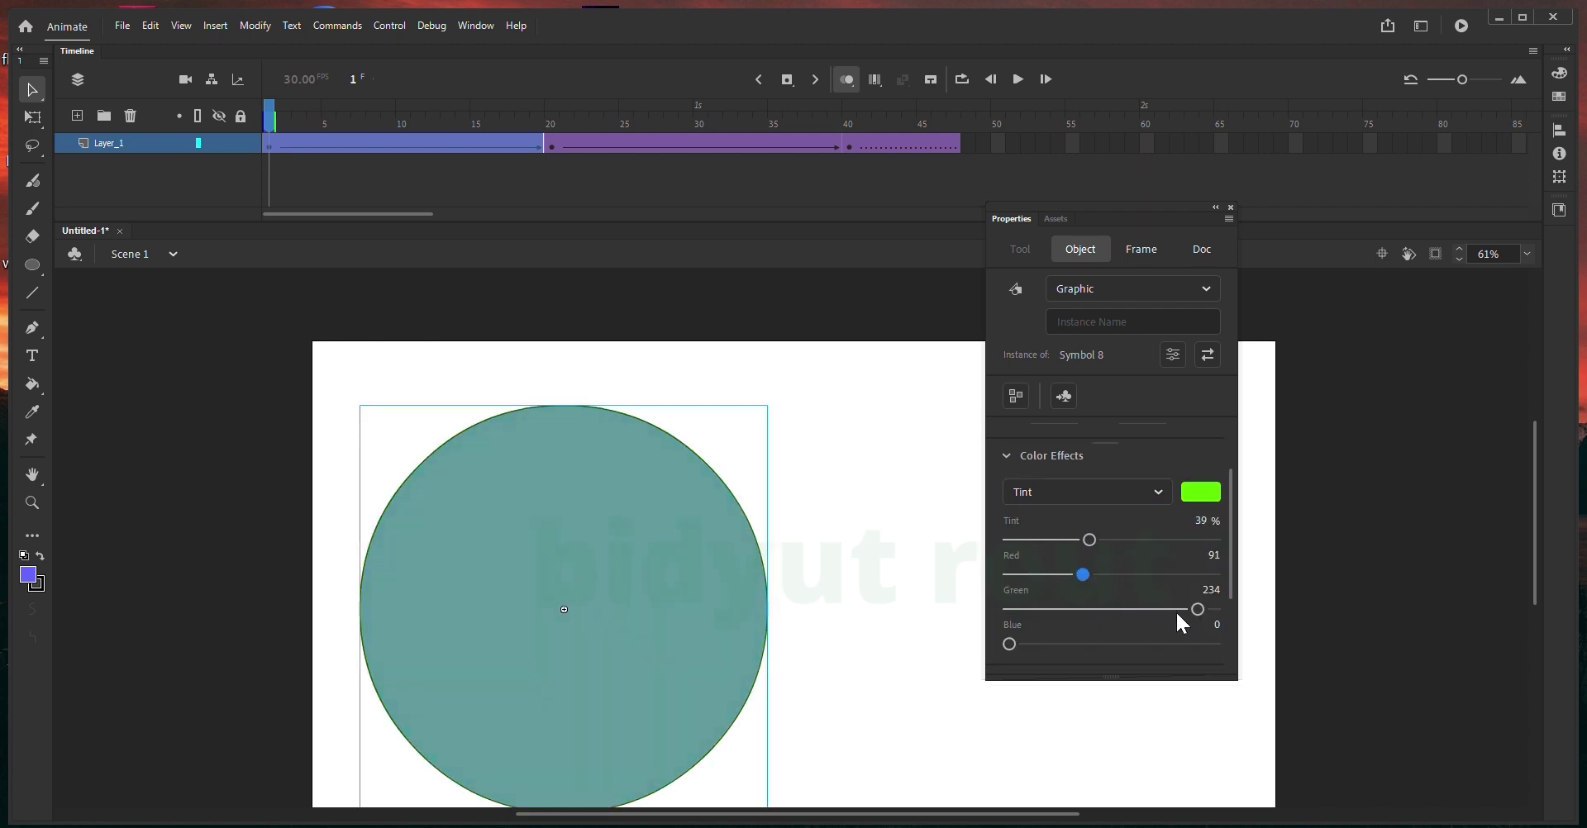
mouse_move(1176, 610)
mouse_down()
mouse_move(1053, 610)
mouse_move(1173, 609)
mouse_up()
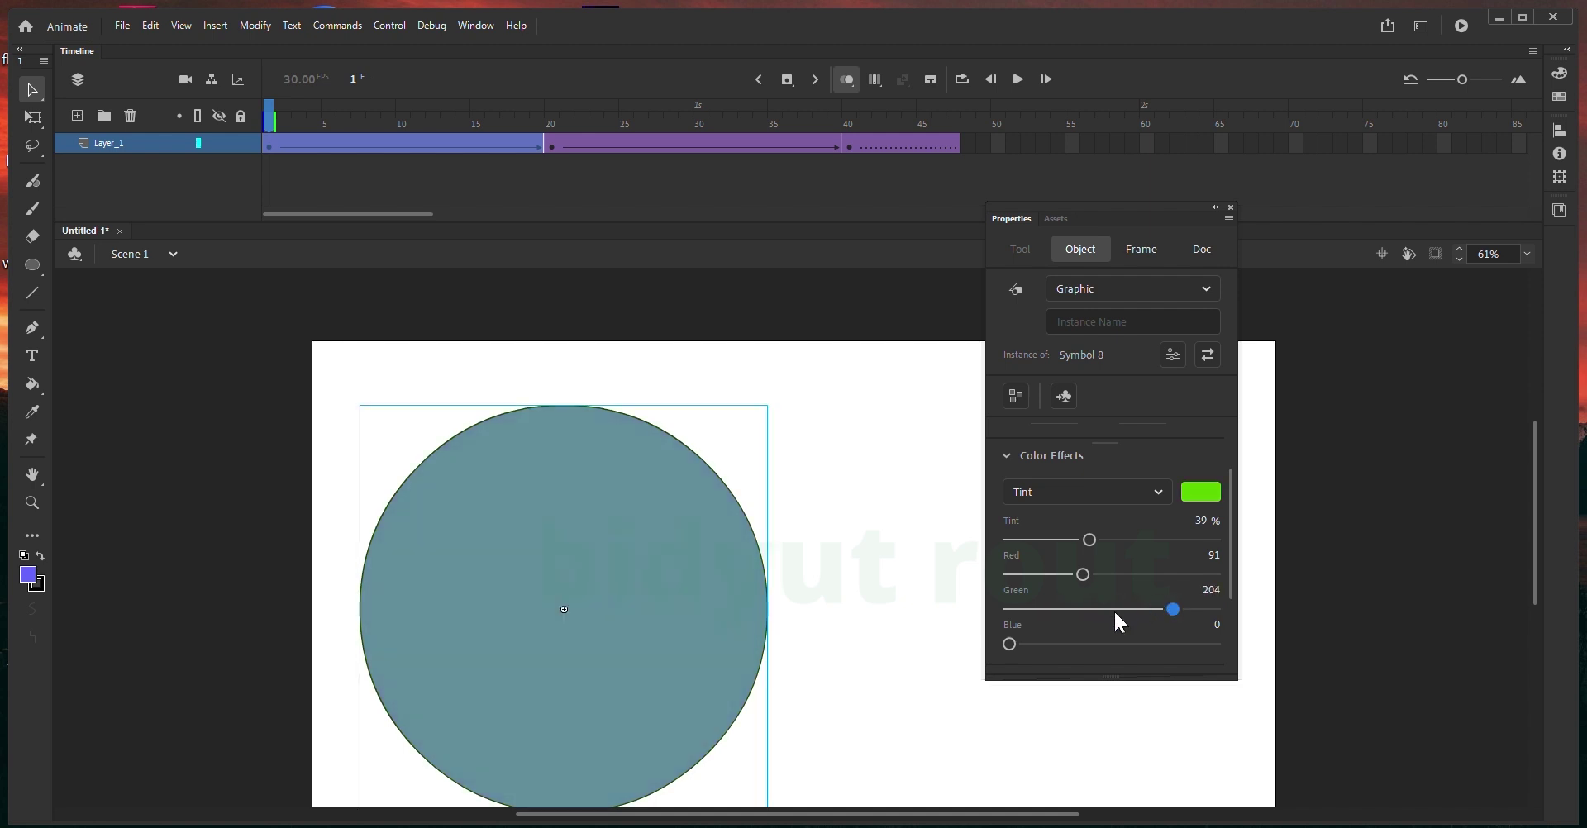
drag(1013, 644, 1080, 644)
drag(1175, 622, 1074, 608)
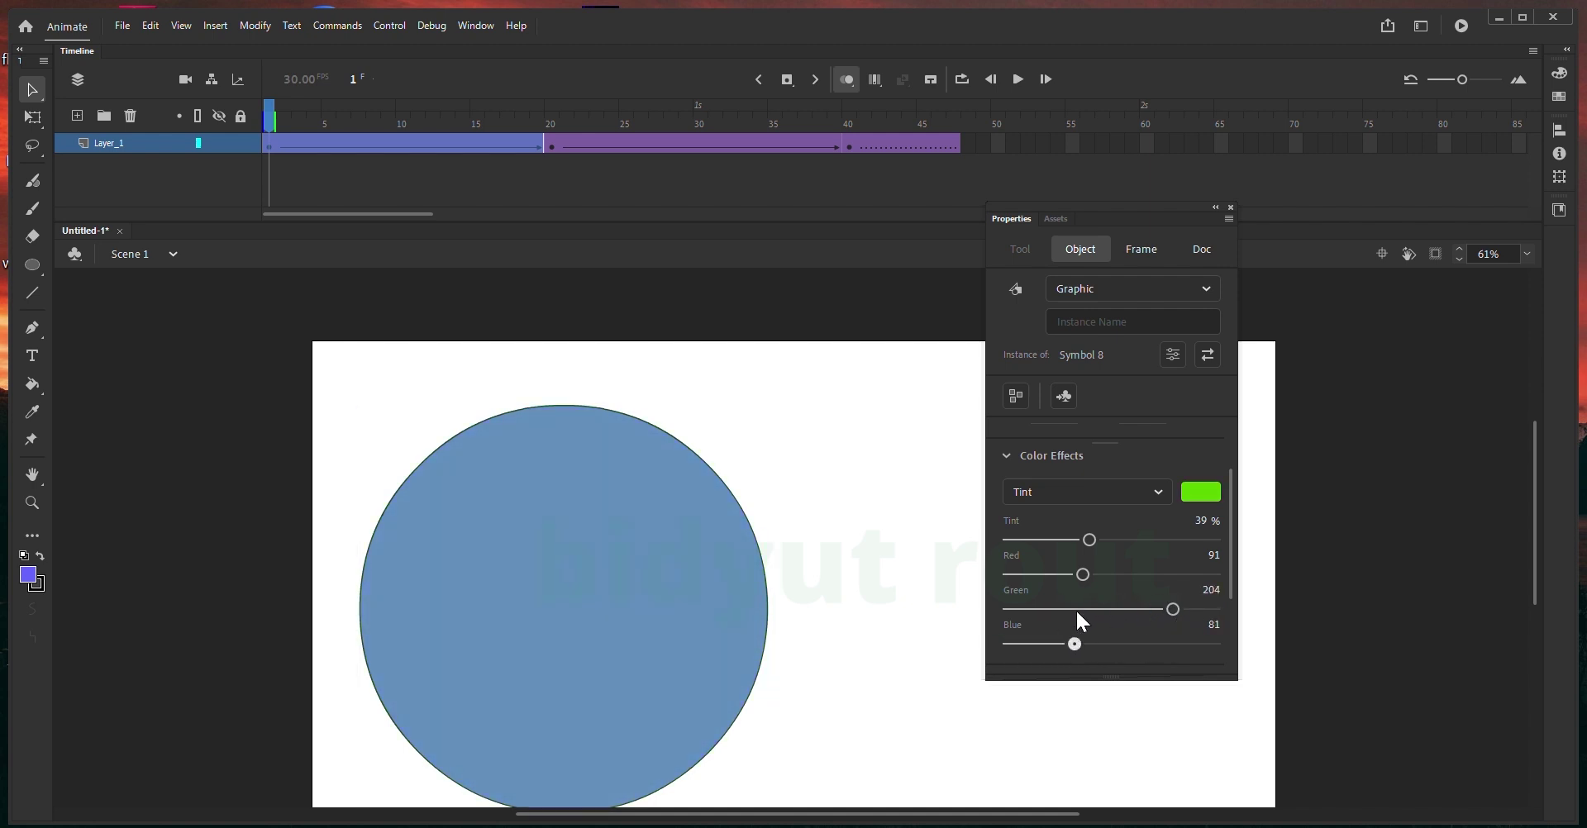
scroll(1100, 558, down, 3)
scroll(1108, 492, up, 2)
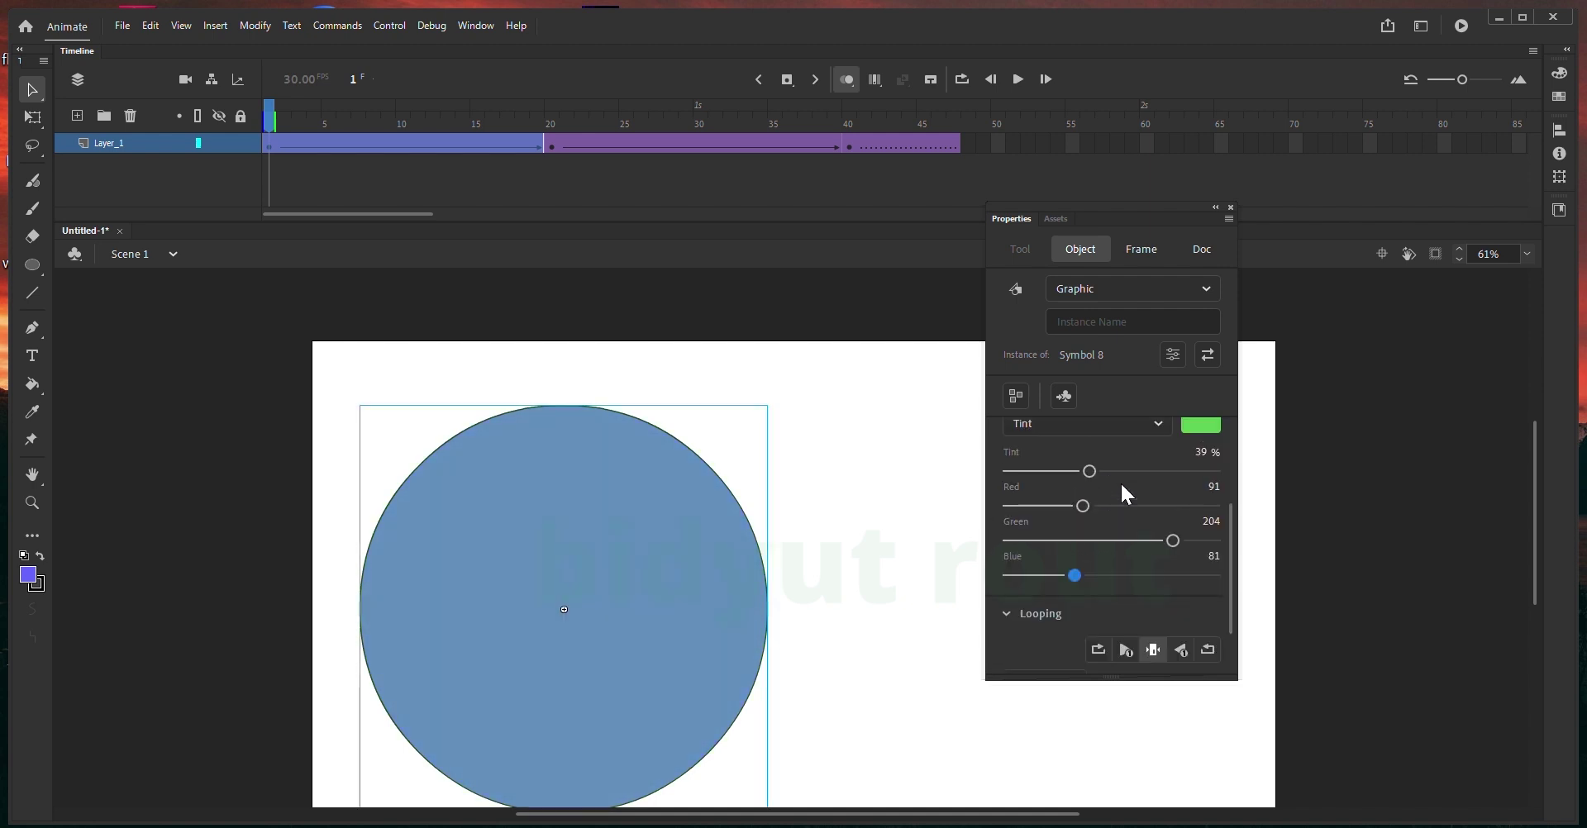
drag(1089, 471, 1064, 506)
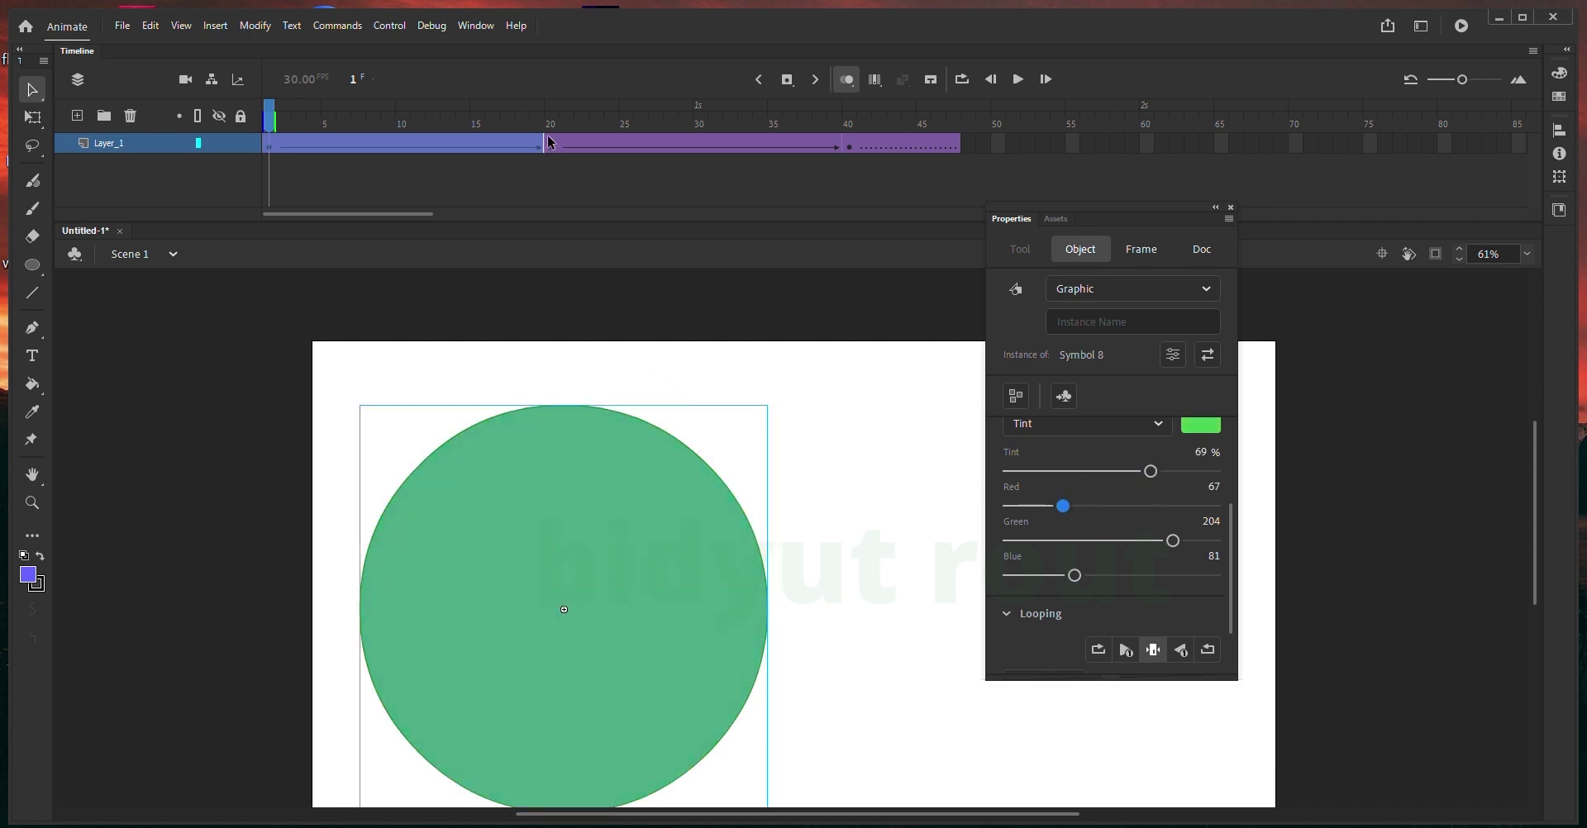
- Set the frame 20 circle's Tint to 12%, Red to 116, Green to 231 and Blue to 0
click(551, 143)
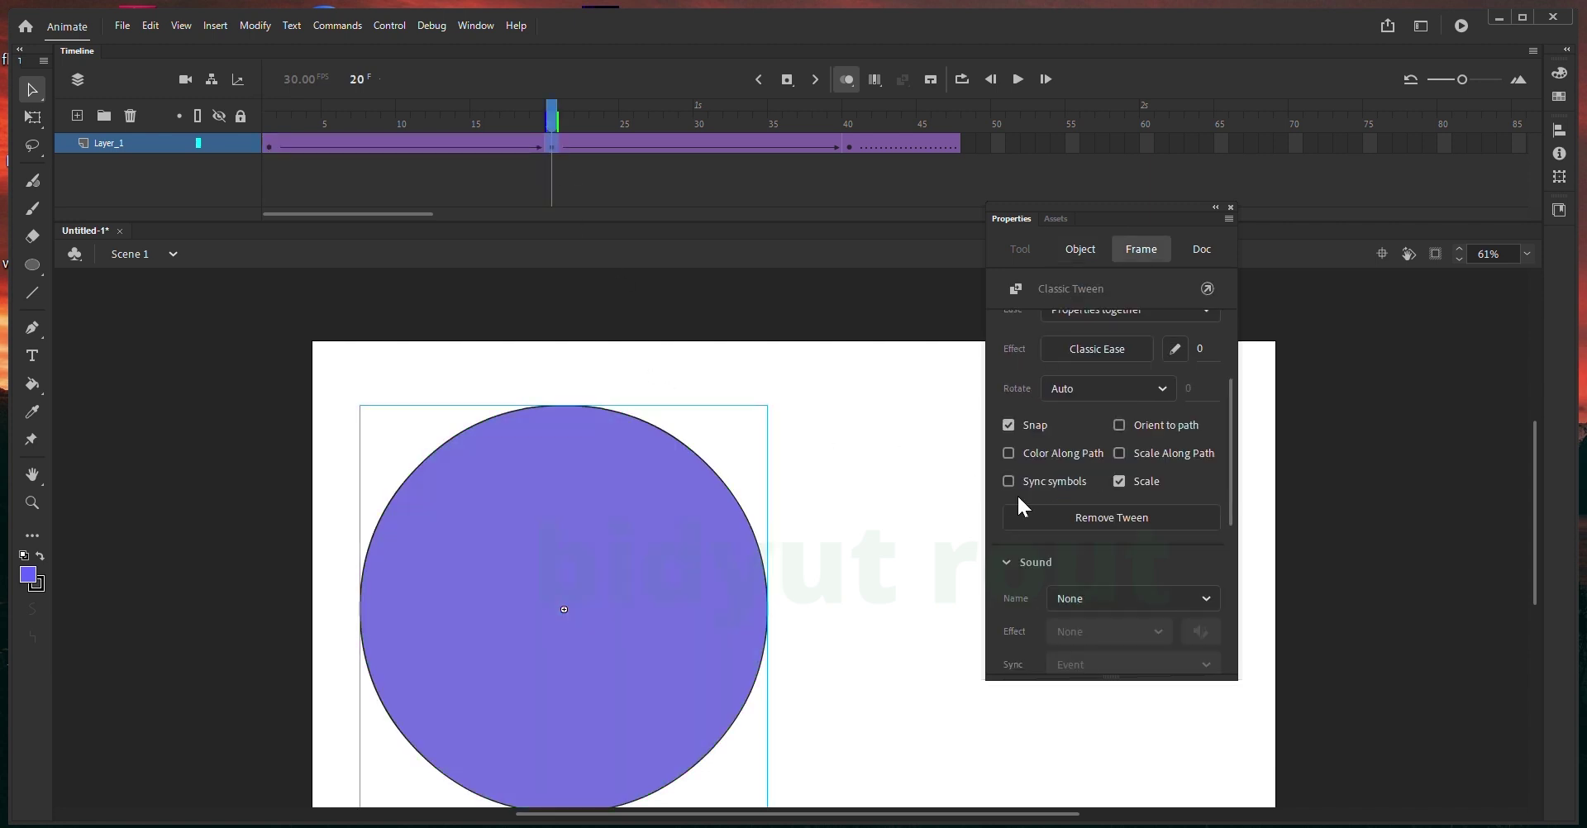
click(655, 533)
drag(1096, 574, 1050, 574)
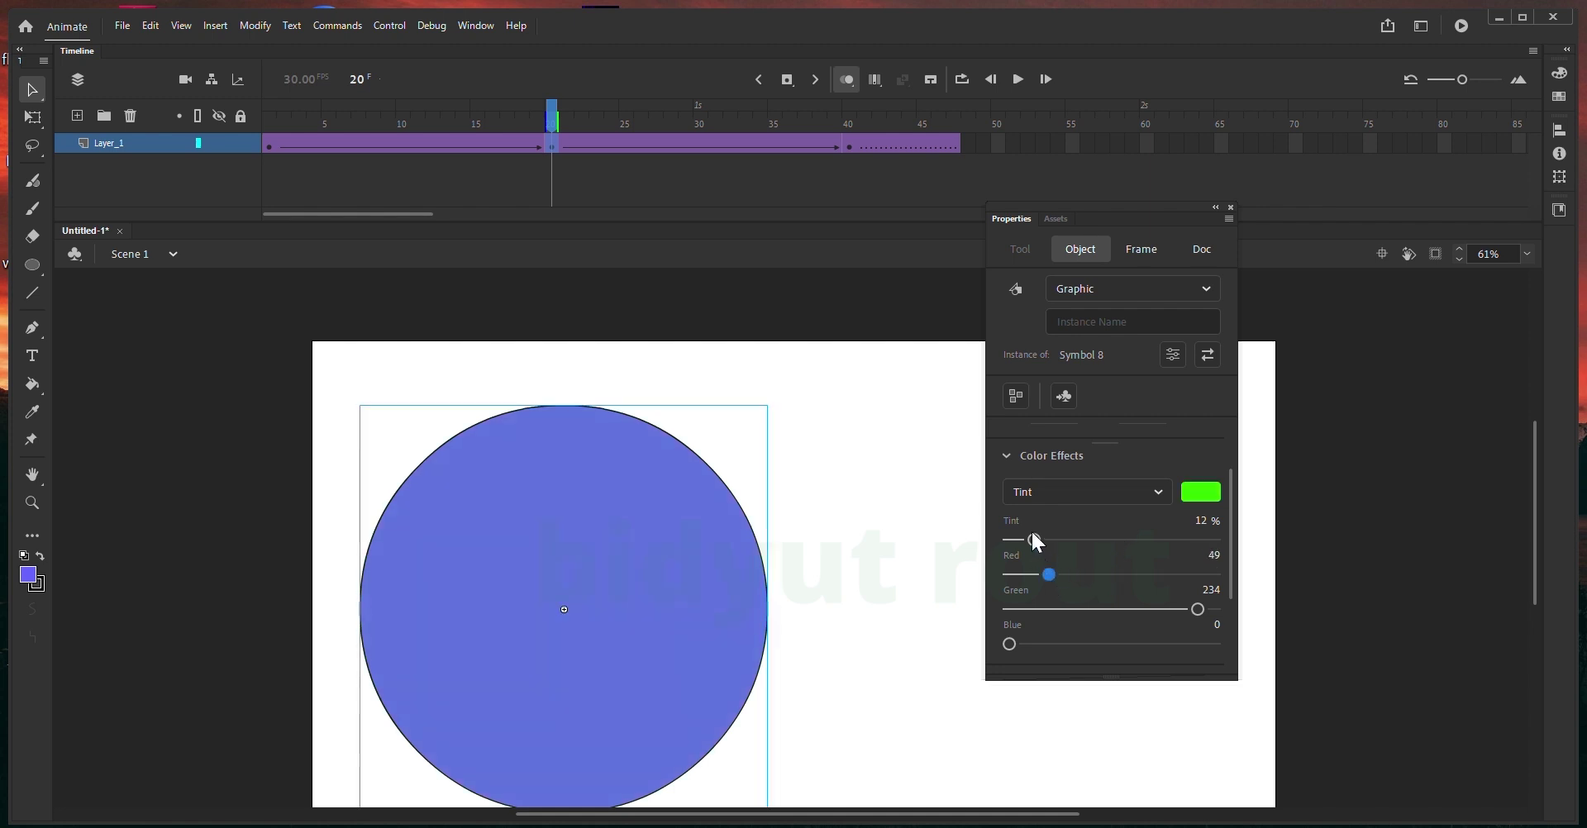
click(1200, 499)
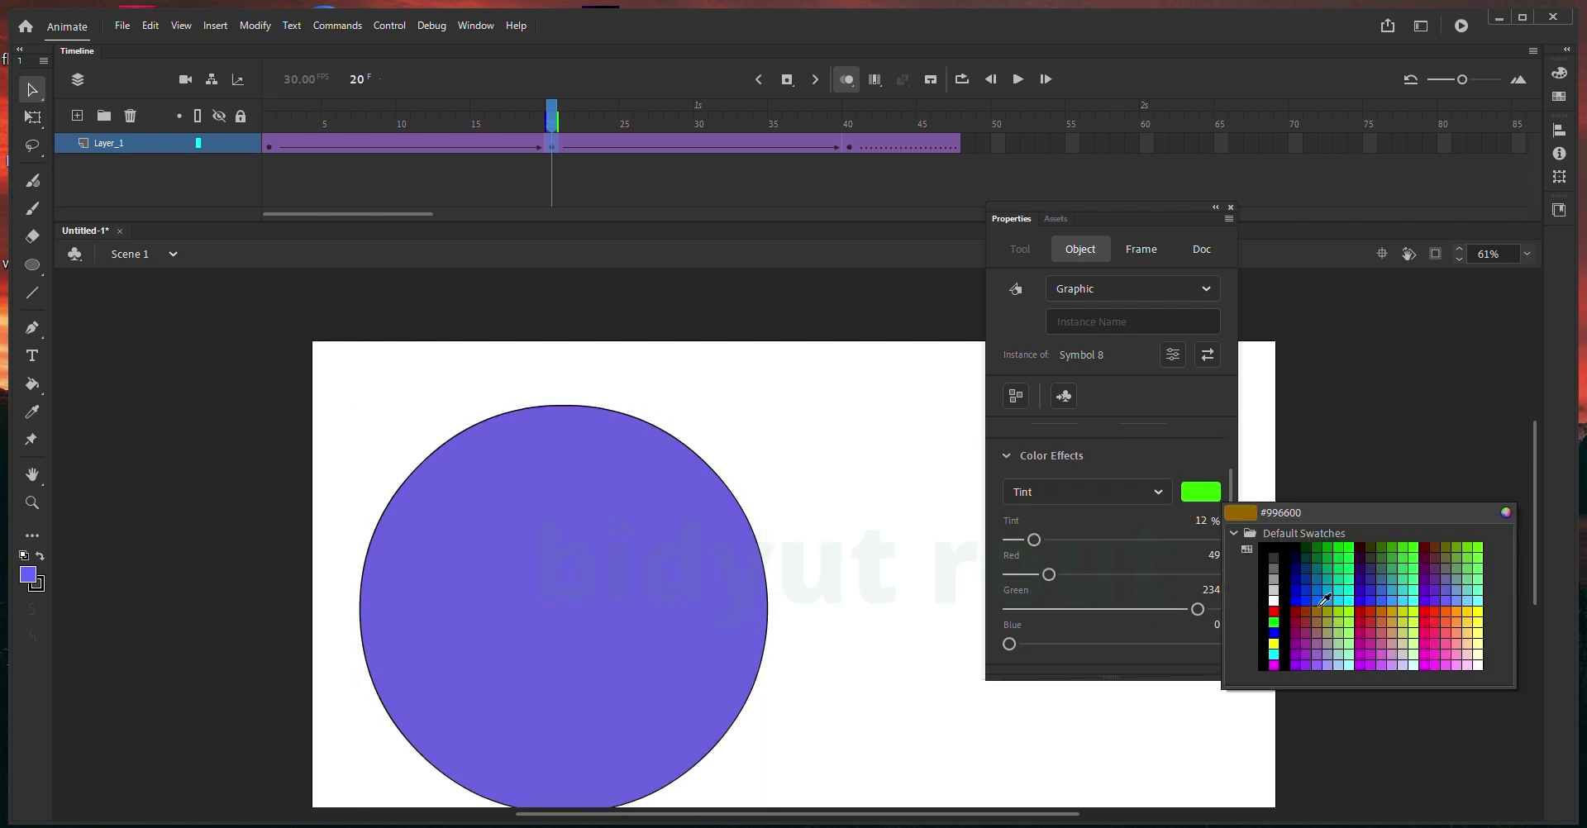
click(1335, 537)
drag(1010, 575, 1142, 579)
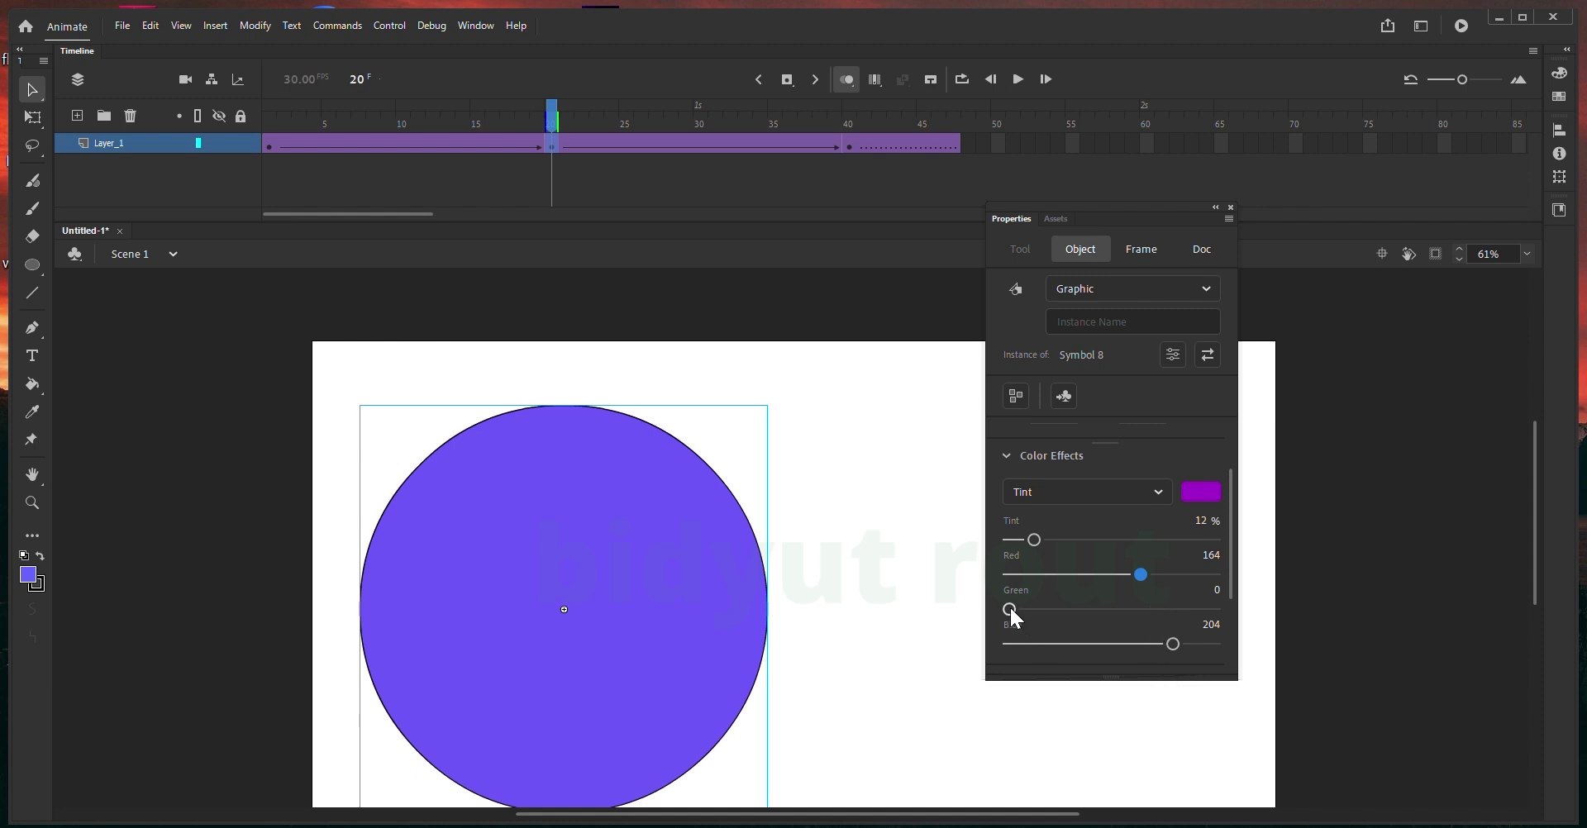
drag(1011, 610, 1103, 575)
drag(1173, 644, 1007, 646)
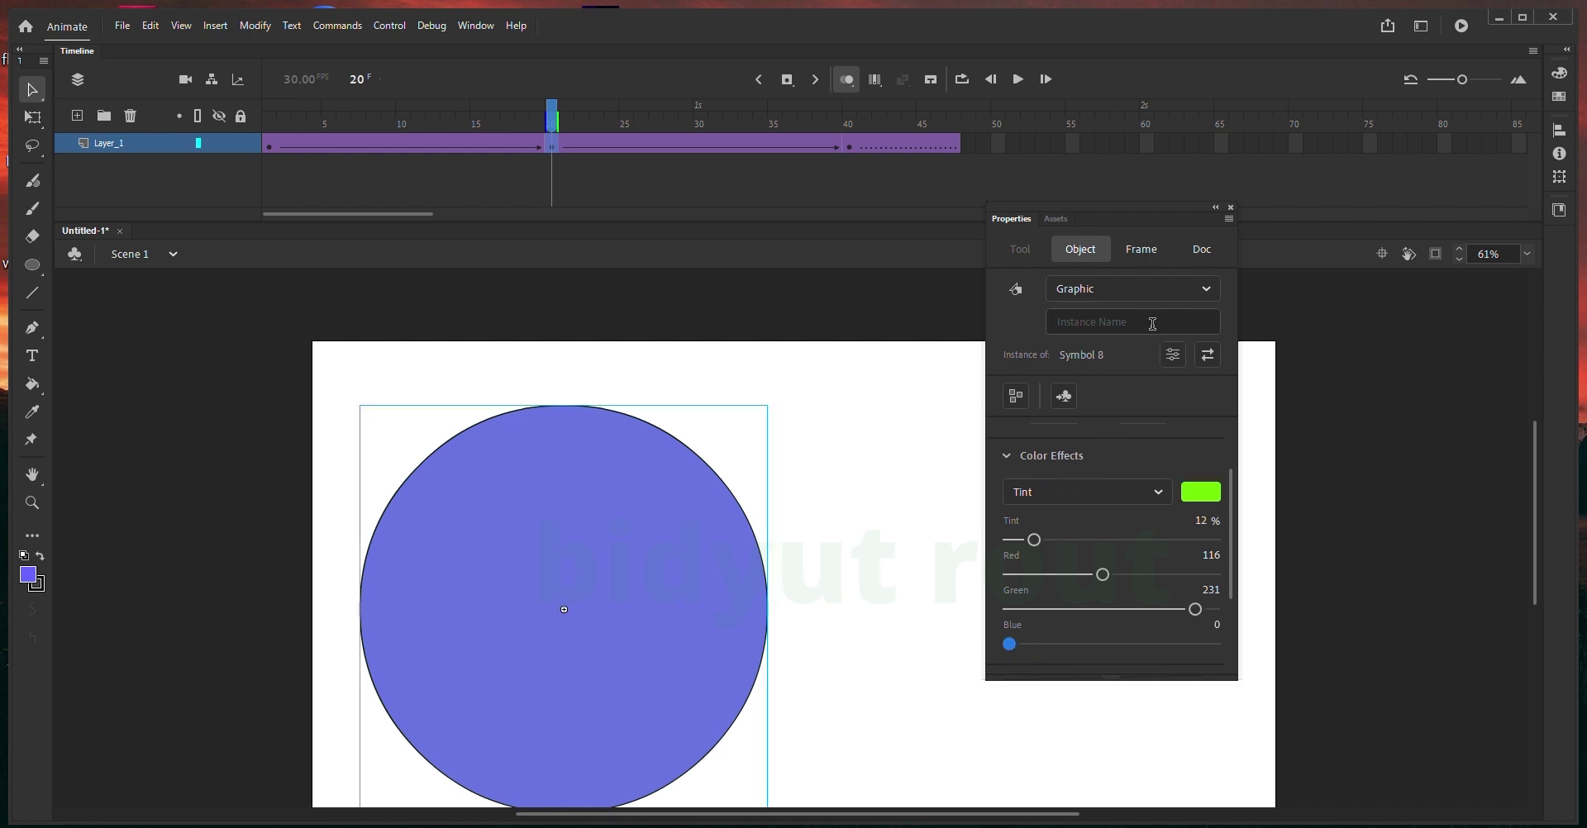
- Scrub and play the tween to check the circle's color change, returning to the frame 20 keyframe
drag(549, 144, 900, 153)
key(Return)
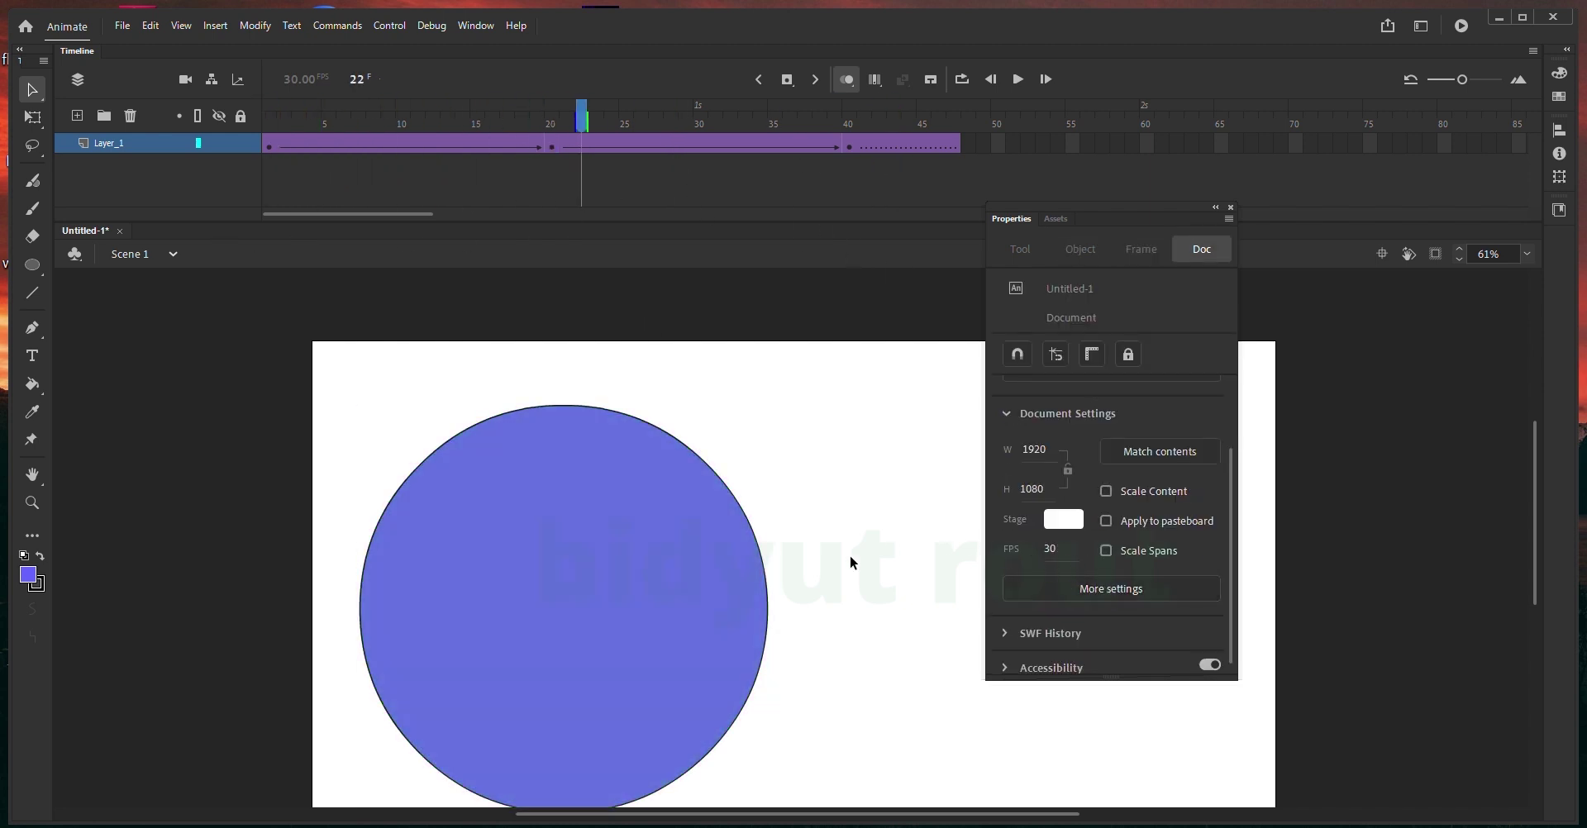
click(552, 147)
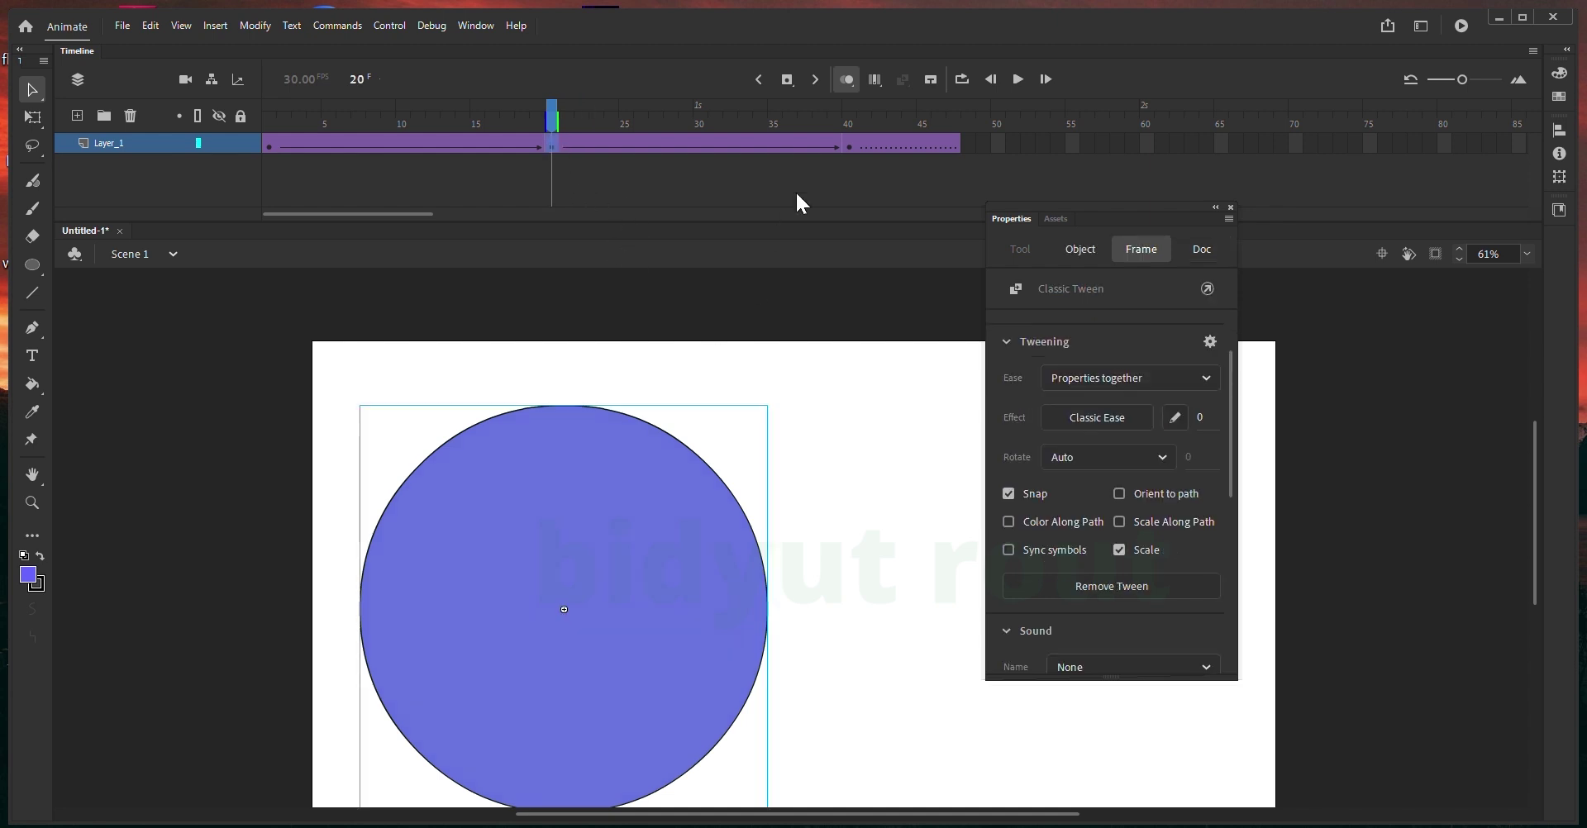
- Apply a Tint color effect to the circle at the frame 40 keyframe with Tint at 80% and Red at 5
click(848, 144)
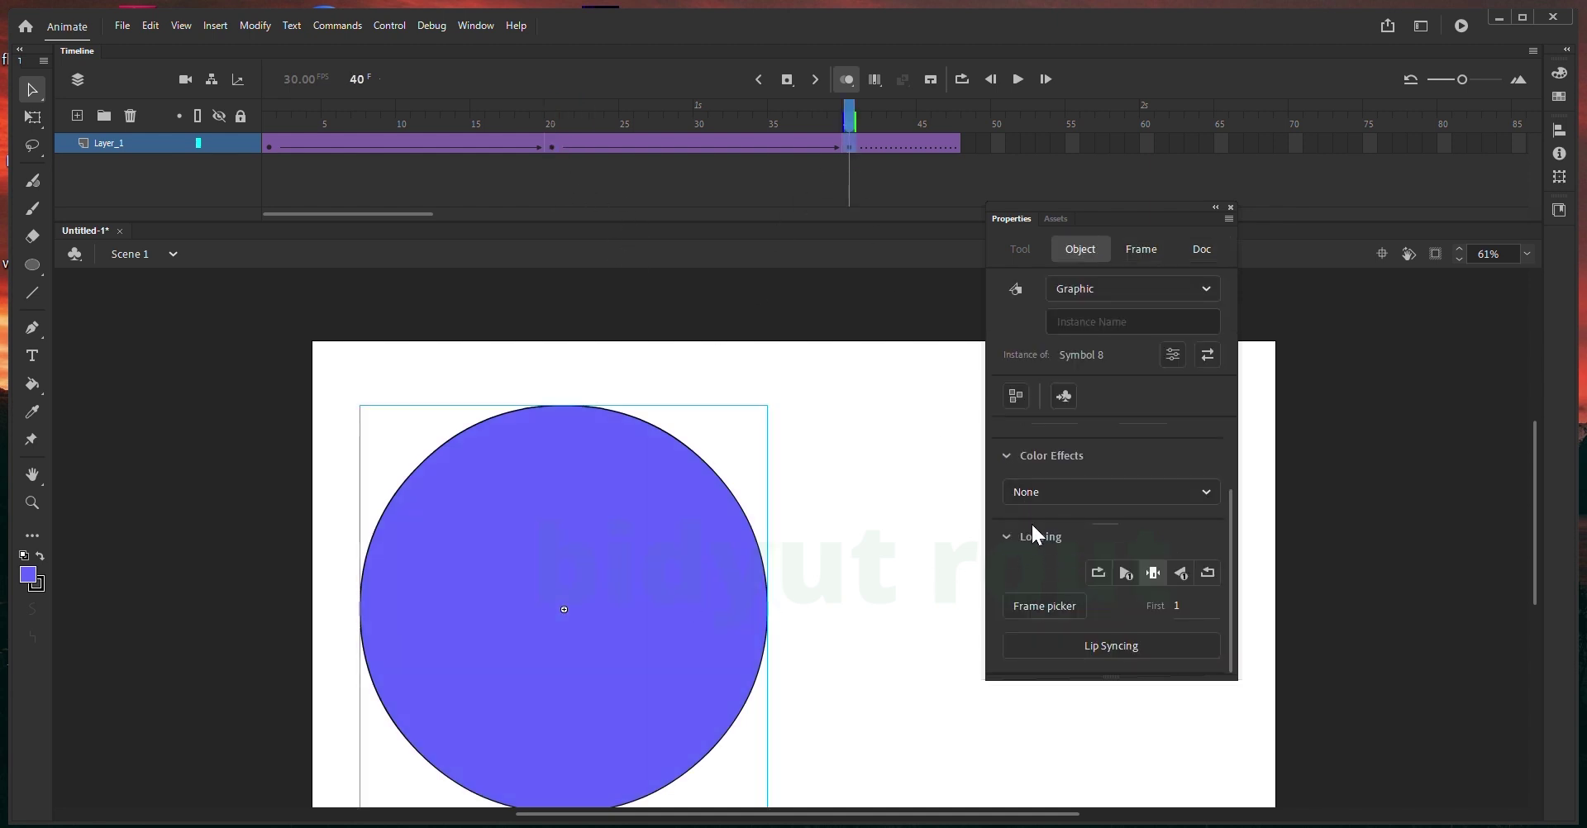
click(1045, 493)
click(1029, 577)
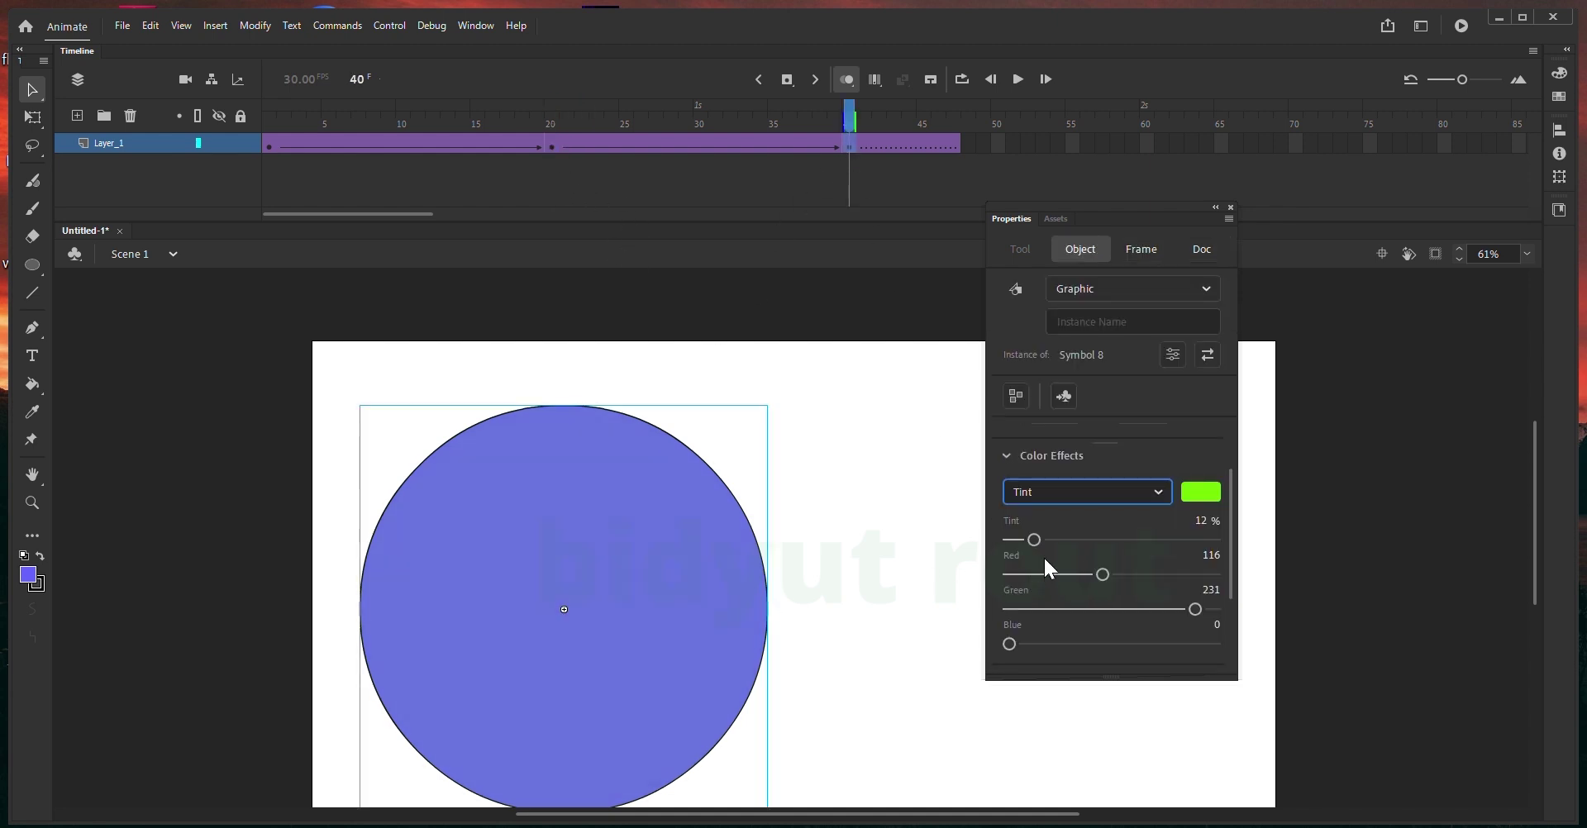
drag(1034, 539, 1117, 540)
drag(1048, 574, 1015, 575)
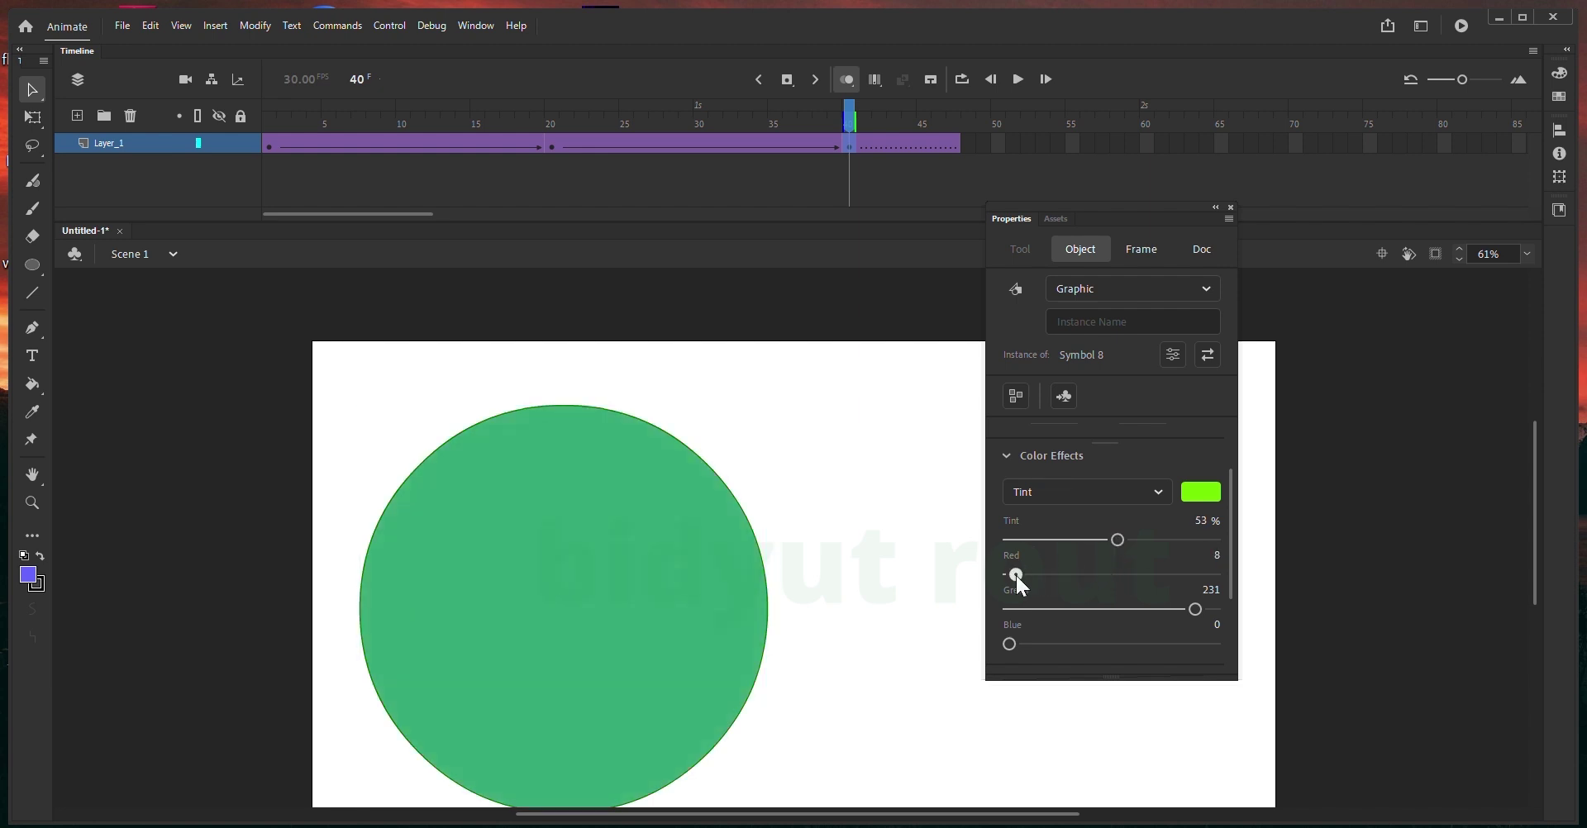
drag(1118, 540, 1173, 540)
- Change the frame 40 circle's tint color to pure blue at 91% Tint and scrub back through the tween
click(1201, 492)
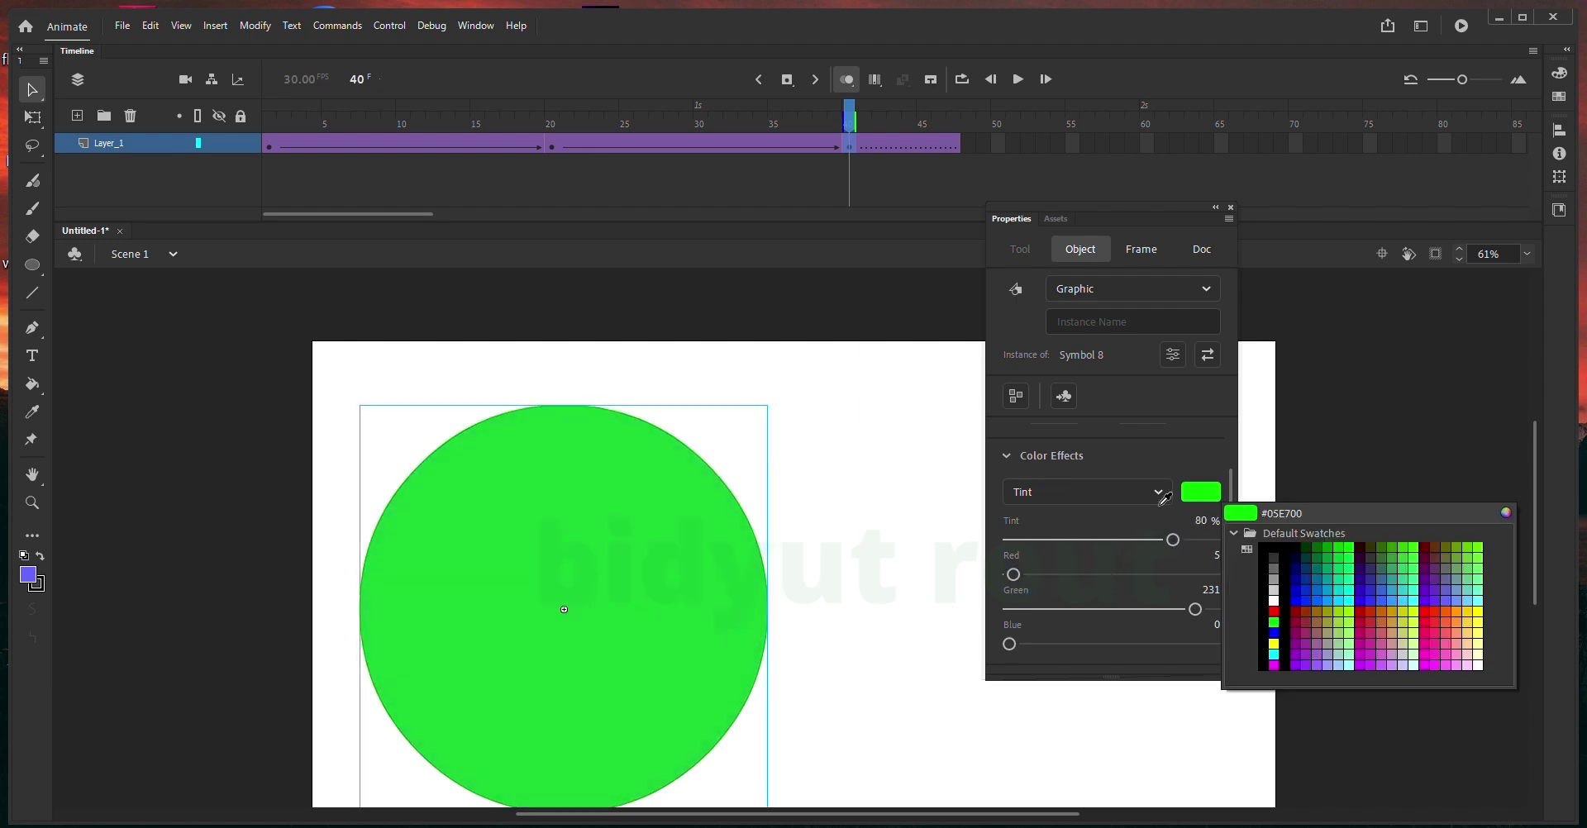
click(1295, 575)
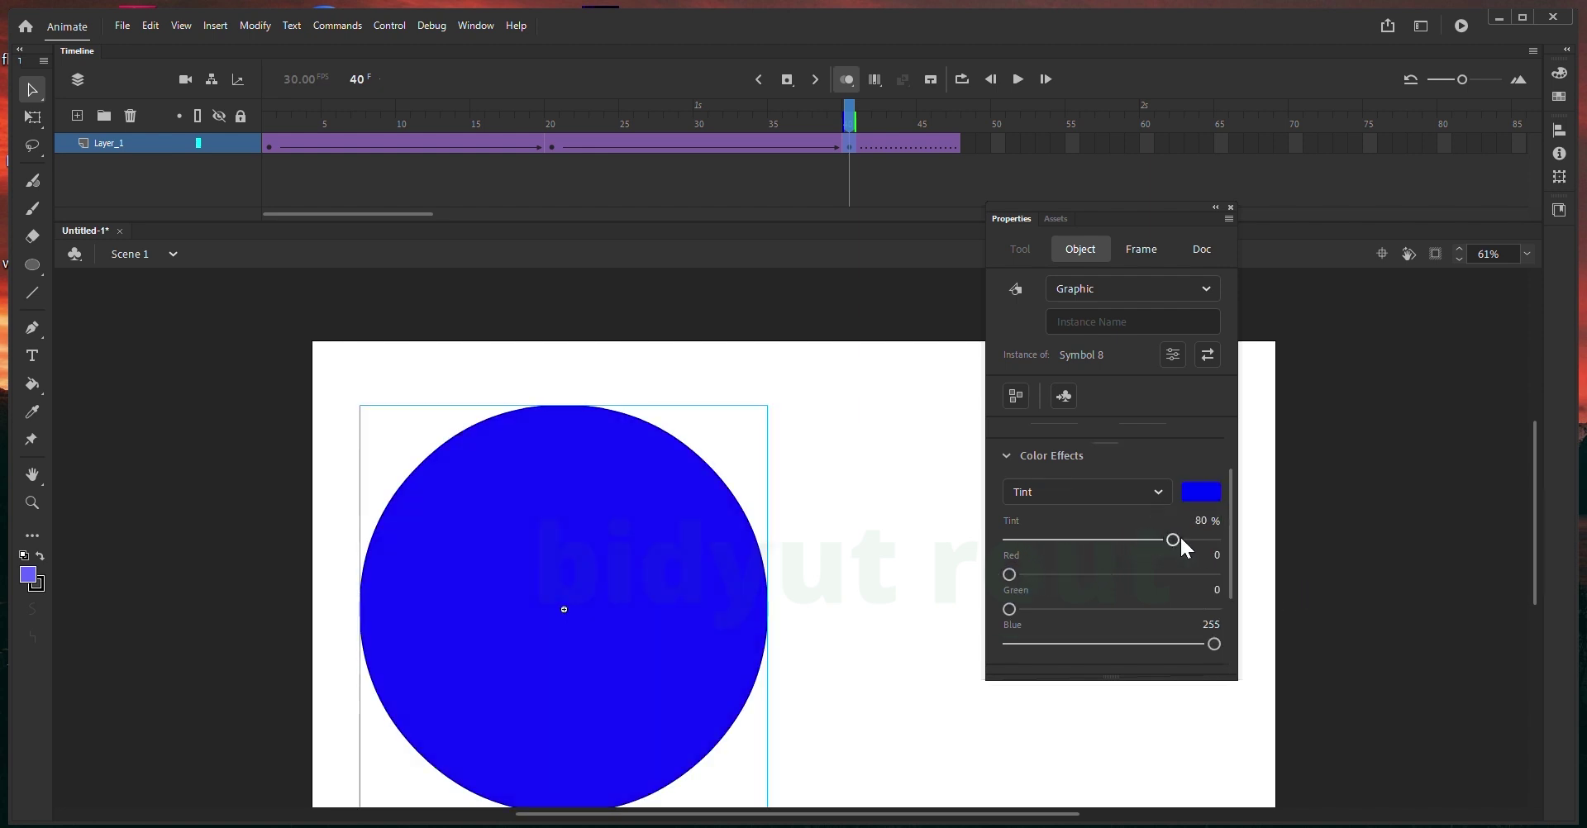
mouse_move(1182, 538)
mouse_down()
mouse_move(1204, 538)
mouse_move(1191, 537)
mouse_up()
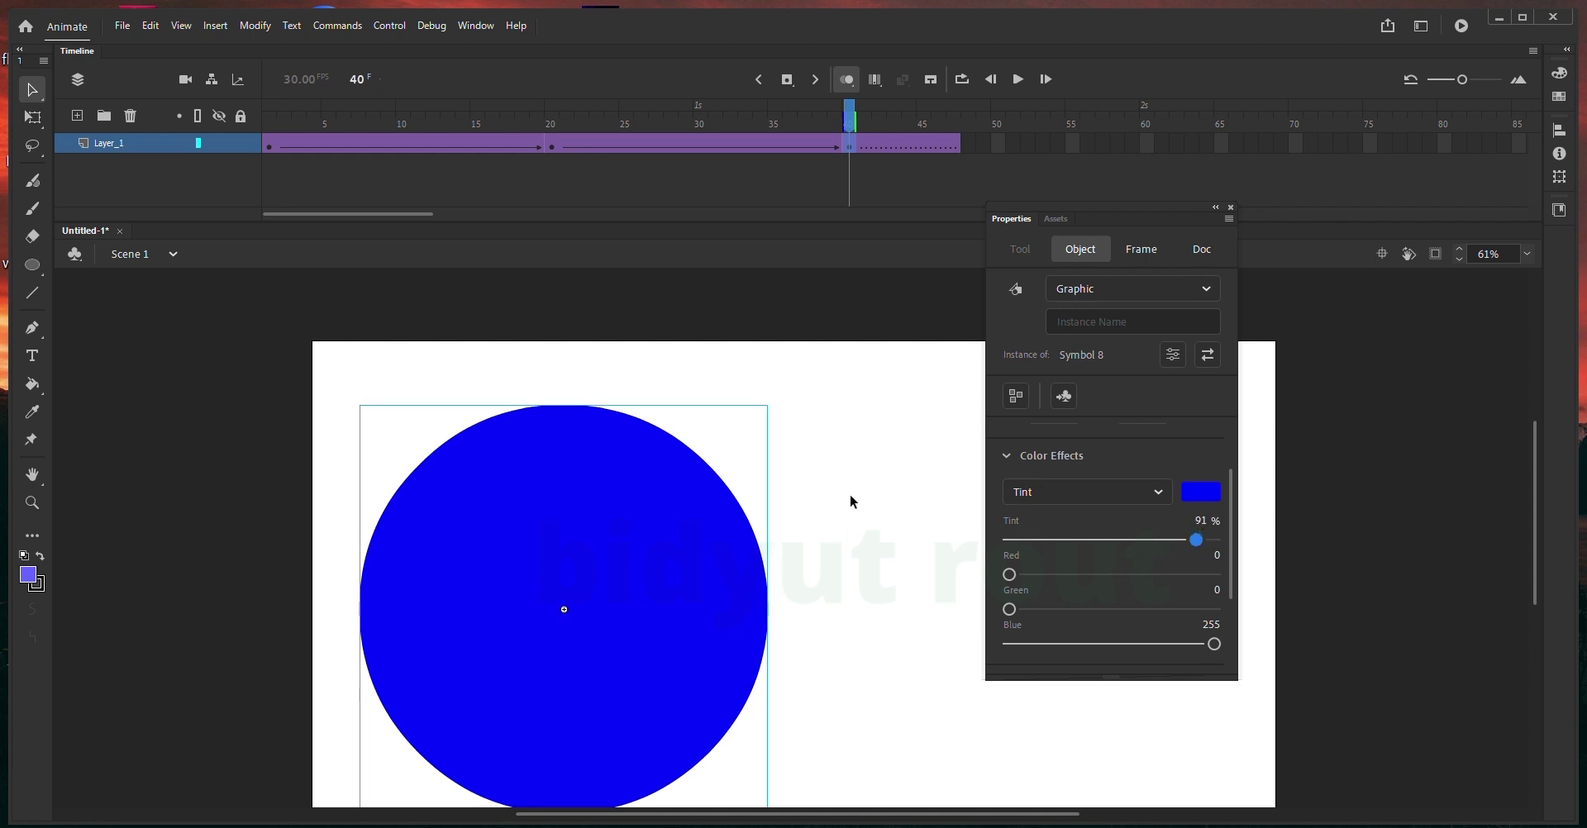
drag(849, 154, 641, 195)
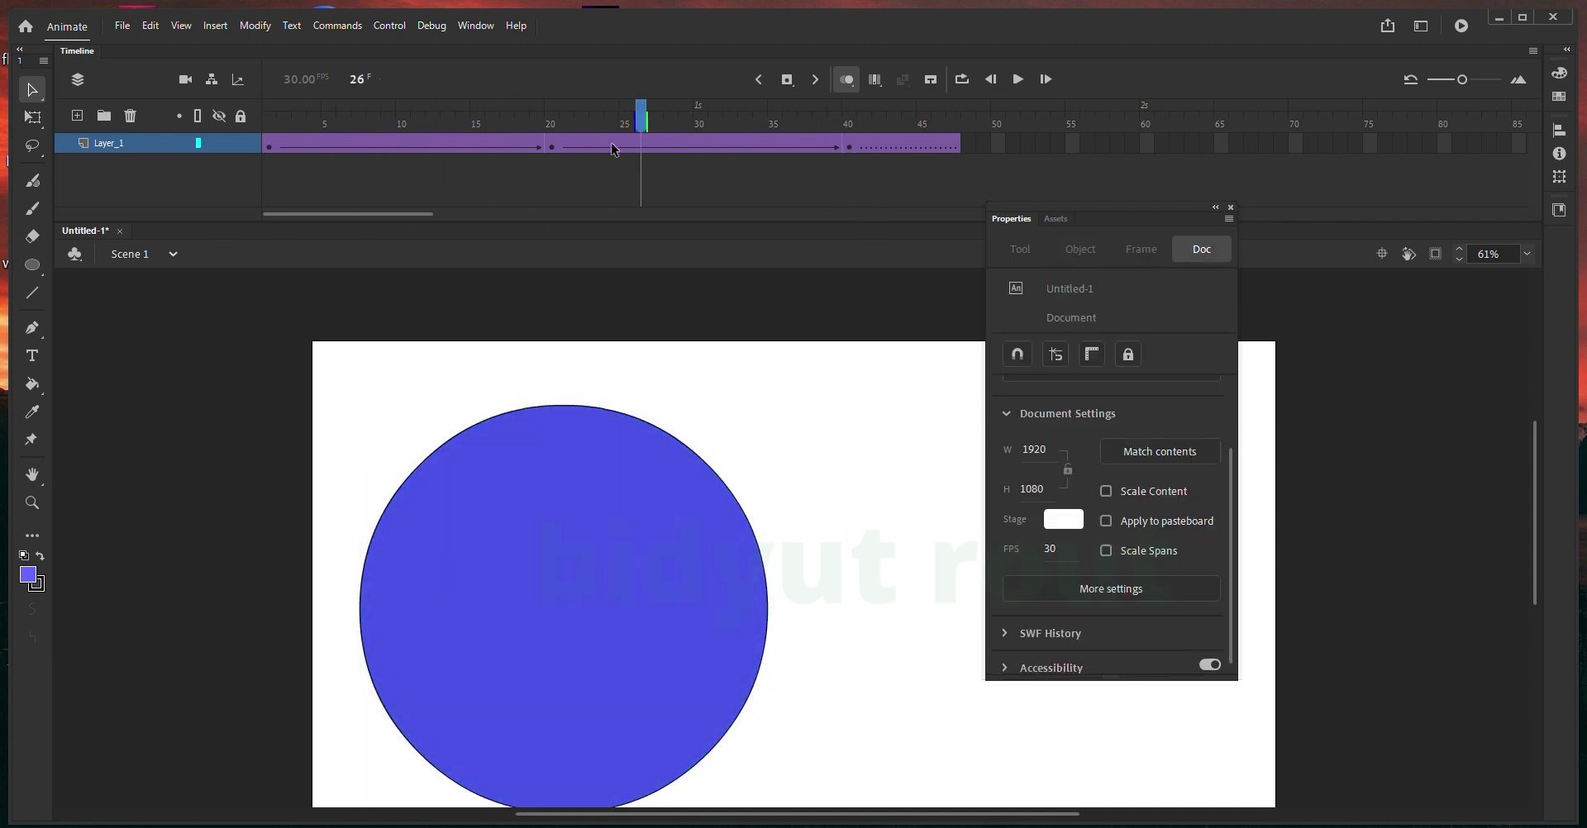
- Remove the classic tween from the spans around the frame 20 keyframe and create it again
drag(516, 145, 669, 145)
right_click(584, 150)
click(662, 83)
right_click(546, 138)
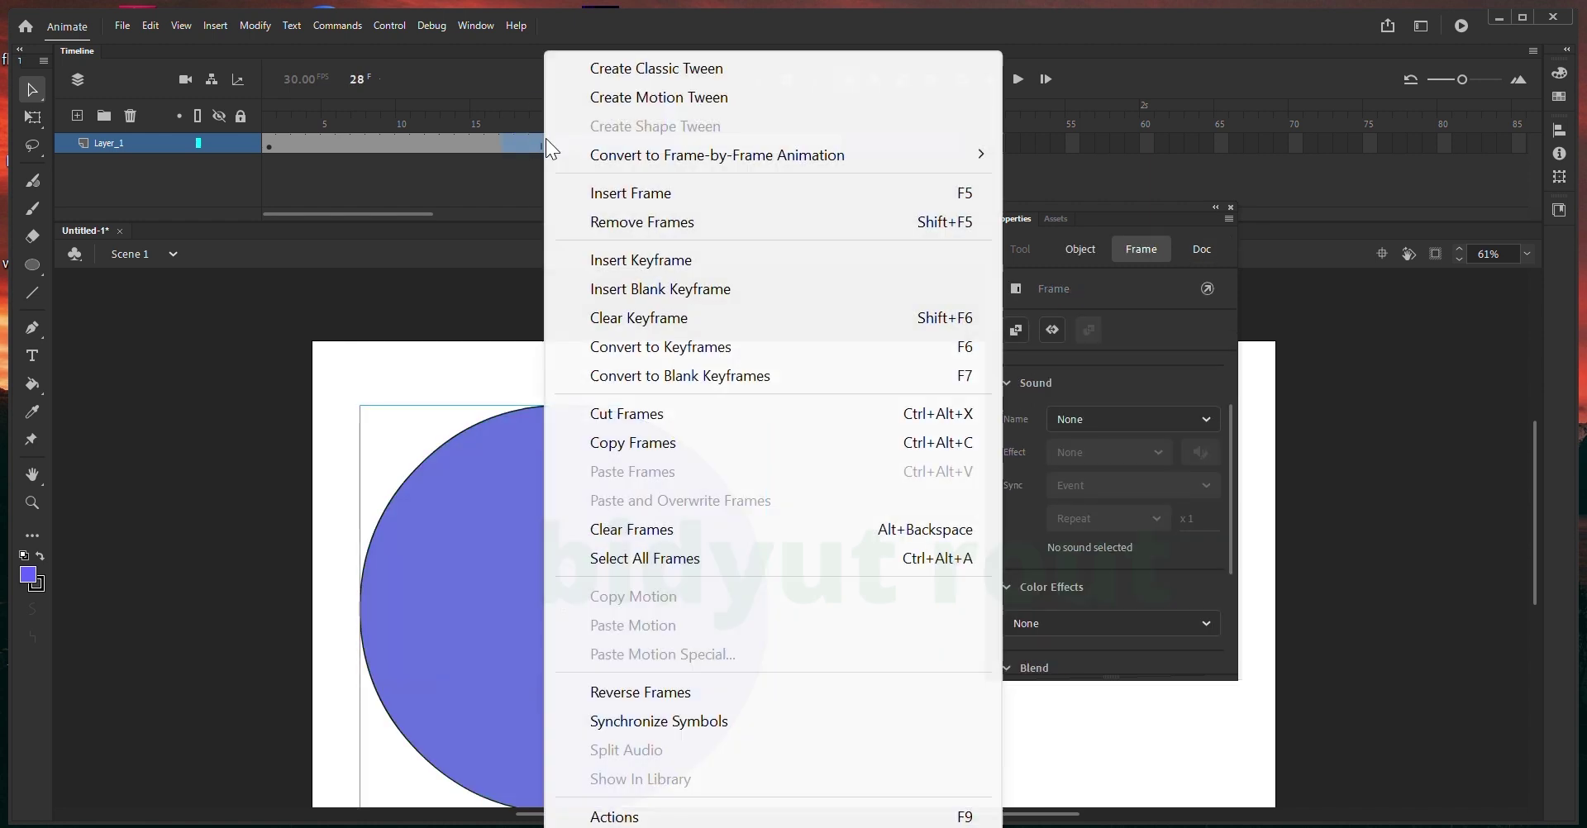
click(635, 71)
- Review the tint animation by scrubbing the timeline and inspecting the frame 20 and frame 1 keyframes and the frames through 41
drag(519, 124, 627, 238)
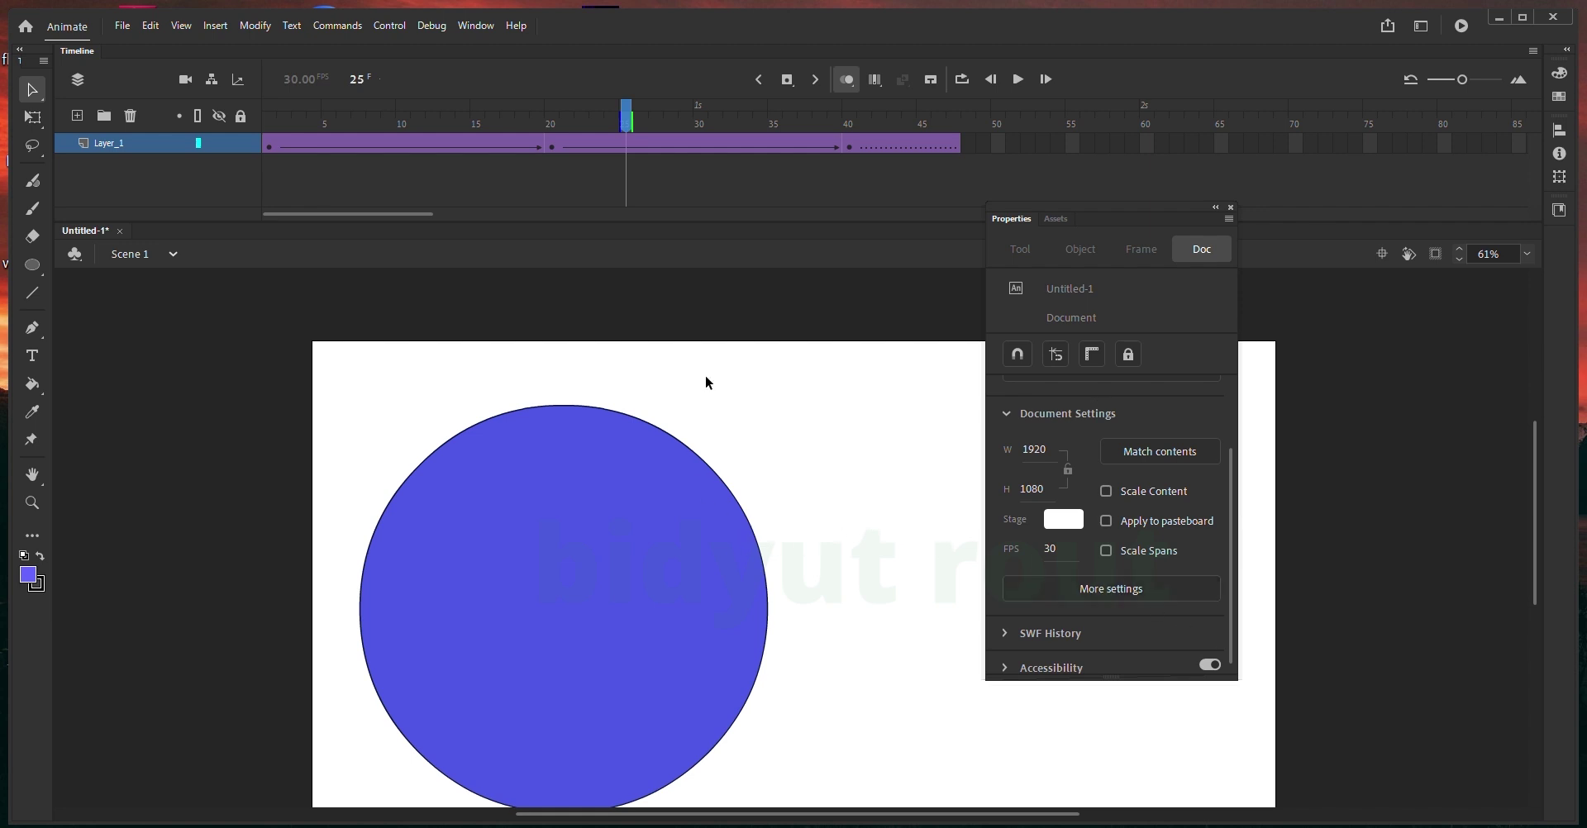
click(553, 148)
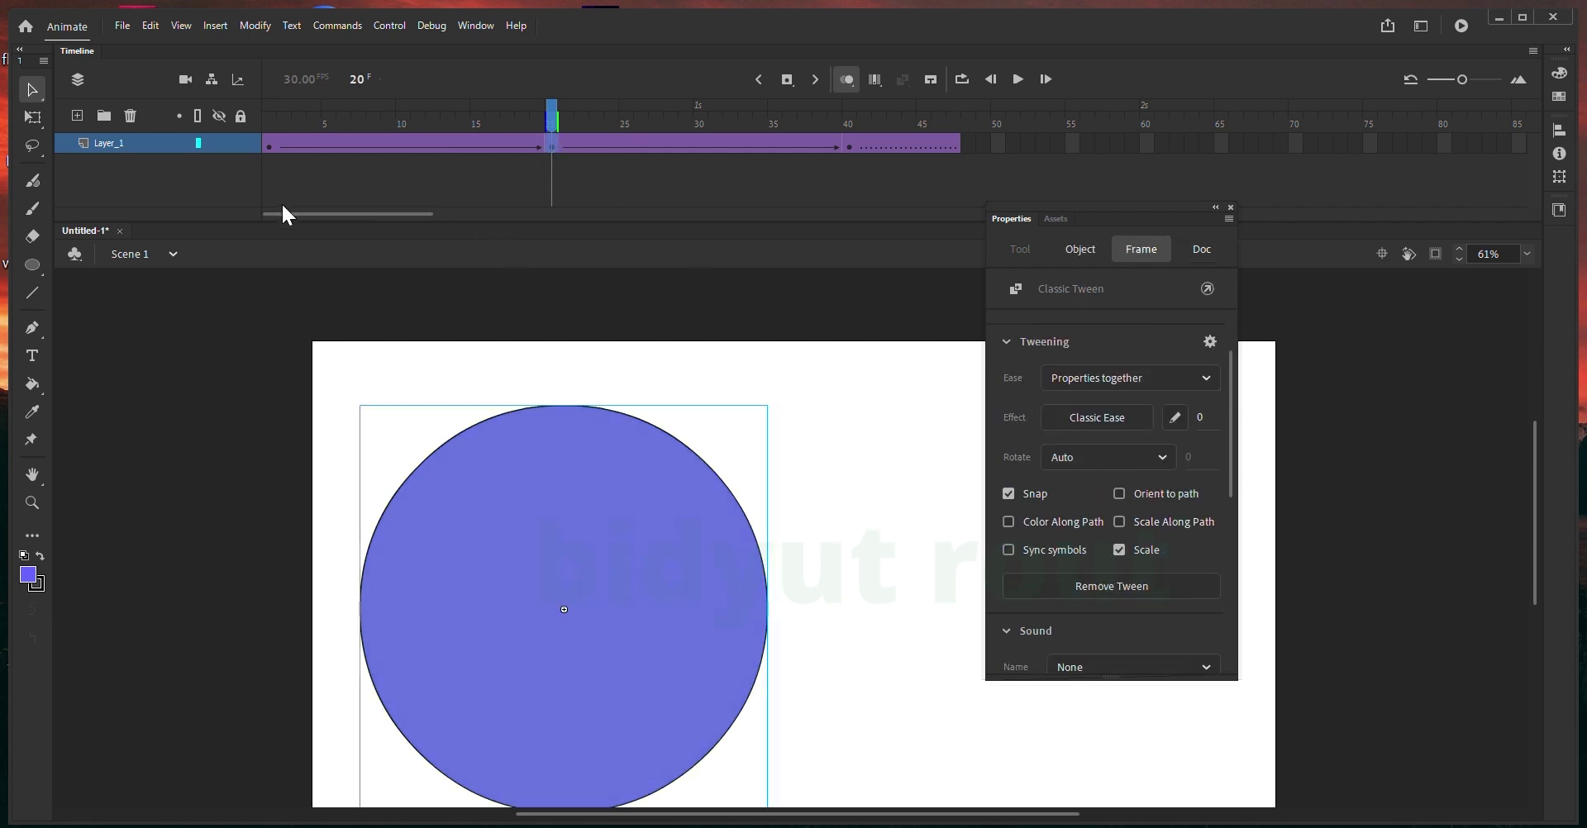
click(270, 145)
click(279, 172)
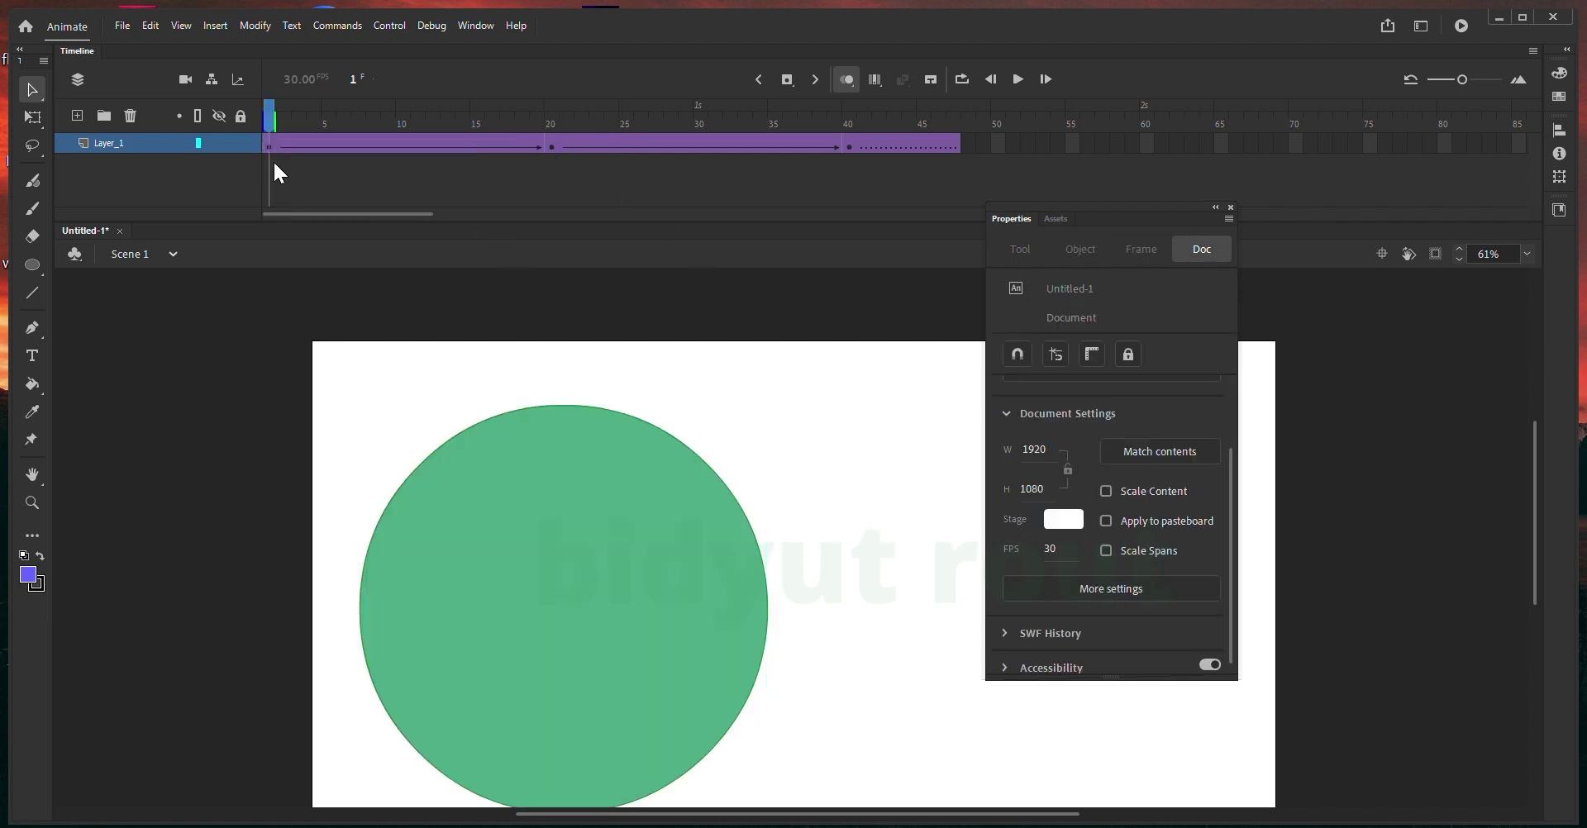
drag(278, 145, 856, 139)
click(864, 142)
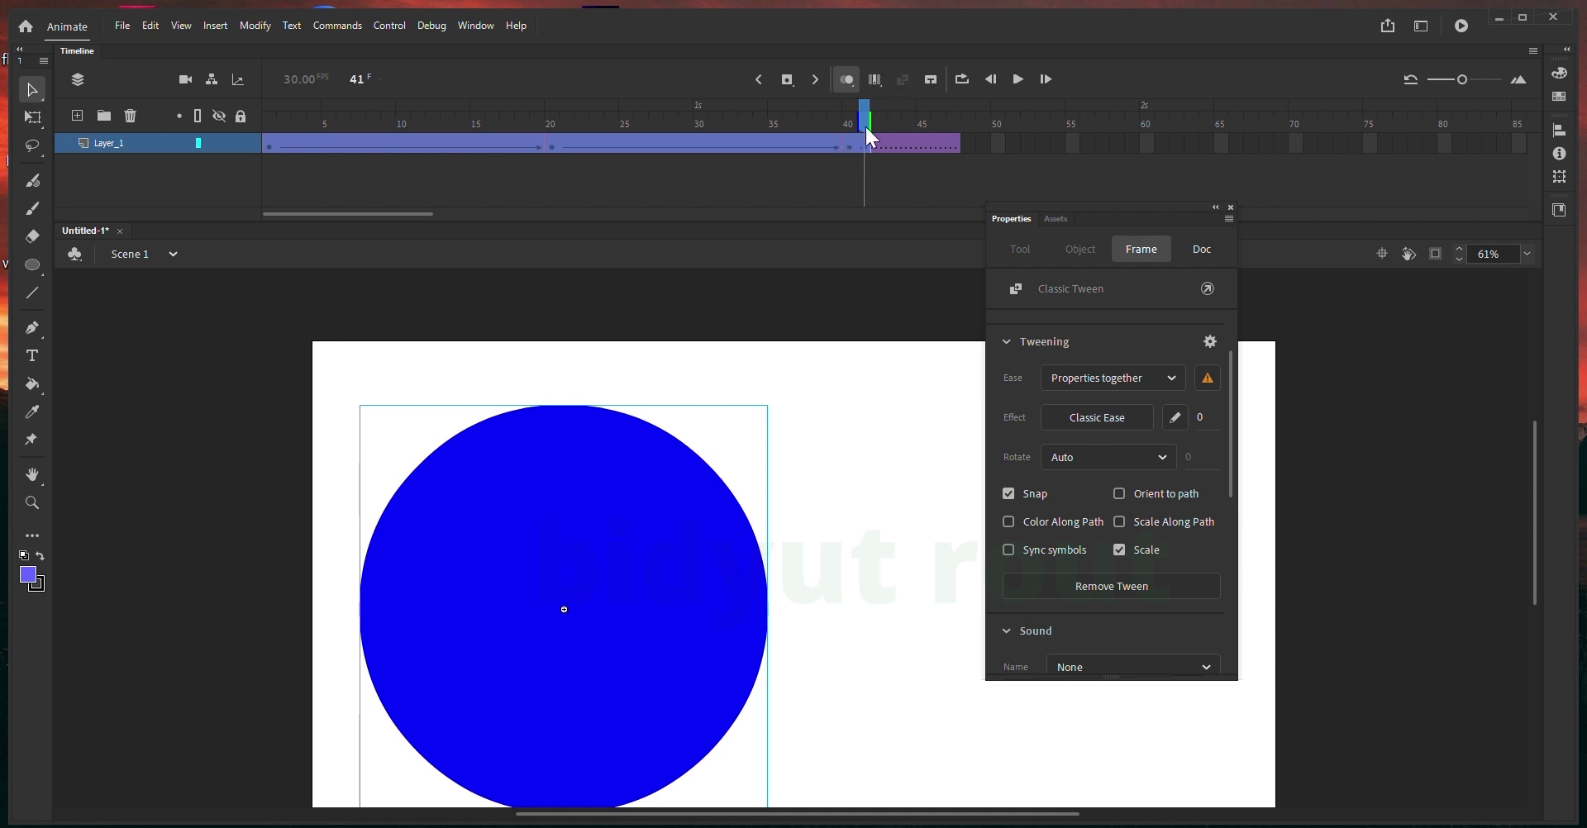
click(129, 206)
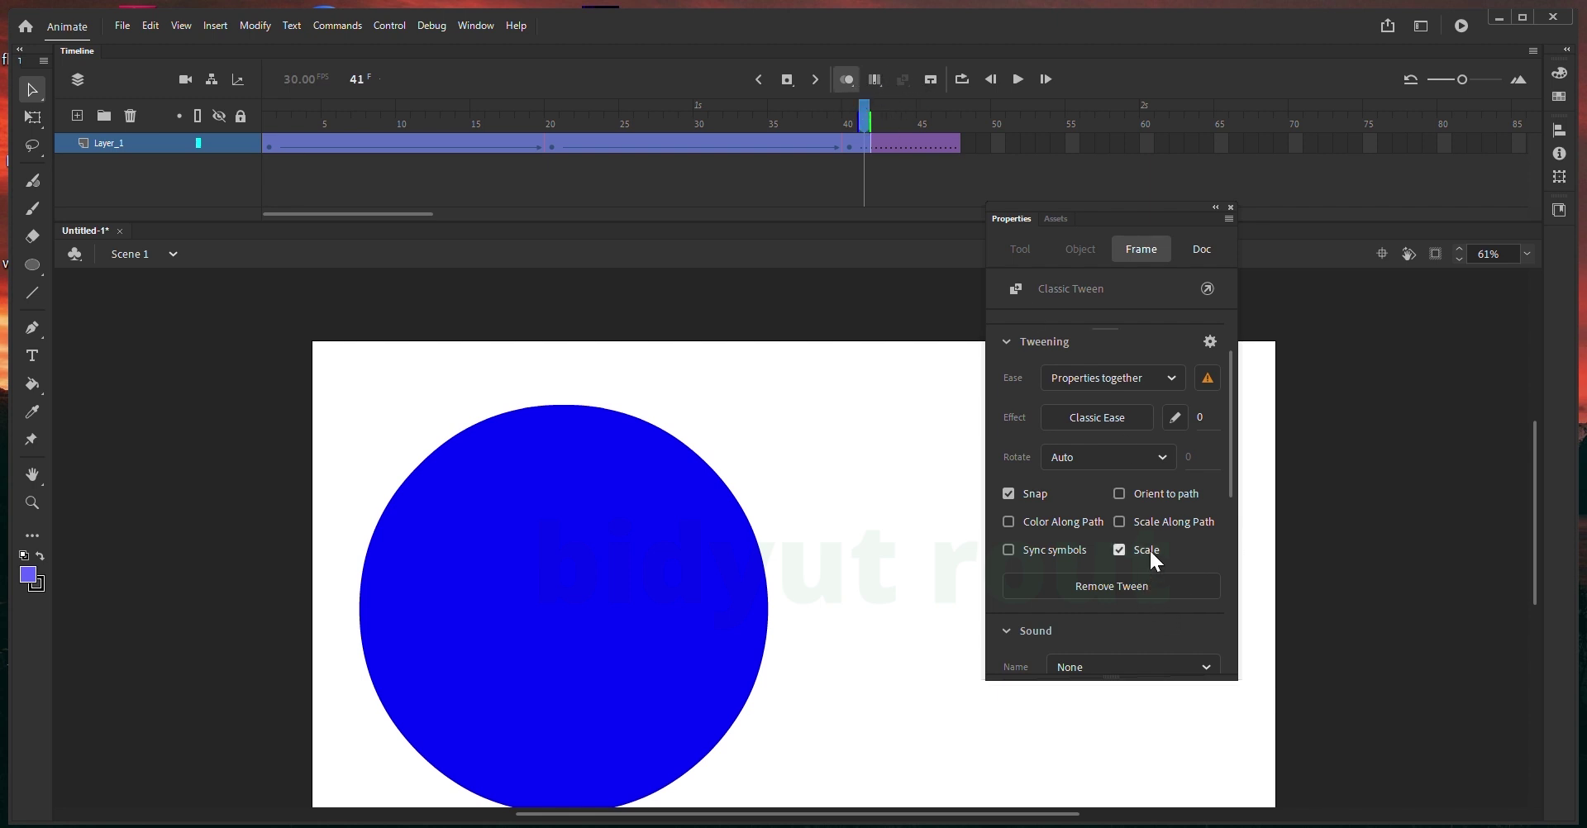
drag(838, 362, 533, 660)
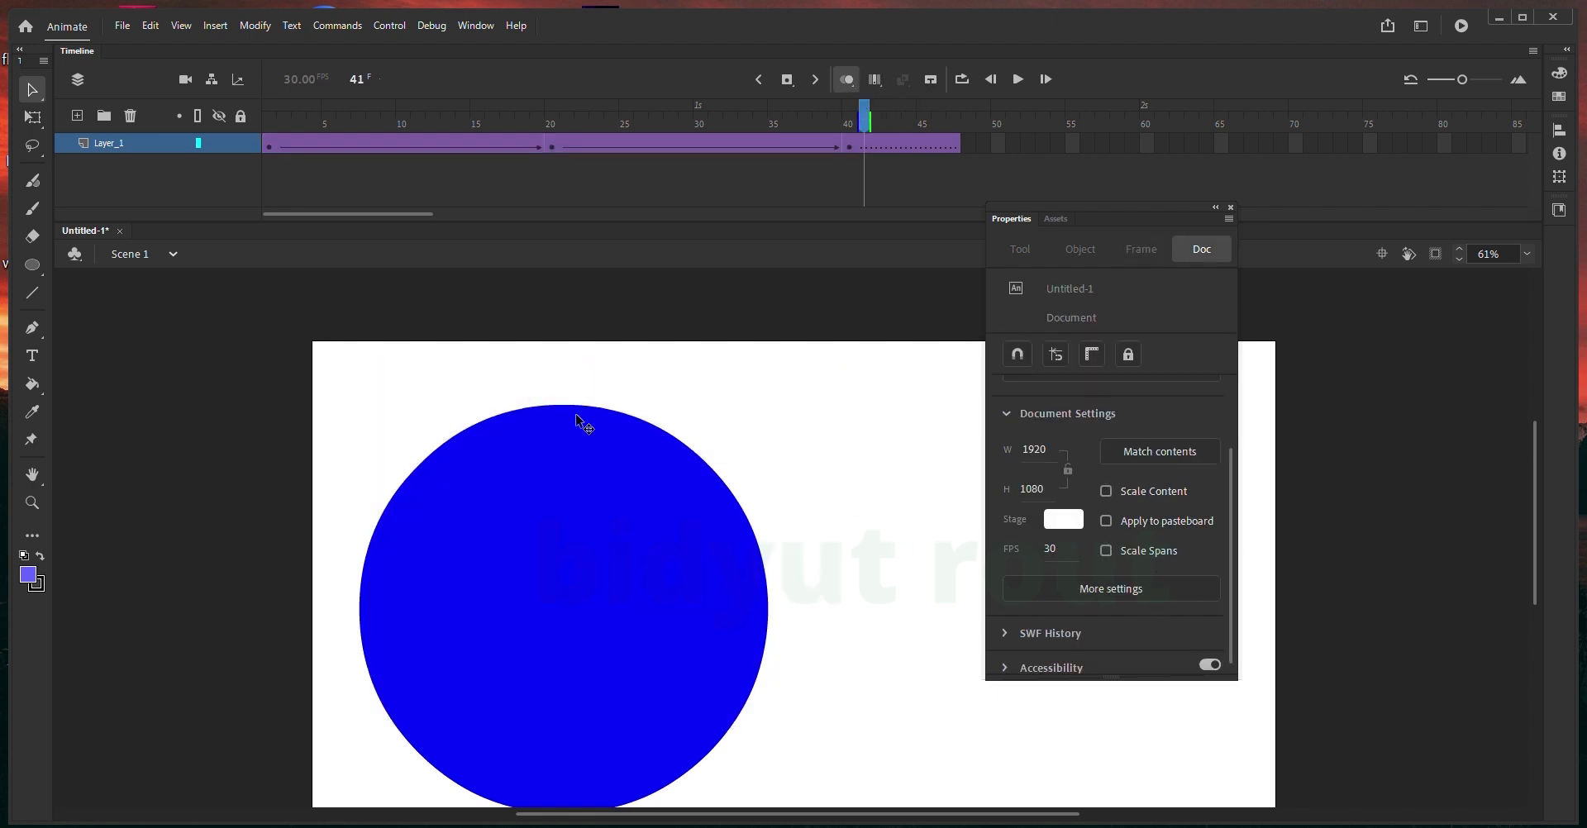
click(415, 178)
drag(416, 179, 388, 182)
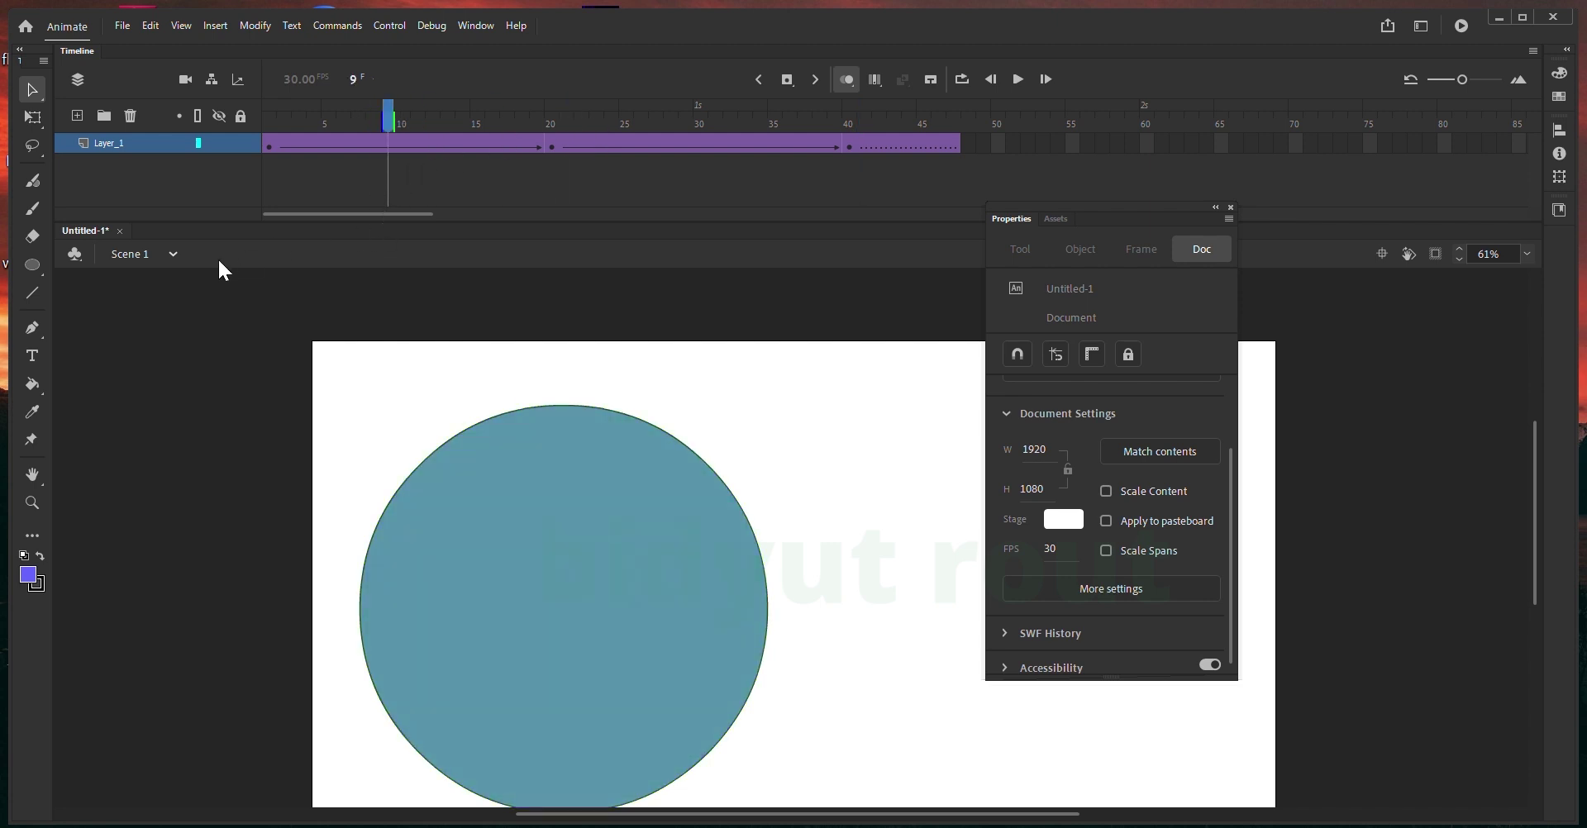
click(548, 145)
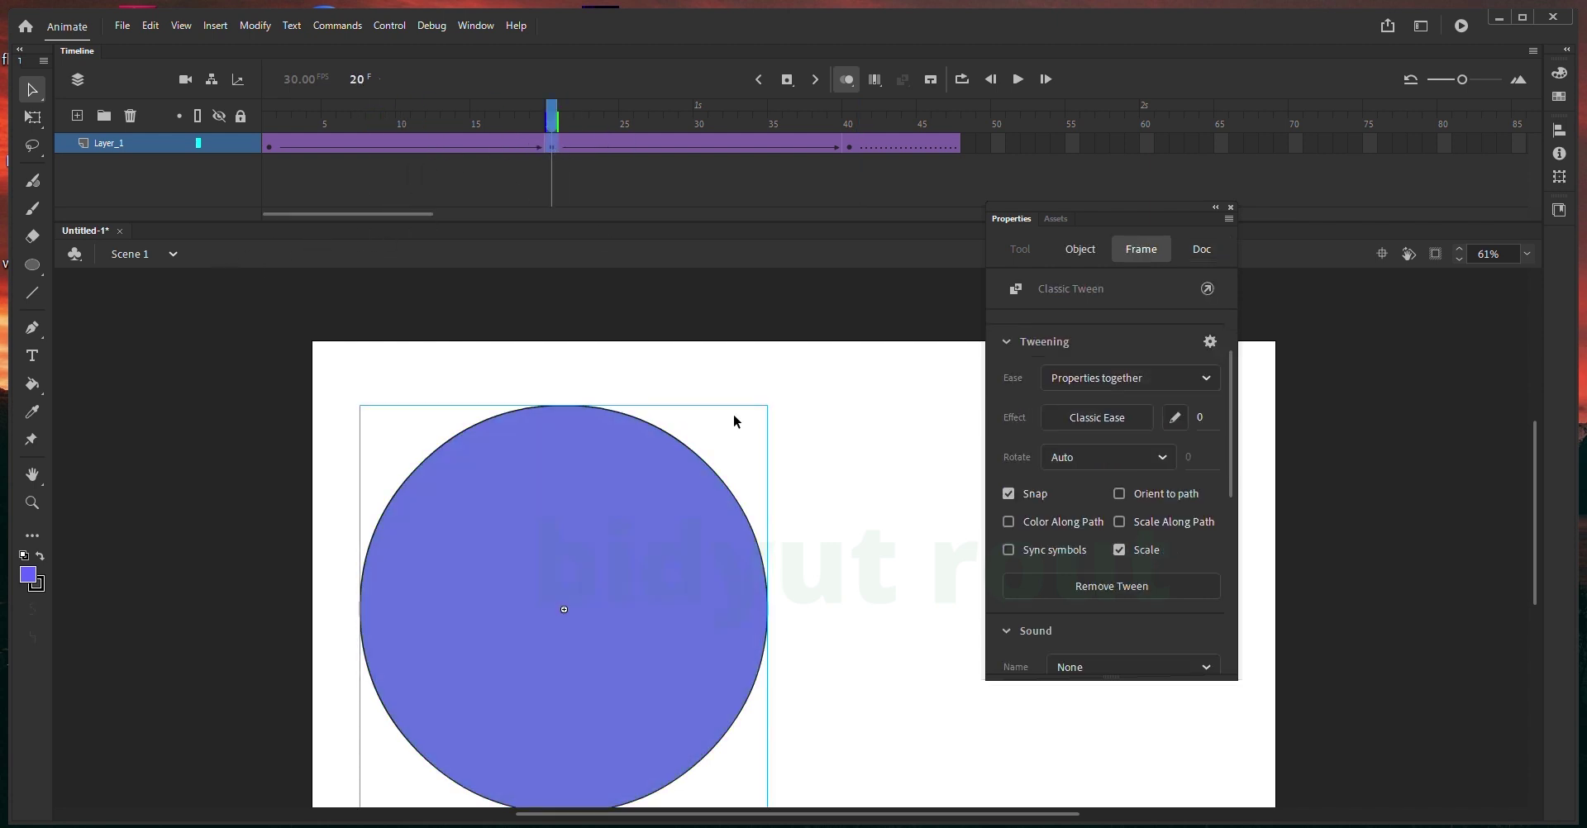
click(1062, 492)
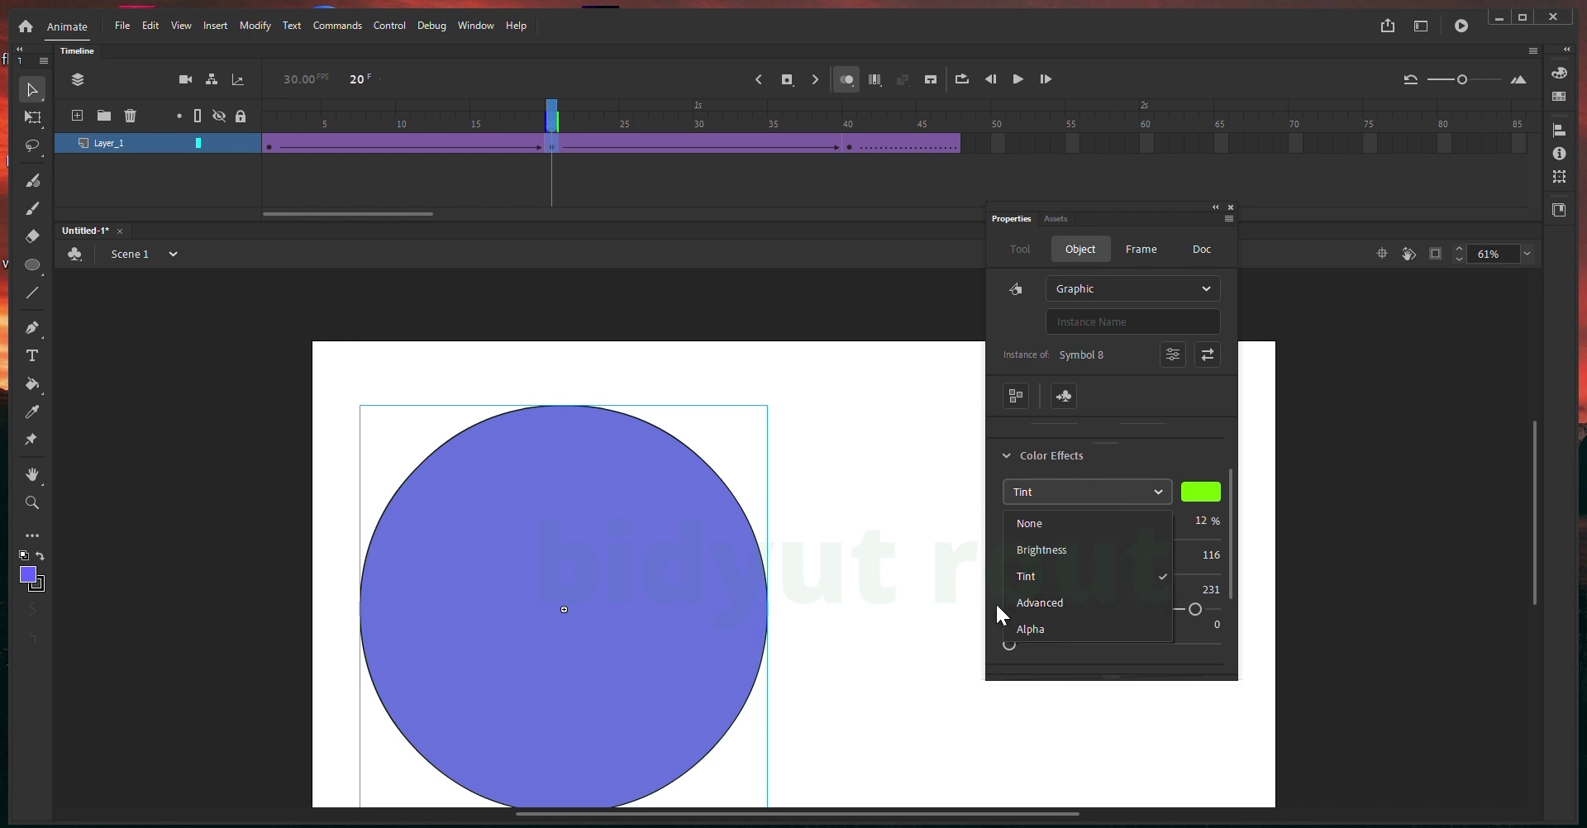
key(Escape)
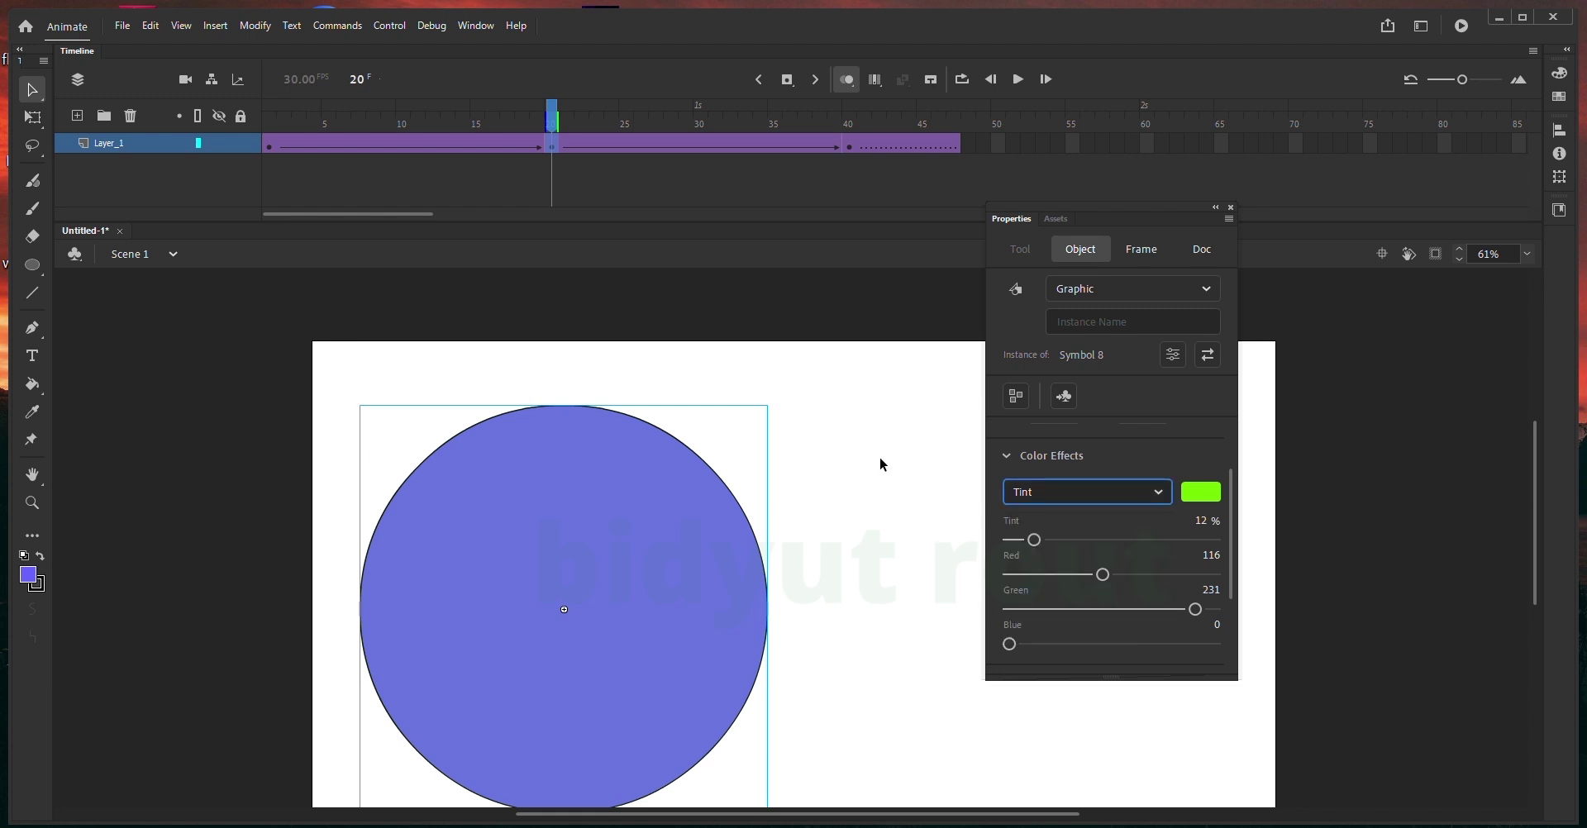
click(275, 143)
- Change the circle's color effect at the frame 20 keyframe from Tint to Advanced
click(551, 143)
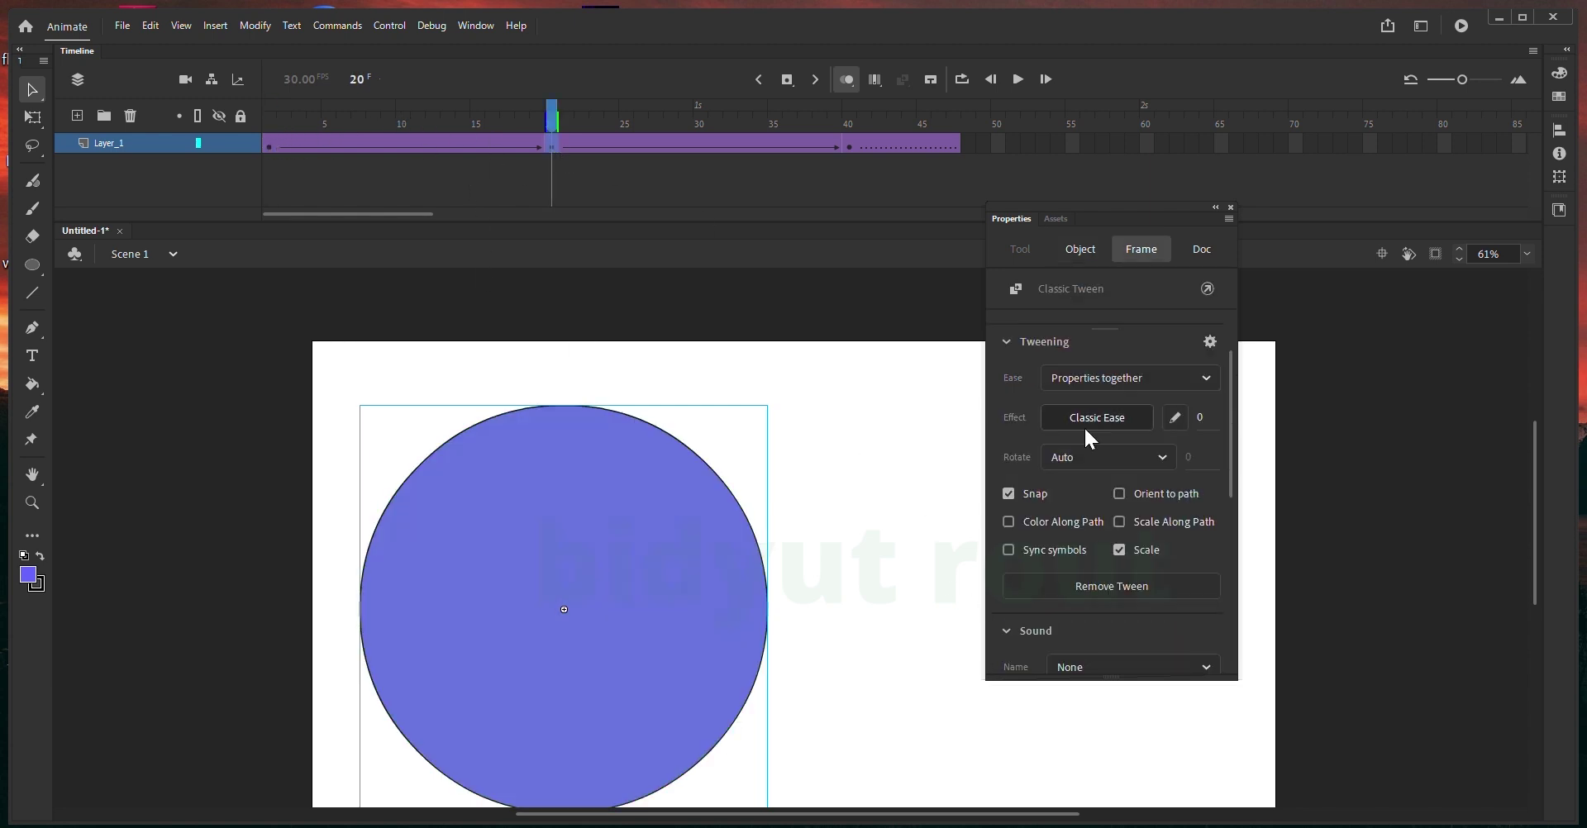
click(1096, 496)
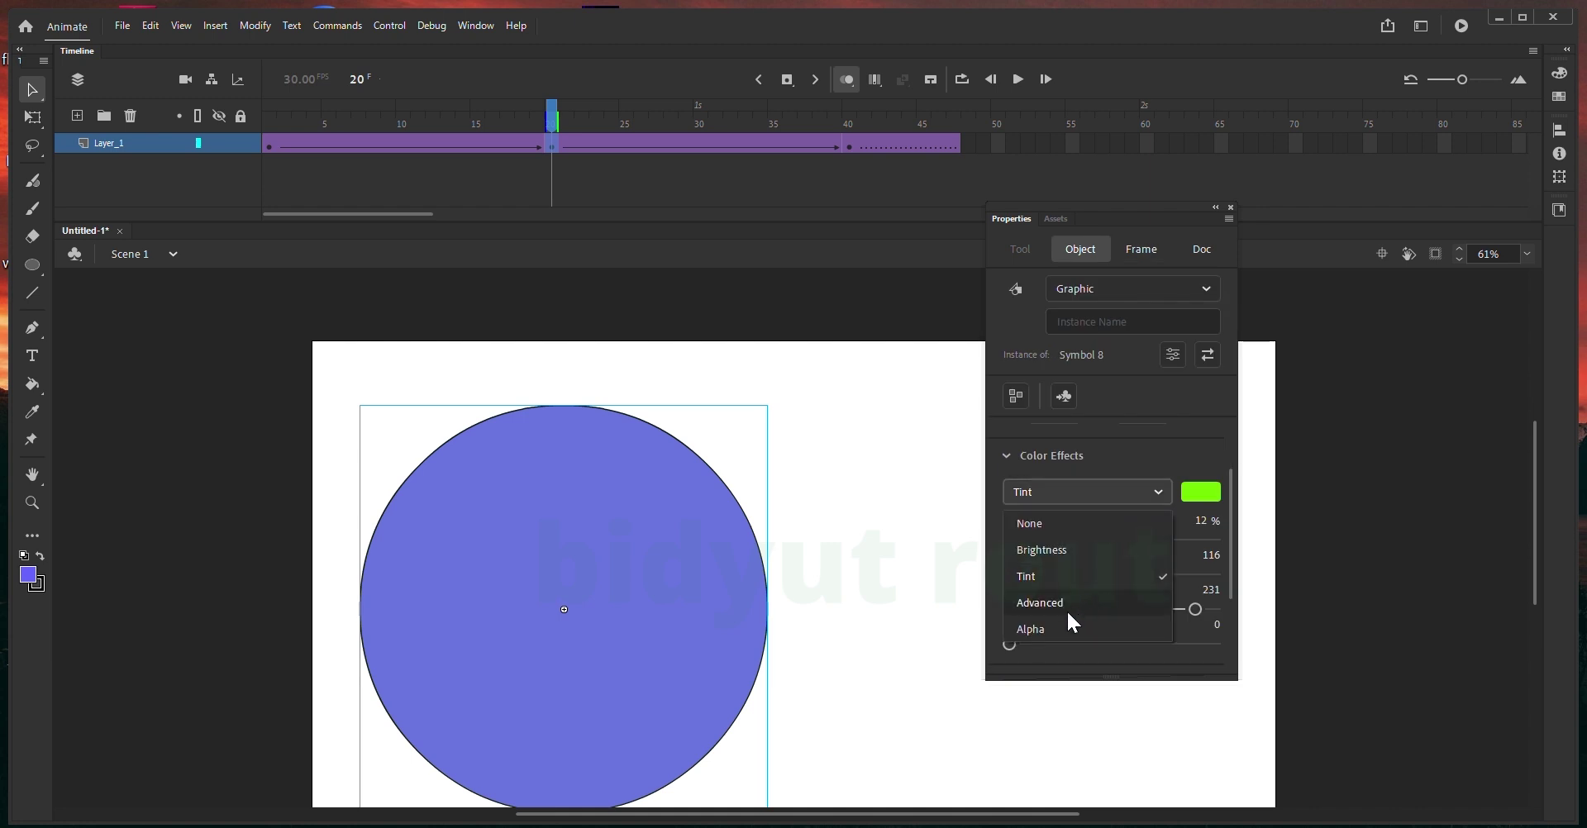
key(Escape)
key(Down)
mouse_move(1072, 630)
mouse_down()
mouse_move(964, 627)
mouse_move(1075, 620)
mouse_up()
scroll(1171, 536, down, 3)
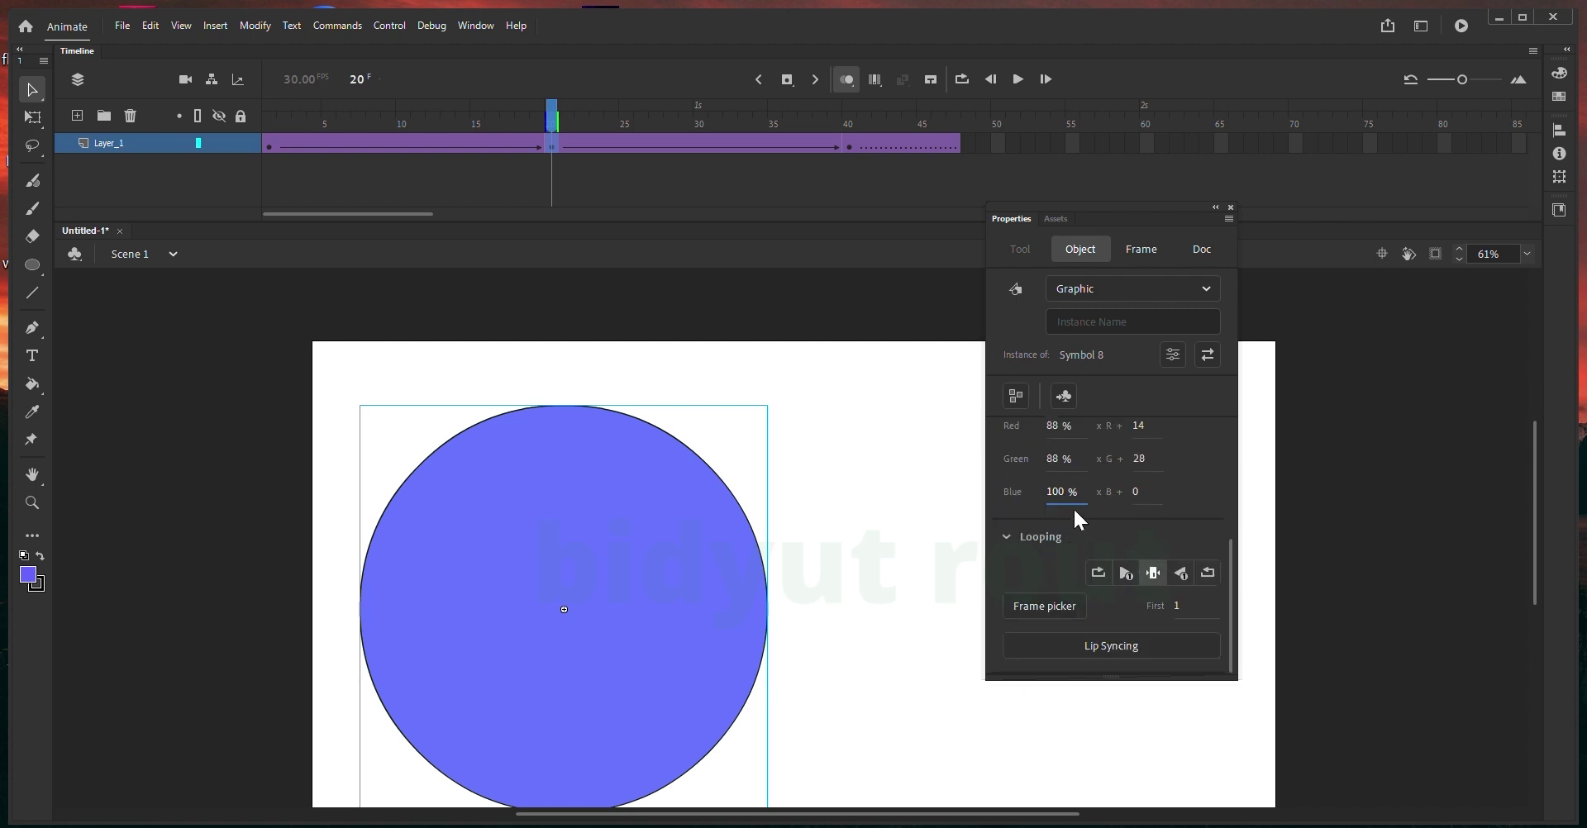
- Set the frame 20 circle's Advanced effect to Alpha 33%, with a green offset of 26 and a blue offset of 61
click(1065, 463)
drag(1136, 473, 1173, 488)
scroll(1172, 488, up, 1)
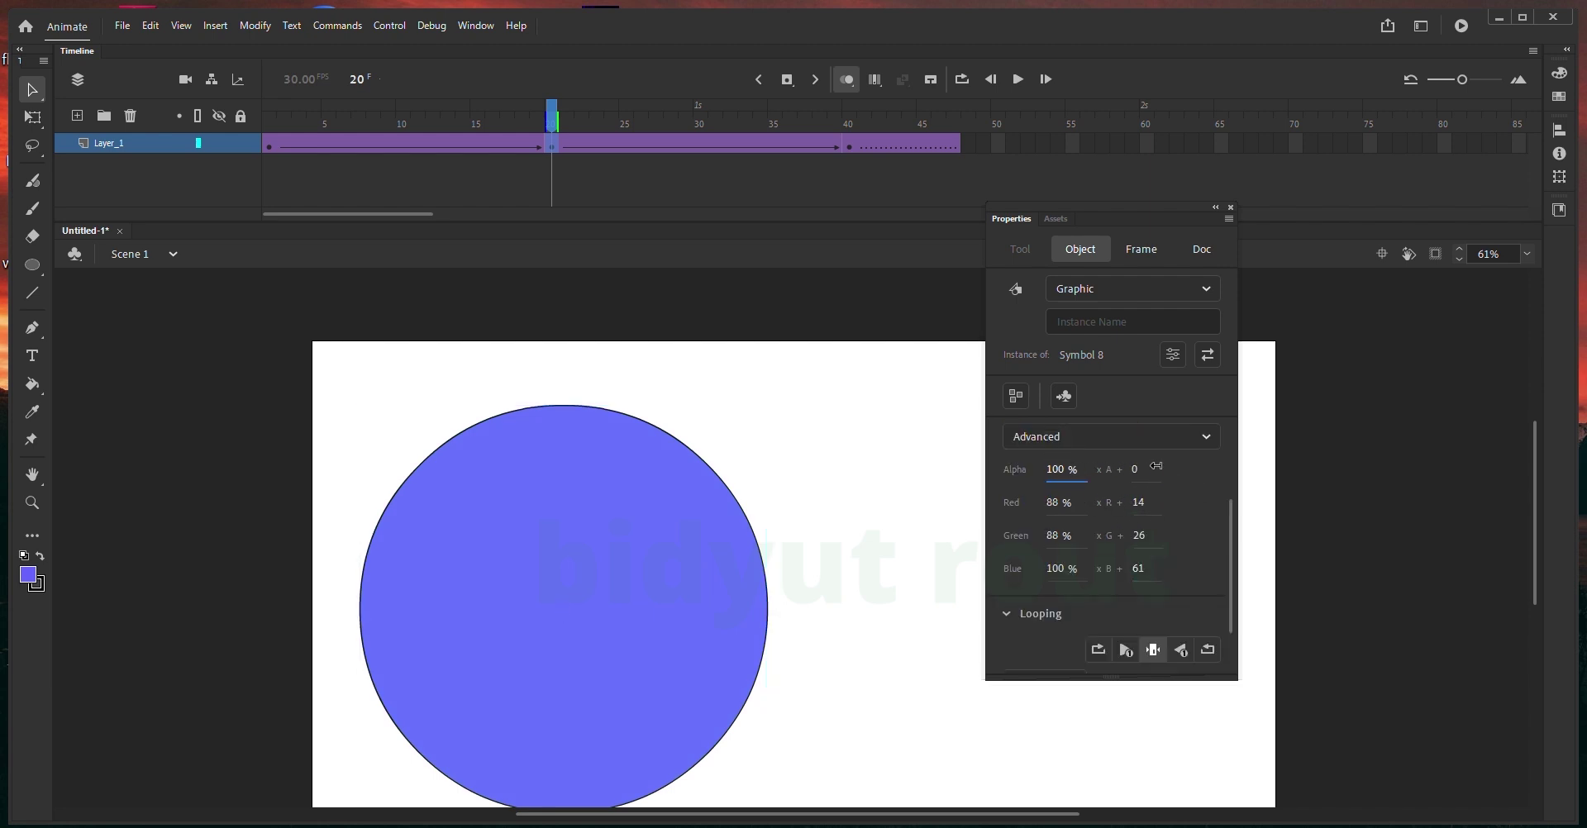
drag(1059, 471, 1106, 469)
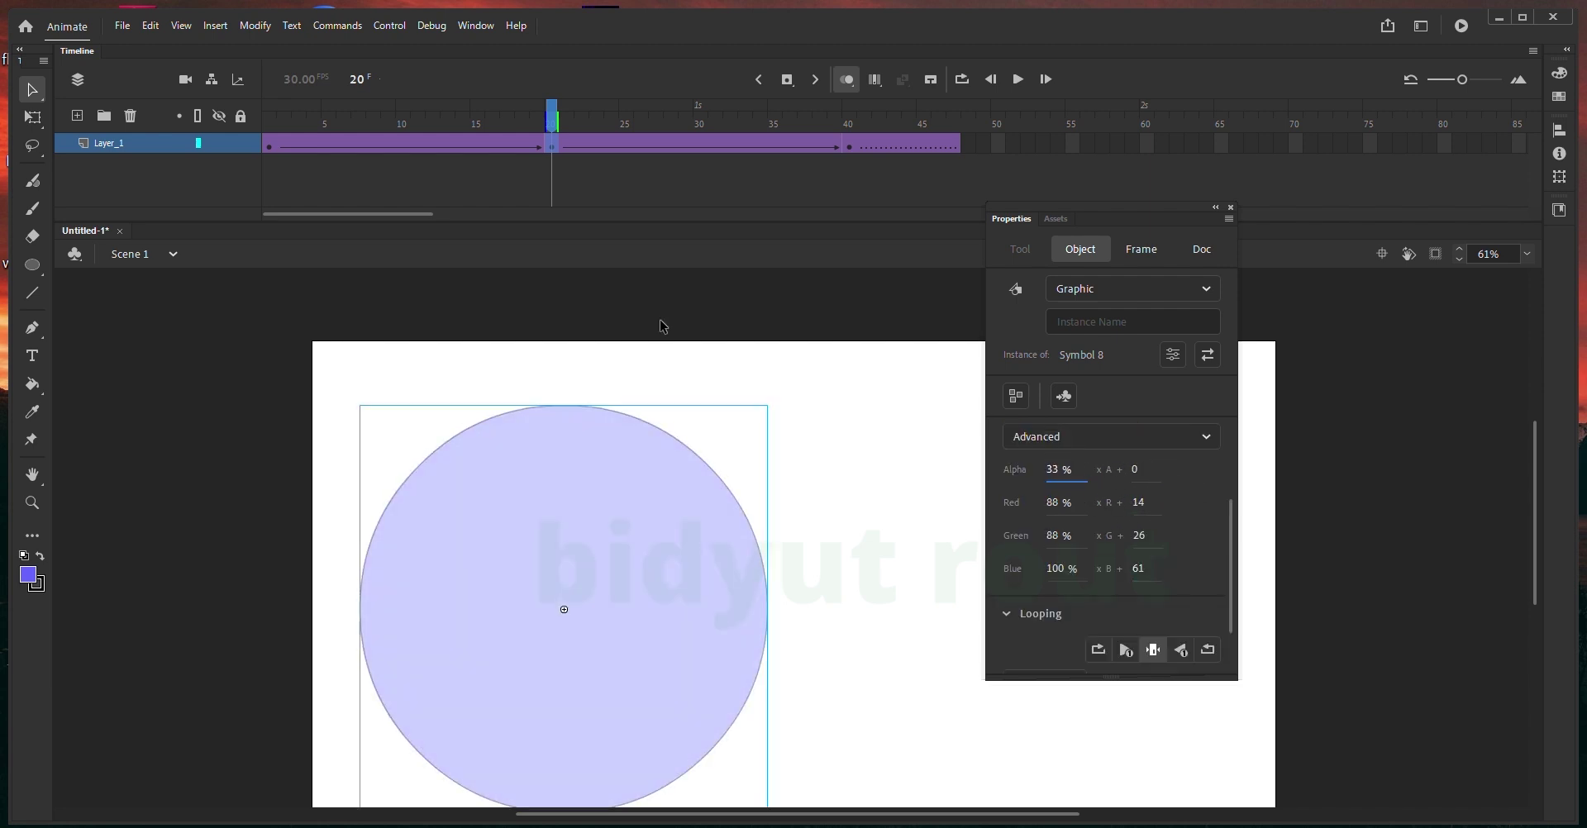
- Scrub the timeline around frame 20 to check the Advanced color effect on the circle
mouse_move(539, 119)
mouse_down()
mouse_move(310, 116)
mouse_move(552, 116)
mouse_up()
click(558, 175)
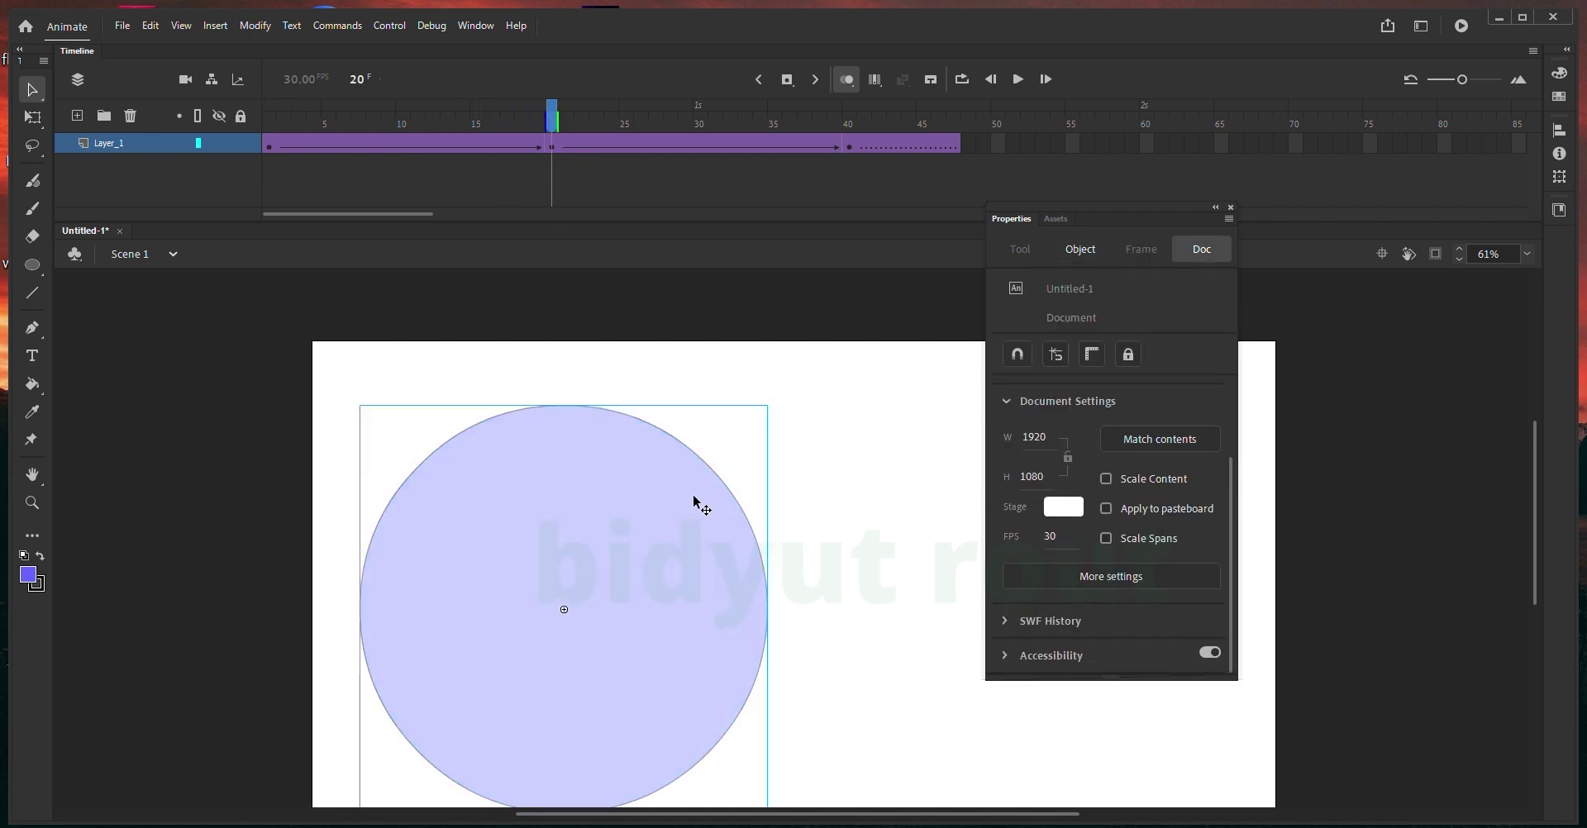
mouse_move(553, 116)
mouse_down()
mouse_move(266, 116)
mouse_move(552, 116)
mouse_up()
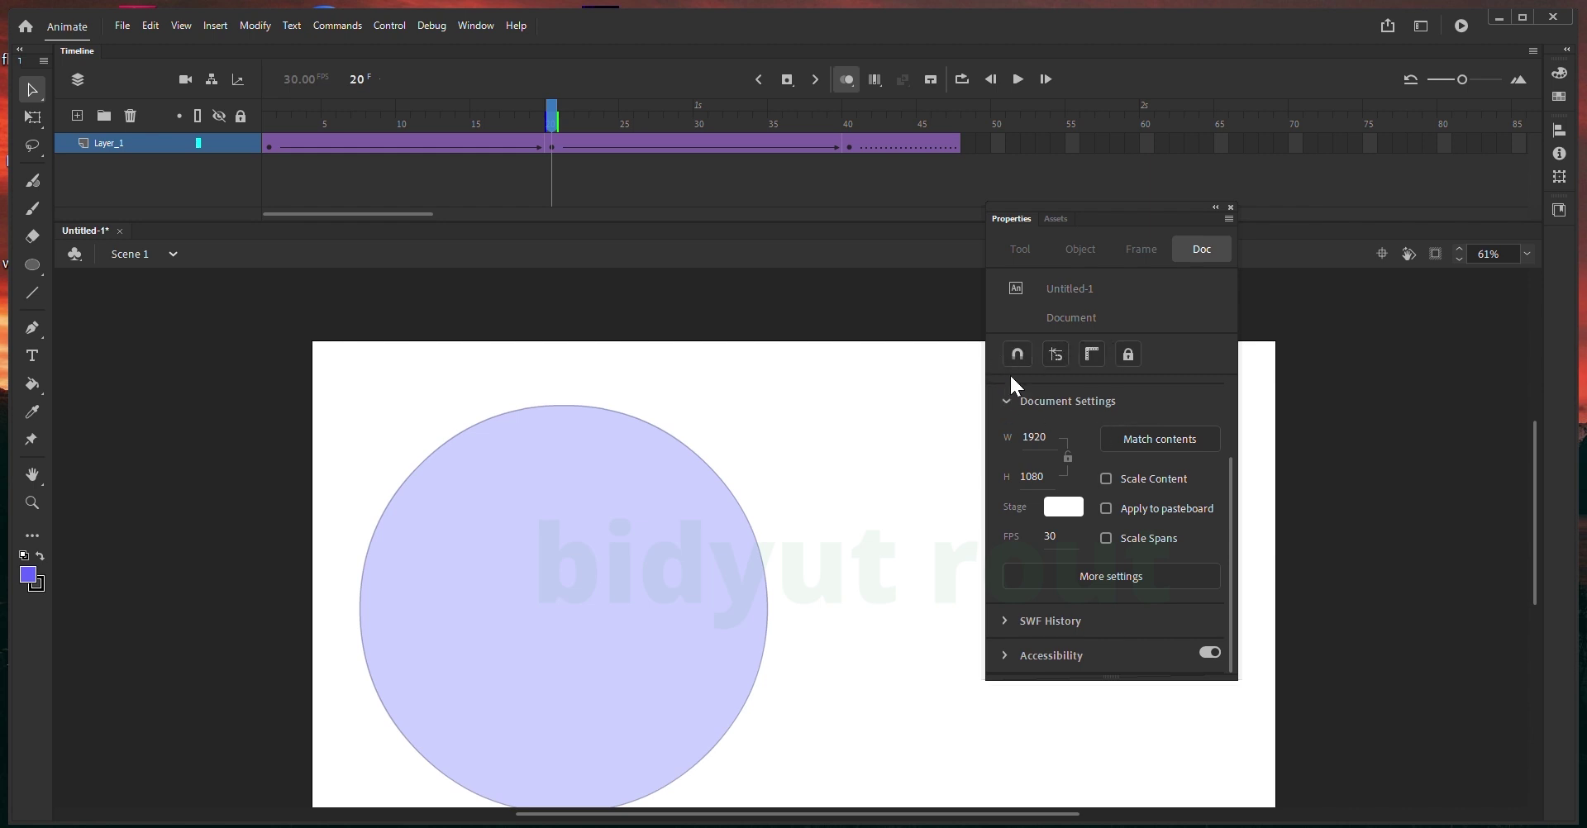
- Try the document's ruler and object snapping toggles, and apply the stage color to the pasteboard
click(1093, 354)
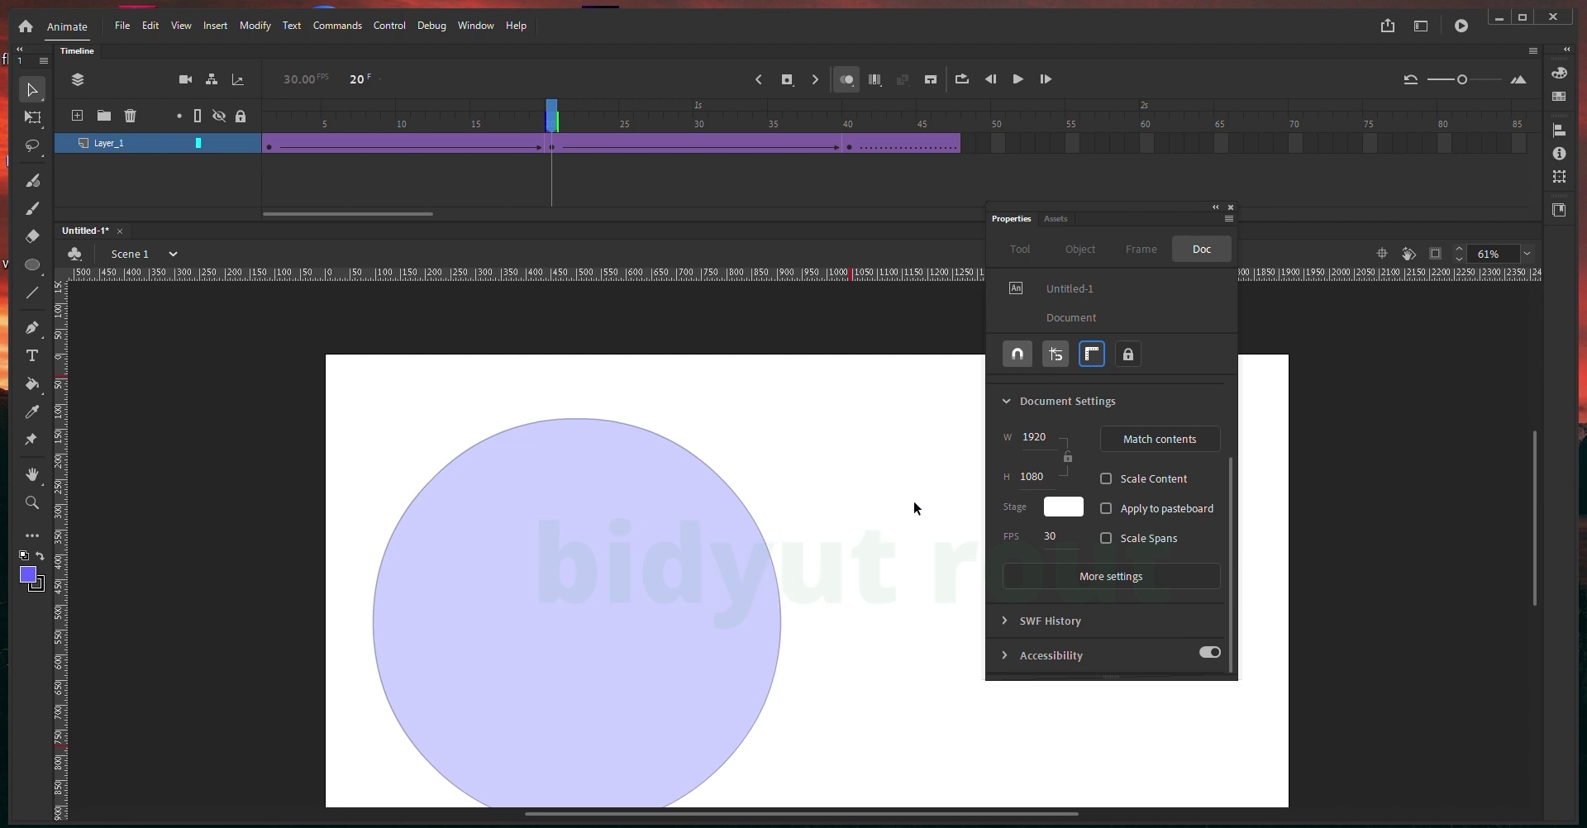
click(1087, 356)
click(1018, 355)
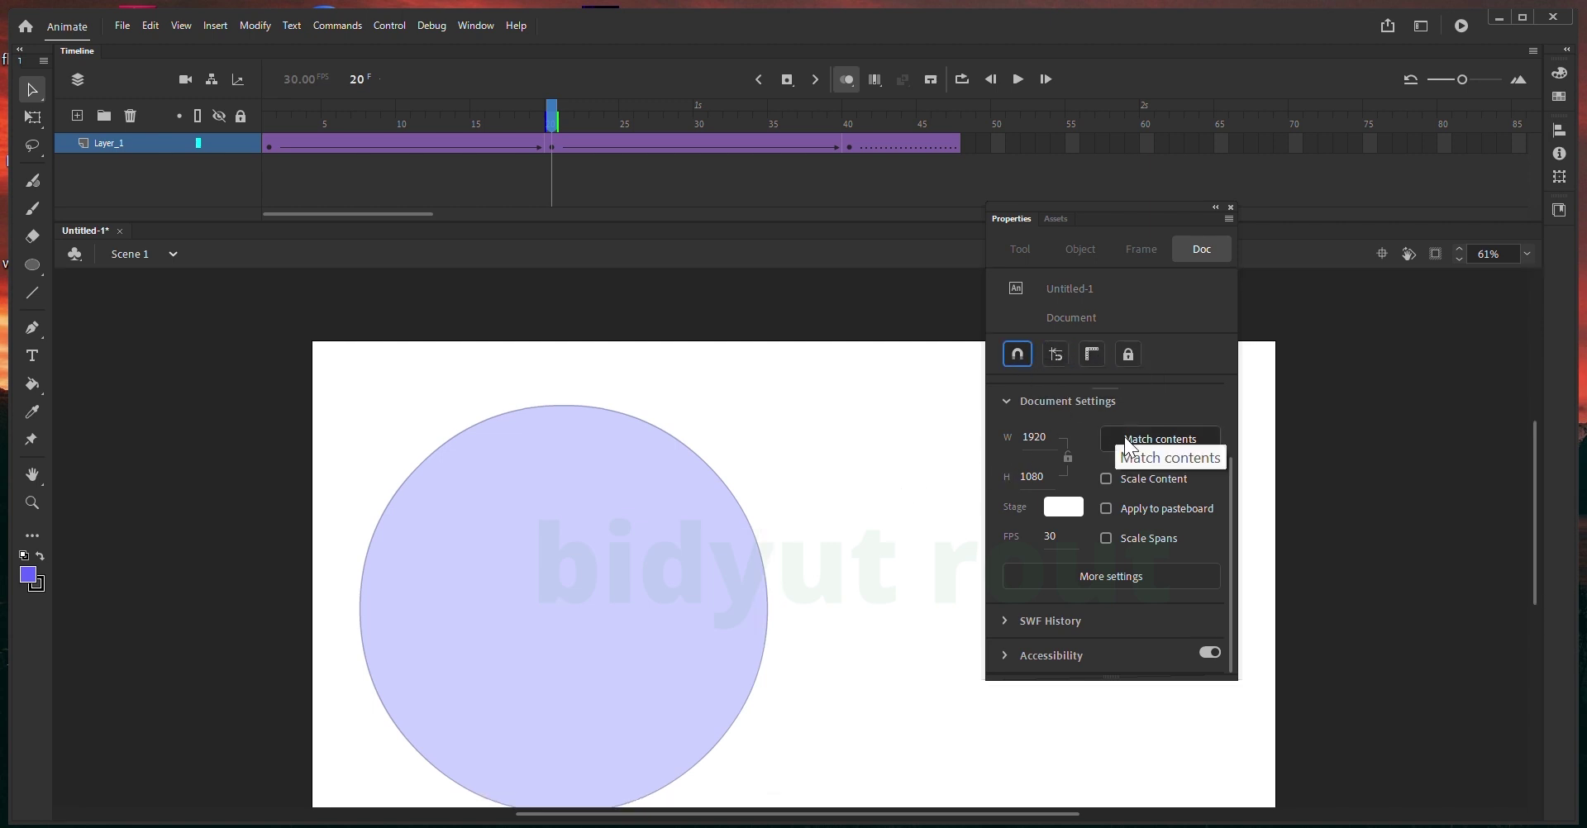
click(1141, 511)
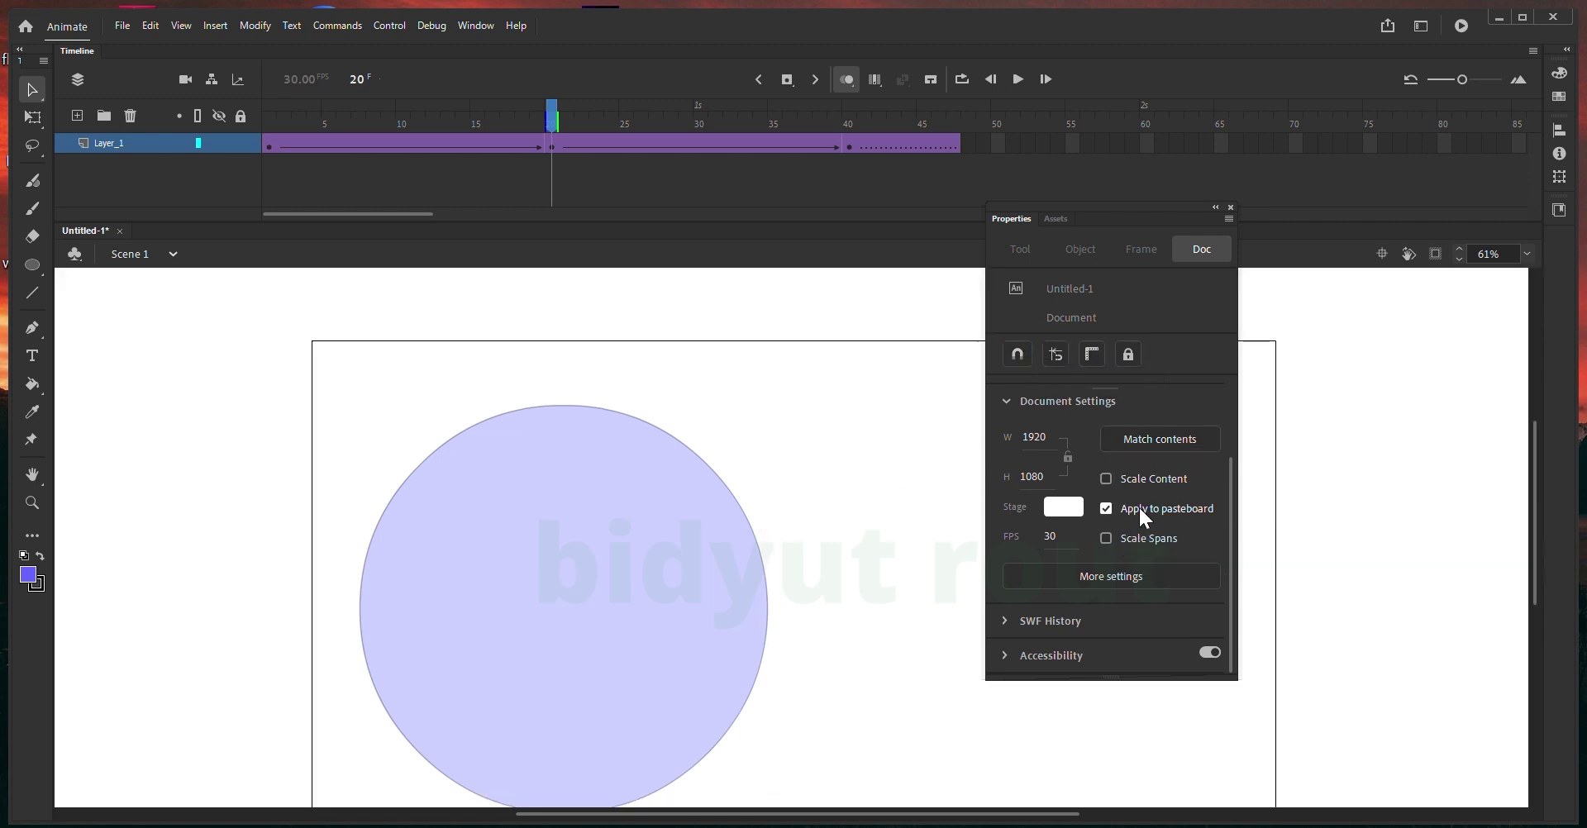
- Toggle applying the stage color to the pasteboard off and on to compare both canvas views
click(1141, 511)
click(1141, 510)
click(1141, 511)
click(1141, 511)
click(1141, 511)
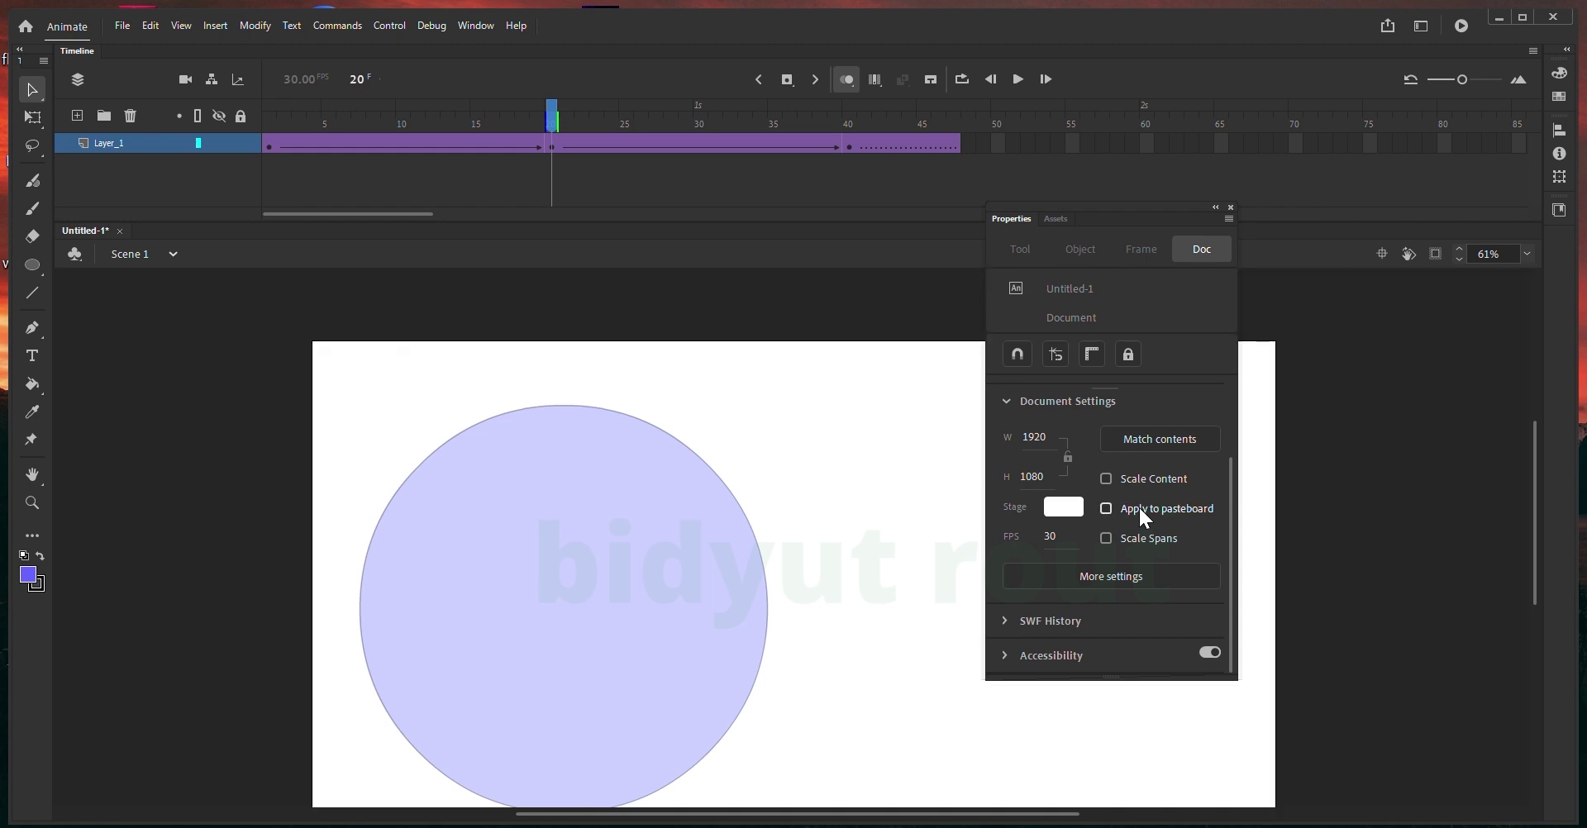
click(1144, 519)
- Try the blue #0099FF as the stage color, and restore it to white
click(1048, 511)
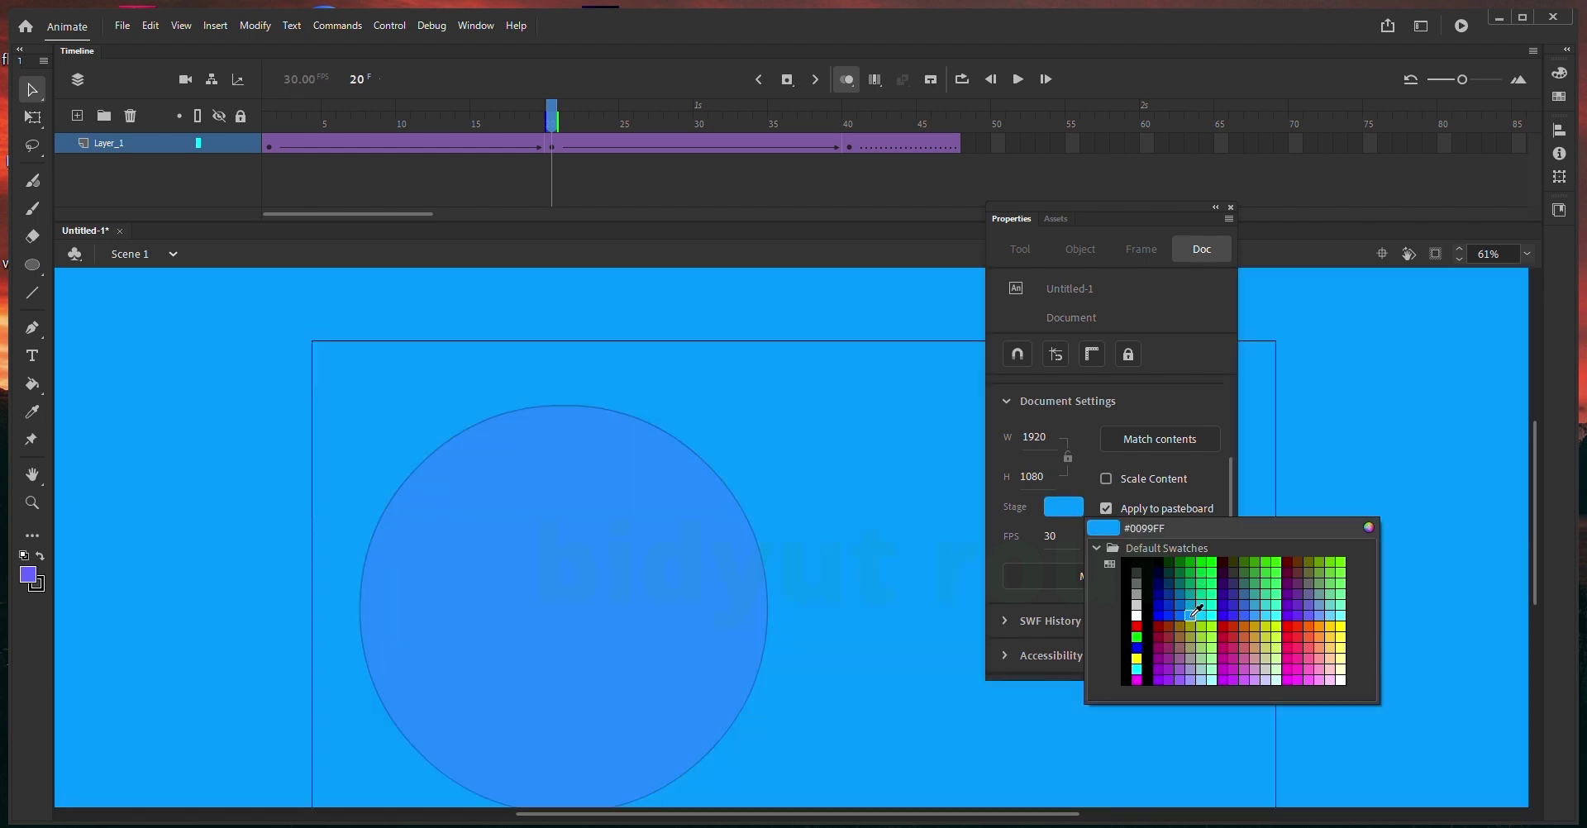
click(1196, 612)
click(1063, 507)
click(1137, 616)
- Switch the pasteboard coloring off and on again with the white stage color
click(1108, 507)
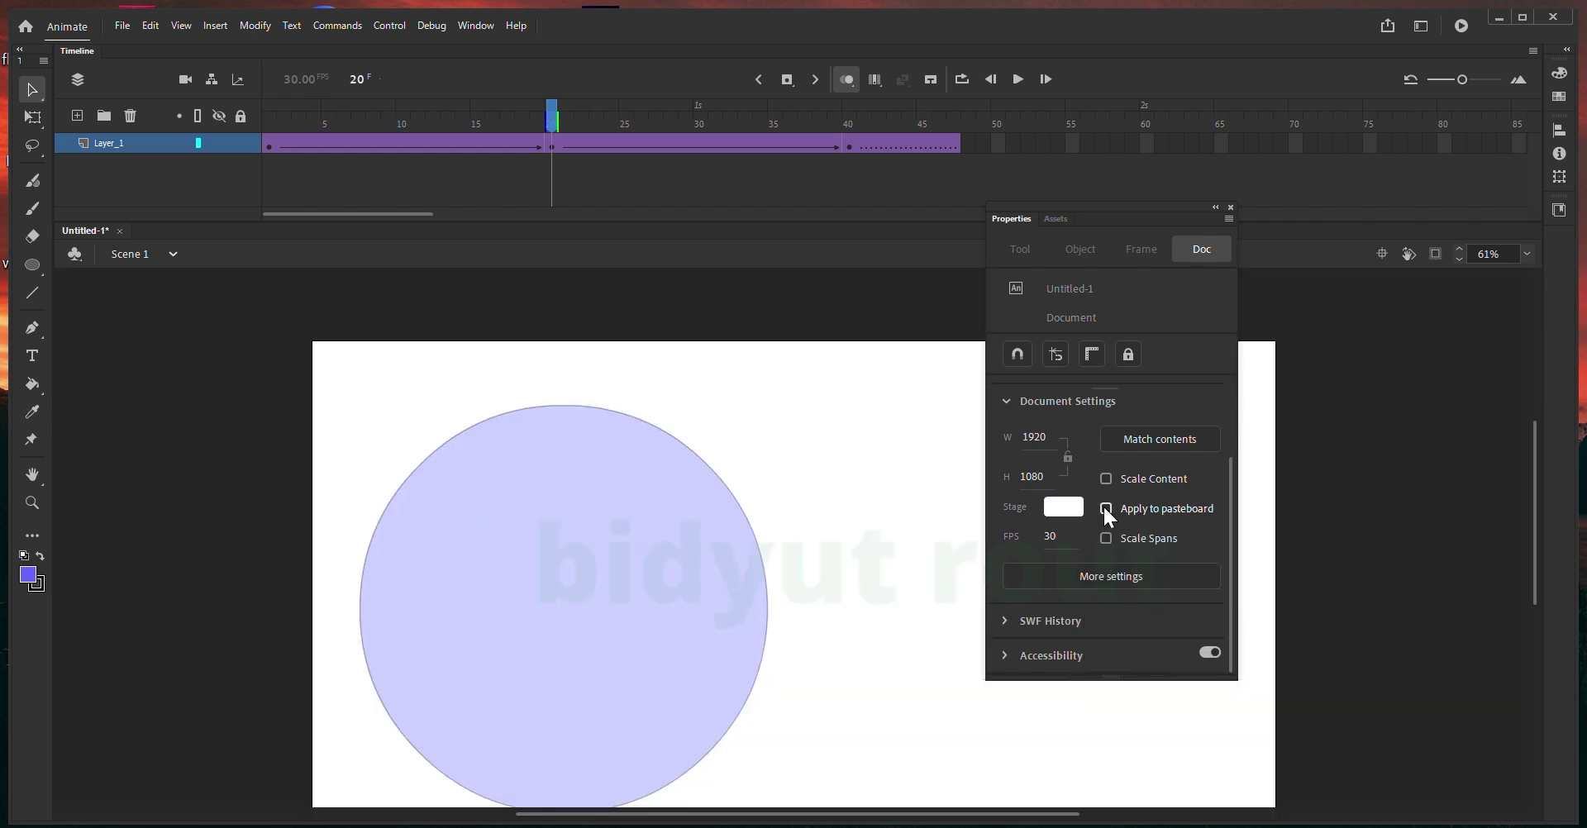
click(1104, 509)
click(1106, 508)
click(1108, 509)
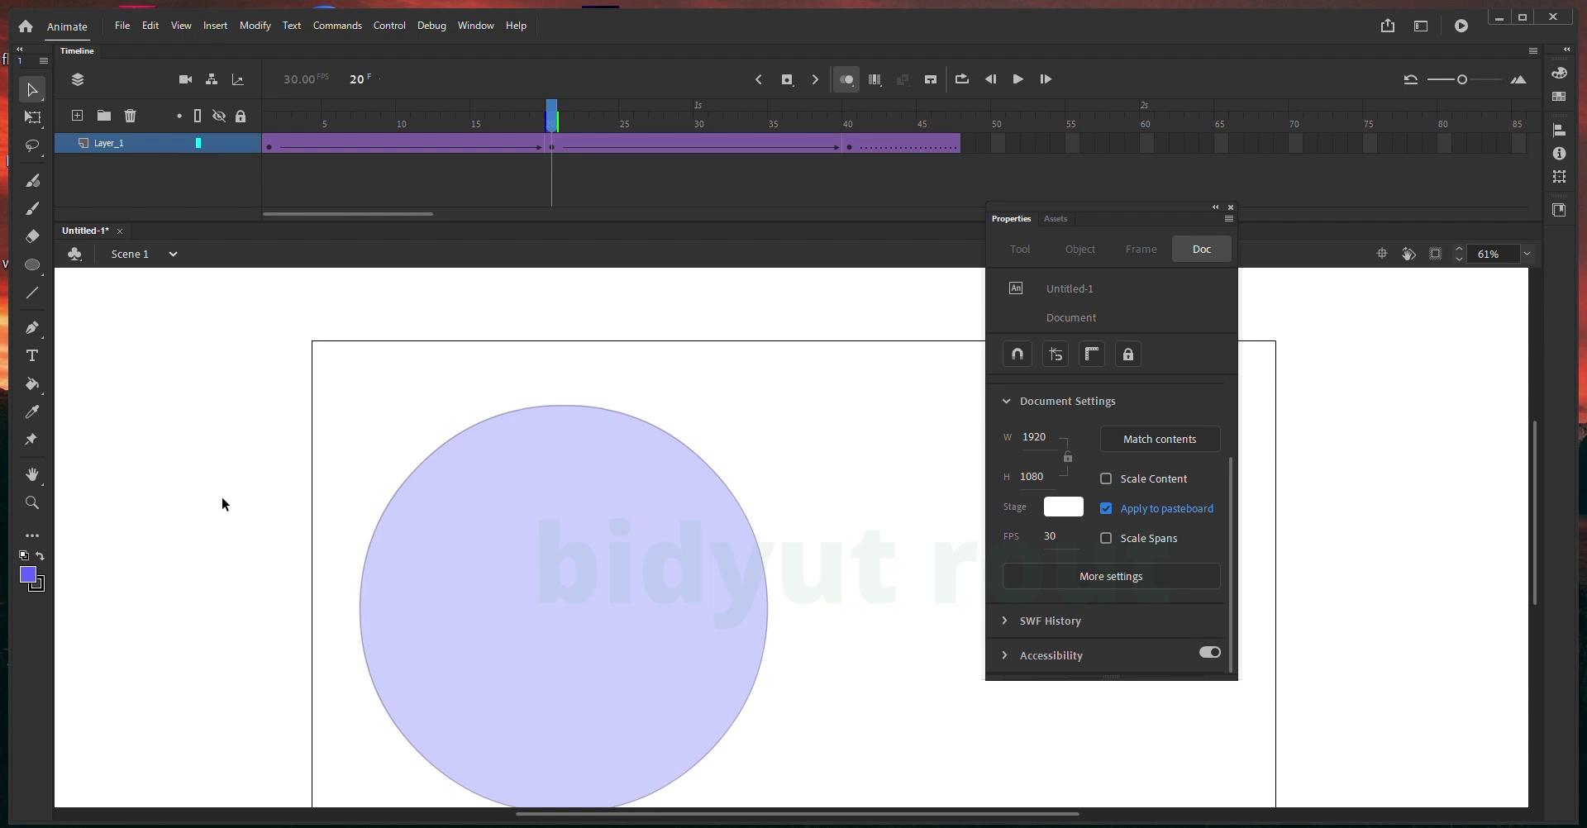
- Scrub the timeline to frame 42 and back through frame 20 to frame 1, examining the circle's color effects
scroll(371, 546, down, 5)
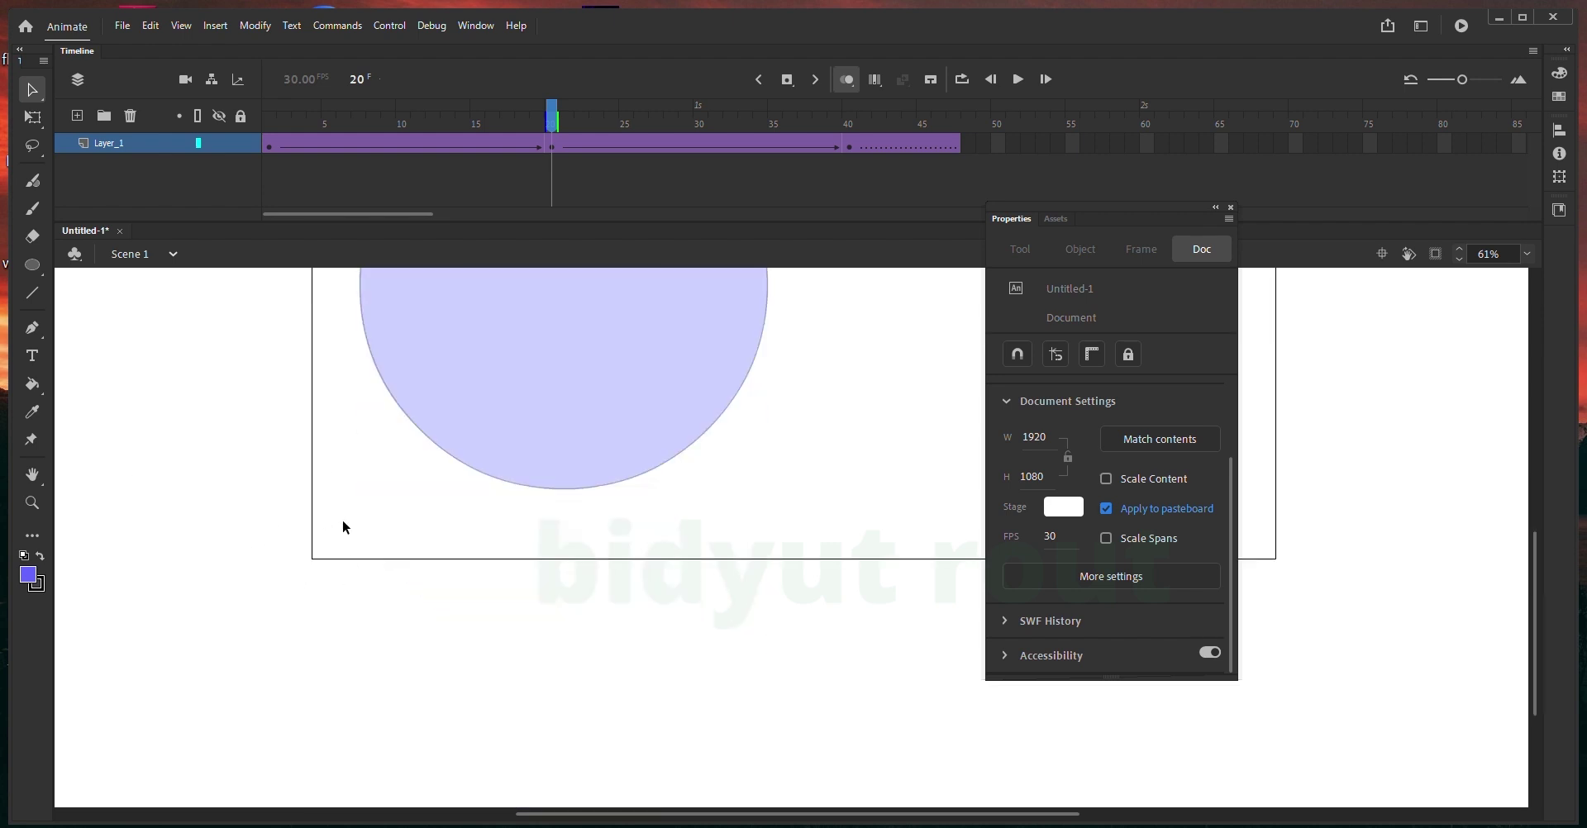
scroll(557, 496, up, 3)
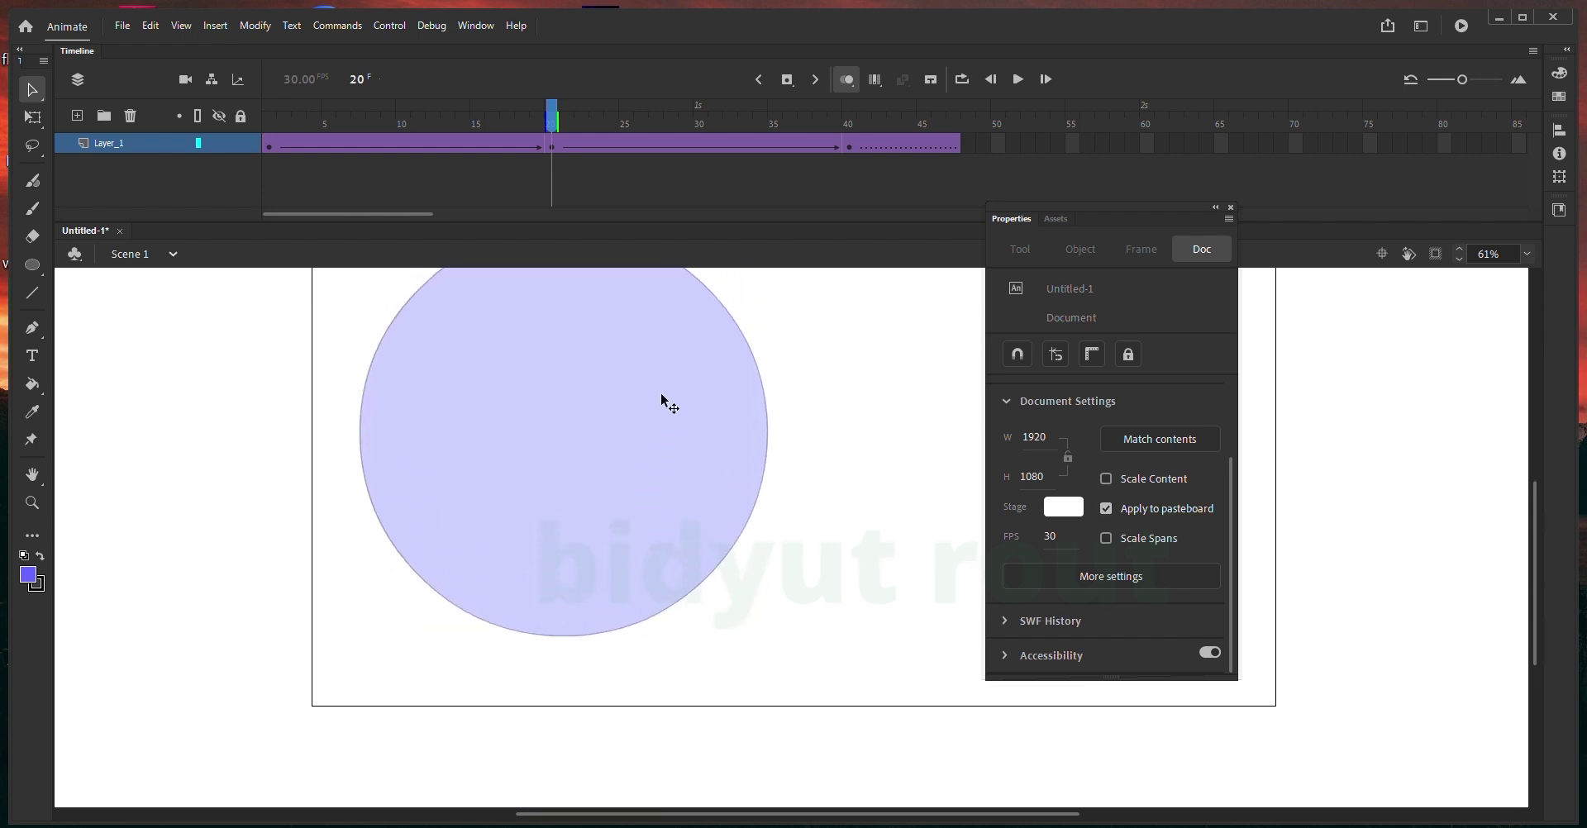
scroll(665, 401, up, 2)
drag(560, 122, 882, 184)
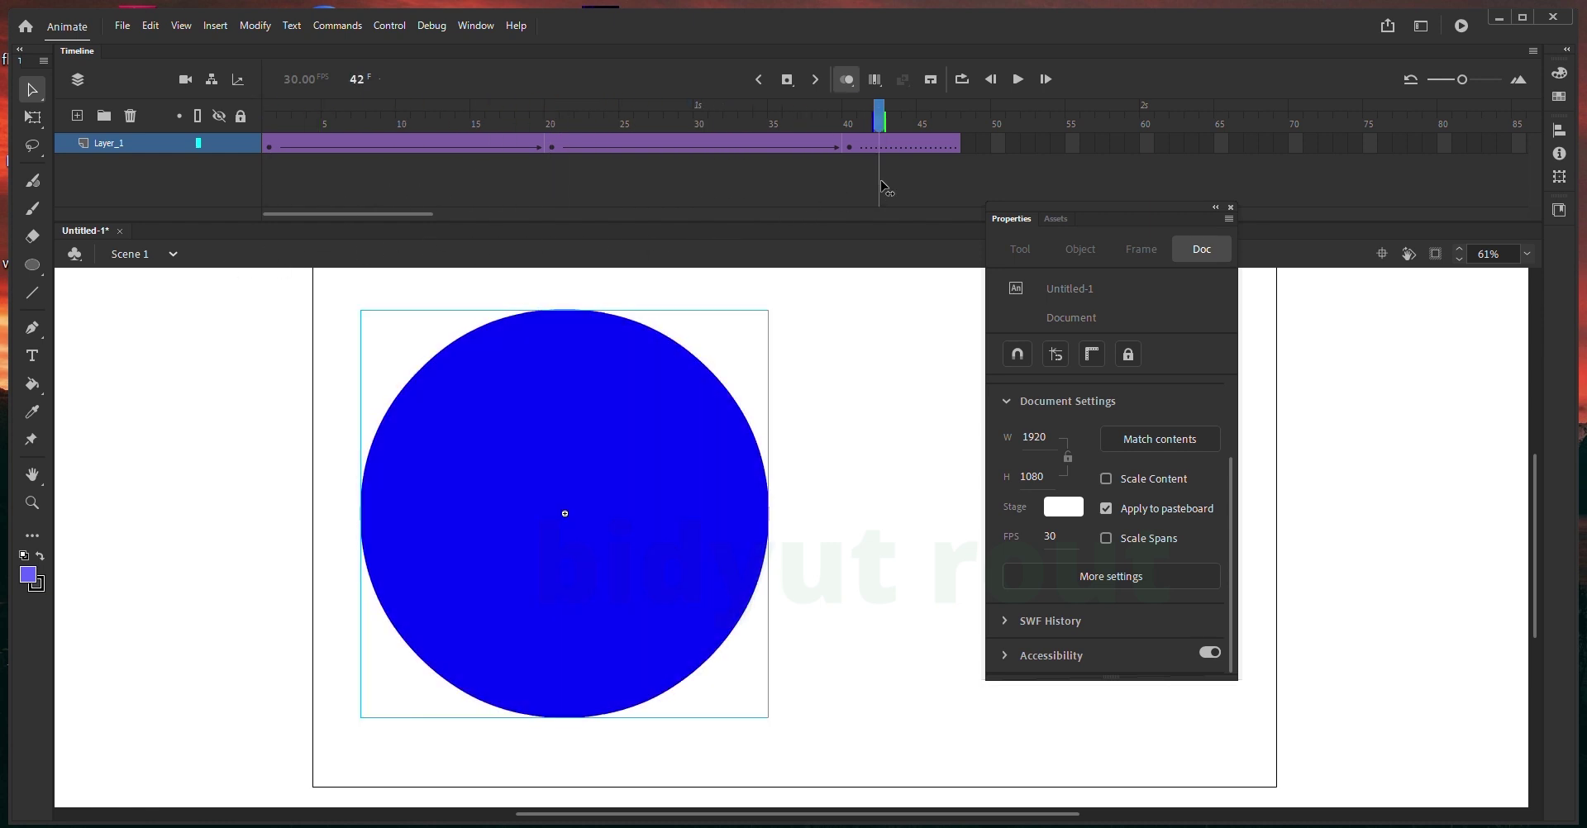
drag(817, 140, 559, 196)
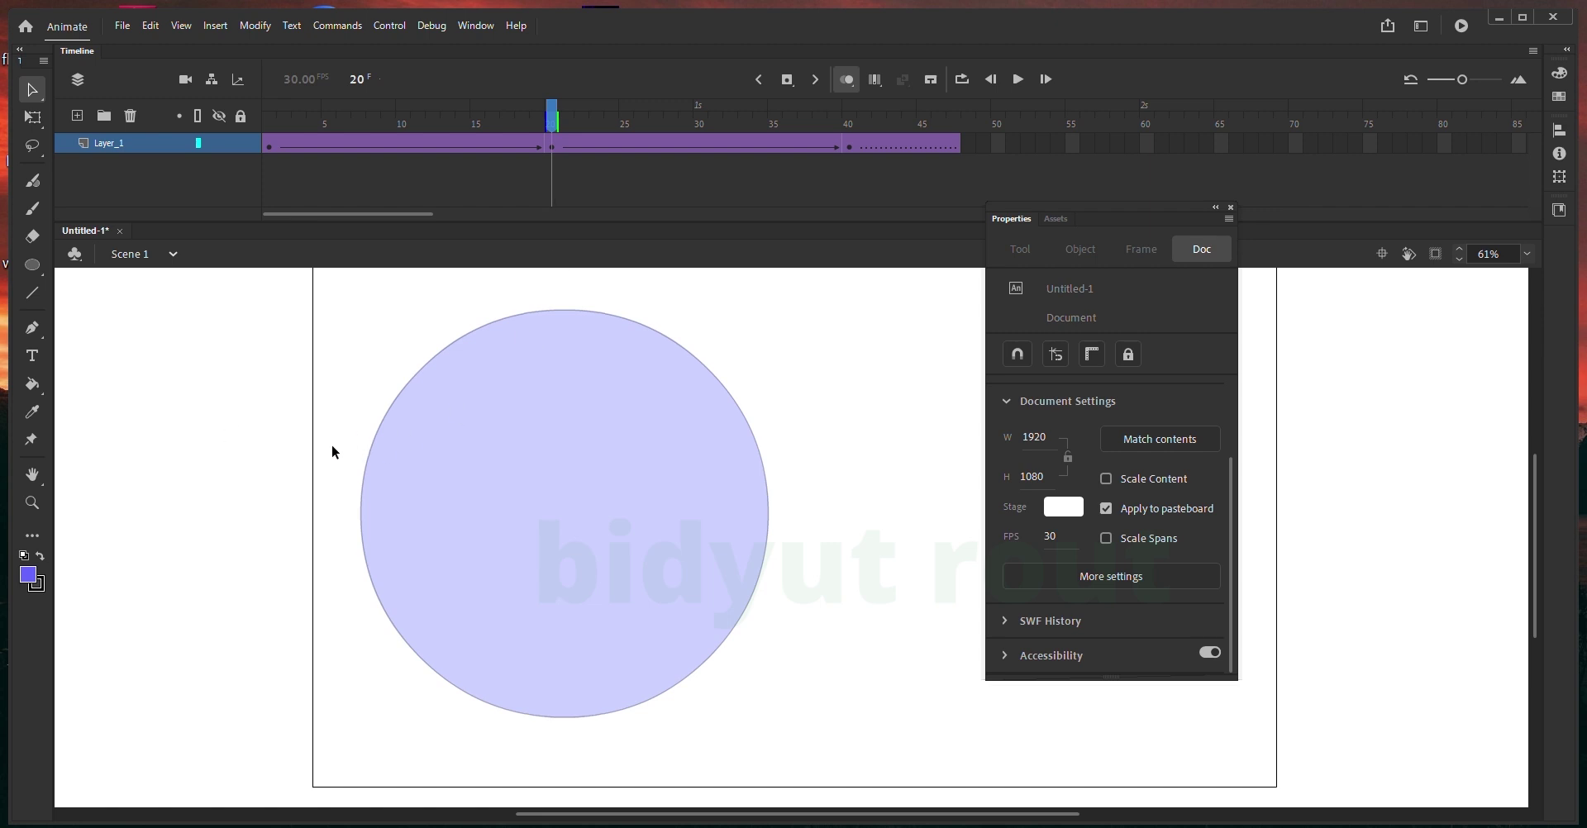
drag(471, 182, 228, 266)
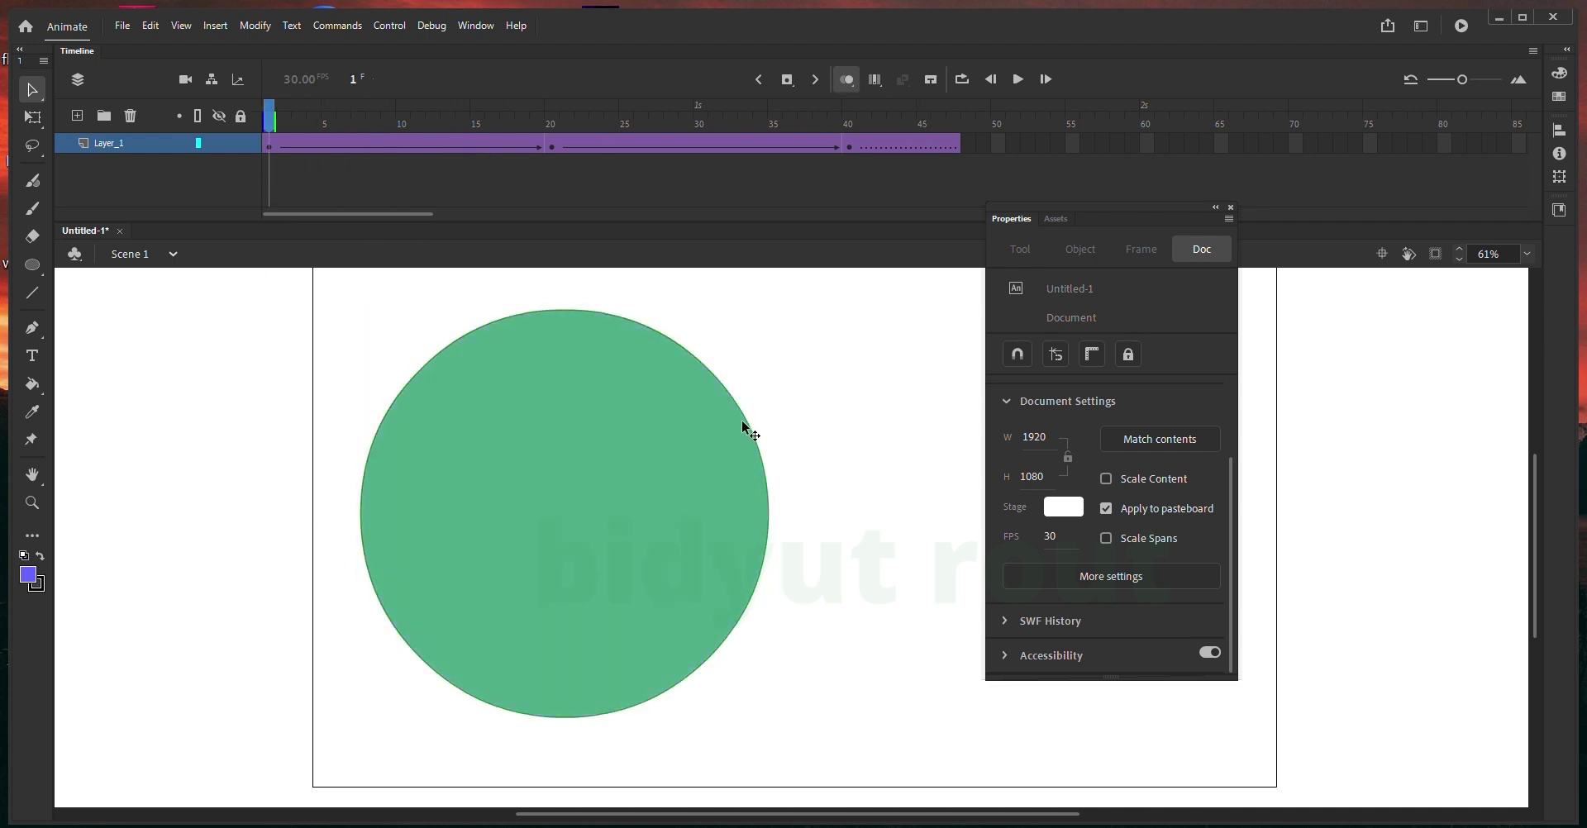
drag(663, 624, 388, 606)
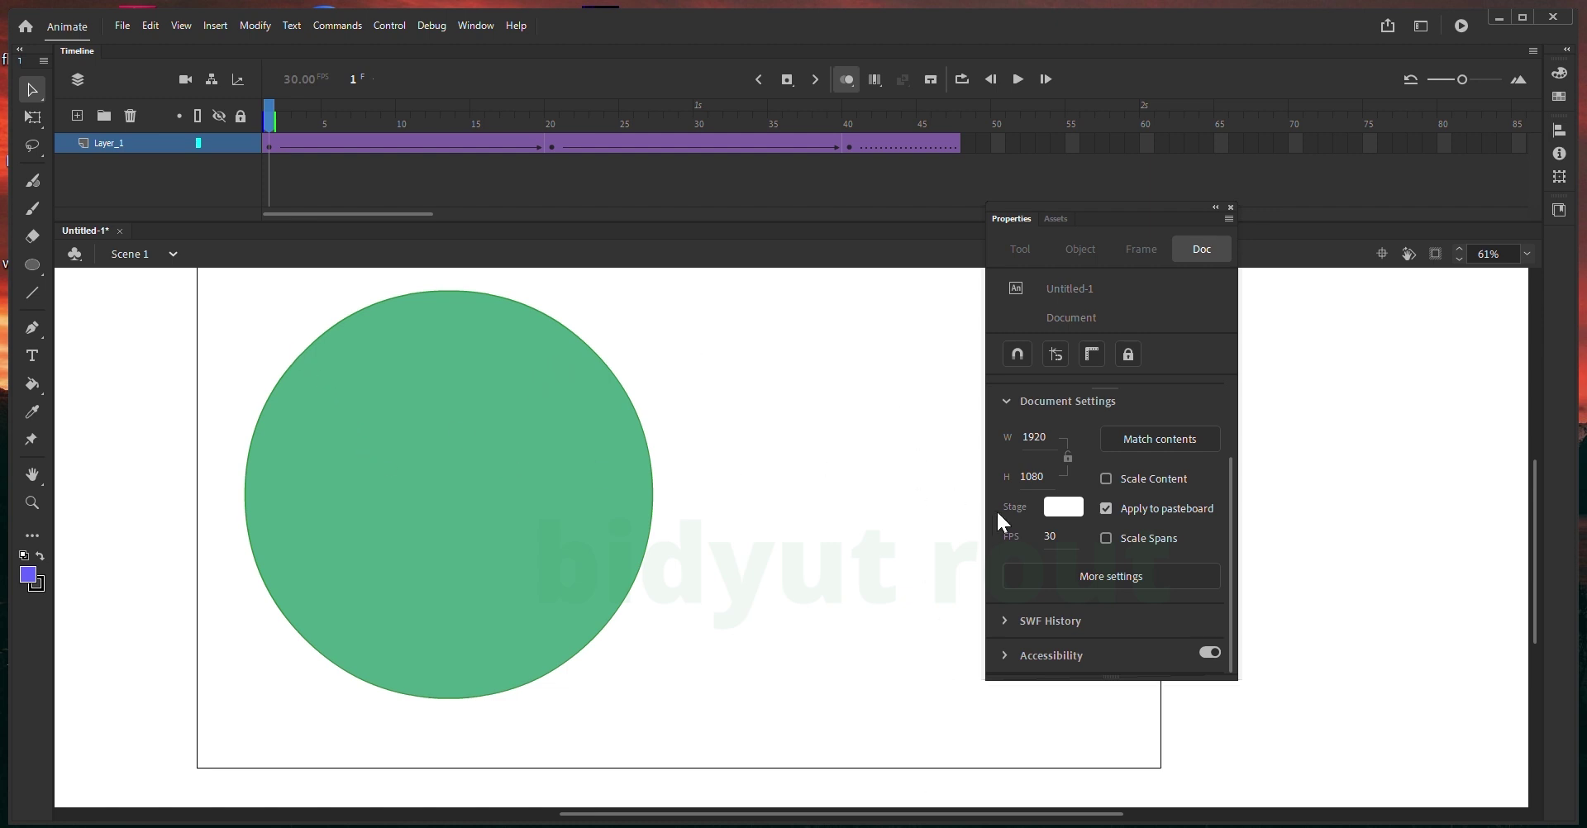
- Open the additional document settings to review units, stage size, anchor and frame rate, and close them without changes
click(1129, 577)
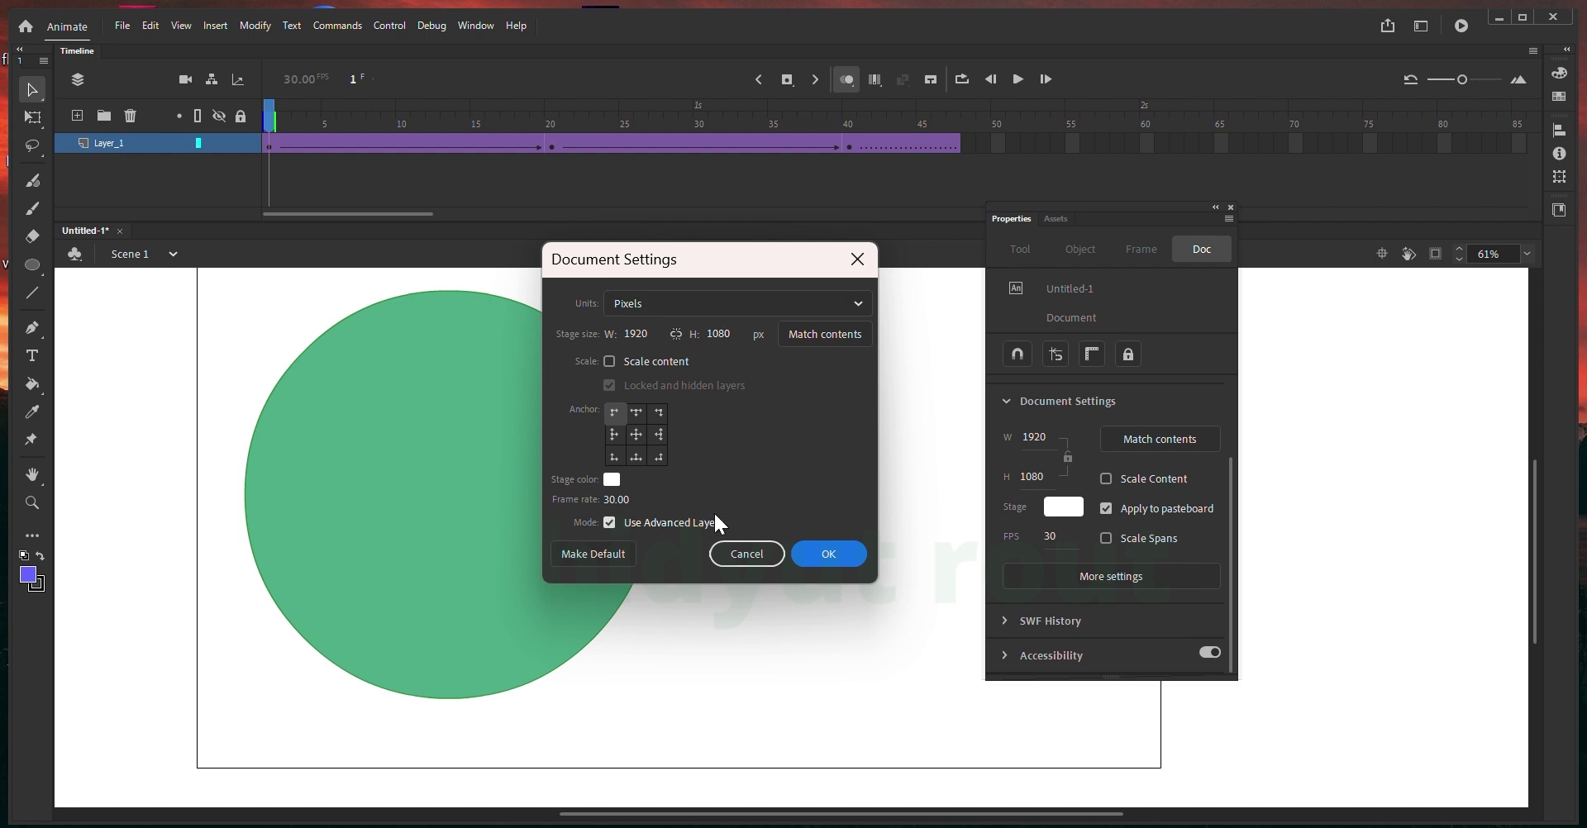
click(860, 260)
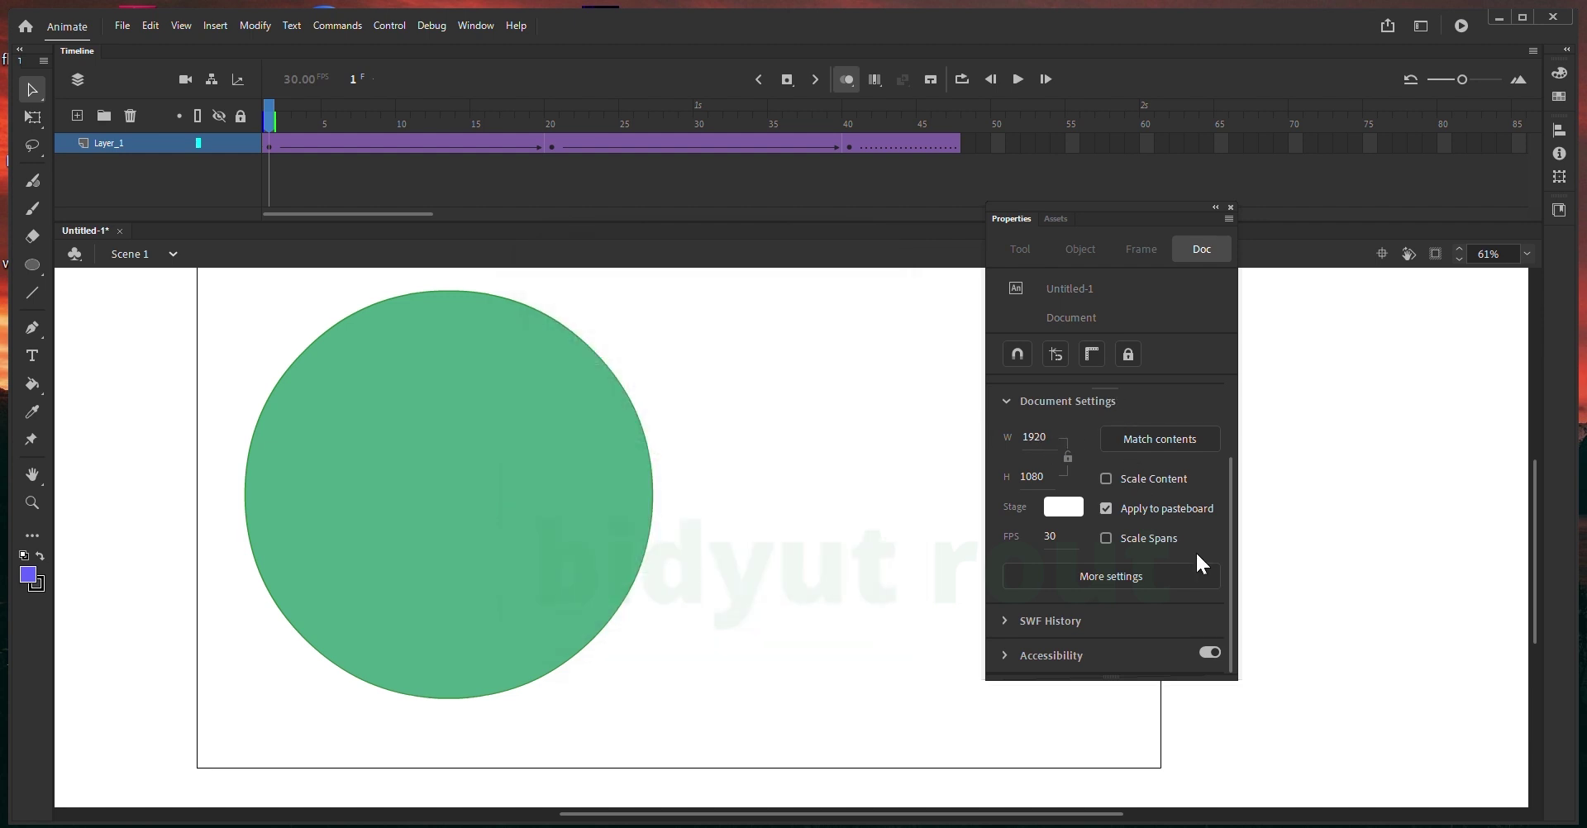
drag(1232, 533, 1229, 619)
- Scrub the timeline from frame 1 to the keyframes at frames 20 and 40 to check the tweened color changes
click(411, 577)
drag(315, 141, 550, 171)
click(551, 175)
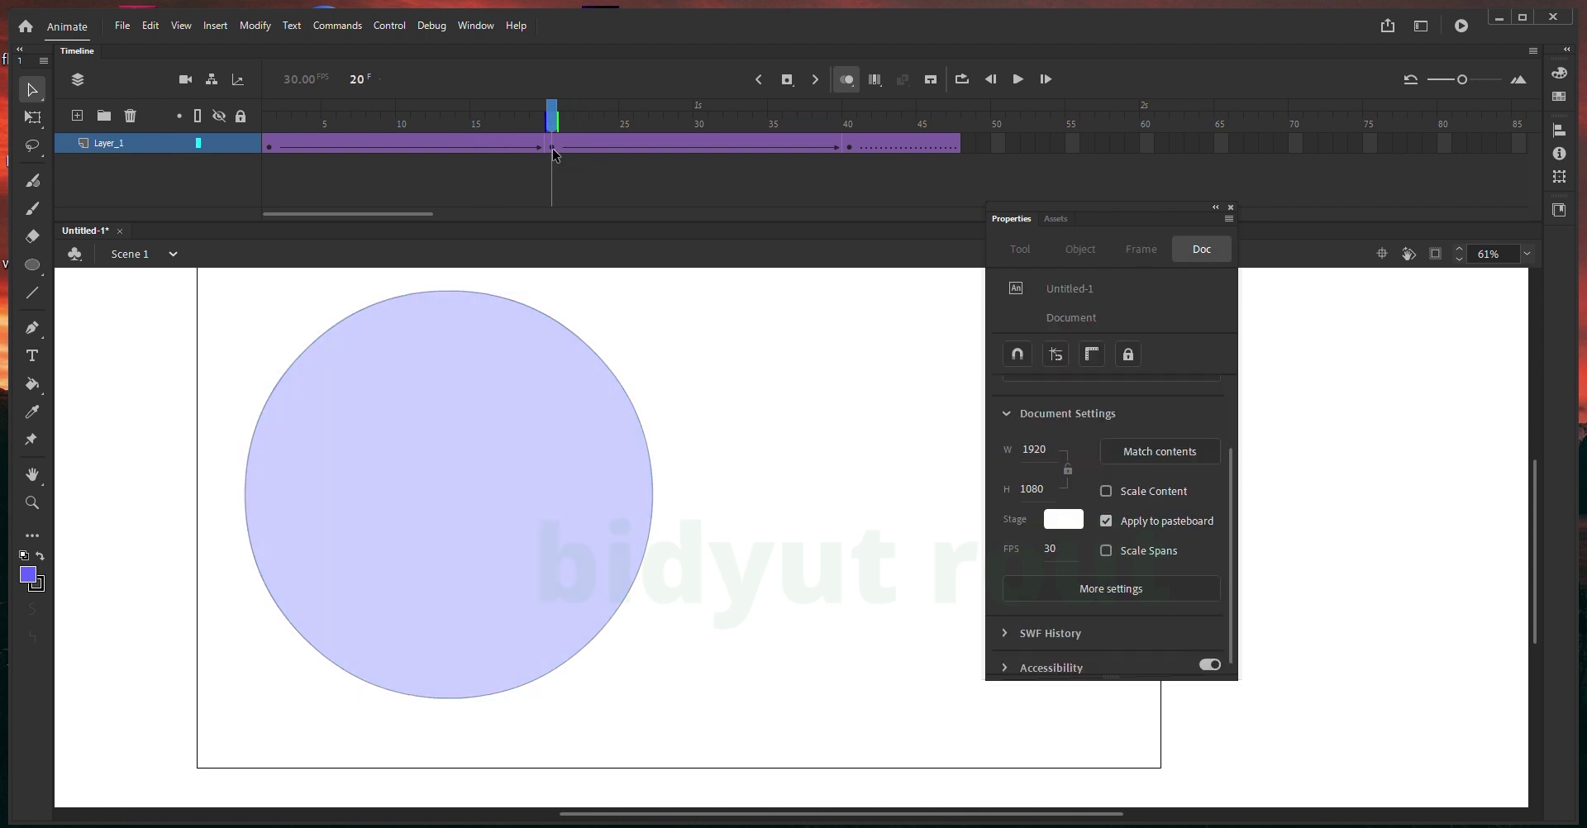
click(553, 147)
drag(553, 118, 850, 80)
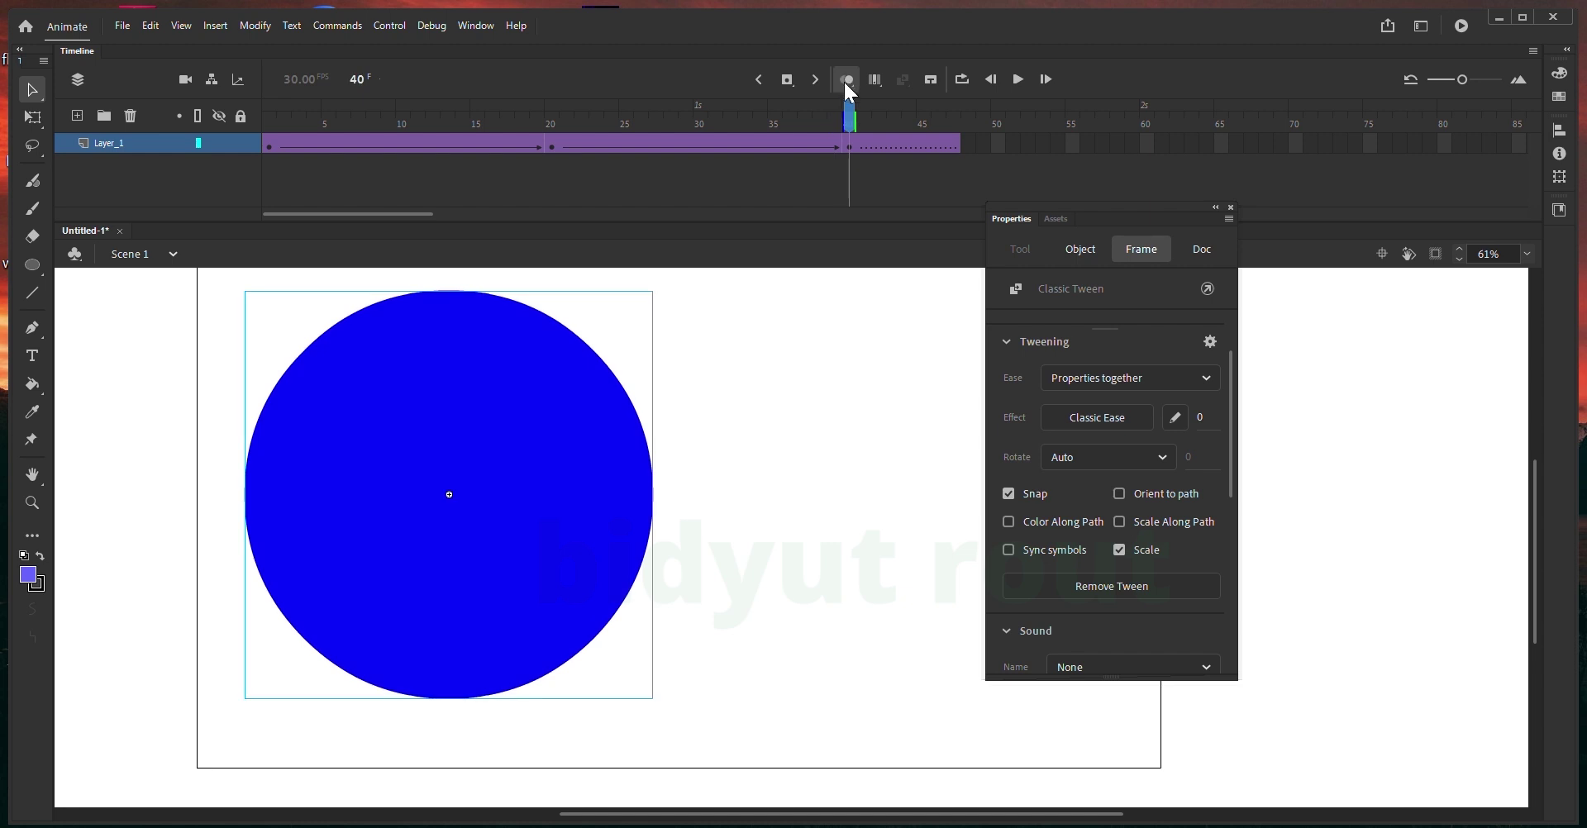
click(851, 147)
- Remove the extra frames after the frame 40 keyframe on Layer_1
click(867, 142)
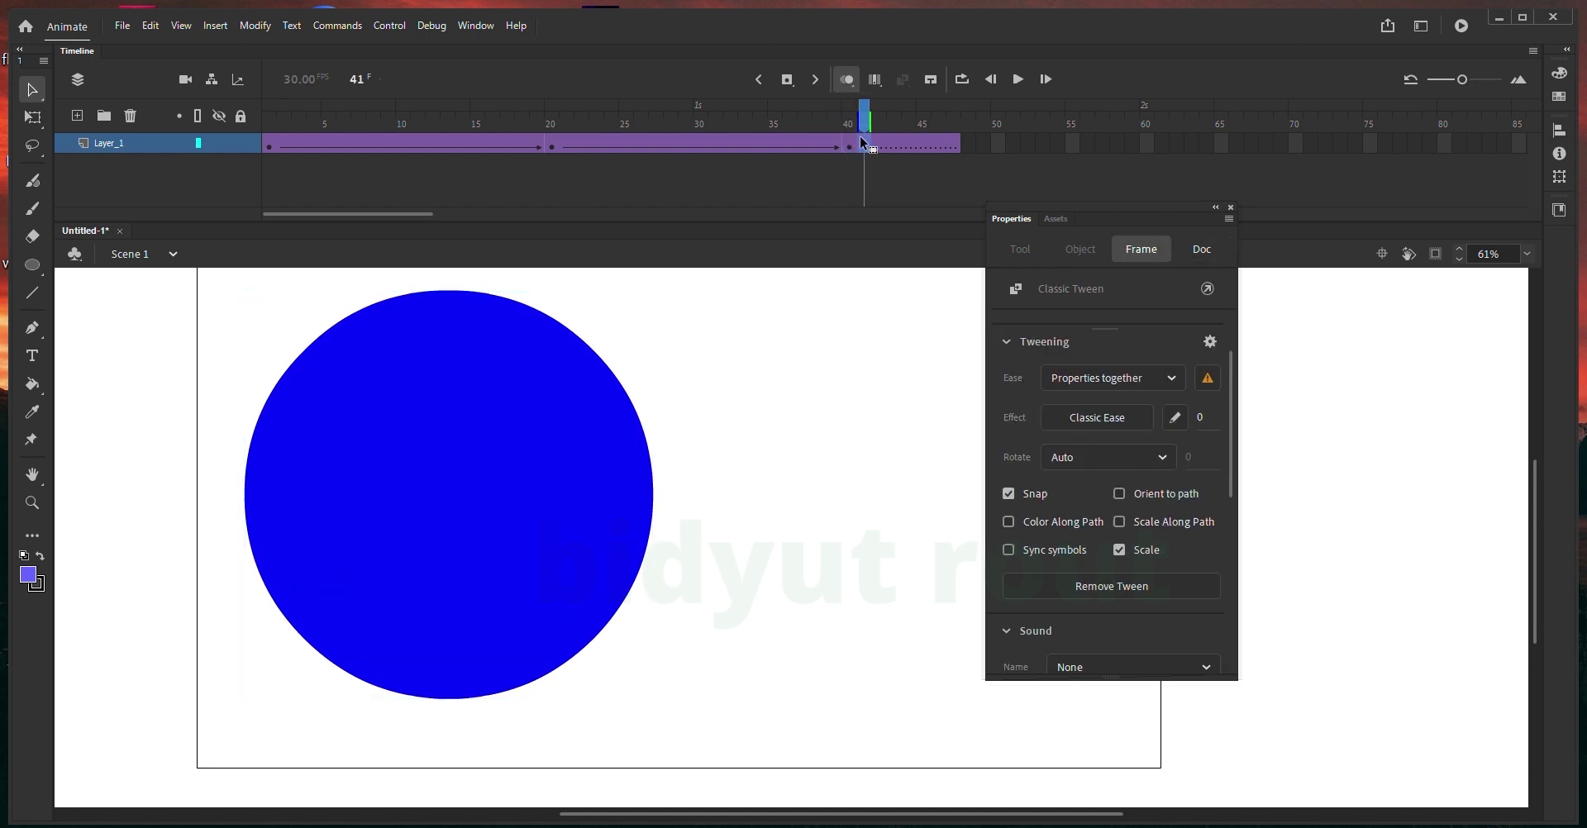
click(888, 159)
drag(864, 144, 974, 130)
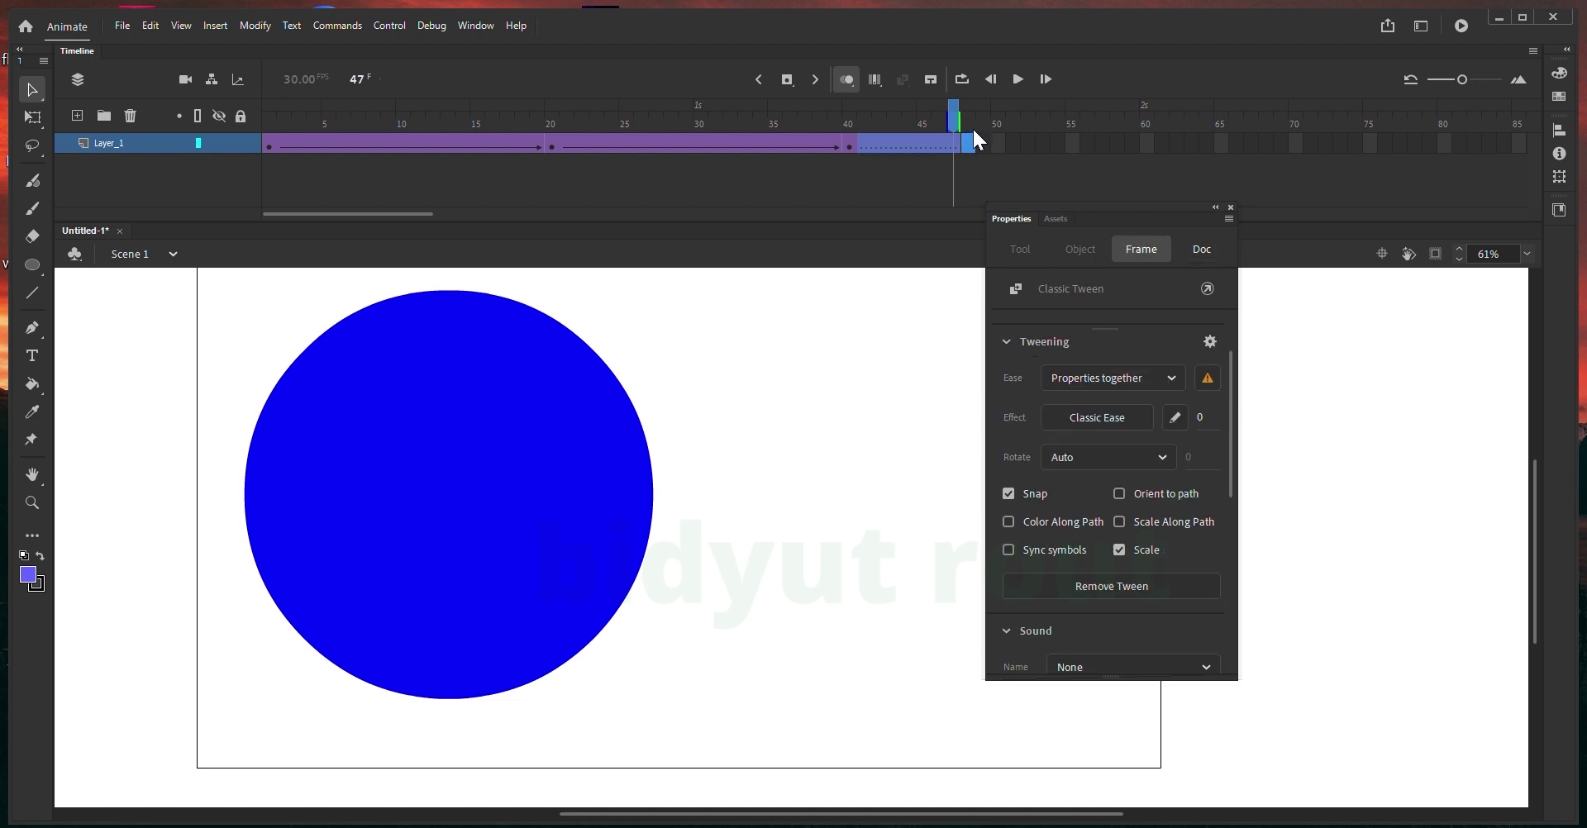
- Select the circle at frame 1 and view its available color effect types, leaving Tint unchanged
drag(837, 115, 219, 248)
click(256, 416)
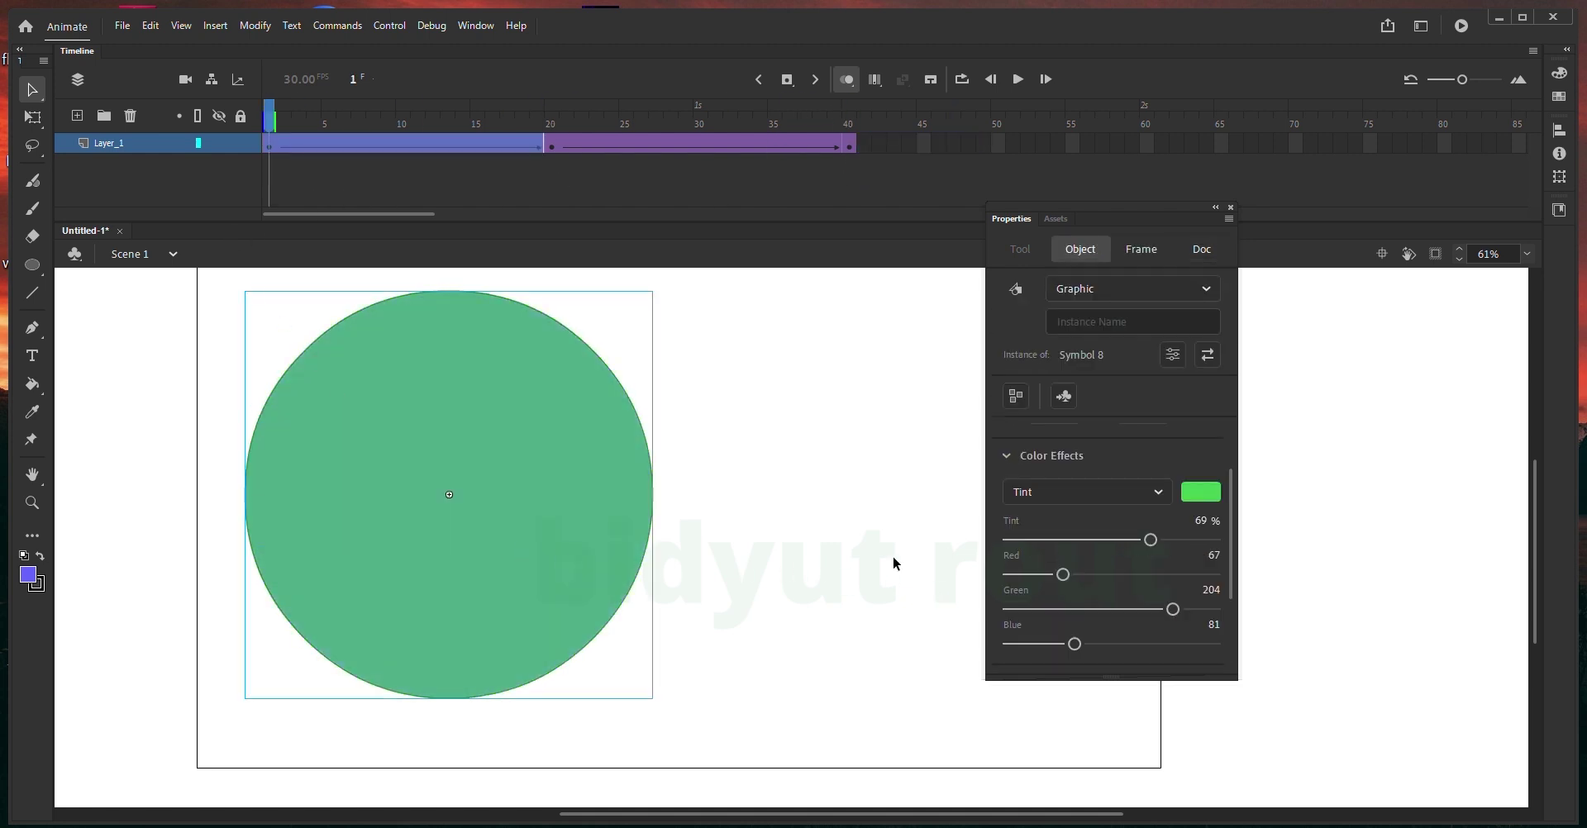
click(1040, 494)
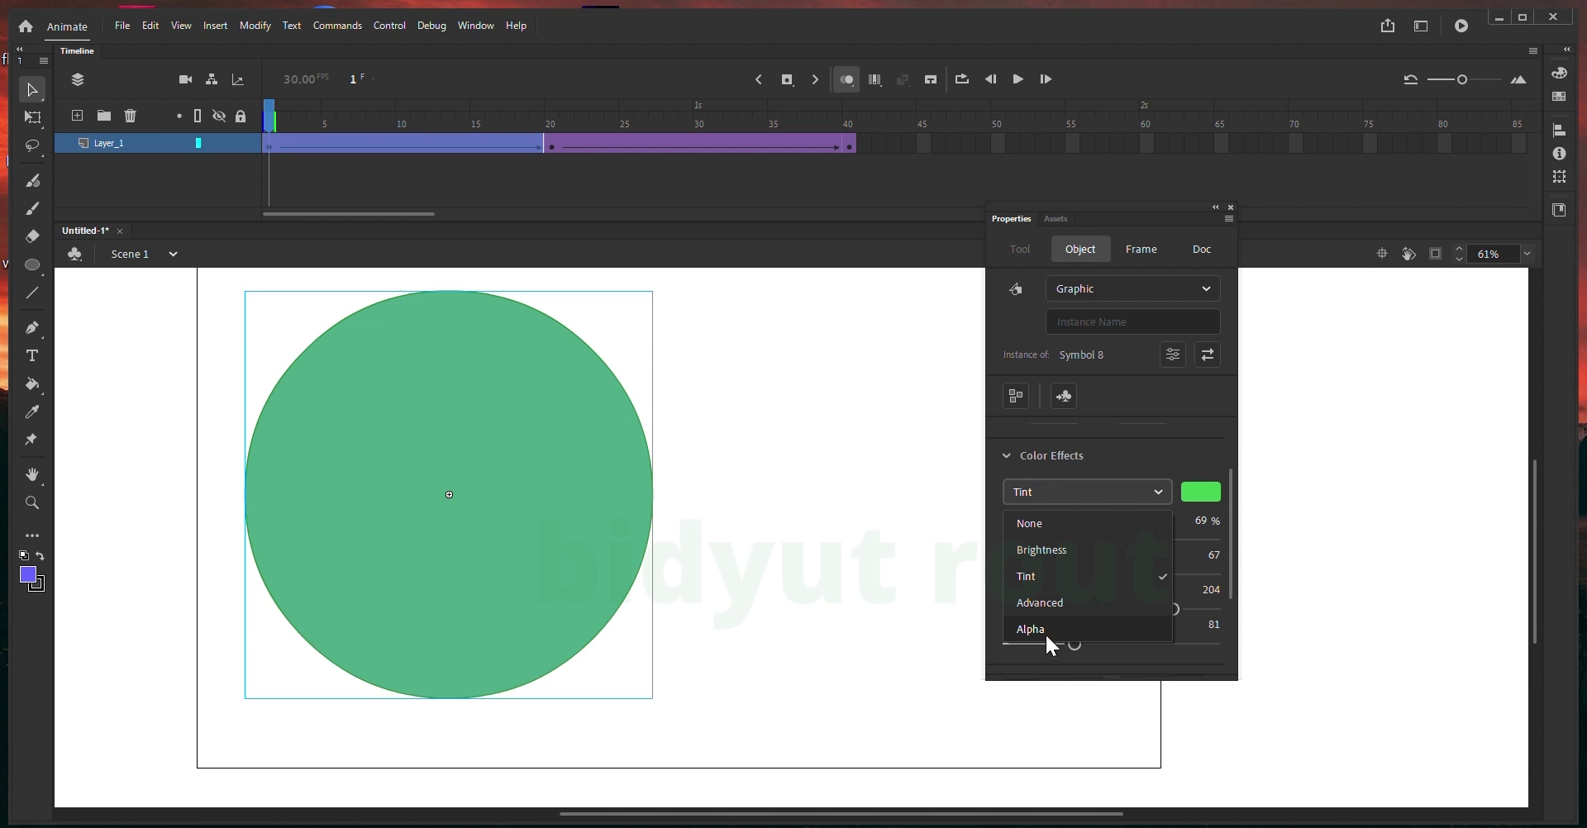
click(854, 478)
click(306, 164)
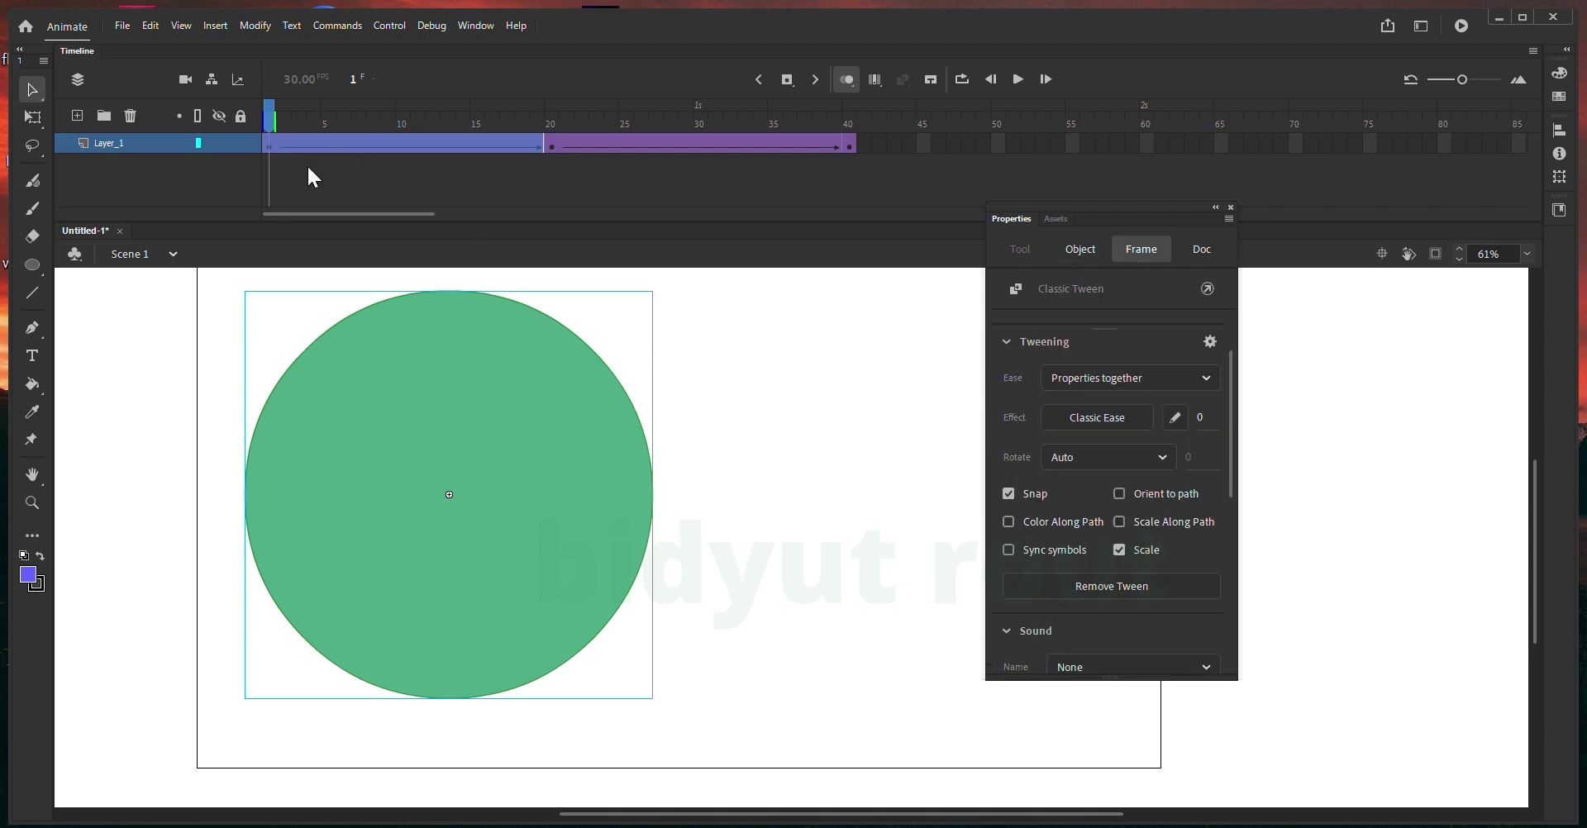
- Remove the classic tween between the frame 1 and frame 20 keyframes, and select the span from frame 20 to 40
click(276, 142)
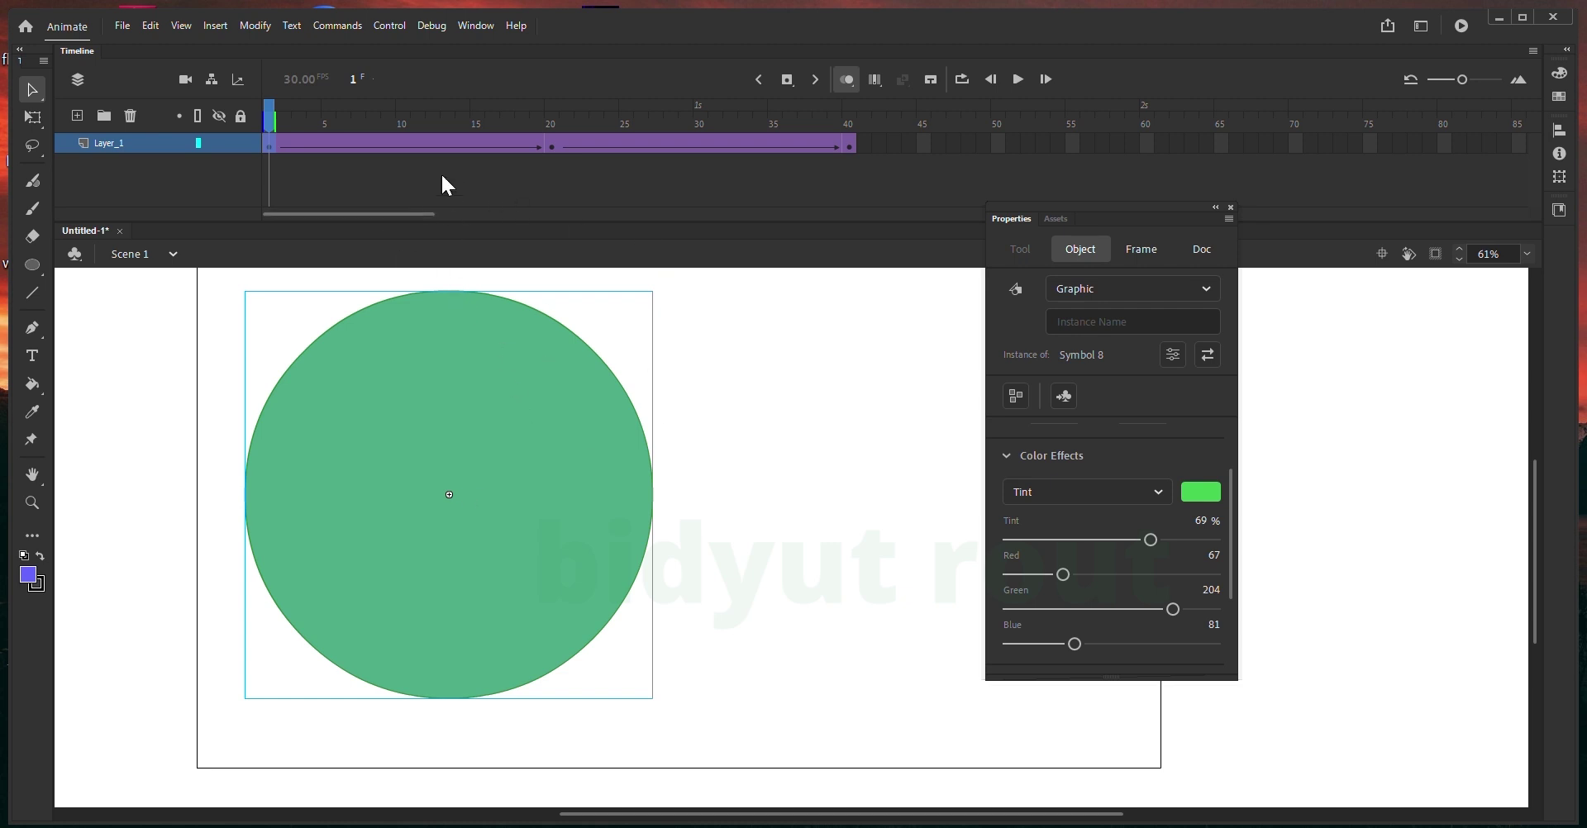
right_click(415, 156)
click(480, 65)
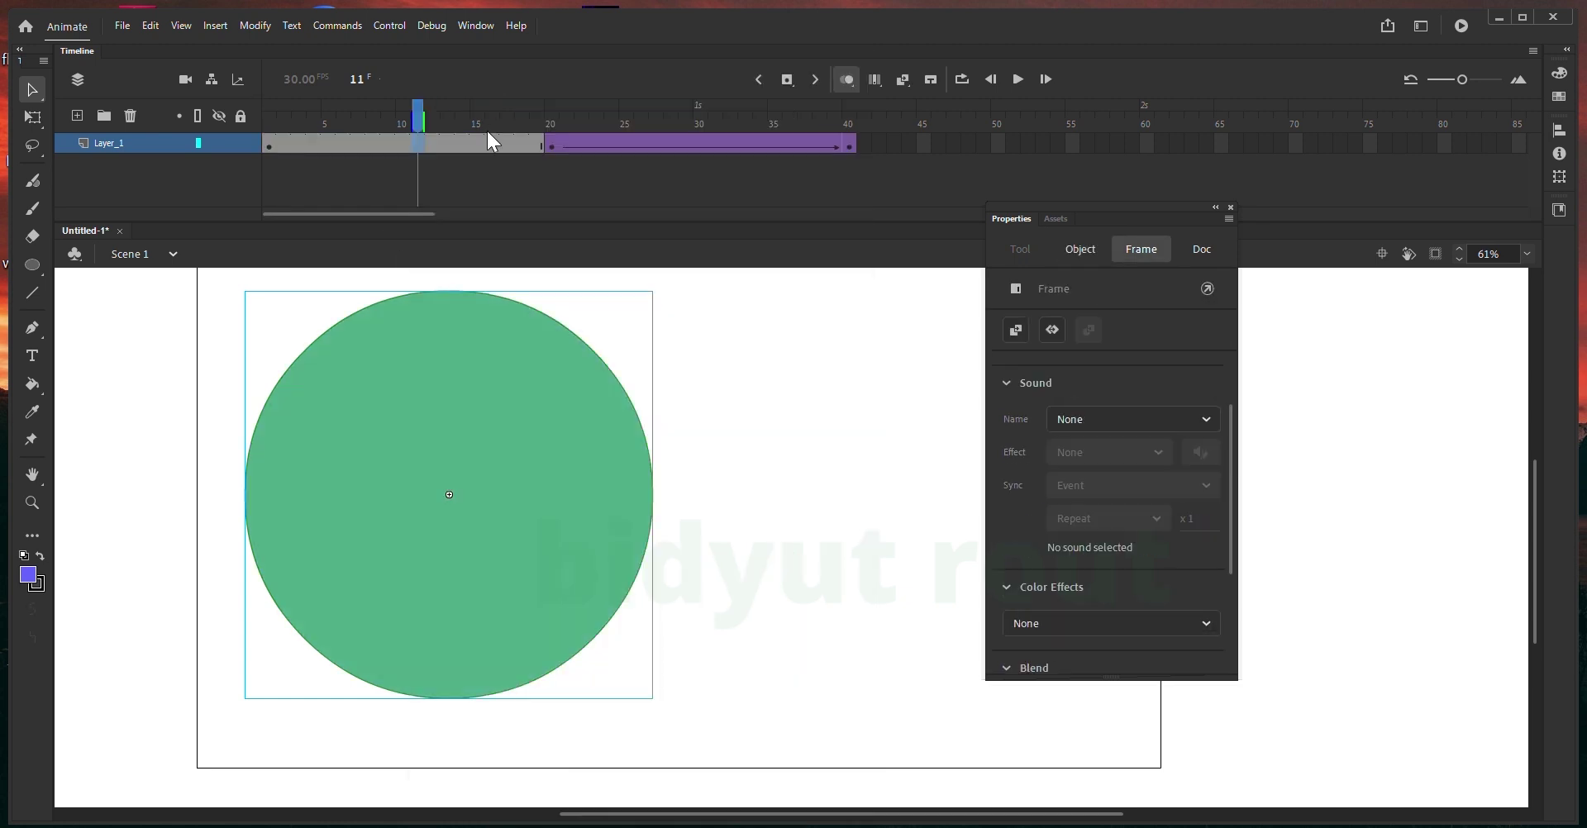
drag(547, 144, 854, 129)
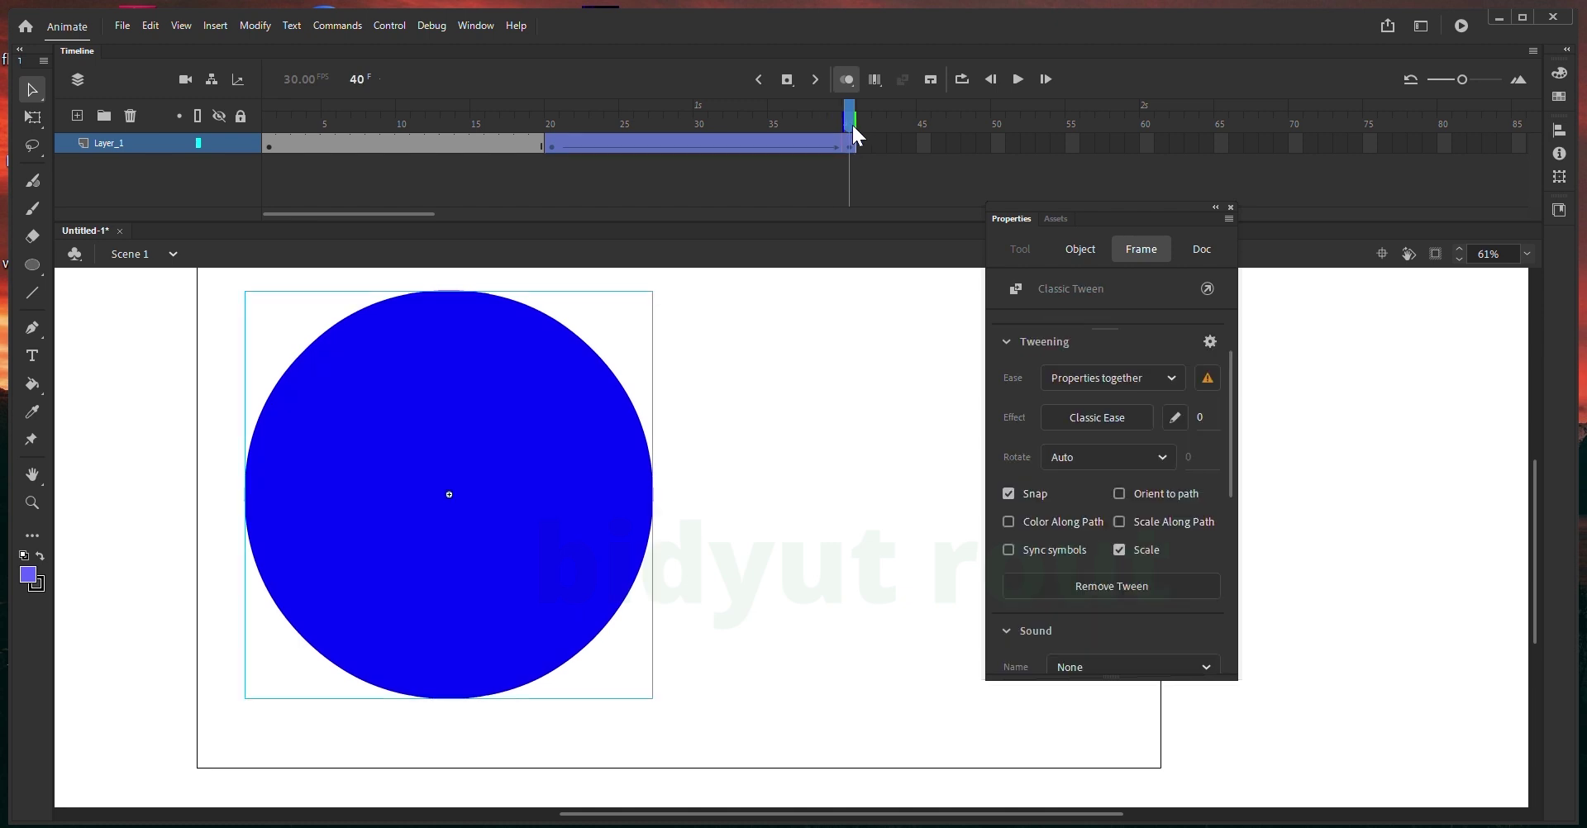
- Clear Layer_1's existing keyframes after frame 1 and insert fresh keyframes at frames 20 and 40
key(shift+F6)
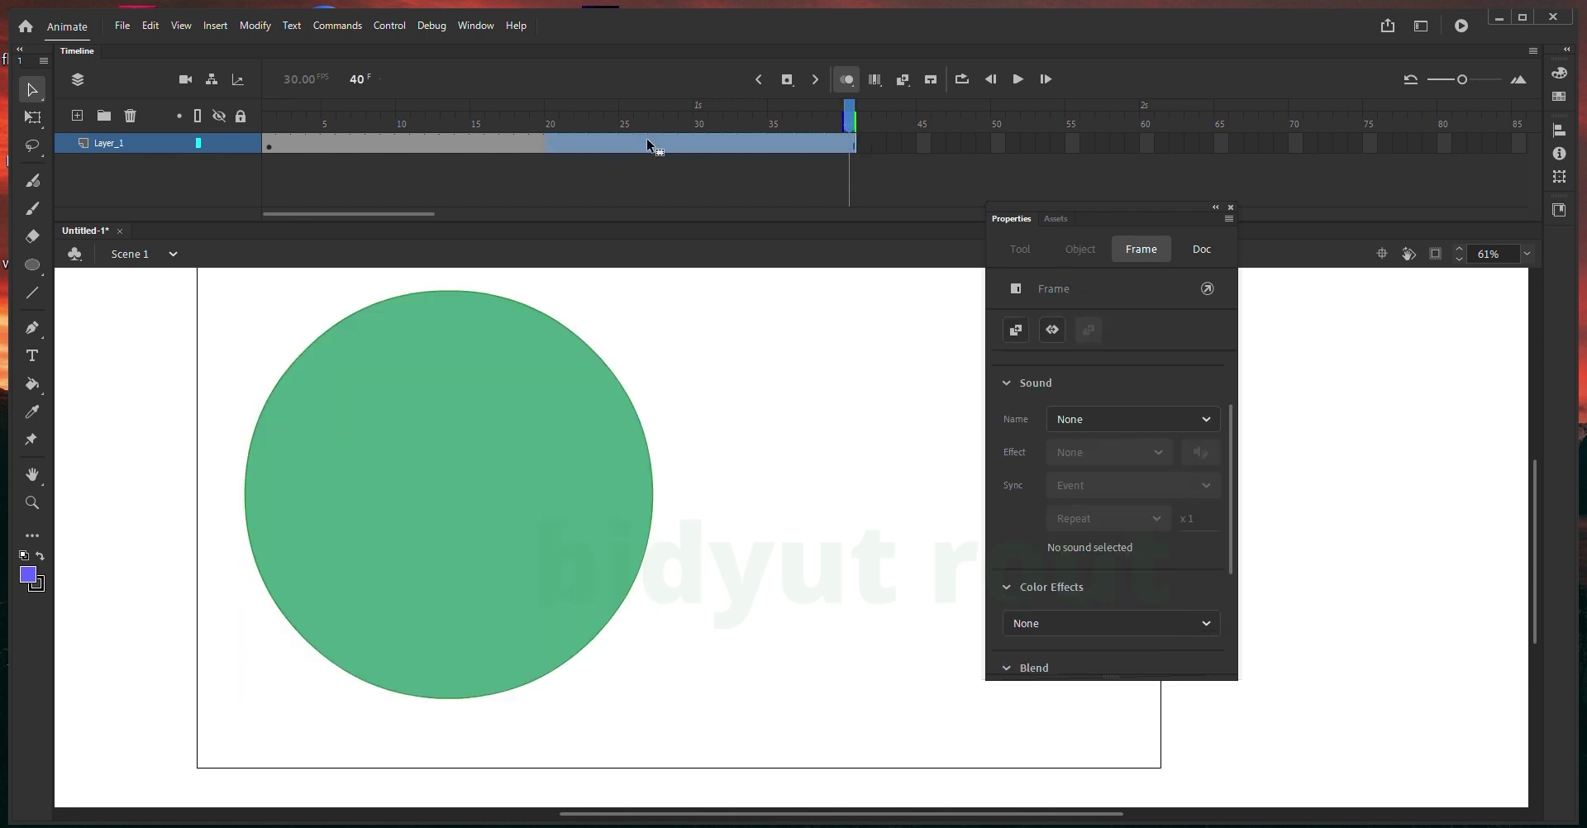
click(633, 184)
click(554, 143)
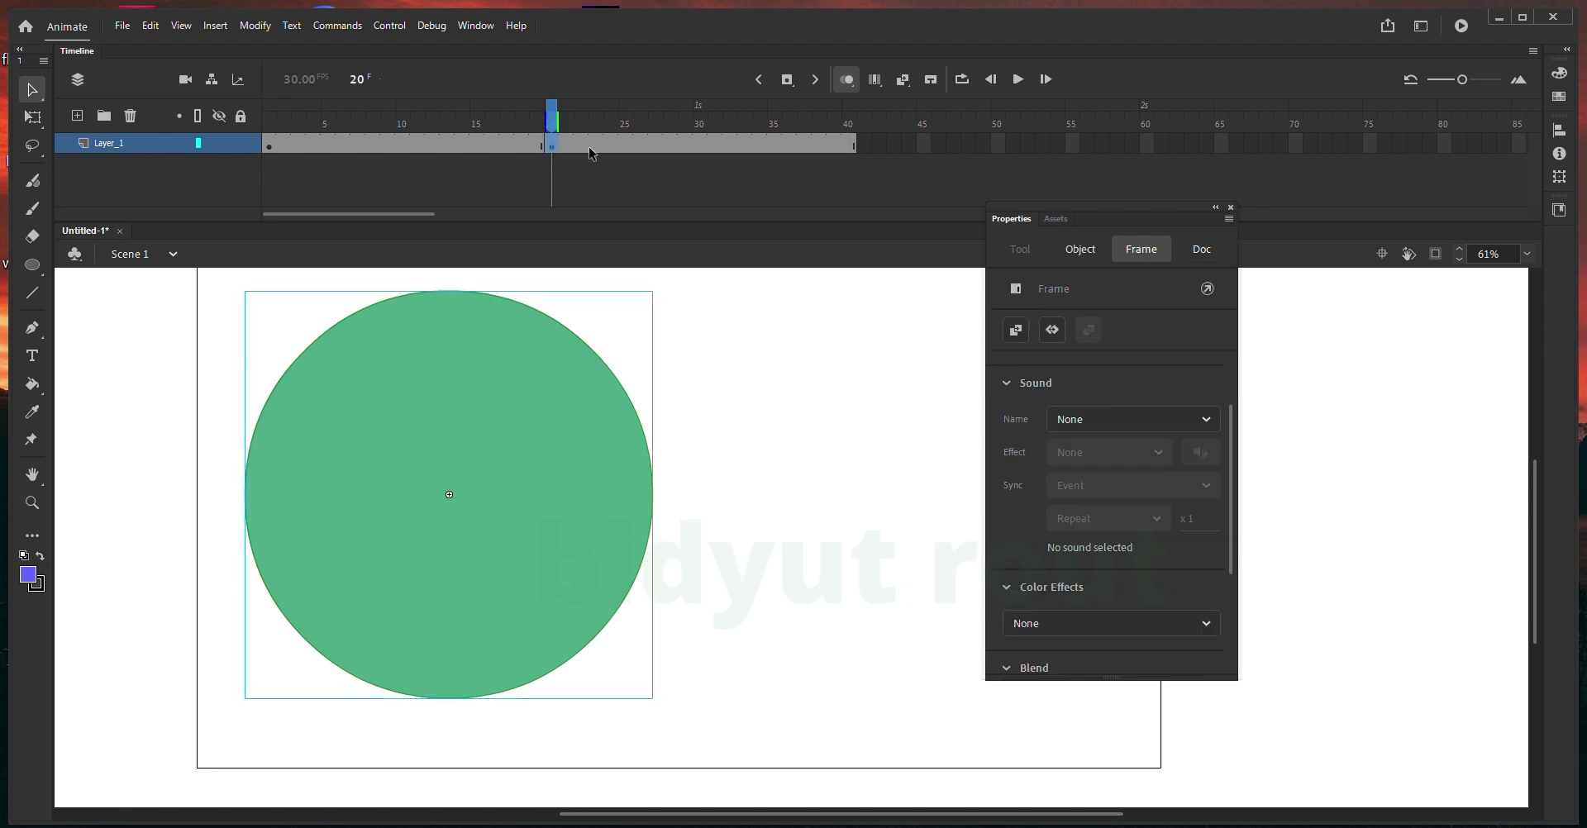
key(F6)
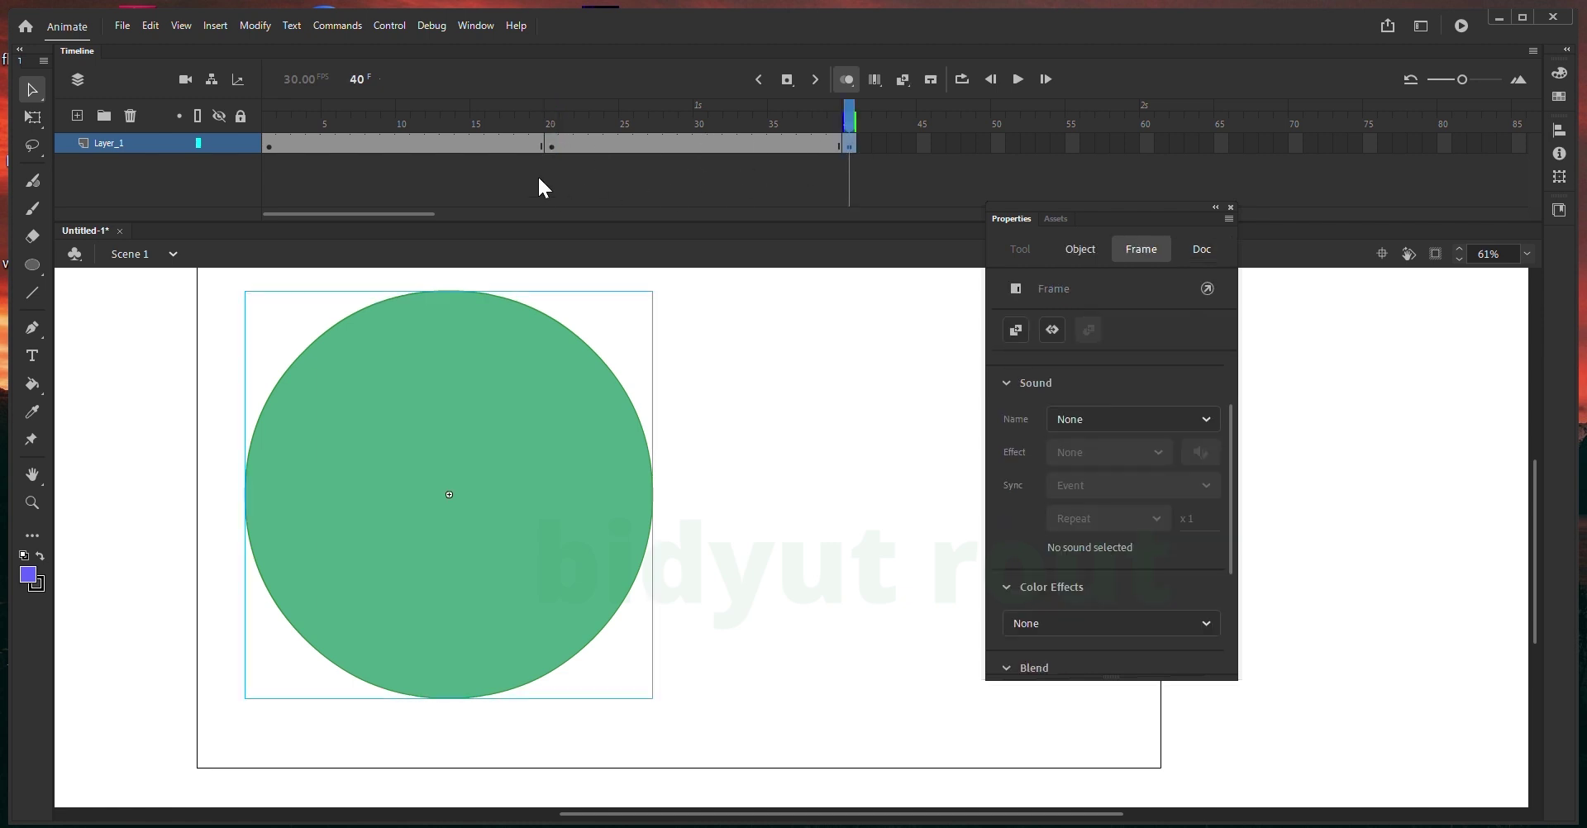
- Create classic tweens on both keyframe spans of Layer_1, remove them once, and create them again
click(568, 145)
right_click(565, 143)
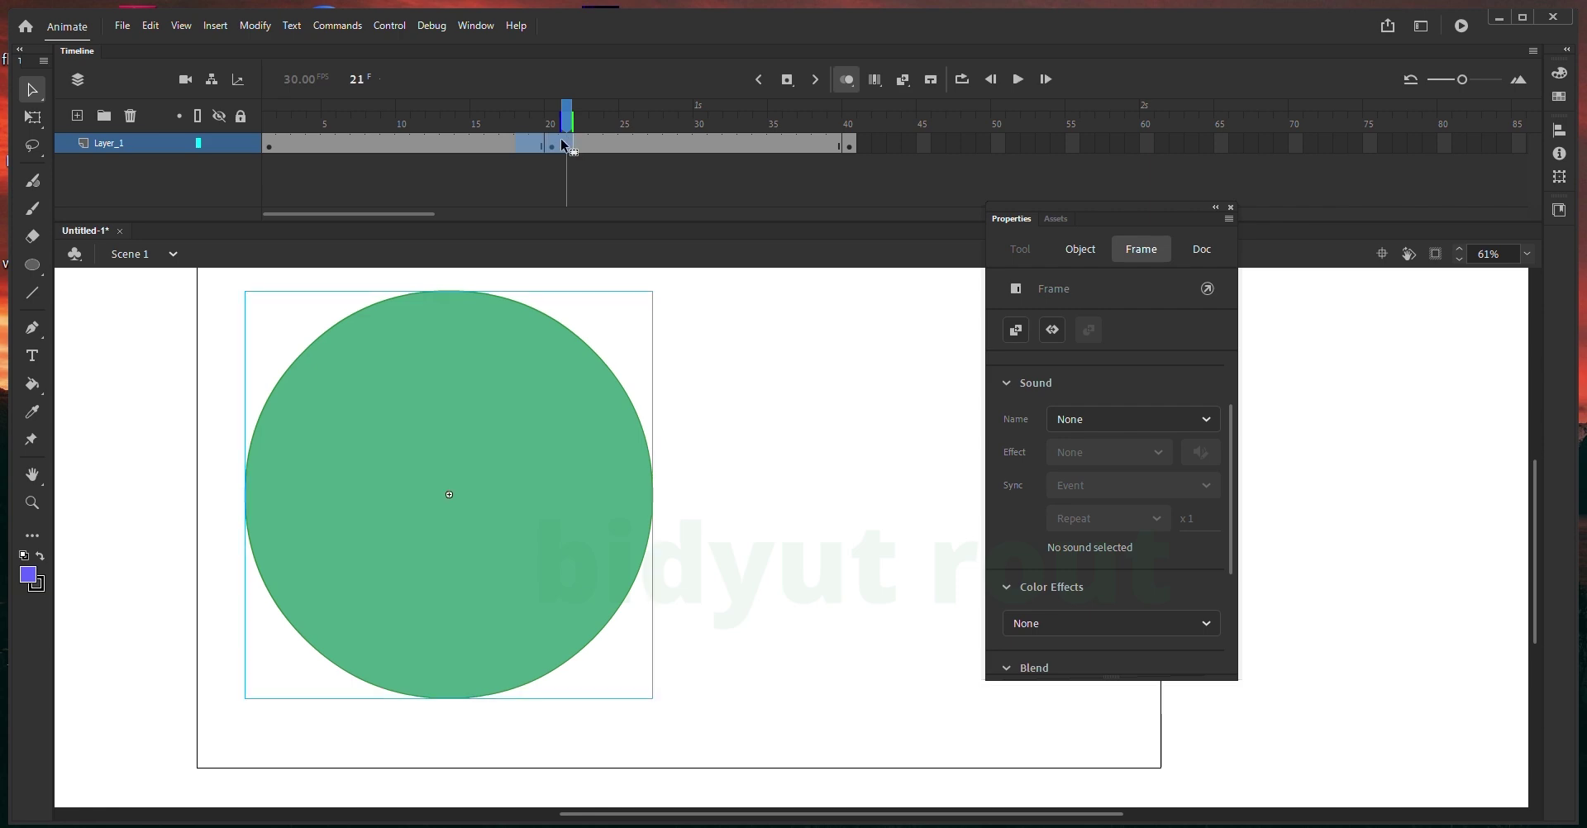
click(651, 81)
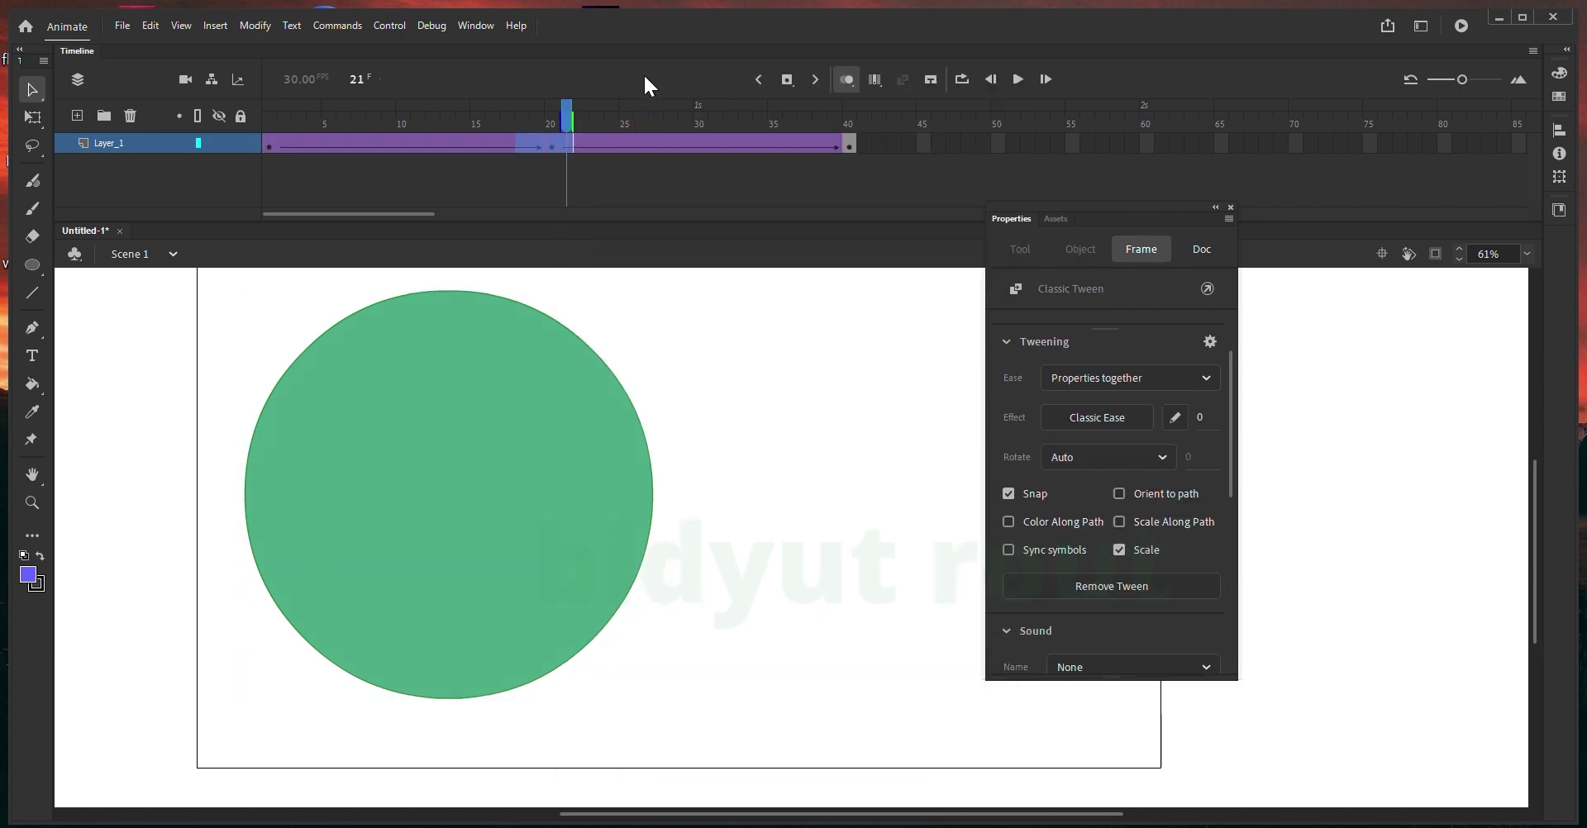
right_click(561, 149)
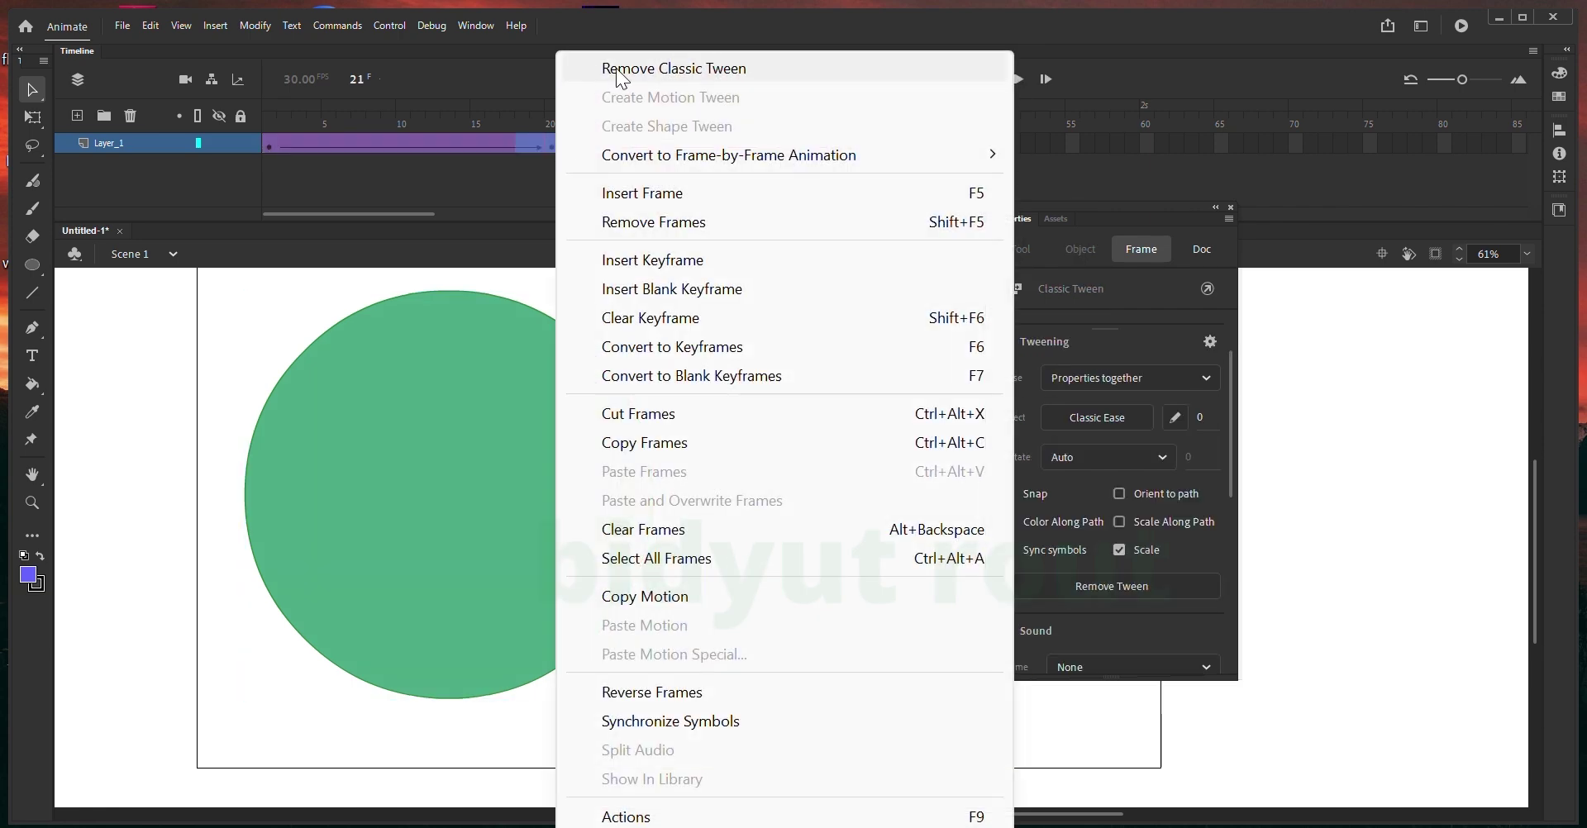
click(617, 67)
right_click(529, 150)
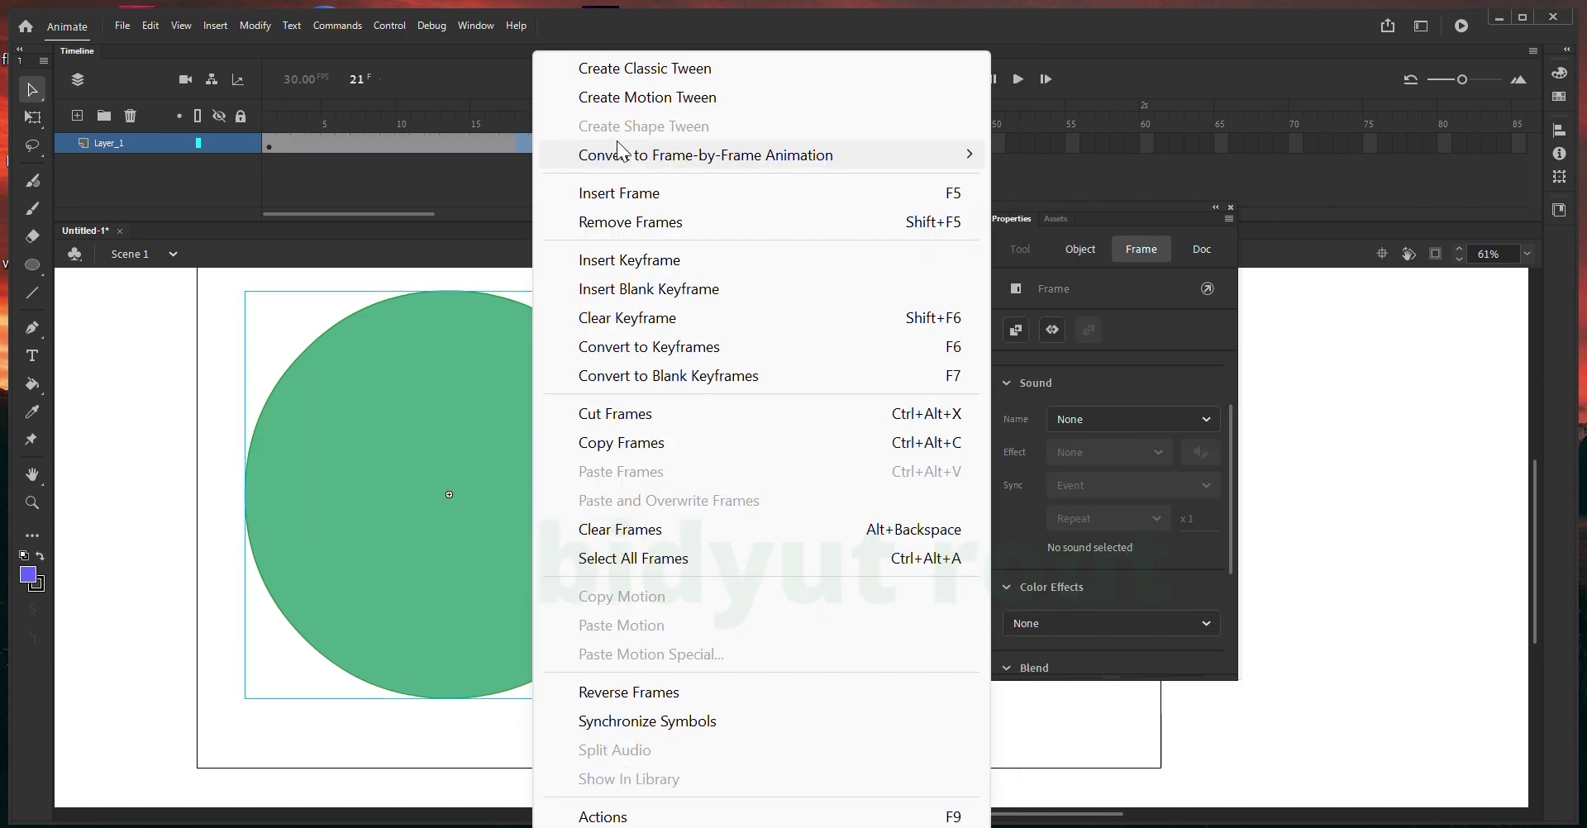
click(646, 69)
- At frame 20, set the circle's color effect to Alpha at 27% and move the circle slightly to the right
mouse_move(569, 111)
mouse_down()
mouse_move(539, 112)
mouse_move(551, 111)
mouse_up()
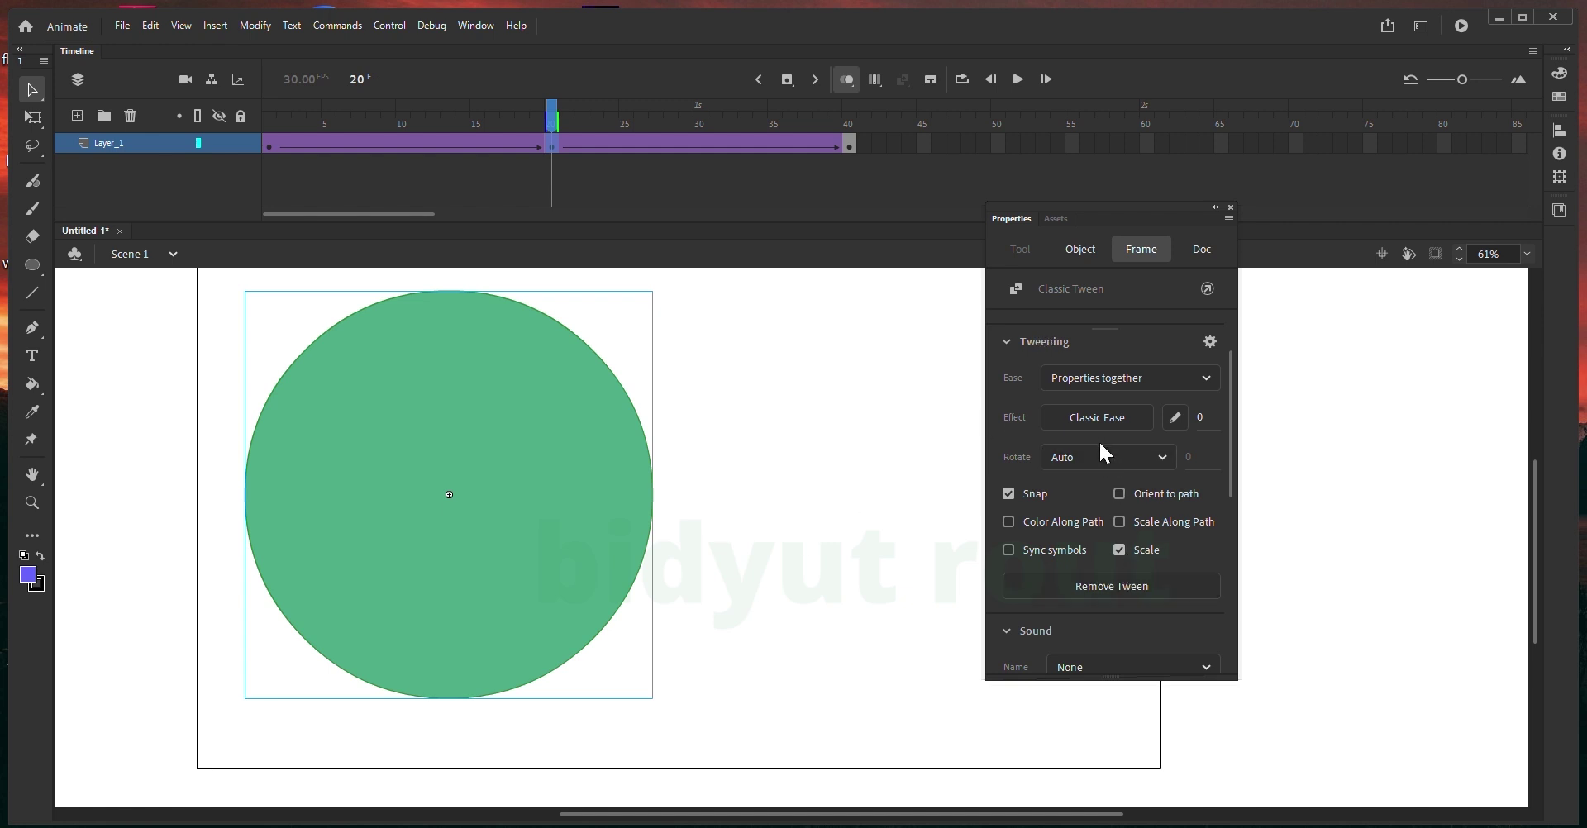
click(602, 494)
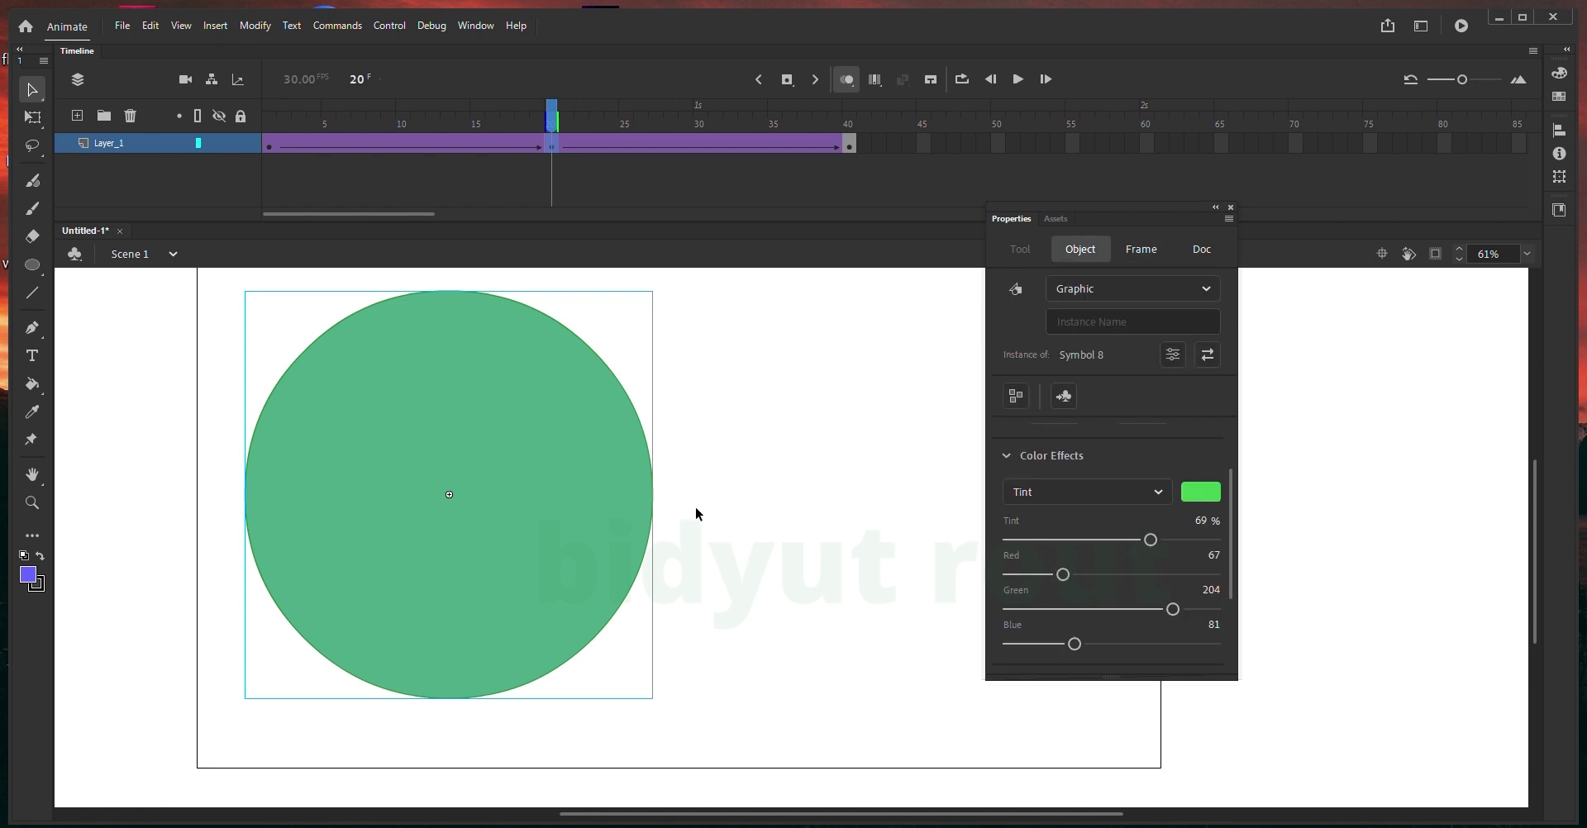
click(1124, 496)
click(1057, 631)
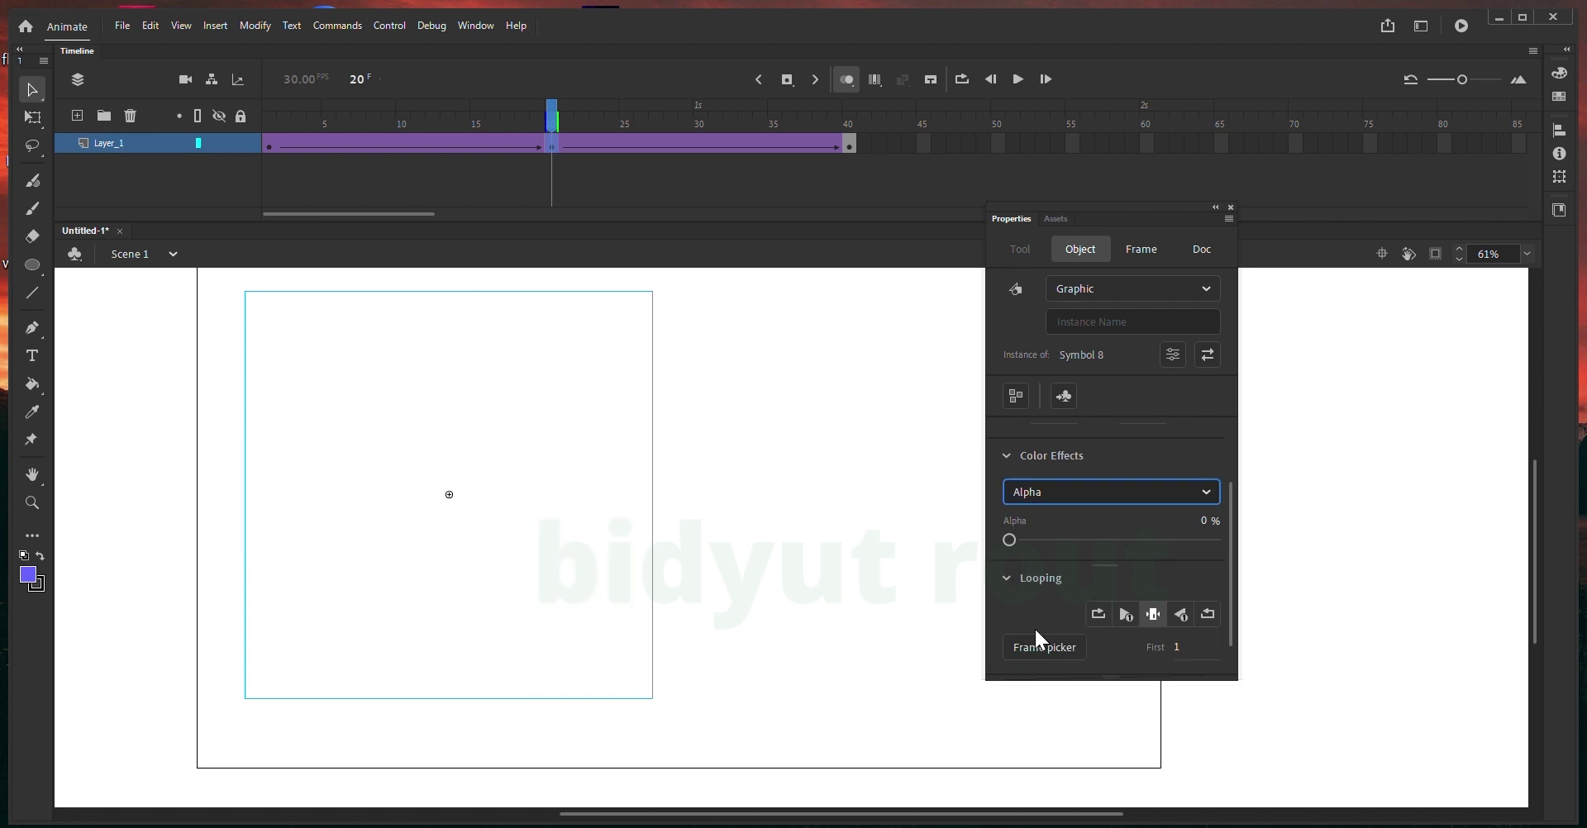
drag(1008, 538, 1064, 537)
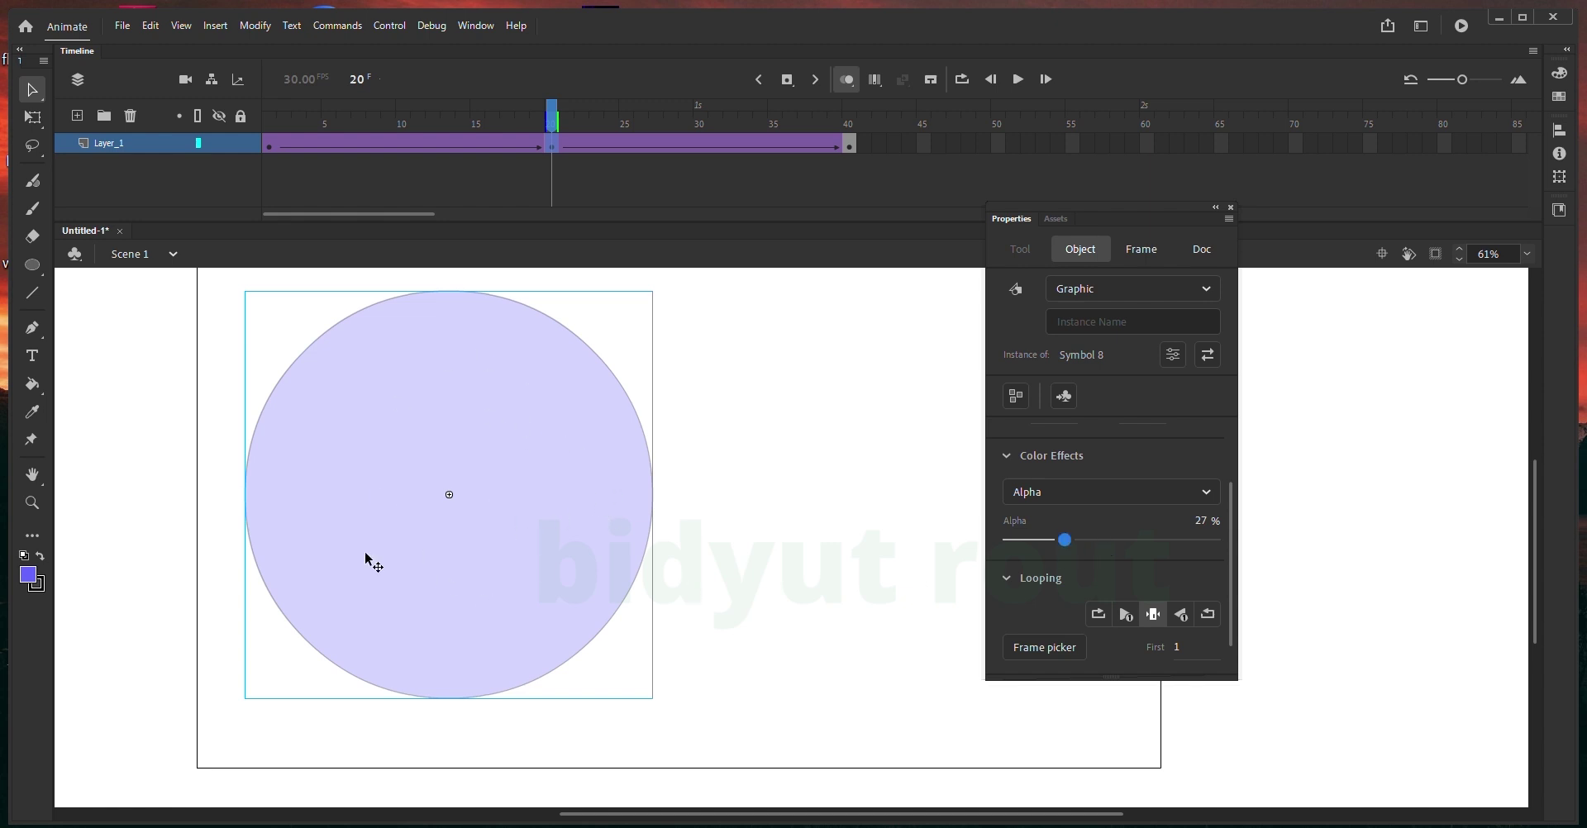
drag(602, 507, 703, 499)
click(829, 387)
- Add a new layer and place it below Layer_1
drag(818, 277, 653, 319)
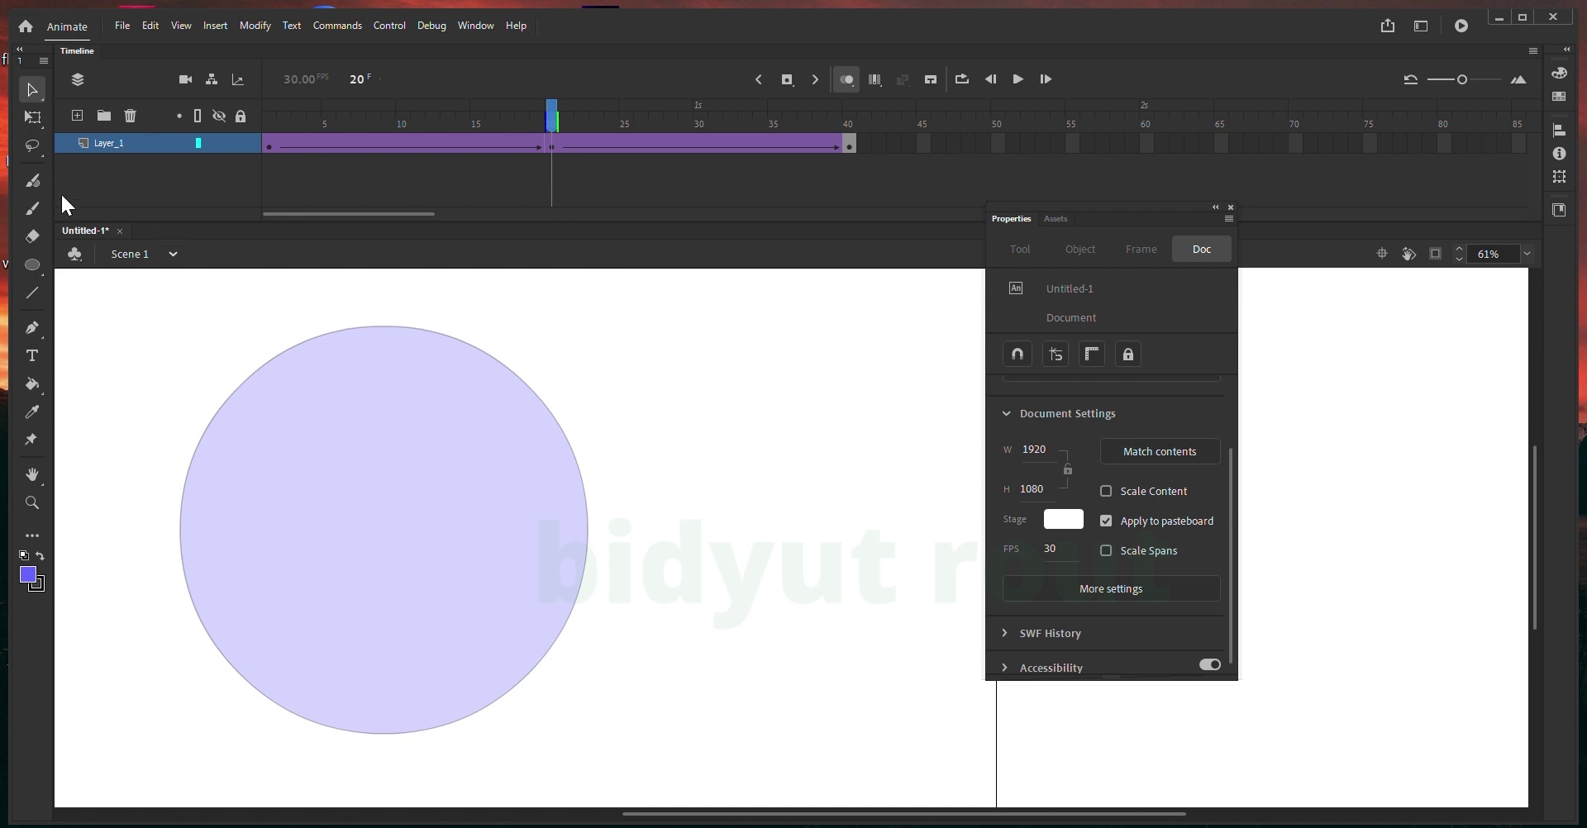
click(76, 115)
drag(116, 142, 129, 172)
click(731, 589)
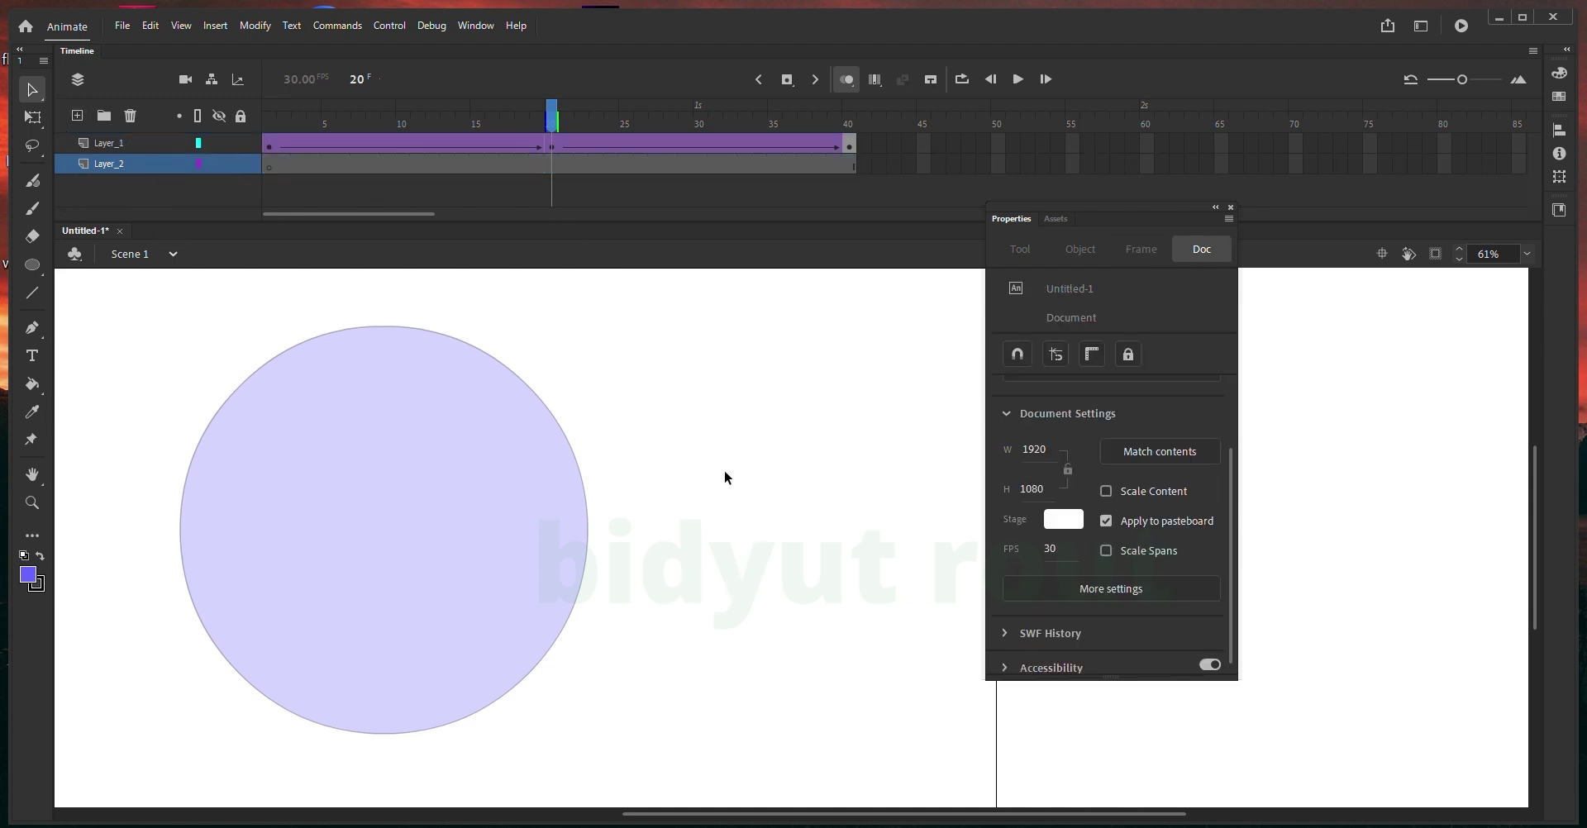
- Draw a small purple rectangle on Layer_2 and move it partly behind the right side of the circle
key(r)
drag(678, 402, 864, 491)
key(v)
drag(889, 389, 653, 534)
drag(755, 454, 515, 554)
click(698, 439)
- At frame 1 of Layer_1, move the green circle to the right so it covers more of the rectangle
click(553, 140)
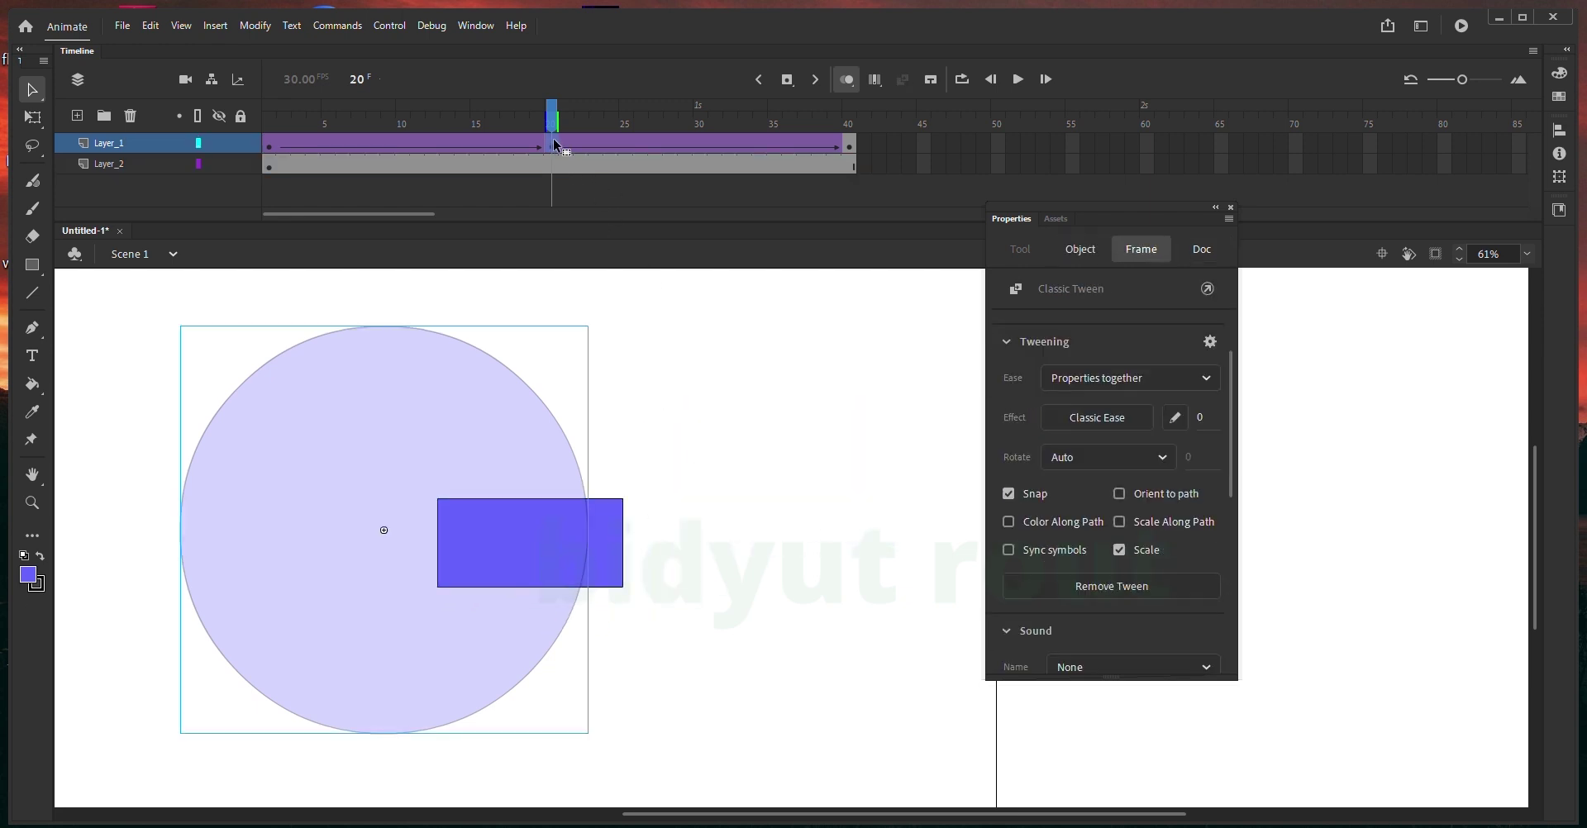
drag(553, 141, 270, 172)
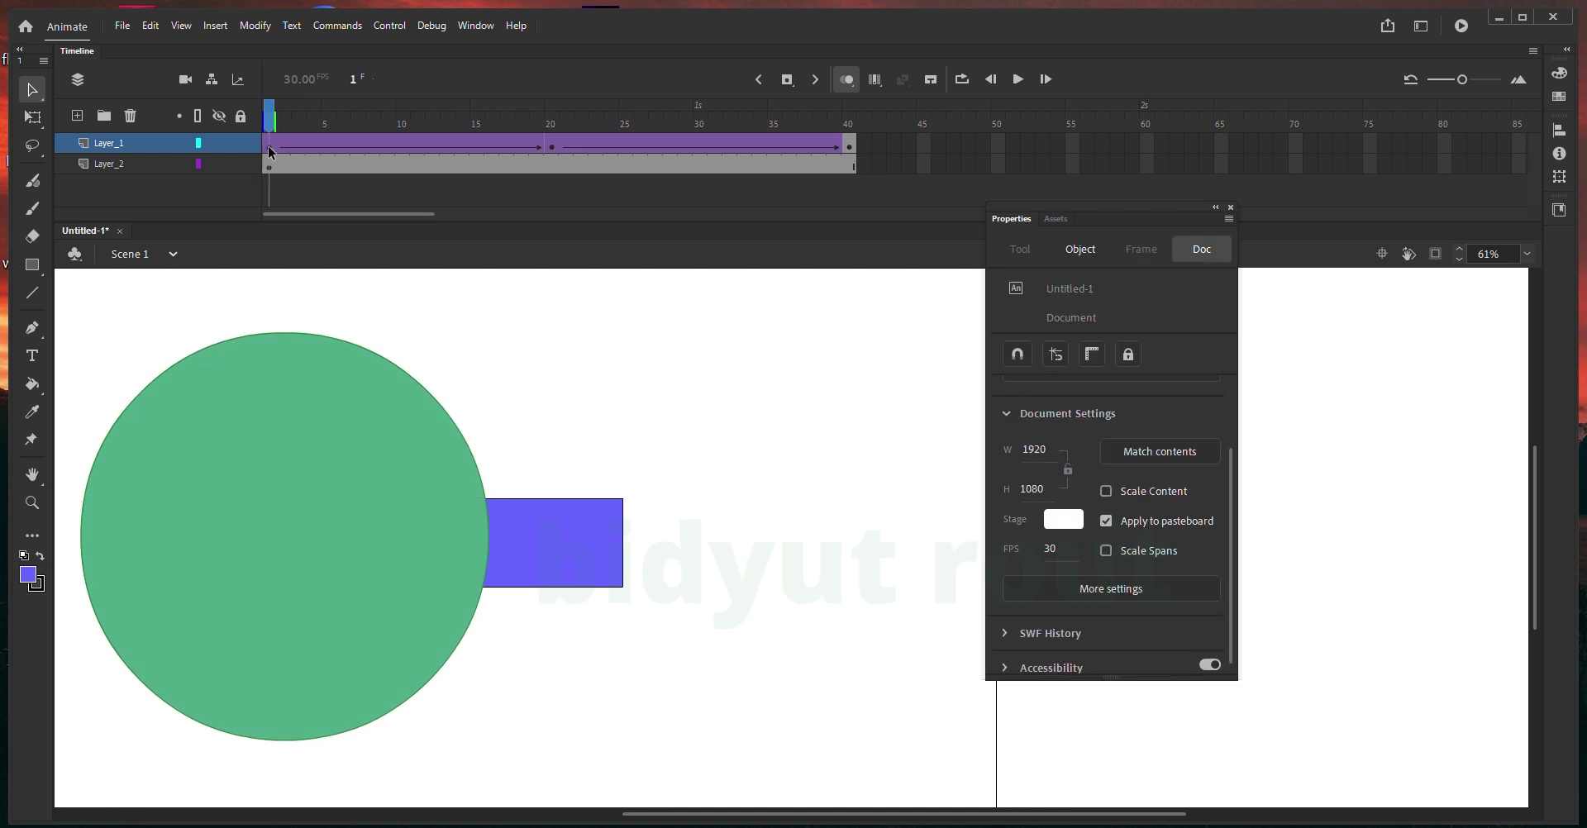
click(271, 145)
drag(372, 535, 510, 544)
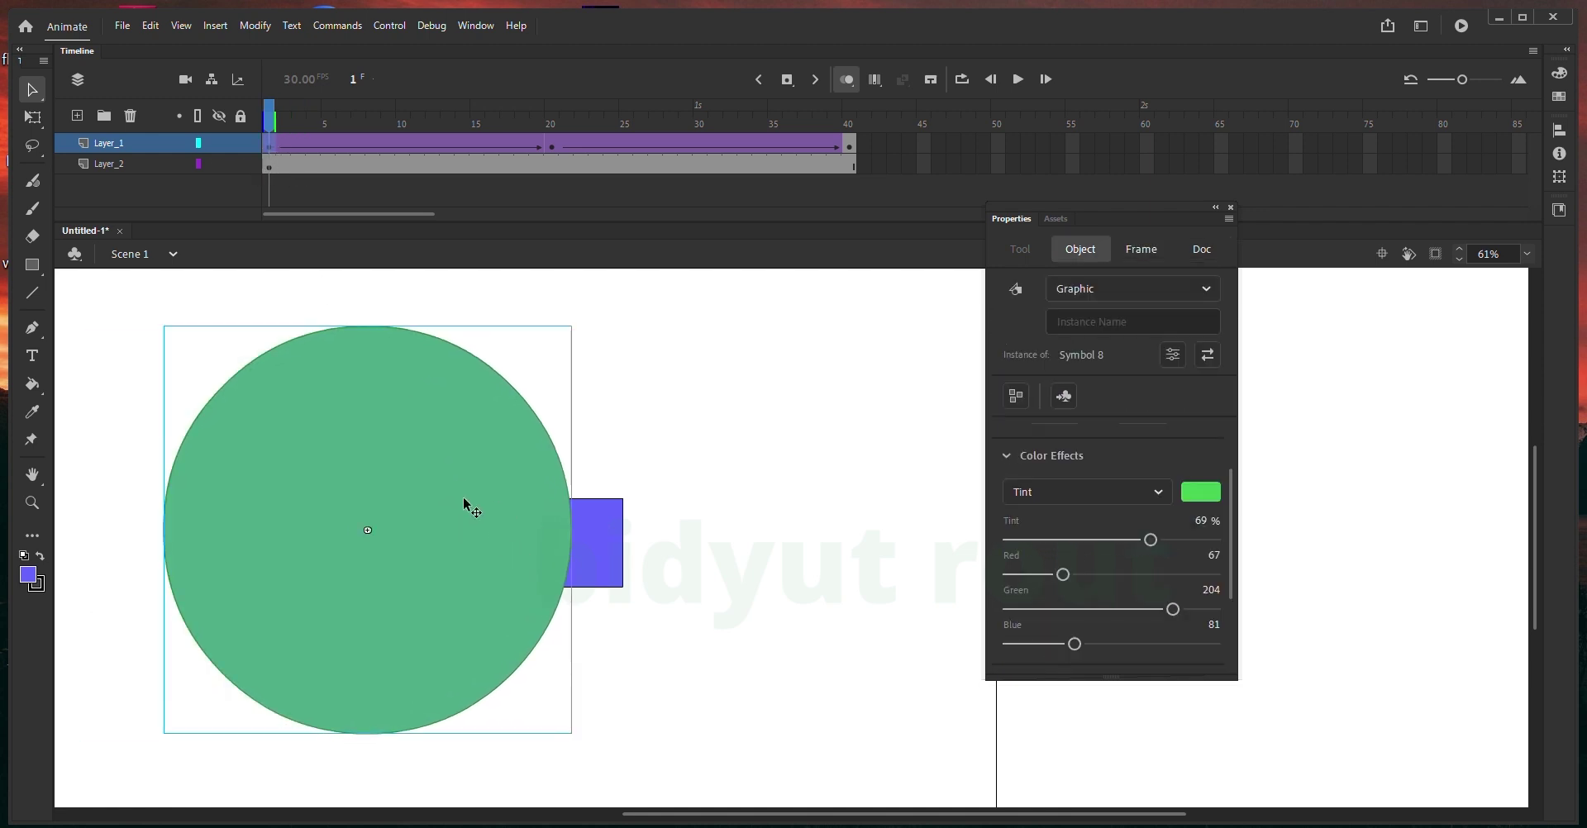
- Scrub the tween, then lower the circle's alpha at frame 20 to 9%
drag(277, 113, 462, 248)
click(551, 149)
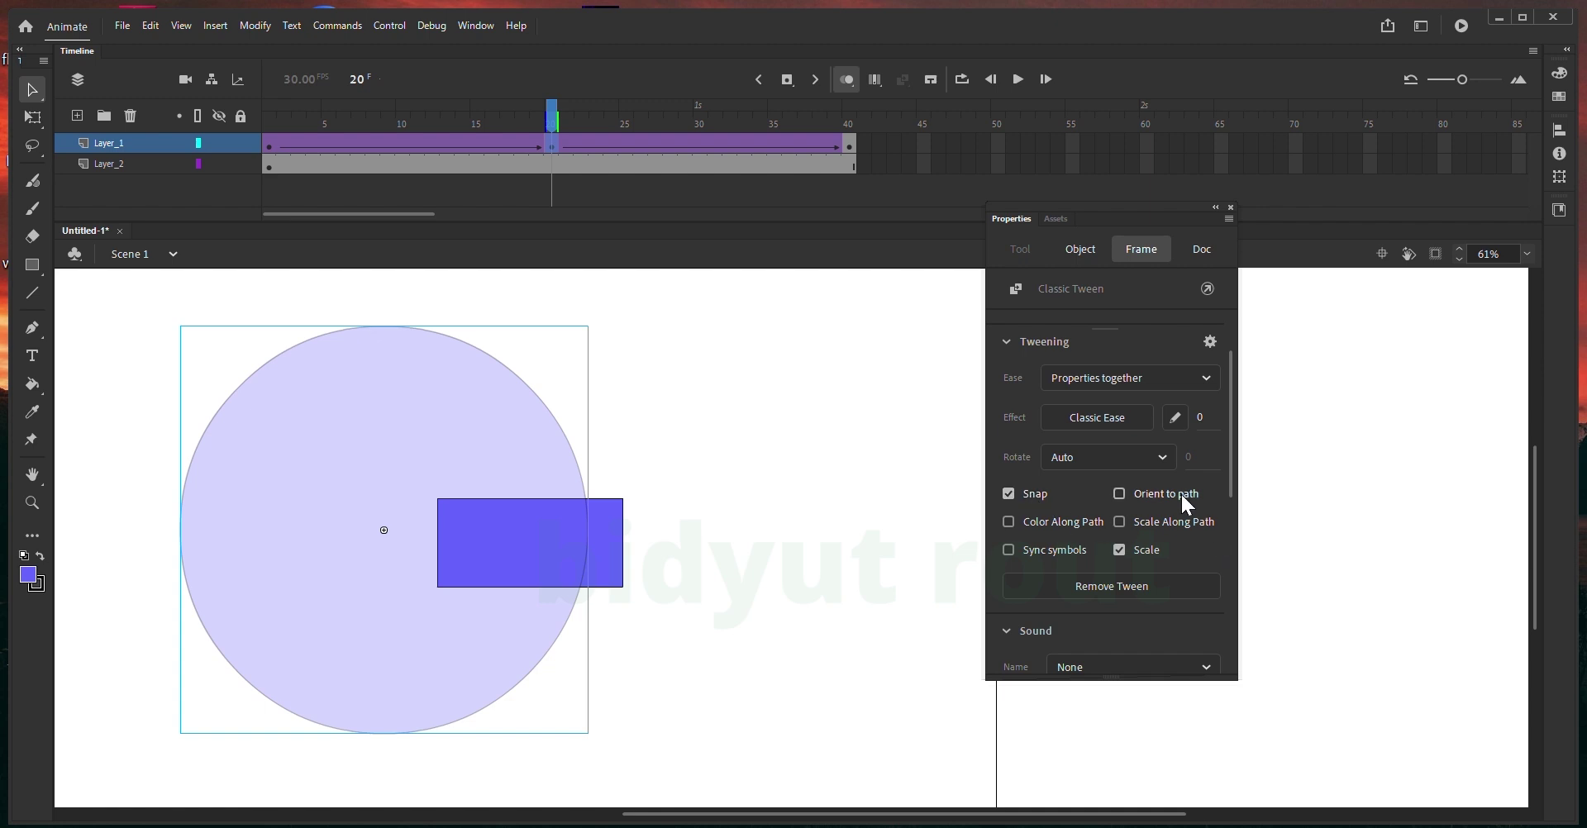
click(860, 529)
click(499, 453)
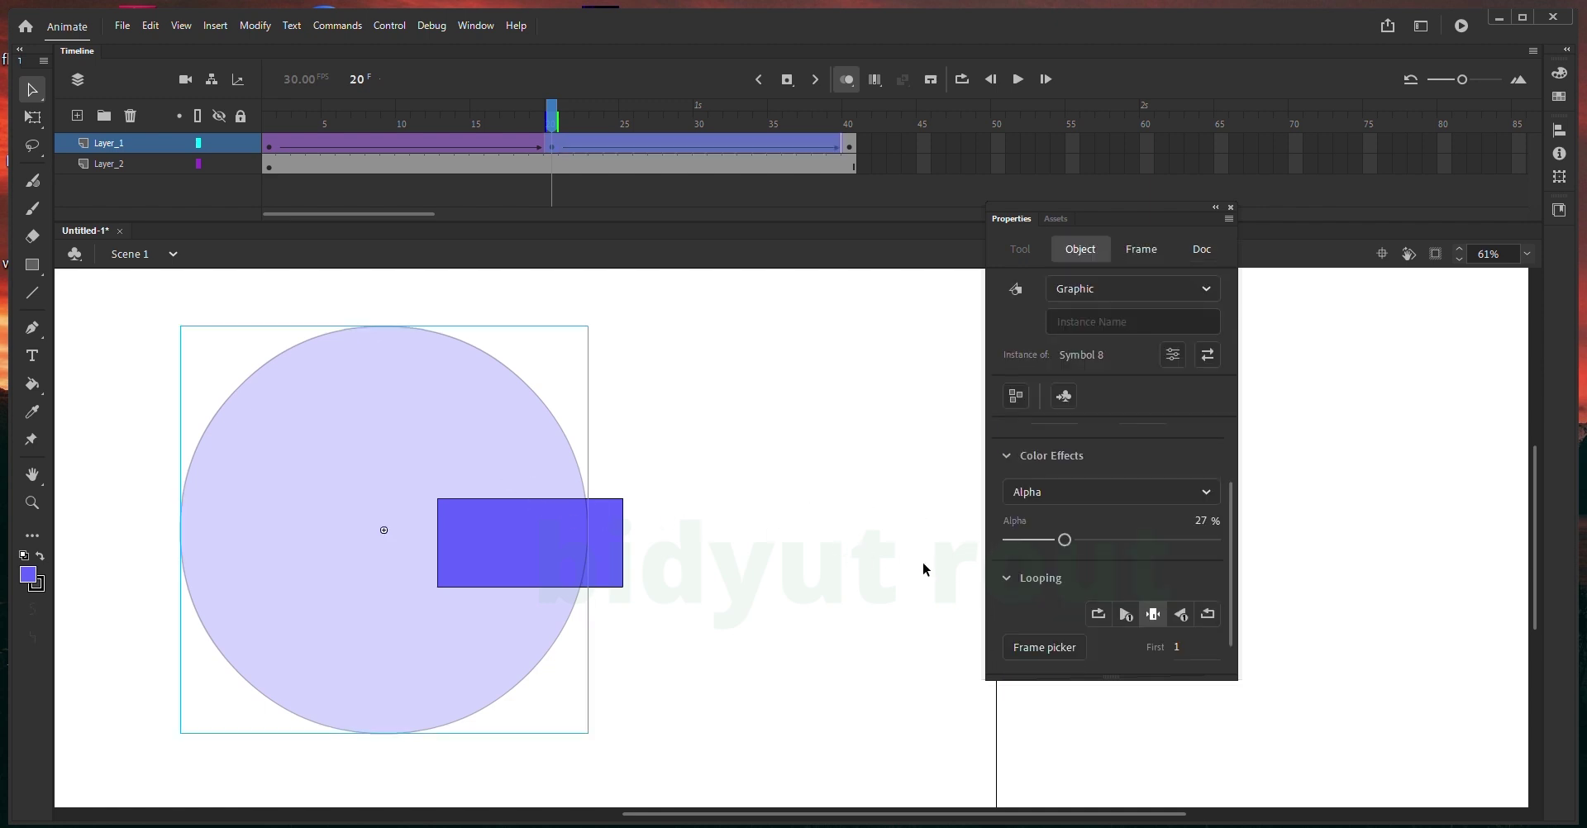
drag(1045, 540, 1028, 538)
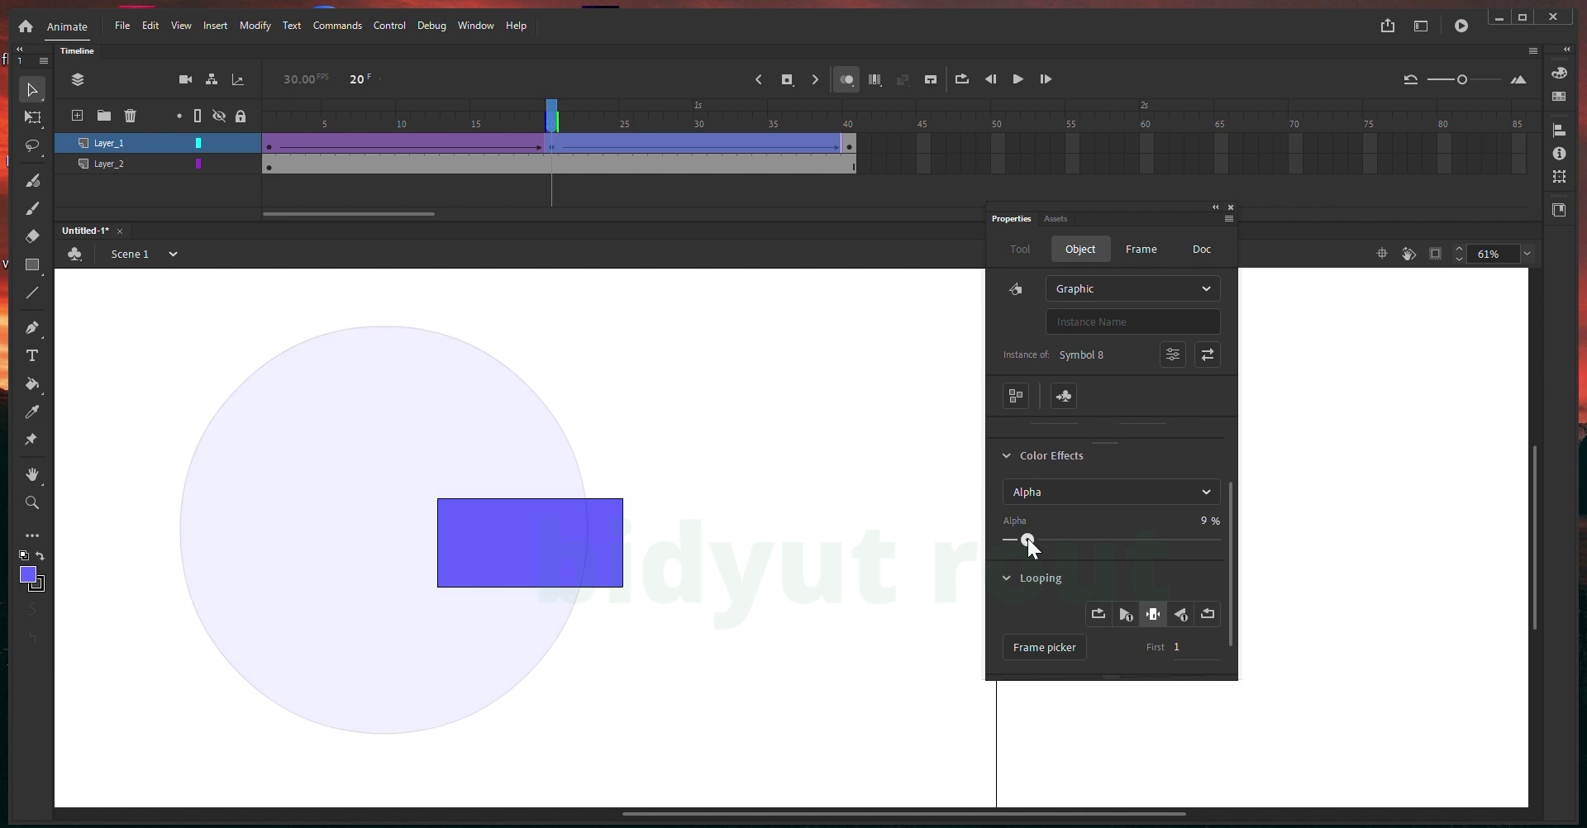
- At frame 20, move the faint circle down and right to enclose the rectangle, and scrub the second tween to preview the fade
click(845, 496)
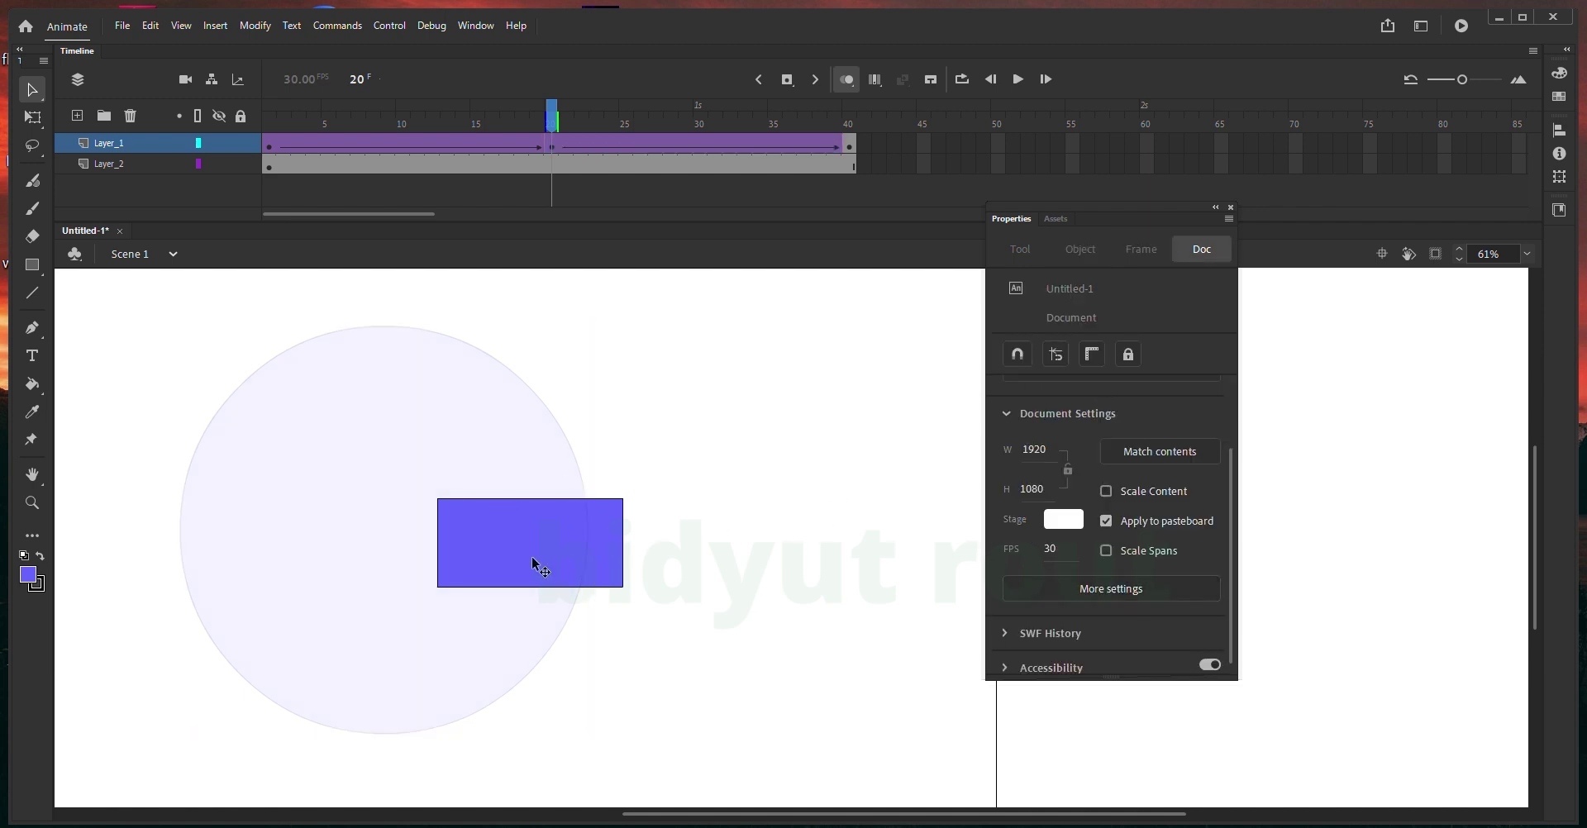
drag(414, 430, 506, 476)
click(600, 239)
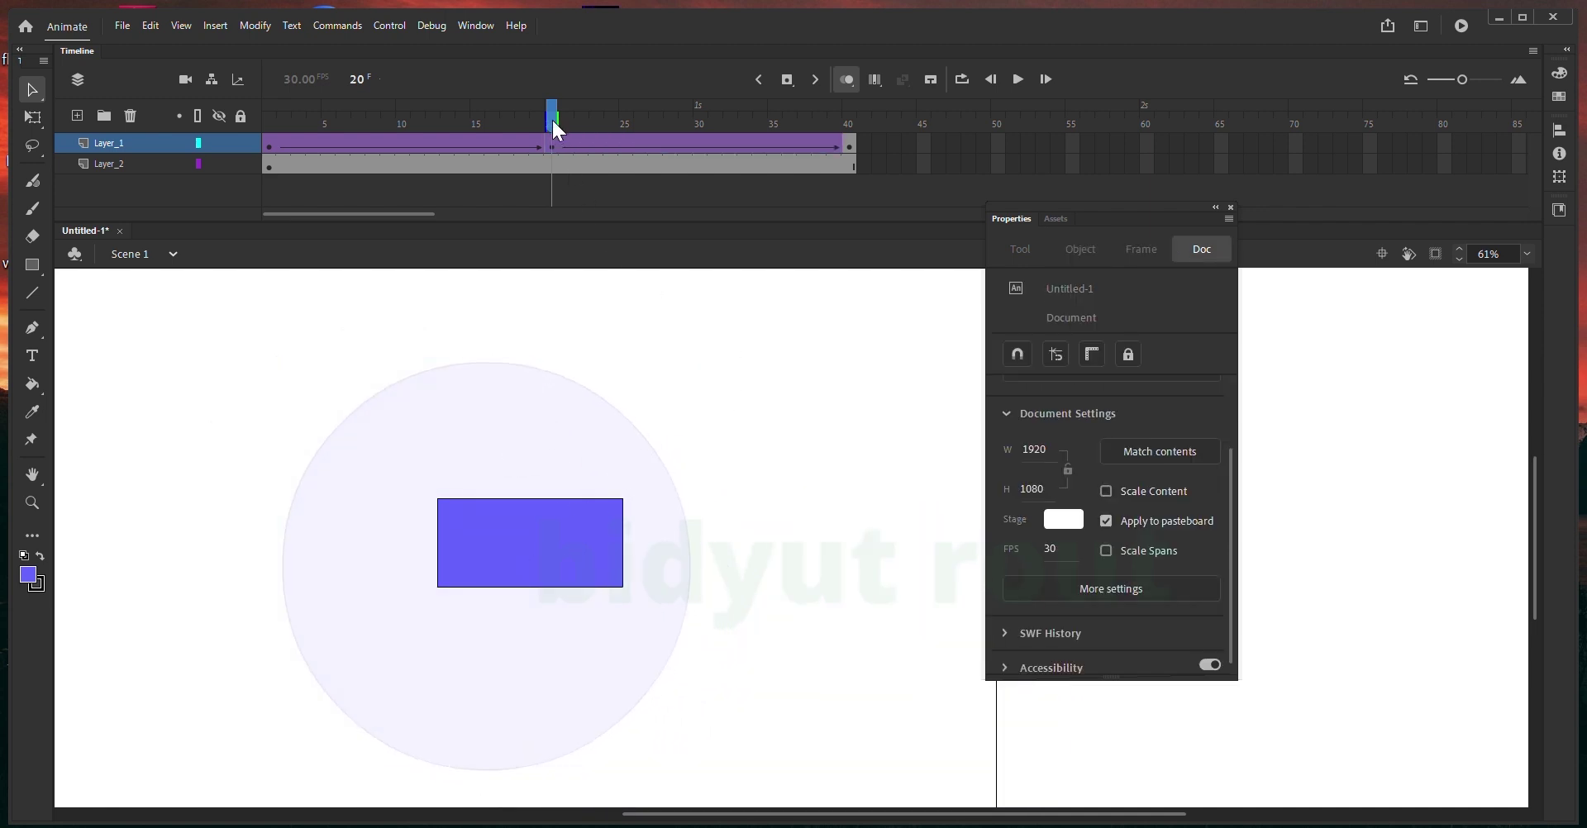
drag(552, 111, 627, 244)
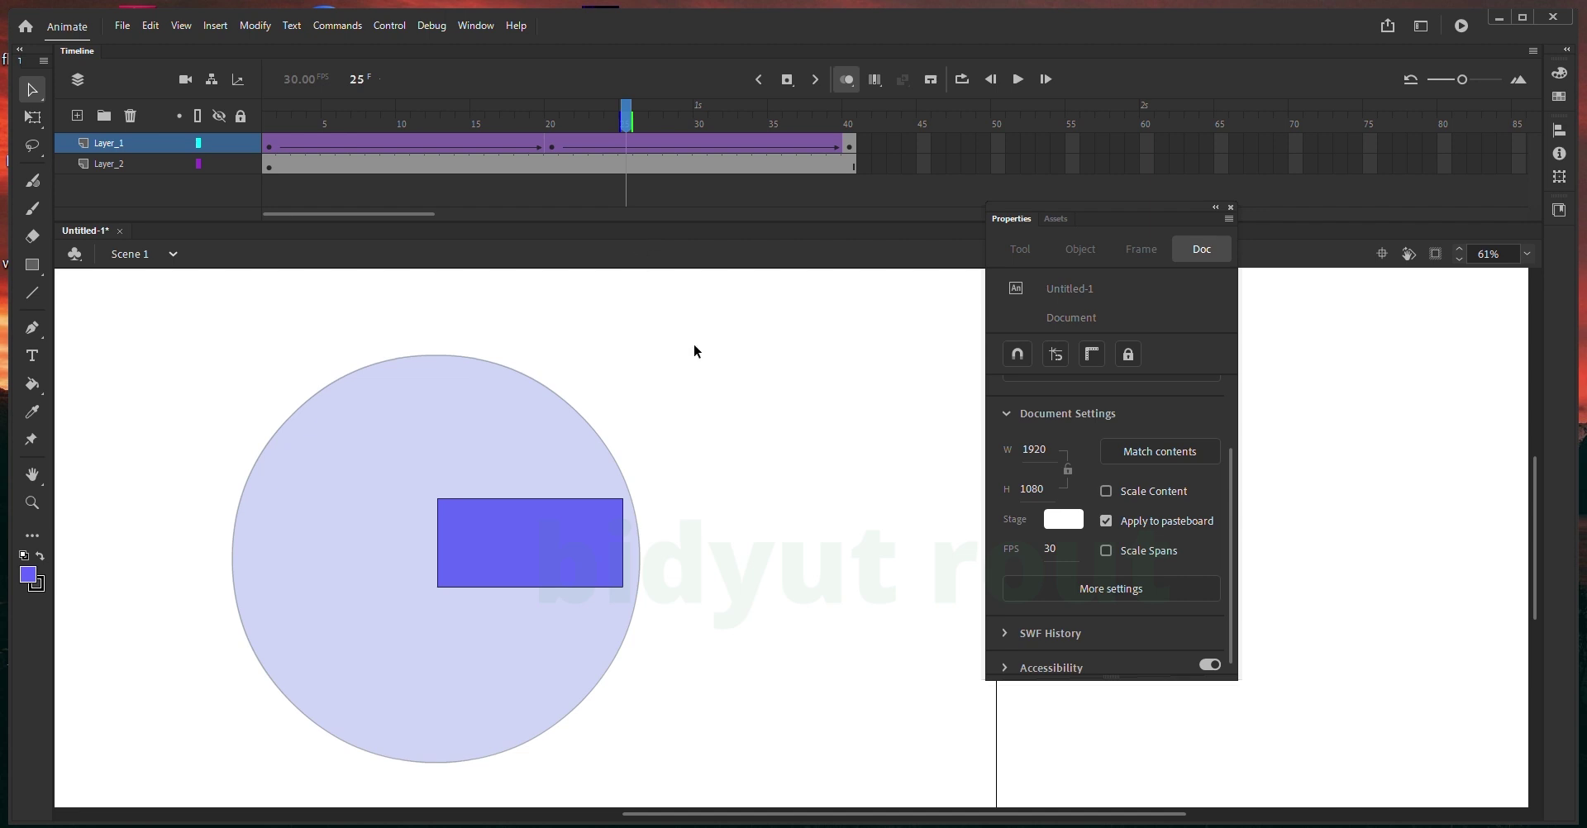
drag(622, 109, 731, 139)
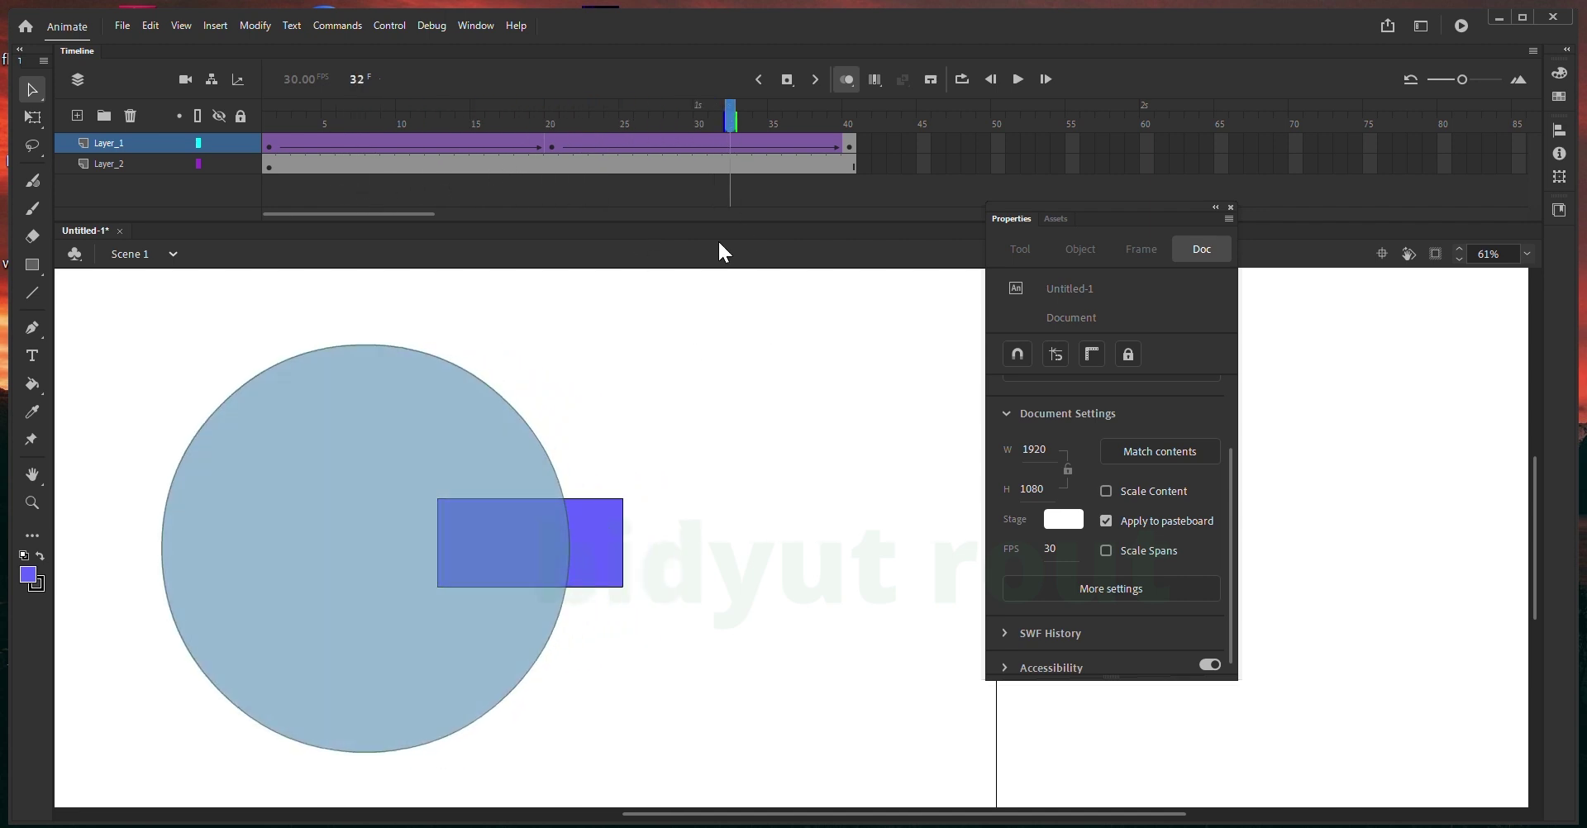
- Return to frame 1 and delete both the circle and the rectangle from the stage
drag(549, 104, 174, 230)
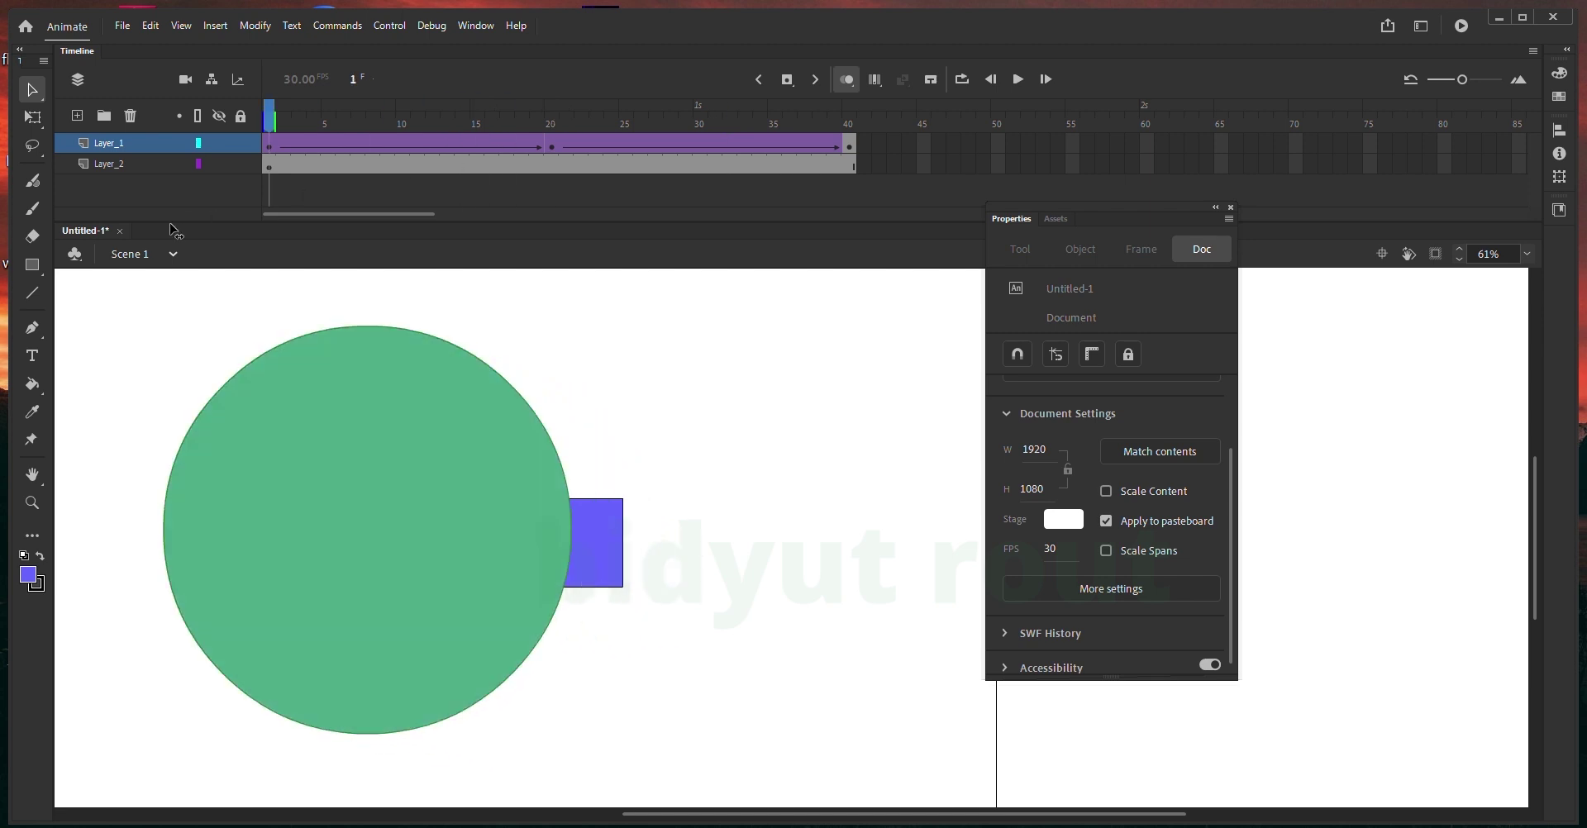
click(257, 148)
click(426, 333)
click(344, 324)
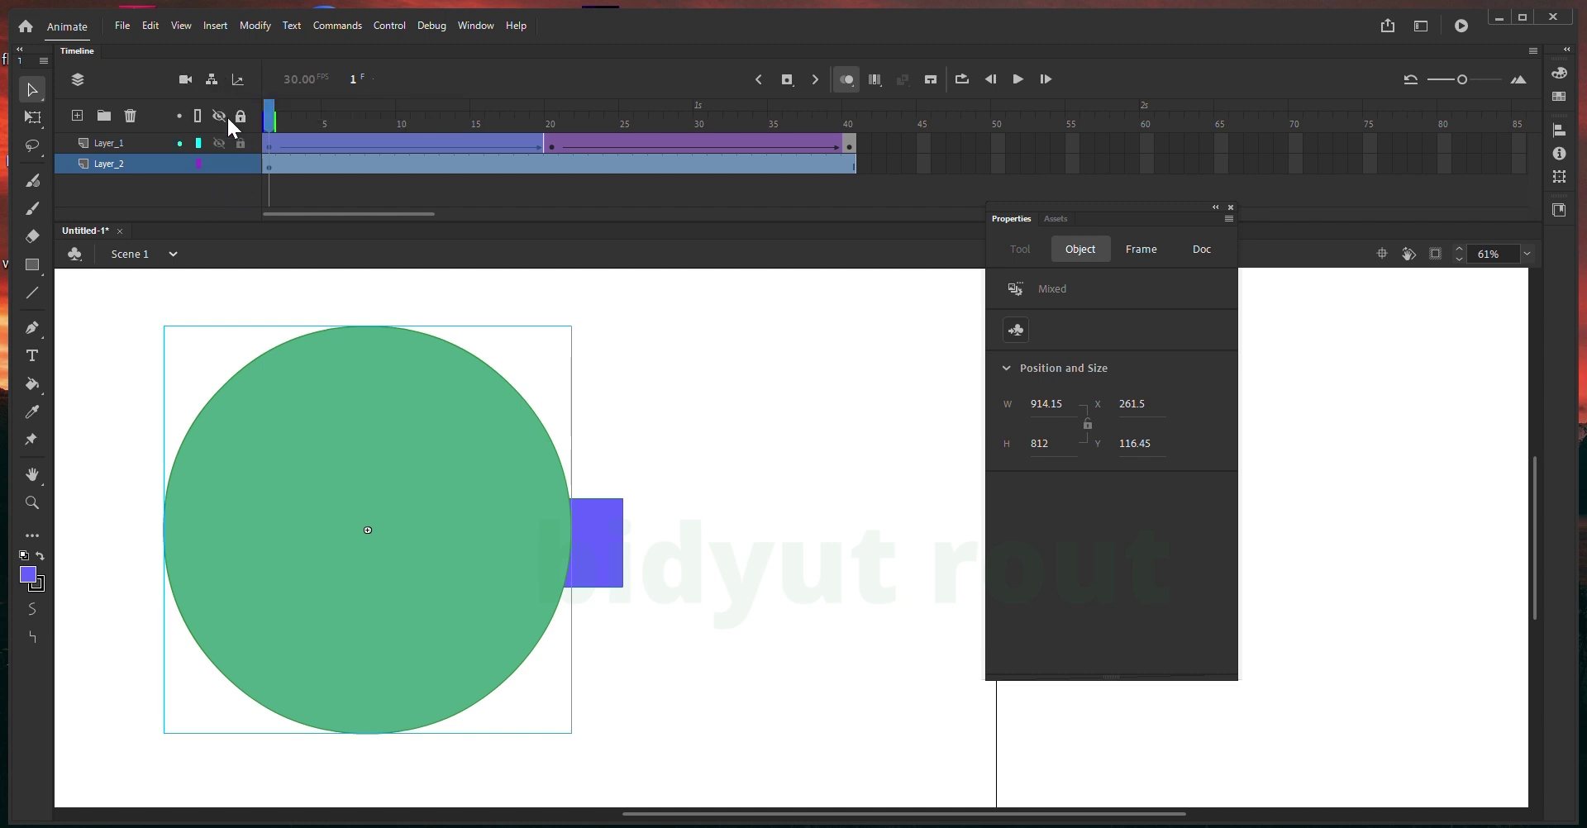
drag(164, 380, 649, 637)
key(Delete)
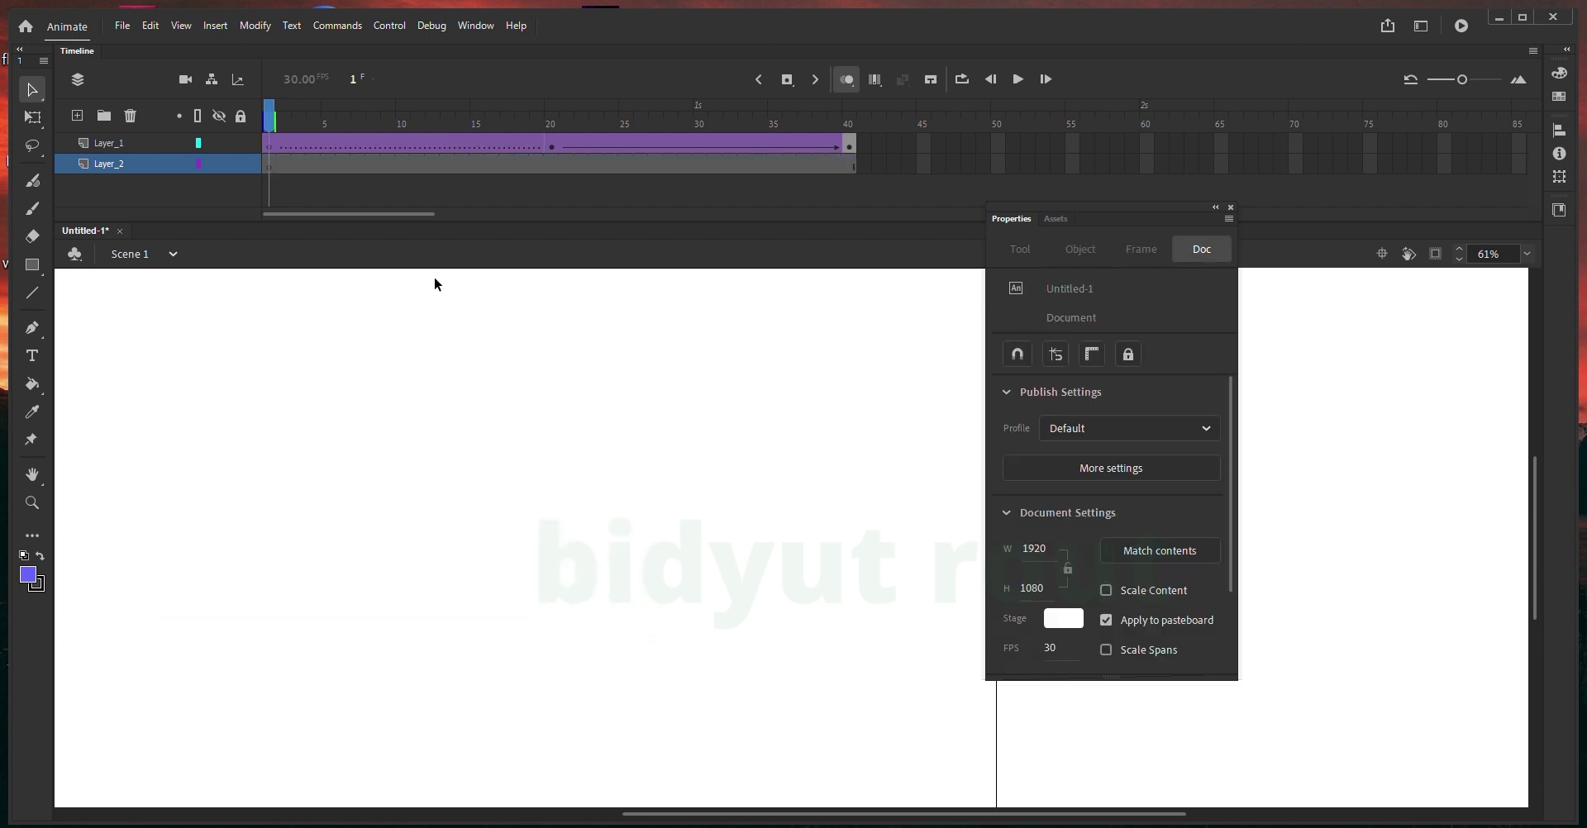
- Remove the classic tweens and the frames after frame 11 from Layer_1
drag(423, 146, 853, 135)
right_click(422, 146)
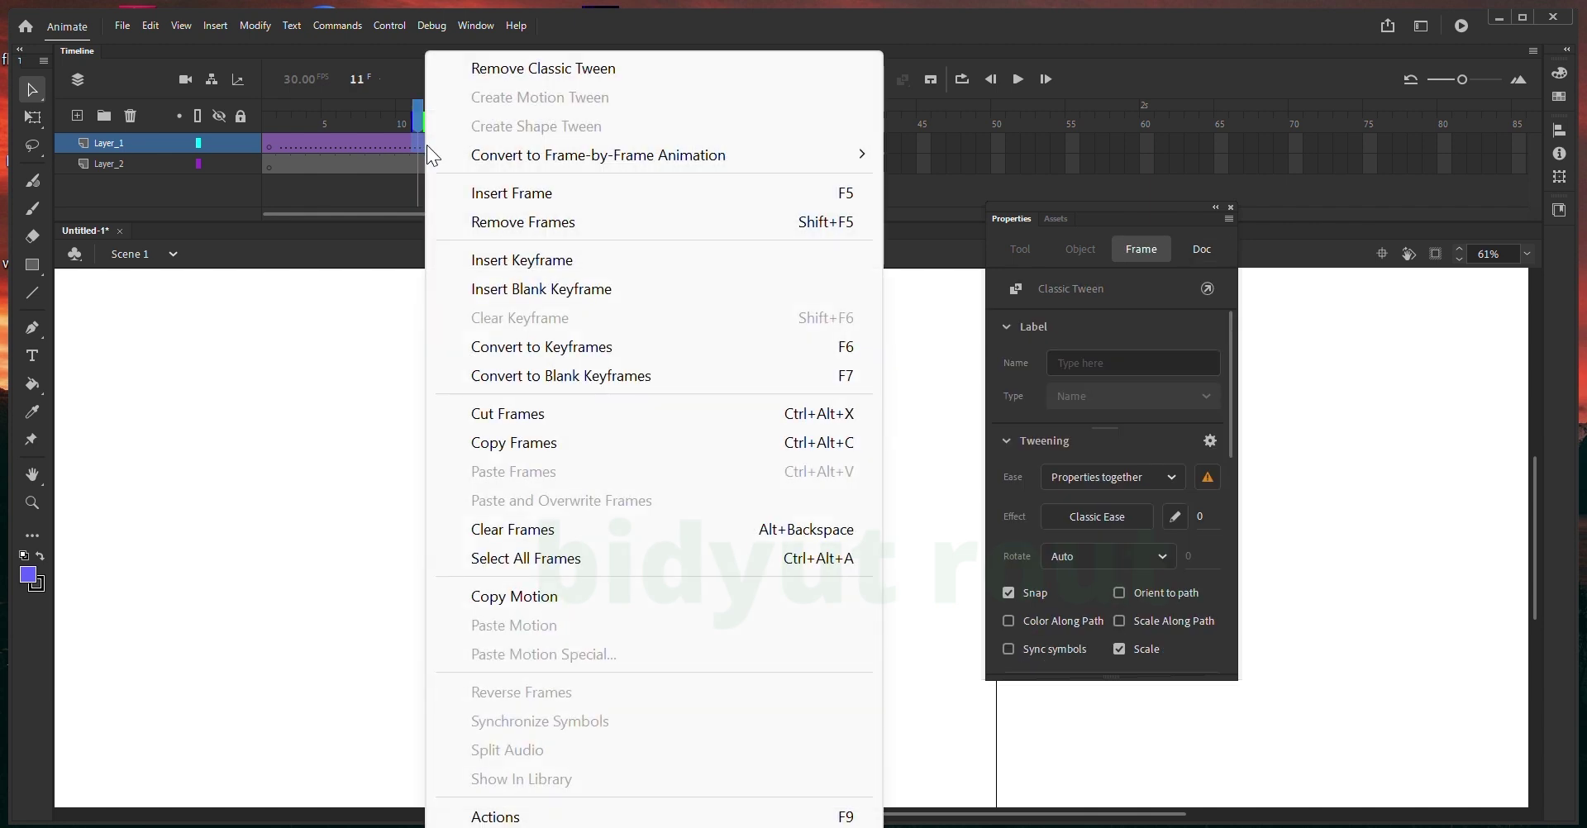
click(514, 69)
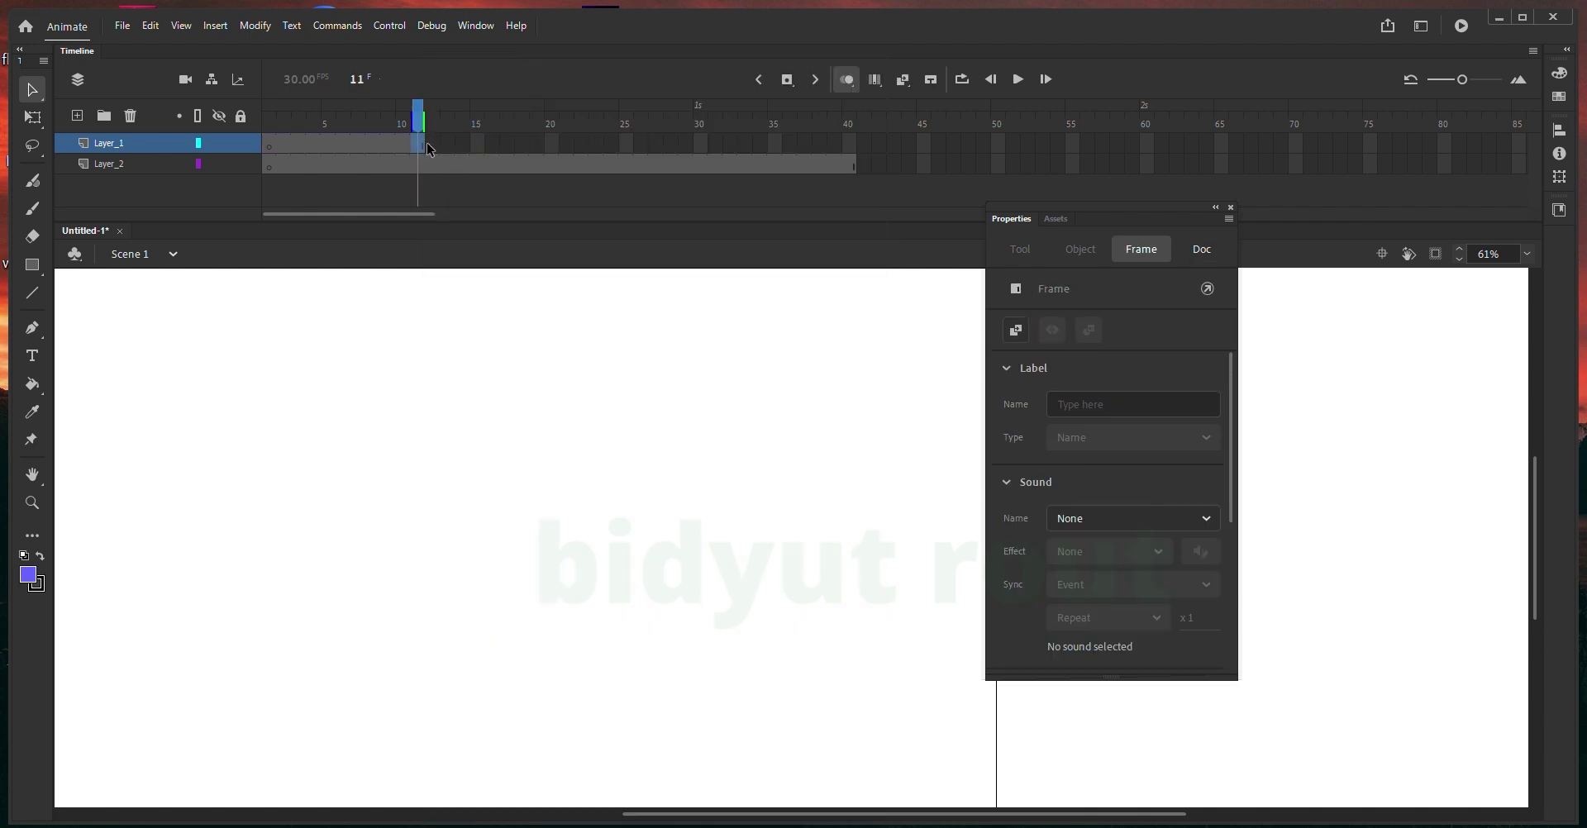
- Extend Layer_1's blank frames to frame 40 and delete Layer_2
click(496, 145)
drag(503, 147, 840, 121)
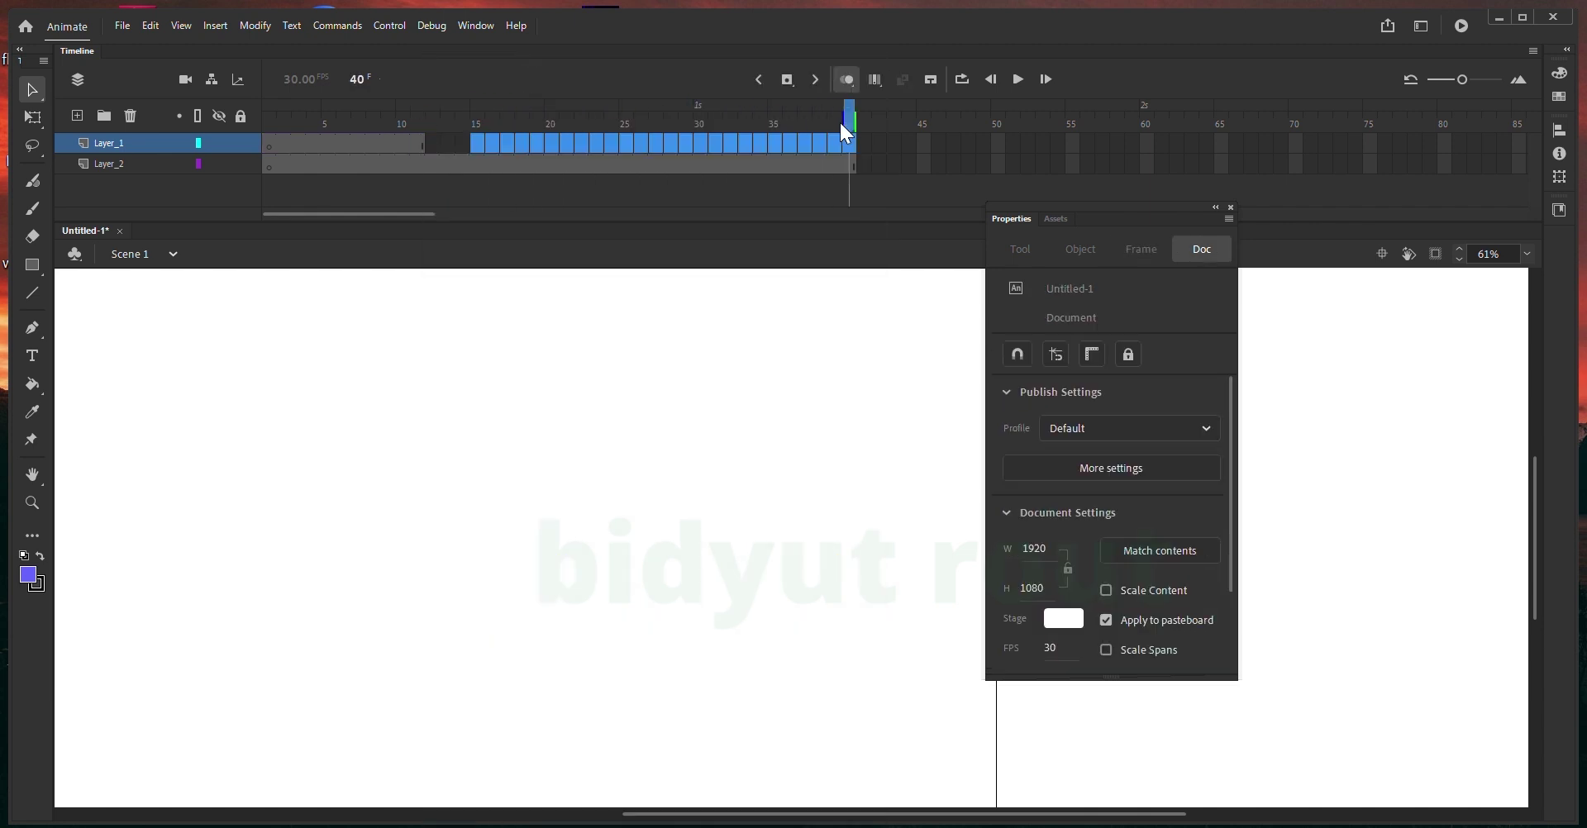
click(718, 184)
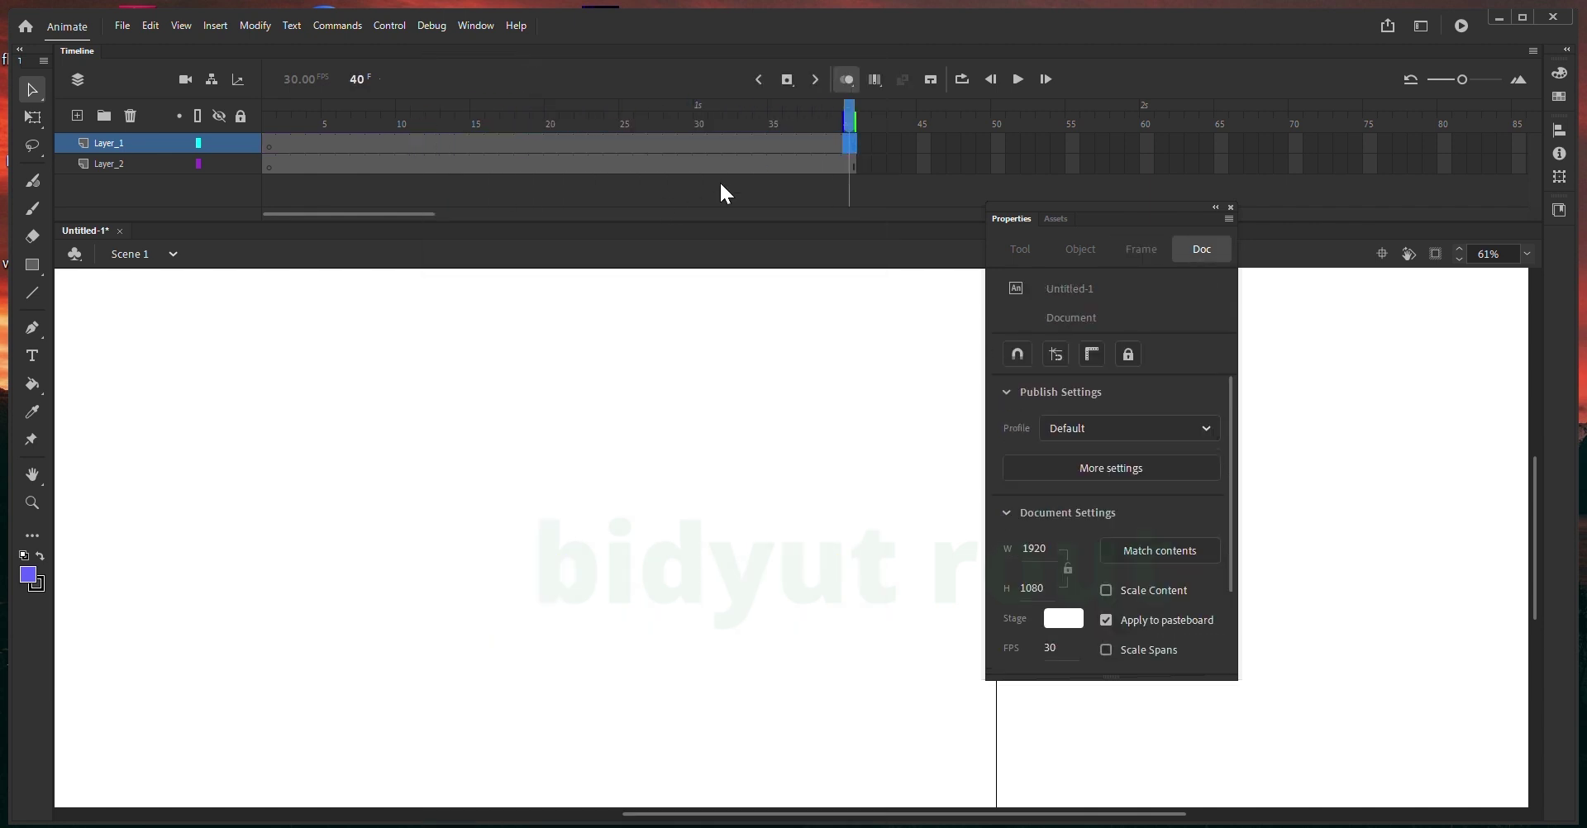
click(116, 161)
click(131, 115)
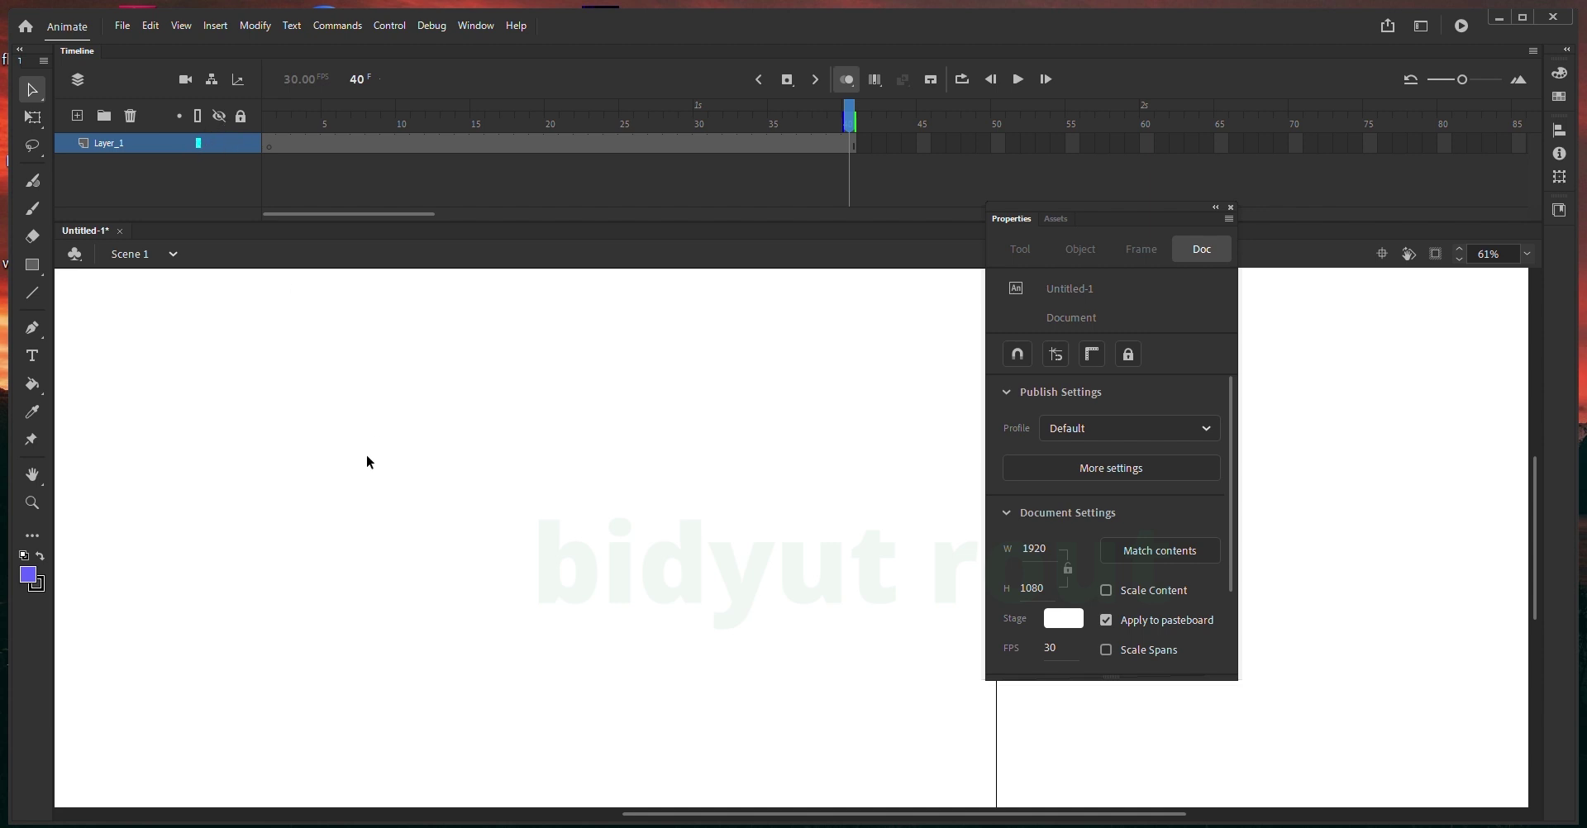
- Draw a purple rectangle about 637 by 510 px on Layer_1 and select it
drag(273, 402, 600, 730)
key(r)
drag(246, 399, 567, 656)
key(v)
drag(626, 388, 195, 723)
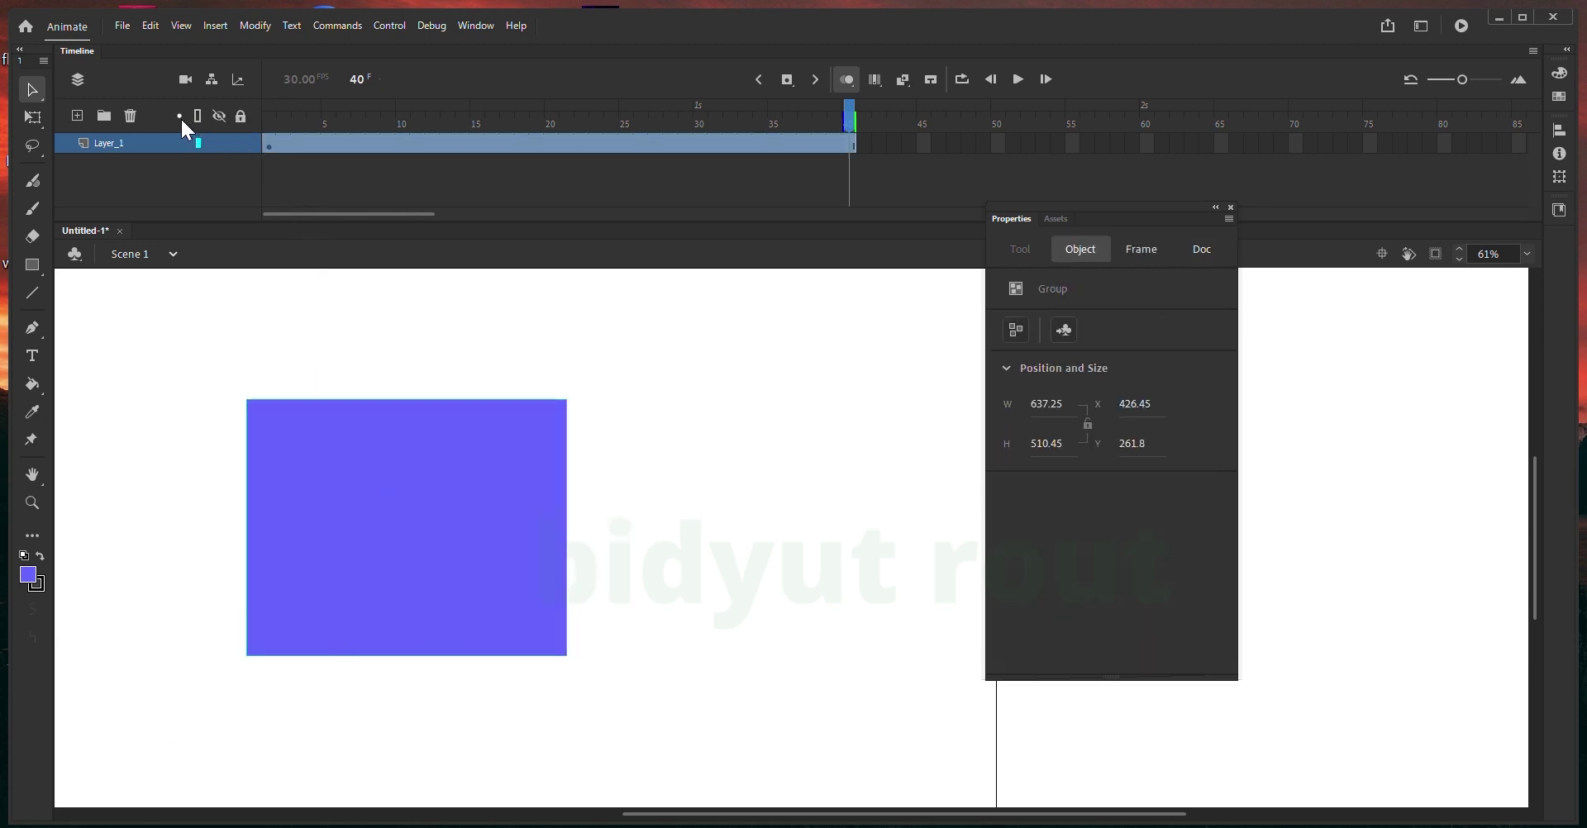
- Display Layer_1 as outlines and set its outline color to red in the layer properties
click(209, 143)
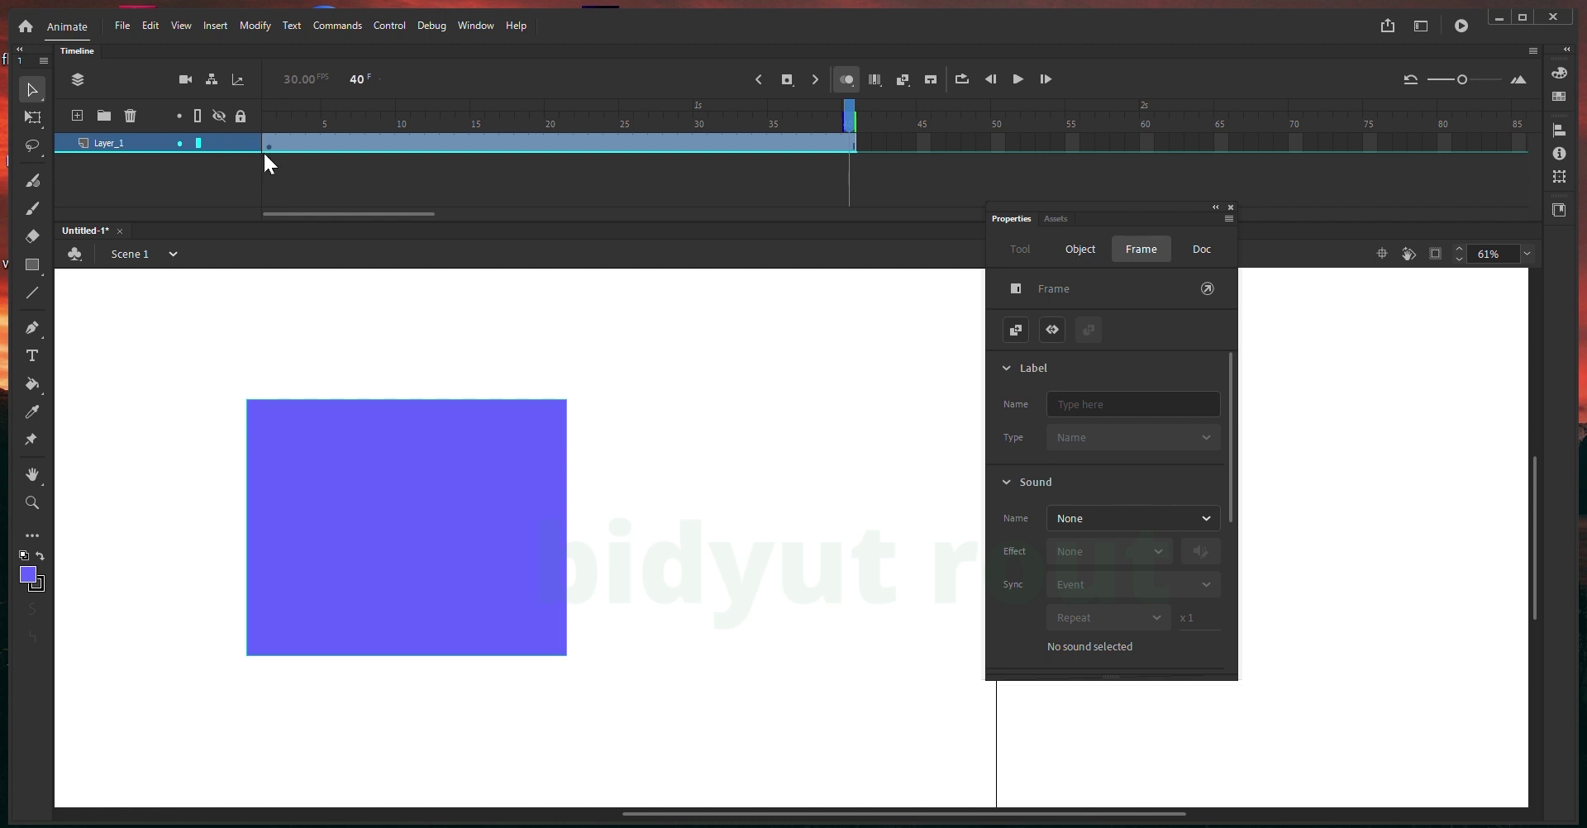
double_click(198, 143)
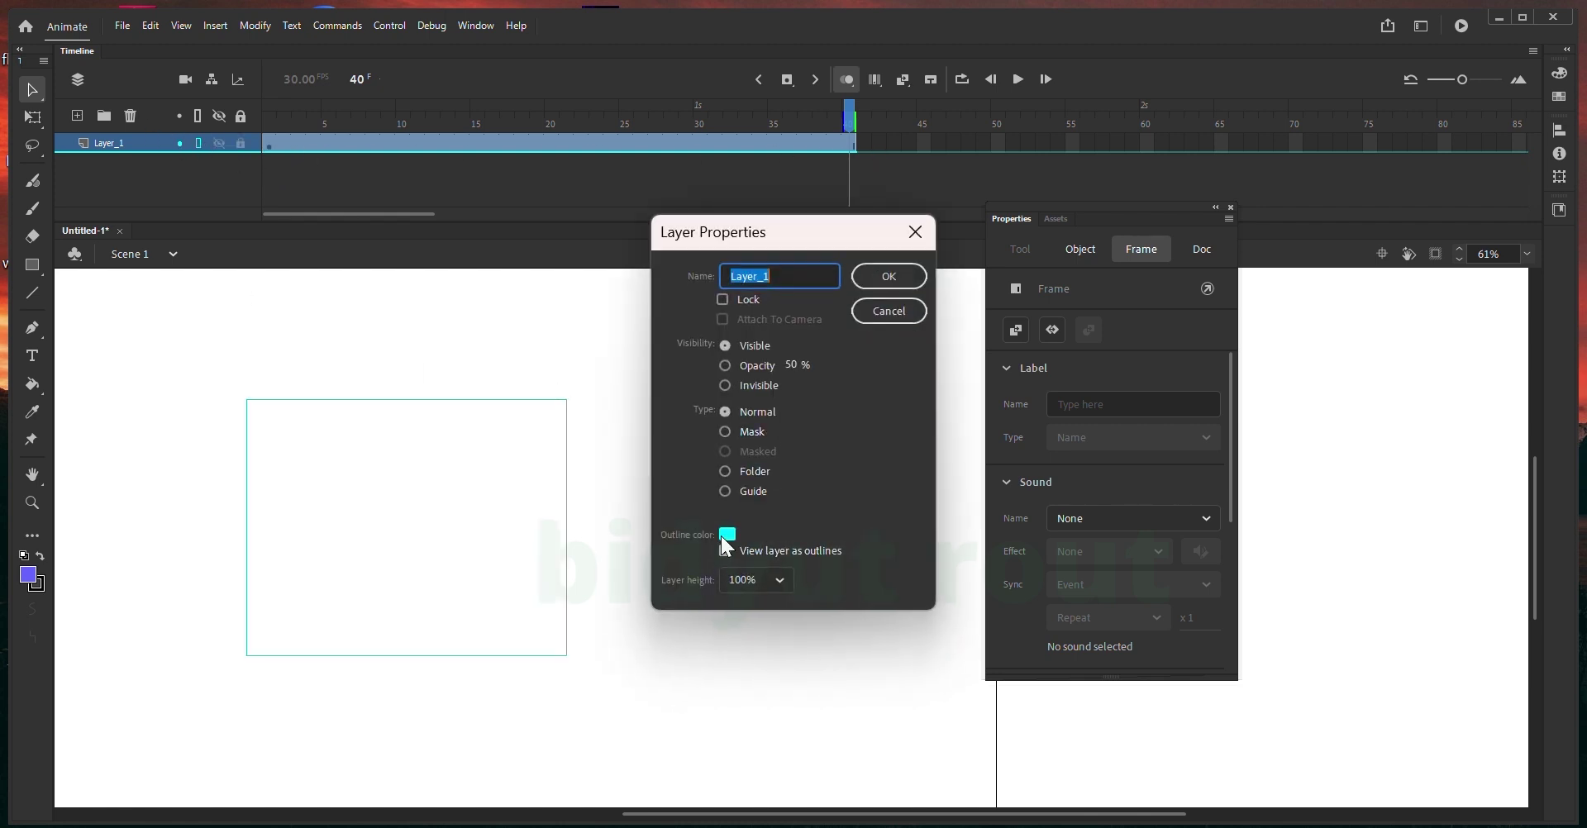
click(724, 535)
click(786, 638)
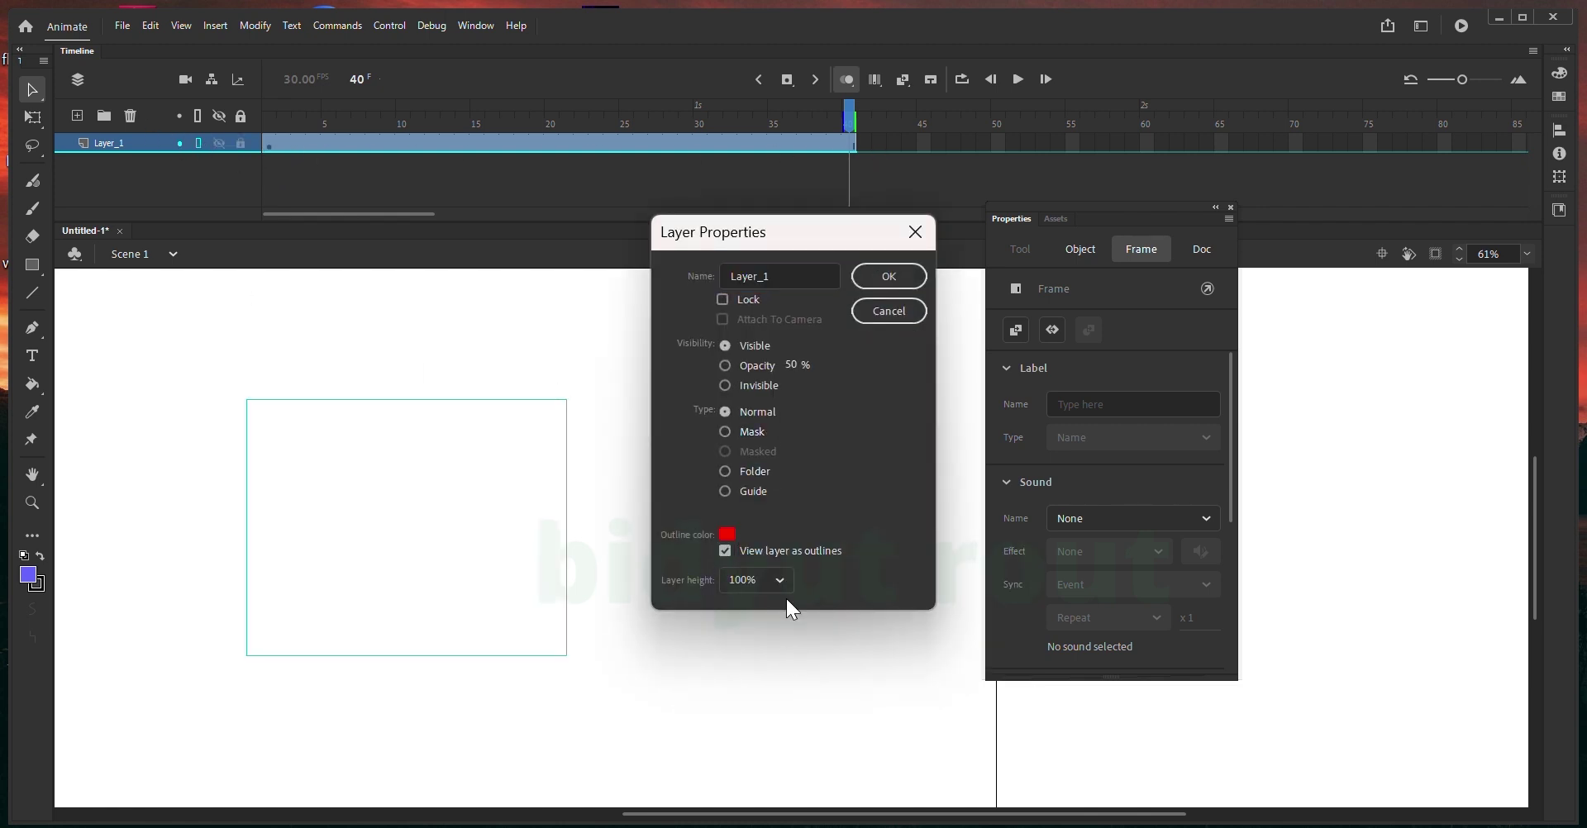
click(879, 276)
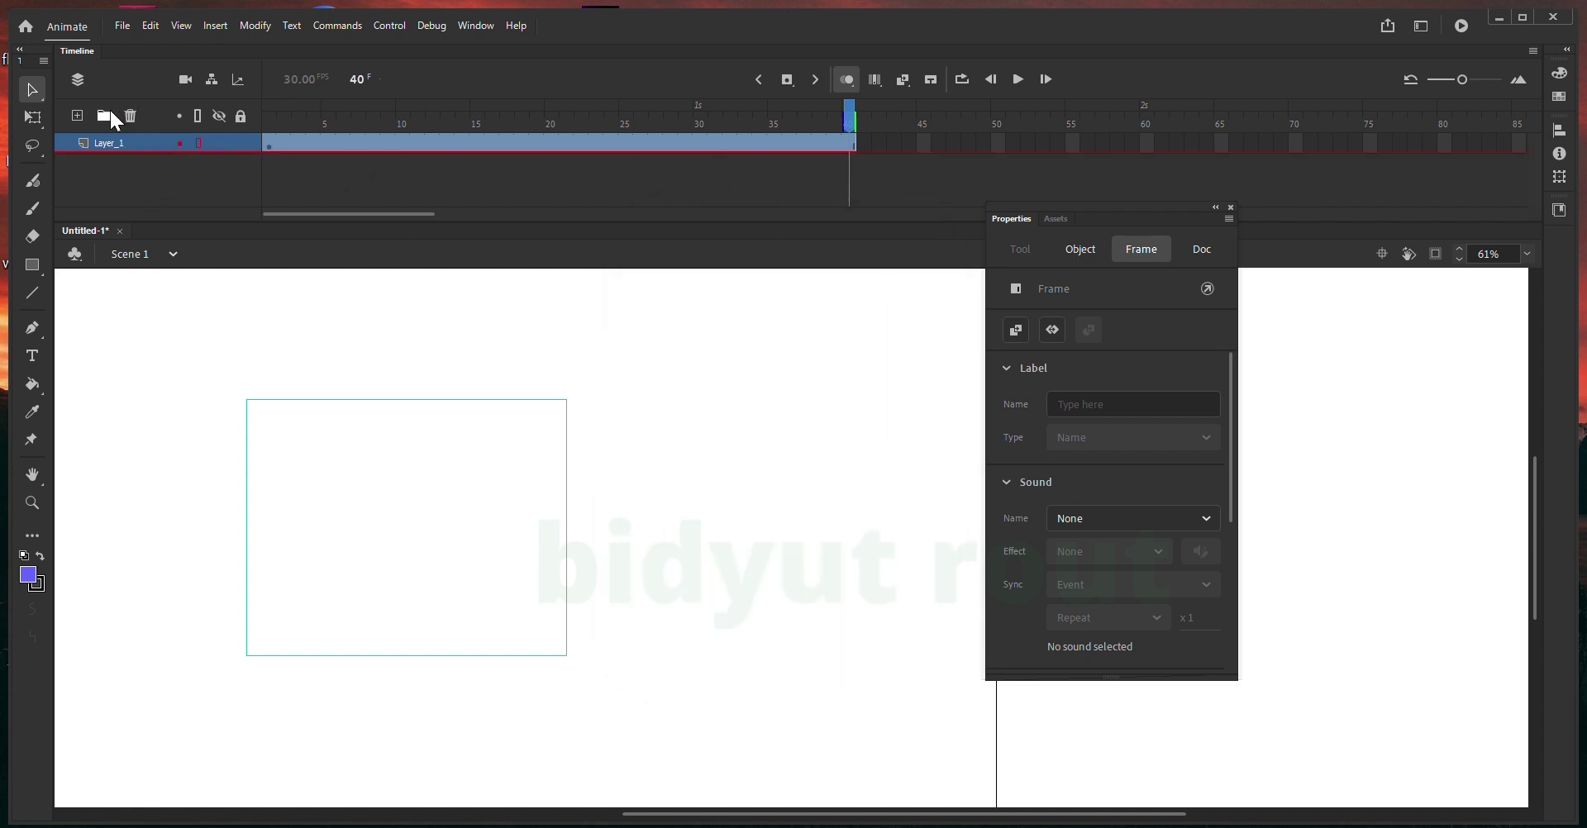
- Add three new layers above Layer_1 and enlarge the timeline so all four layers fit
click(77, 117)
click(78, 116)
click(77, 116)
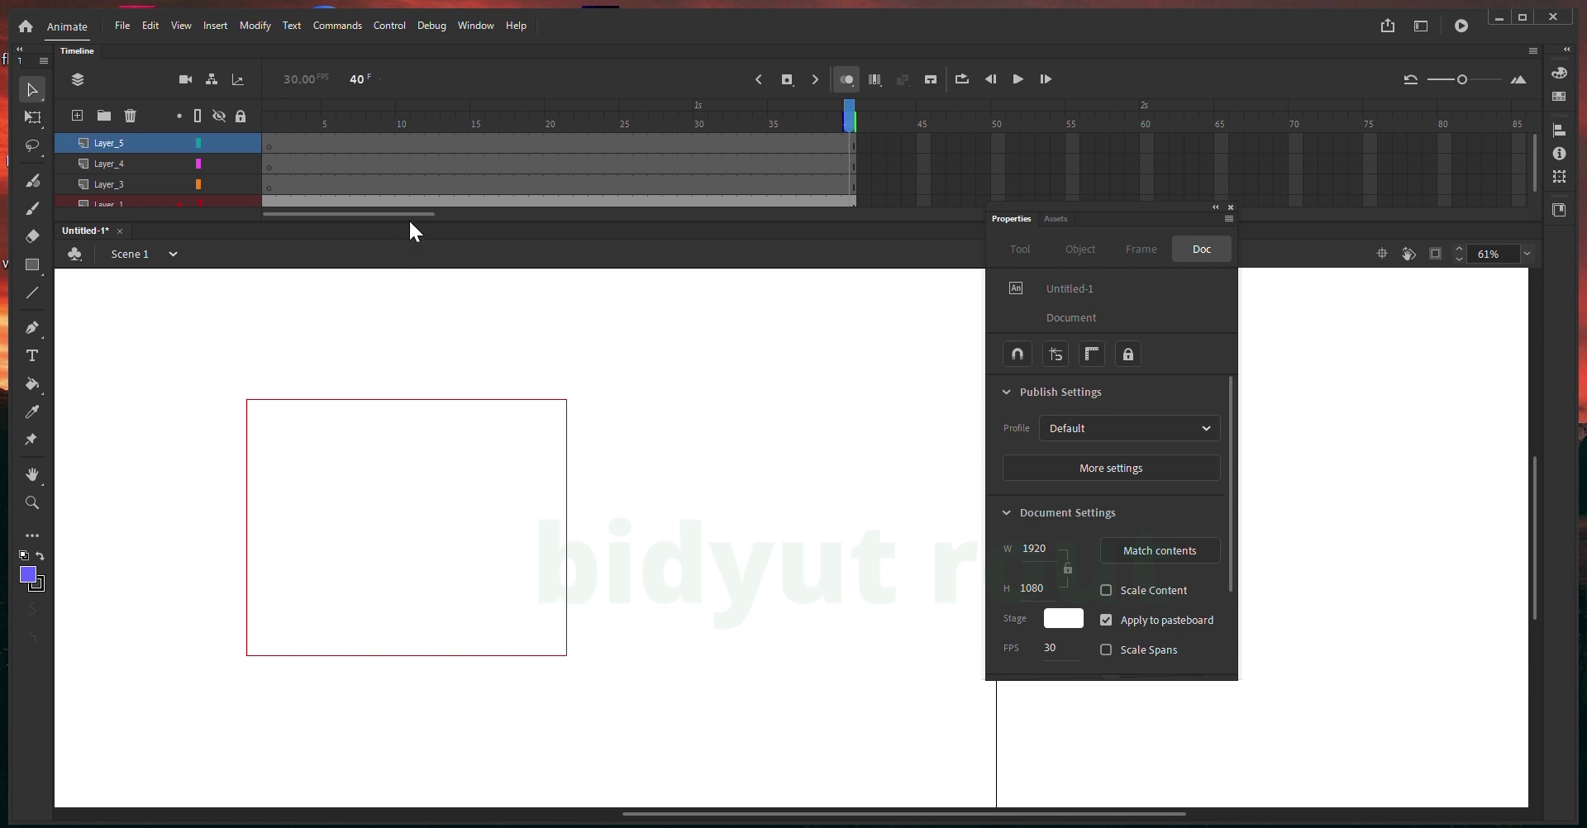
drag(414, 220, 409, 290)
click(314, 205)
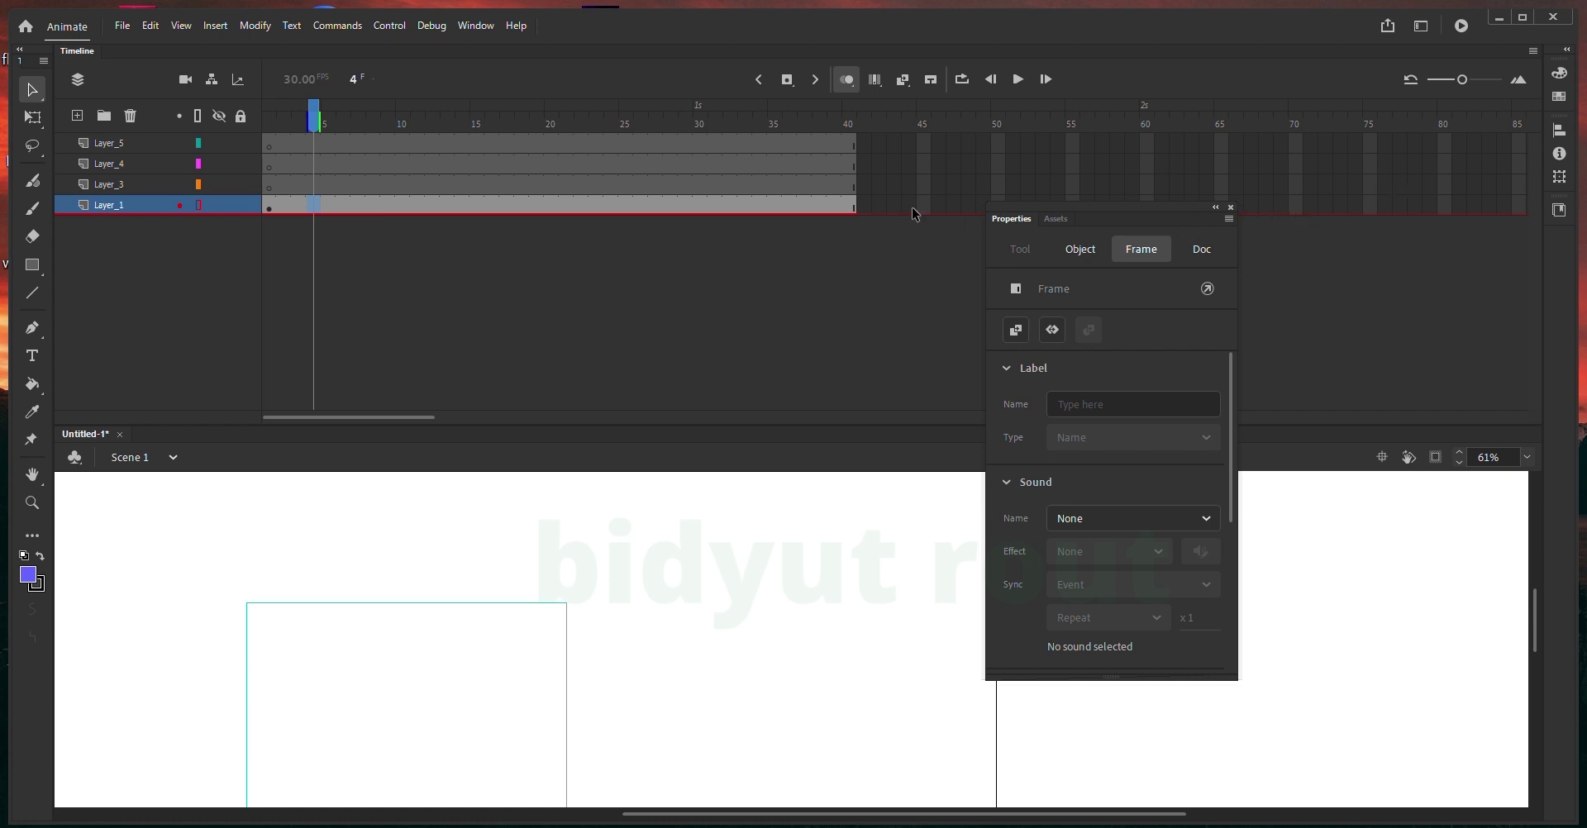
- Extend all four layers to frame 330 by inserting frames from frame 32, and move the floating Properties panel clear of the timeline
drag(727, 142, 1264, 333)
drag(1287, 507, 1356, 629)
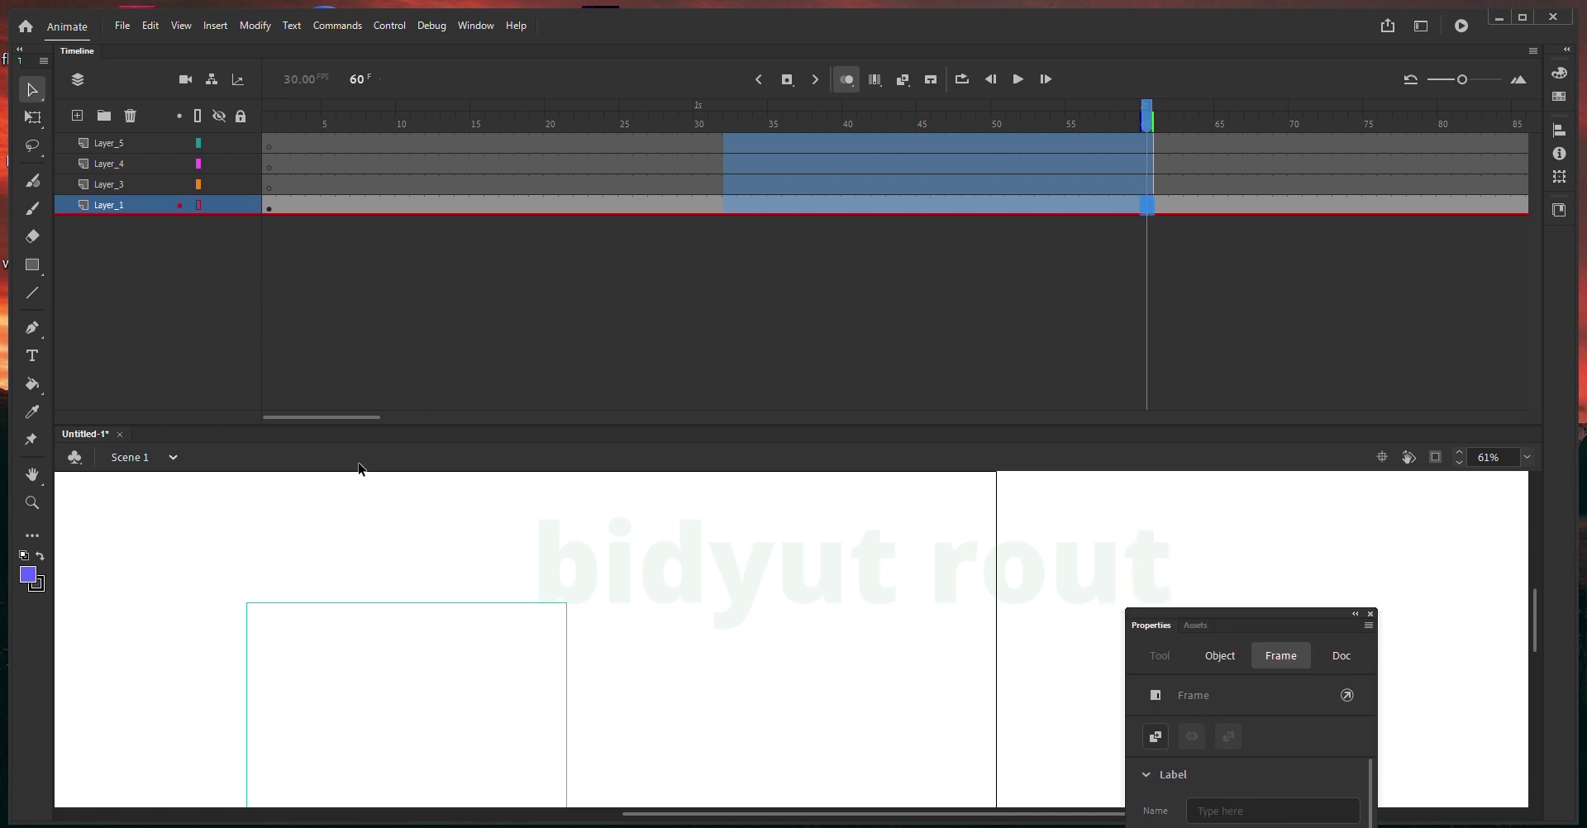
drag(313, 417, 742, 417)
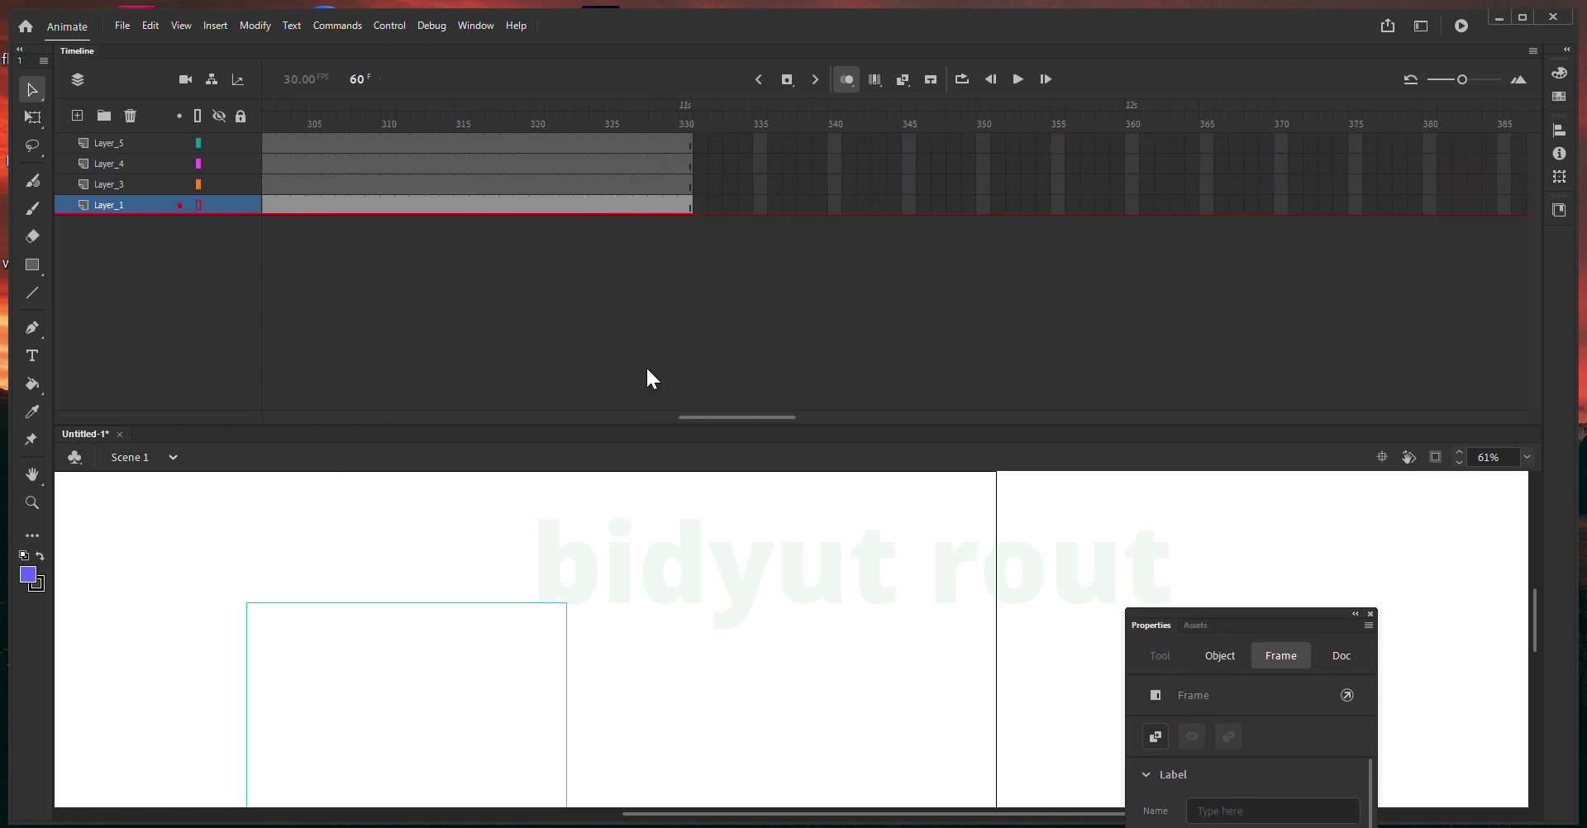
- Highlight Layer_4 in the timeline and insert blank keyframes on it at frames 317, 324 and 312
click(199, 205)
click(179, 163)
click(491, 163)
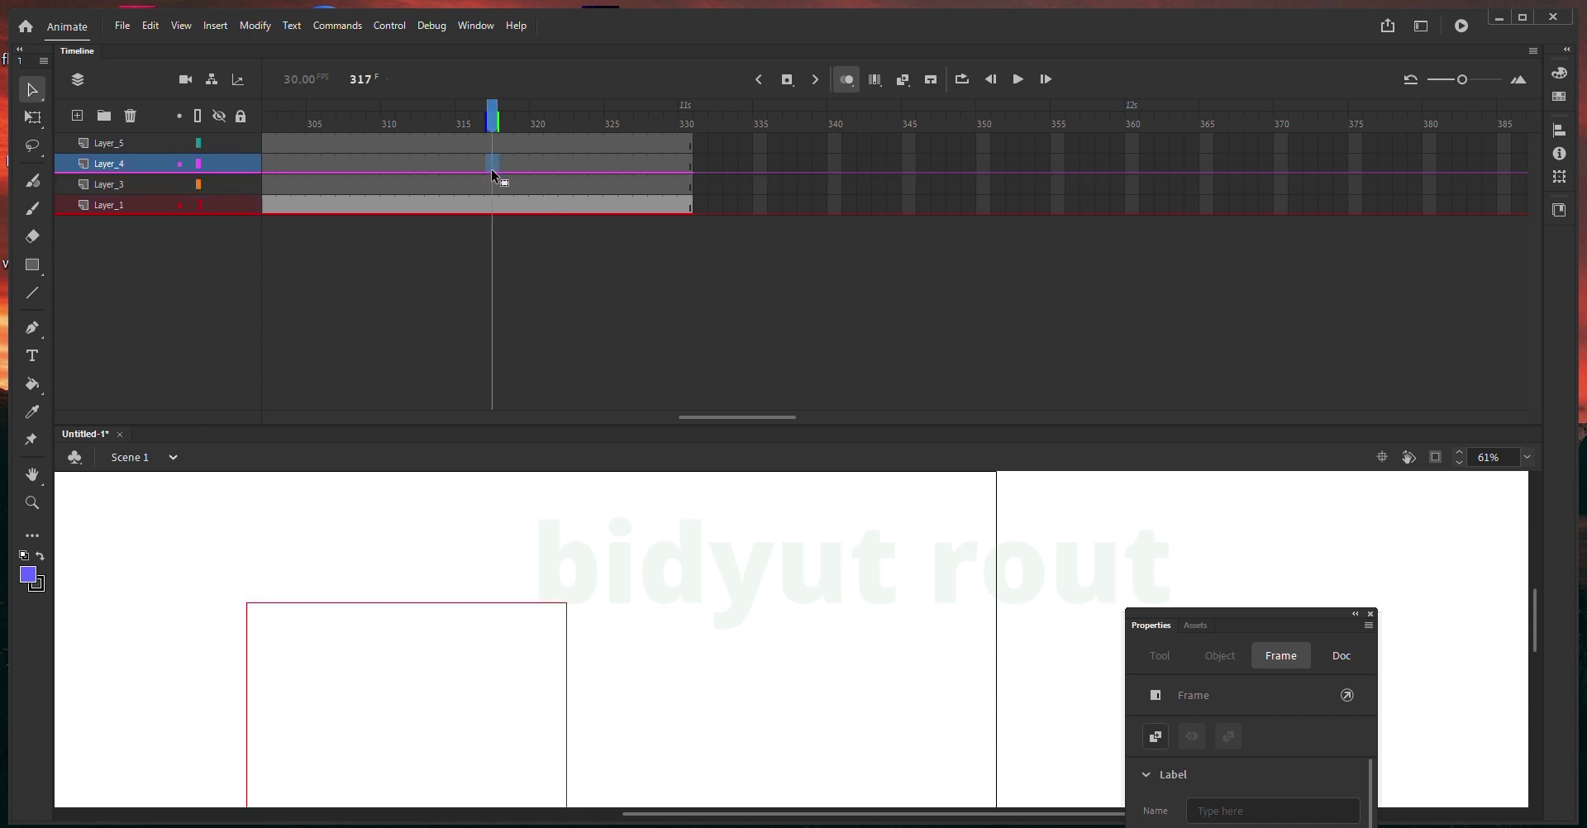
drag(491, 169, 597, 166)
click(418, 169)
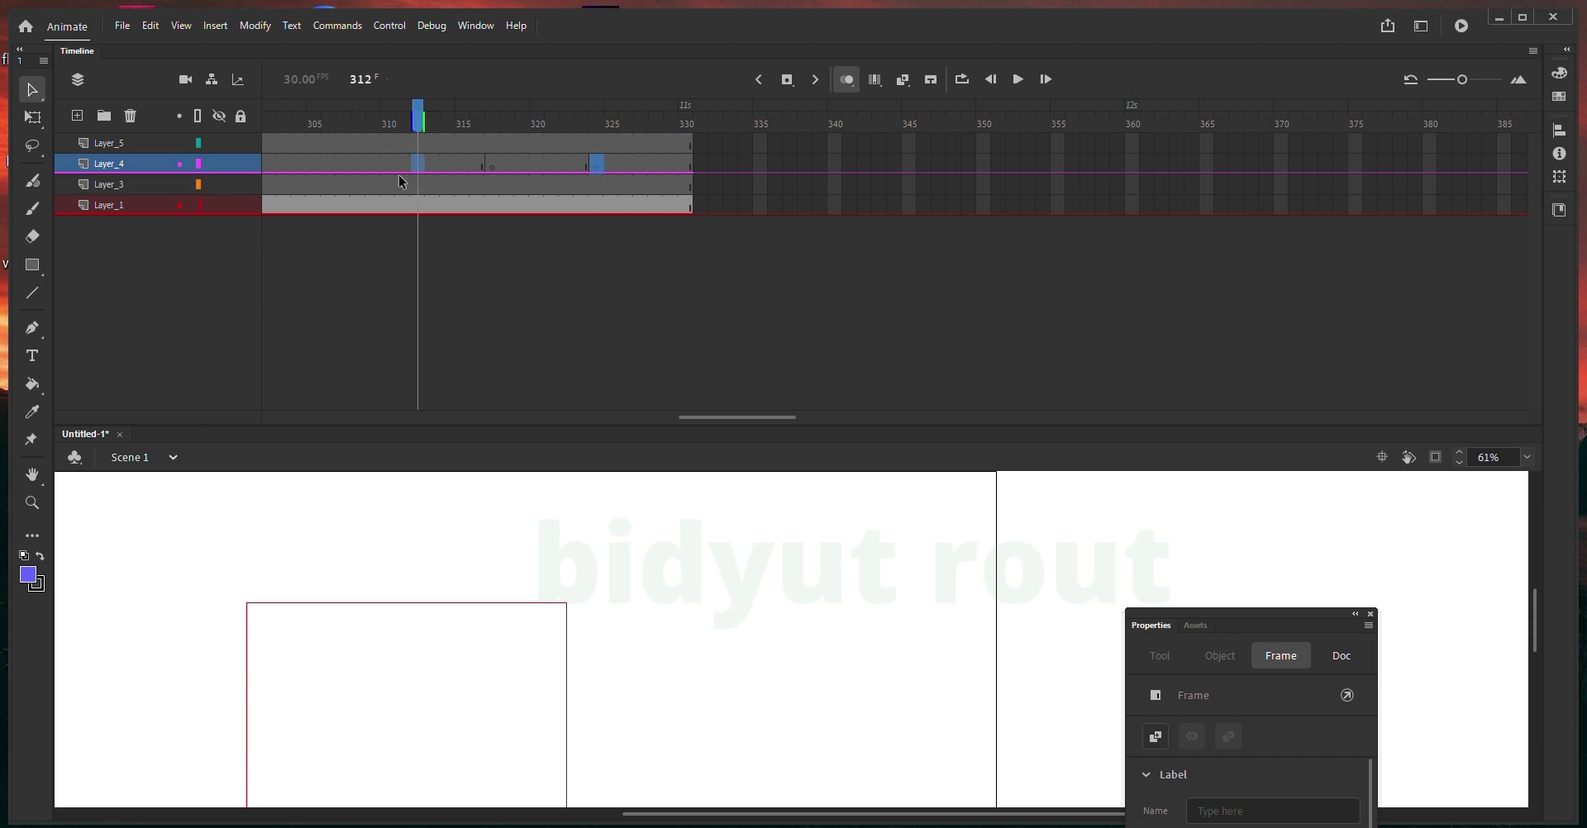
- Rename Layer_4 as eye, Layer_3 as hand and Layer_1 as head
click(122, 157)
double_click(121, 157)
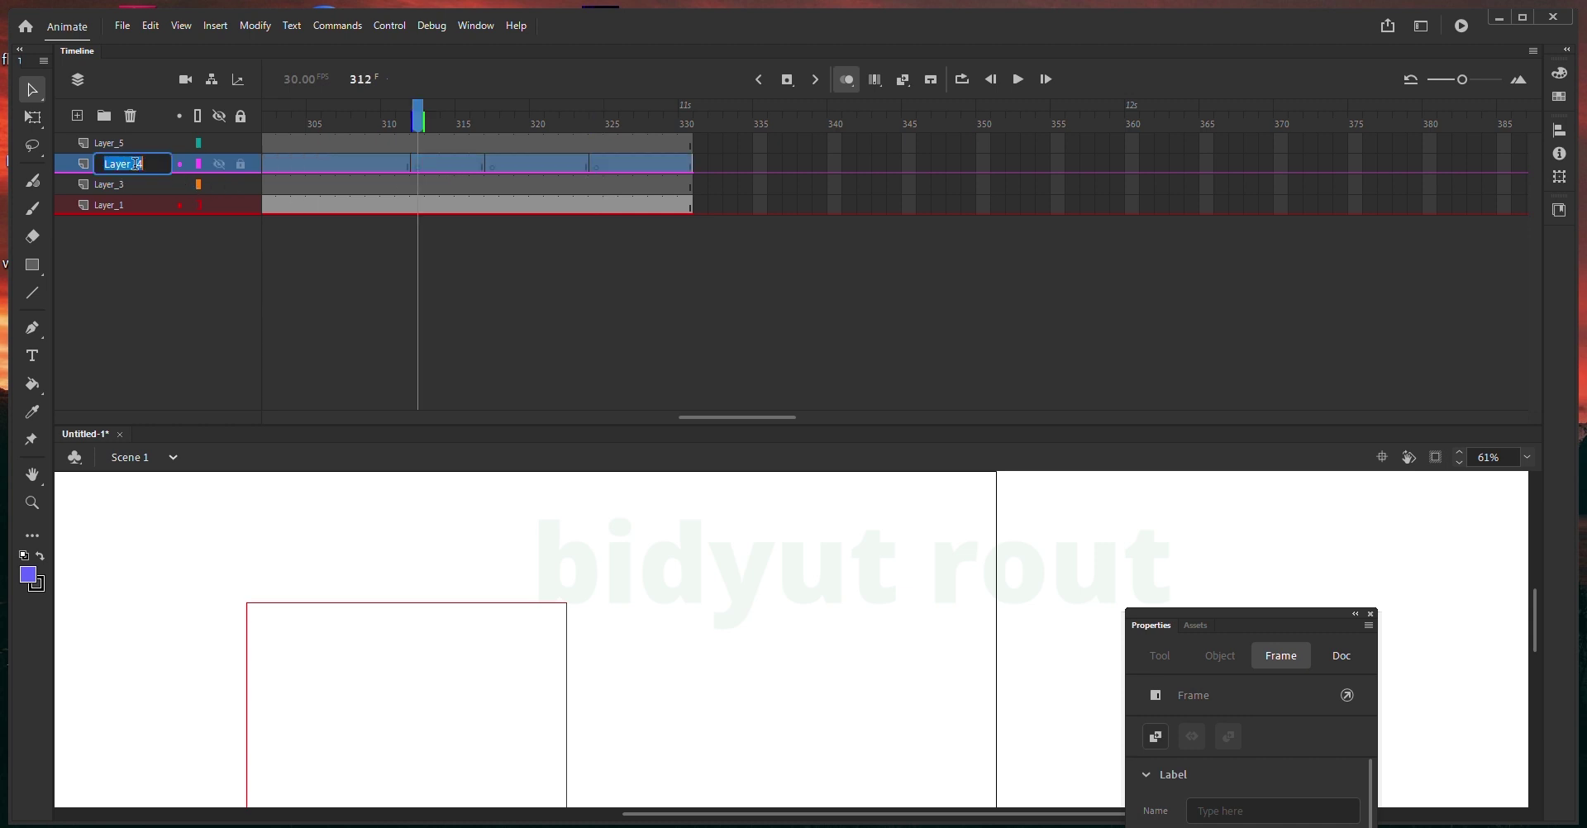
text(eye)
click(96, 187)
double_click(96, 187)
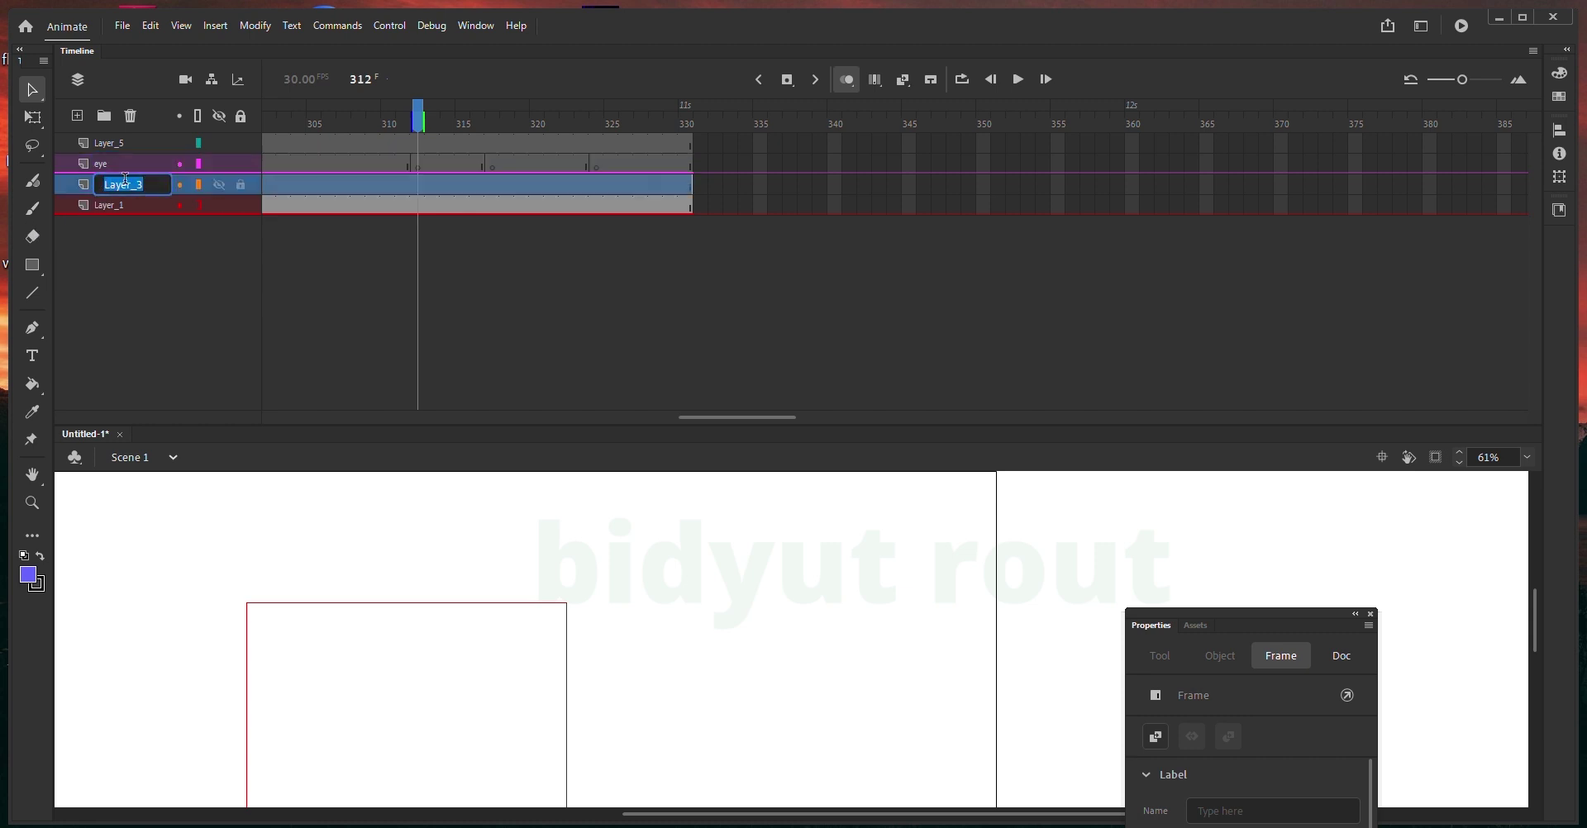
text(hand)
double_click(120, 205)
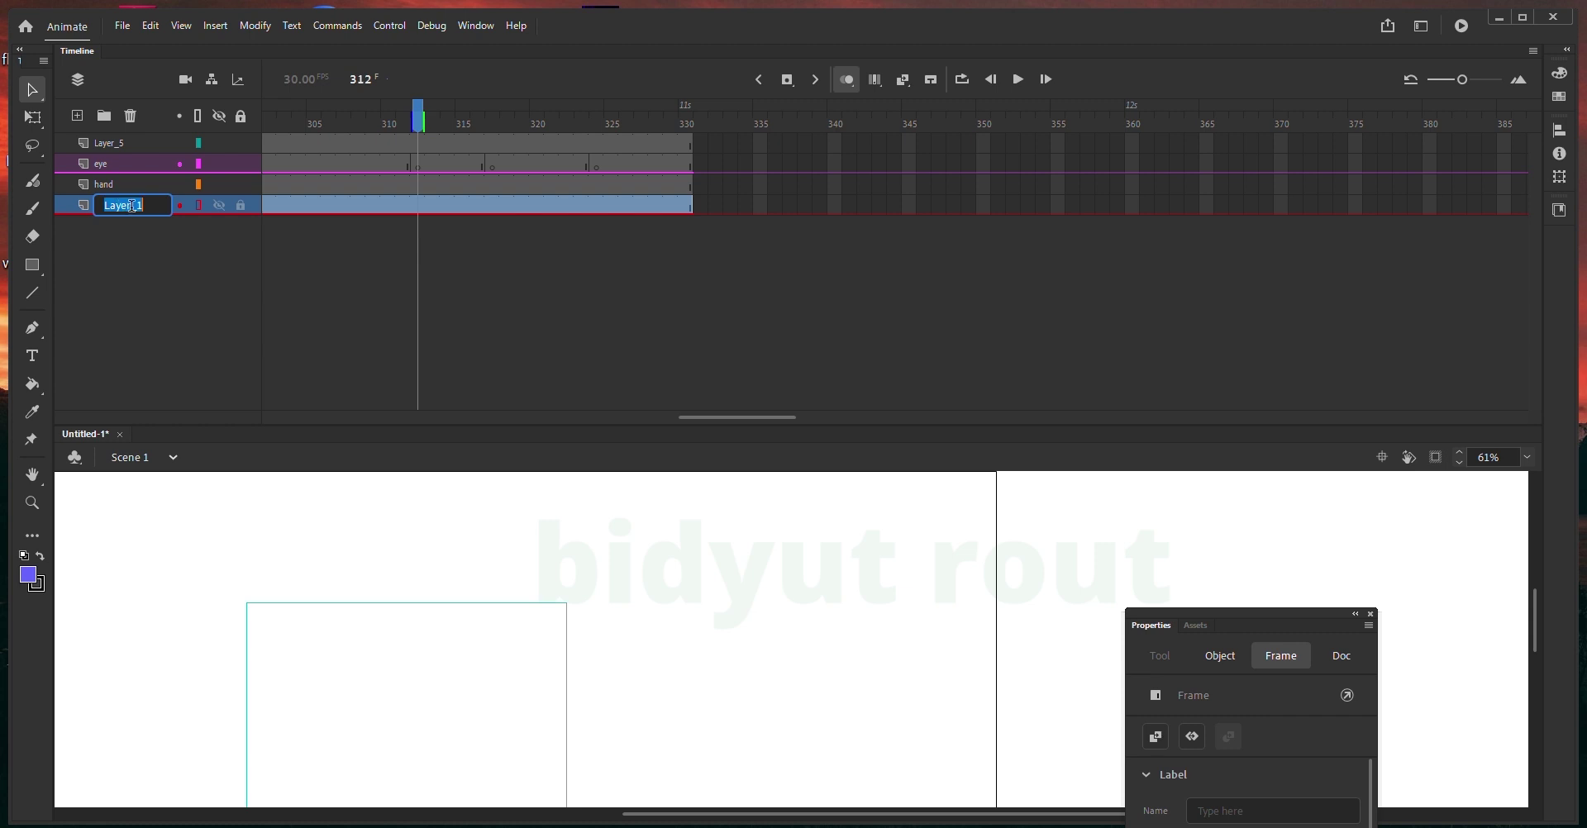
text(head)
click(132, 272)
- At frame 272, switch the hand layer's highlighting on and off, and hide the layer
drag(368, 126, 196, 162)
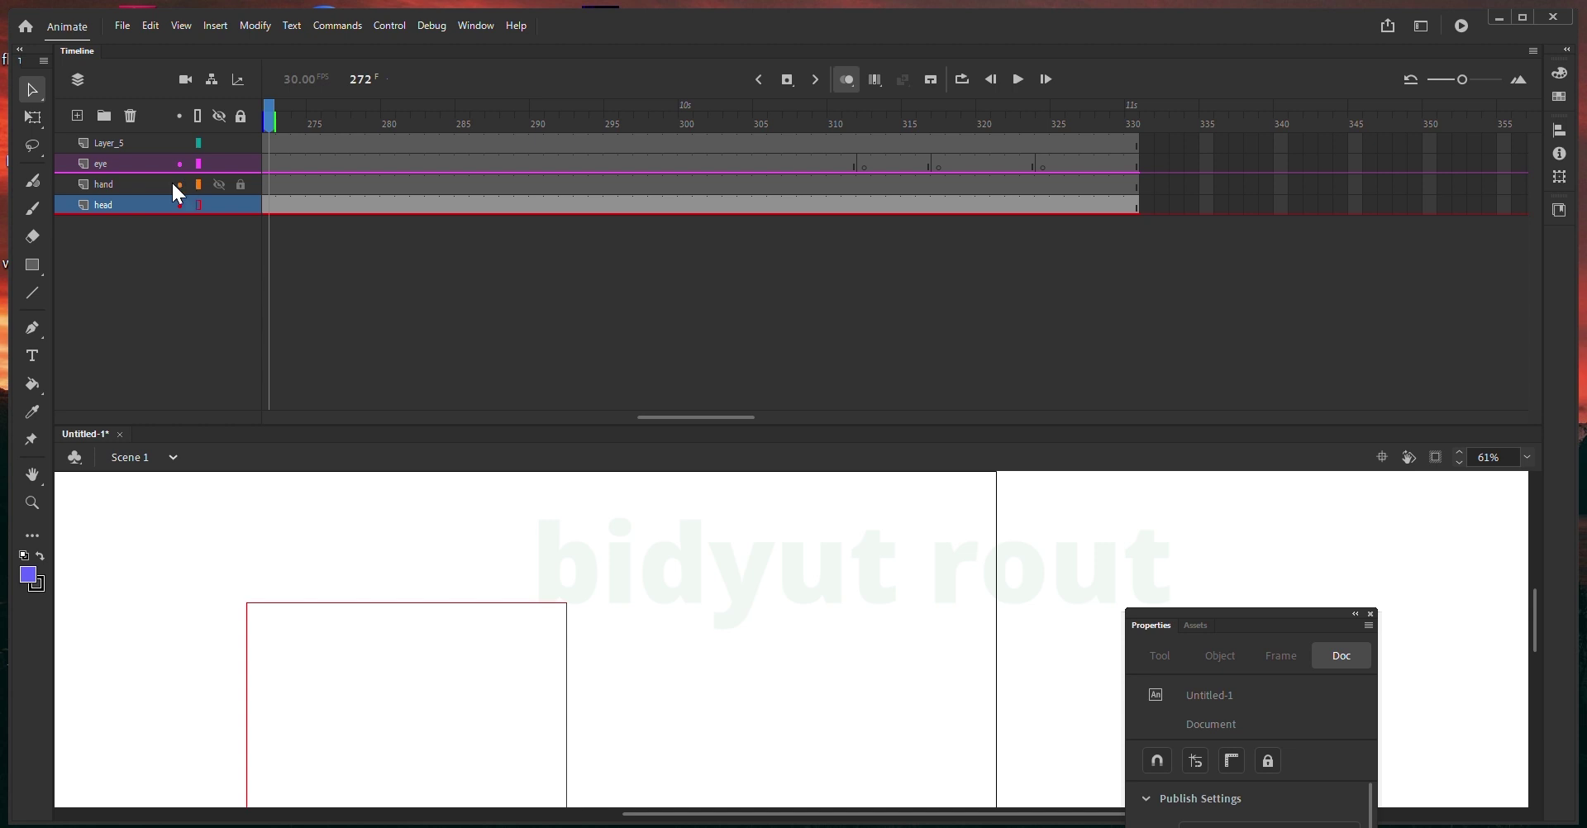
click(177, 184)
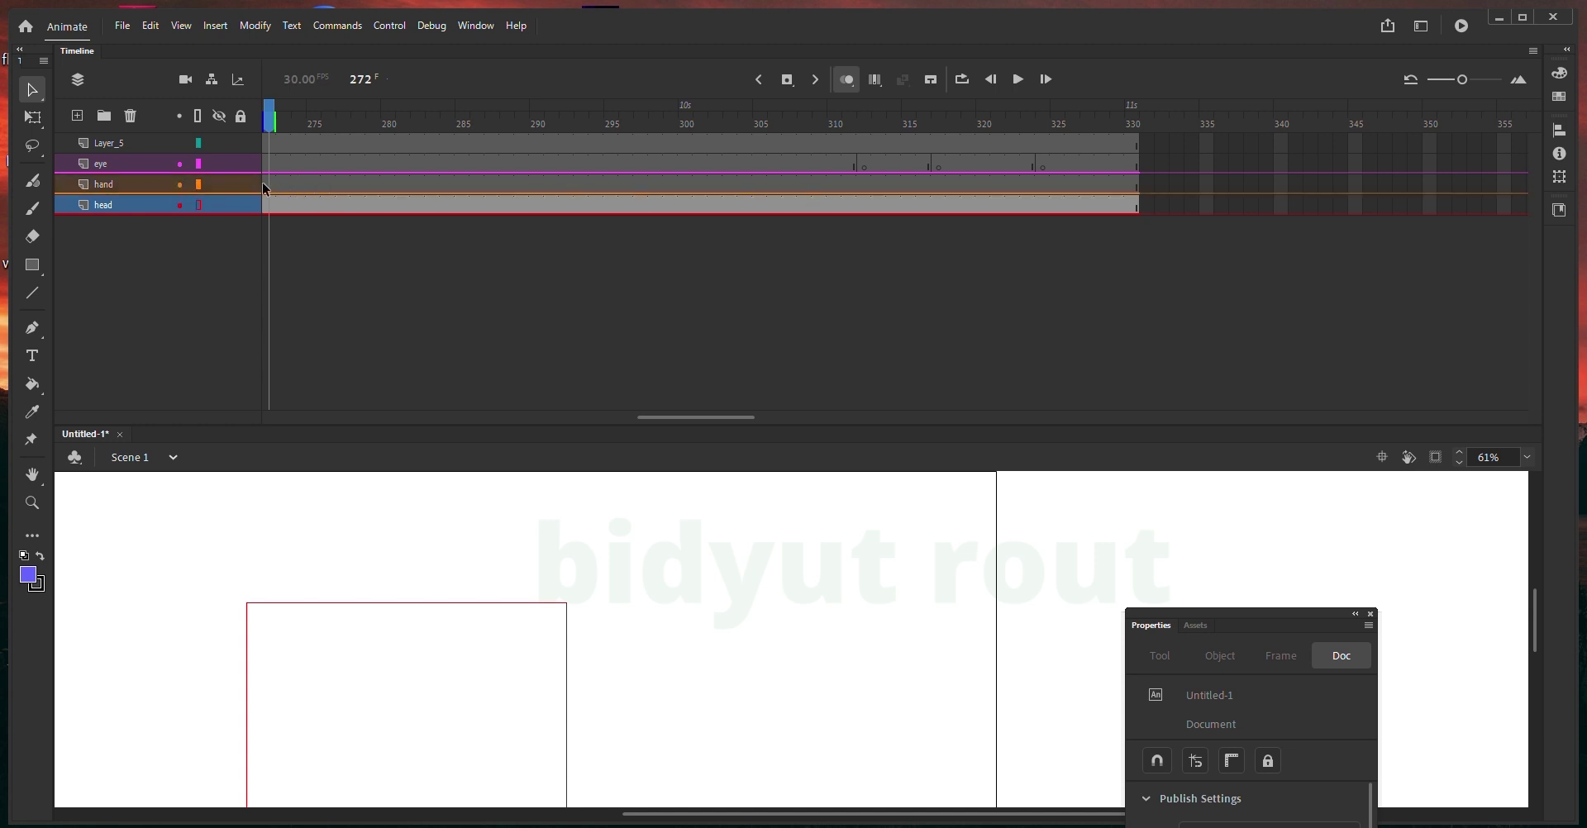
click(178, 184)
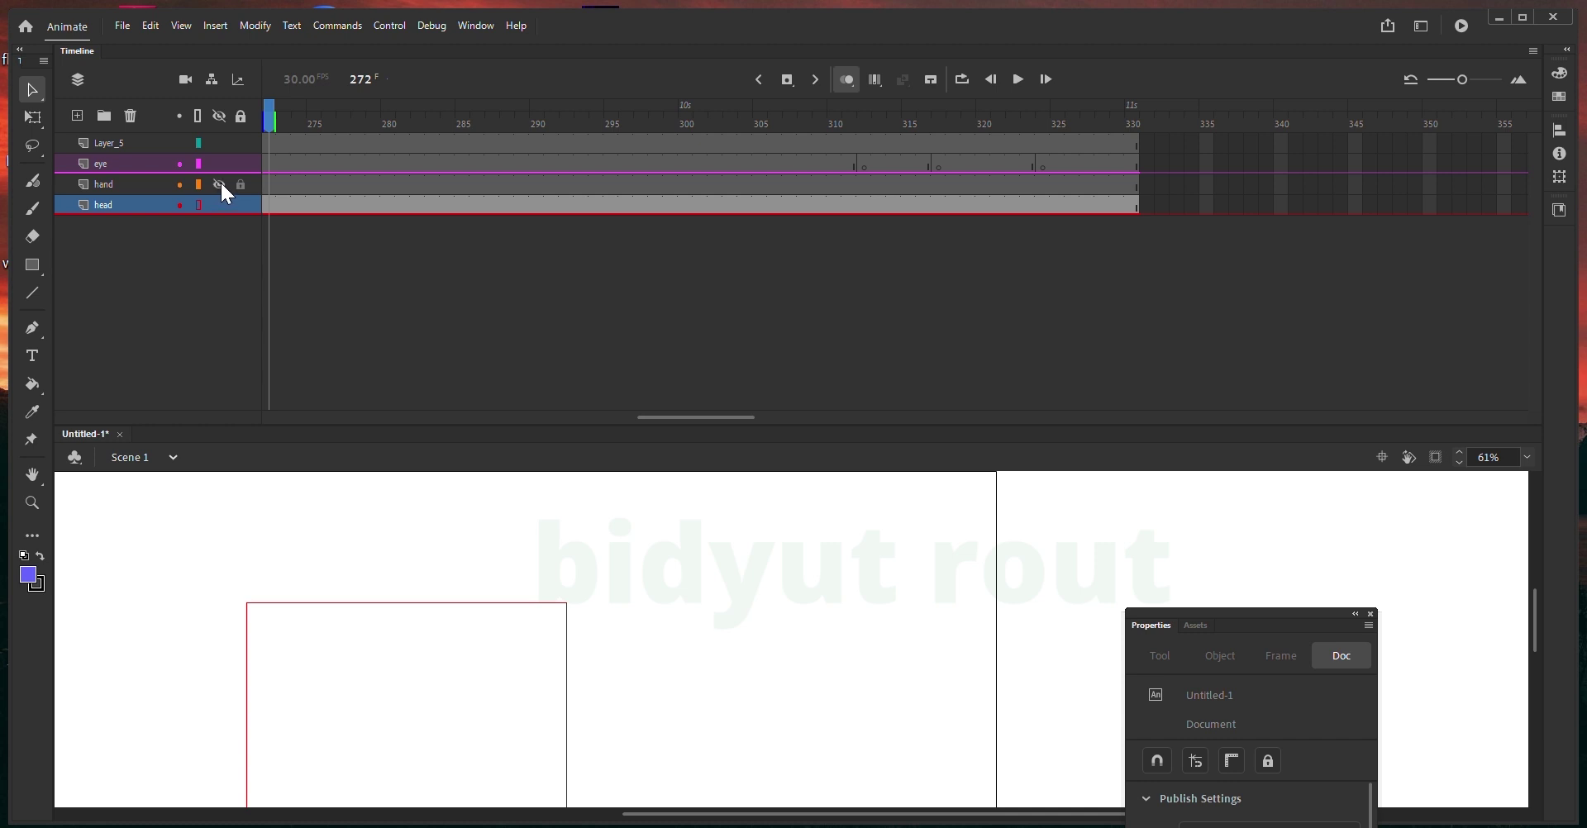
click(465, 418)
drag(554, 423, 467, 420)
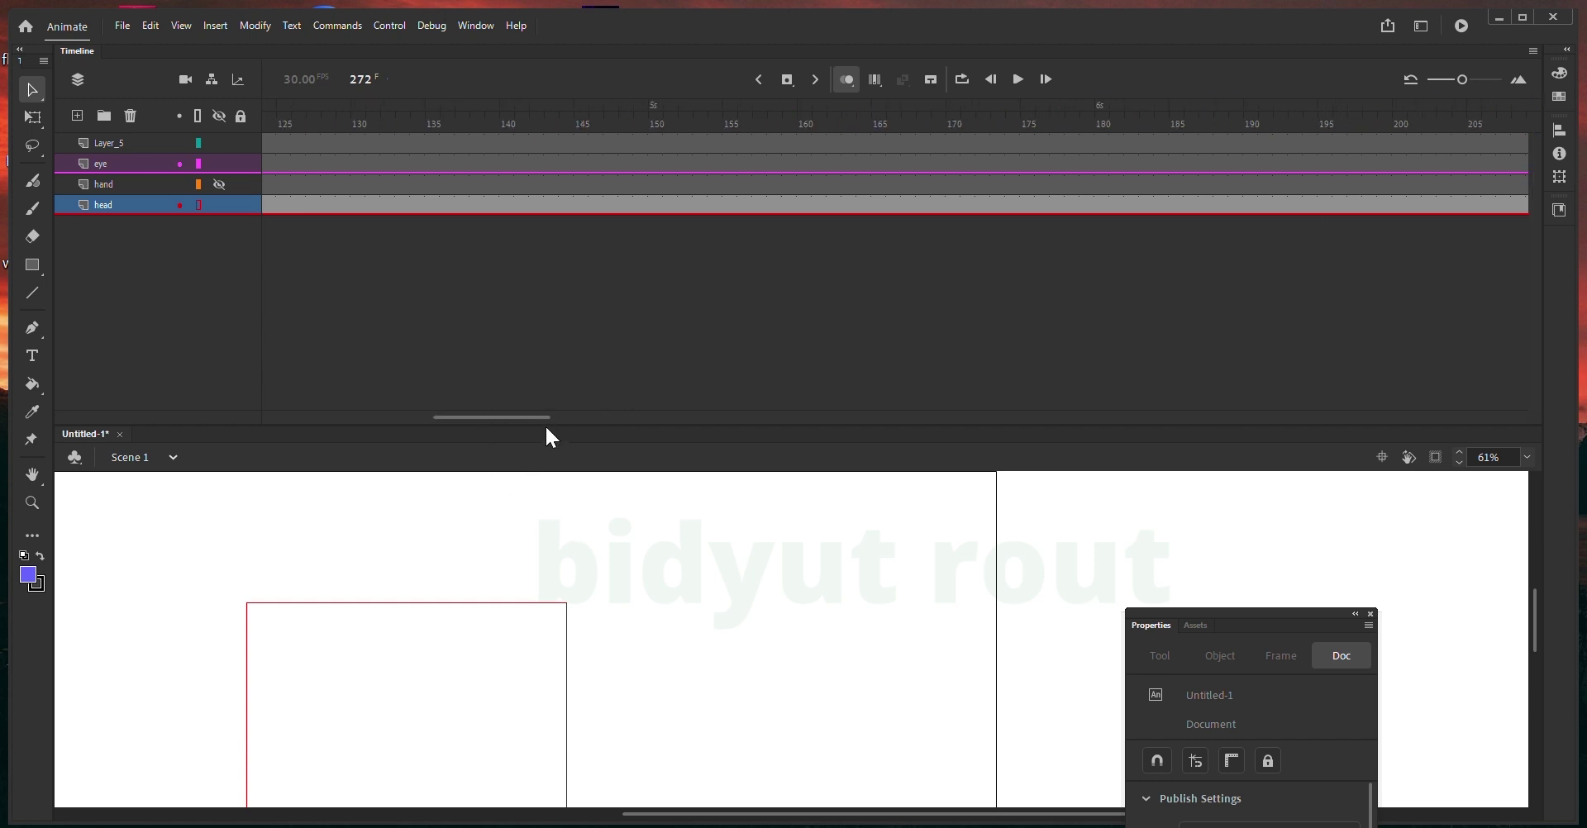
- Turn off the head layer's outline display and place a copy of its rectangle overlapping the original's upper right, at about X 868
drag(546, 422, 560, 268)
drag(603, 452, 355, 666)
click(198, 205)
drag(375, 549, 616, 470)
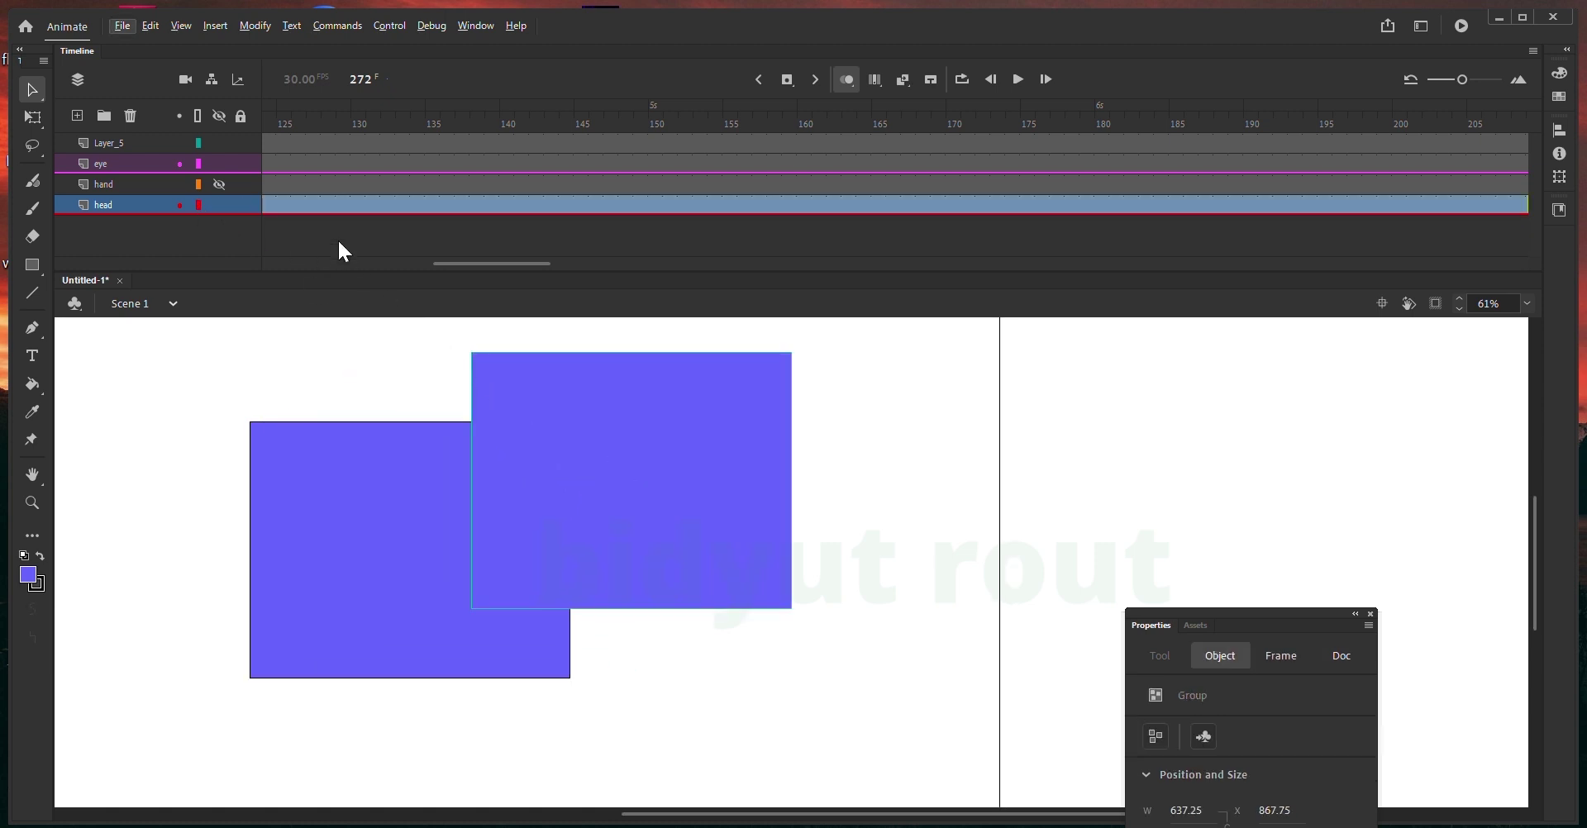
- Show the hand layer and move the copied rectangle onto it, placed at about X 804
click(276, 179)
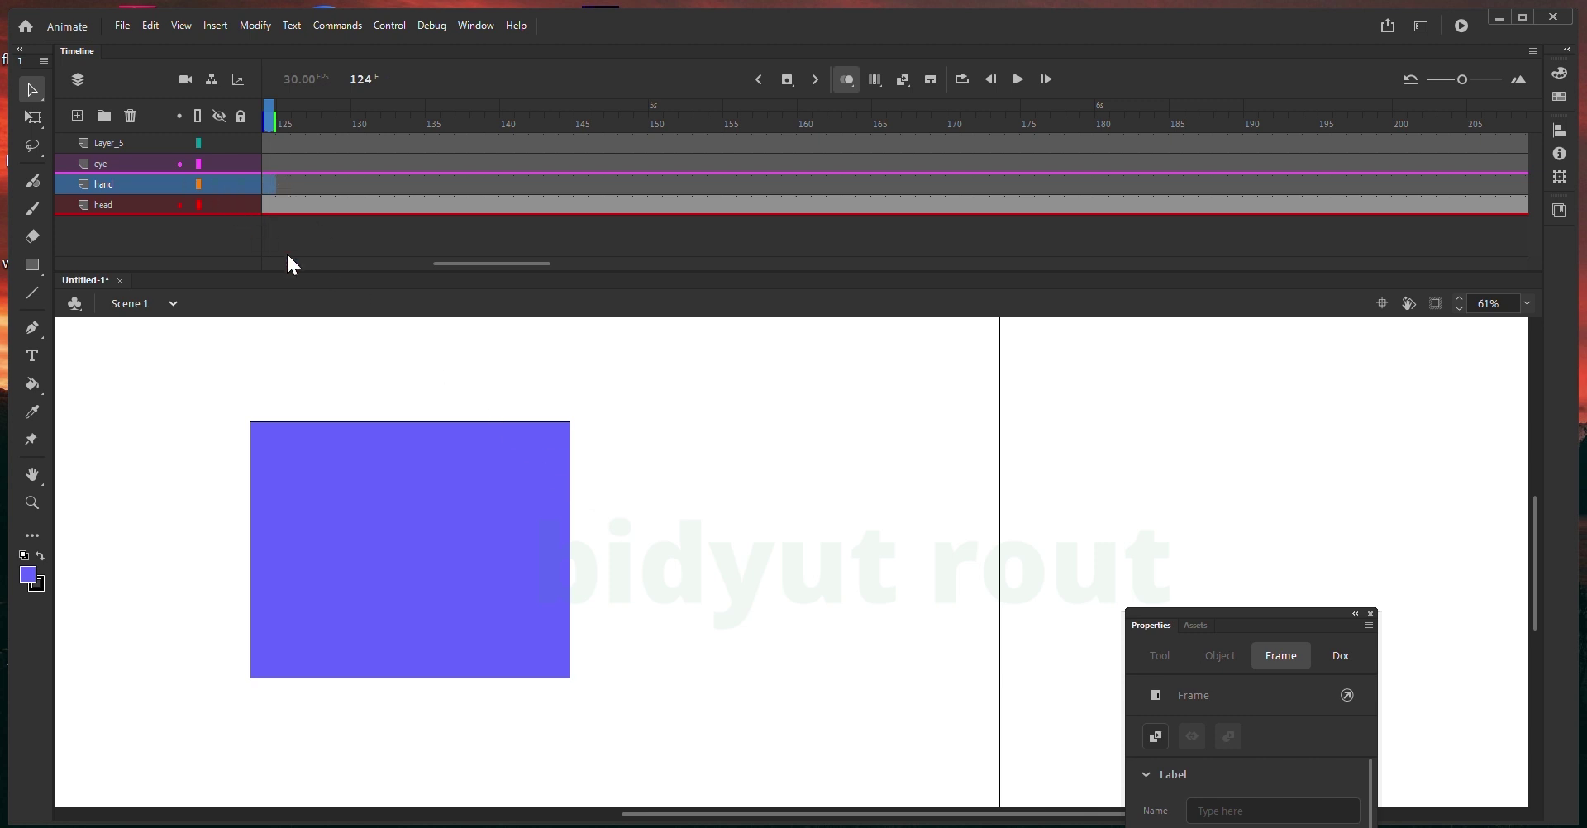
key(ctrl+shift+v)
drag(578, 448, 547, 440)
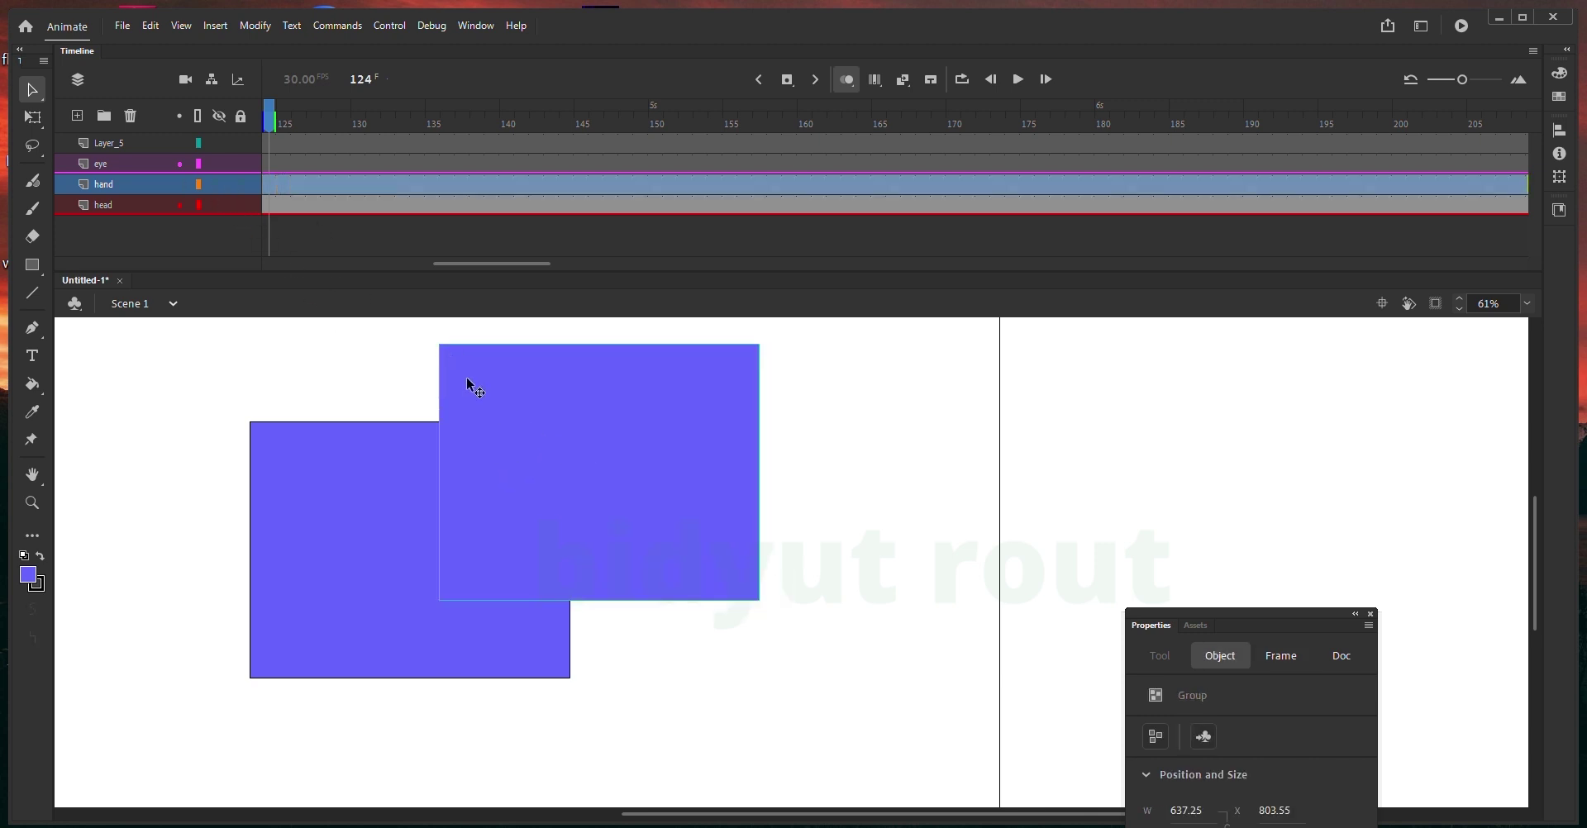
- Paste another copy of the rectangle onto the eye layer and place it at about X 945
click(333, 151)
click(339, 162)
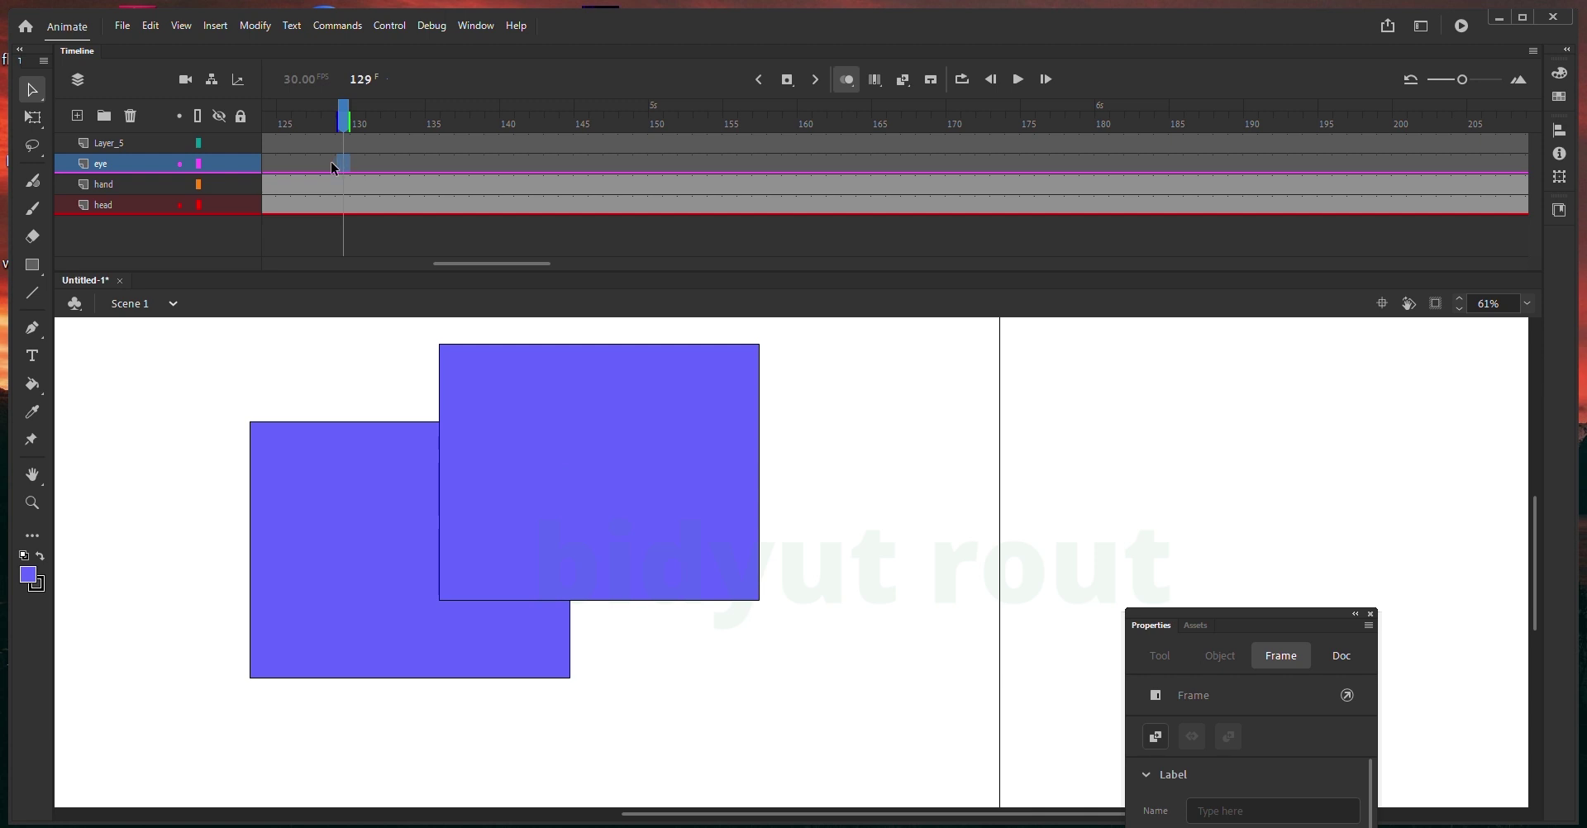
key(ctrl+shift+v)
drag(538, 496, 609, 551)
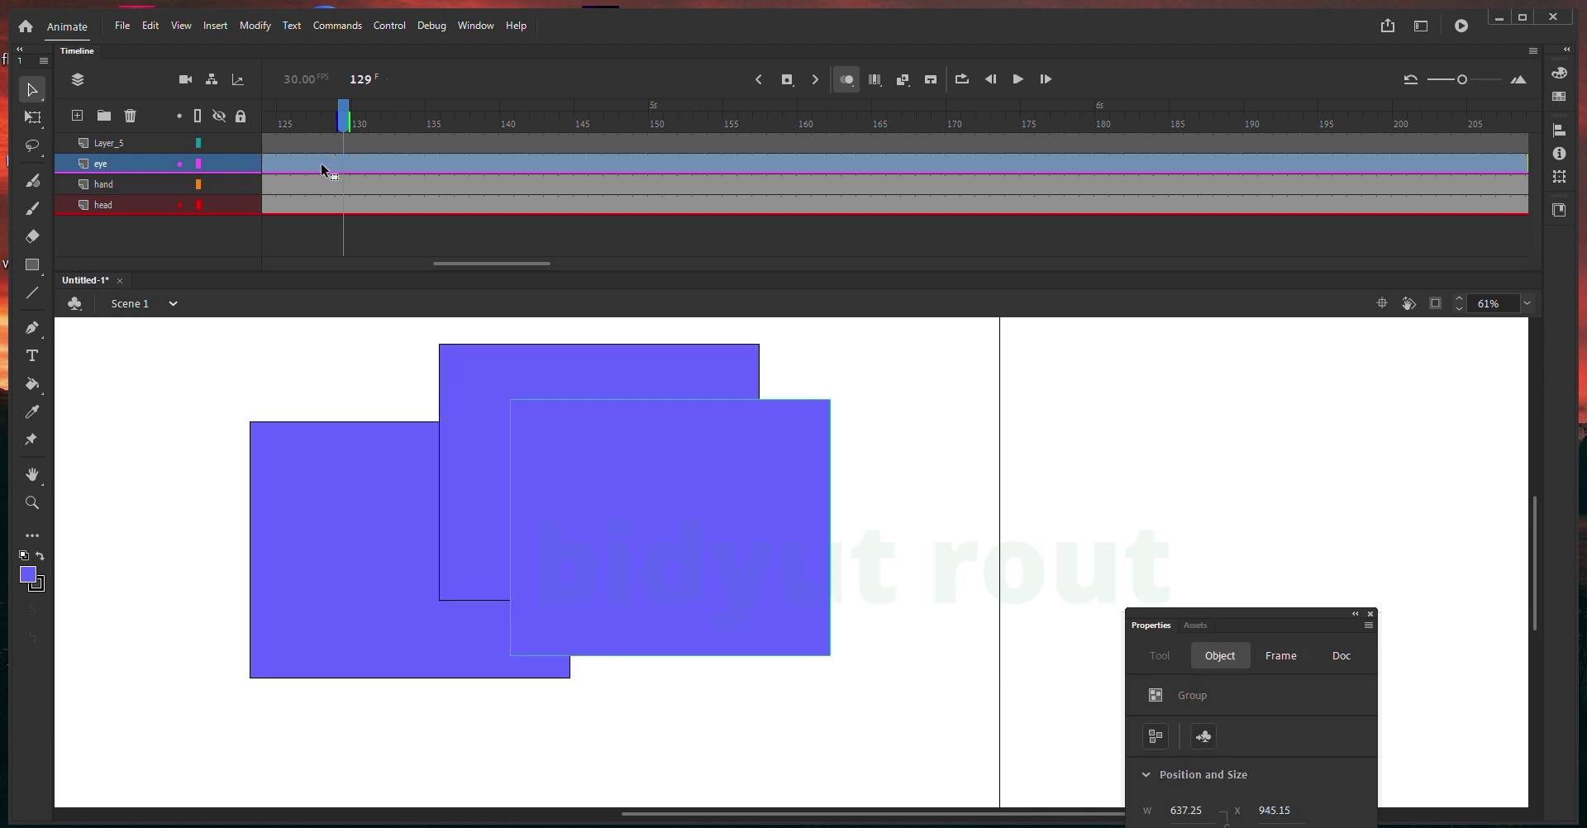
- Paste a further copy of the rectangle onto Layer_5, place it at about X 104 and deselect it
click(321, 147)
key(ctrl+shift+v)
drag(534, 433, 198, 467)
key(shift+Left)
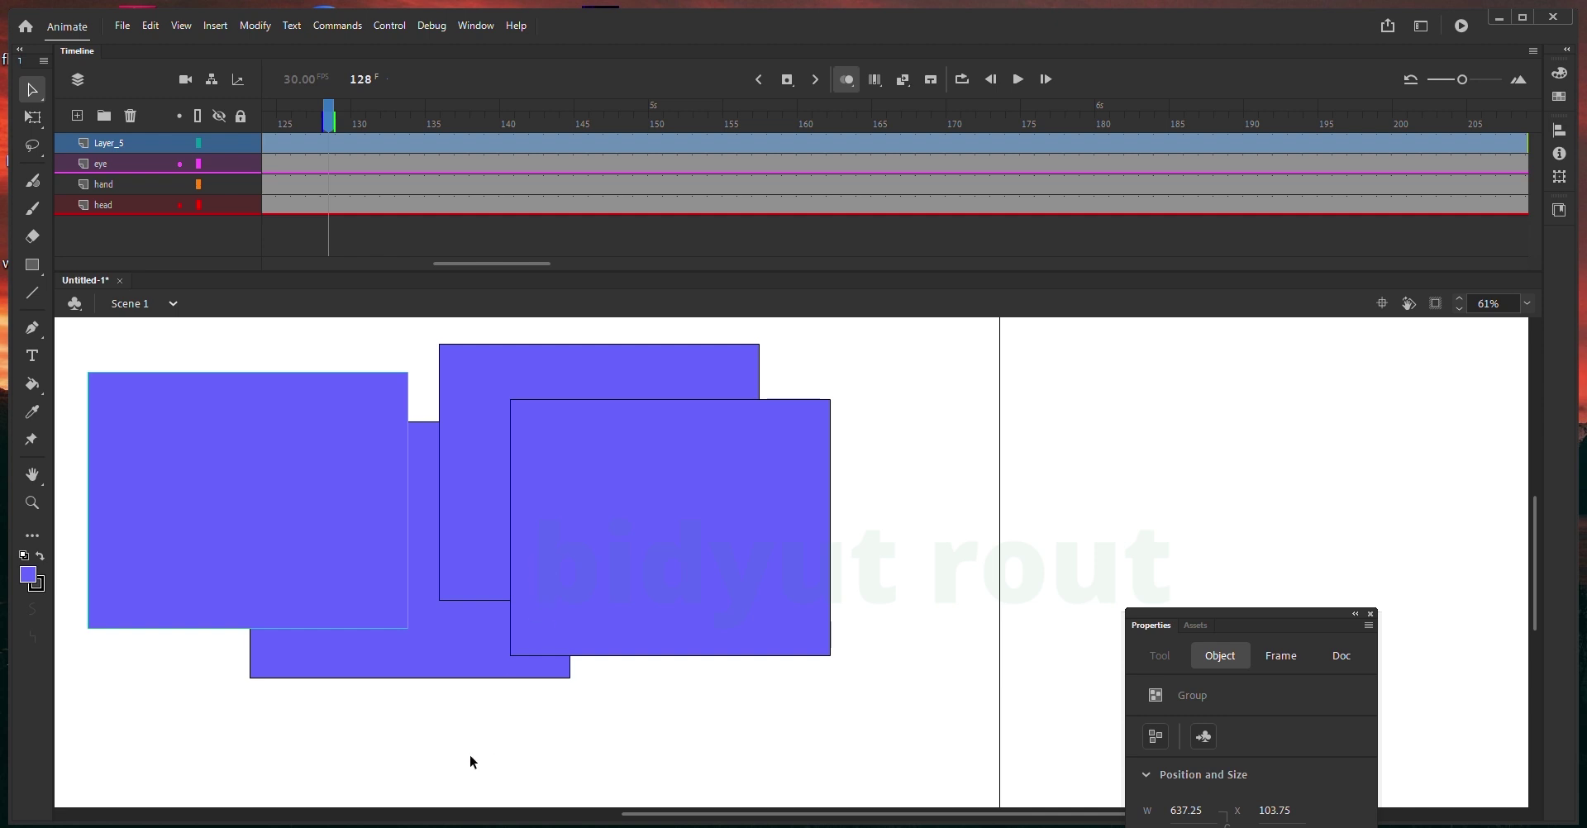
click(461, 781)
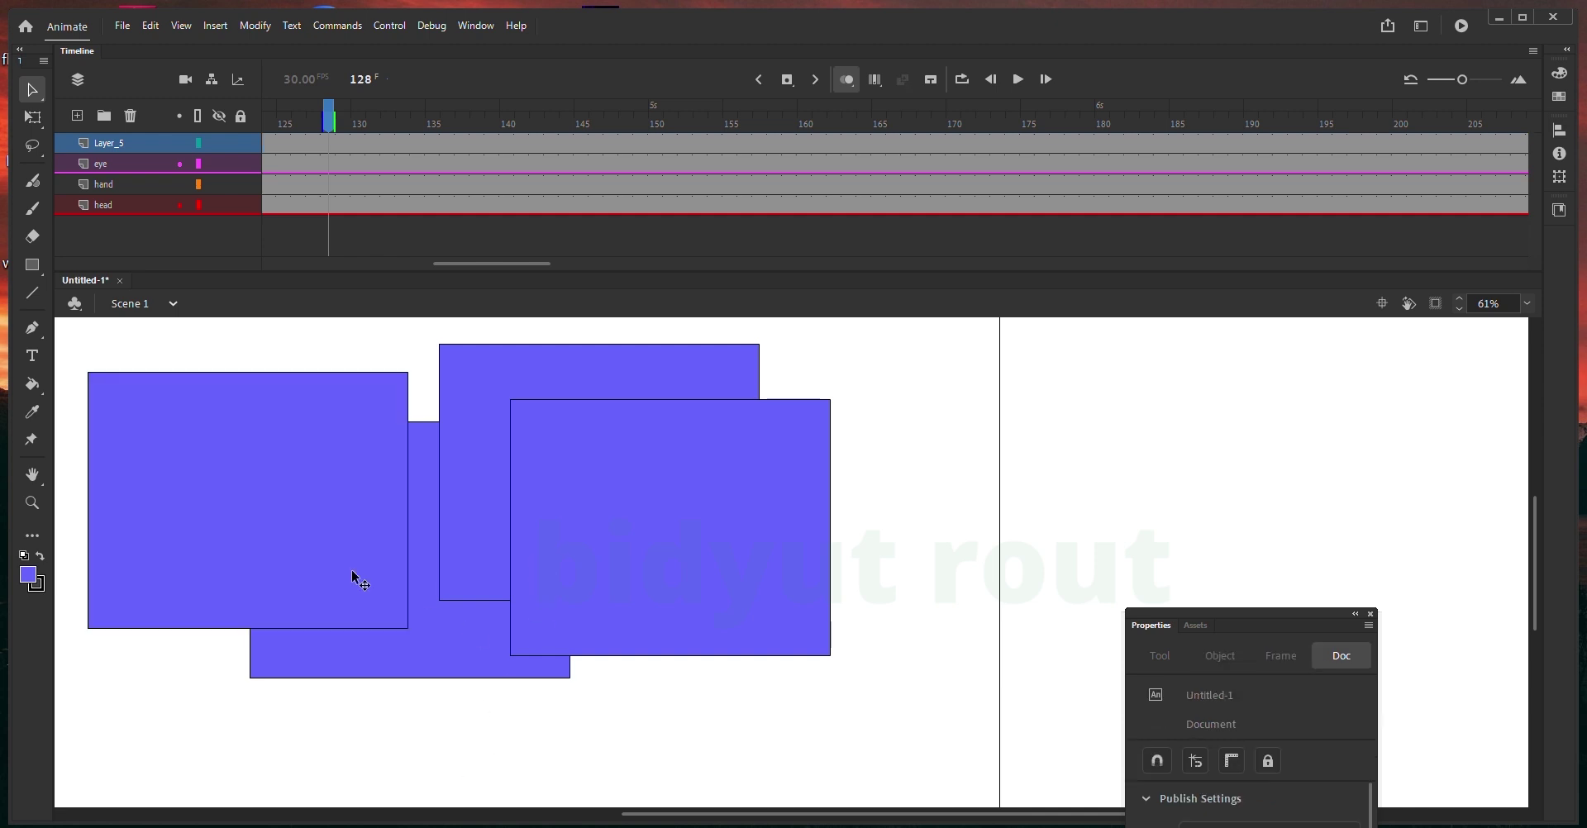
- Hide the hand, eye and Layer_5 layers so only the head layer's rectangle remains on stage
click(219, 184)
click(219, 164)
click(219, 143)
- Toggle the head layer's visibility off and on to compare the stage with and without its rectangle
click(210, 207)
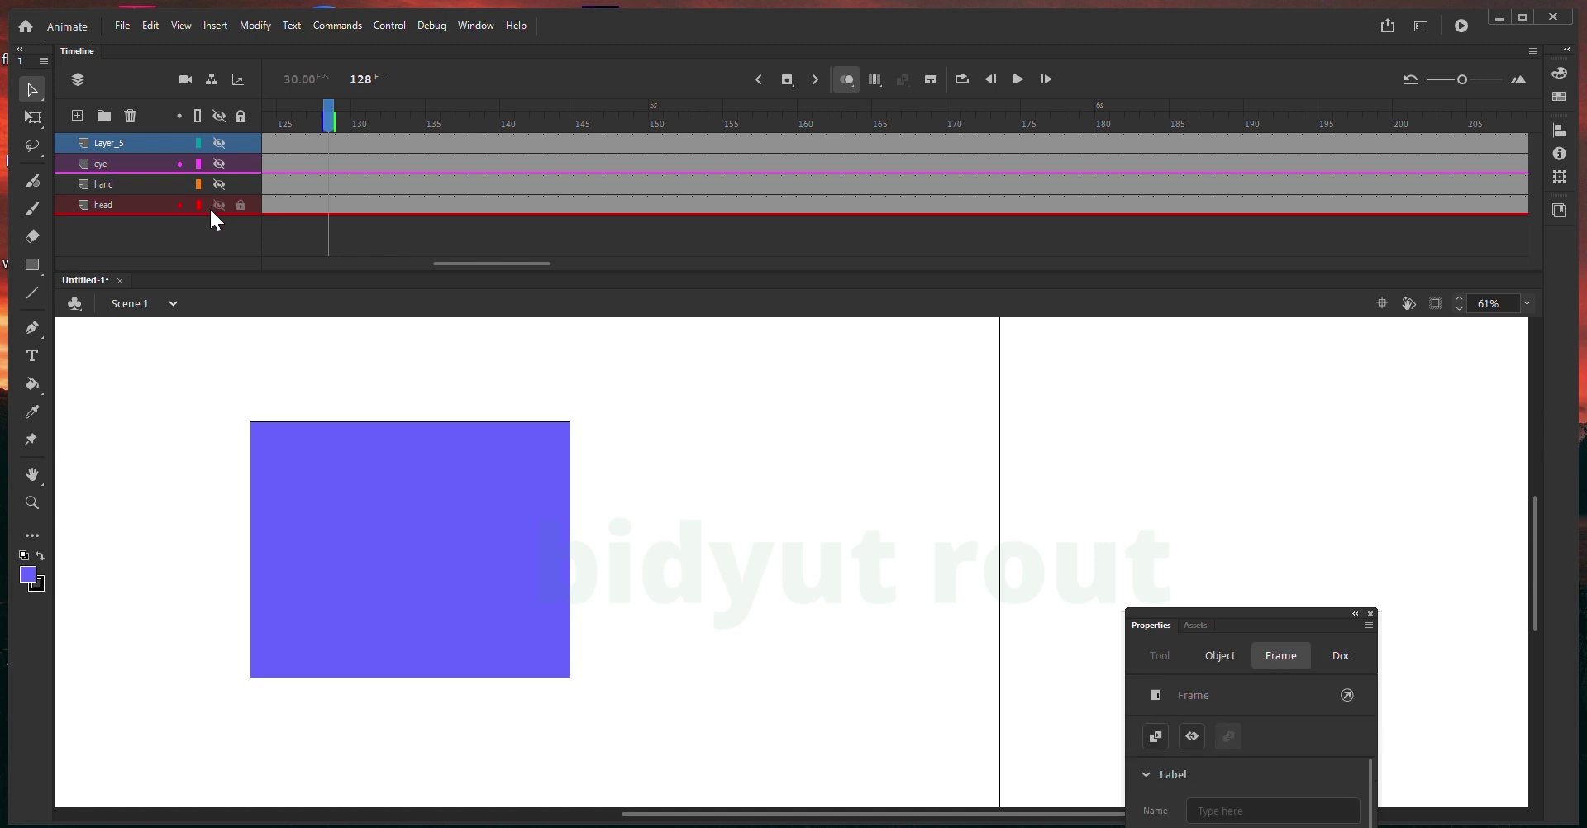
click(216, 206)
click(314, 205)
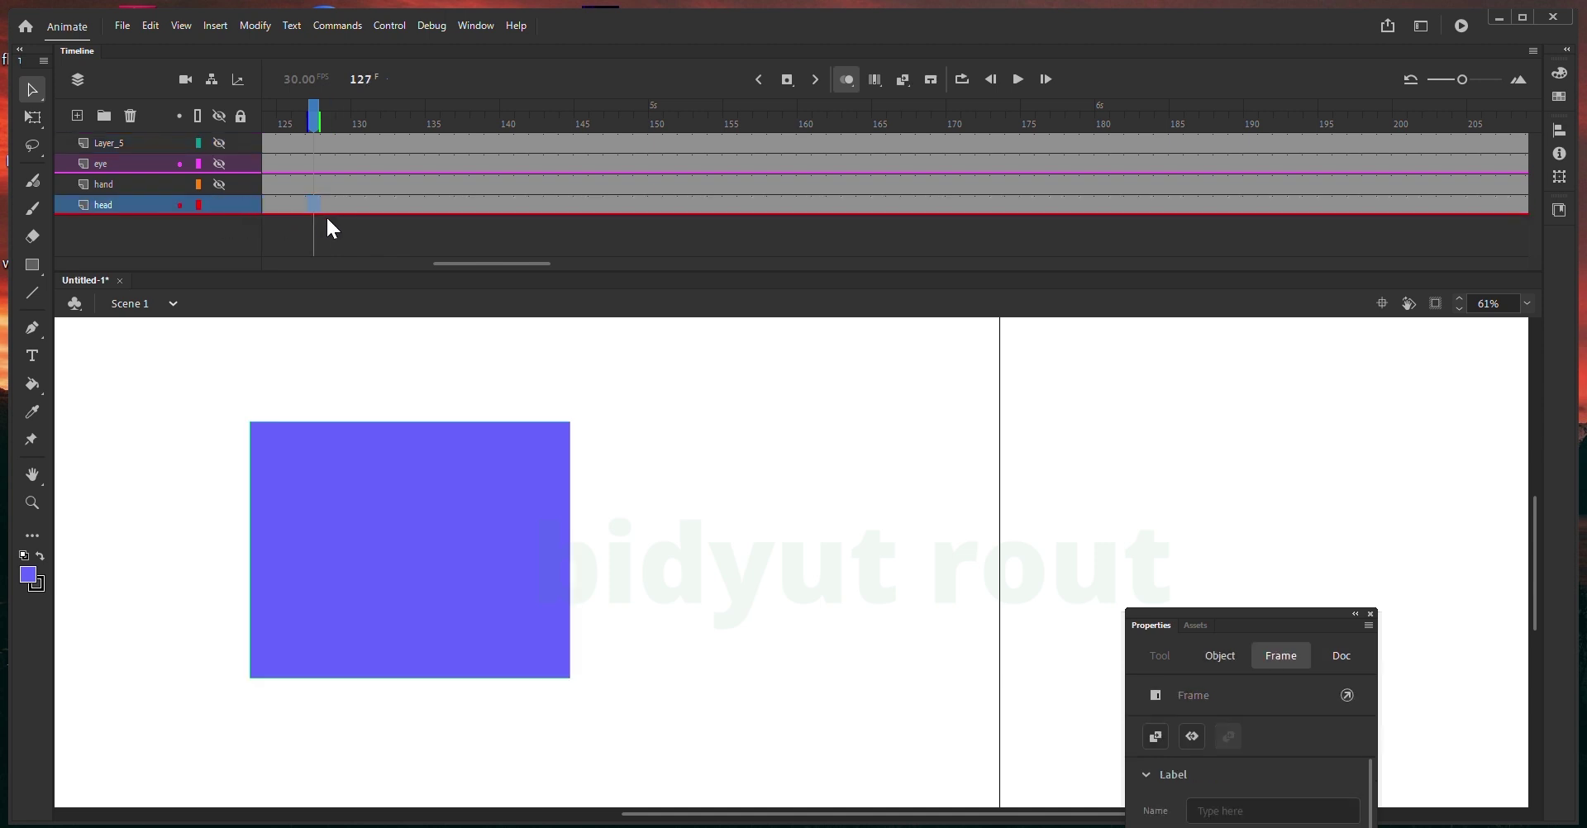
click(220, 205)
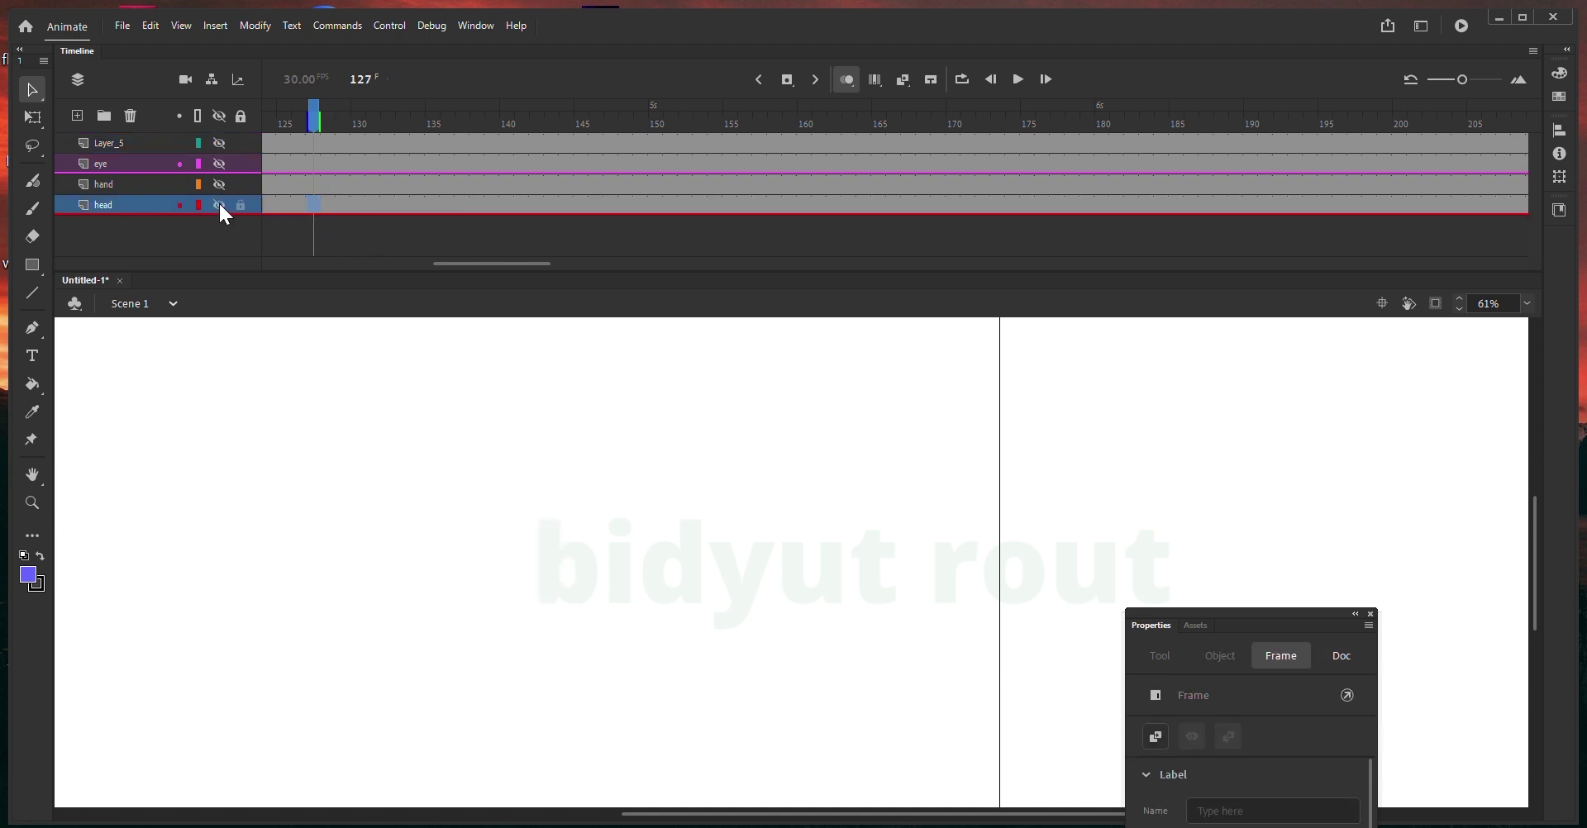
click(220, 205)
click(220, 205)
click(220, 205)
- Toggle the head layer's outline display on and off, ending with the rectangle shown filled
click(199, 205)
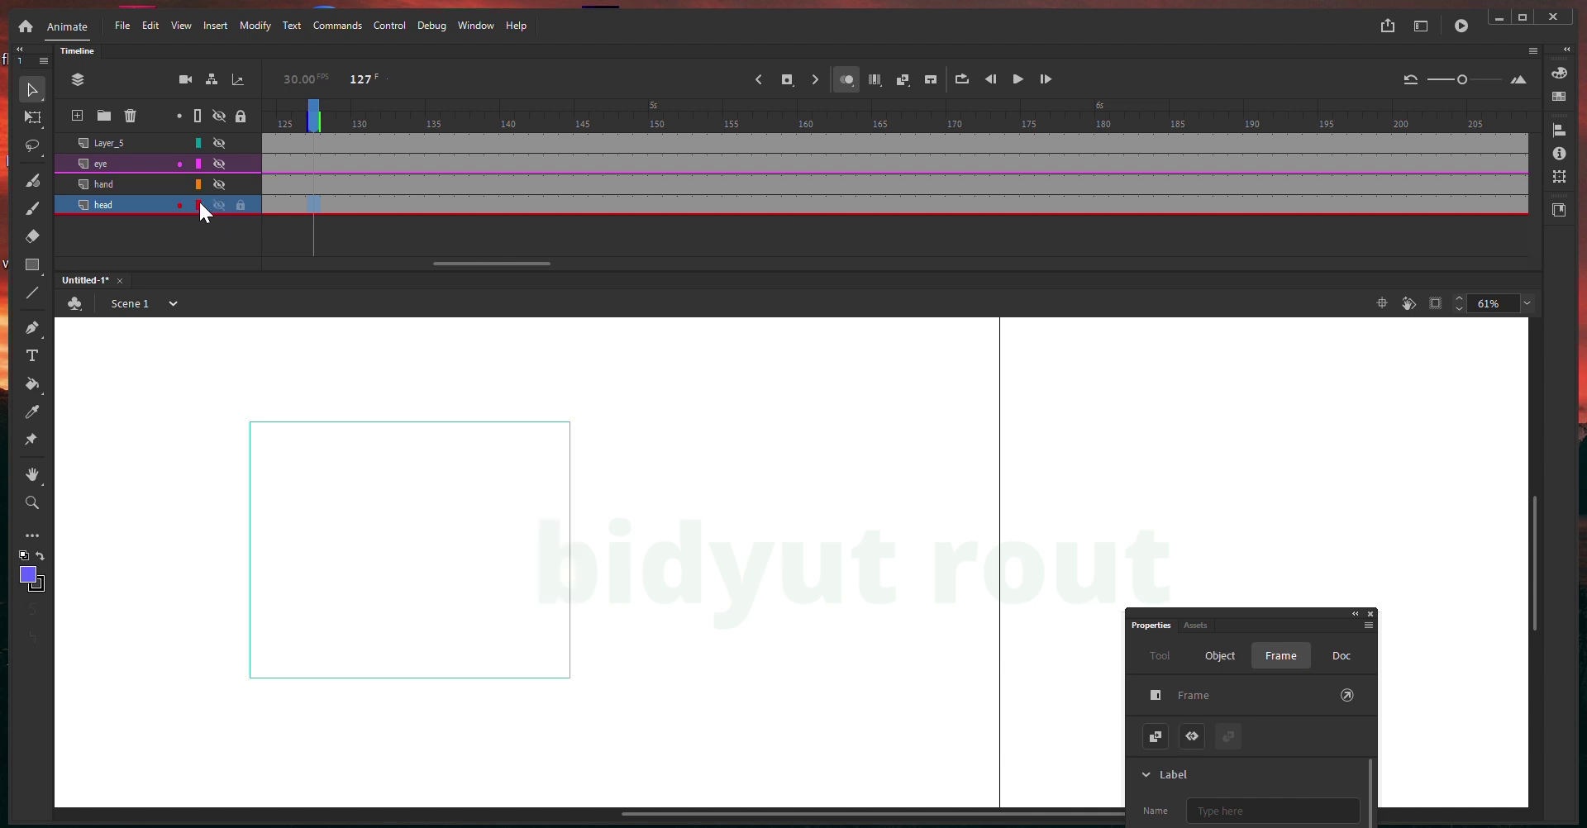
click(198, 205)
click(198, 205)
click(198, 205)
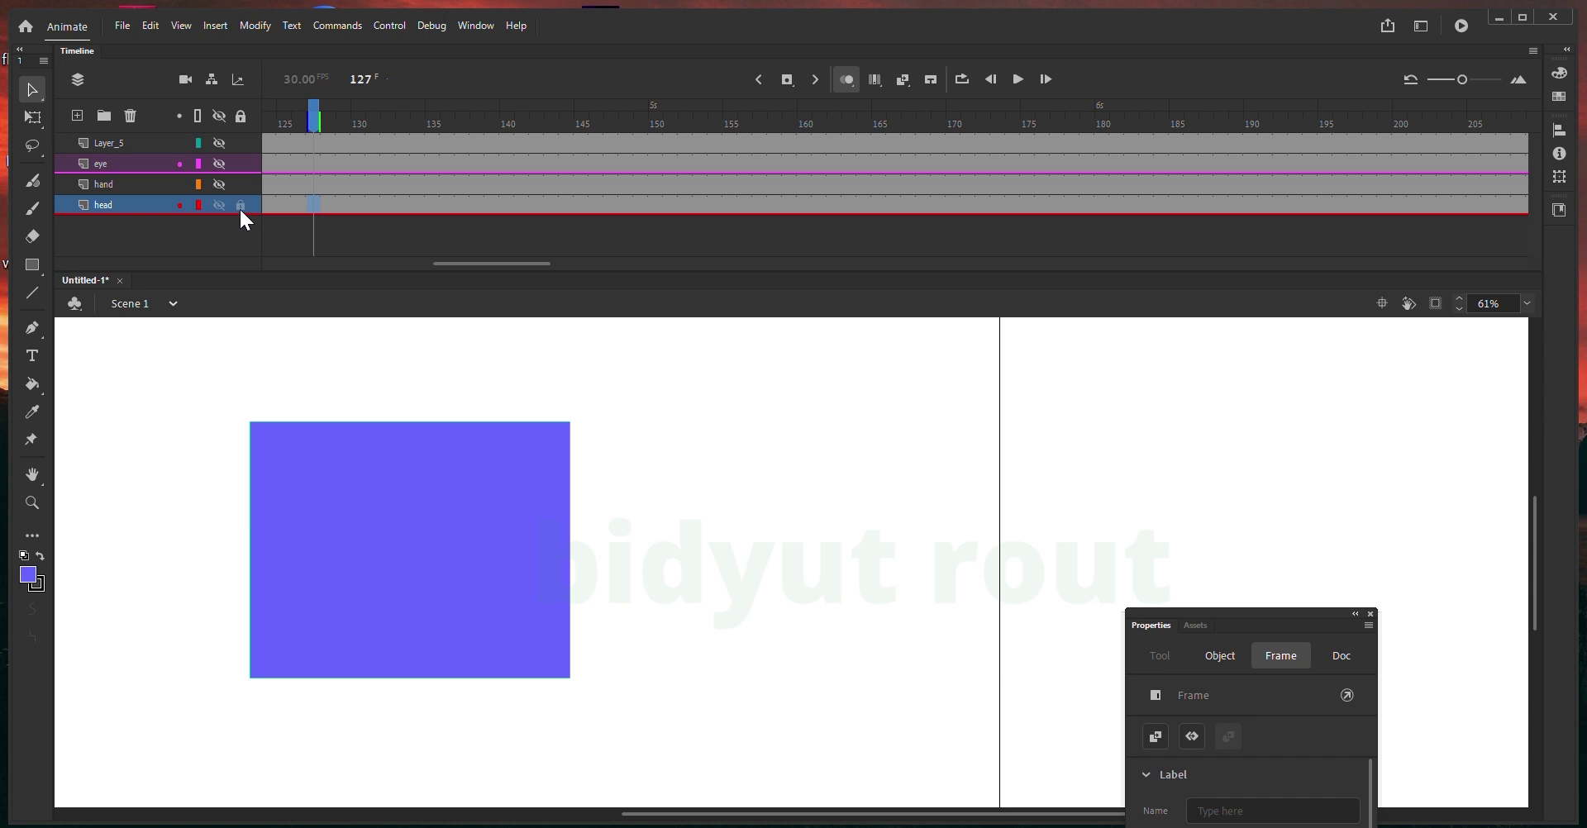
- Lock every layer except head, and go to frame 47 to select the head layer's rectangle
click(241, 205)
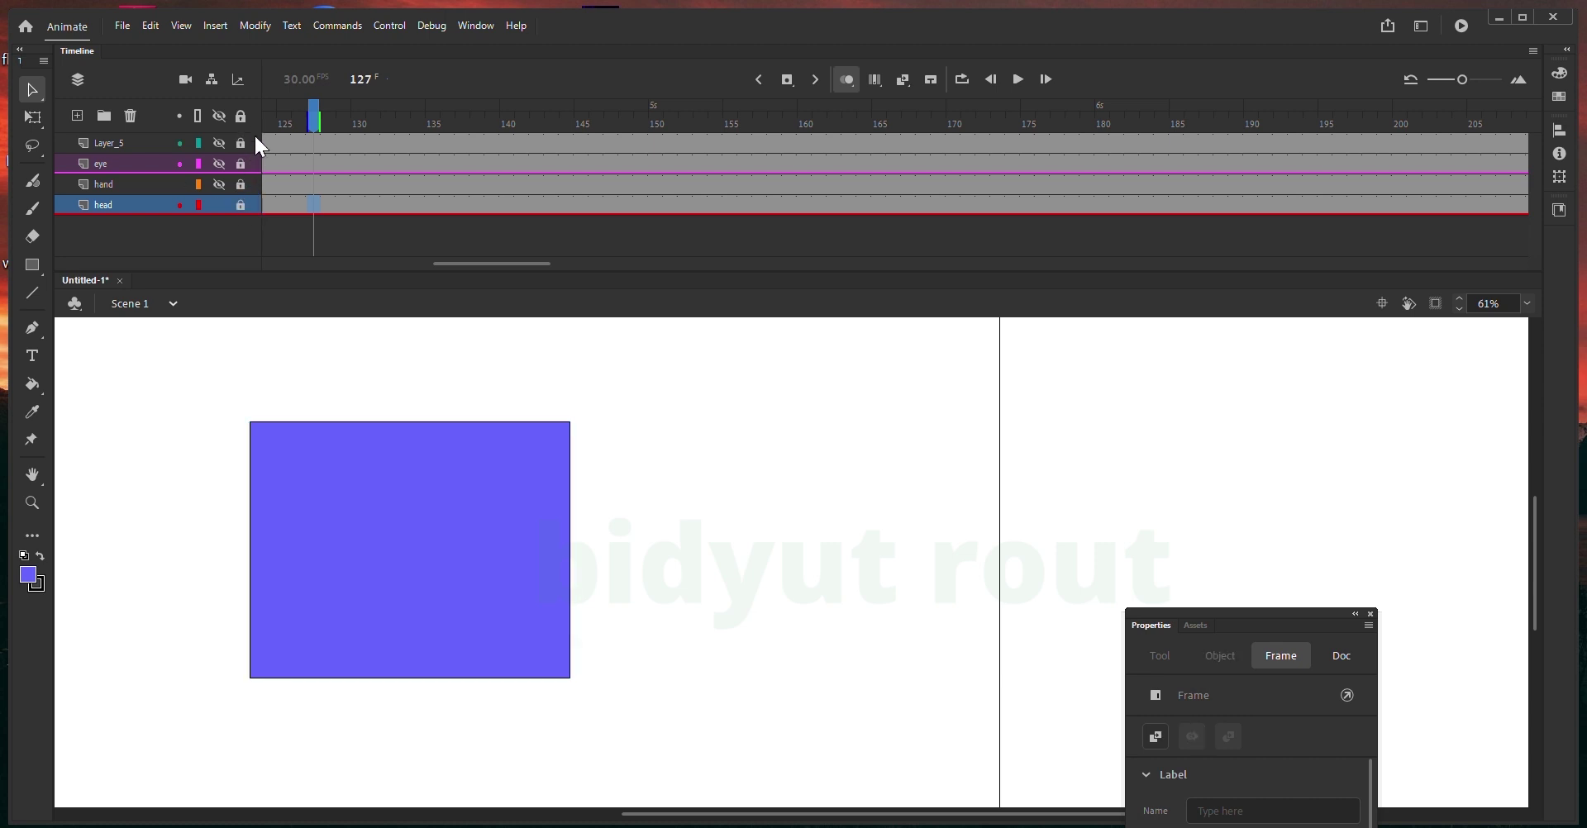
click(241, 205)
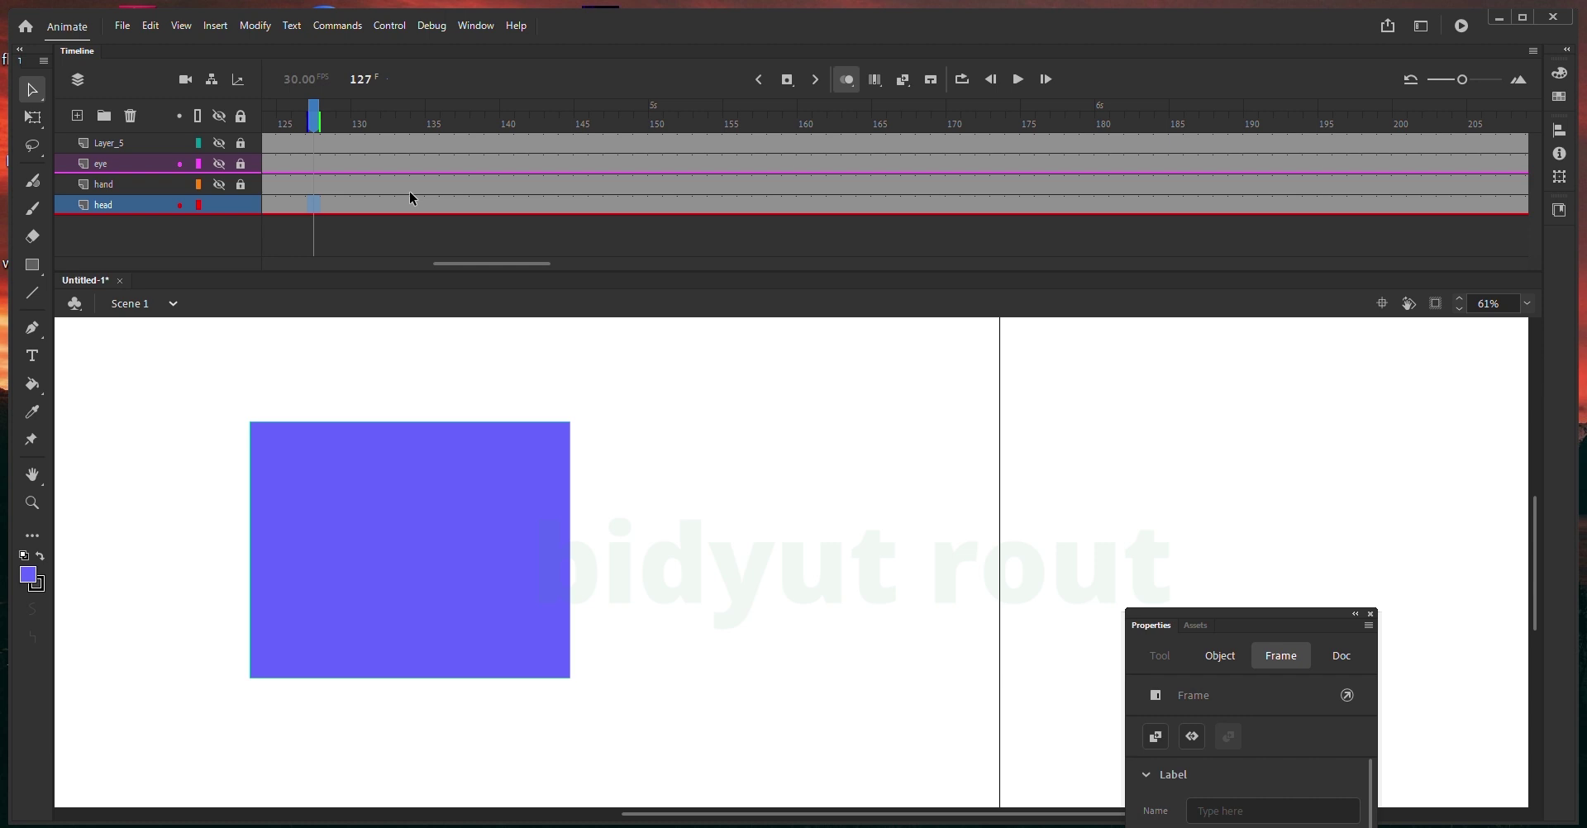
drag(315, 116, 953, 124)
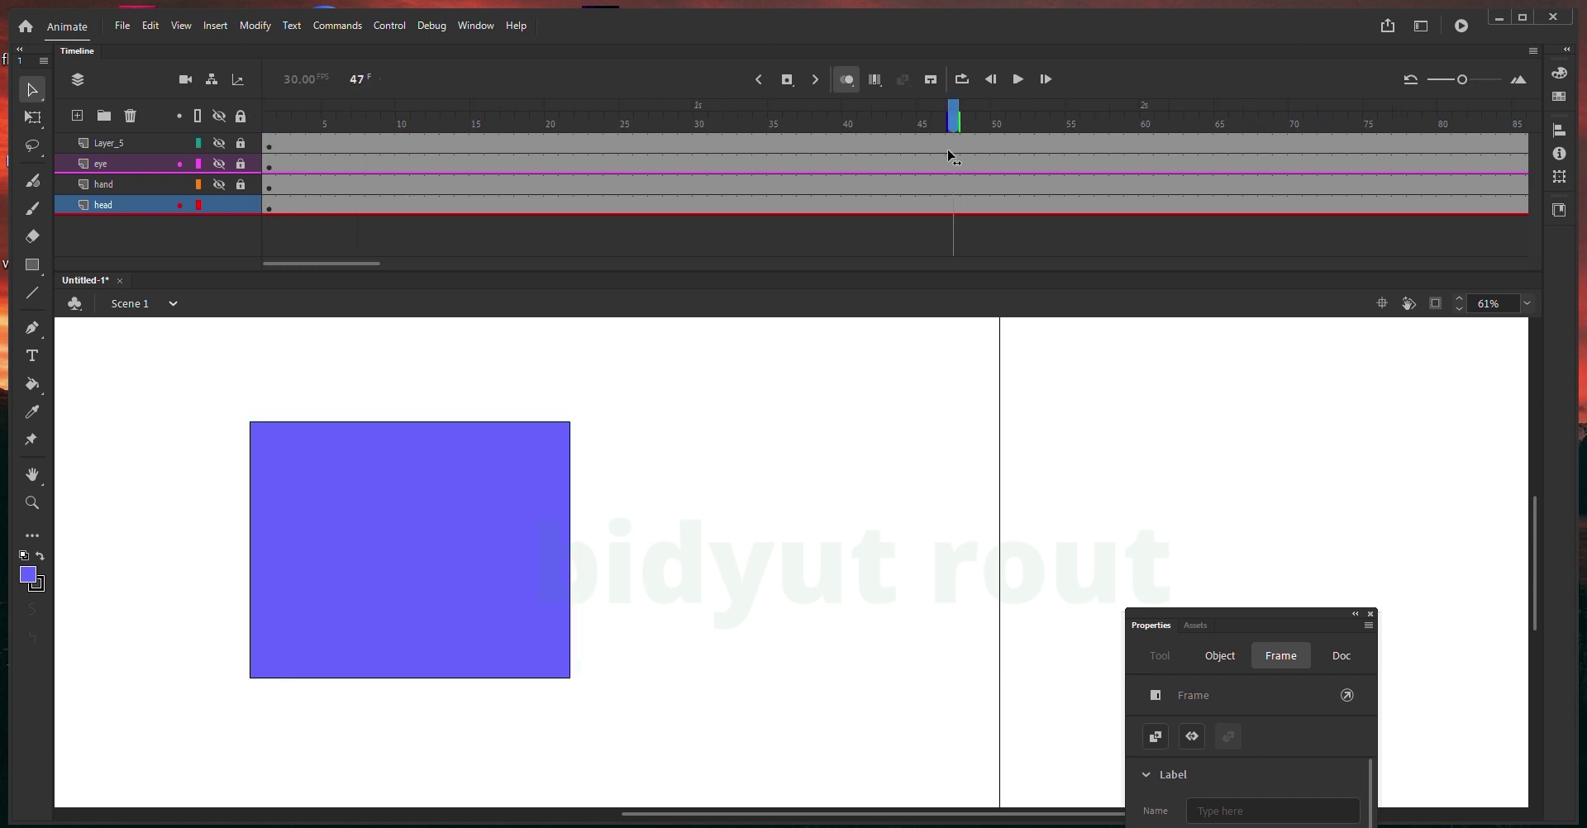
click(496, 443)
- Remove frames from frame 32 onward across all four layers, shortening the timeline to frame 59
drag(727, 149, 1021, 232)
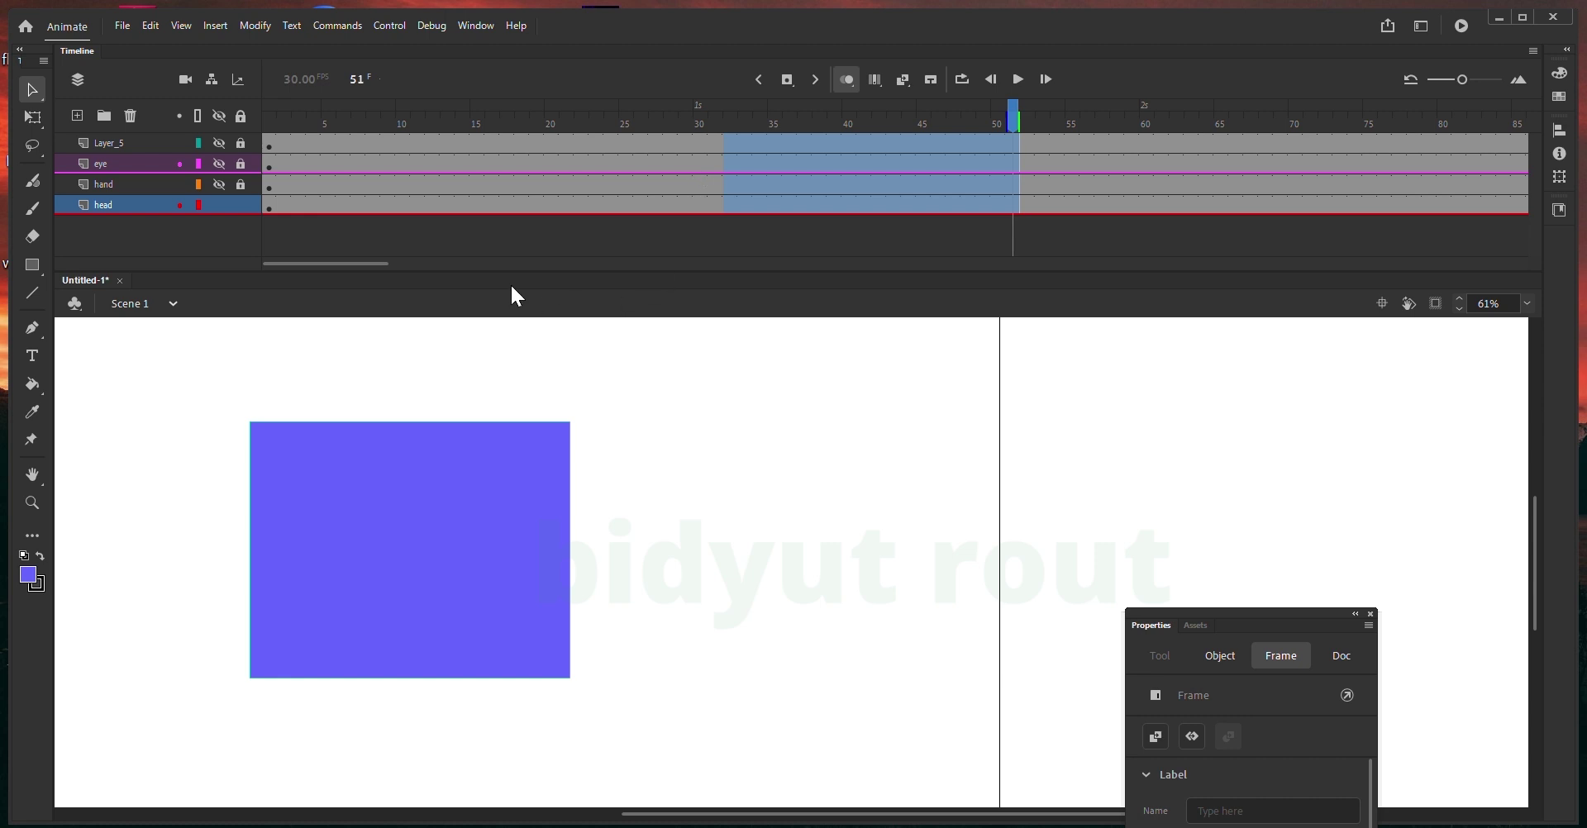
drag(368, 262, 423, 266)
drag(508, 264, 584, 266)
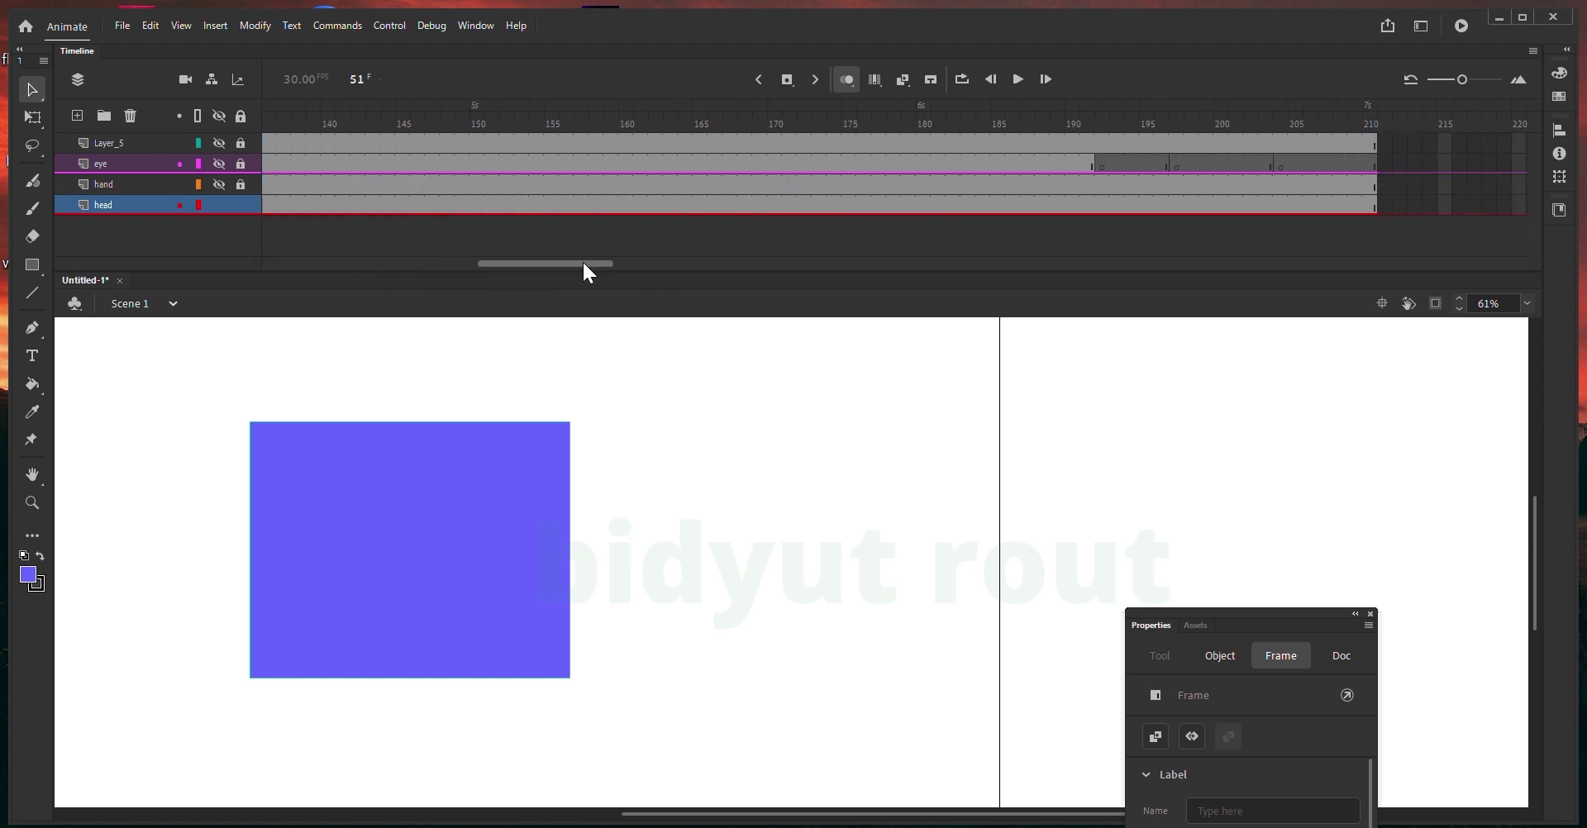
drag(546, 205, 949, 248)
key(shift+F5)
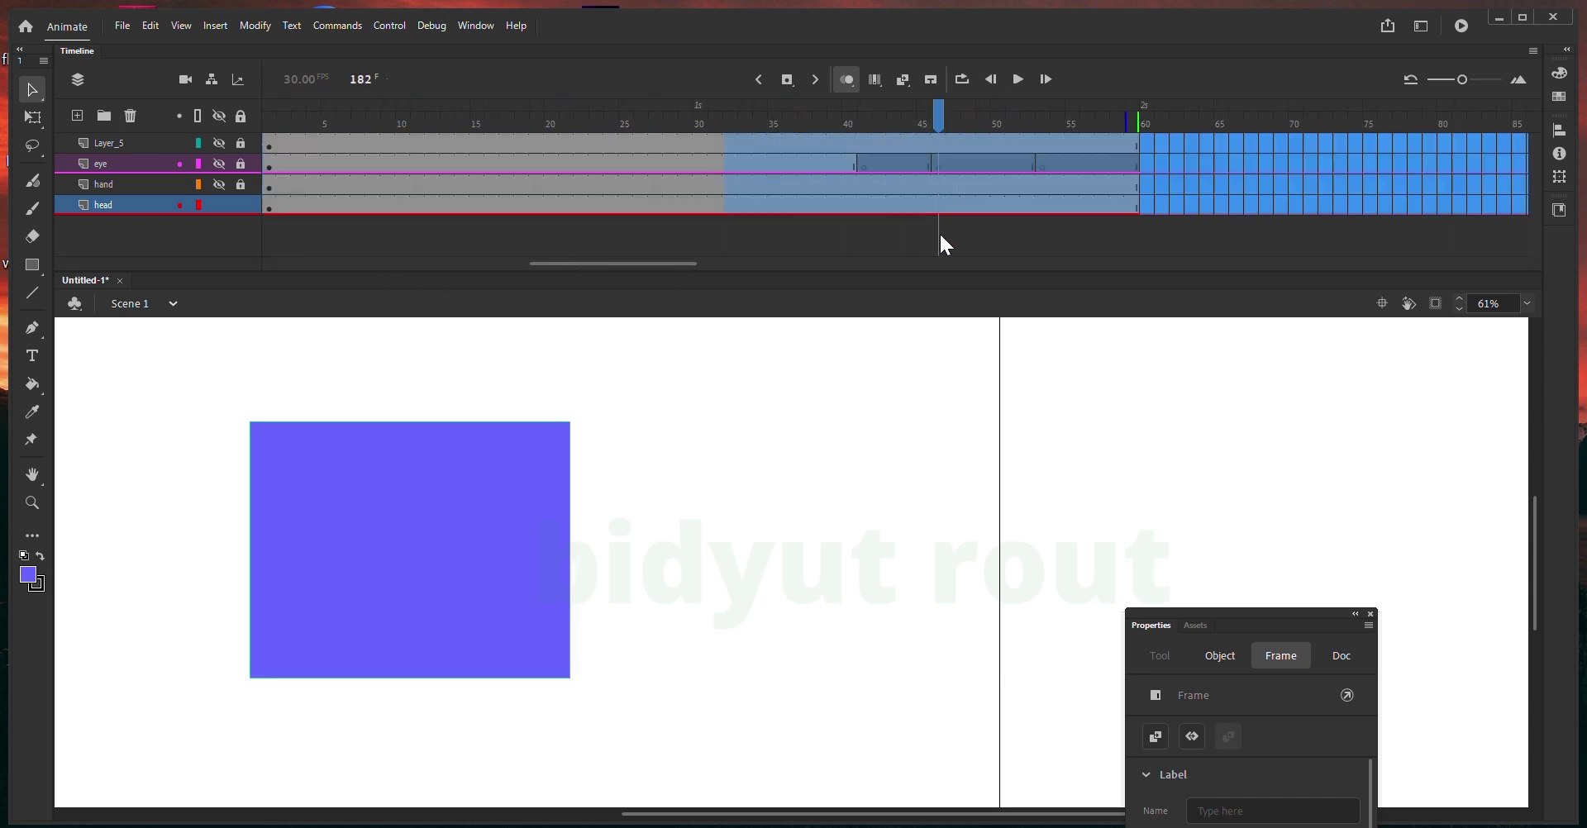
- Remove frames from frame 27 onward across all four layers, shortening the timeline to frame 32
drag(659, 135, 776, 205)
key(shift+F5)
key(shift+F5)
key(shift+F5)
key(shift+F5)
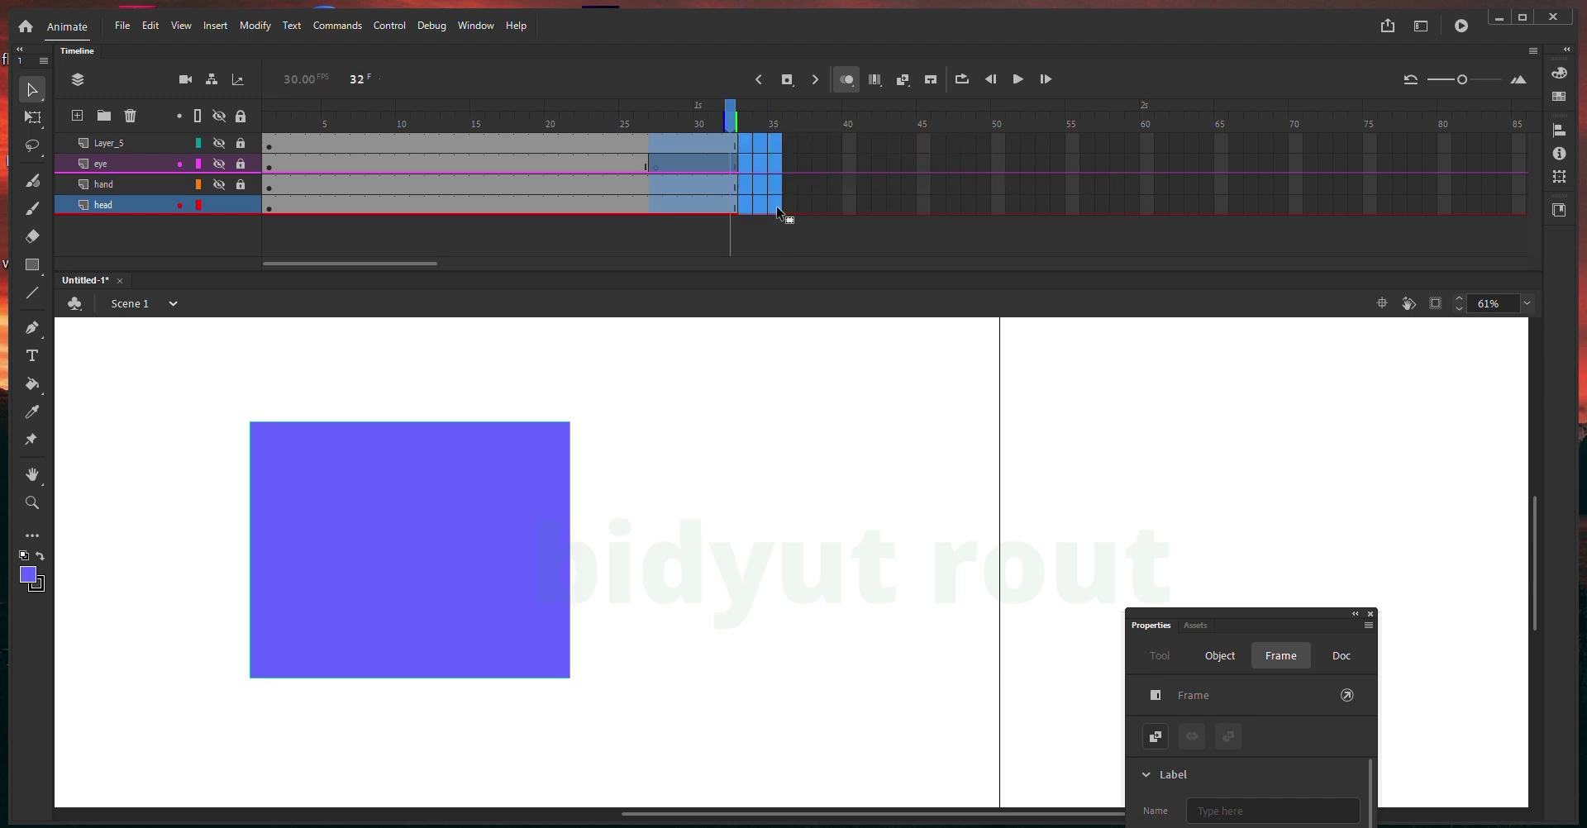
- Insert frames across all four layers to extend the timeline to frame 43 and on to frame 52
drag(893, 142, 899, 217)
key(F5)
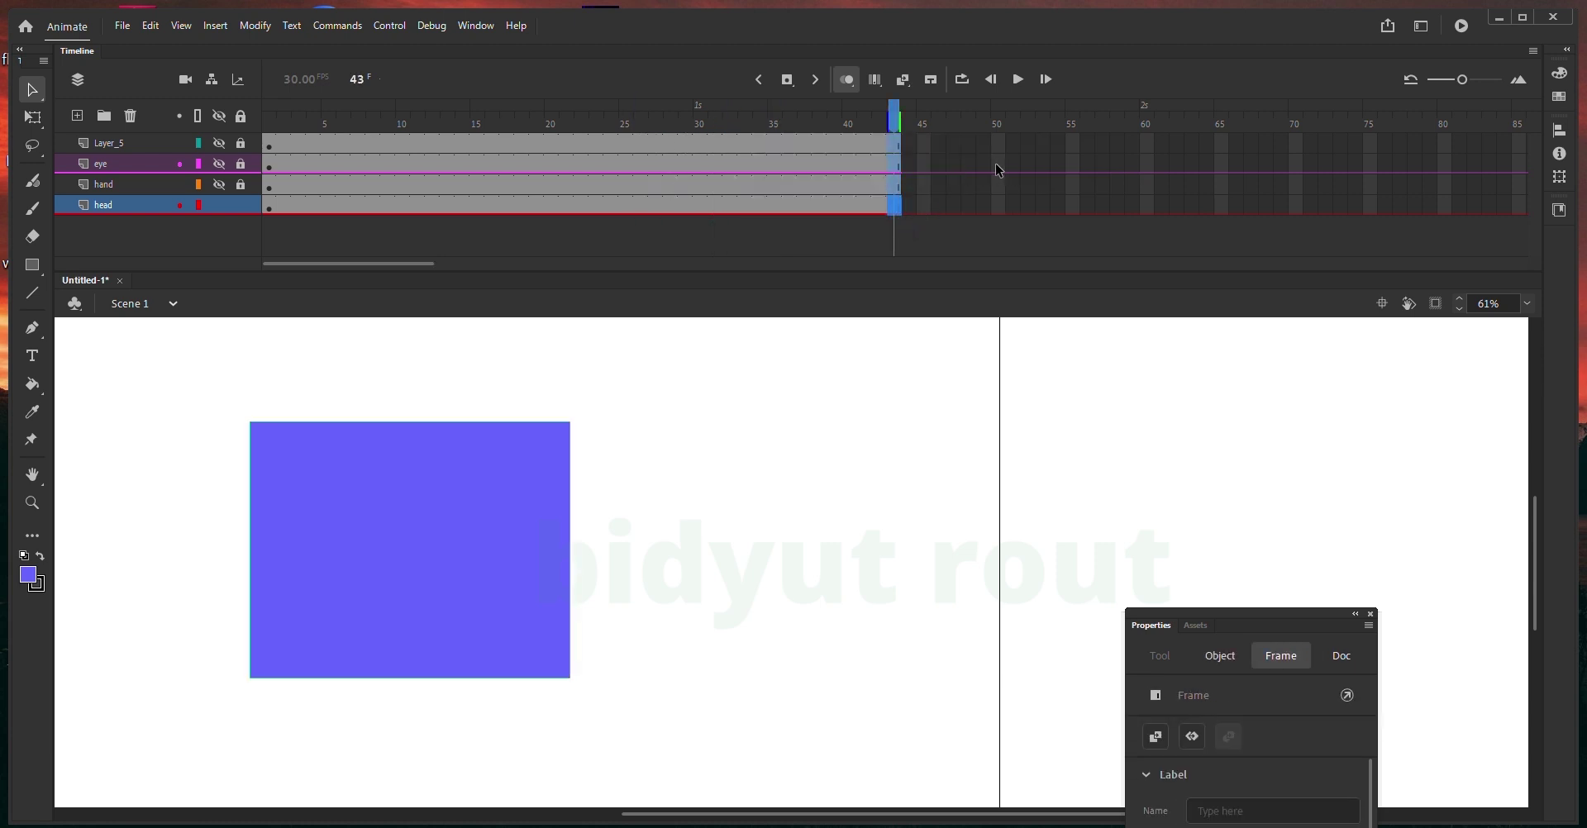
drag(1028, 141, 1034, 207)
key(F5)
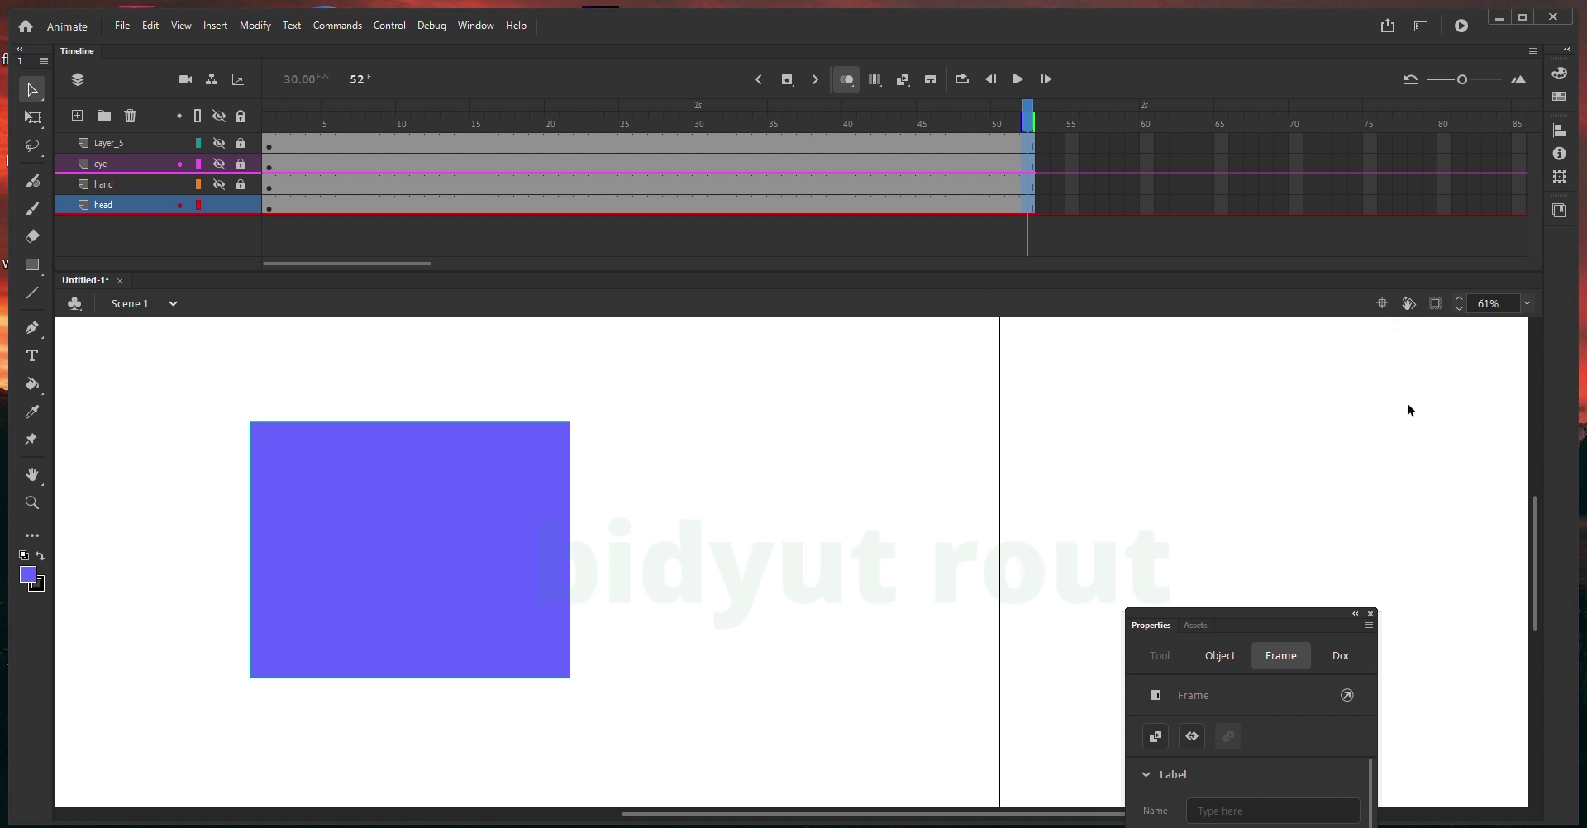
- Try rotating the stage view counterclockwise, undo the last frame insertion, and center the stage upright again
click(1409, 303)
drag(835, 458, 716, 469)
key(ctrl+z)
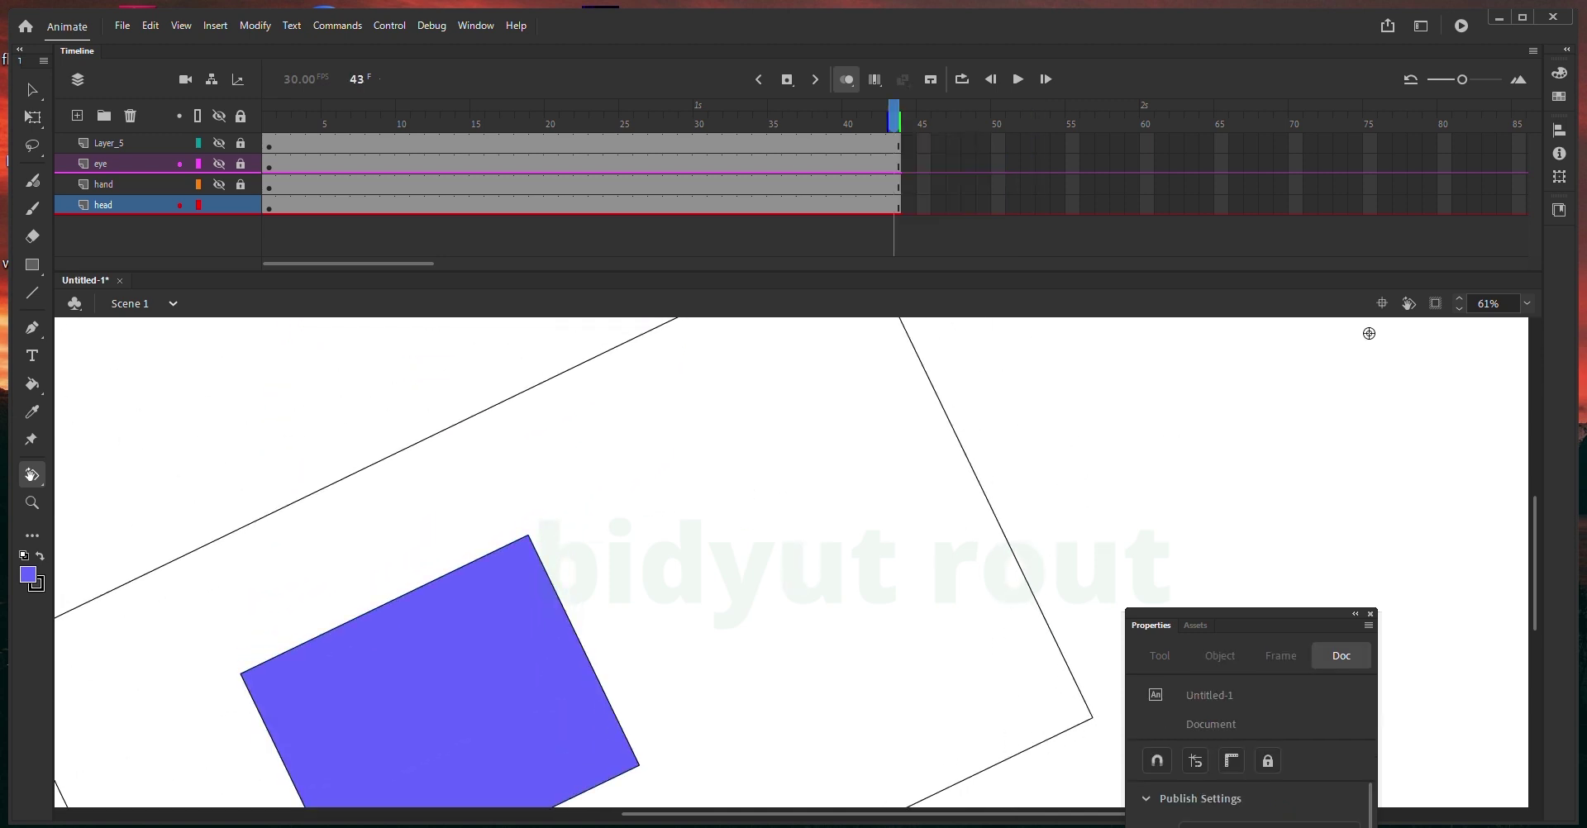
click(1383, 305)
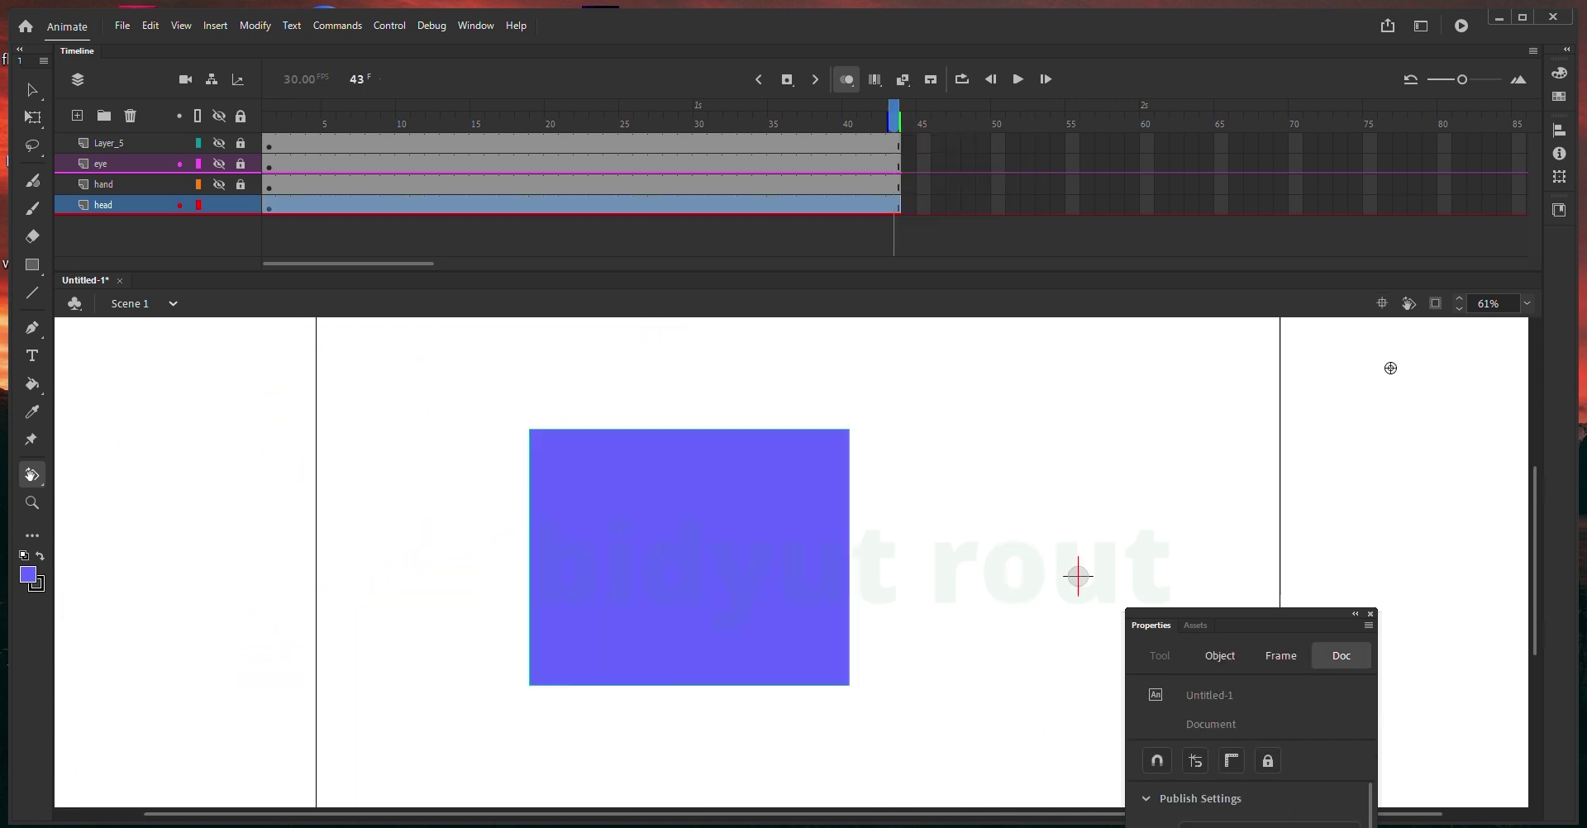
- Magnify the stage to 75% and up to 100%, and close the floating Properties panel with the Selection tool active
click(1528, 303)
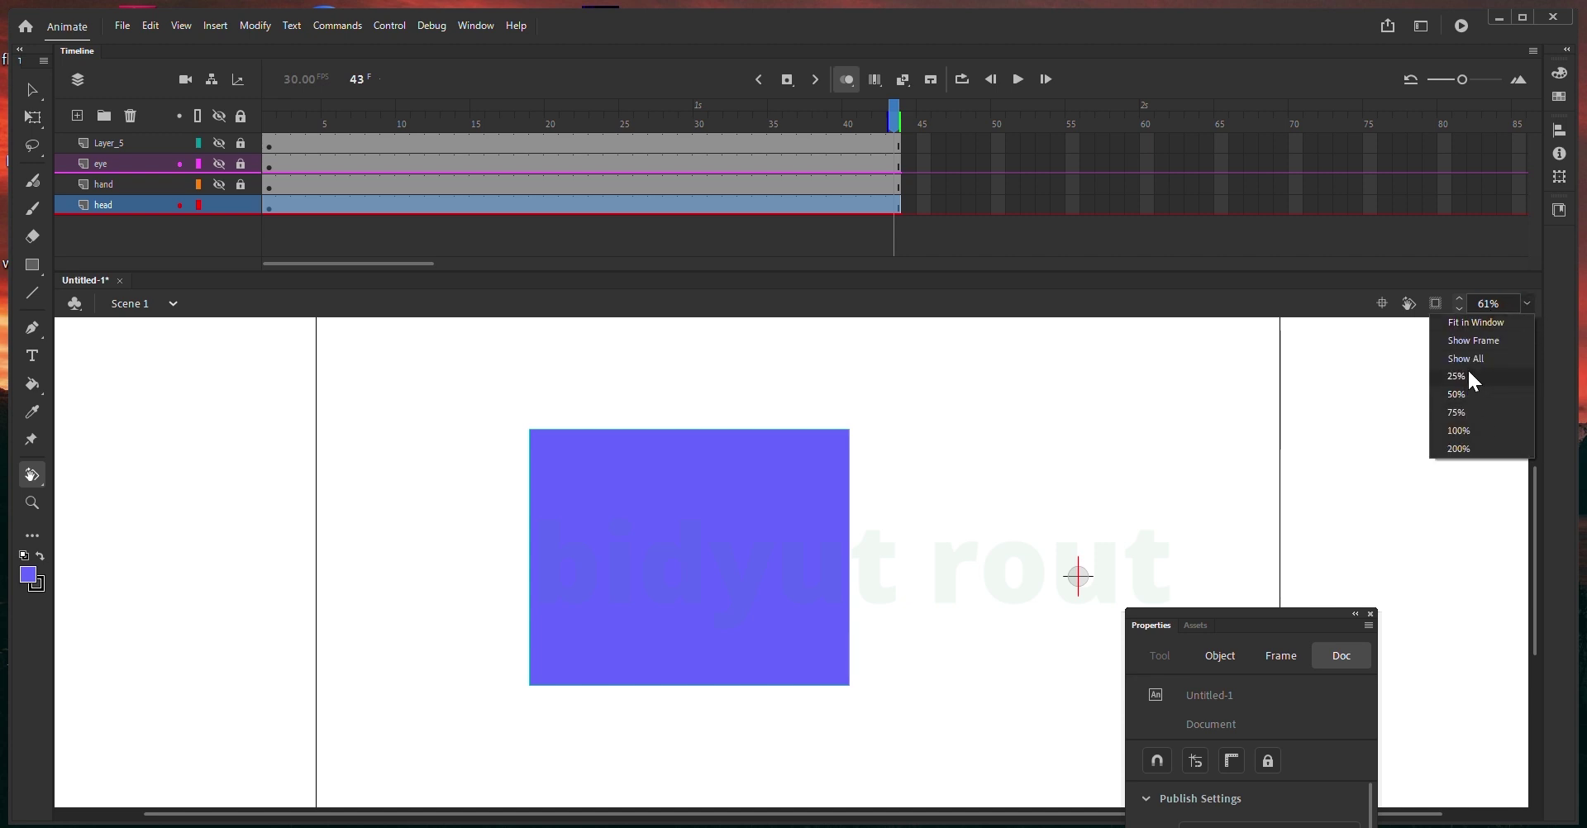
click(1461, 412)
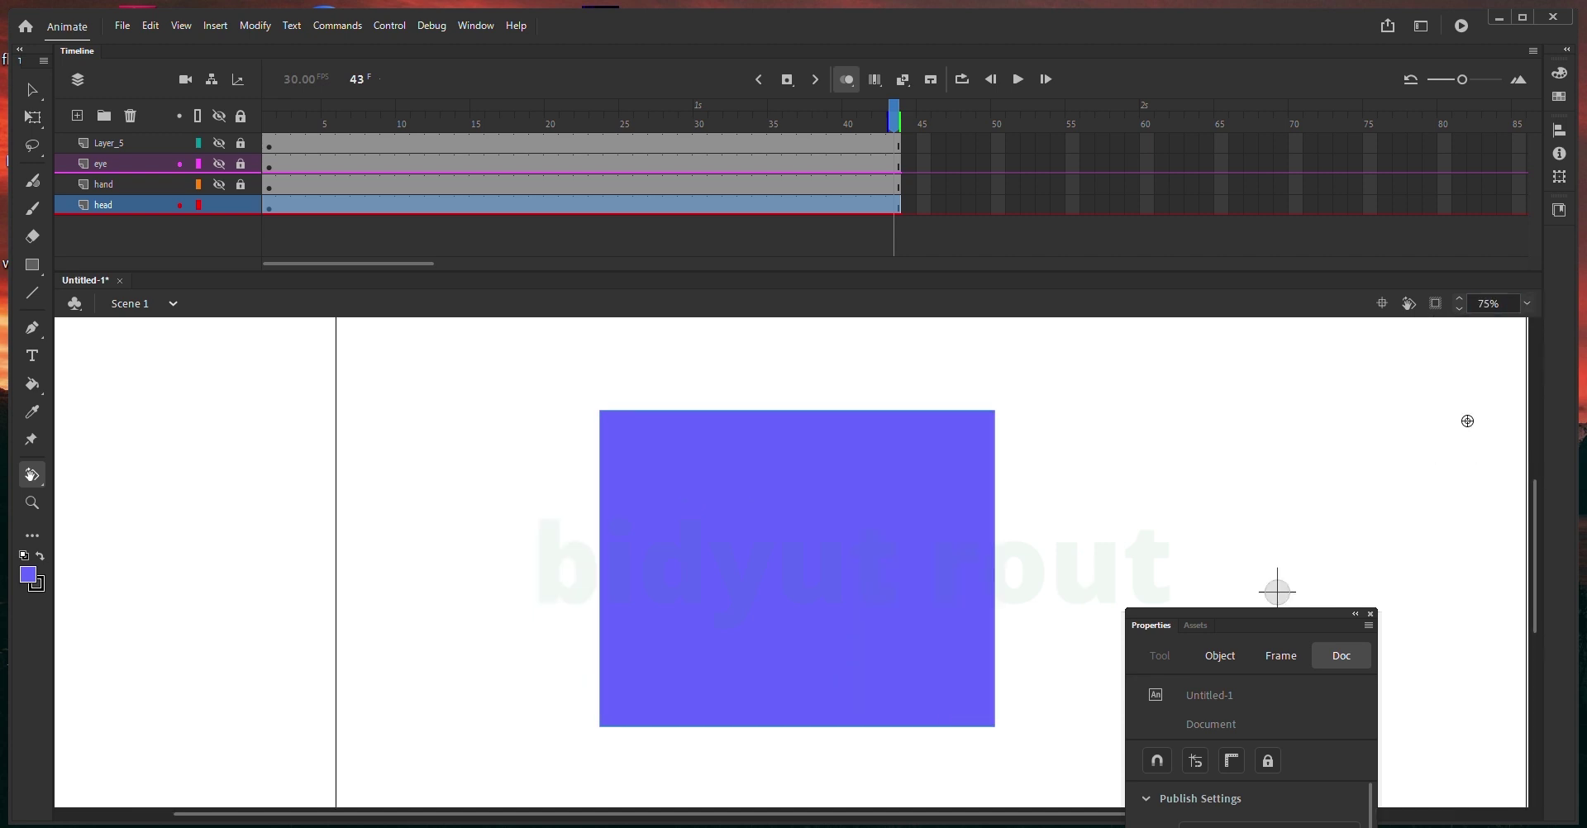
click(1526, 305)
click(1477, 426)
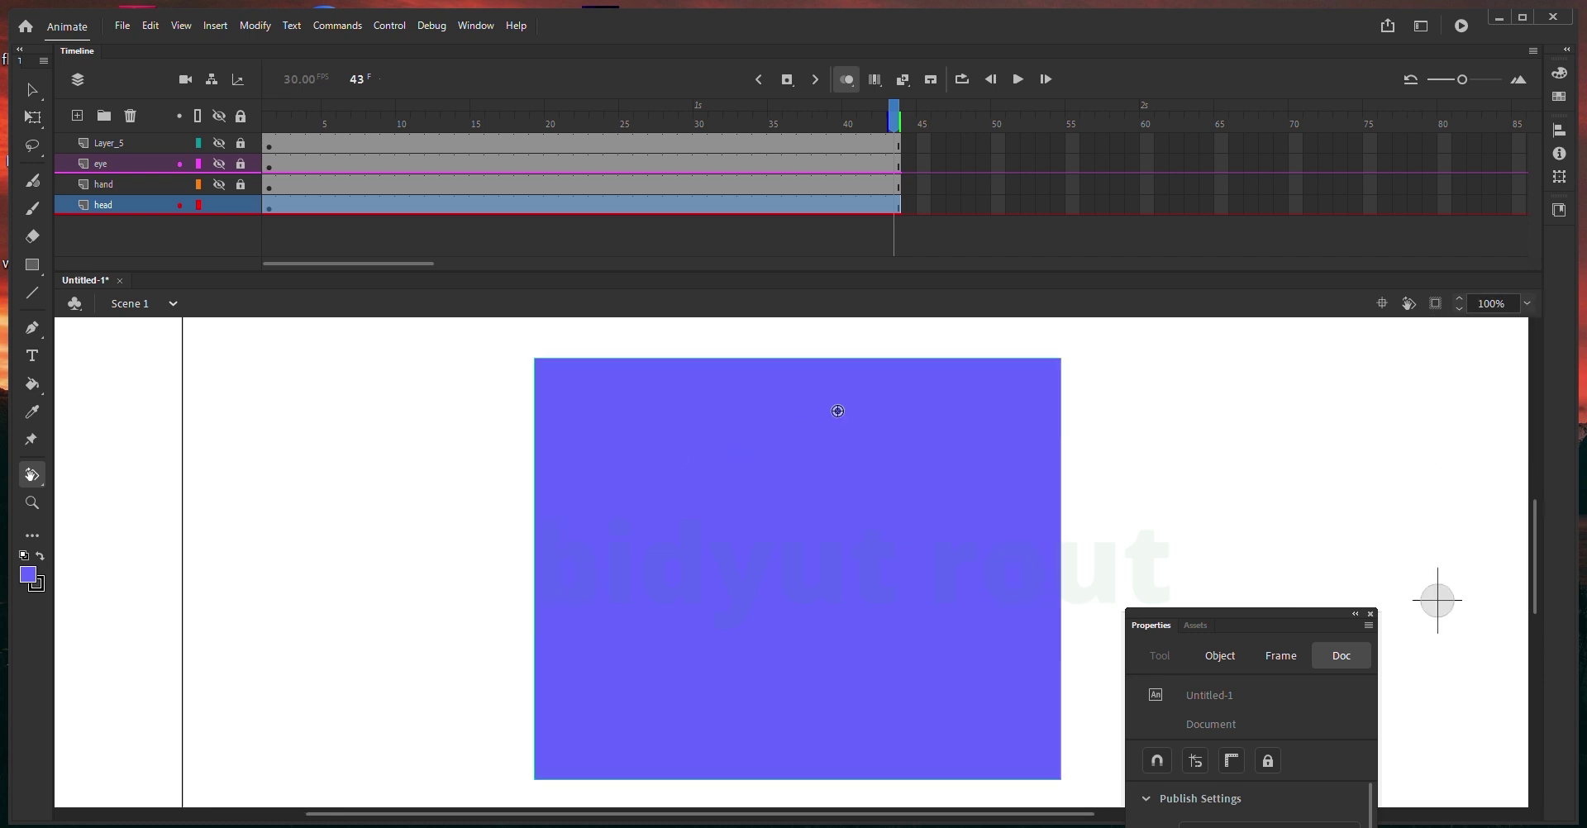
click(1371, 615)
key(v)
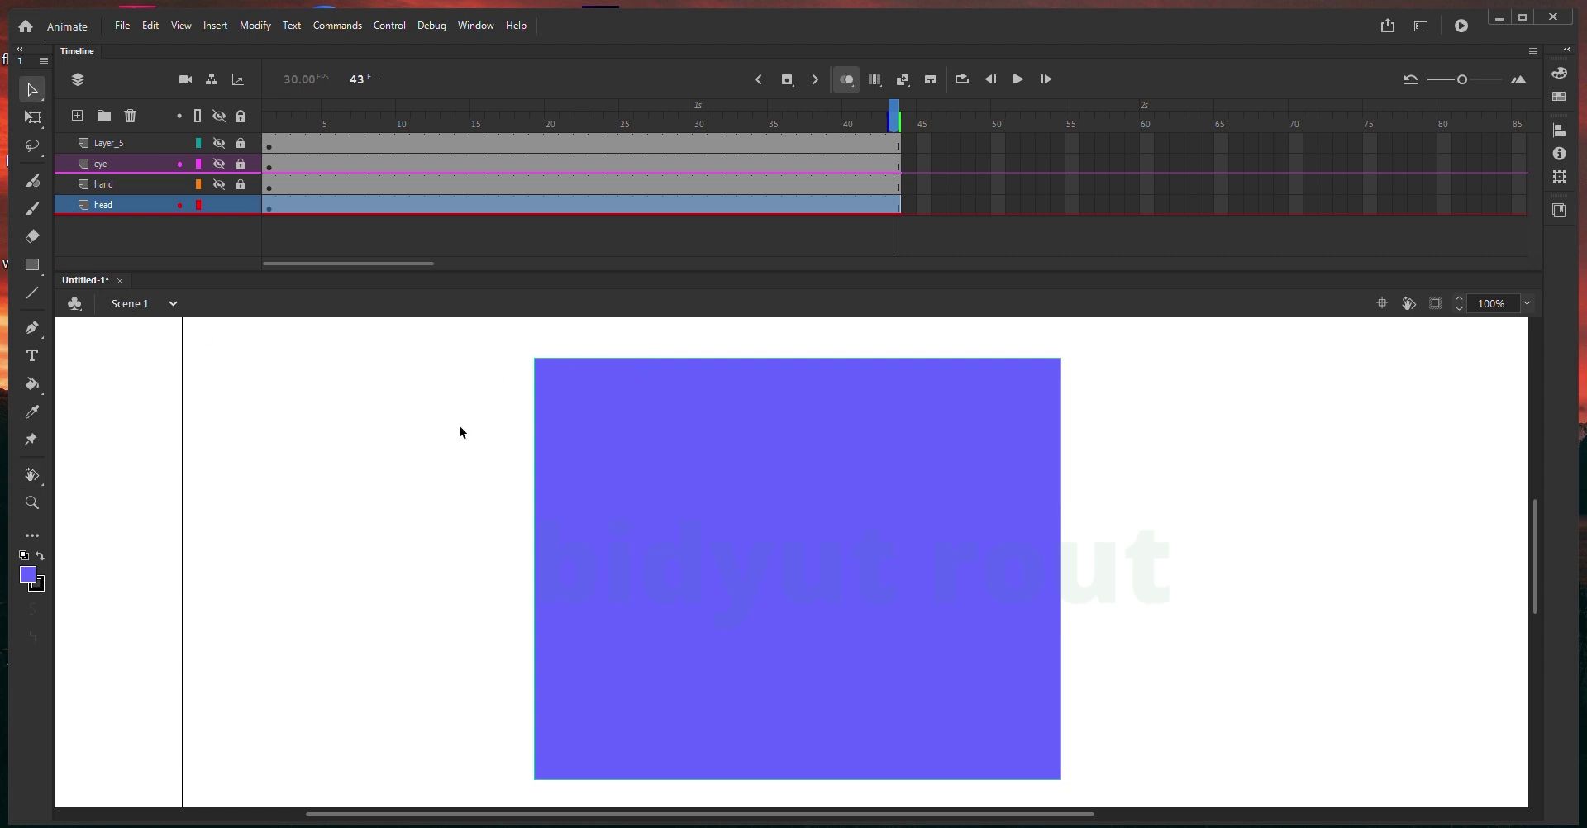
- Insert seven new empty scenes into the document one after another, ending on the eighth scene
click(256, 29)
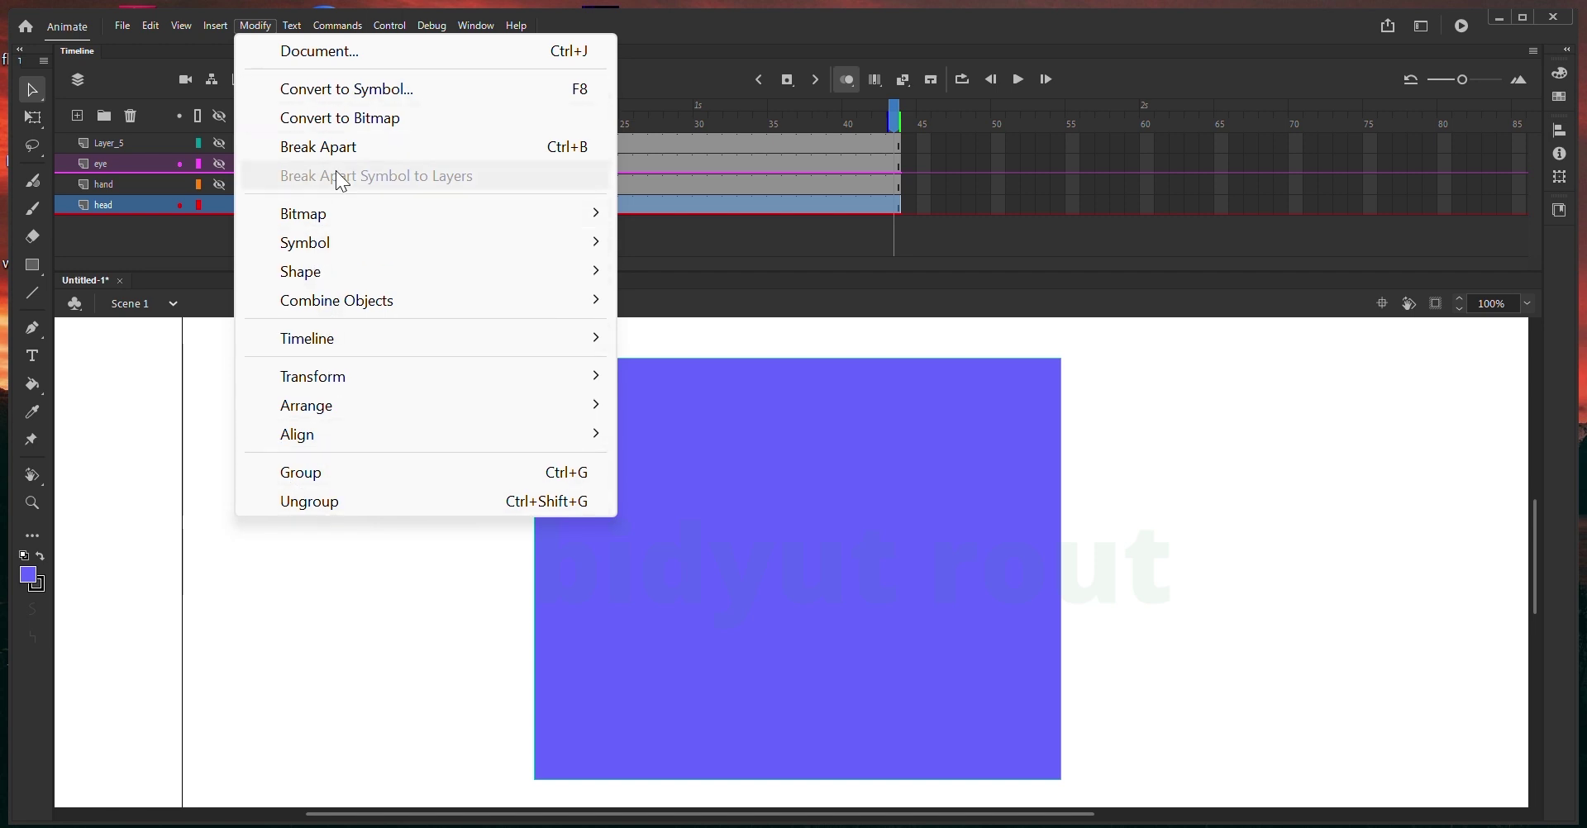
mouse_move(210, 28)
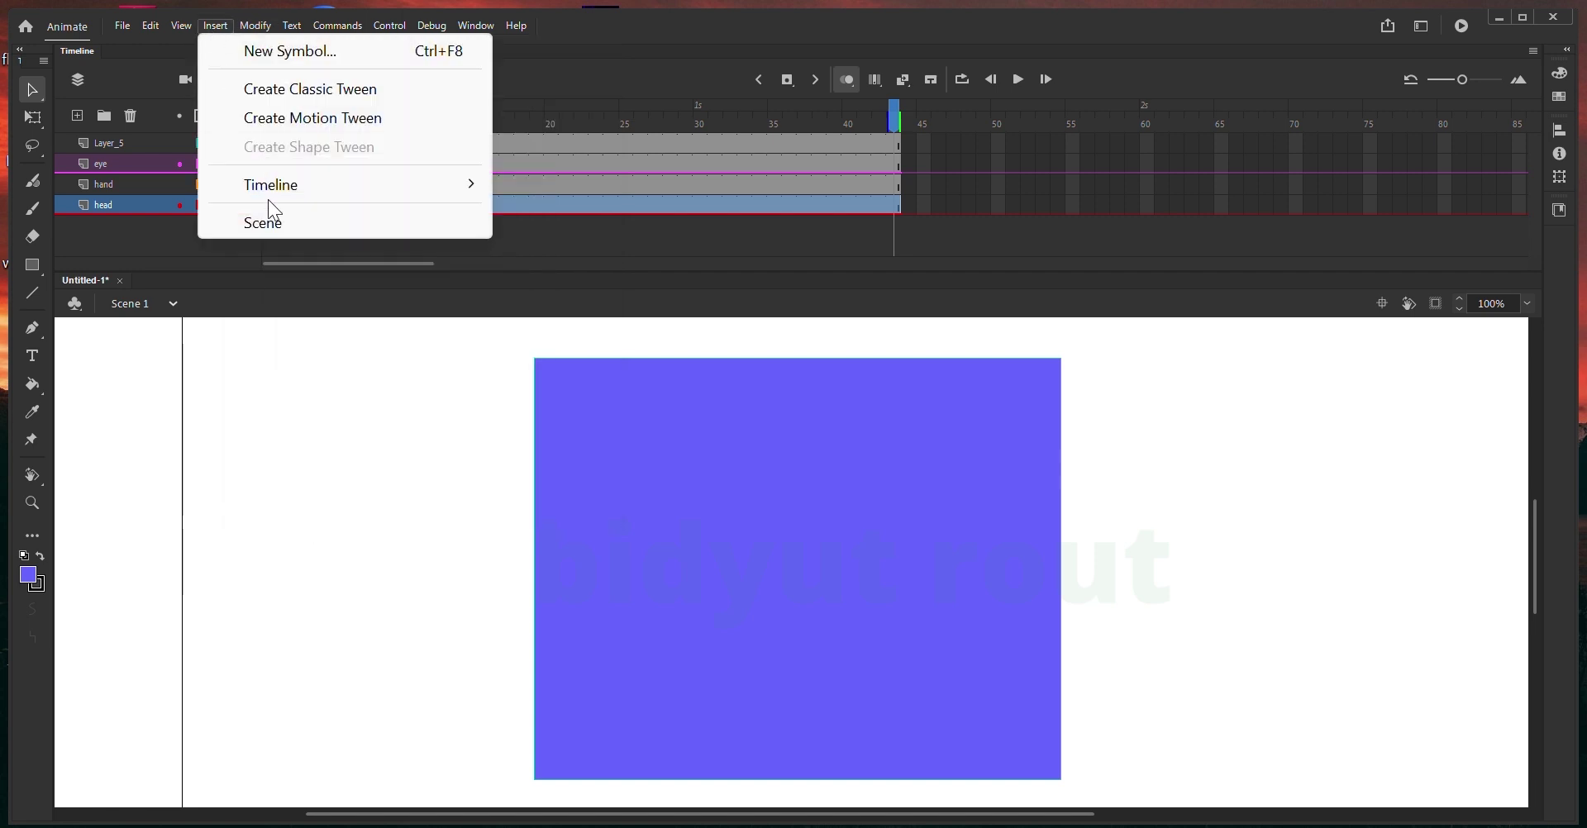
click(281, 222)
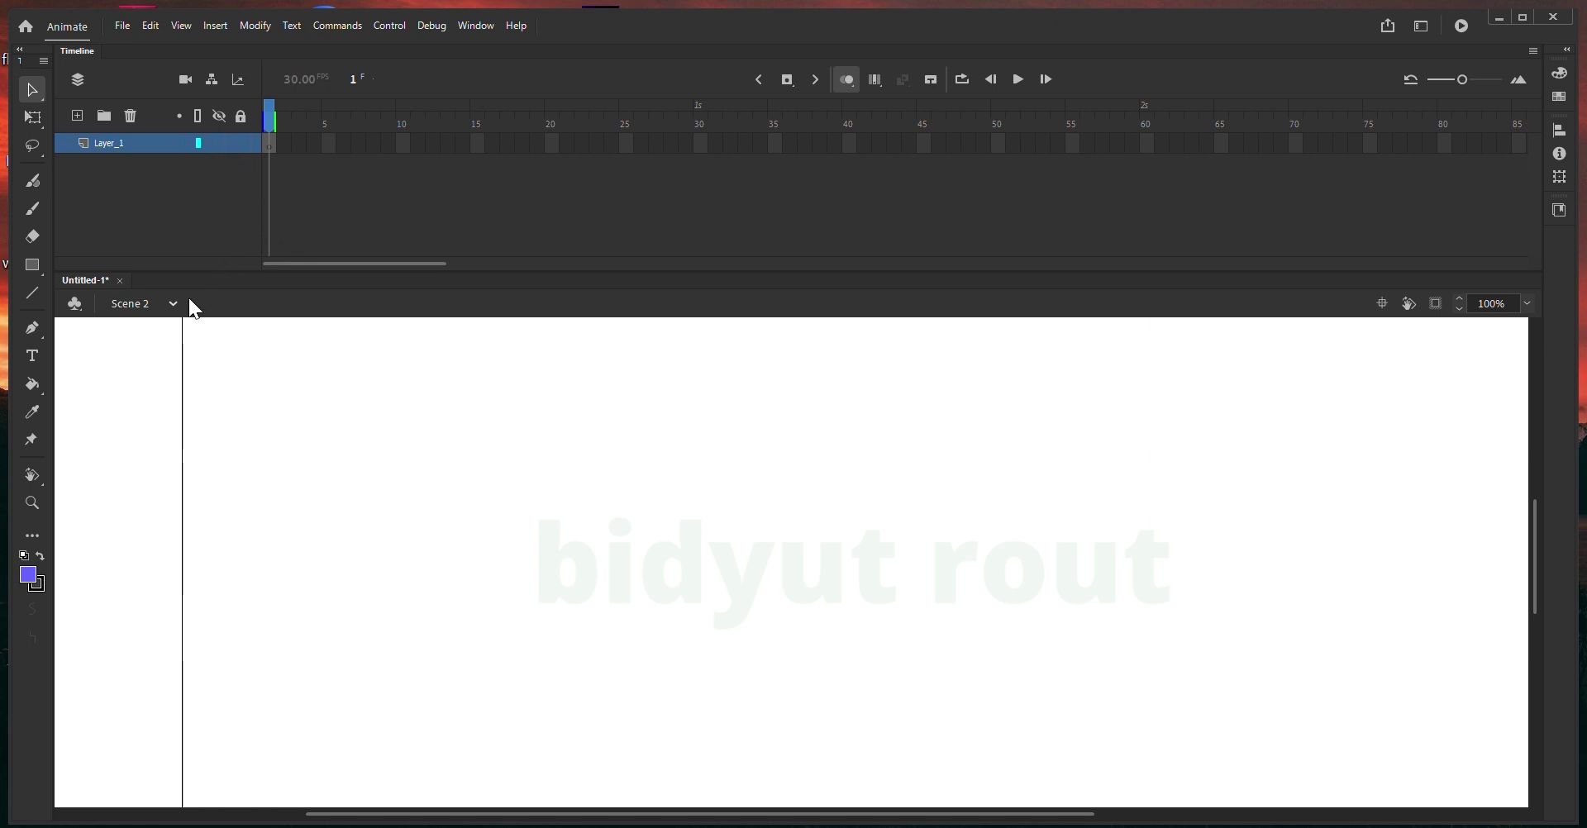
click(182, 24)
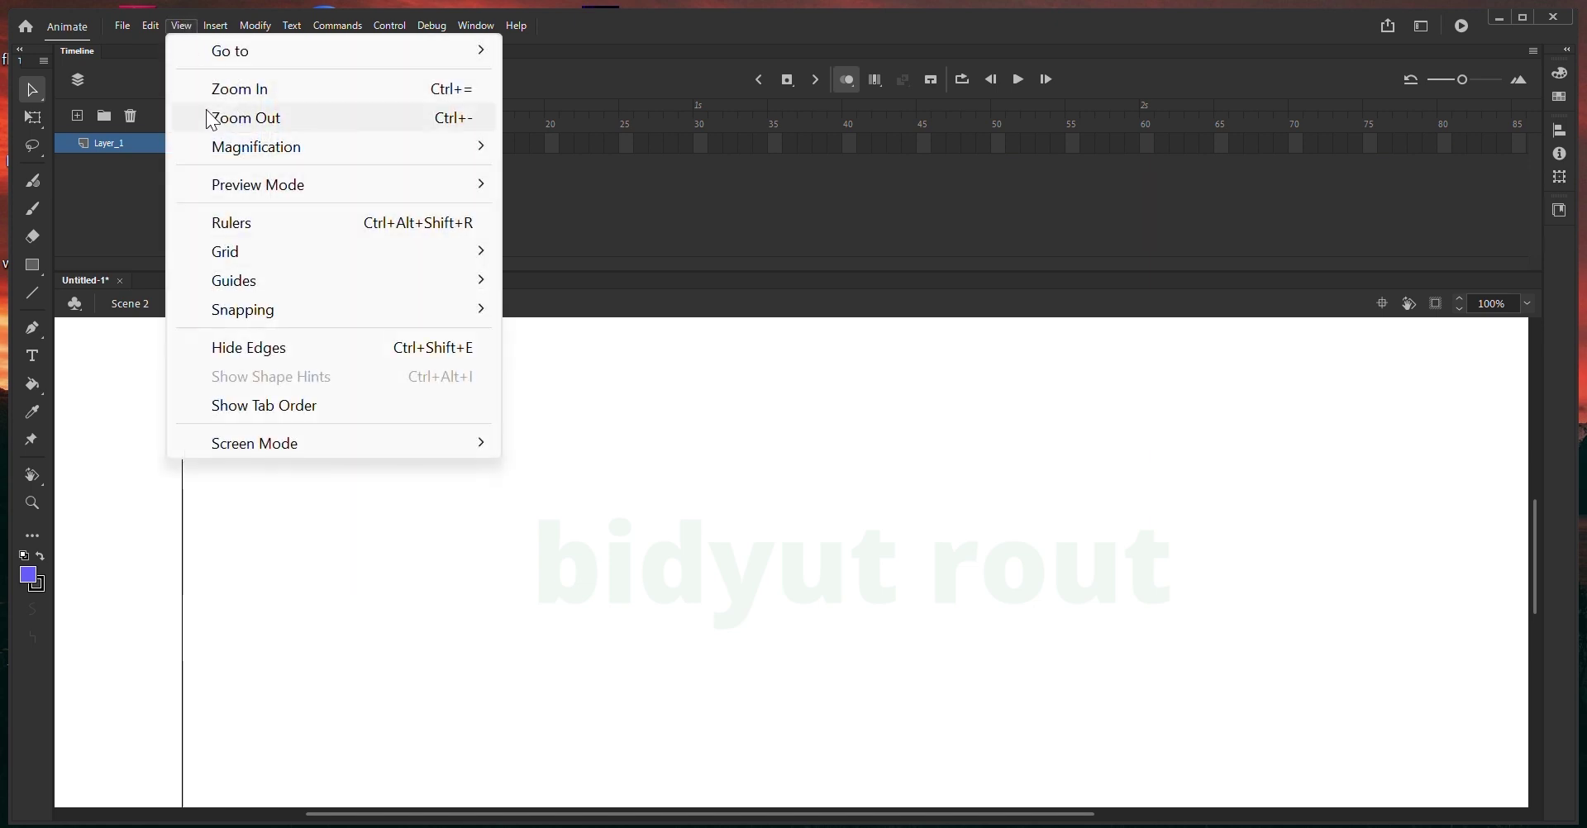
mouse_move(211, 25)
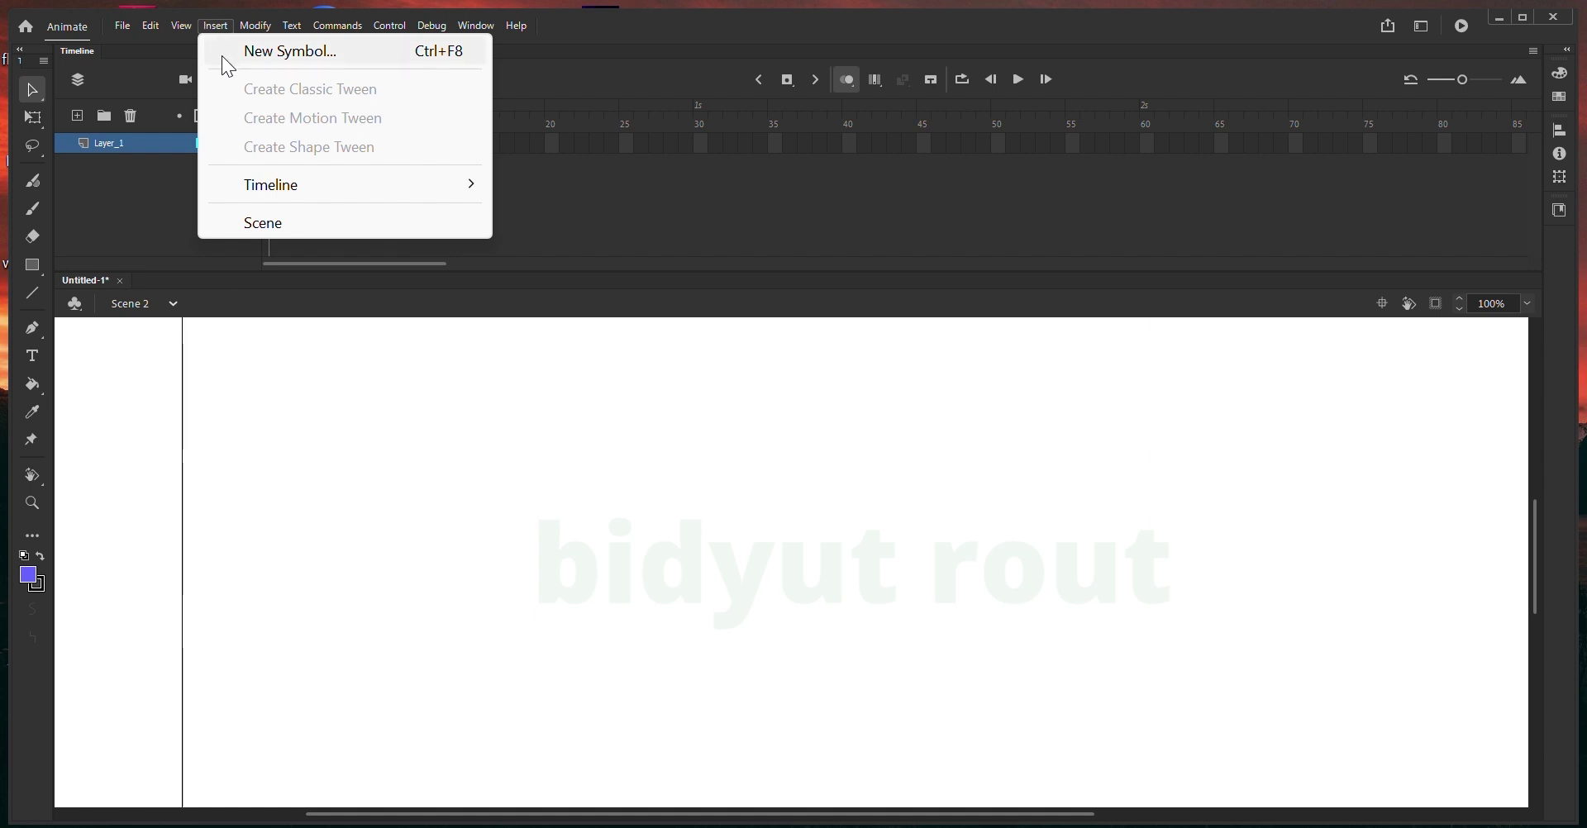
click(273, 221)
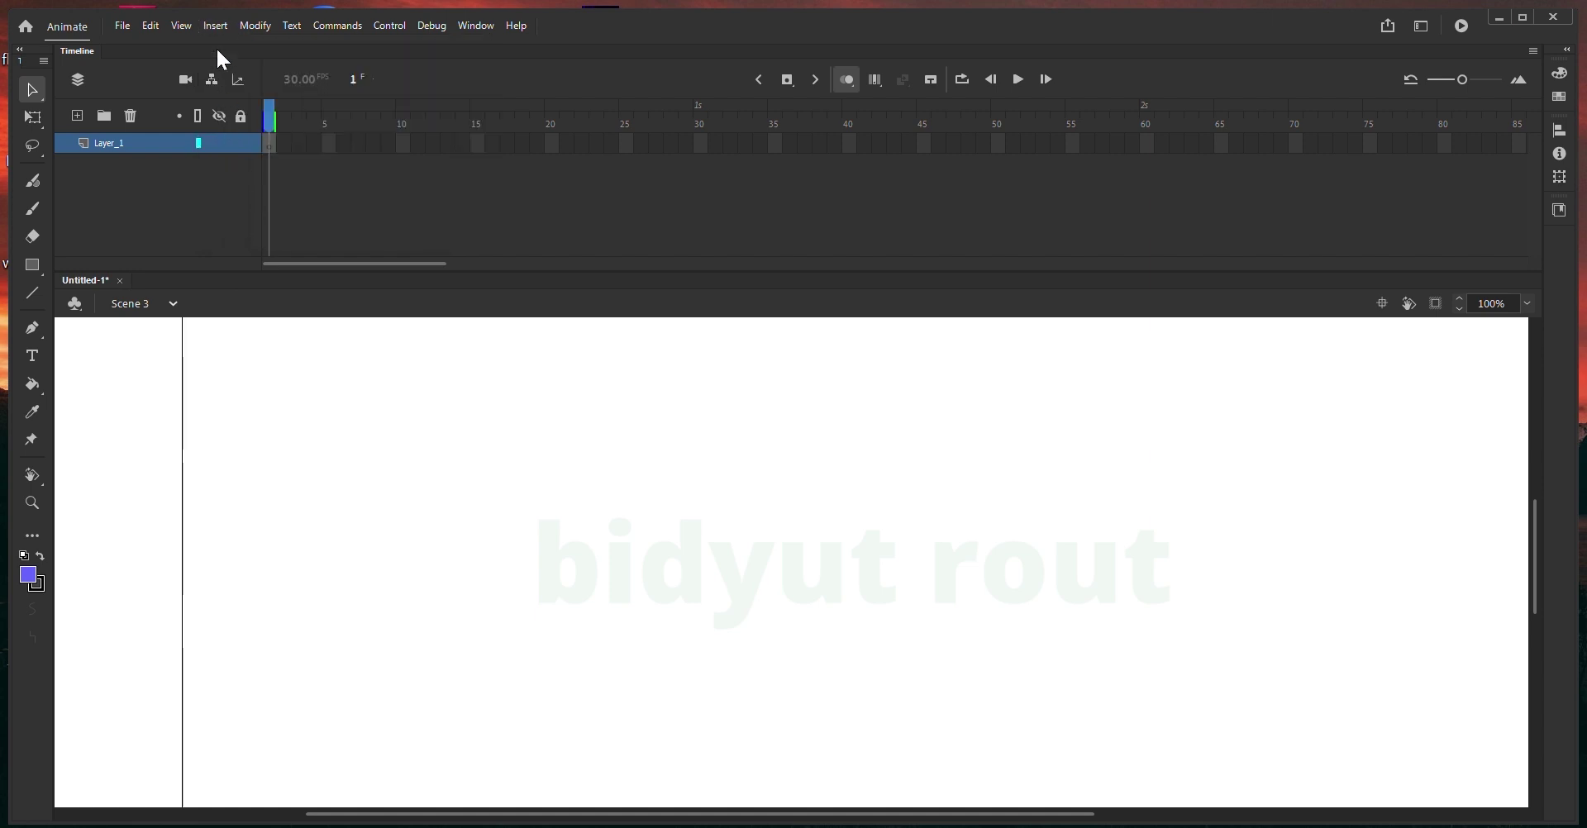
click(215, 25)
click(273, 211)
click(215, 25)
click(277, 220)
click(215, 26)
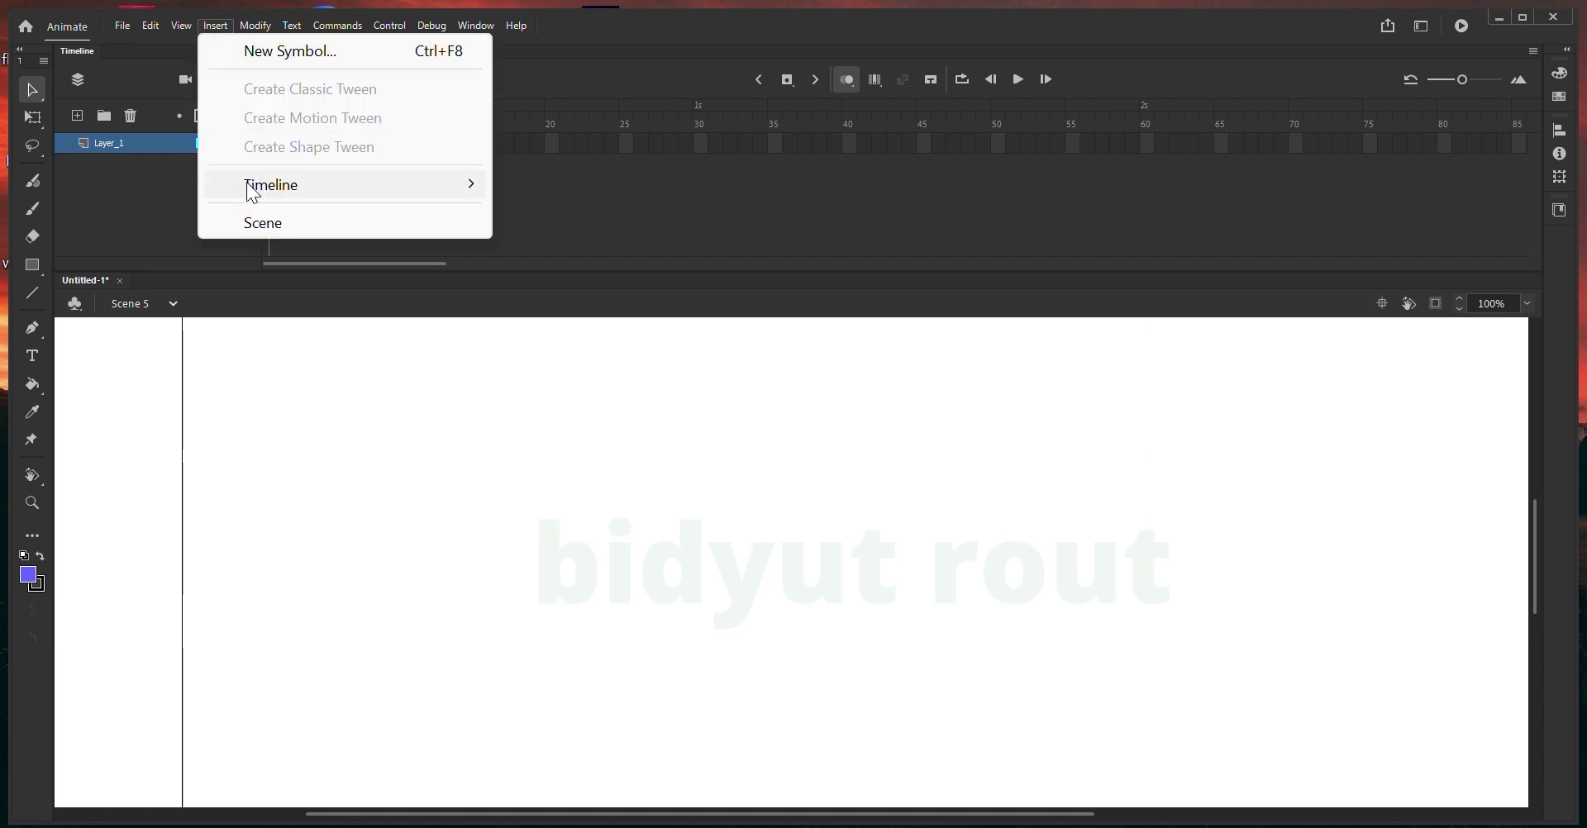
click(271, 228)
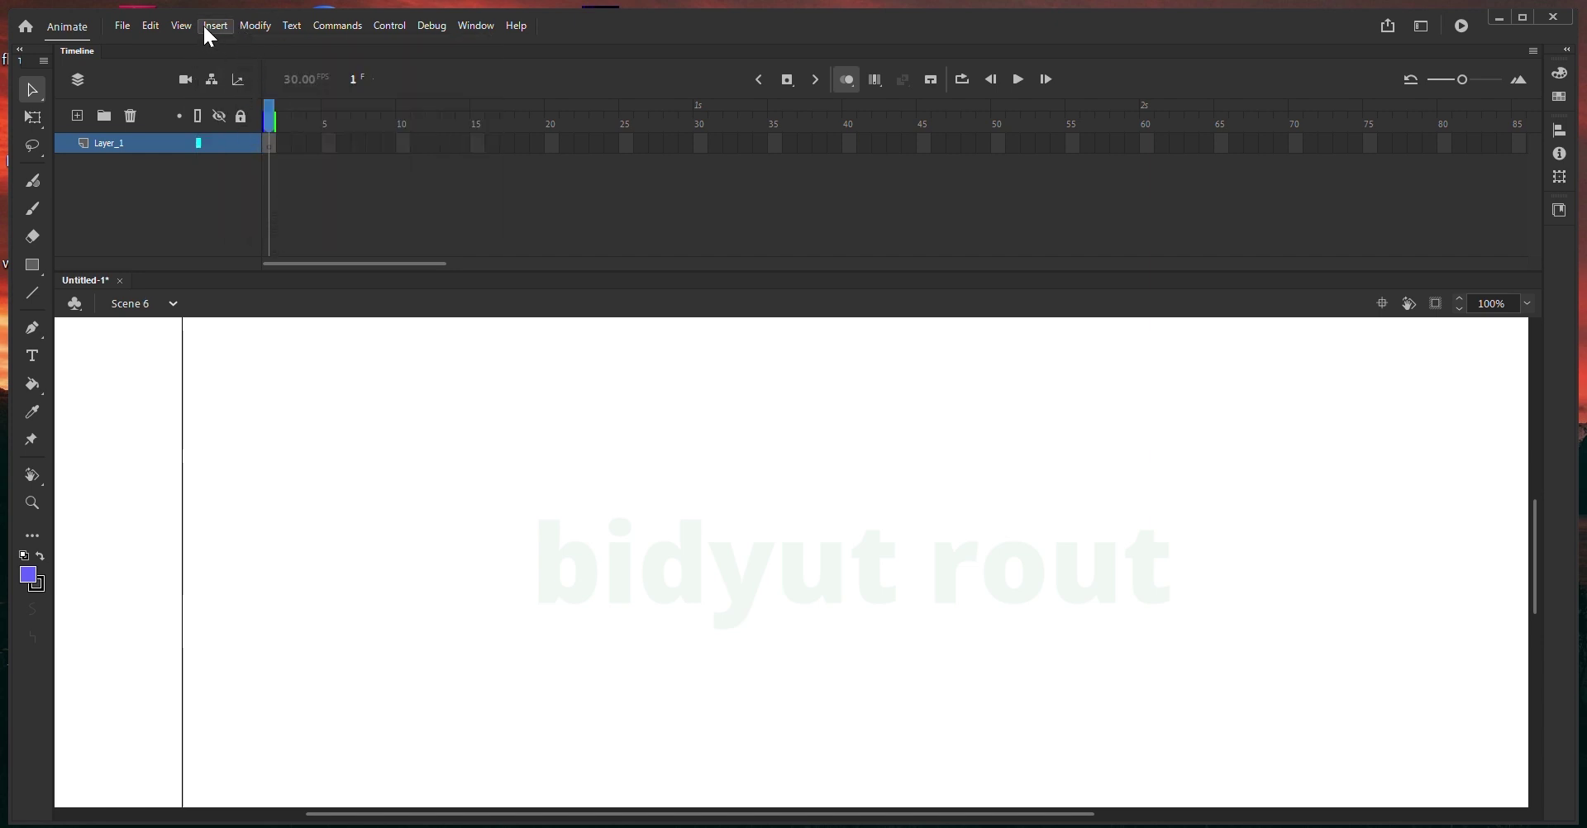
click(206, 29)
click(267, 228)
click(219, 26)
click(281, 233)
- Review the document's list of scenes without switching to another scene
click(172, 306)
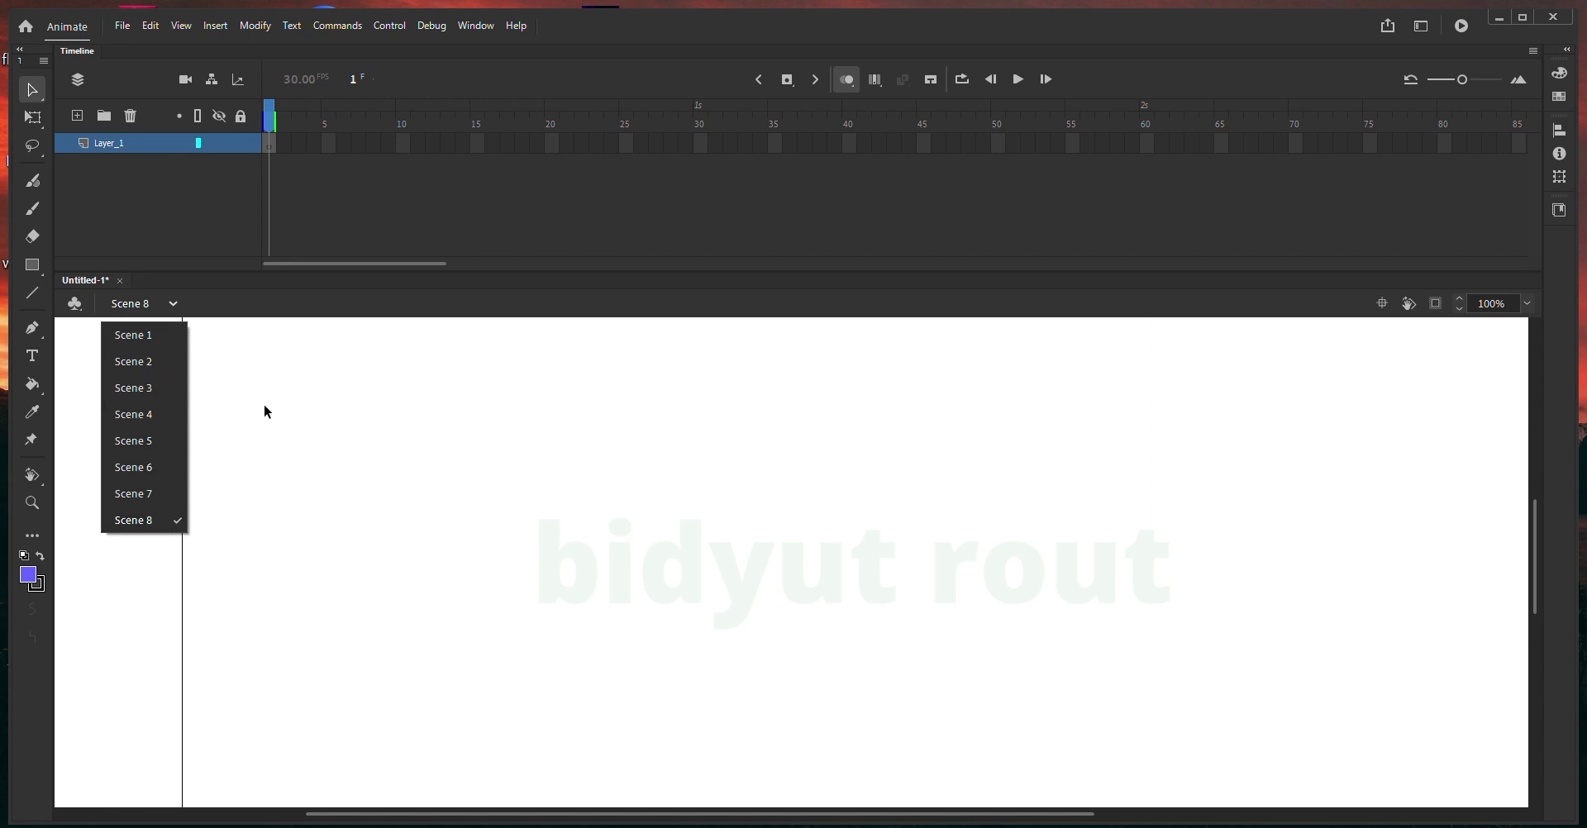
click(266, 454)
click(173, 305)
click(145, 311)
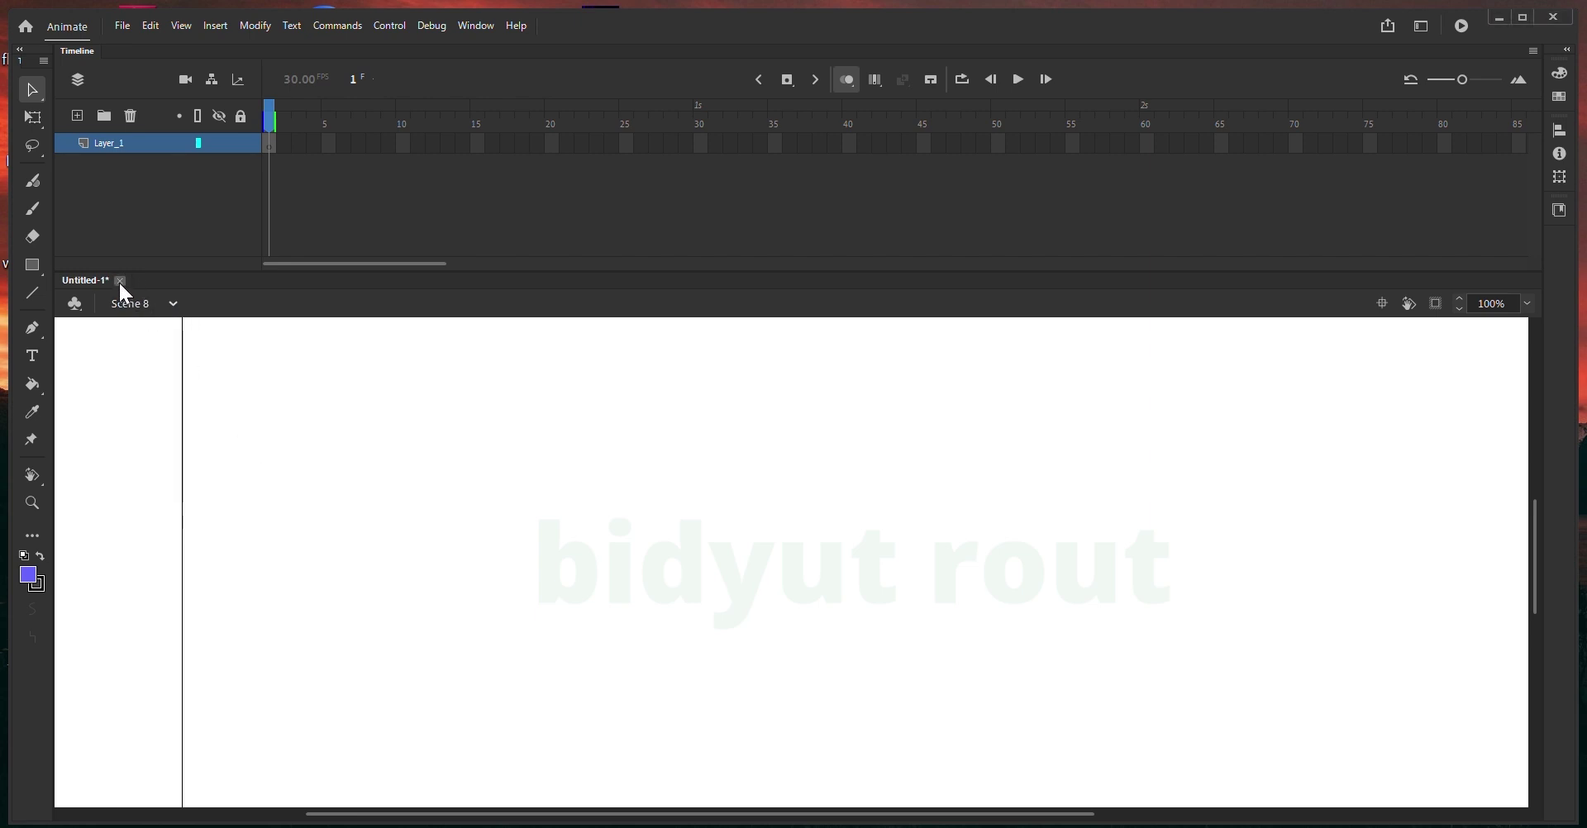
- Close the Untitled-1 document without saving its changes, after cancelling the first attempt to close it
click(120, 281)
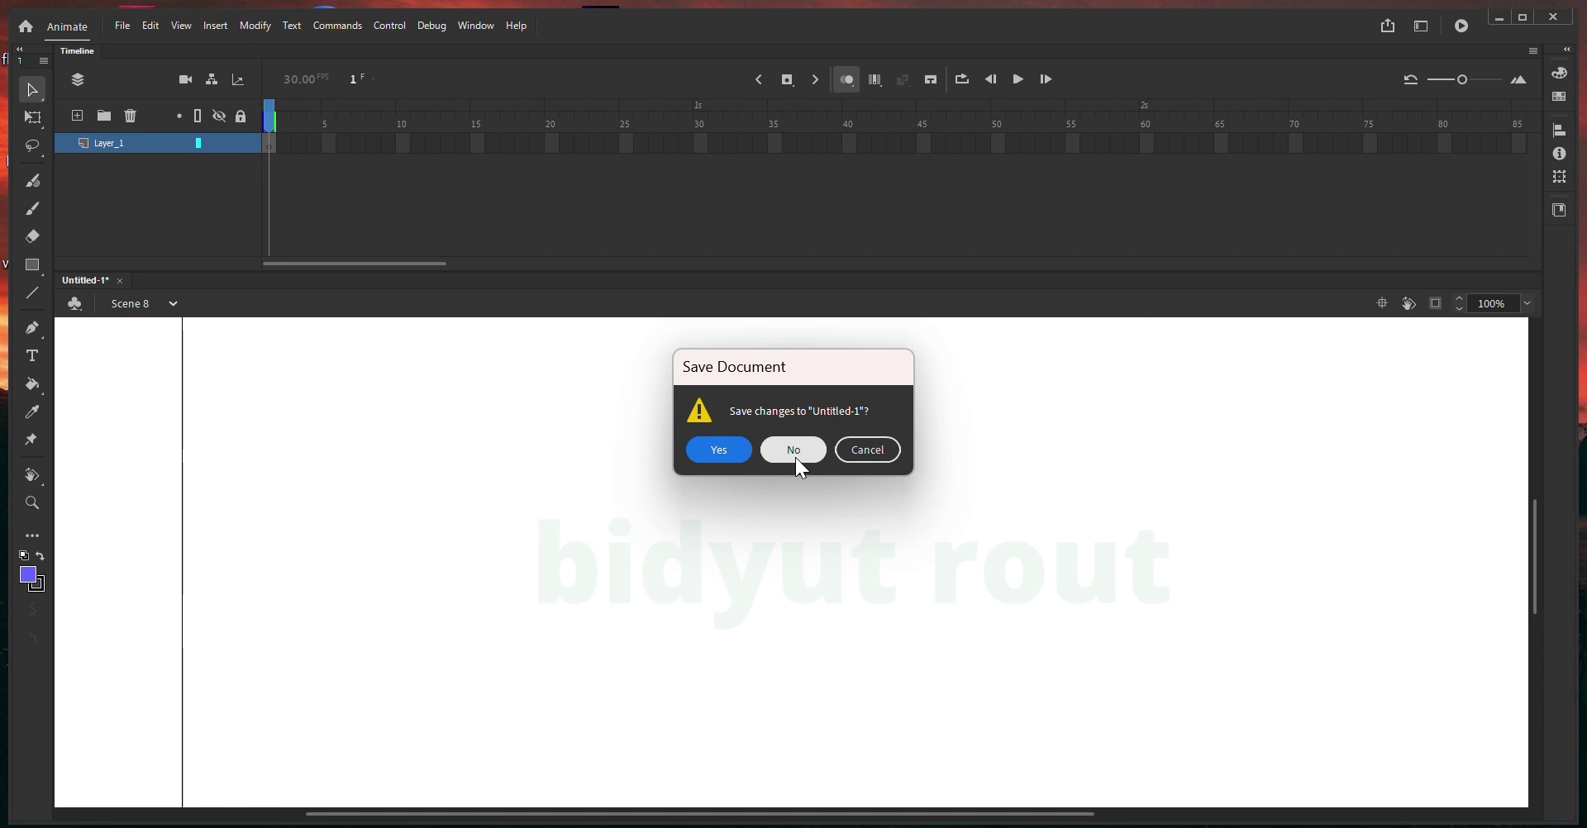
click(878, 446)
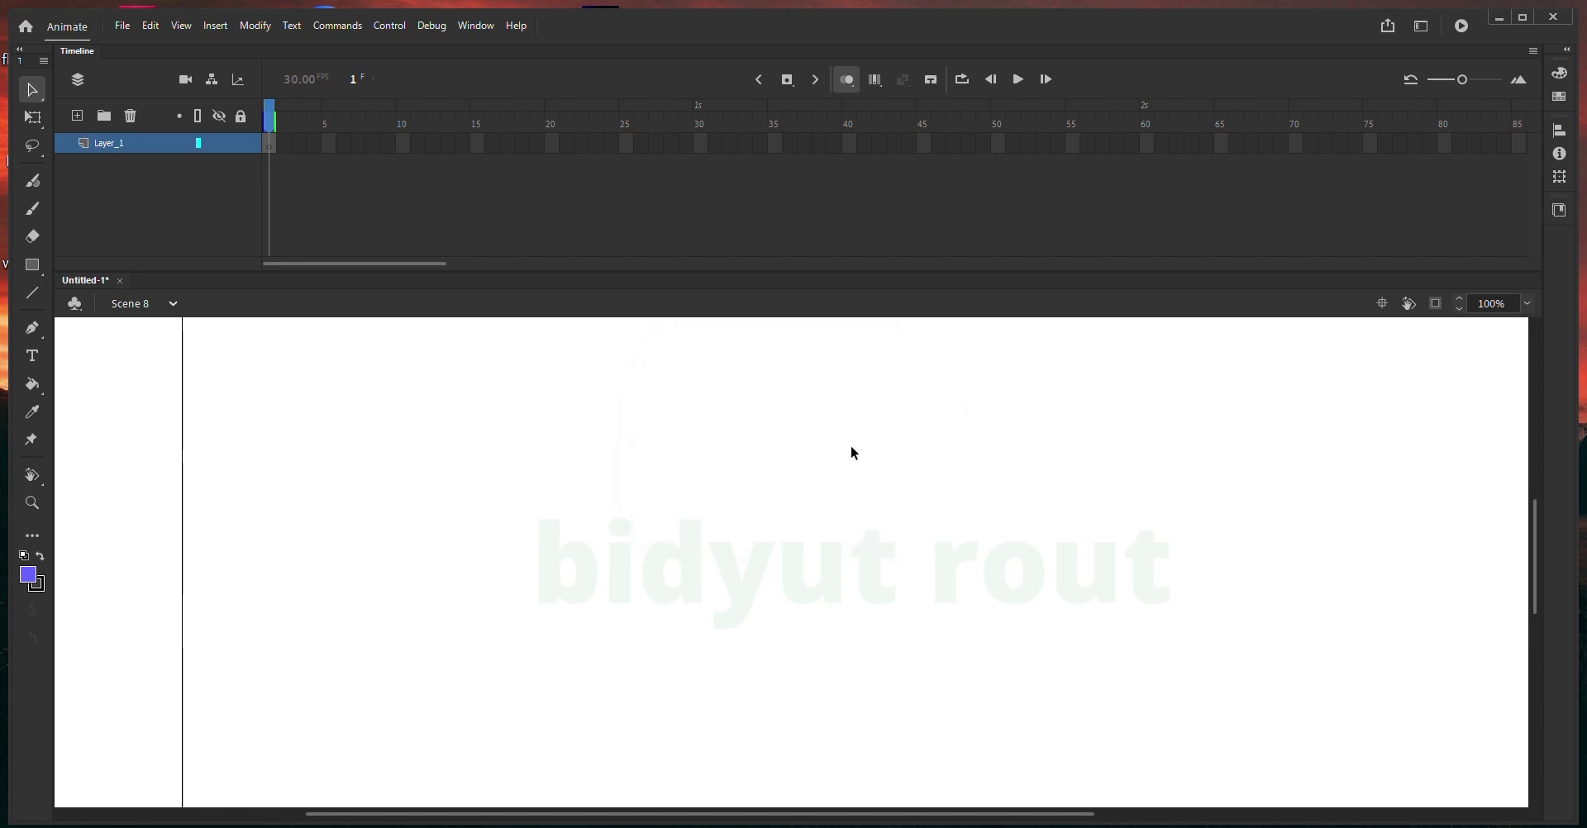
click(120, 281)
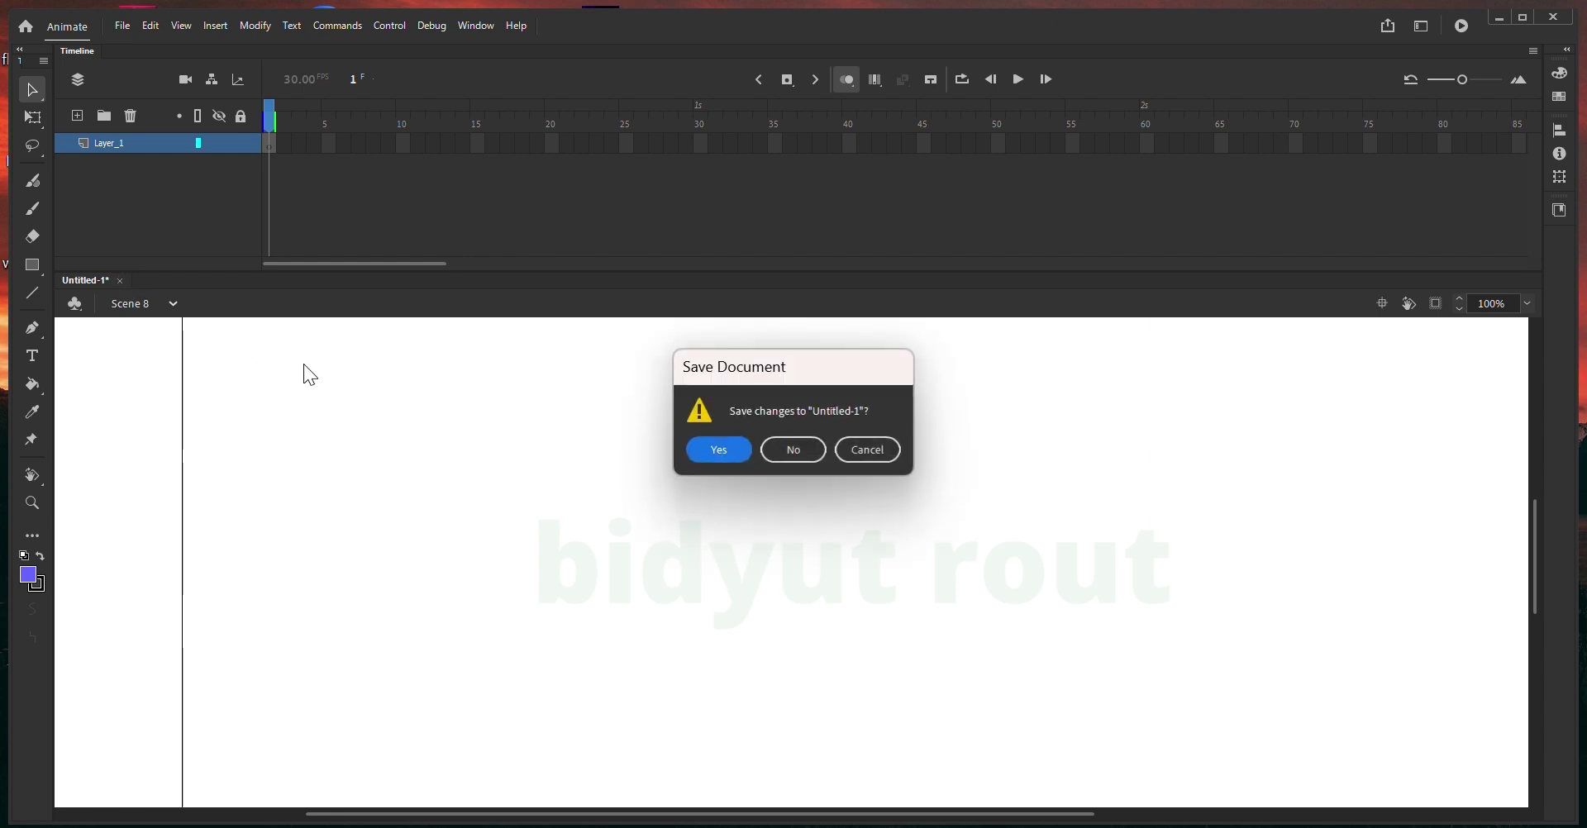
click(796, 451)
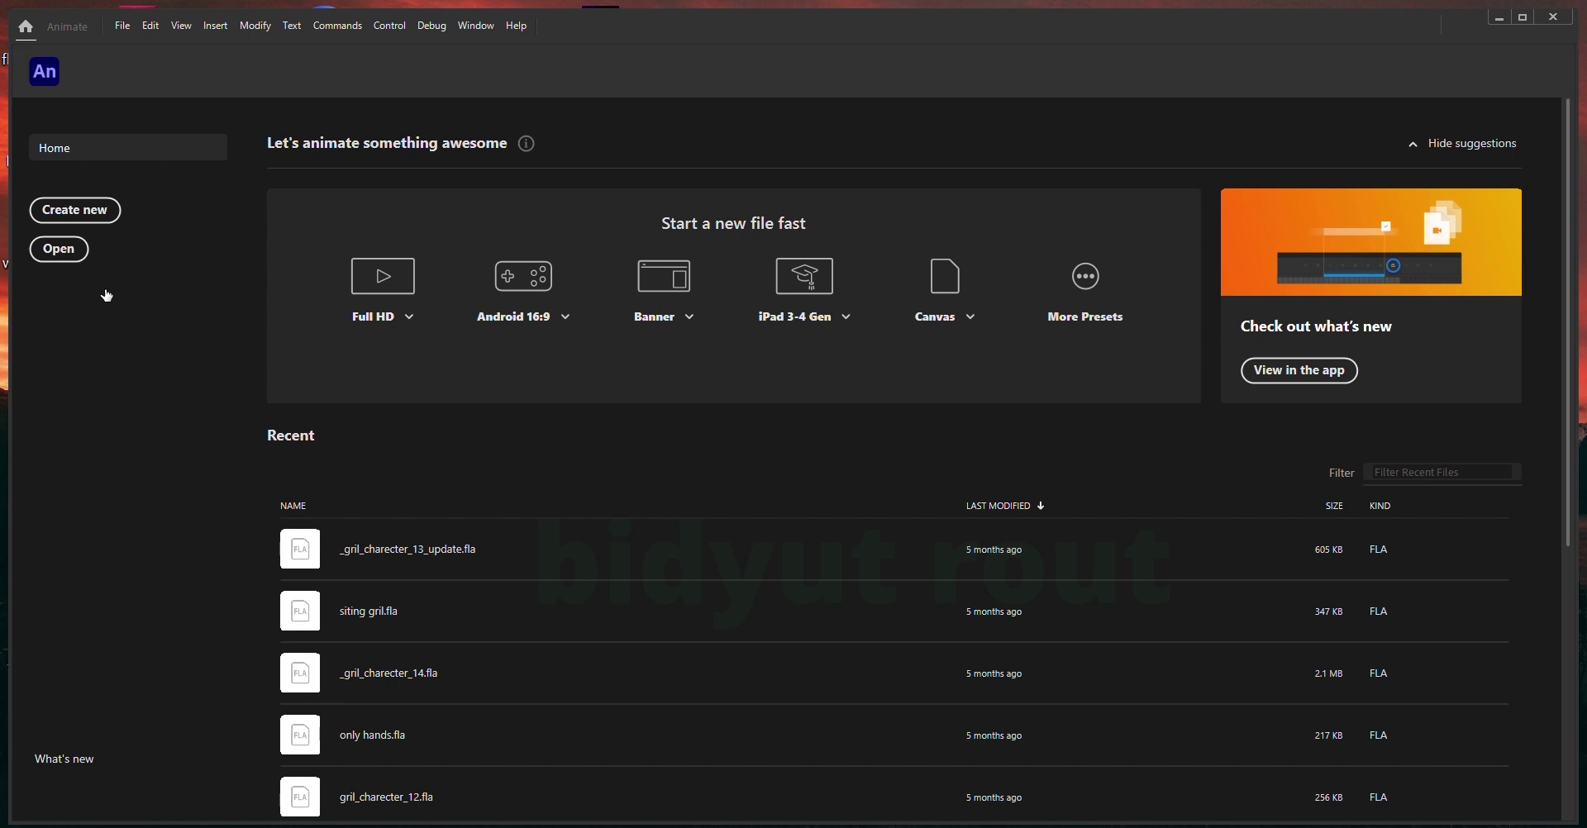
- Create a new Full HD document and show its whole stage at 50% magnification
click(390, 287)
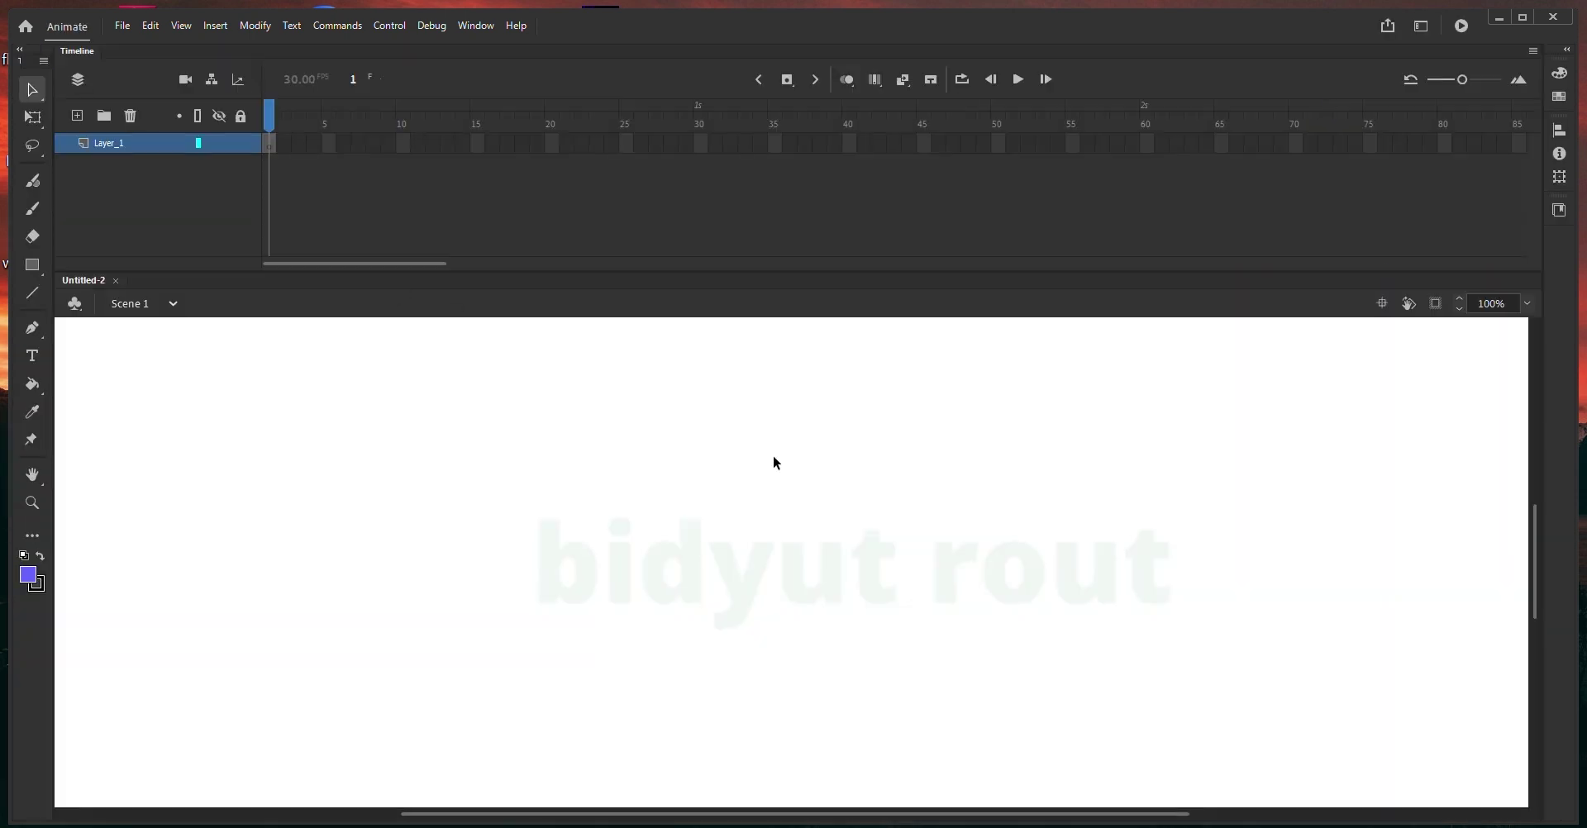
key(z)
alt+click(705, 465)
drag(752, 518, 756, 458)
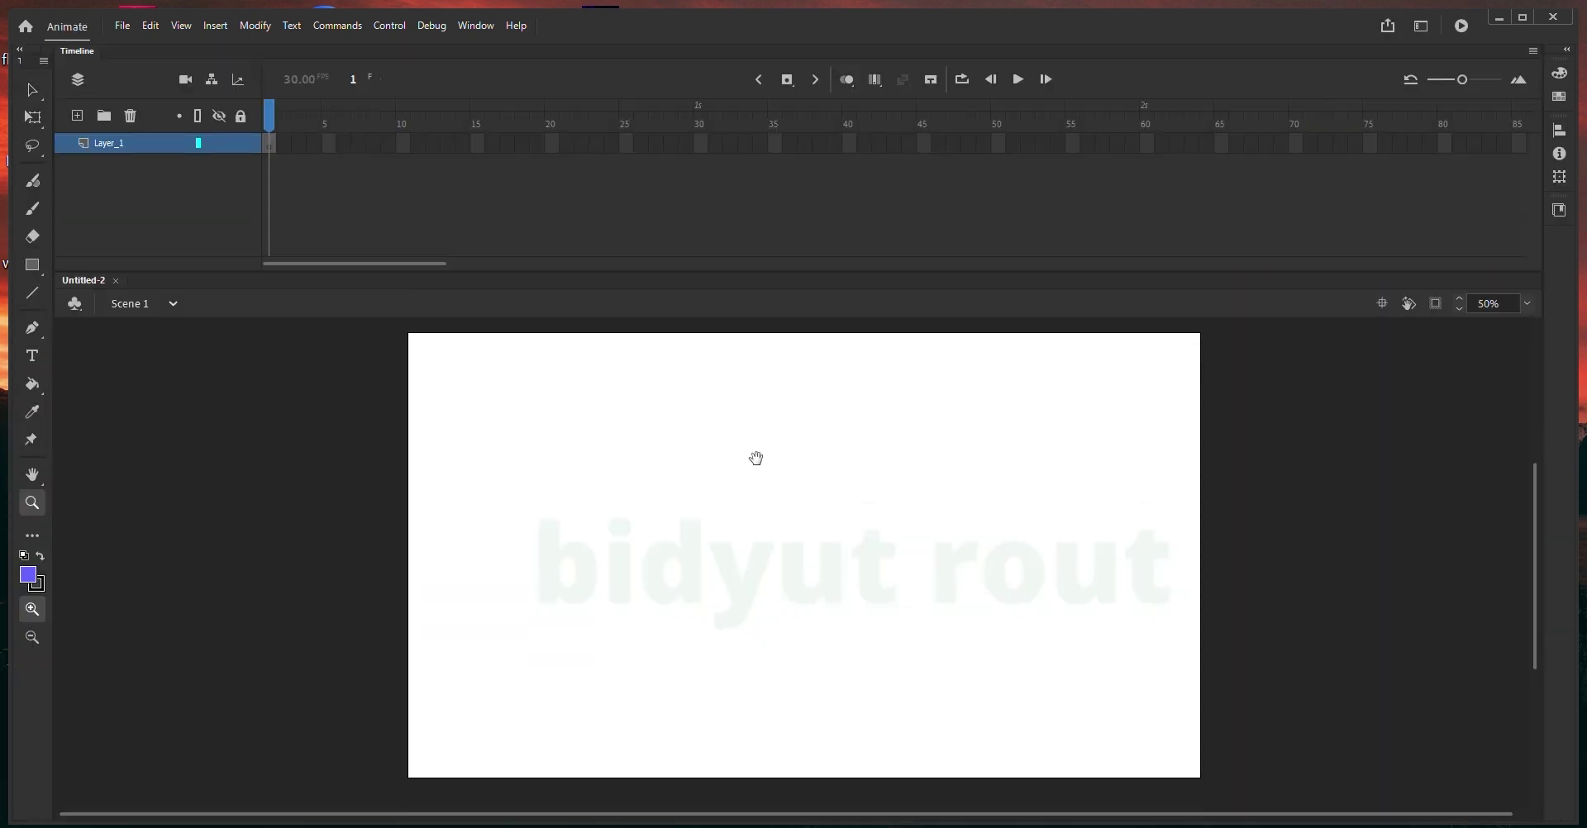
- In the document settings, toggle the lock linking width and height and apply the stage color to the pasteboard
key(ctrl+F3)
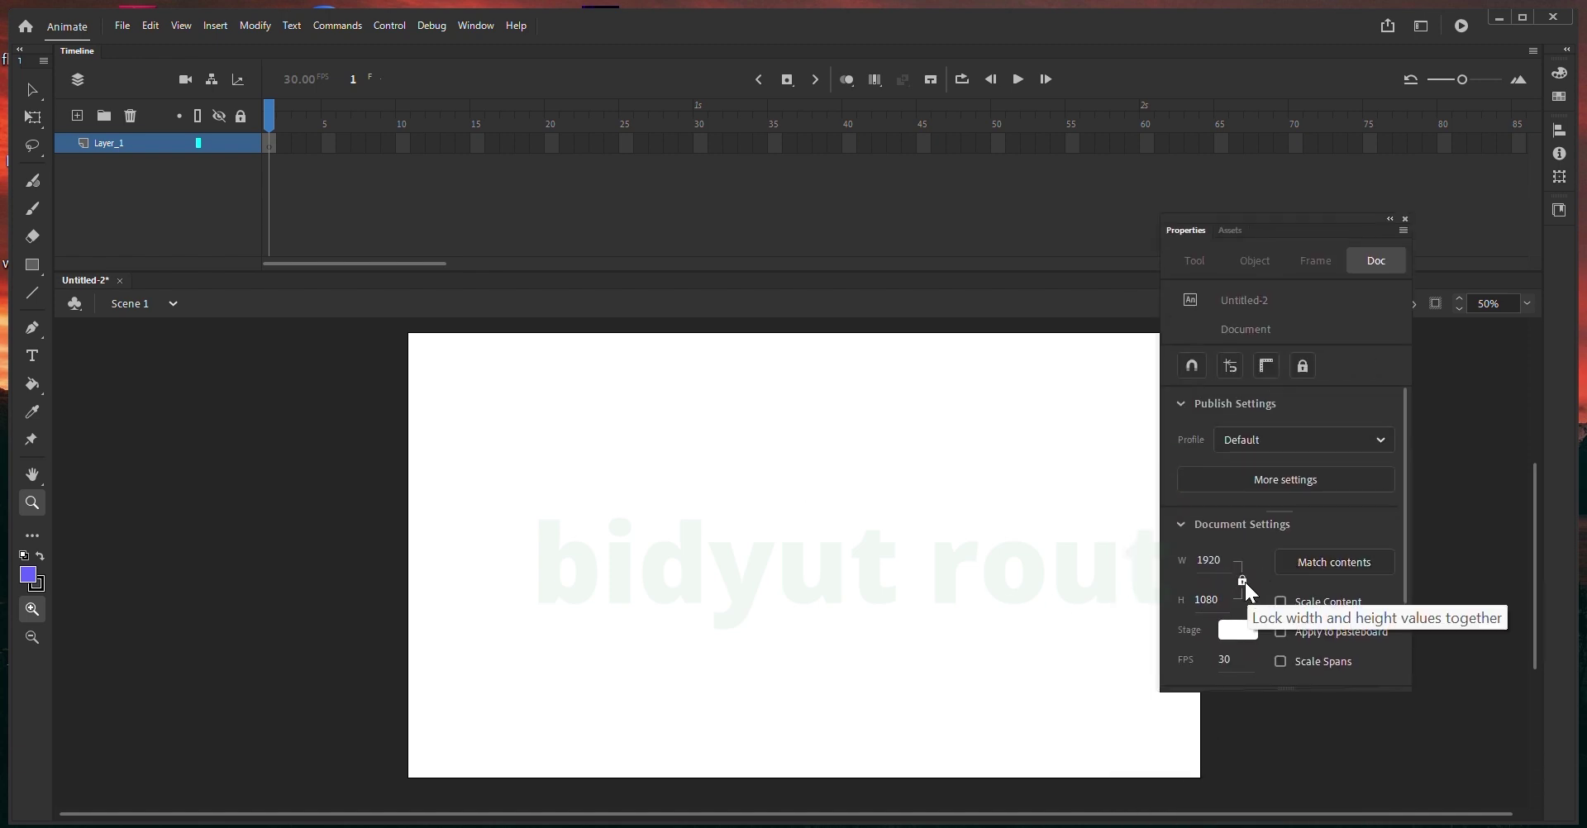
click(1244, 581)
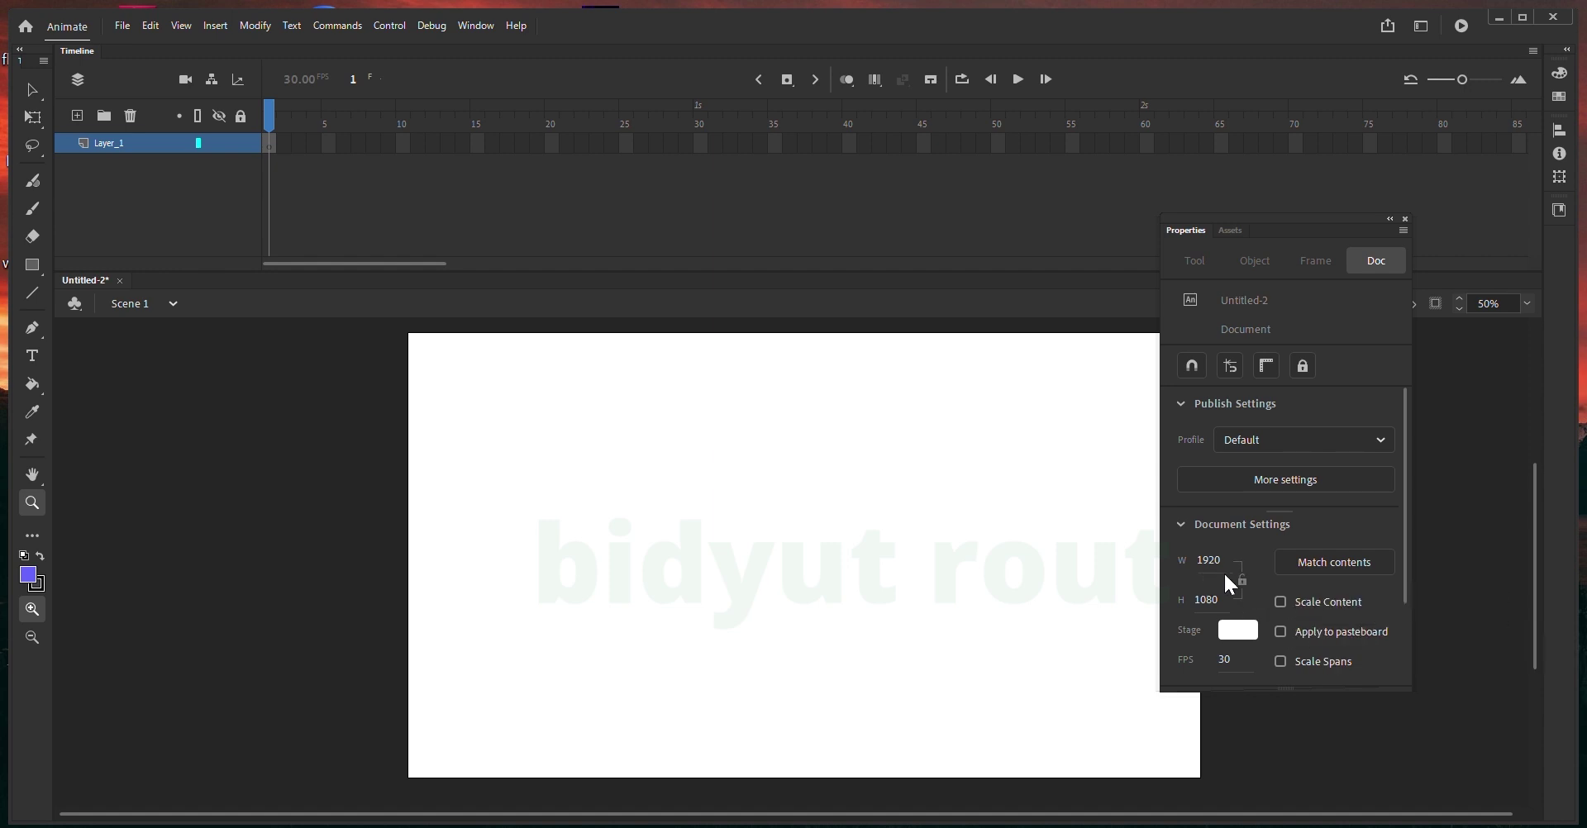
click(1351, 628)
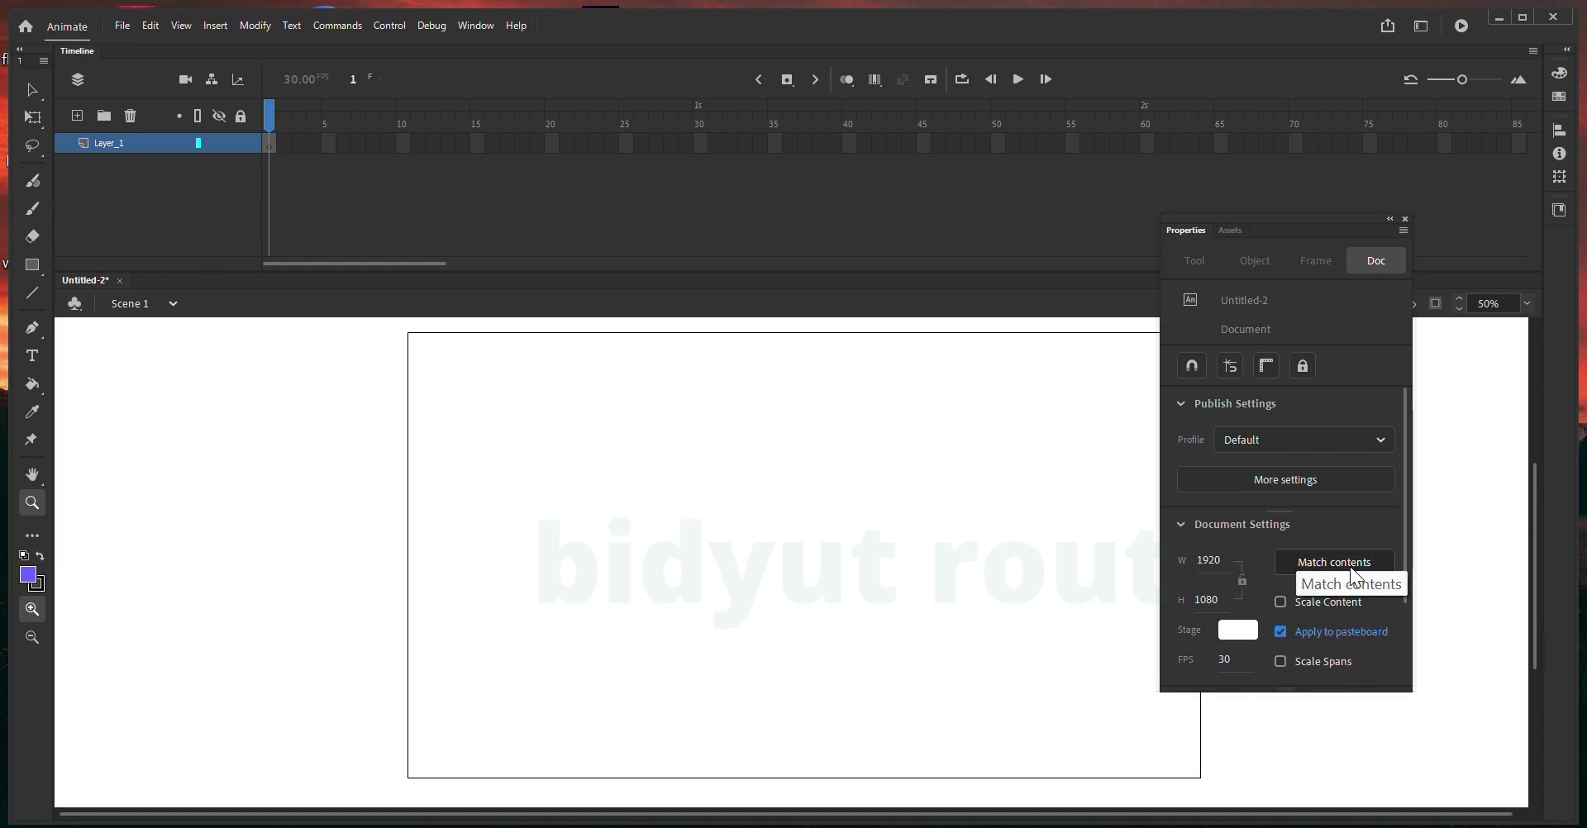
scroll(1363, 456, down, 2)
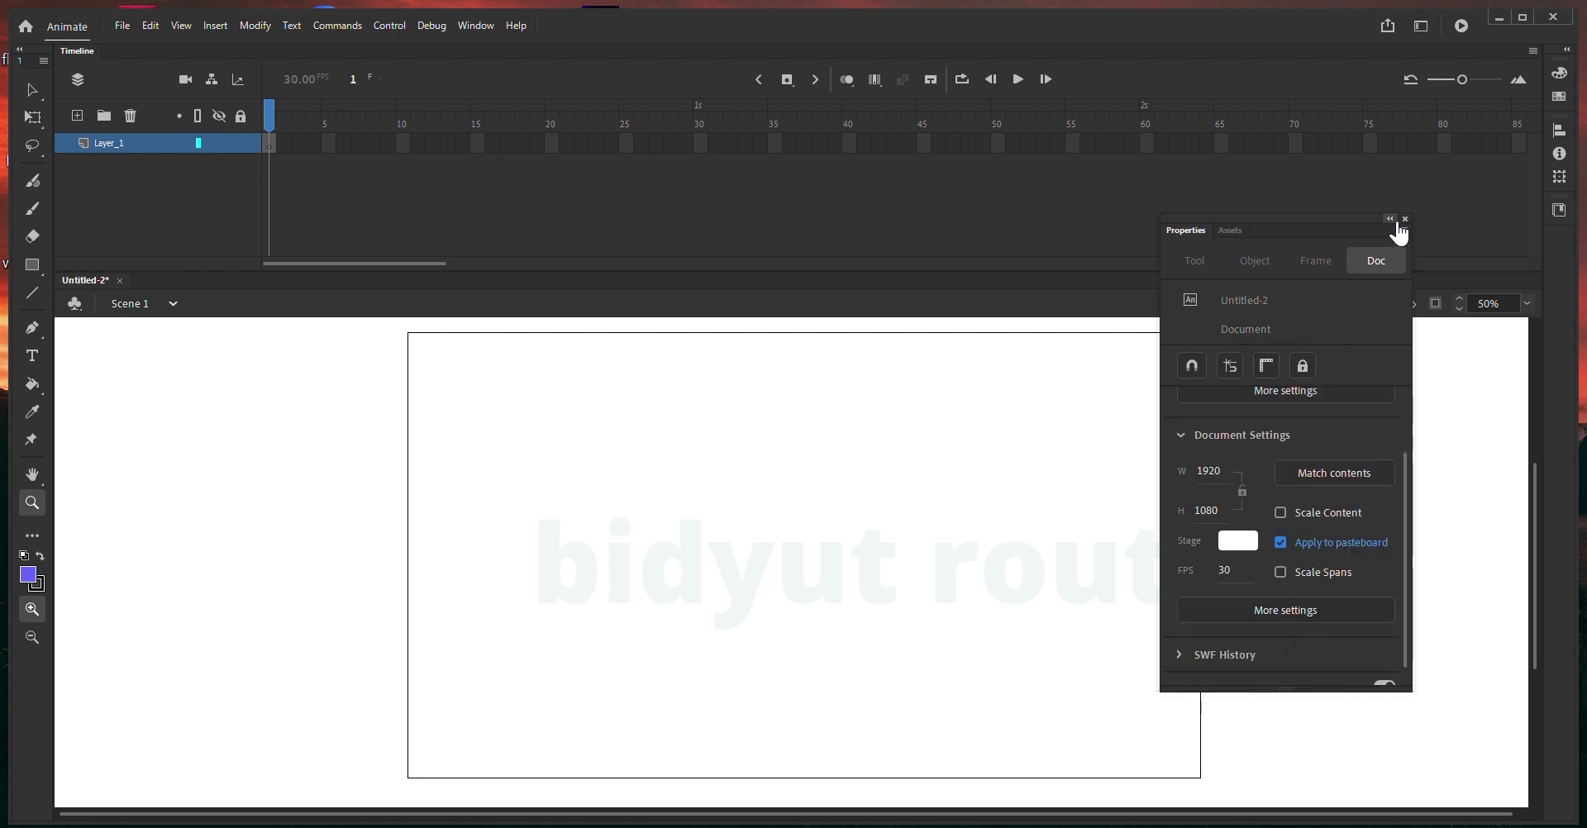
click(1405, 219)
- Toggle the timeline's display off and on repeatedly with the stage at 100%, ending with the timeline hidden
click(1359, 476)
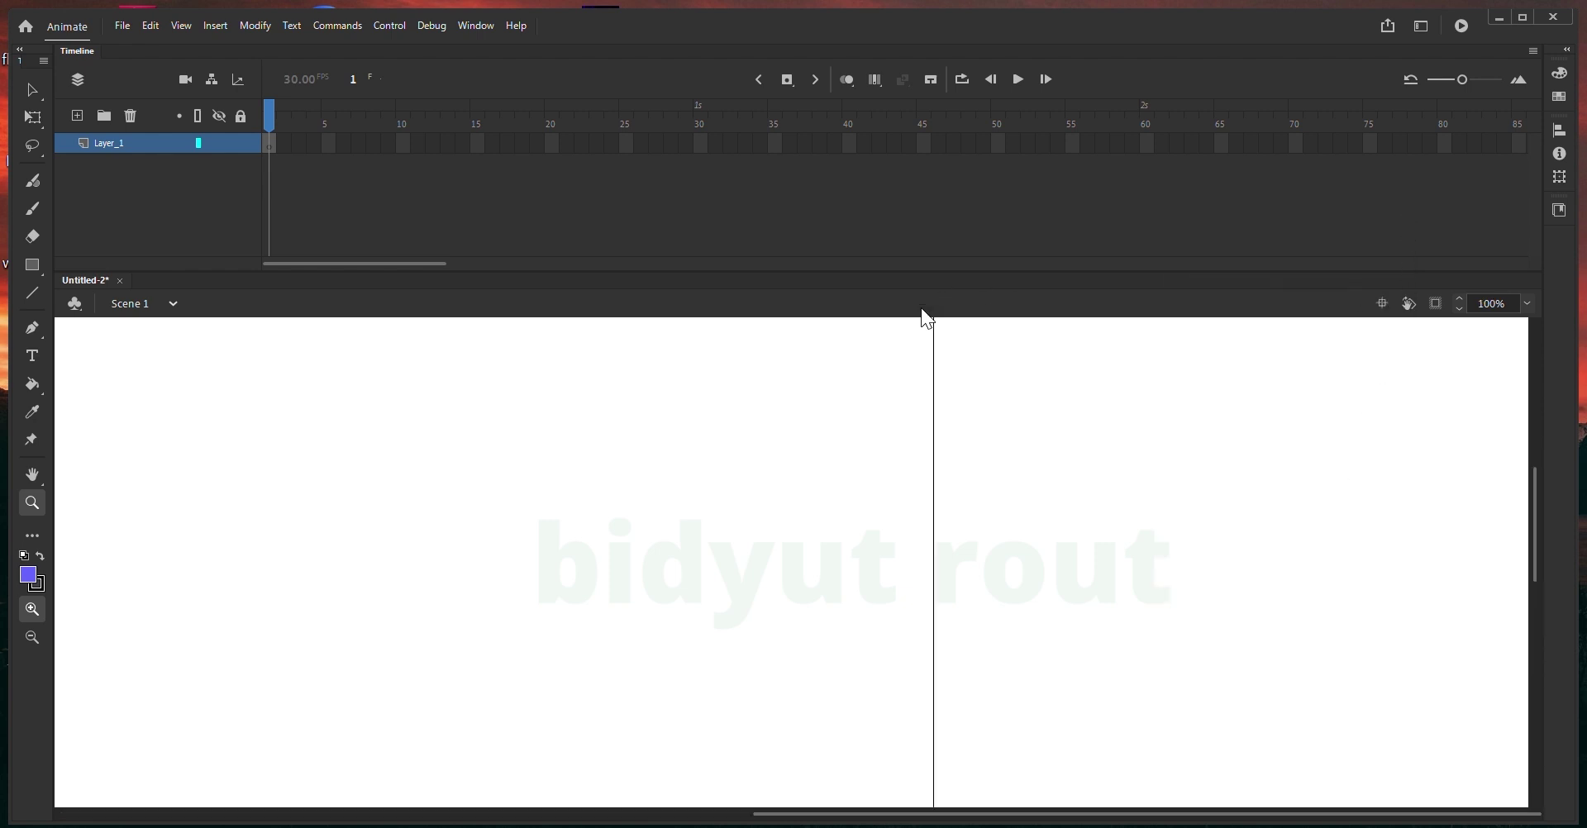
drag(723, 502, 1126, 431)
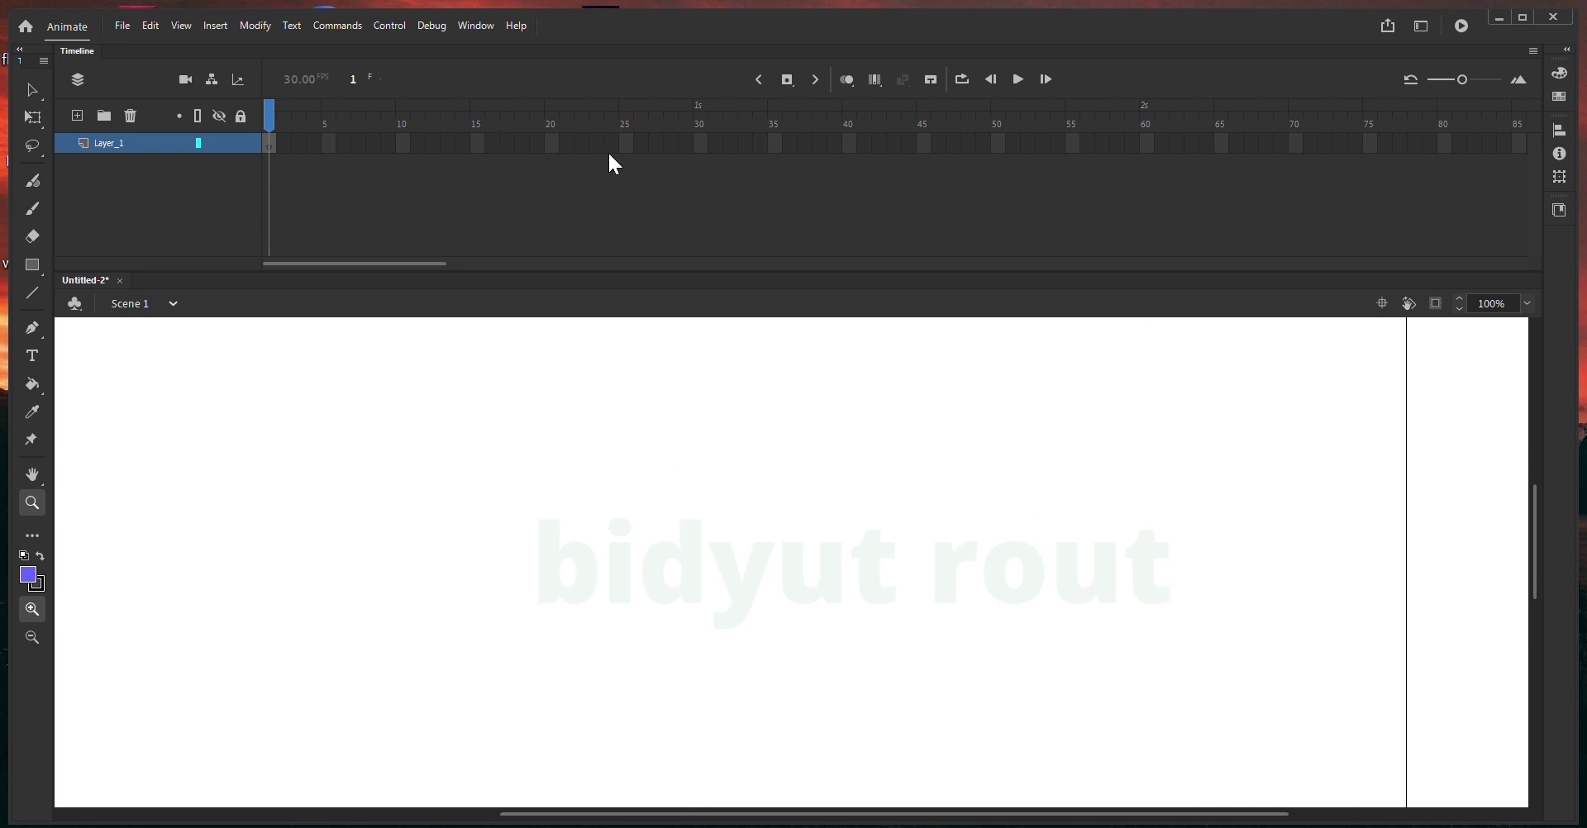
key(ctrl+alt+t)
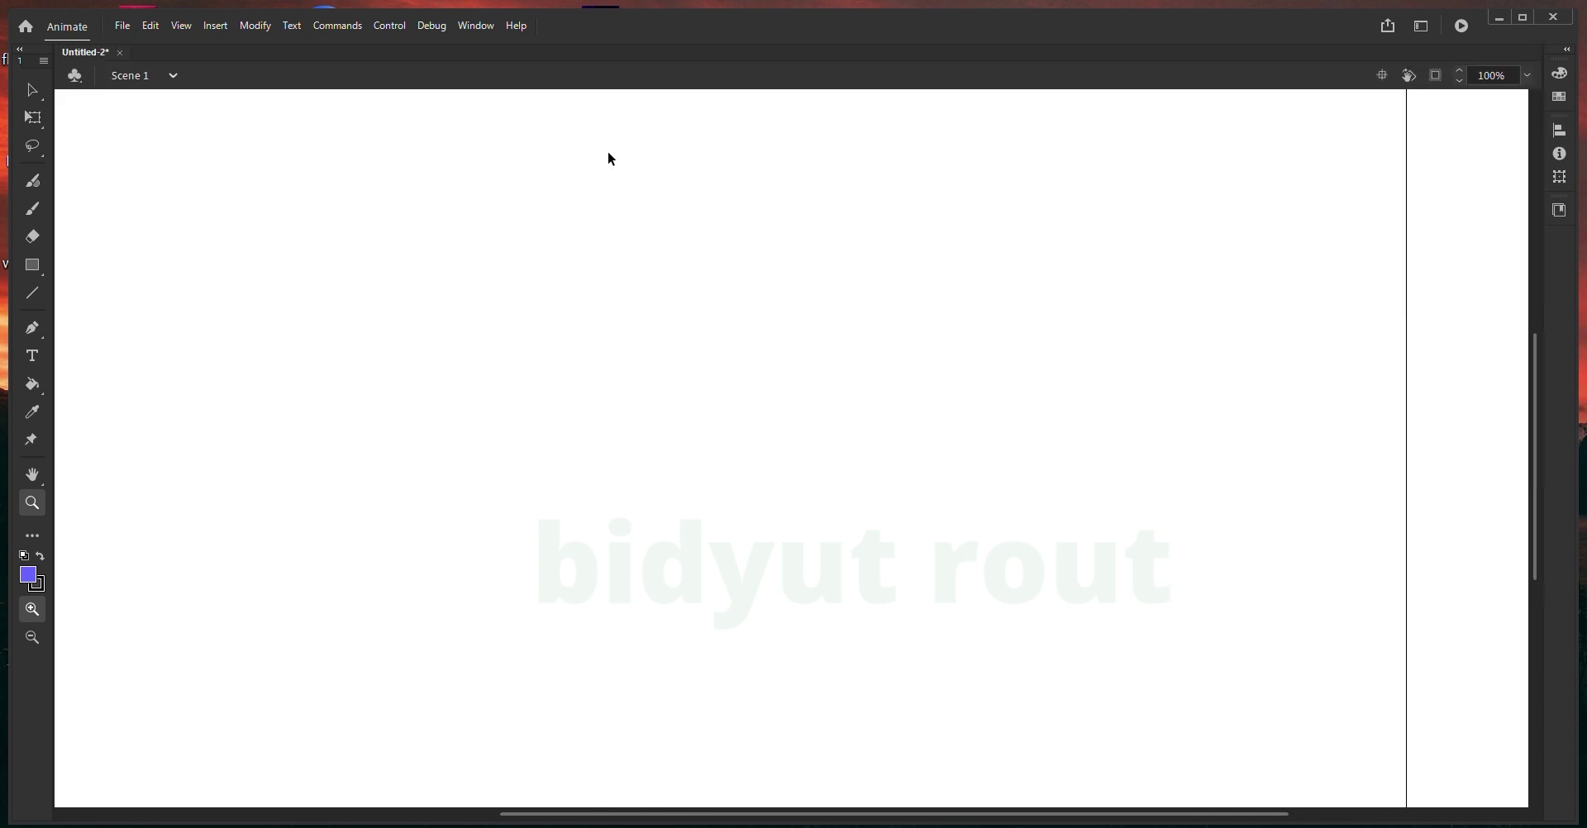
key(ctrl+alt+t)
key(ctrl+alt+t)
key(ctrl+alt+t)
key(ctrl+alt+t)
key(ctrl+alt+t)
key(ctrl+alt+t)
key(ctrl+alt+t)
key(ctrl+alt+t)
key(ctrl+alt+t)
key(ctrl+alt+t)
key(ctrl+alt+t)
key(ctrl+alt+t)
key(ctrl+alt+t)
key(ctrl+alt+t)
key(ctrl+alt+t)
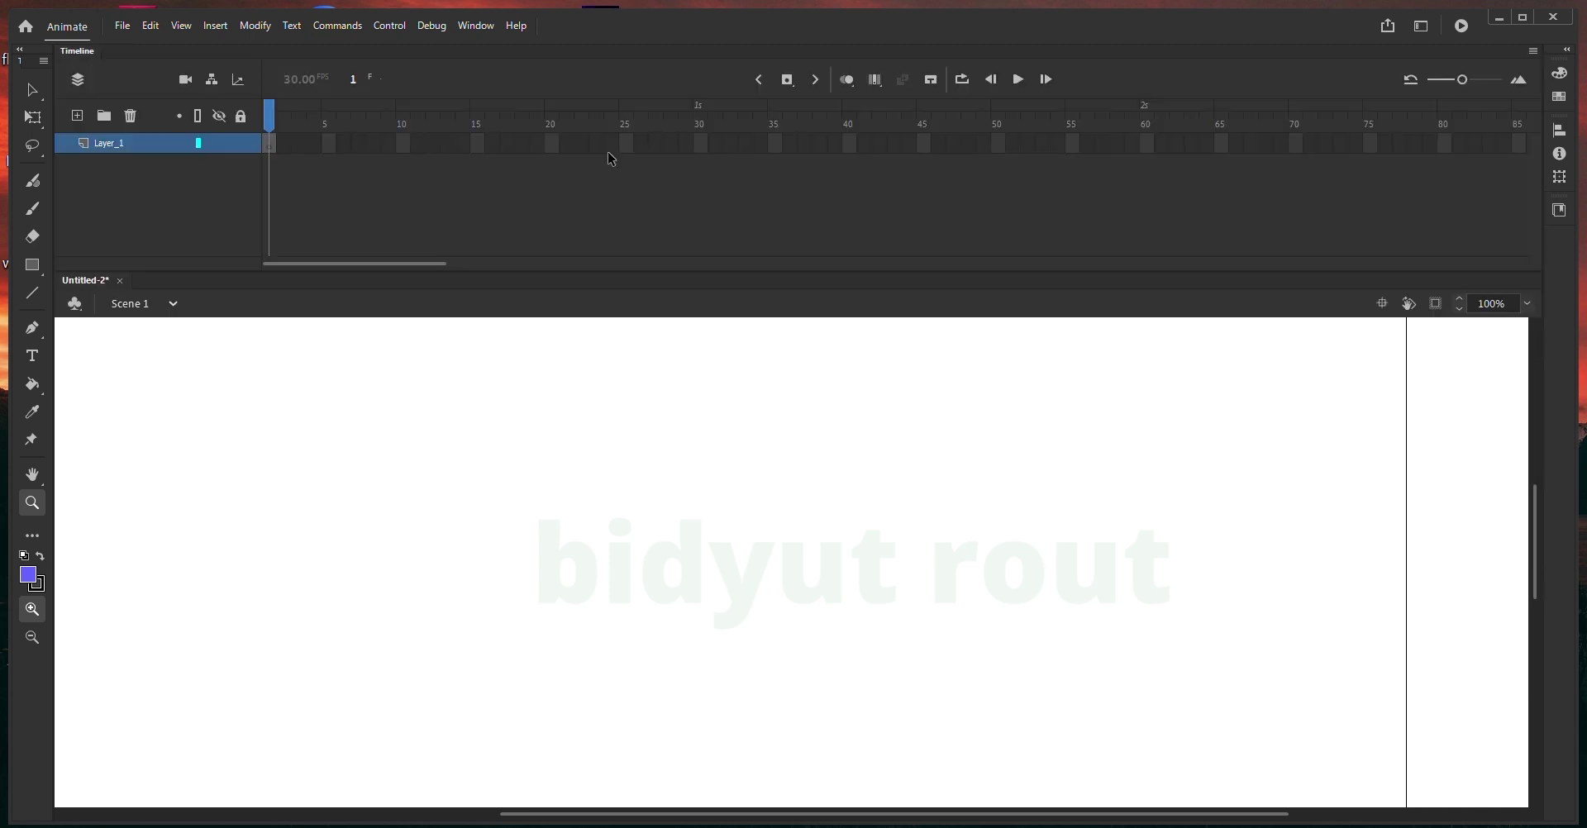
key(ctrl+alt+t)
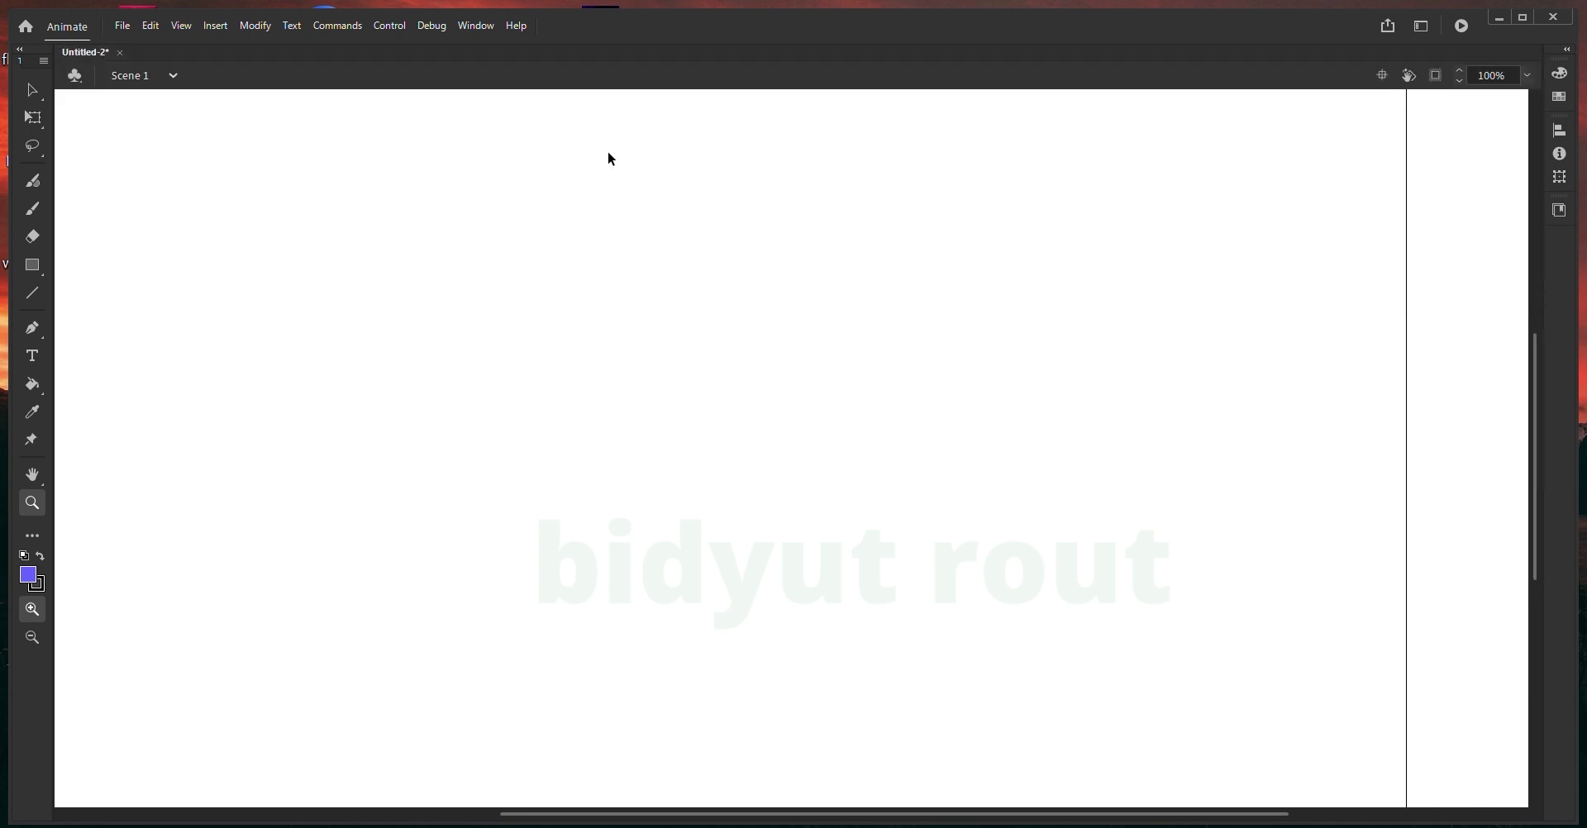
- Toggle the display of the drawing tools off and on repeatedly, ending with them hidden
key(ctrl+F2)
key(ctrl+F2)
key(ctrl+F2)
key(ctrl+F2)
key(ctrl+F2)
key(ctrl+F2)
key(ctrl+F2)
key(ctrl+F2)
key(ctrl+F2)
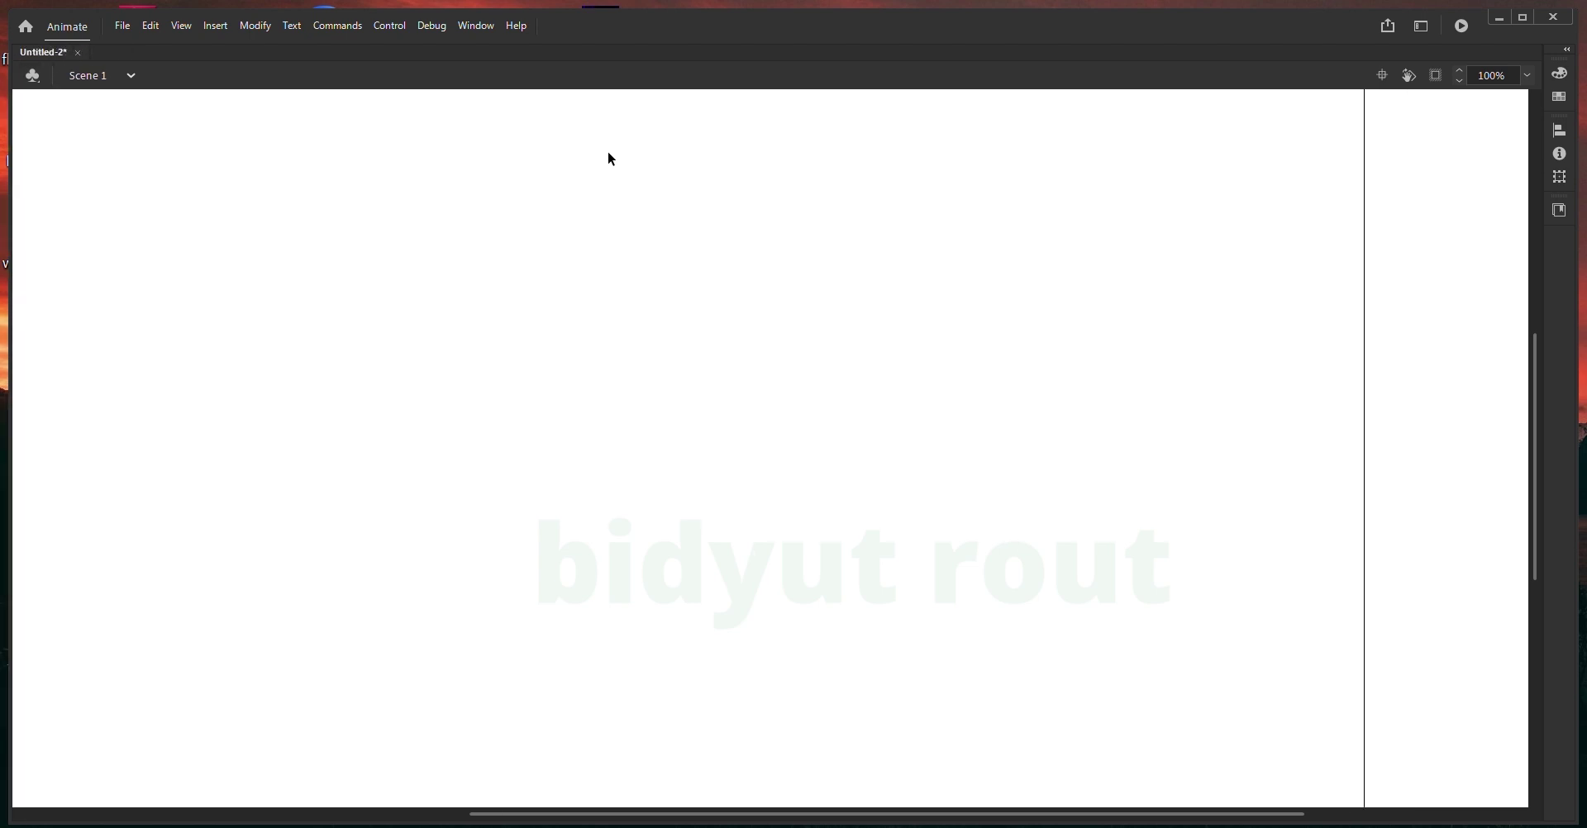
- Toggle the display of the drawing tools and the Properties panel, ending with only the Properties panel shown
key(ctrl+F2)
key(ctrl+F2)
key(ctrl+F3)
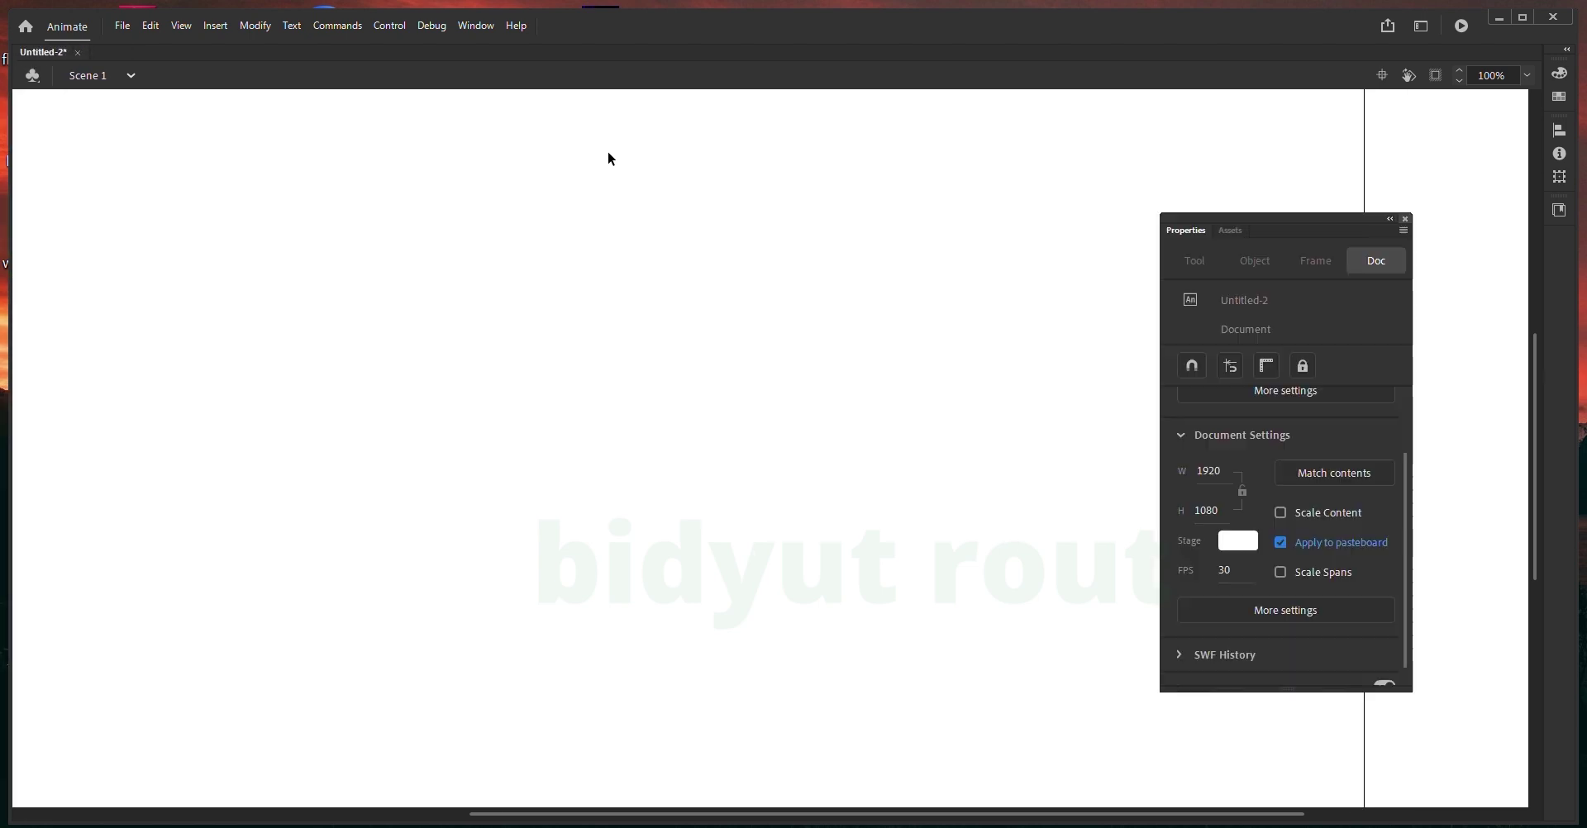
key(ctrl+F3)
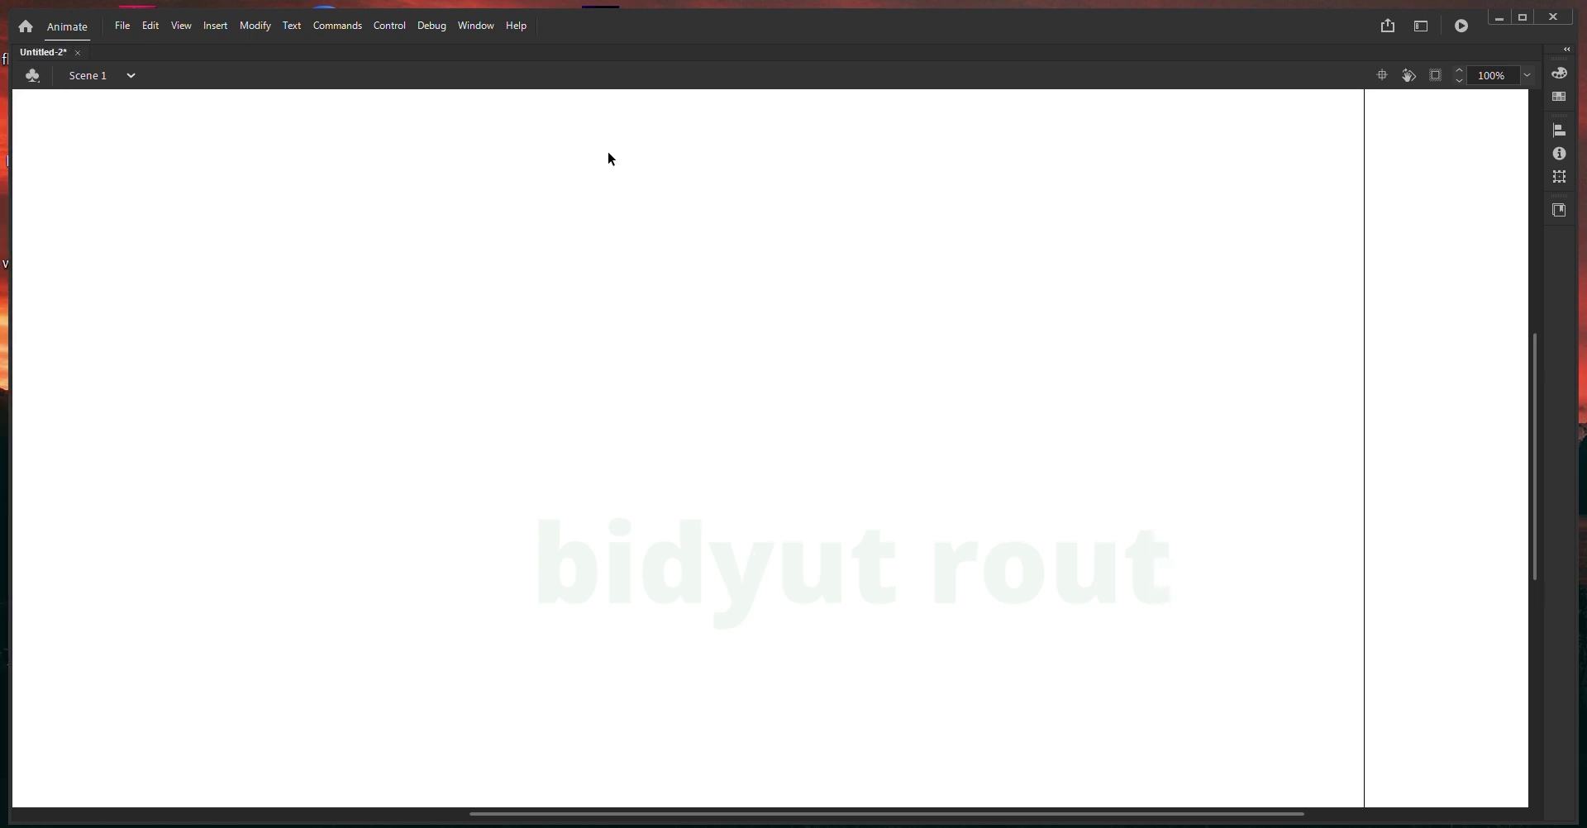
key(ctrl+F3)
key(z)
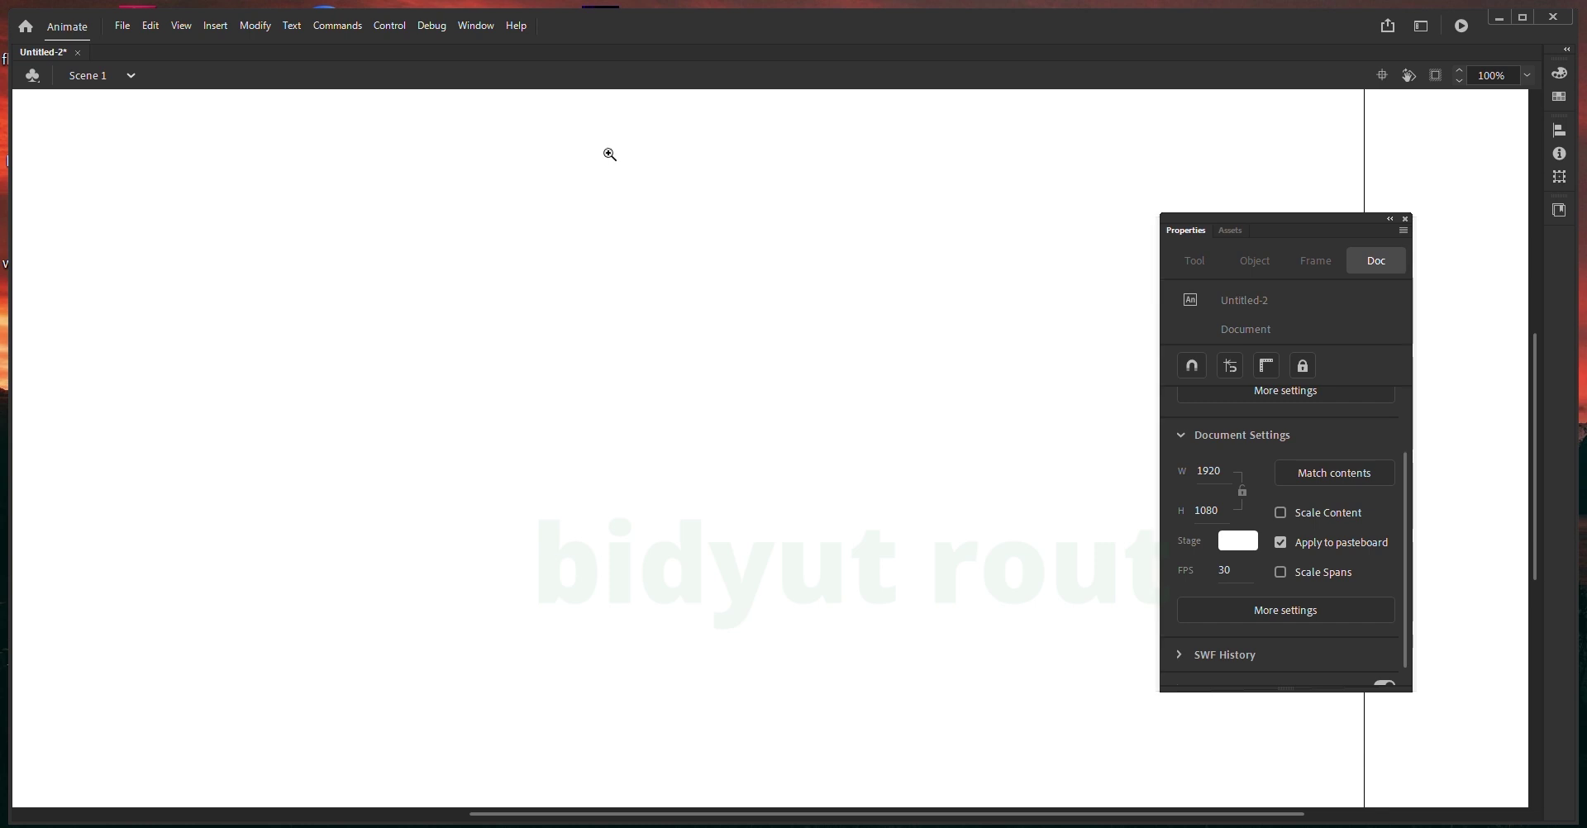
- Hide and restore all displayed panels twice, ending with them shown
key(F4)
key(F4)
key(F4)
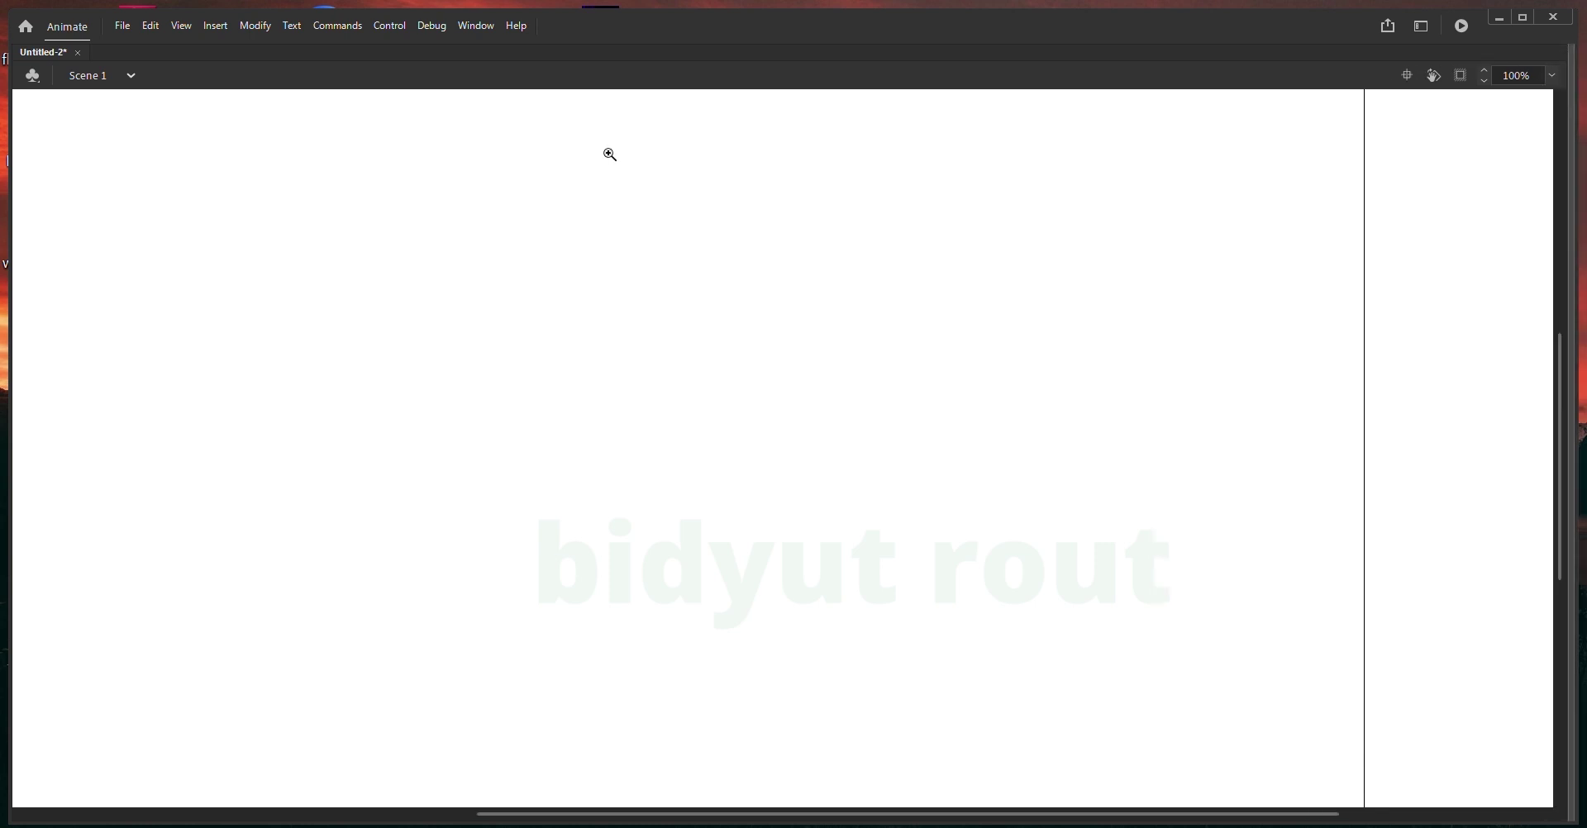
key(F4)
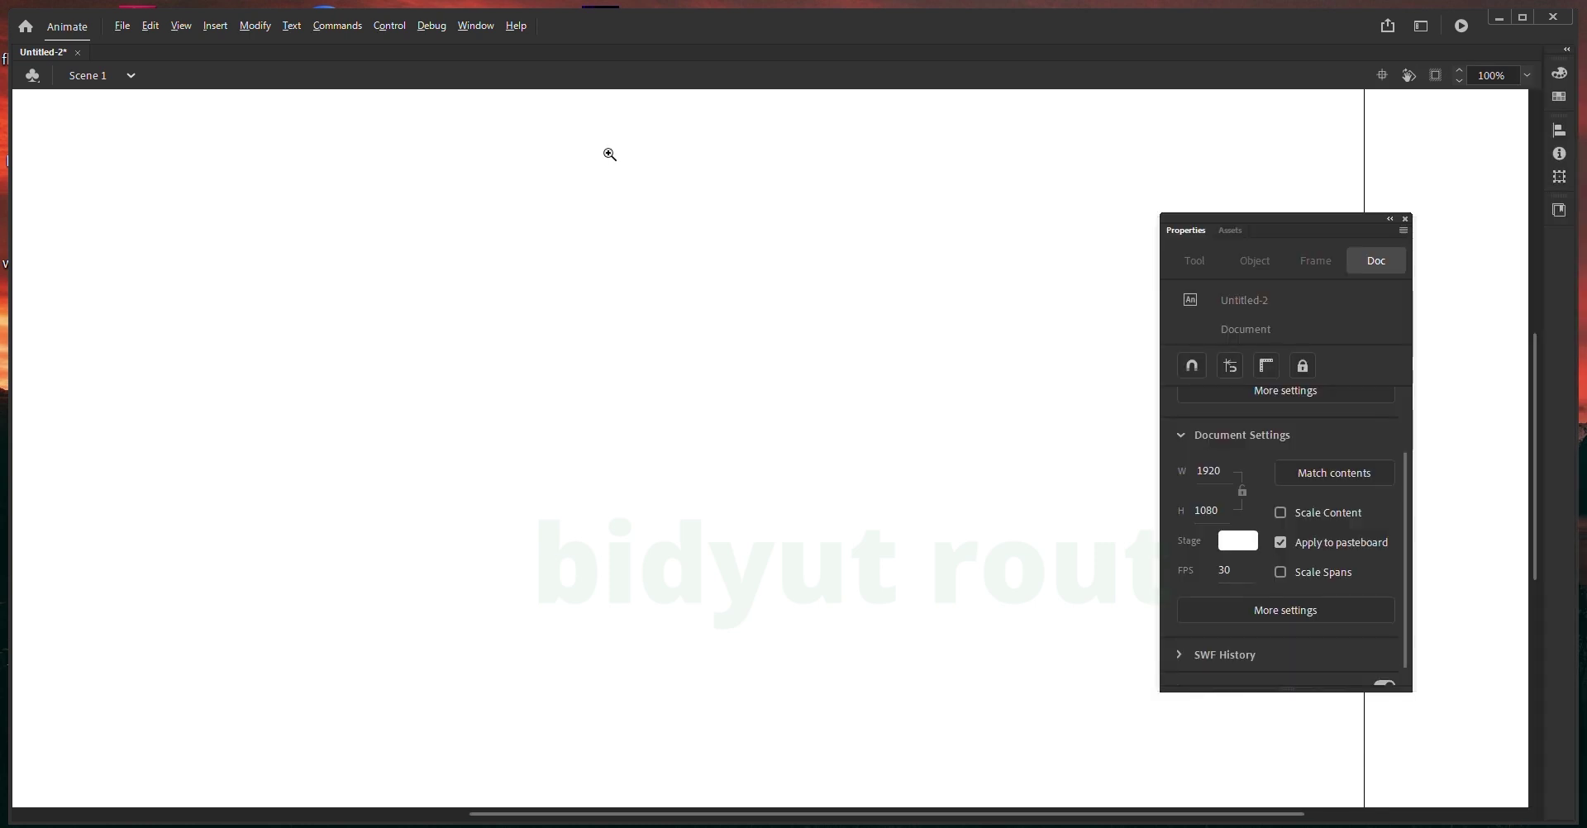
- Bring back the timeline and the drawing tools, and toggle all panels off and on repeatedly, ending with everything shown
key(ctrl+alt+t)
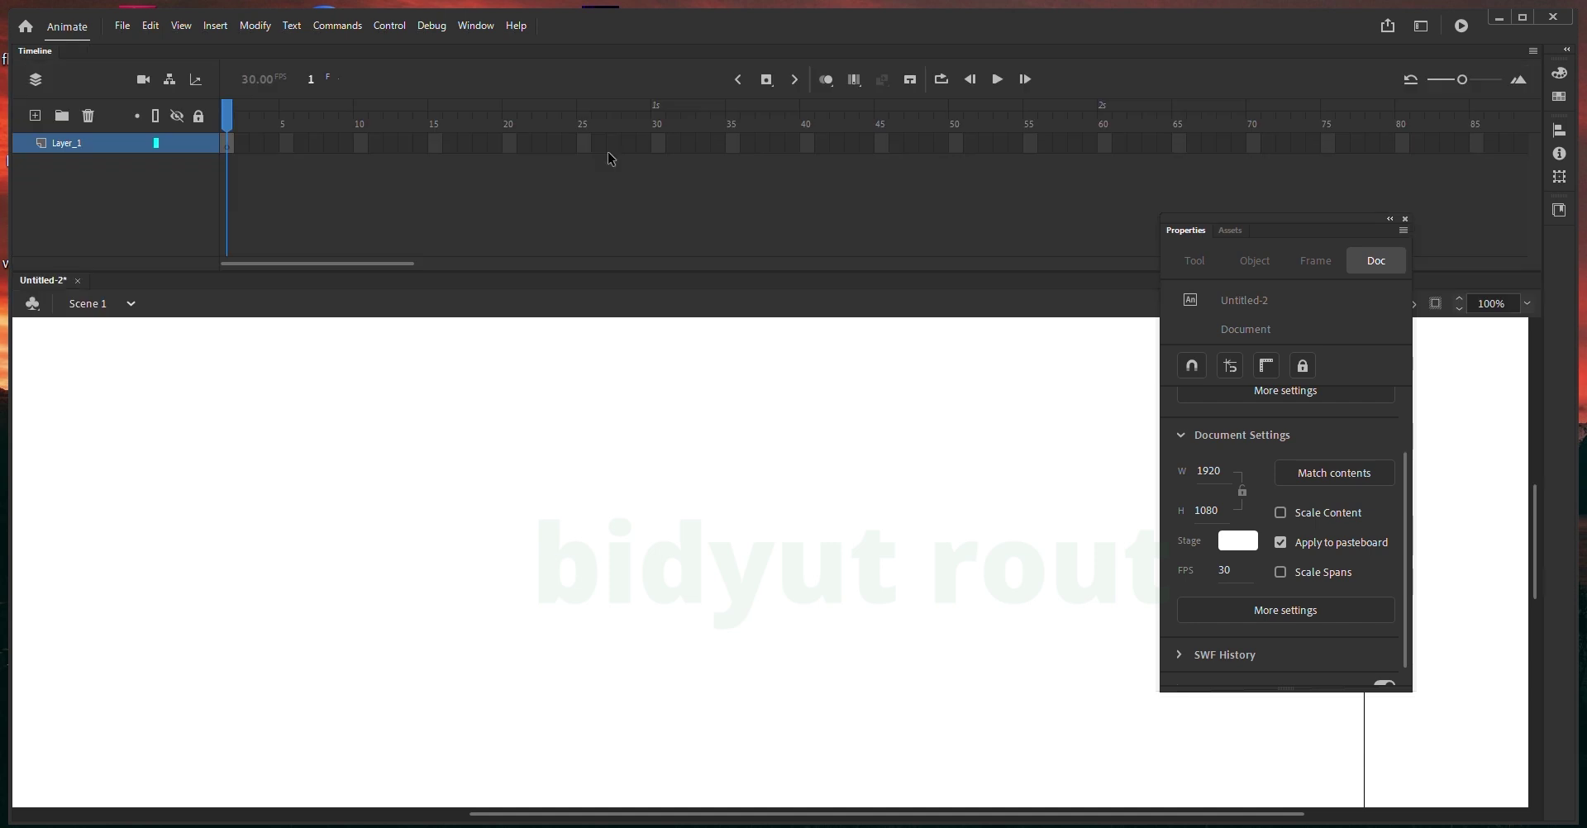
key(ctrl+F2)
key(F4)
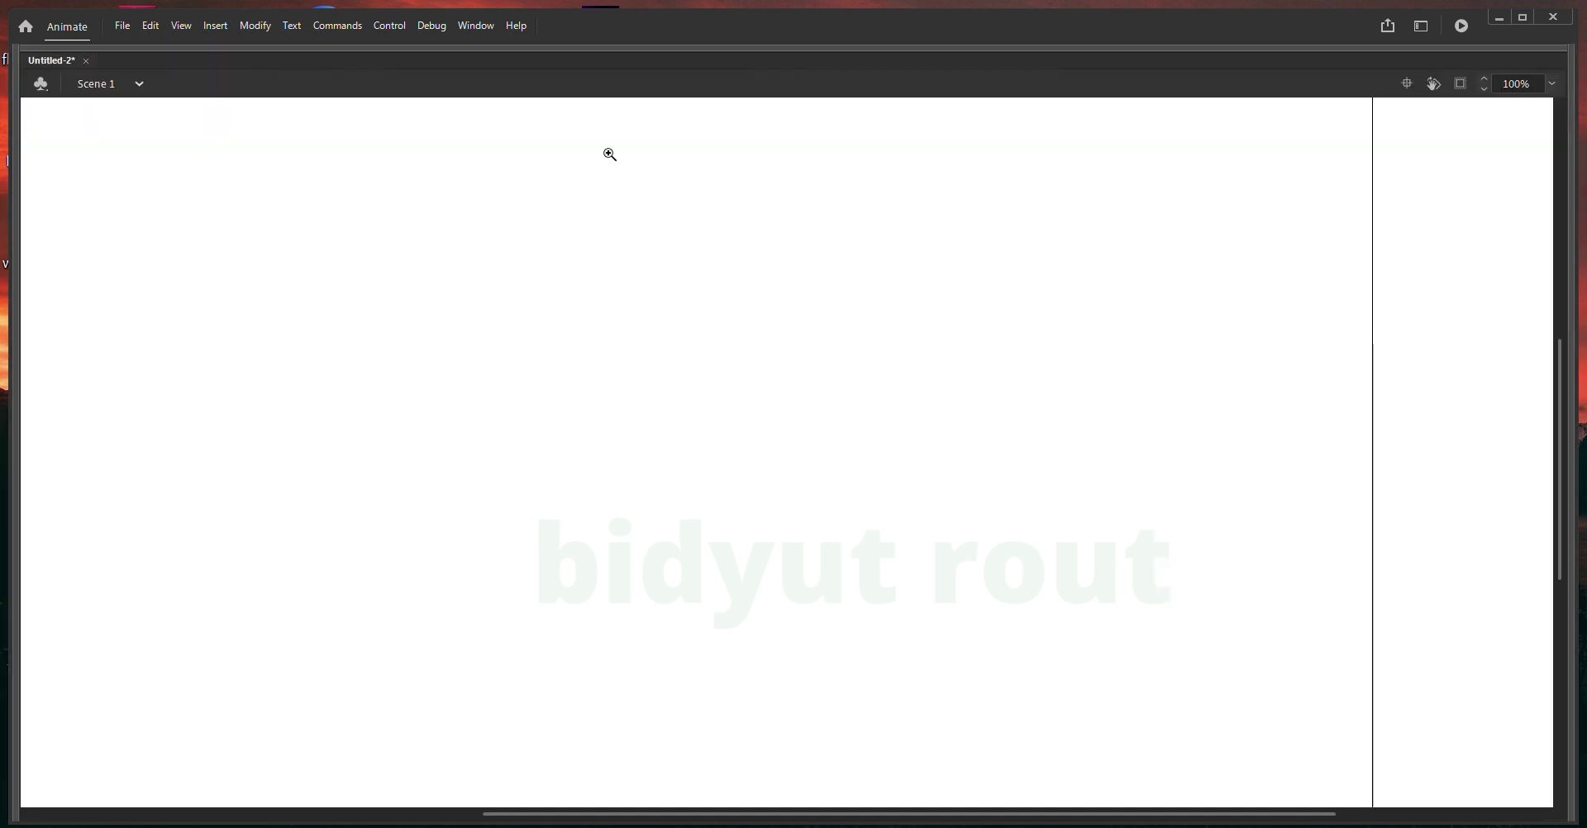
key(F4)
key(F4)
key(F4)
key(F4)
key(F4)
key(F4)
key(F4)
key(F4)
key(F4)
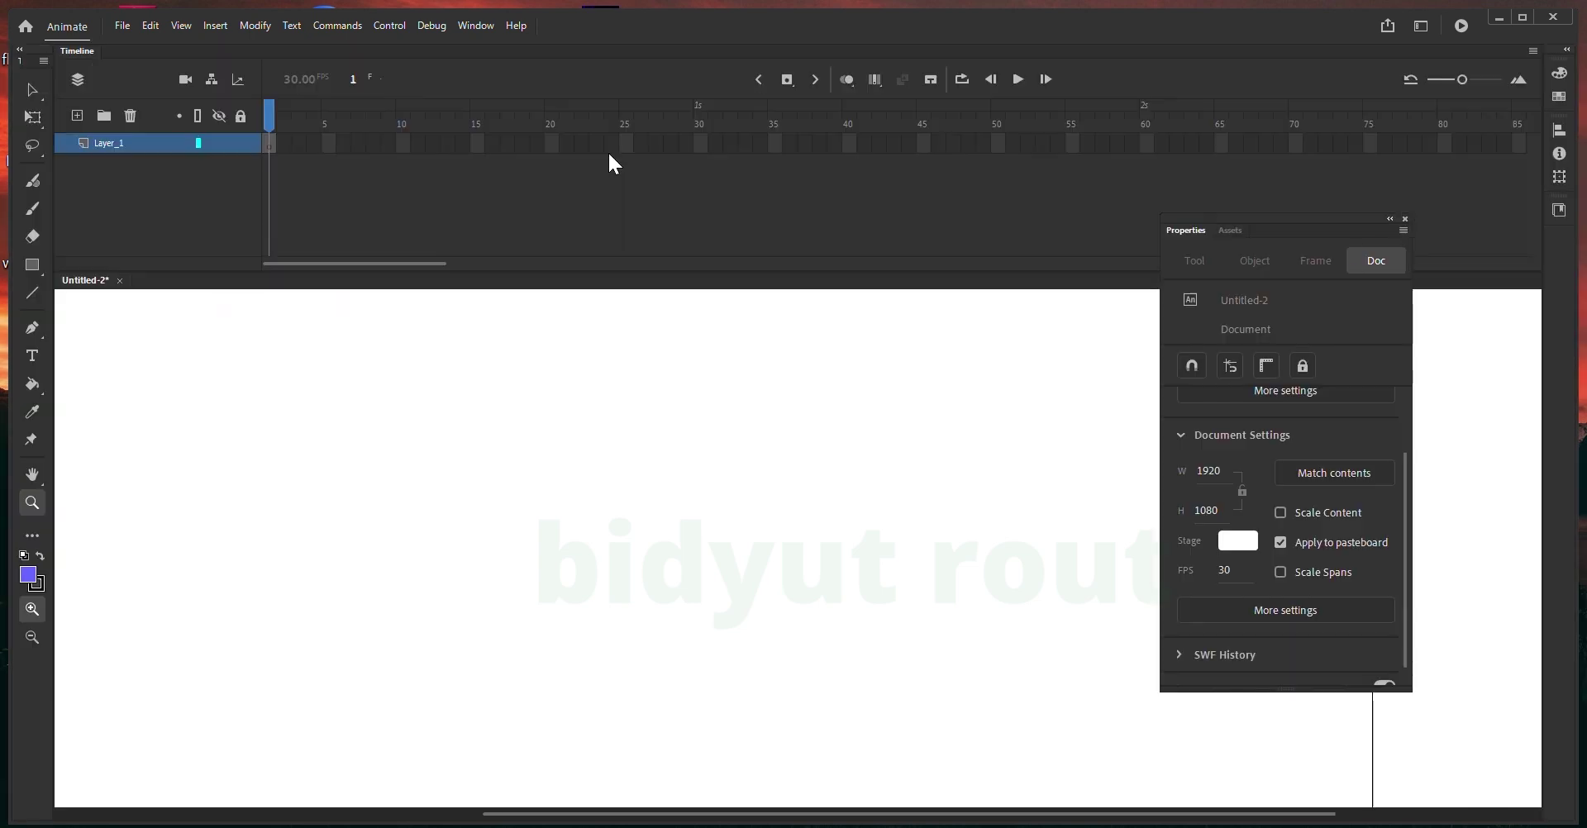
key(F4)
key(F4)
key(F4)
key(F4)
key(F4)
key(F4)
key(F4)
key(F4)
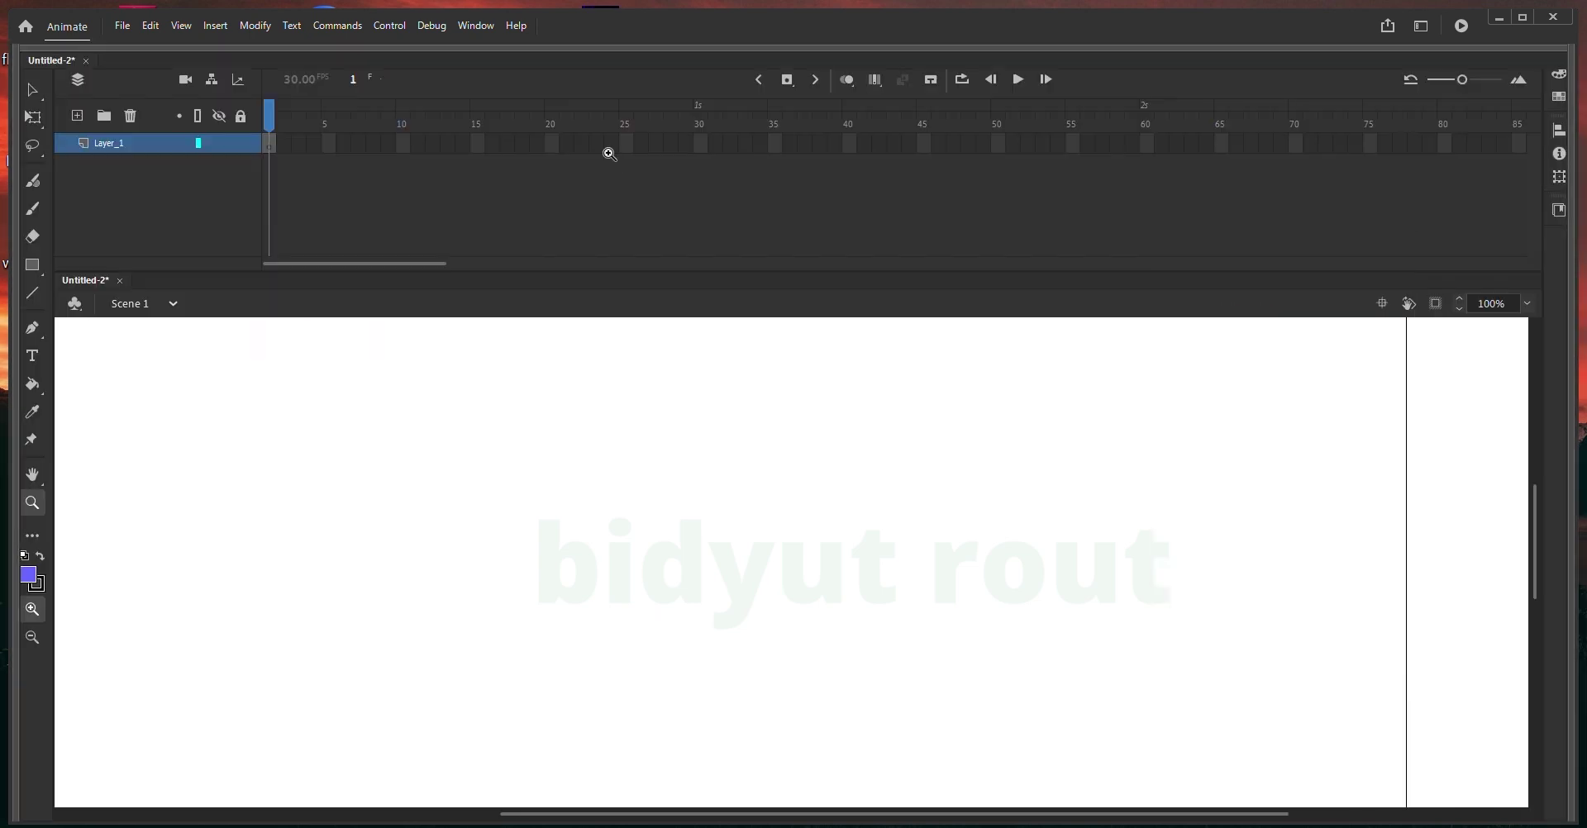
key(F4)
key(F4)
key(F4)
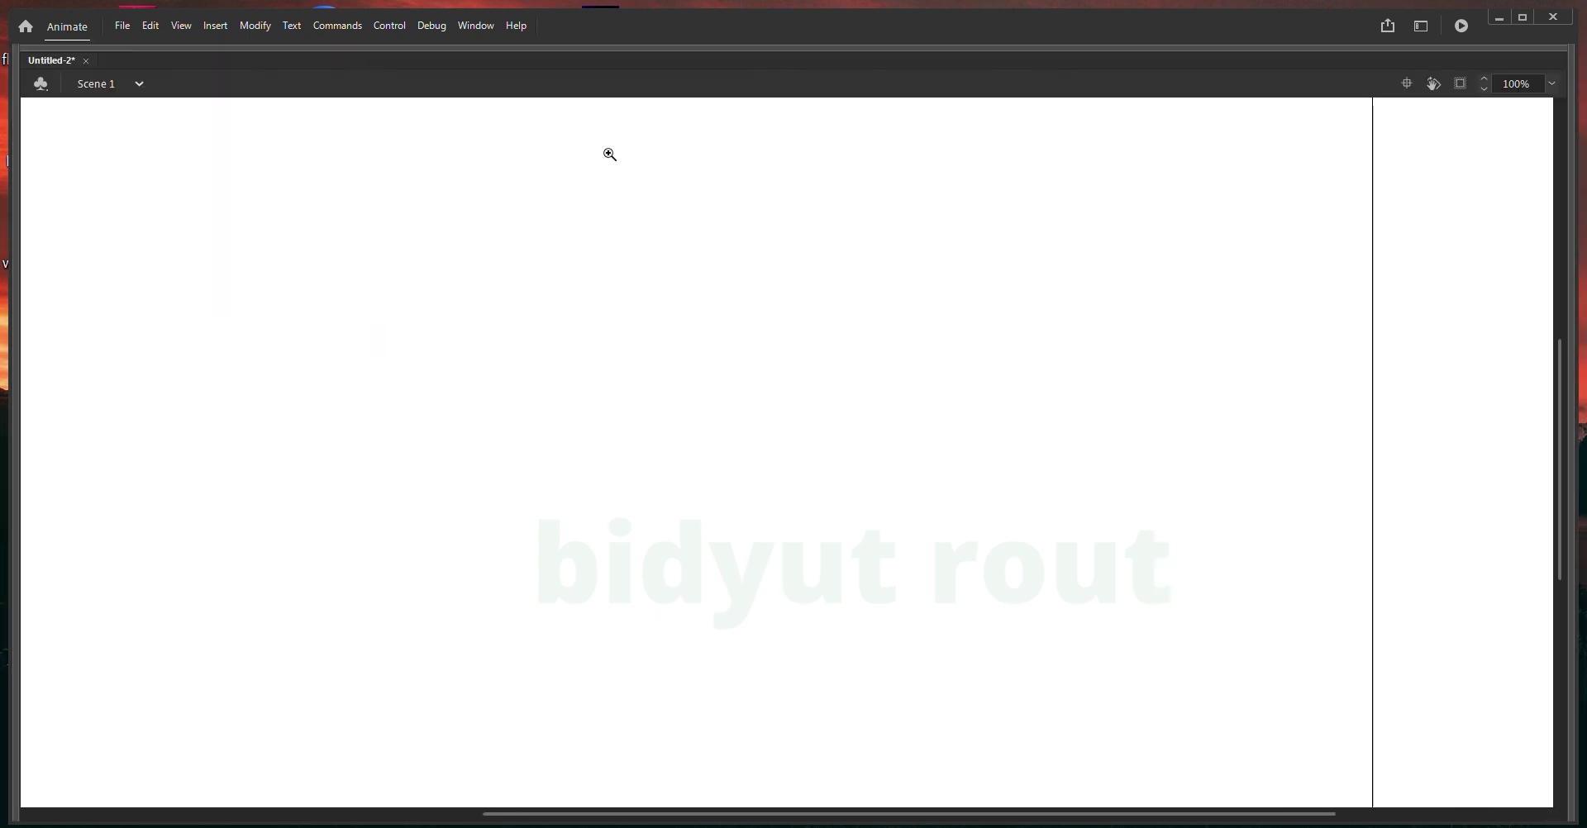
key(F4)
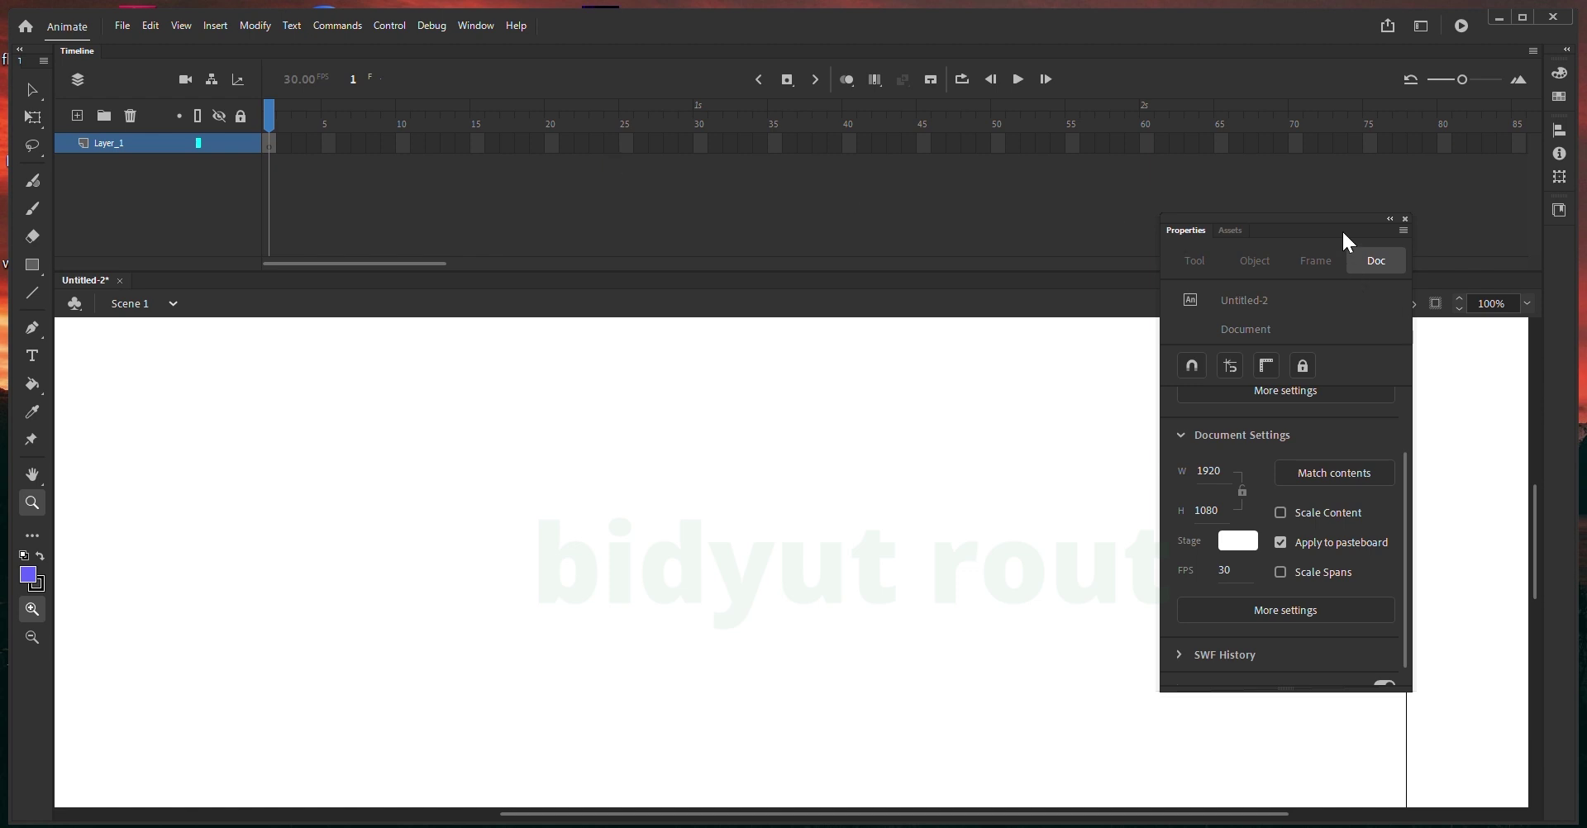
- Close the floating Properties panel and show the whole stage at 50% magnification
drag(1369, 252, 1180, 177)
click(1219, 177)
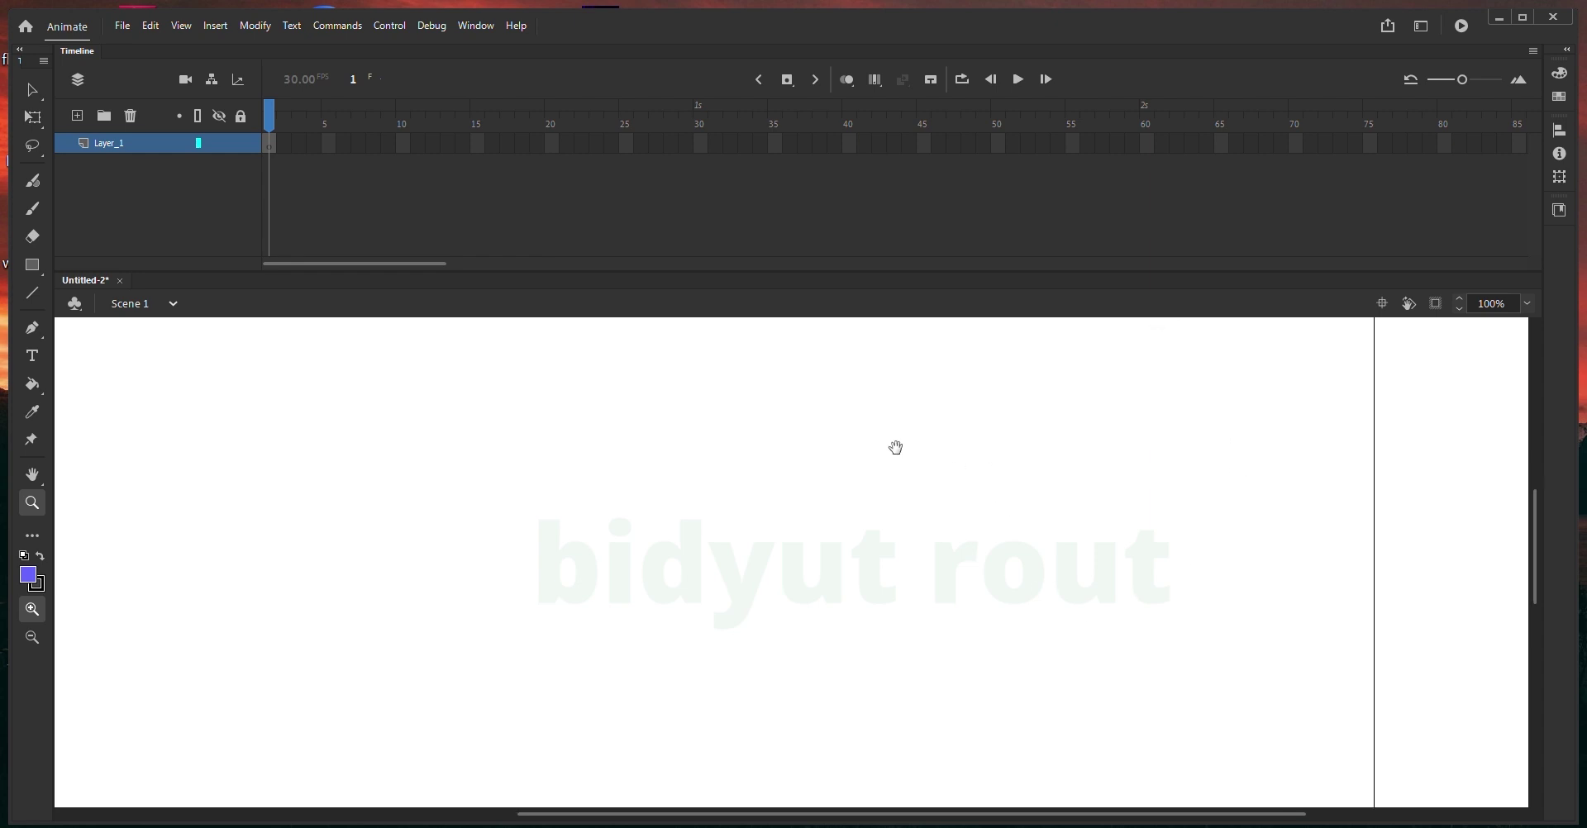
alt+click(795, 594)
drag(795, 593, 815, 485)
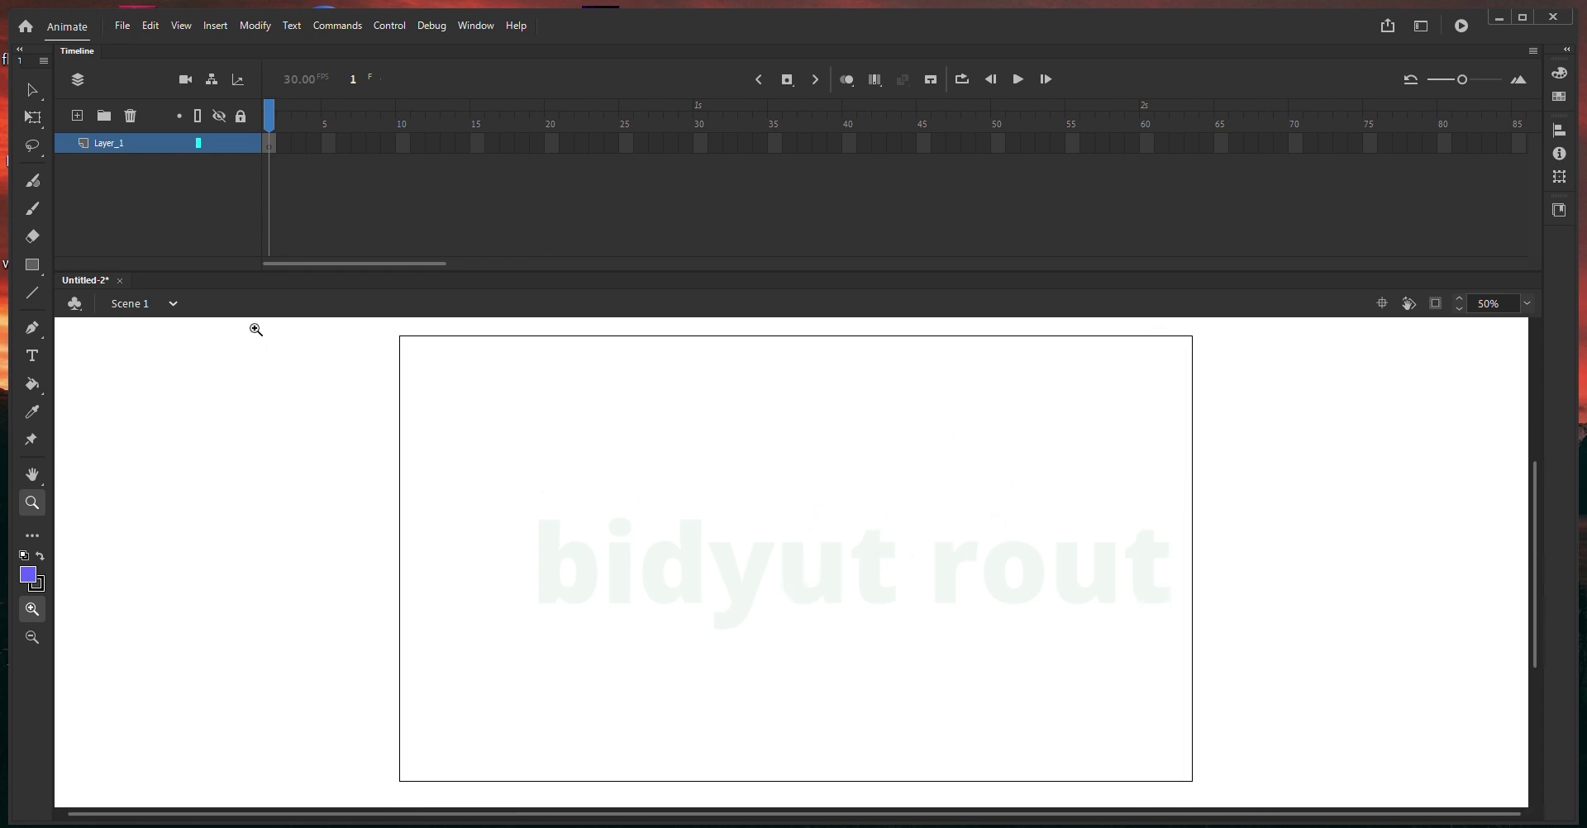
- Draw a wide, low purple-blue rectangle with a black outline across the upper half of the stage
key(v)
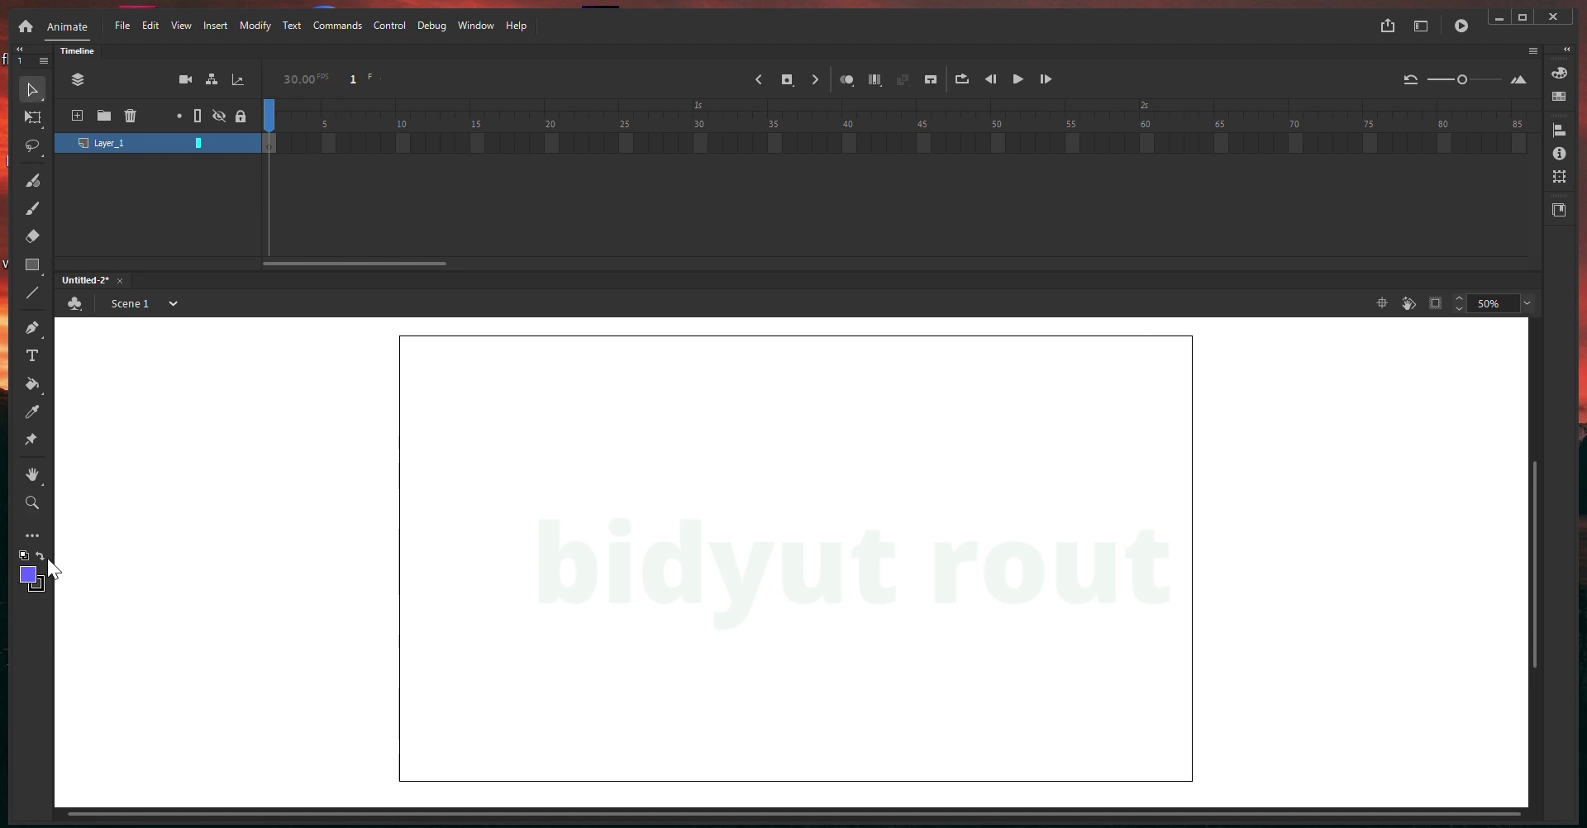
click(32, 266)
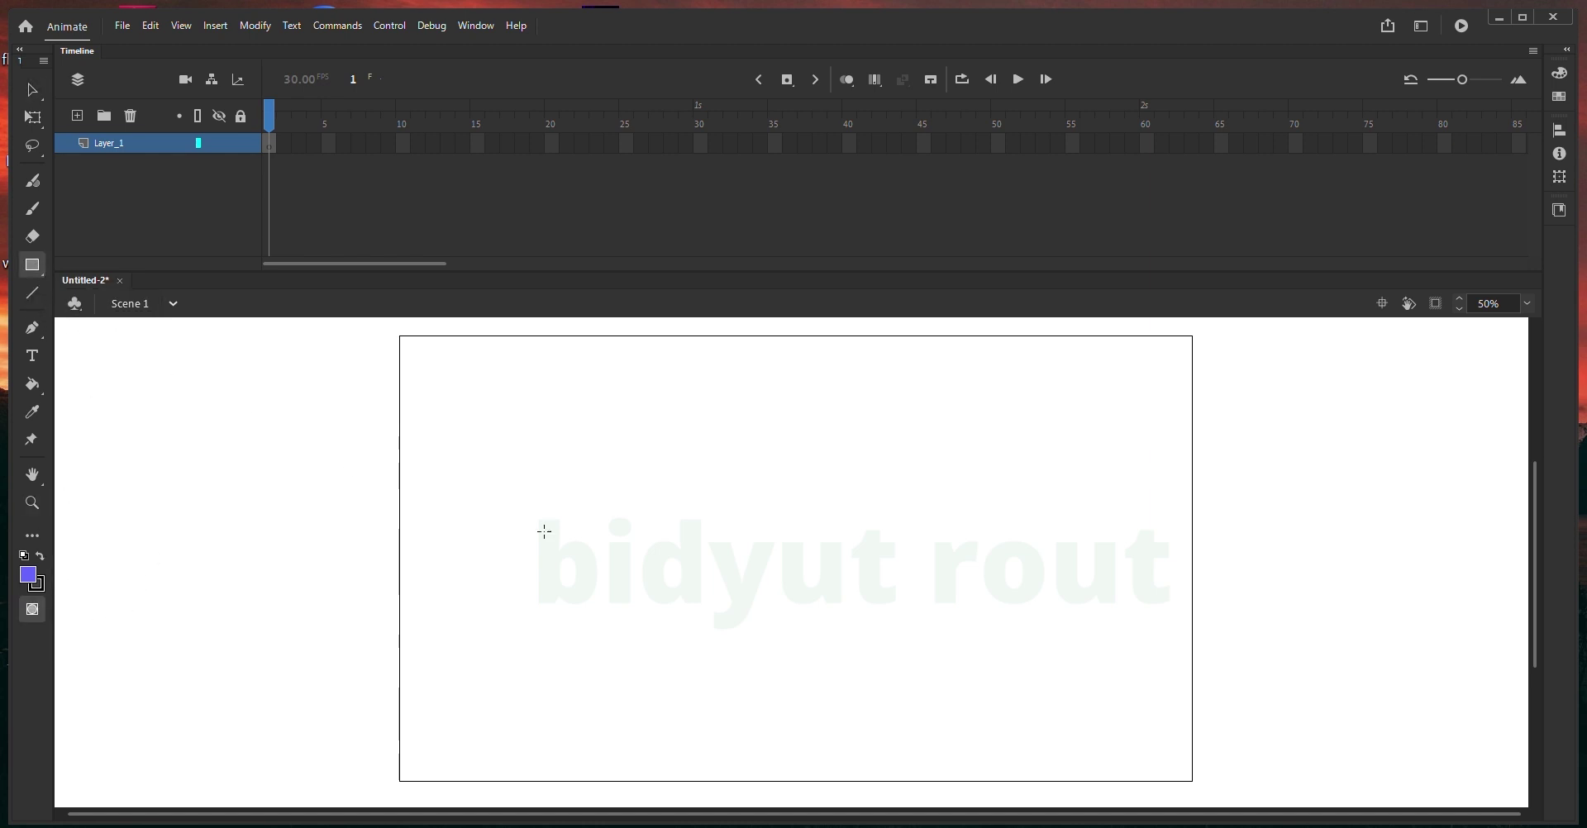
drag(504, 420, 1117, 525)
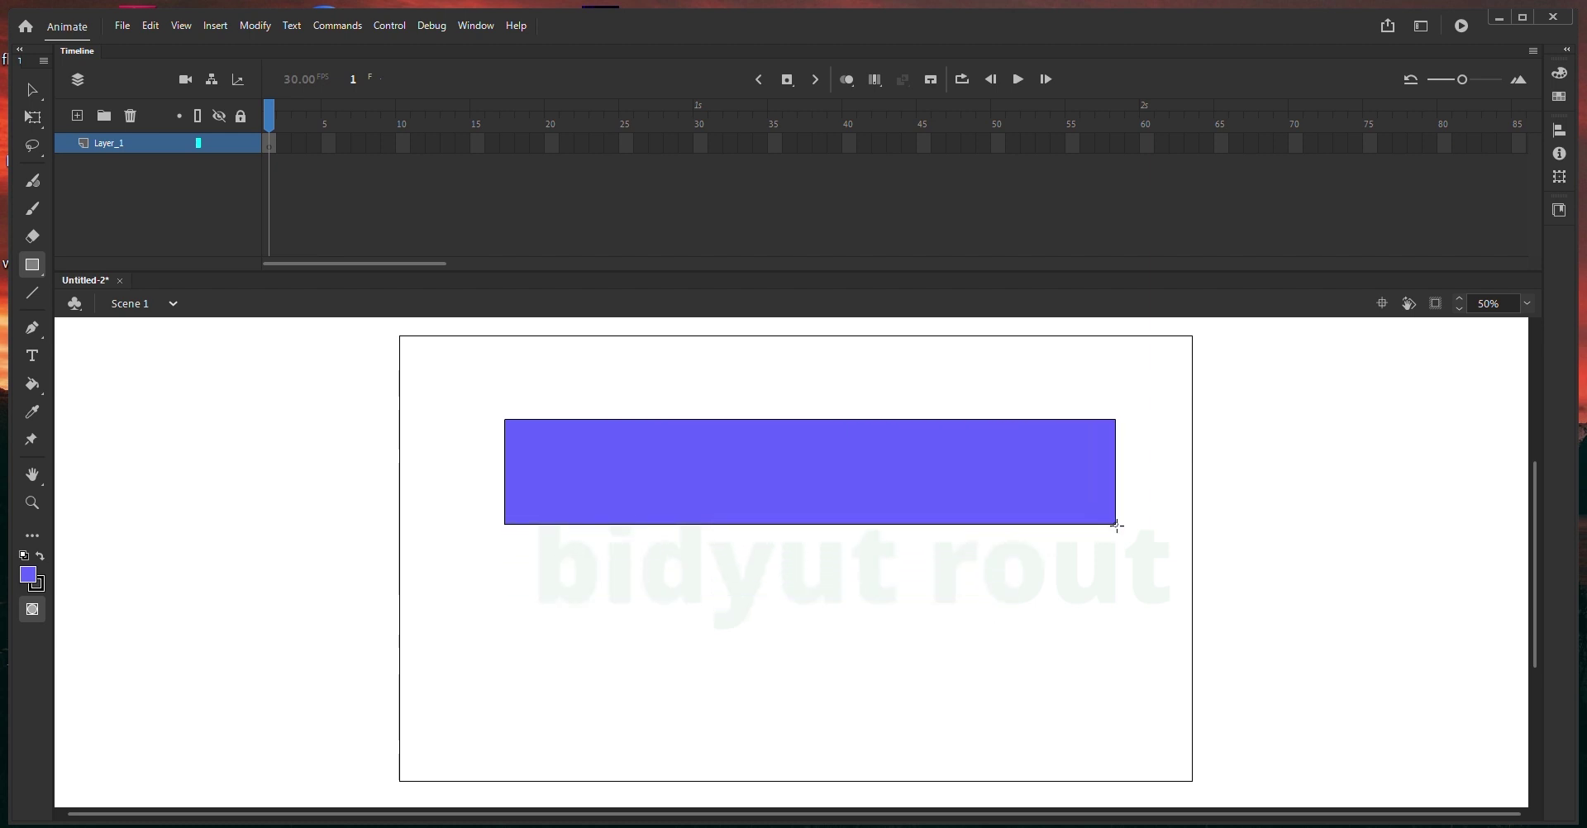
- Duplicate the rectangle with its outline twice to form three evenly stacked bars, the first one near the stage's upper edge
key(v)
drag(1185, 372, 415, 650)
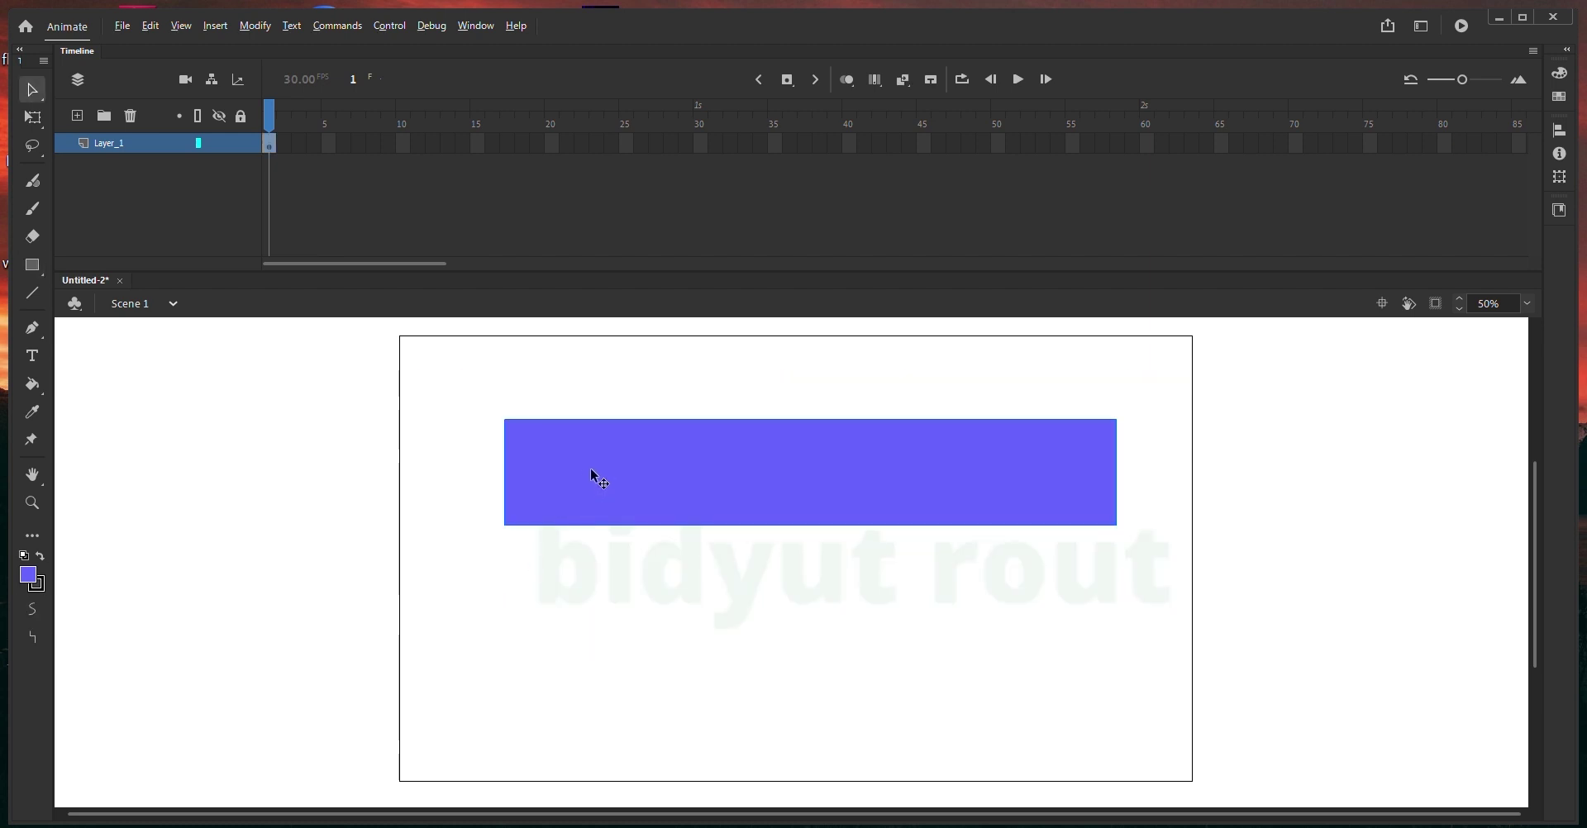
drag(591, 470, 592, 592)
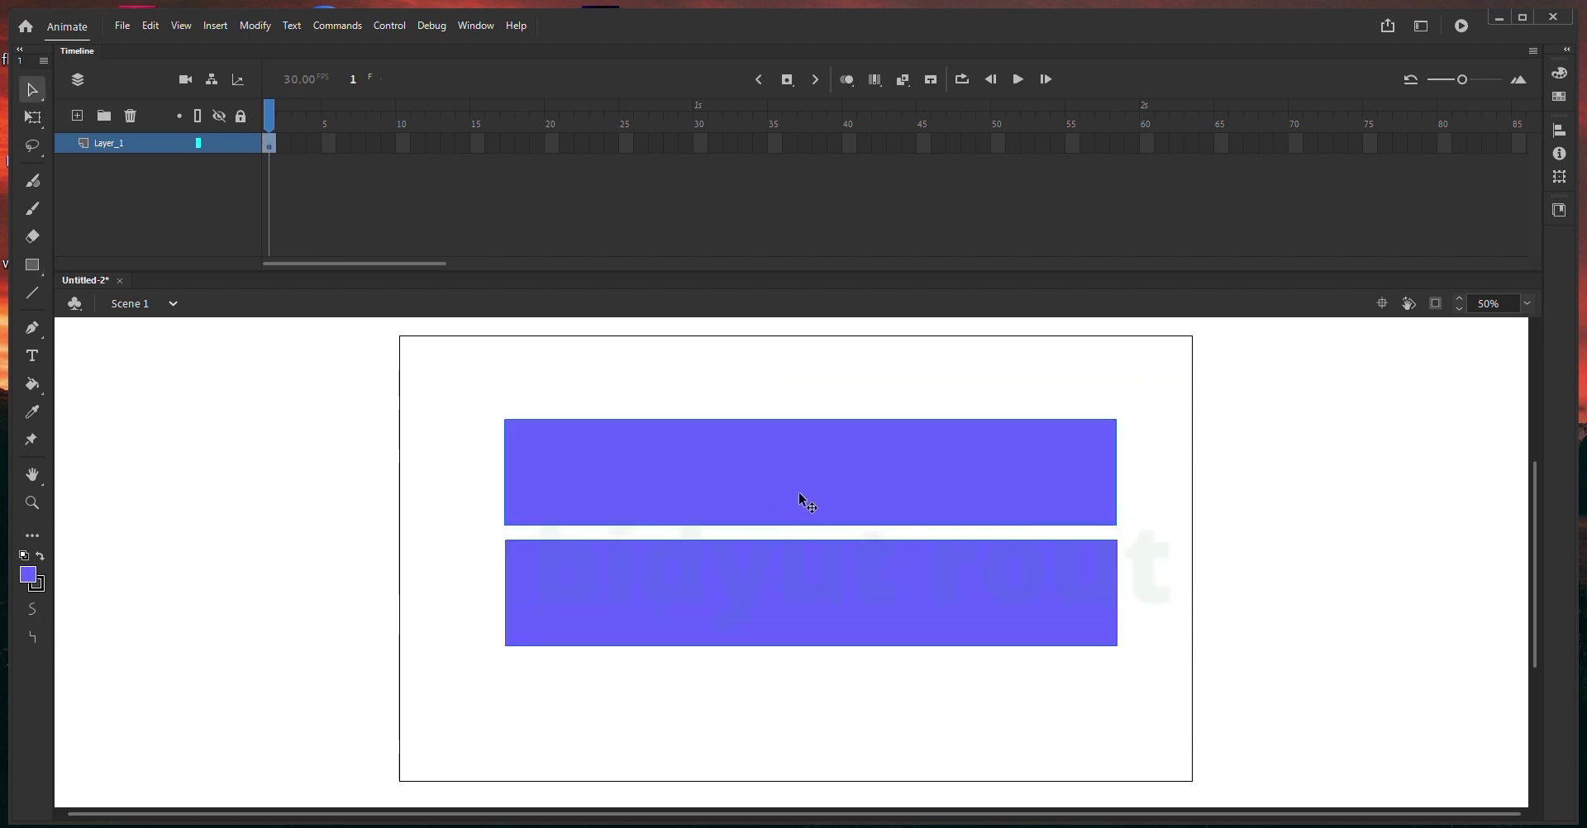
drag(800, 494, 795, 417)
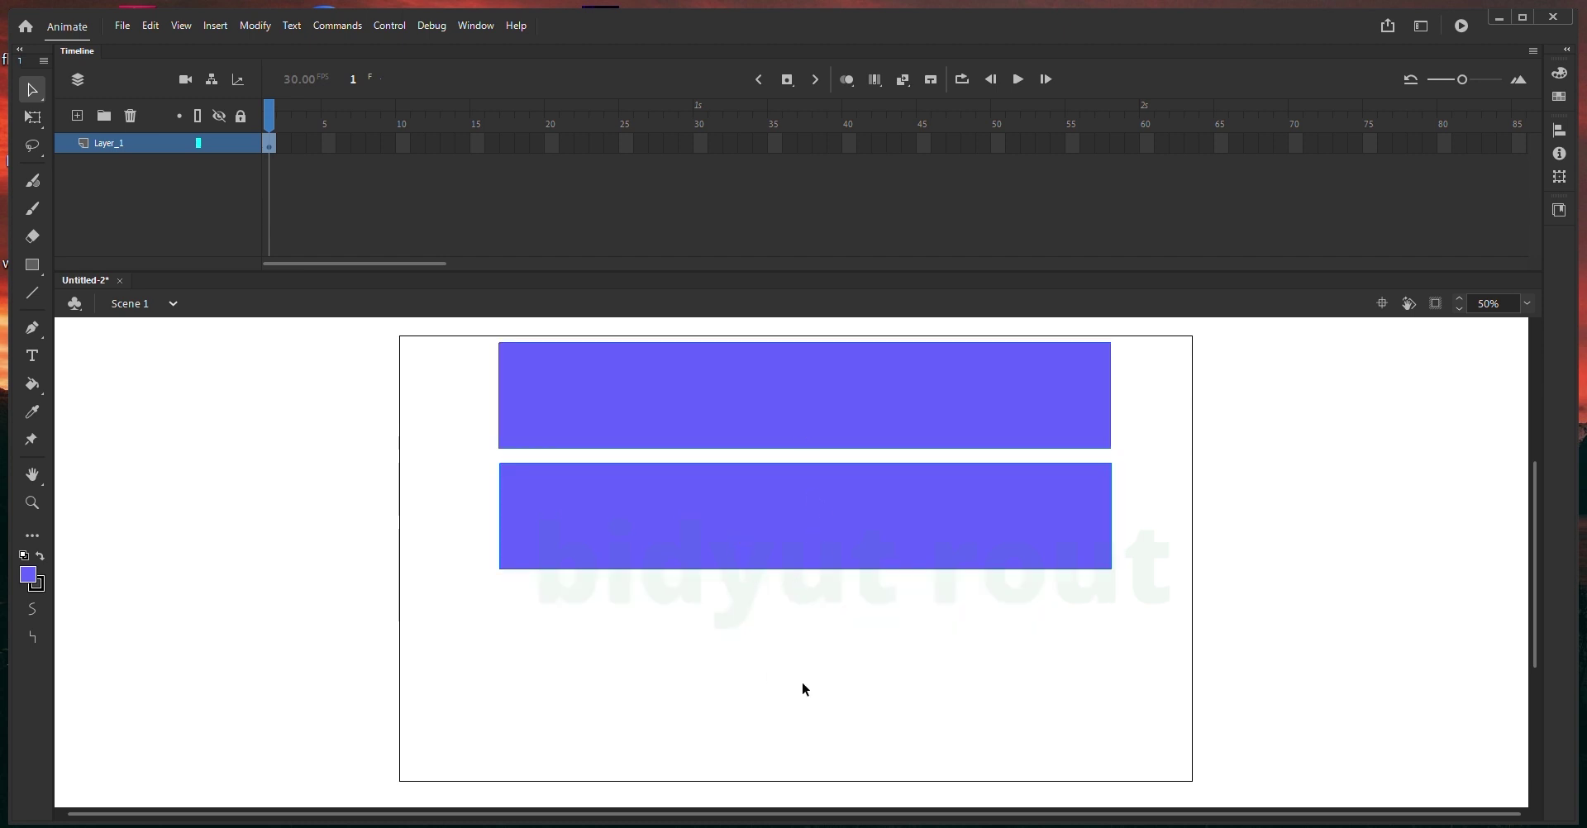
drag(1300, 682, 351, 452)
drag(522, 501, 603, 635)
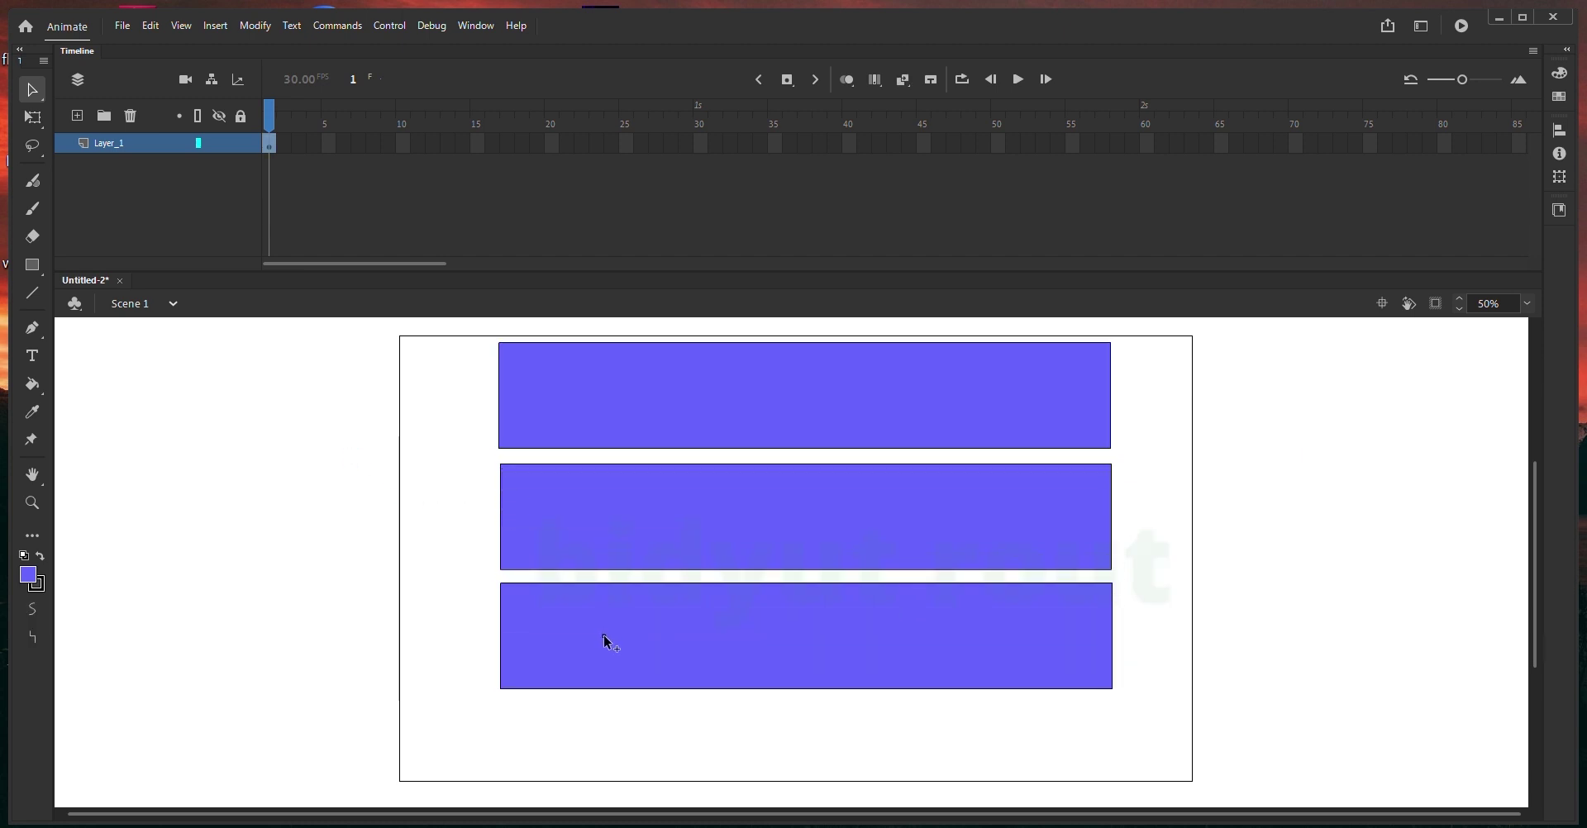
key(ctrl+a)
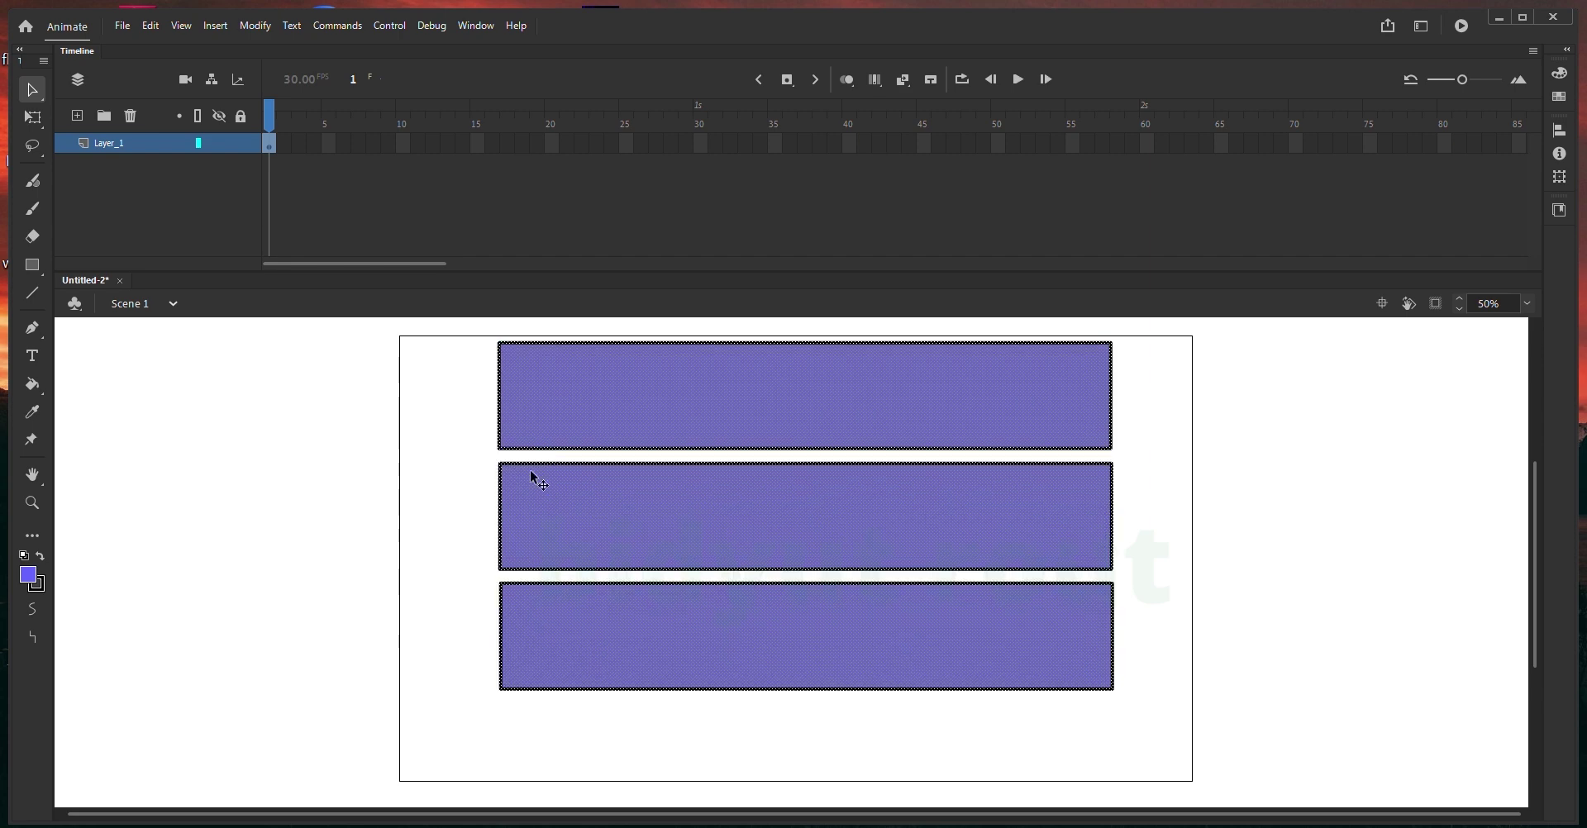
click(465, 526)
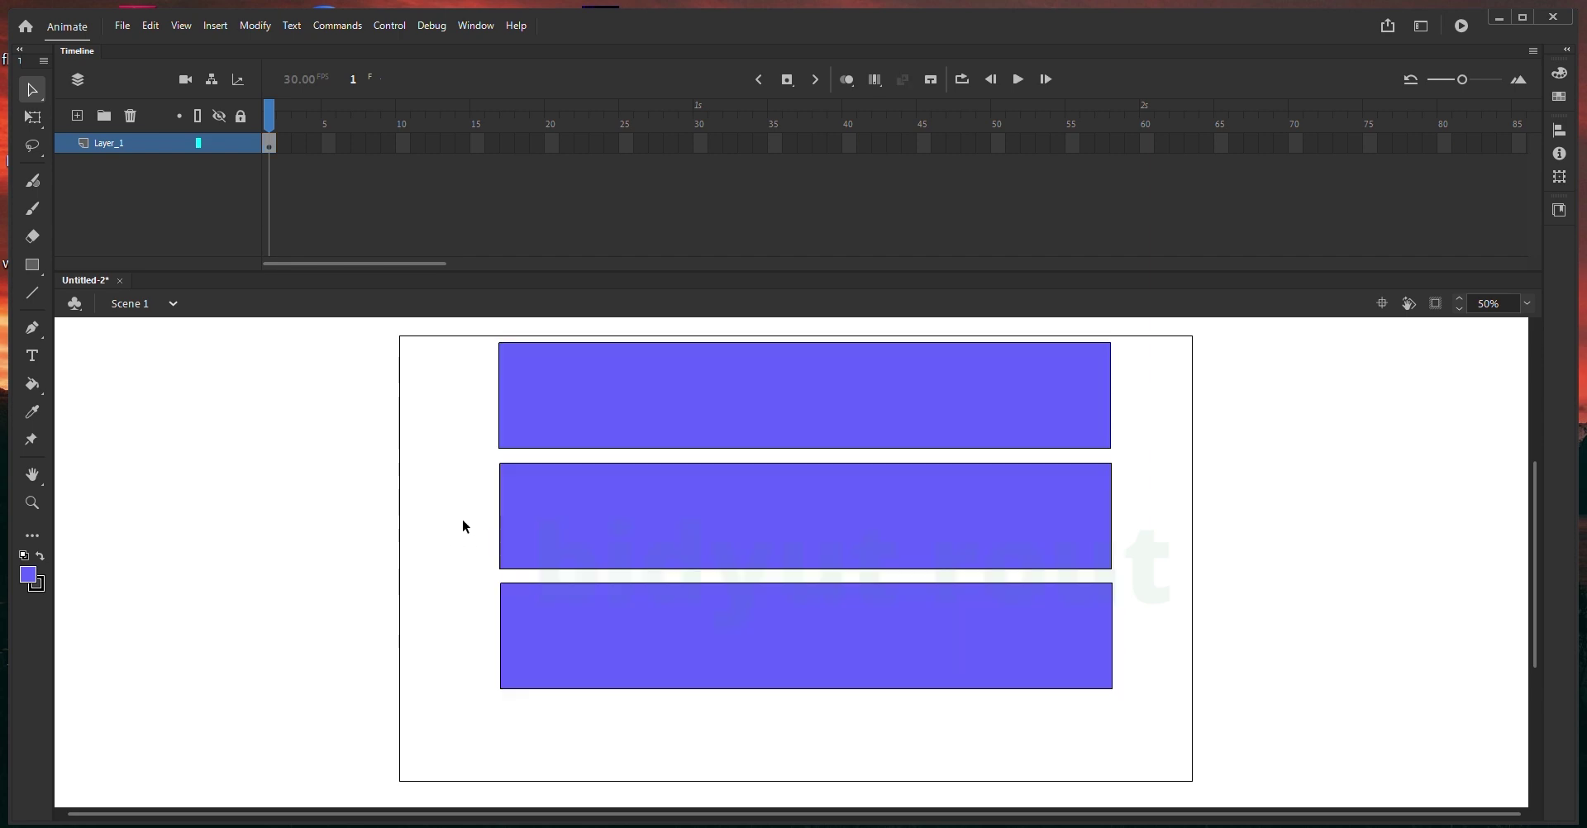
- Fill the upper bar with the white-to-black linear gradient and the middle bar with the white-to-black radial gradient
click(33, 577)
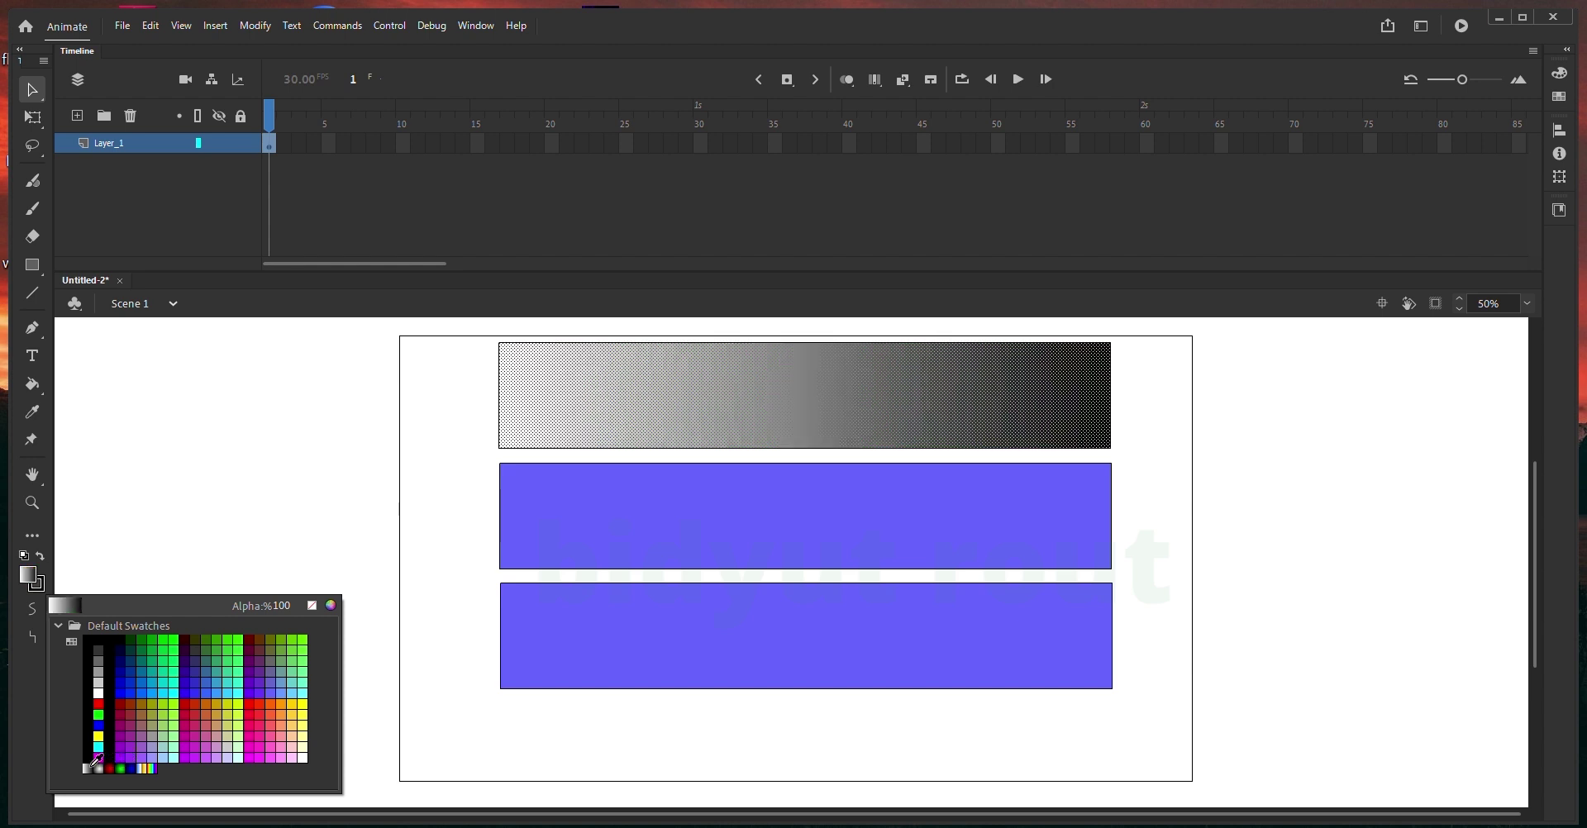
click(91, 767)
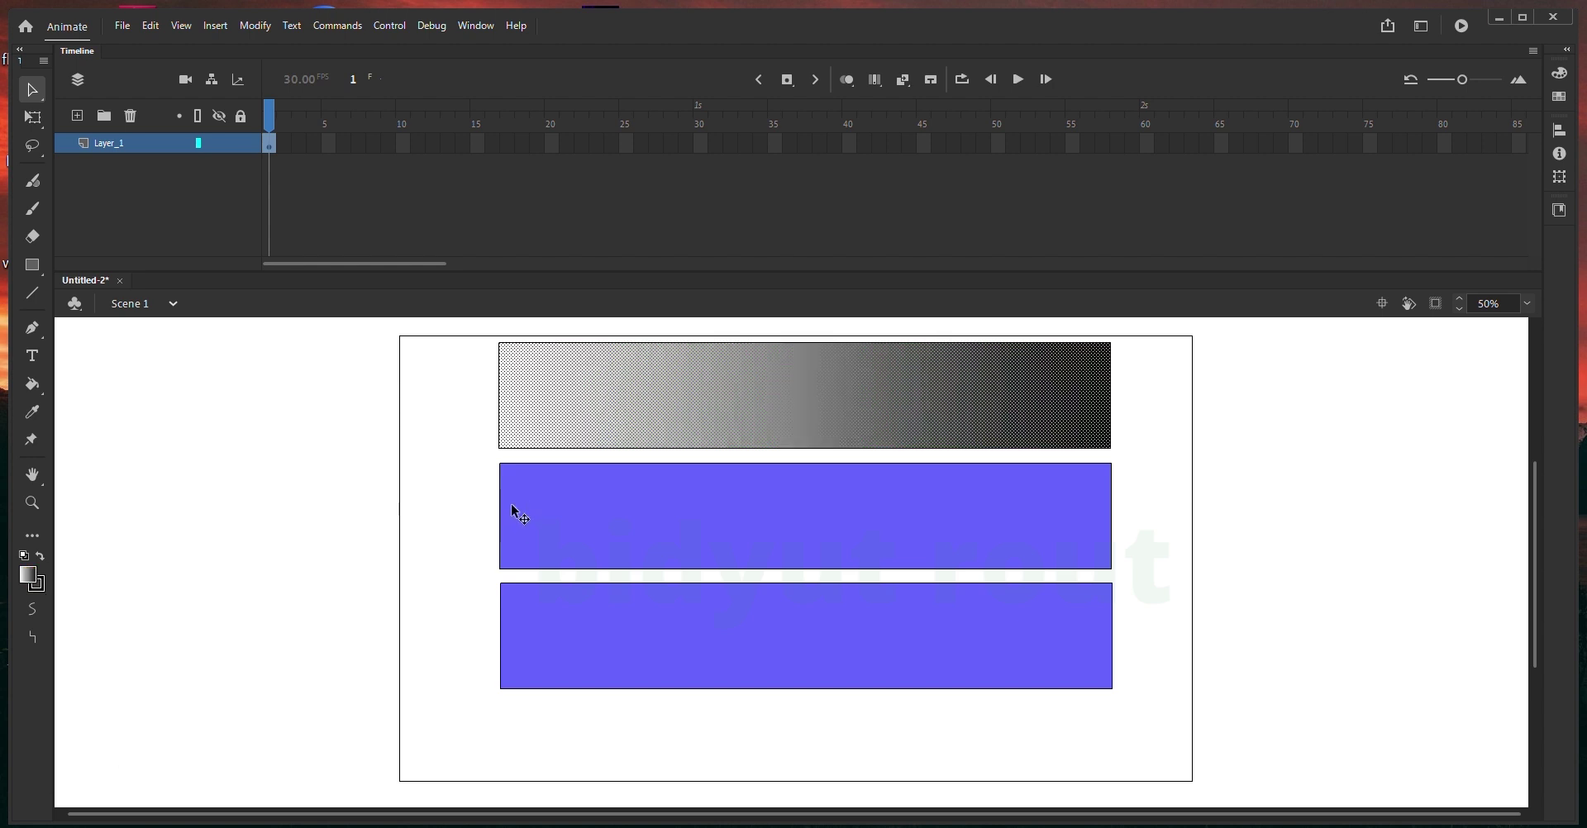
scroll(959, 423, up, 2)
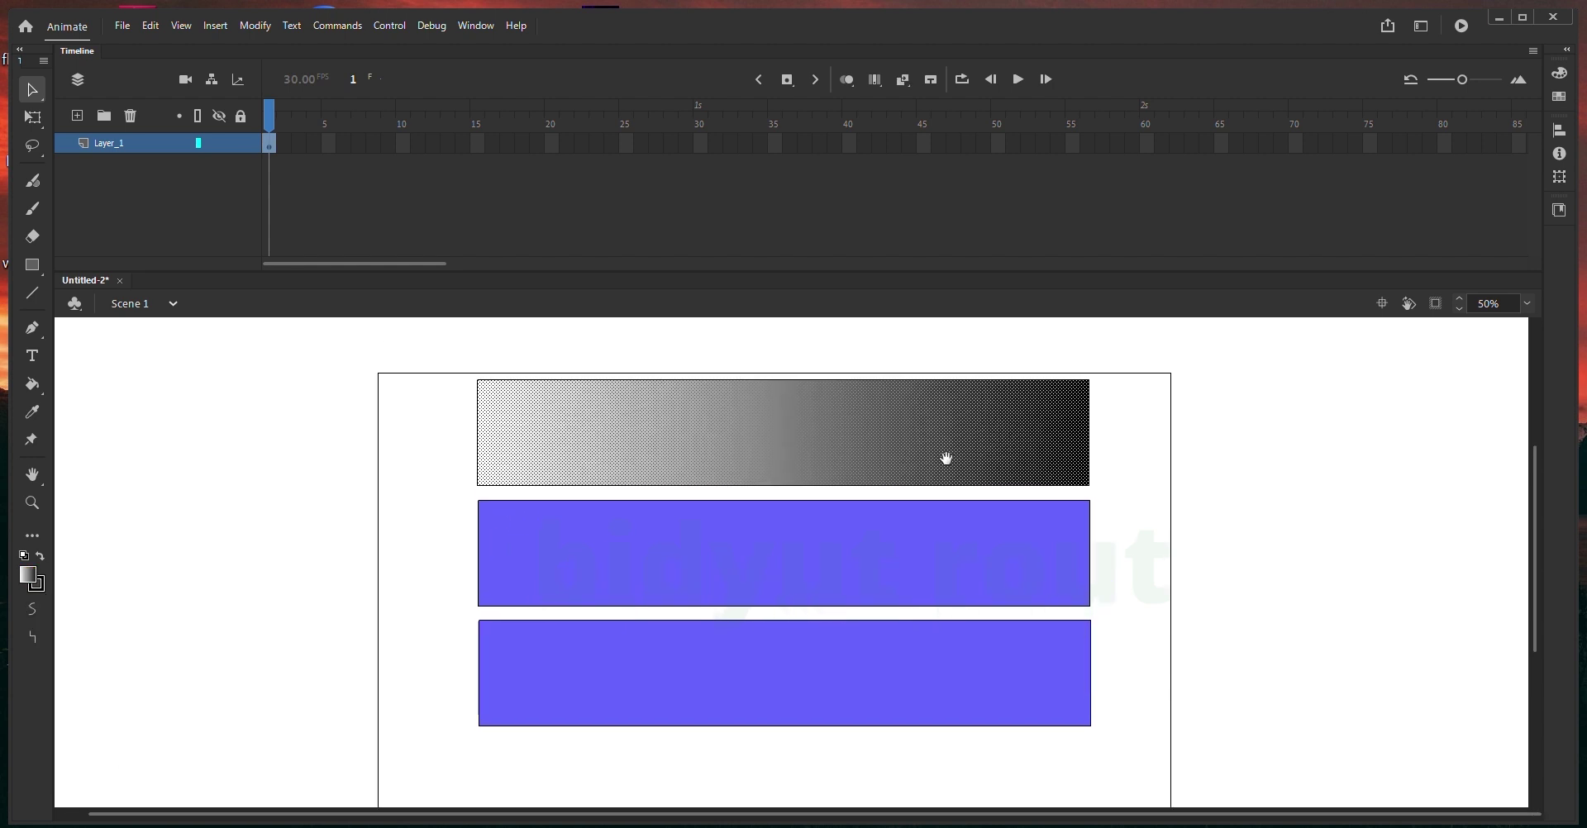
click(31, 577)
click(104, 767)
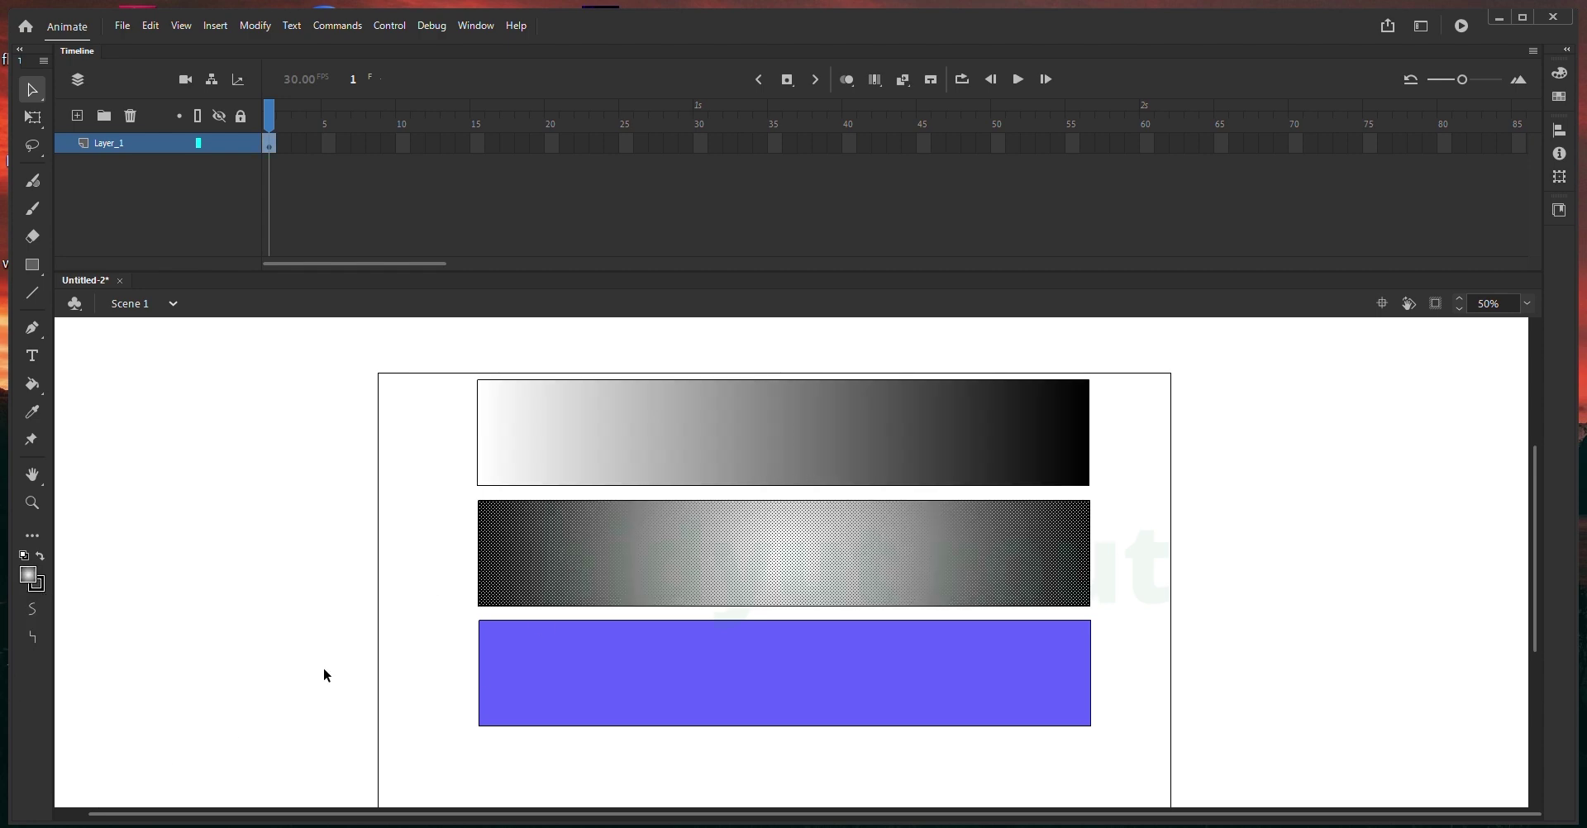
- Shrink the middle bar's radial gradient to a small glow at its center with the Gradient Transform tool
click(736, 556)
key(f)
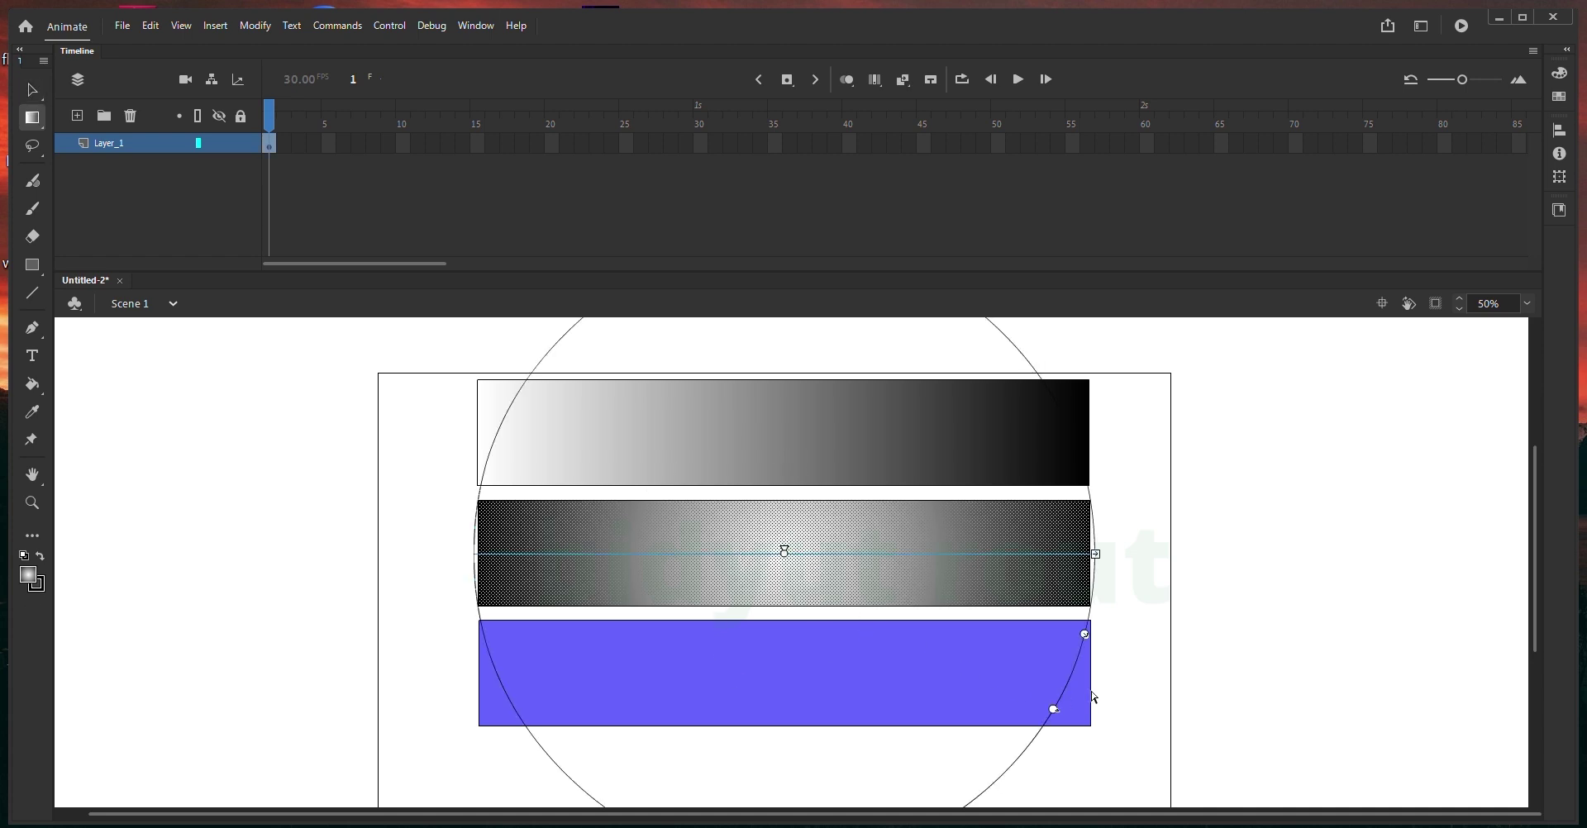
drag(1085, 636, 868, 578)
- Narrow the upper bar's linear gradient and rotate it to run from white at the bar's top to black at its bottom
click(885, 480)
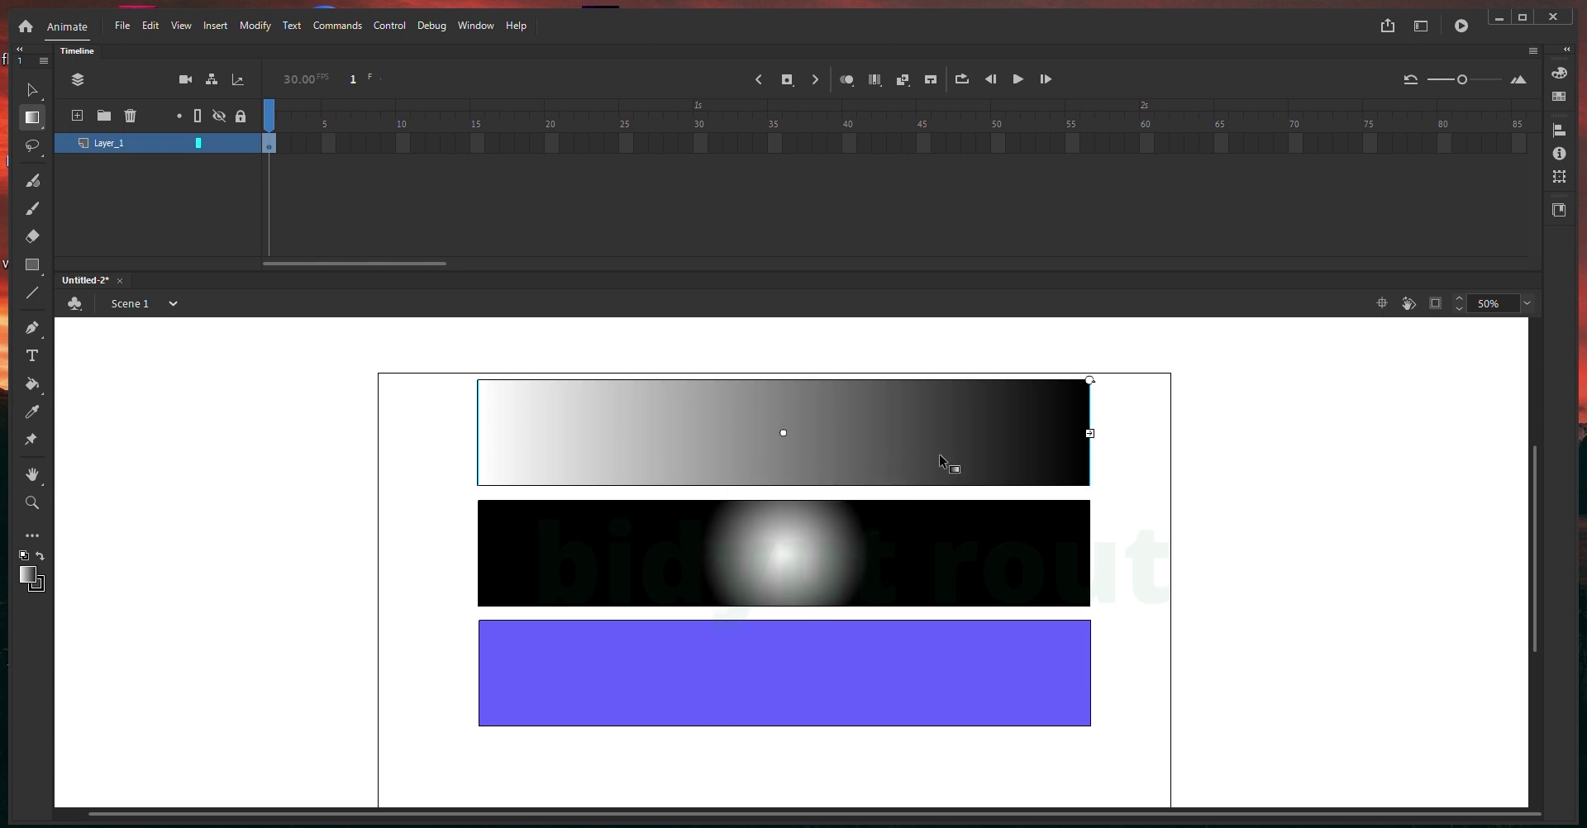
drag(1088, 434, 903, 433)
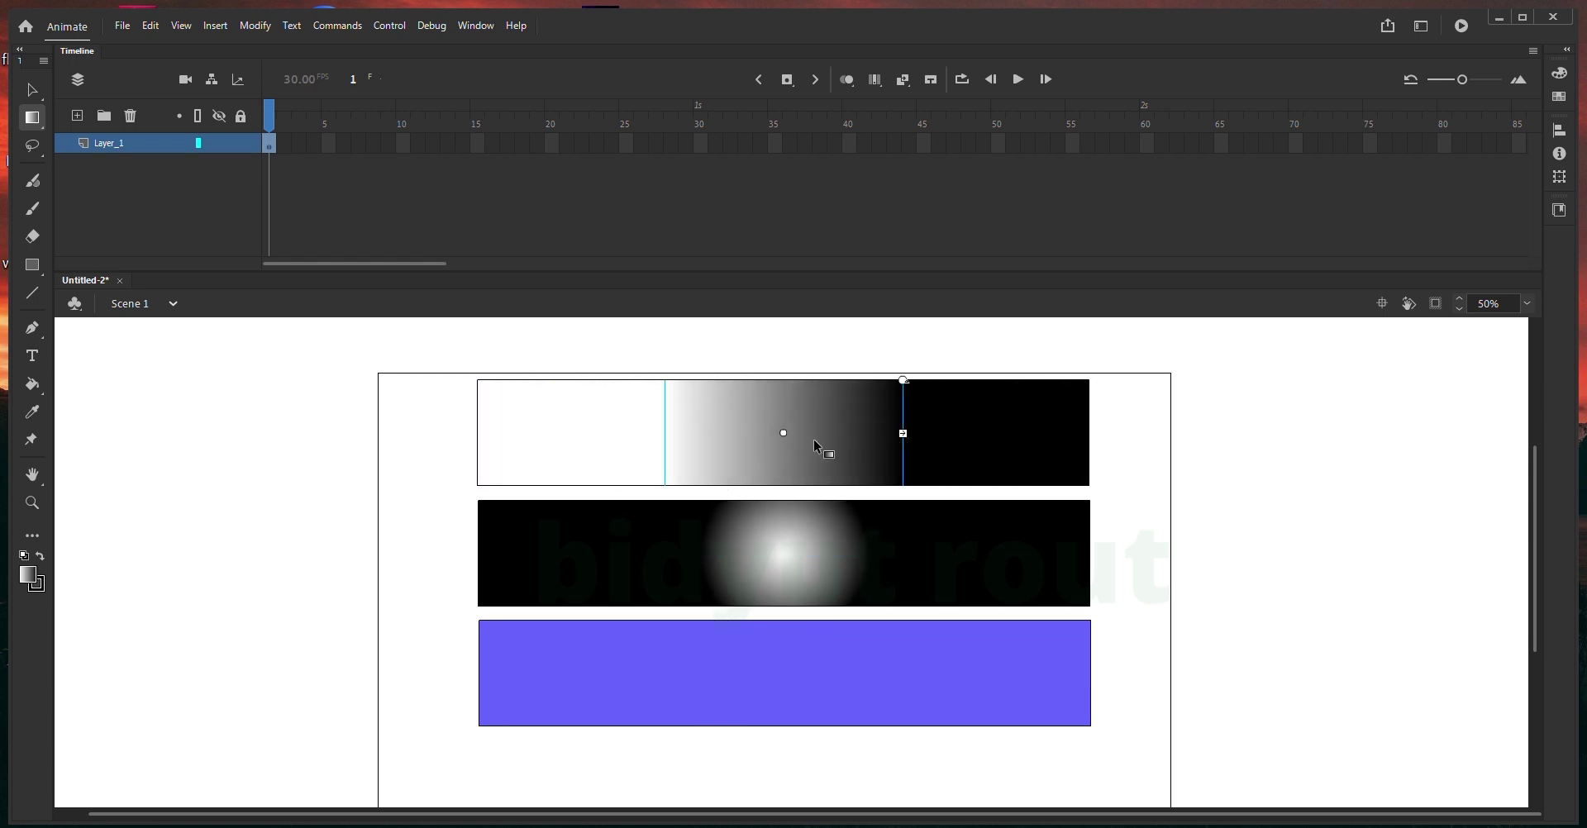
mouse_move(785, 434)
mouse_down()
mouse_move(536, 441)
mouse_move(997, 442)
mouse_move(667, 440)
mouse_move(754, 439)
mouse_up()
drag(874, 387, 818, 490)
click(821, 496)
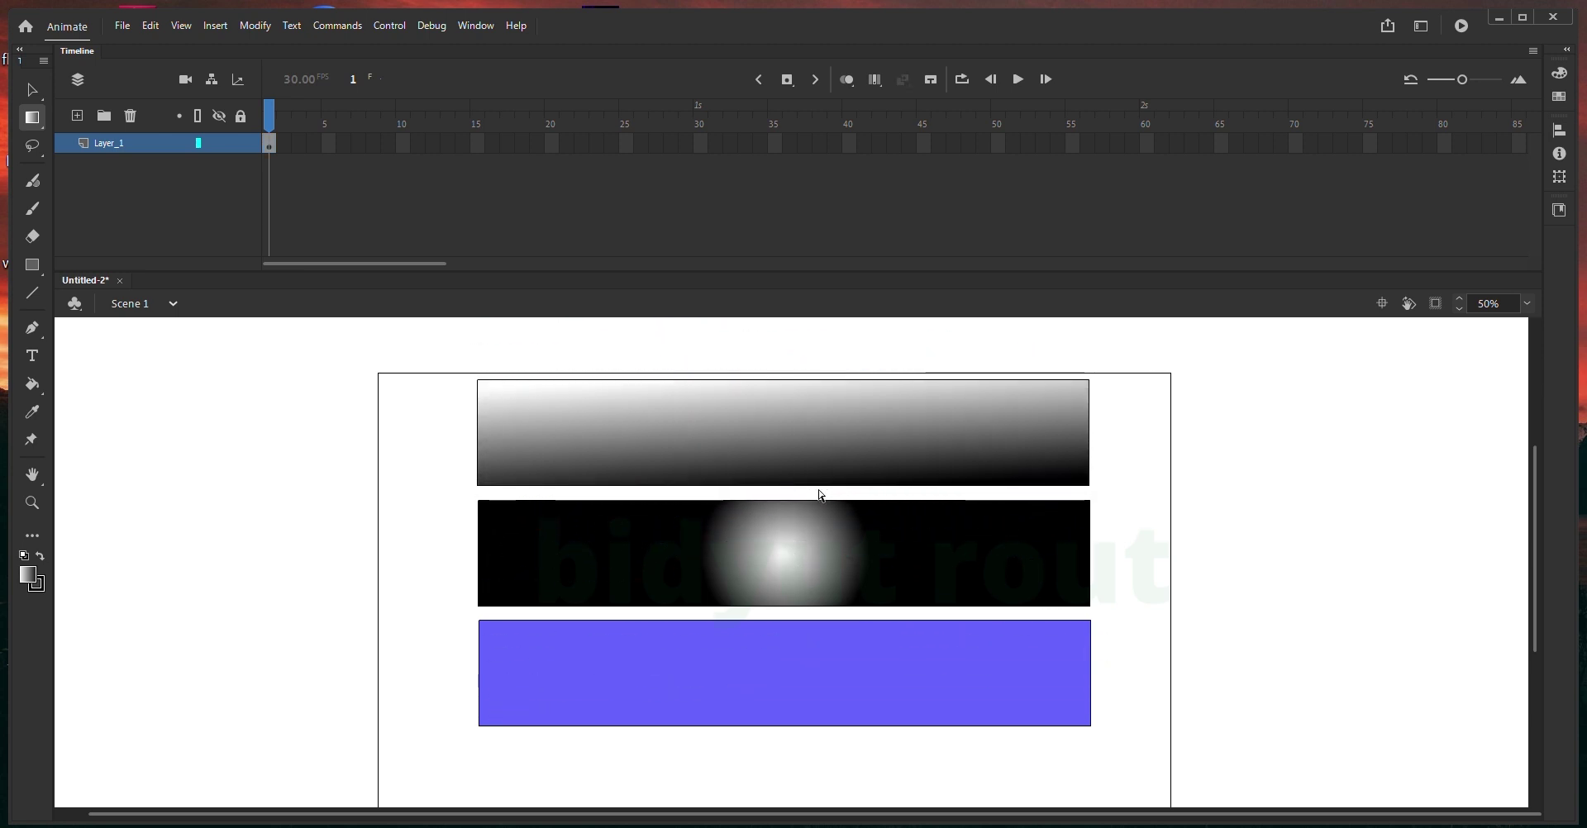
- Move the middle bar's radial gradient to the bar's left end, enlarge its radius and rotate it
click(844, 539)
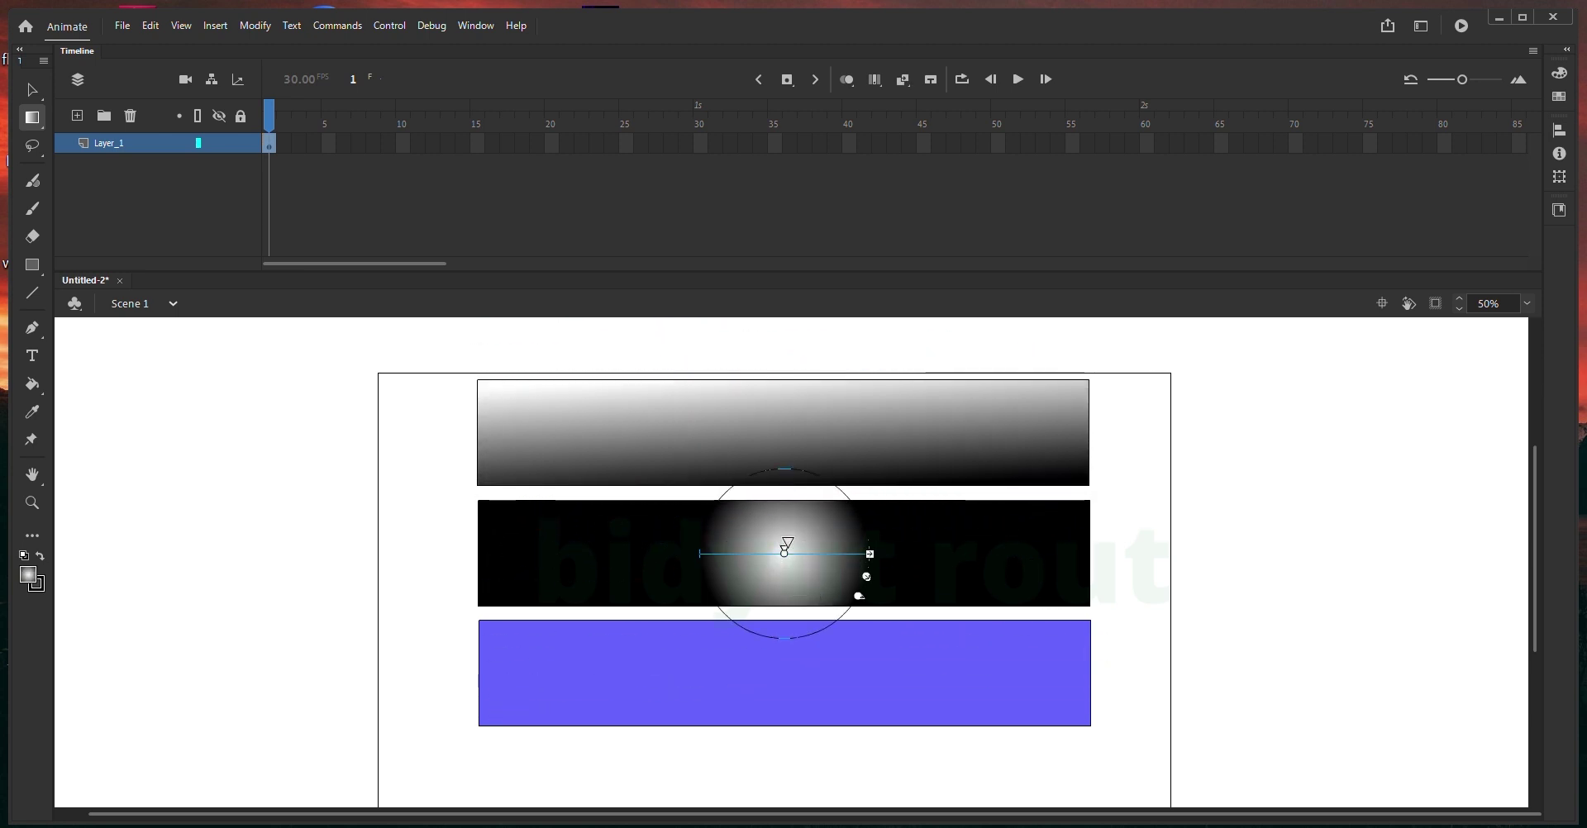
drag(787, 548, 524, 560)
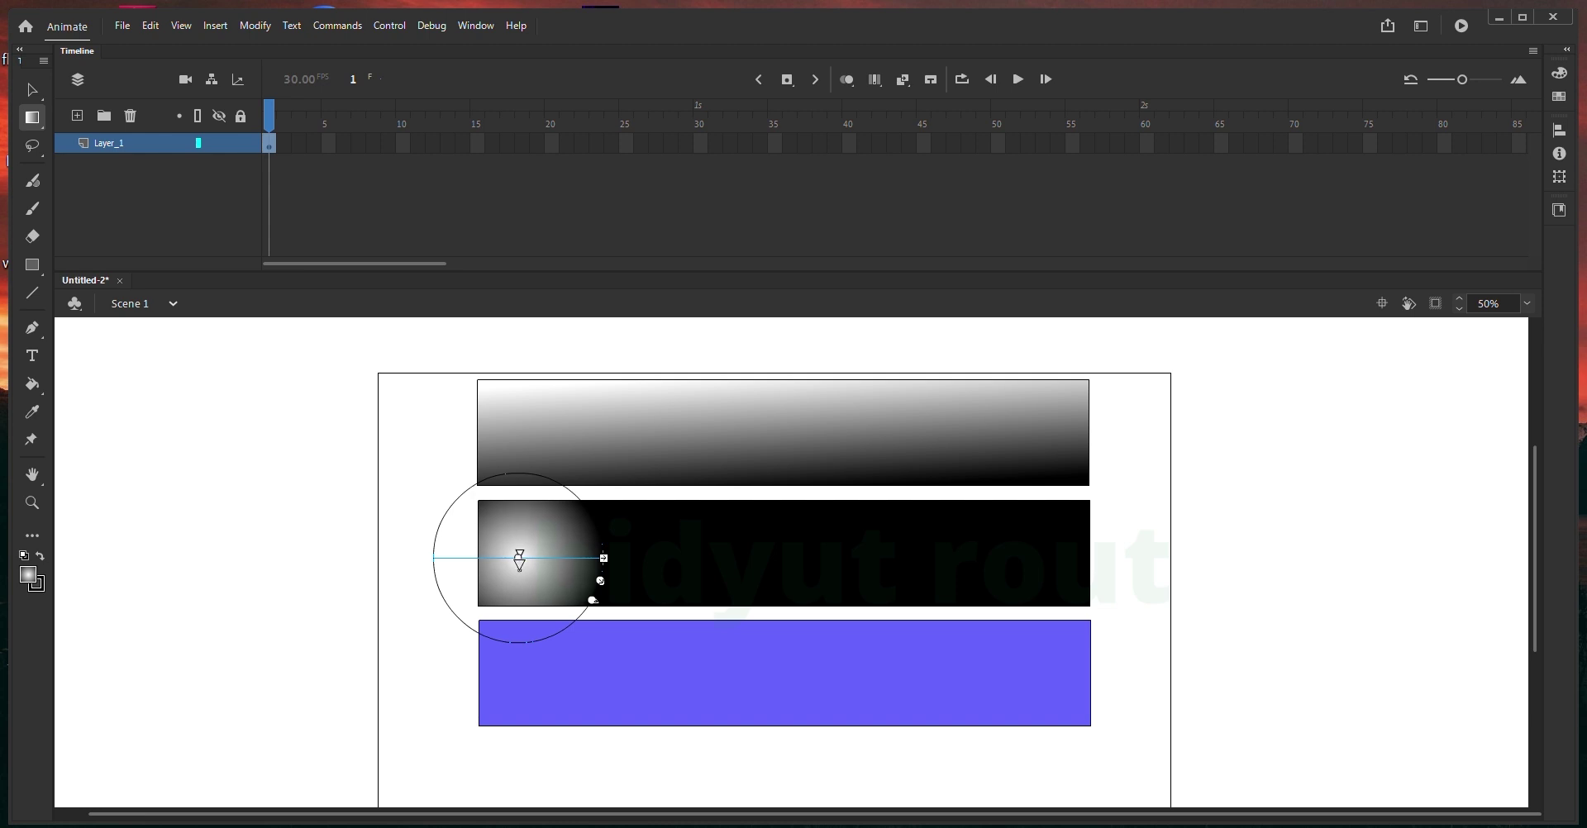
drag(600, 581, 536, 711)
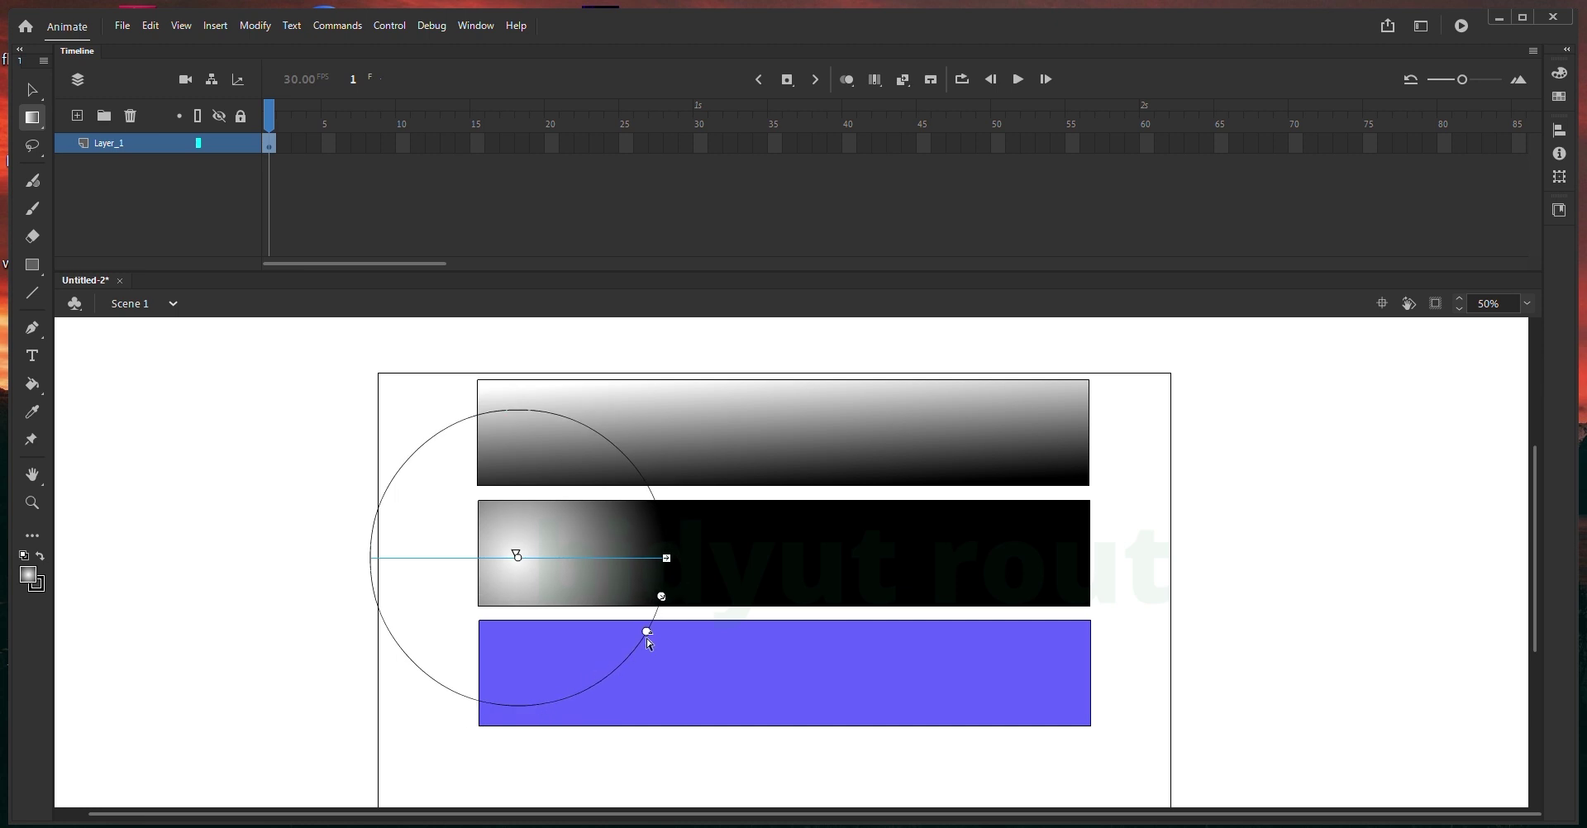
drag(647, 633, 419, 609)
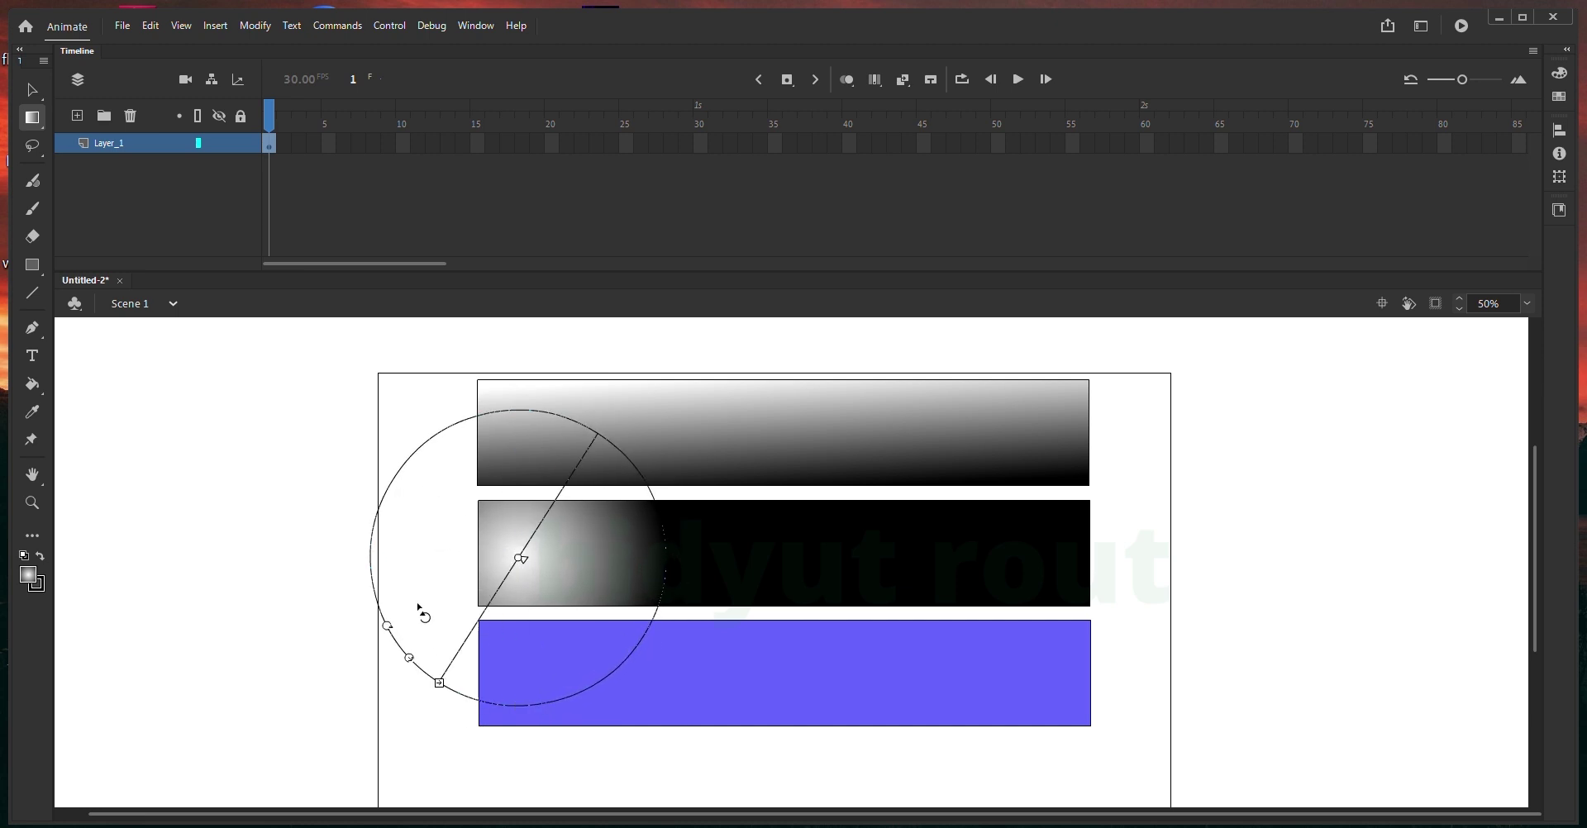
- Replace the middle bar's fill with the blue-to-black radial gradient
click(459, 535)
click(496, 562)
click(30, 577)
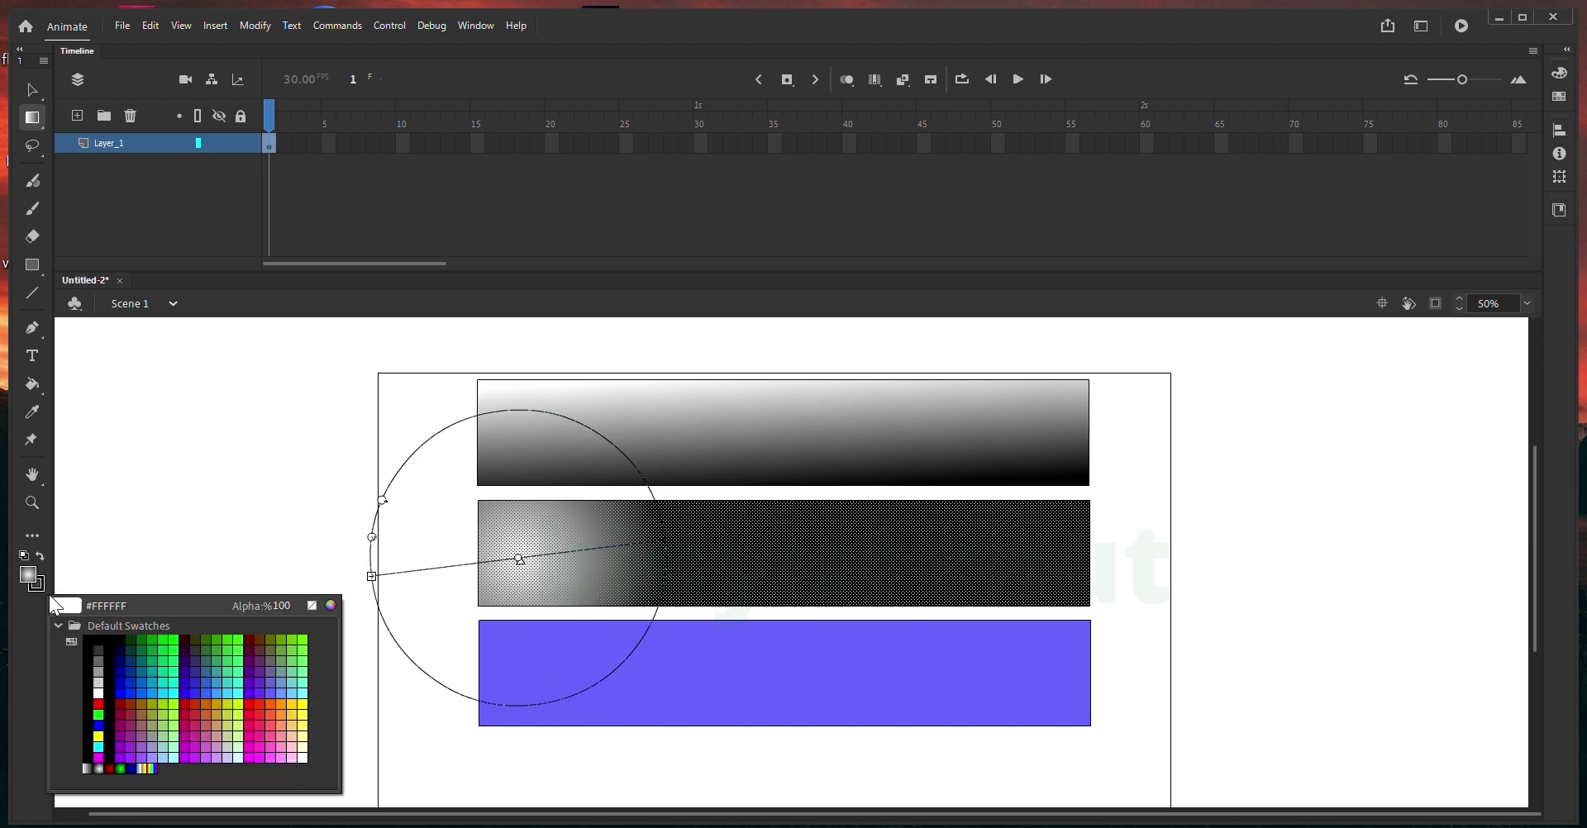
click(135, 767)
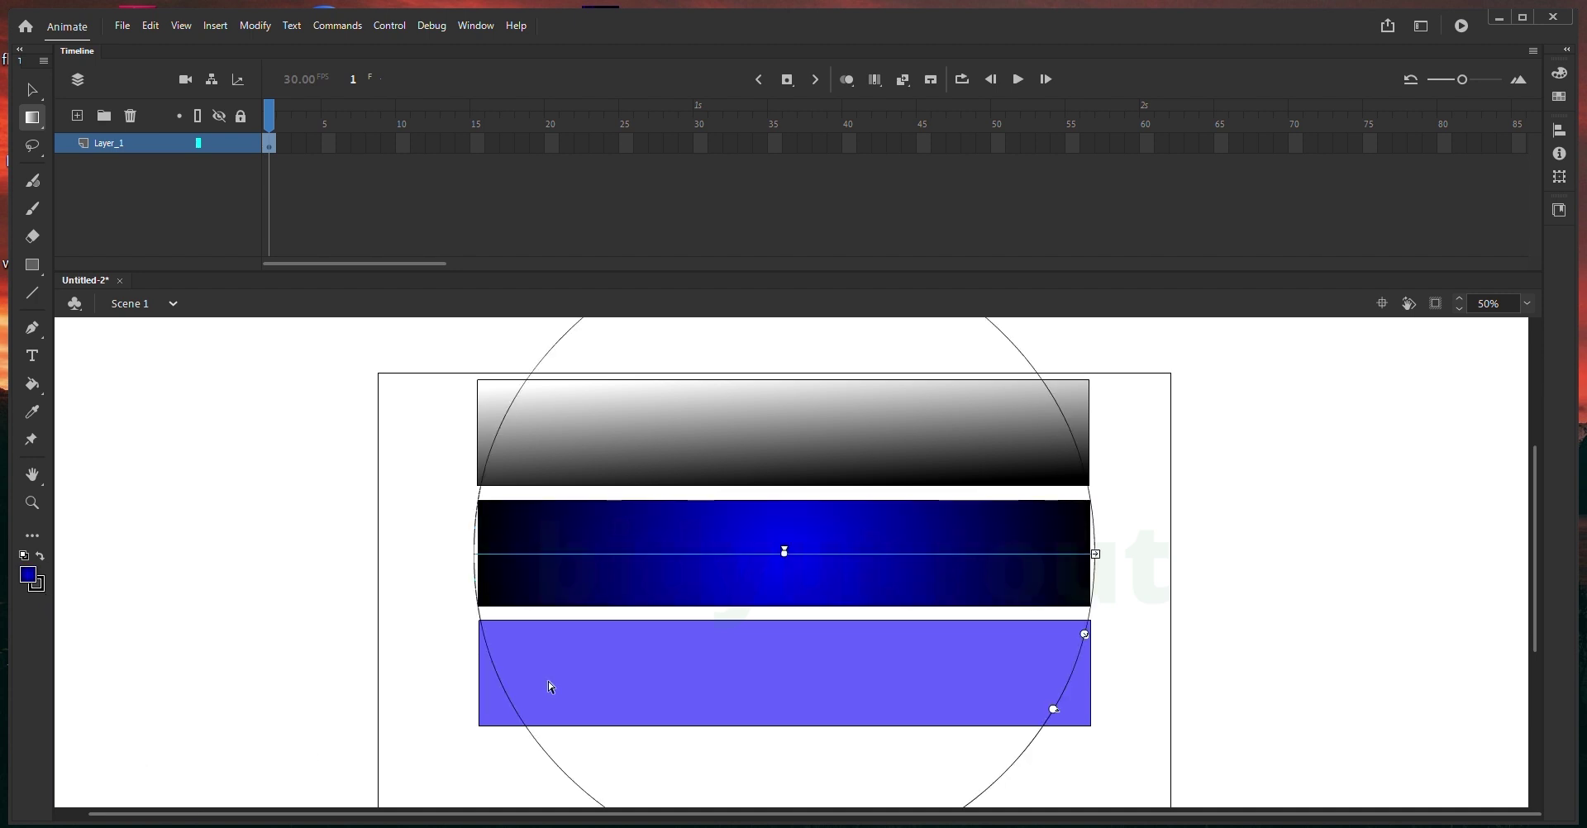
click(426, 593)
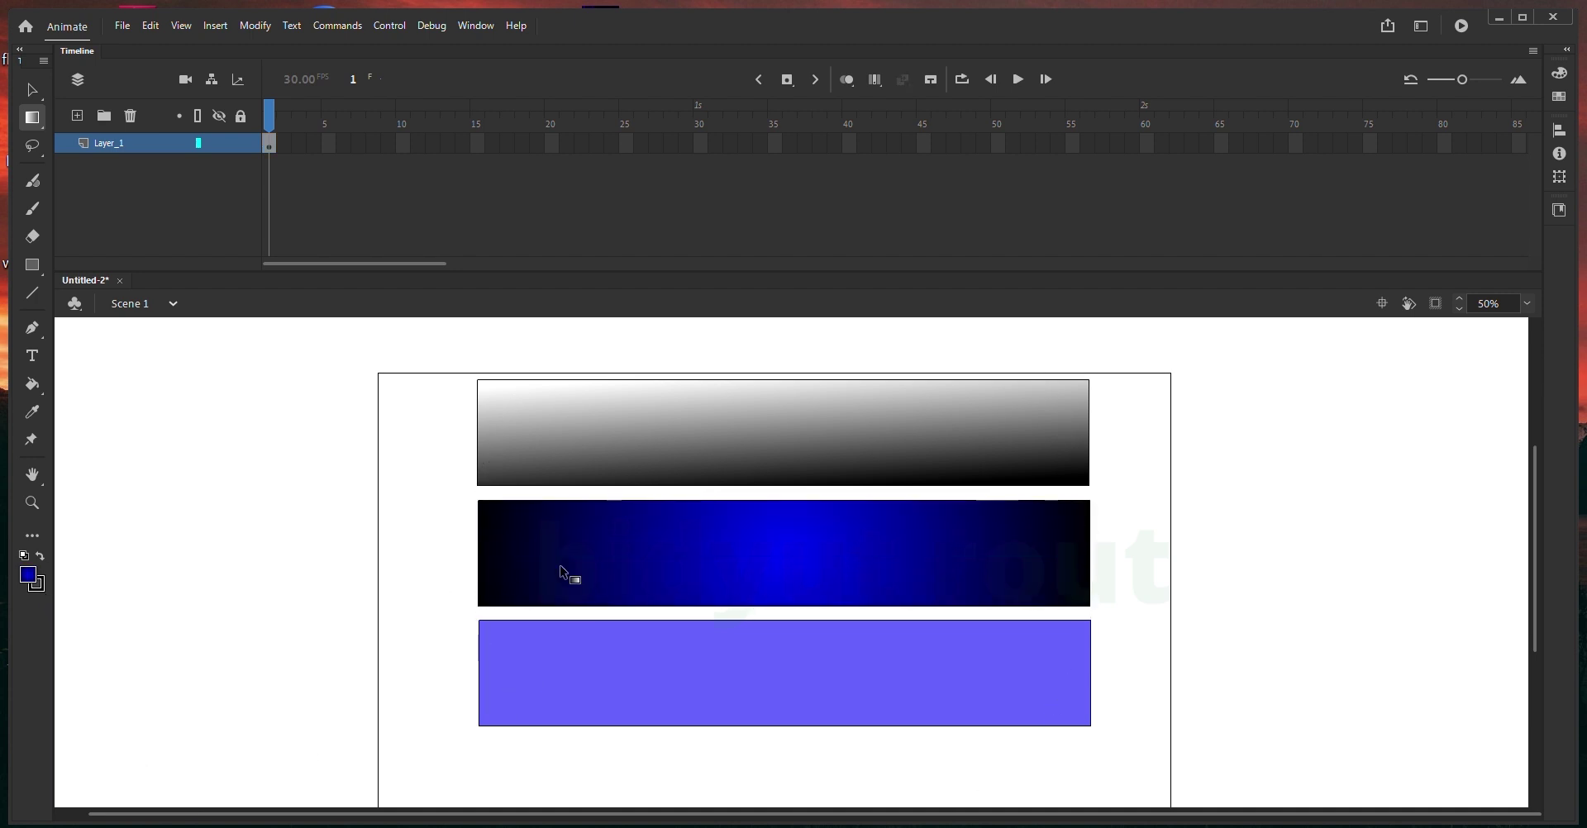
click(689, 567)
- Change the blue center stop of the middle bar's radial gradient to olive #999900 using the Color settings
click(477, 28)
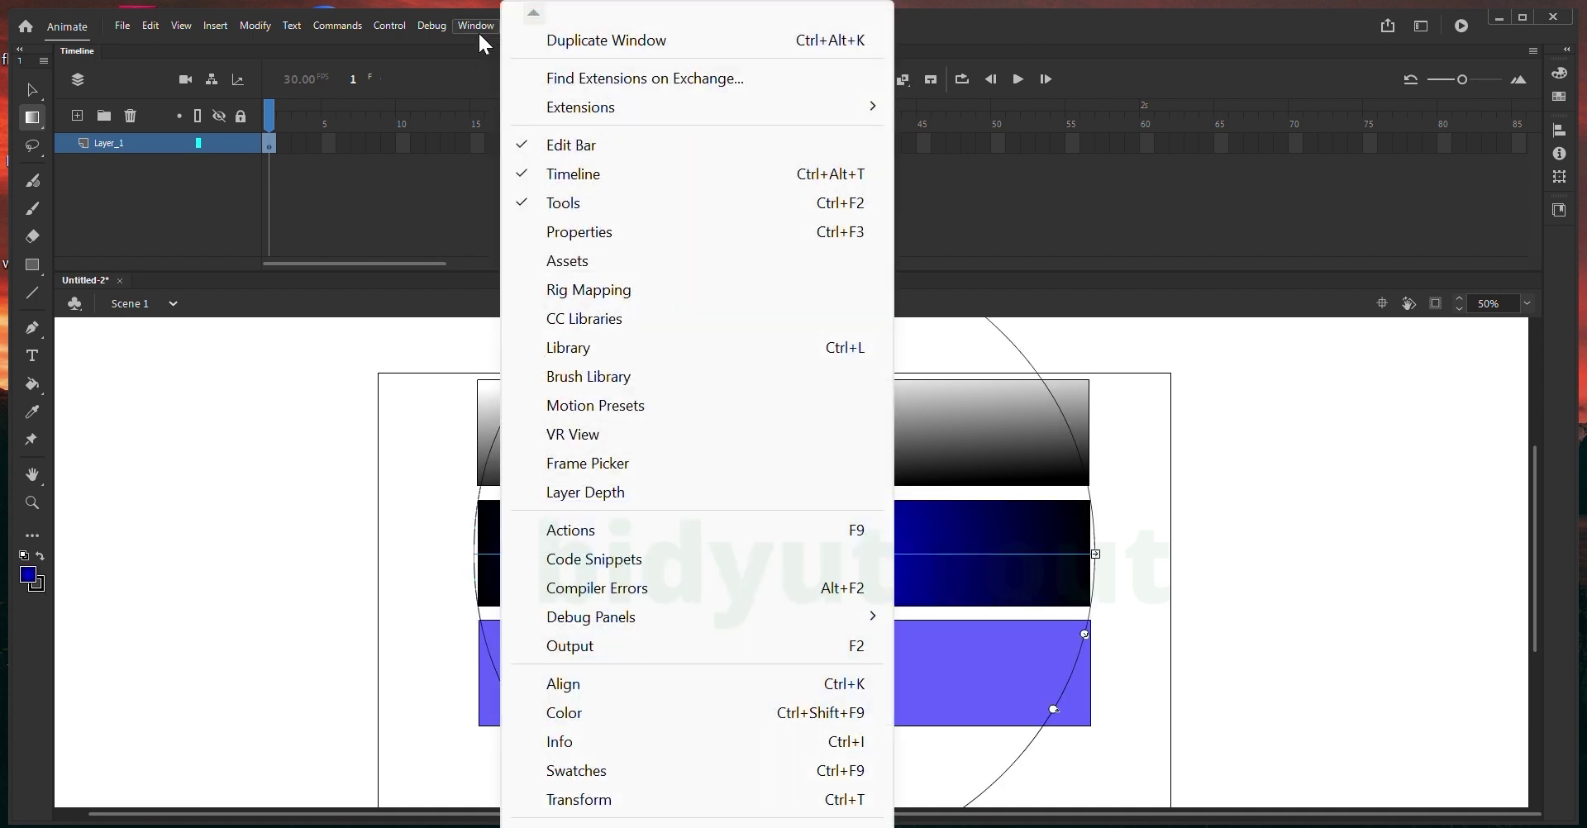
click(601, 716)
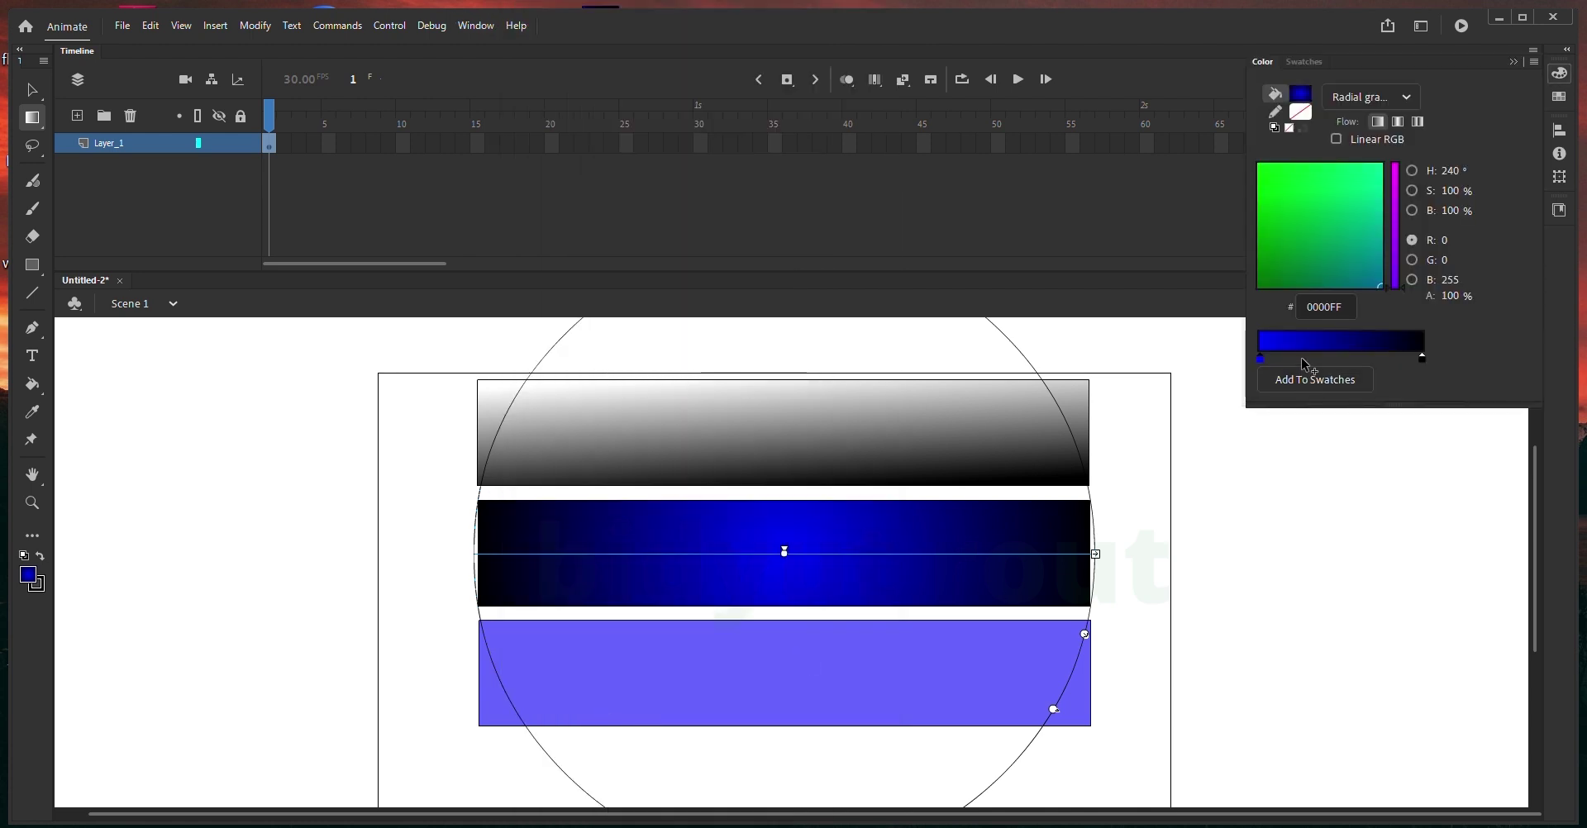
double_click(1260, 360)
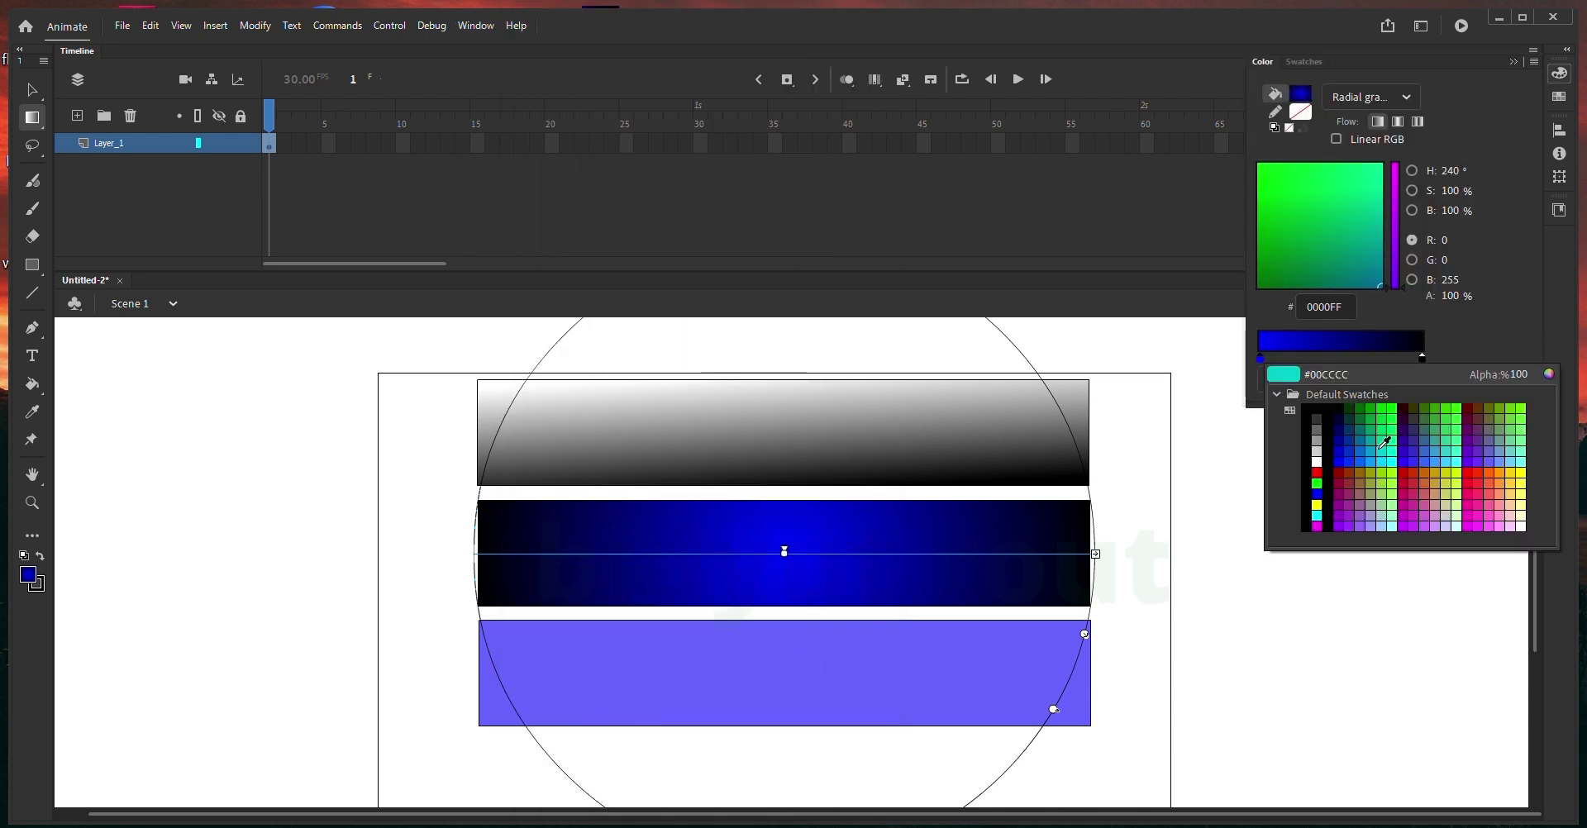
click(1370, 479)
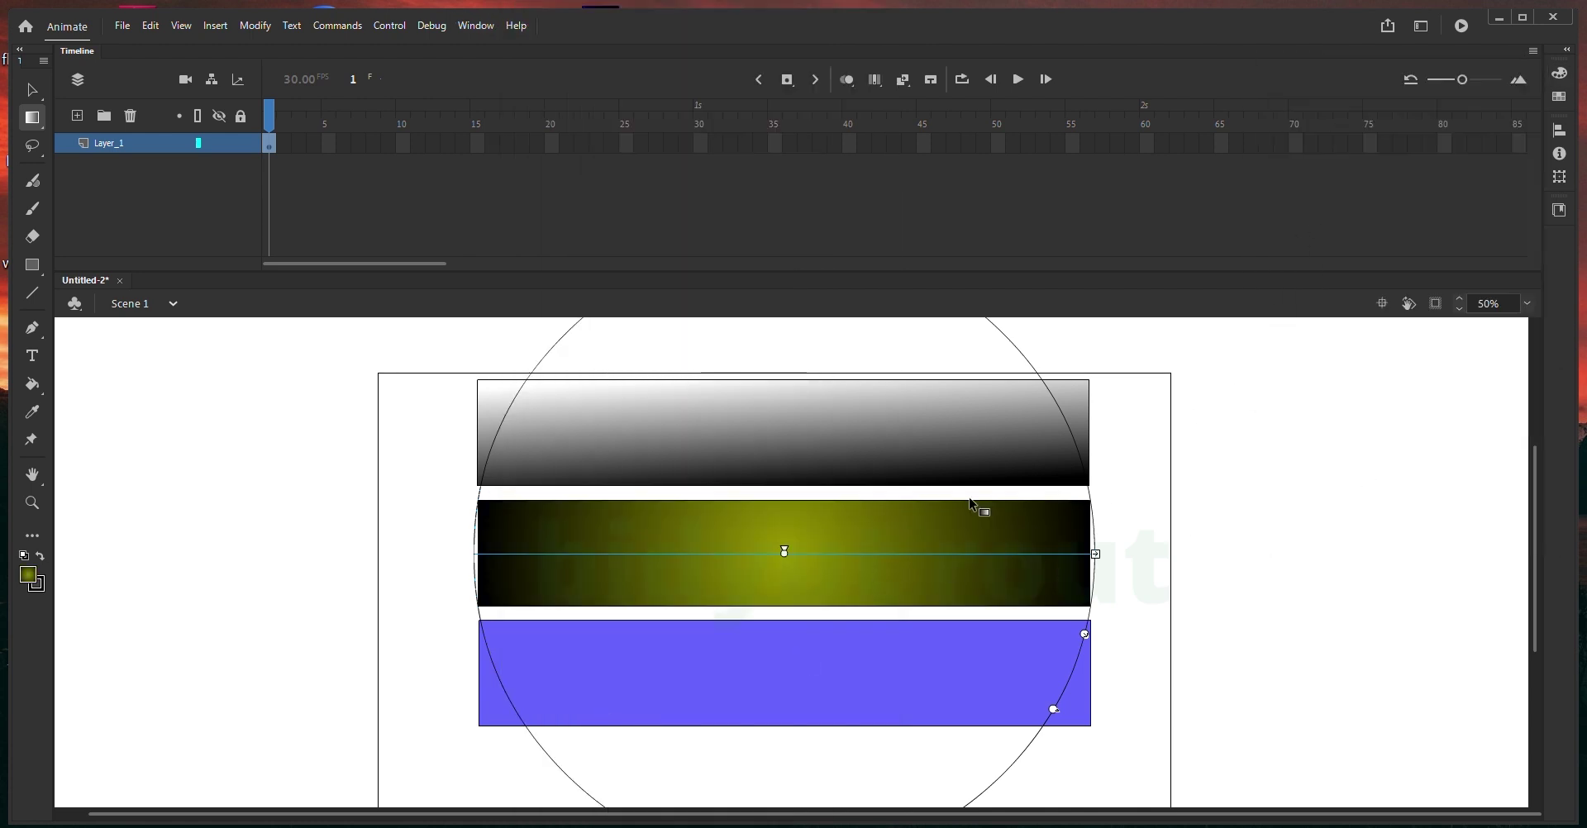
- Add green stops and a light blue #5BA7CC stop between the olive and black ends of the middle bar's gradient
click(484, 33)
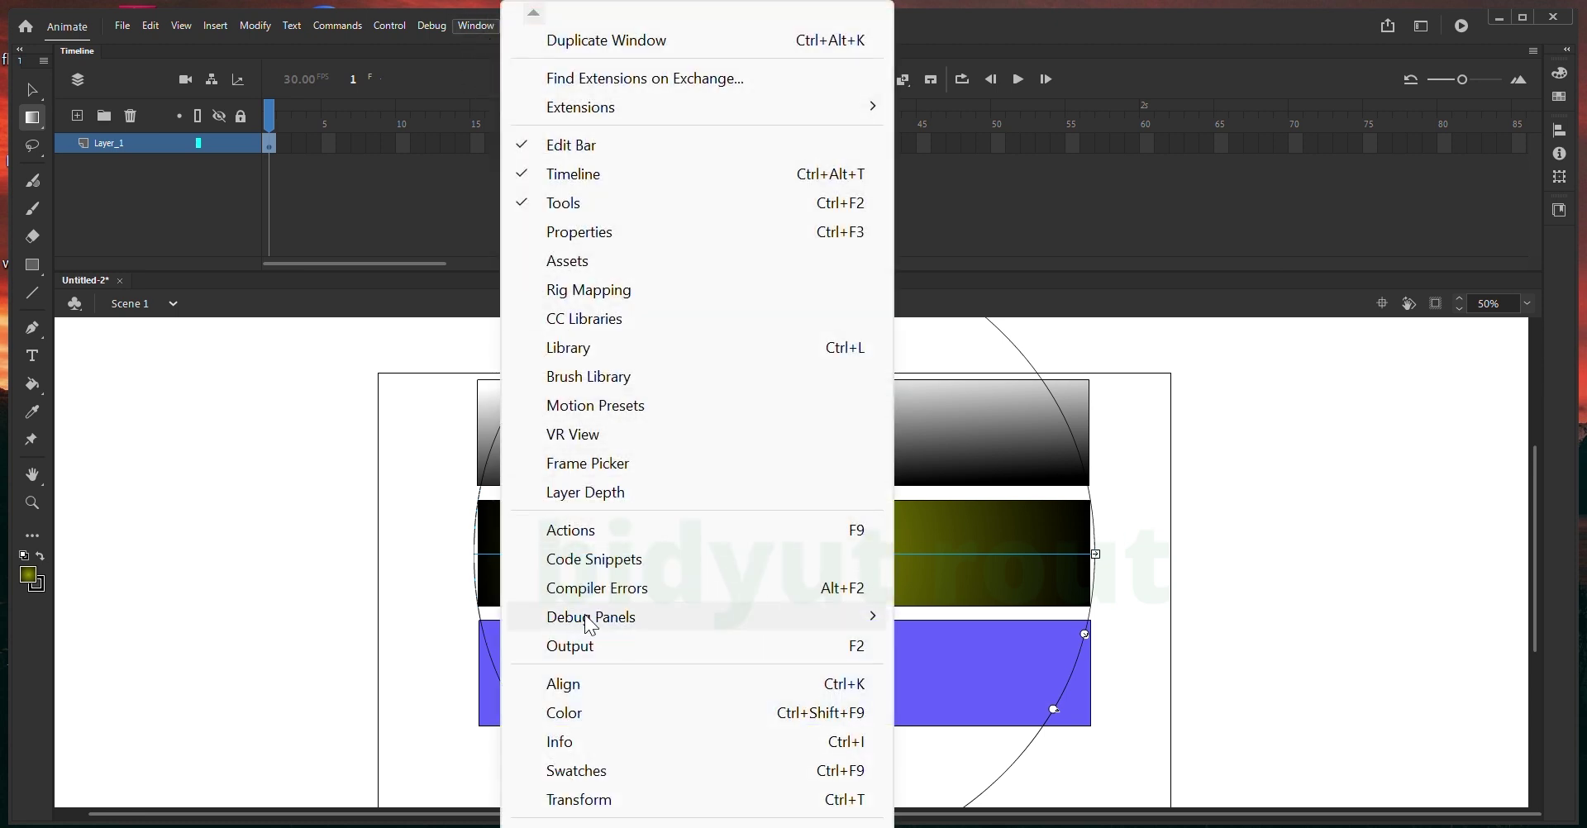
click(612, 715)
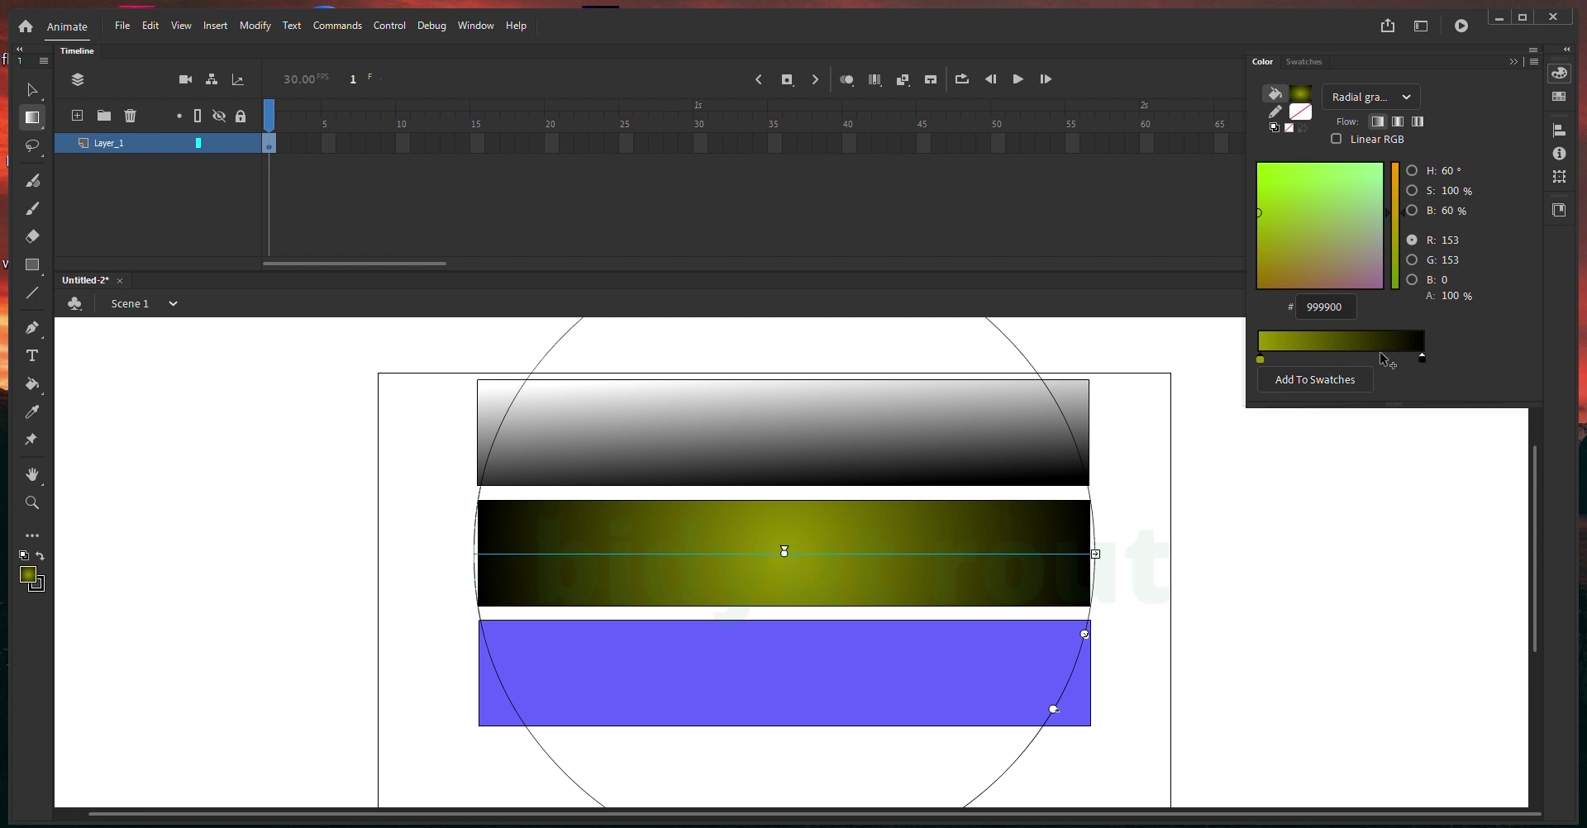
click(1327, 359)
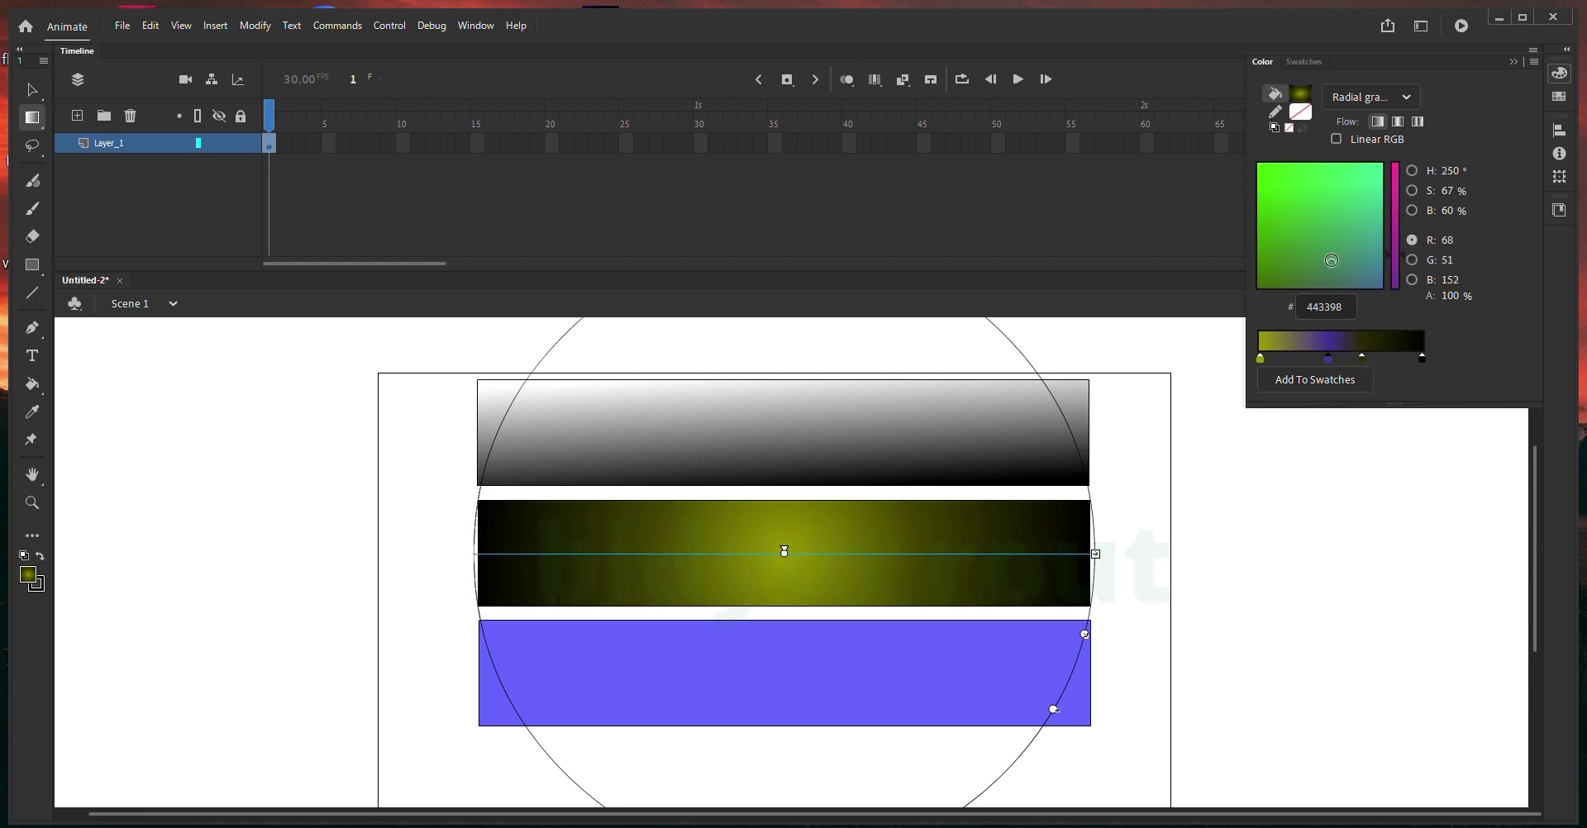
click(1294, 217)
click(1296, 360)
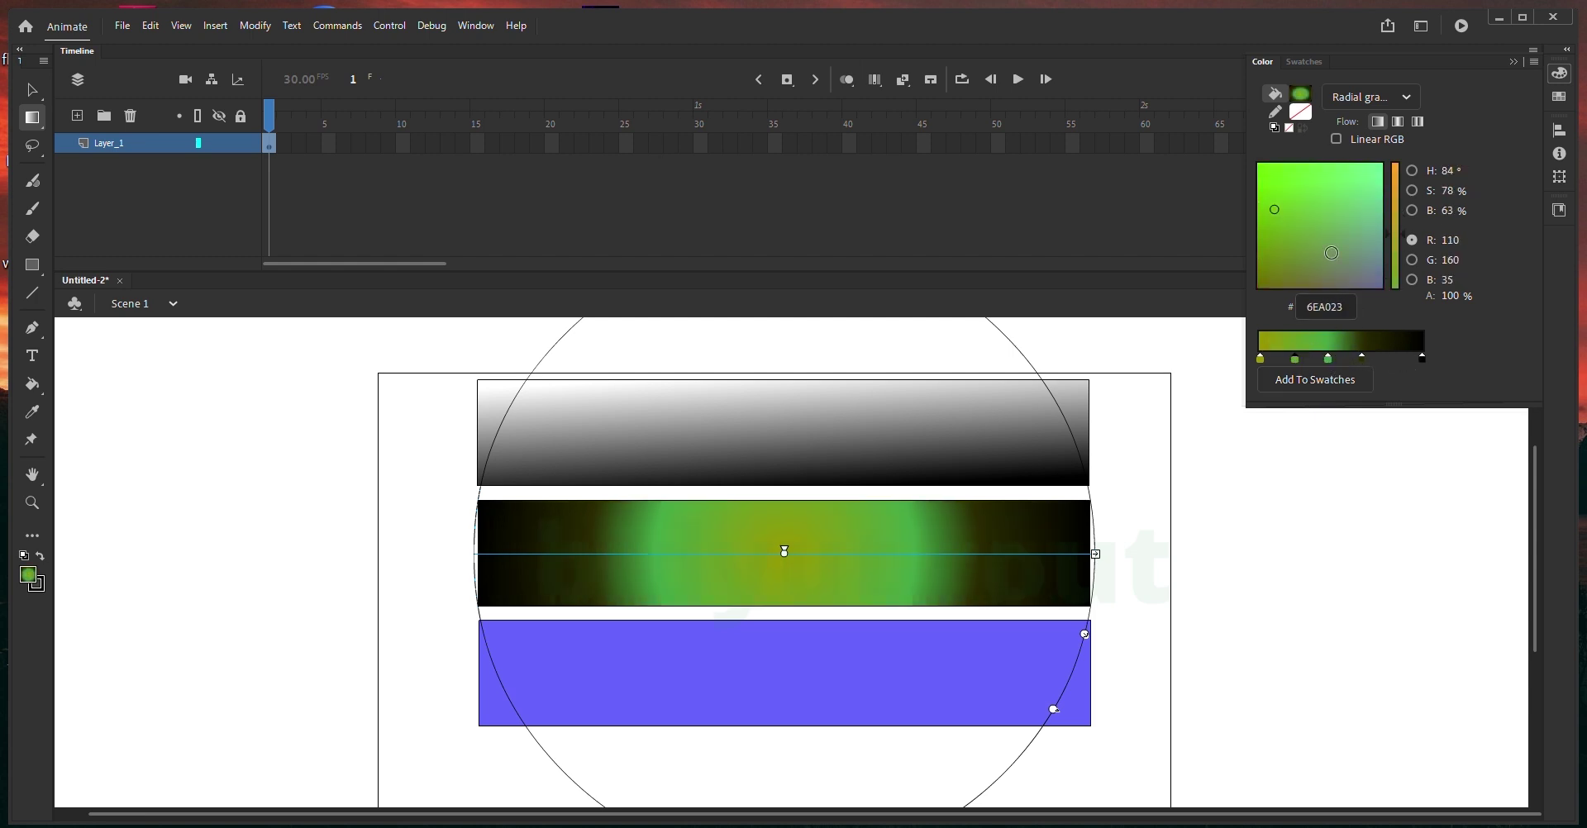
click(1310, 360)
click(1357, 206)
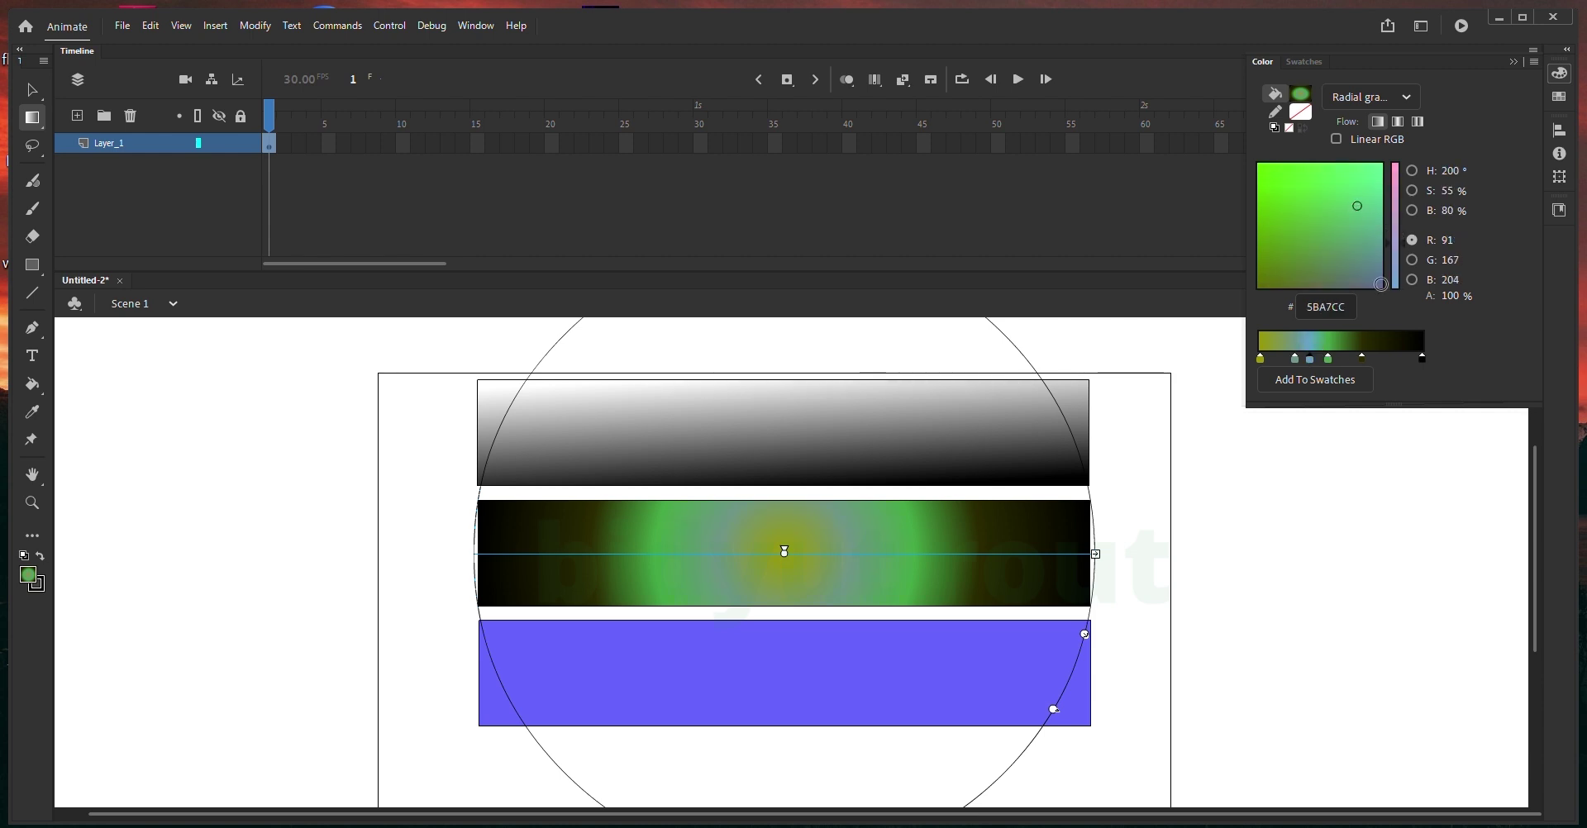
- Add a bright green #1ADD15 stop near the gradient's black end and a red #F33453 stop just past its middle
click(1386, 360)
drag(1315, 215, 1267, 179)
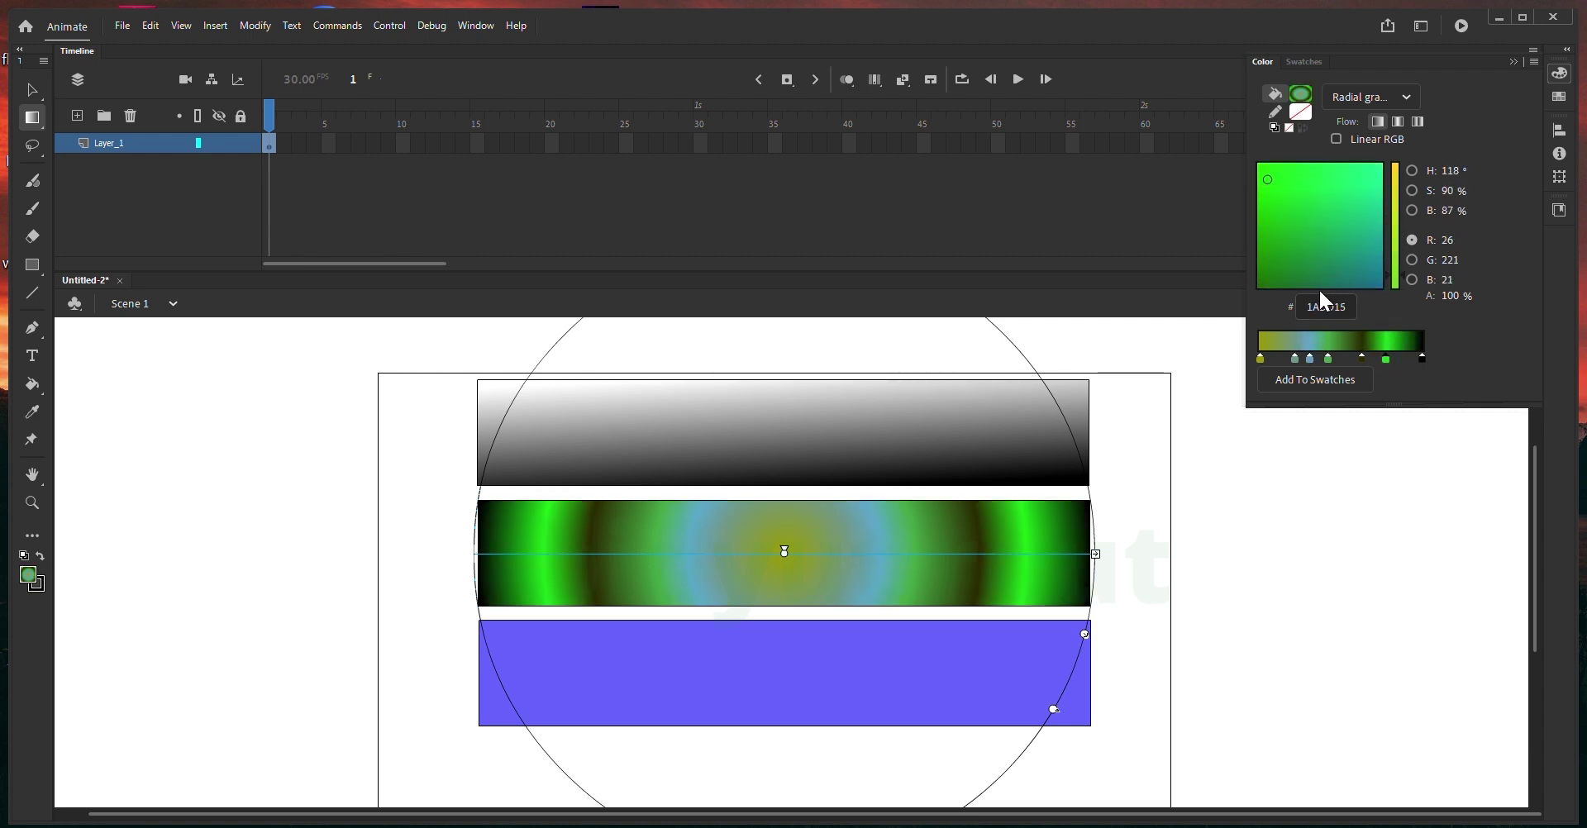
click(1348, 360)
drag(1395, 263, 1396, 167)
click(1307, 237)
drag(1307, 238, 1298, 263)
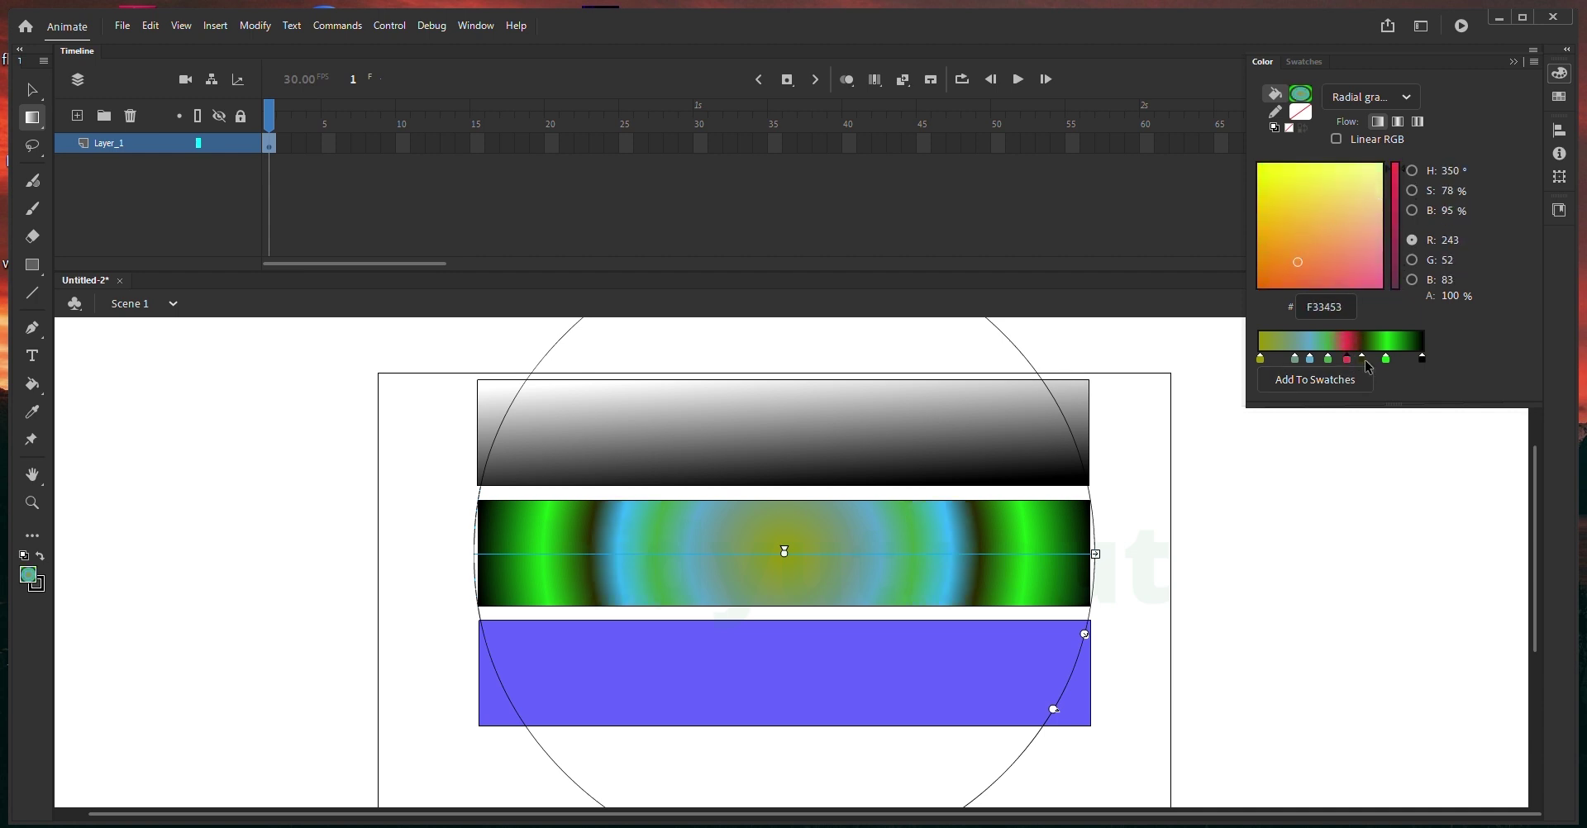
- Add a dark red #B10036 stop beside the olive center stop of the middle bar's gradient
click(1280, 359)
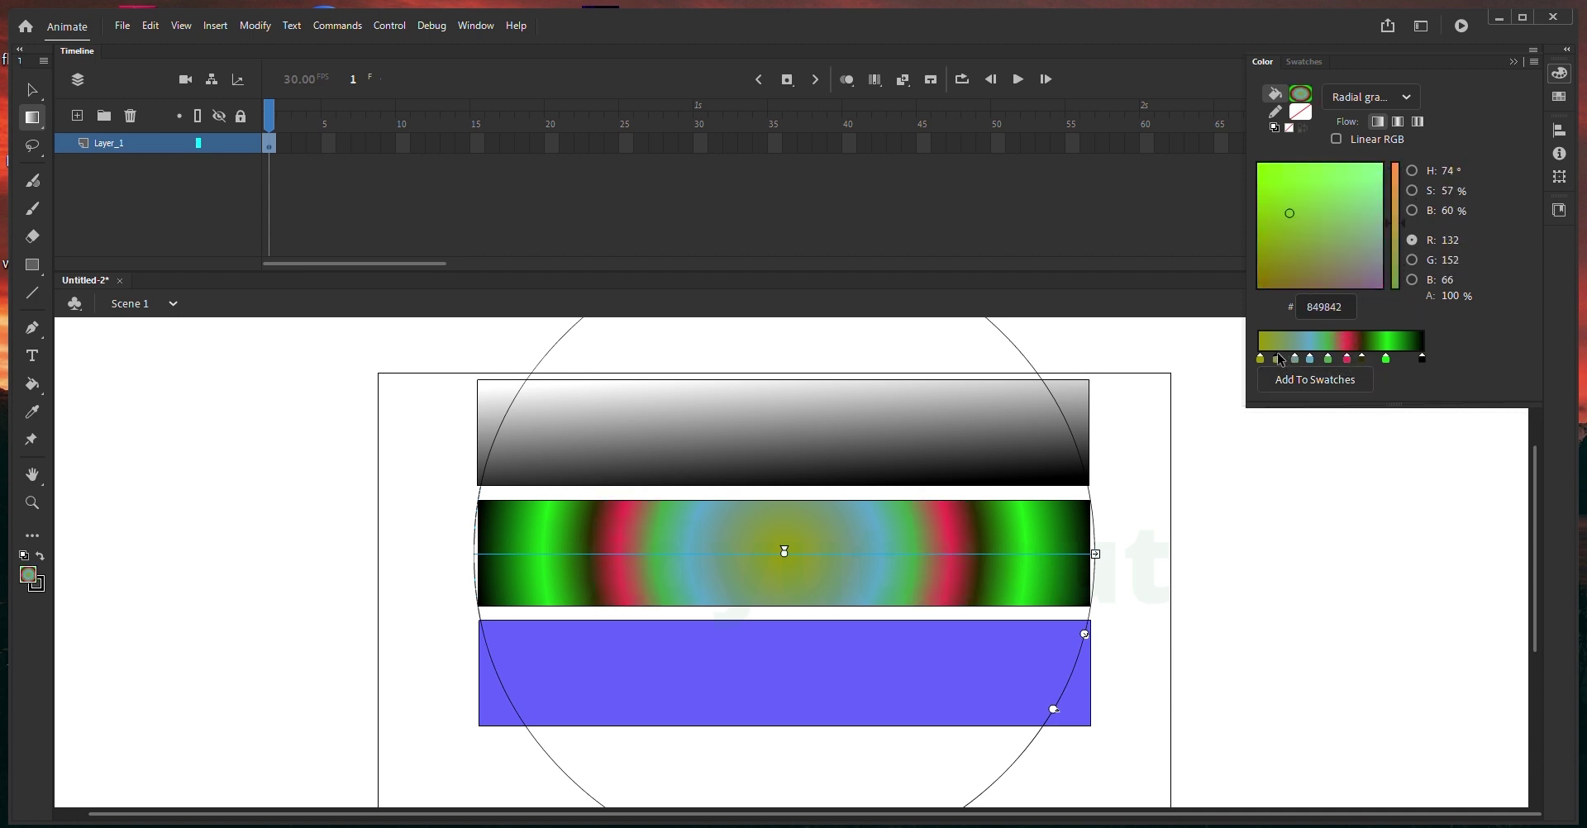
mouse_move(1337, 244)
mouse_down()
mouse_move(1398, 203)
mouse_move(1283, 286)
mouse_up()
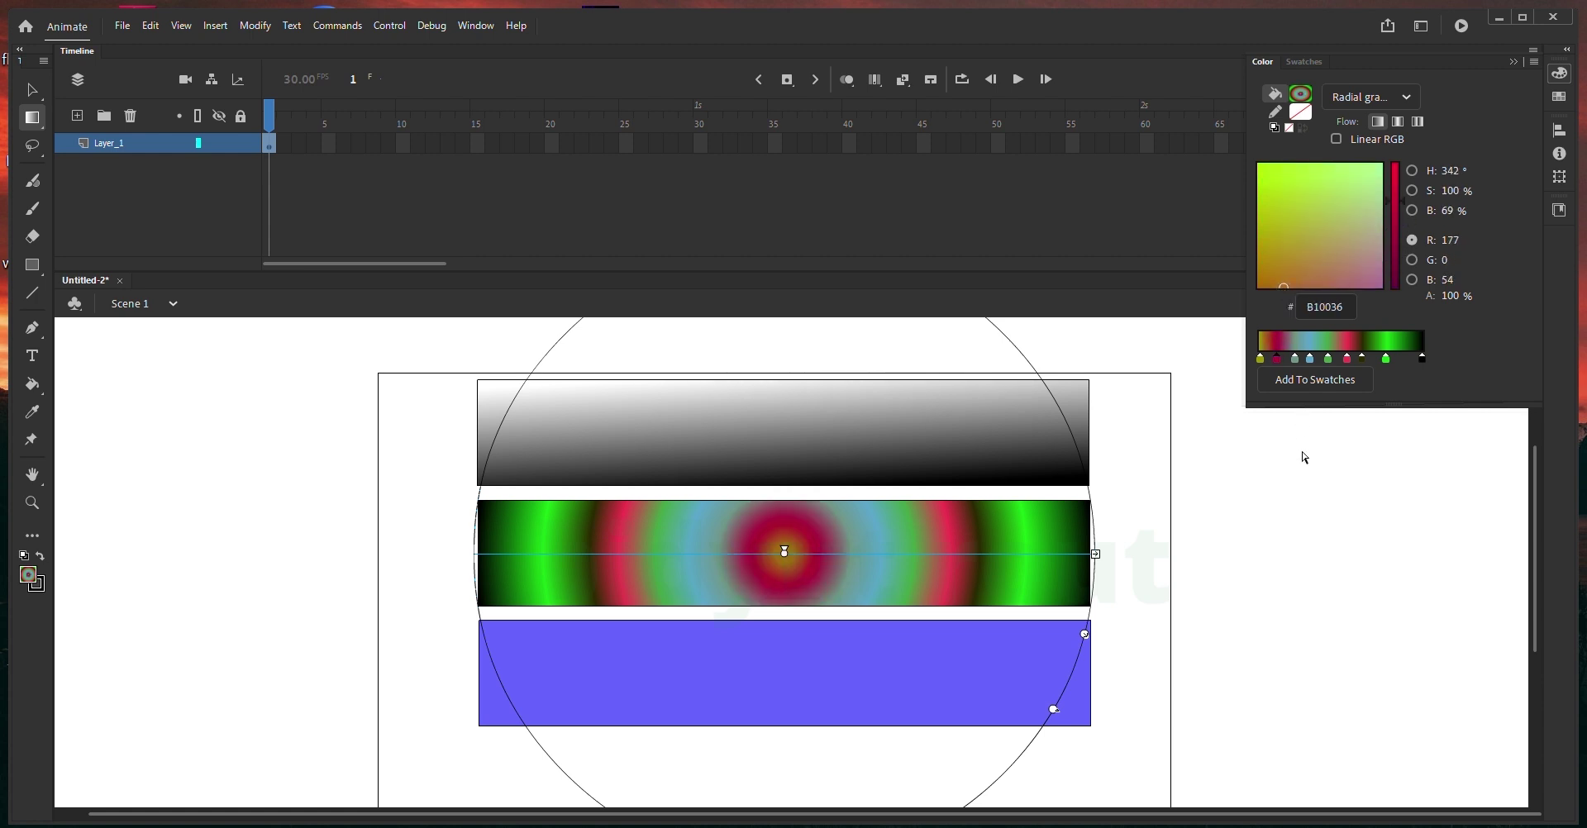
click(1315, 525)
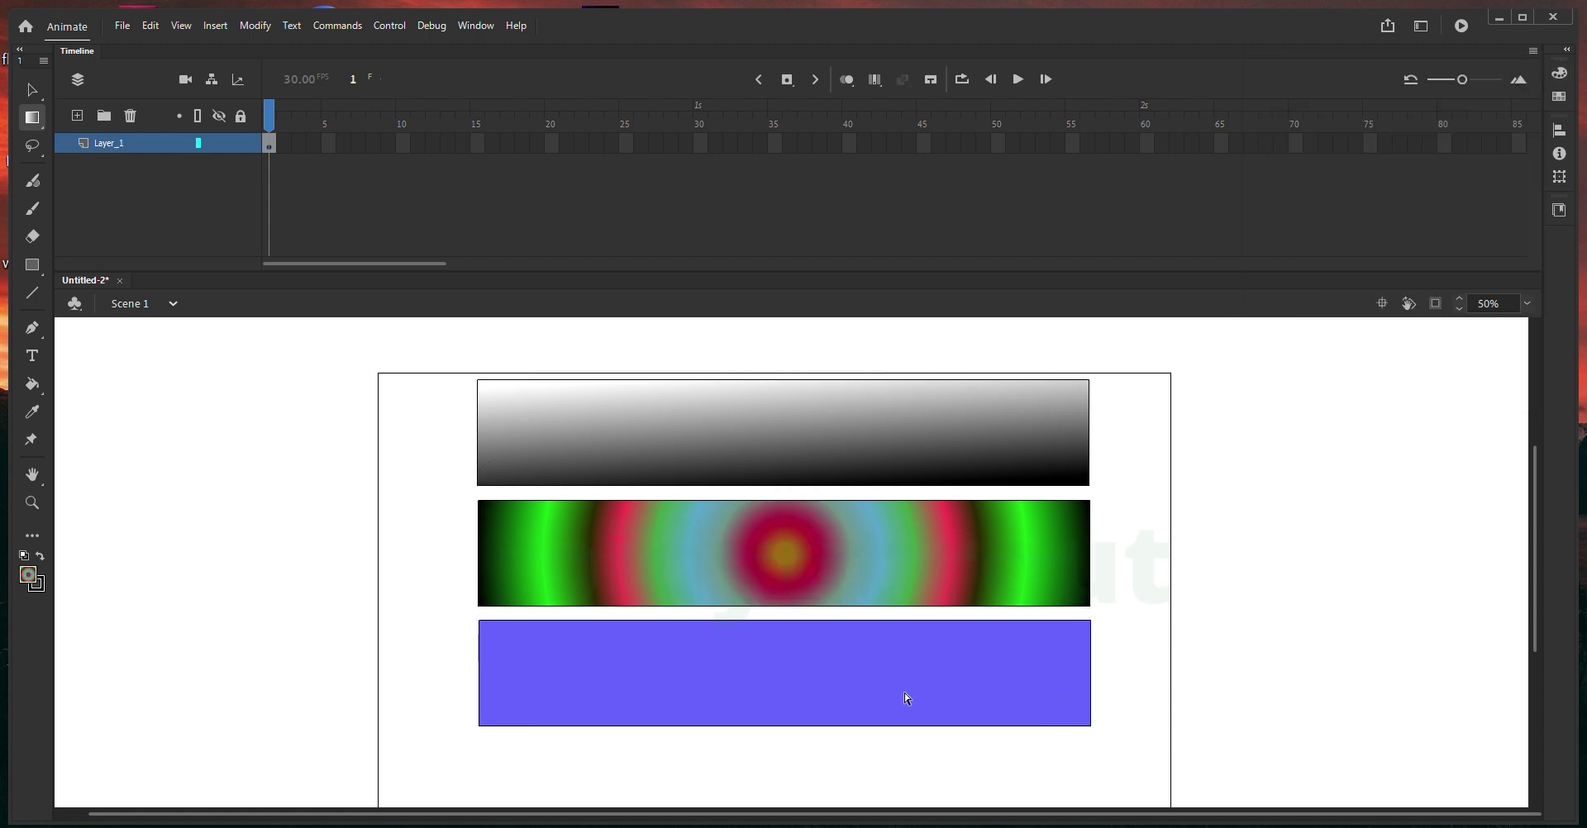
- Try the multicolor blue-white-gold linear gradient on the lower bar, and replace it with a solid medium blue fill
key(v)
click(674, 696)
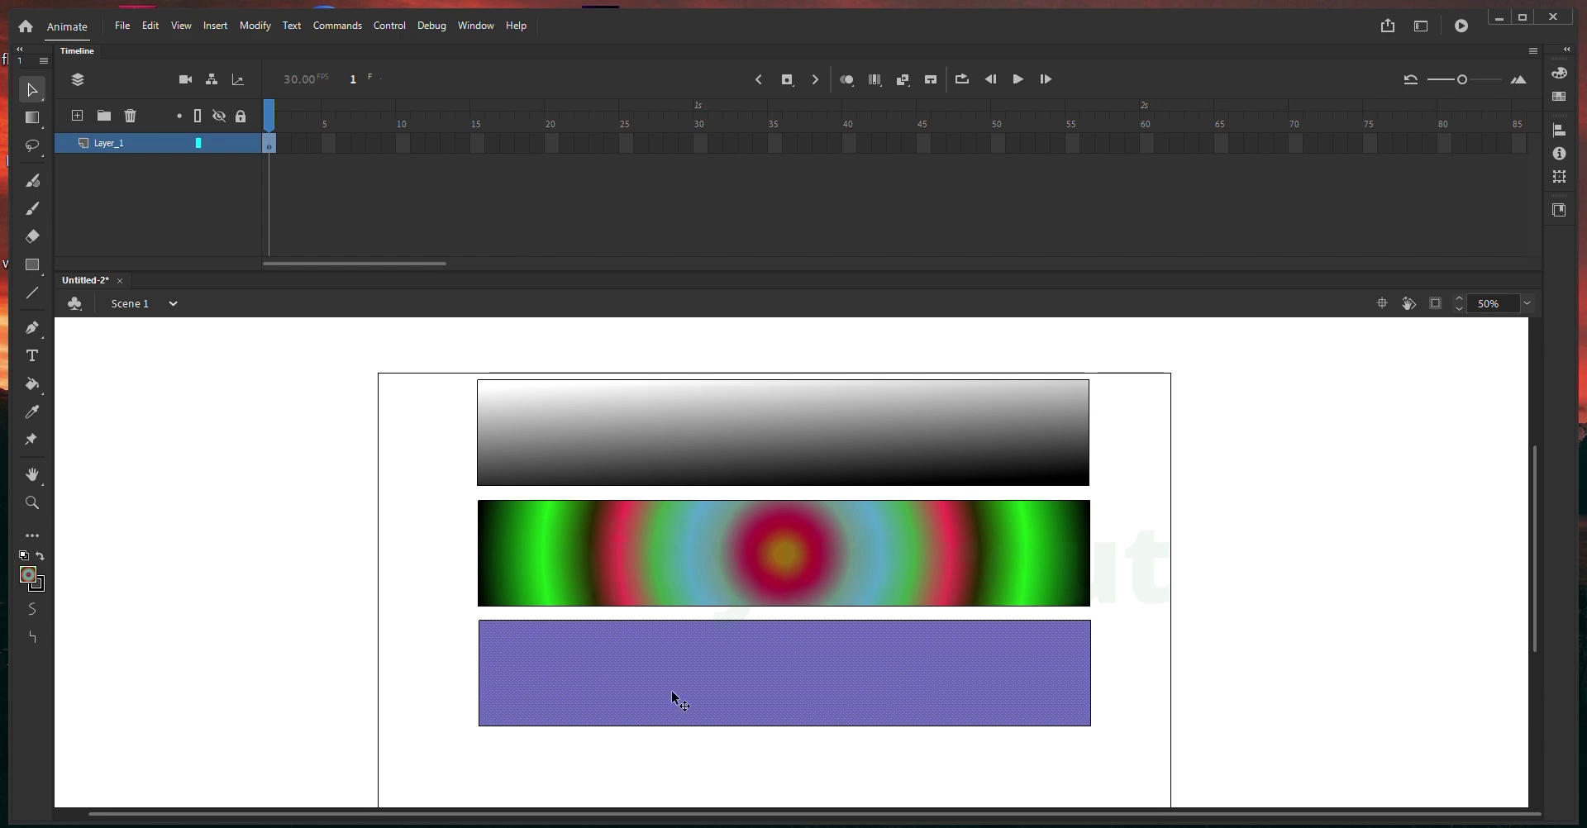
click(29, 582)
click(147, 769)
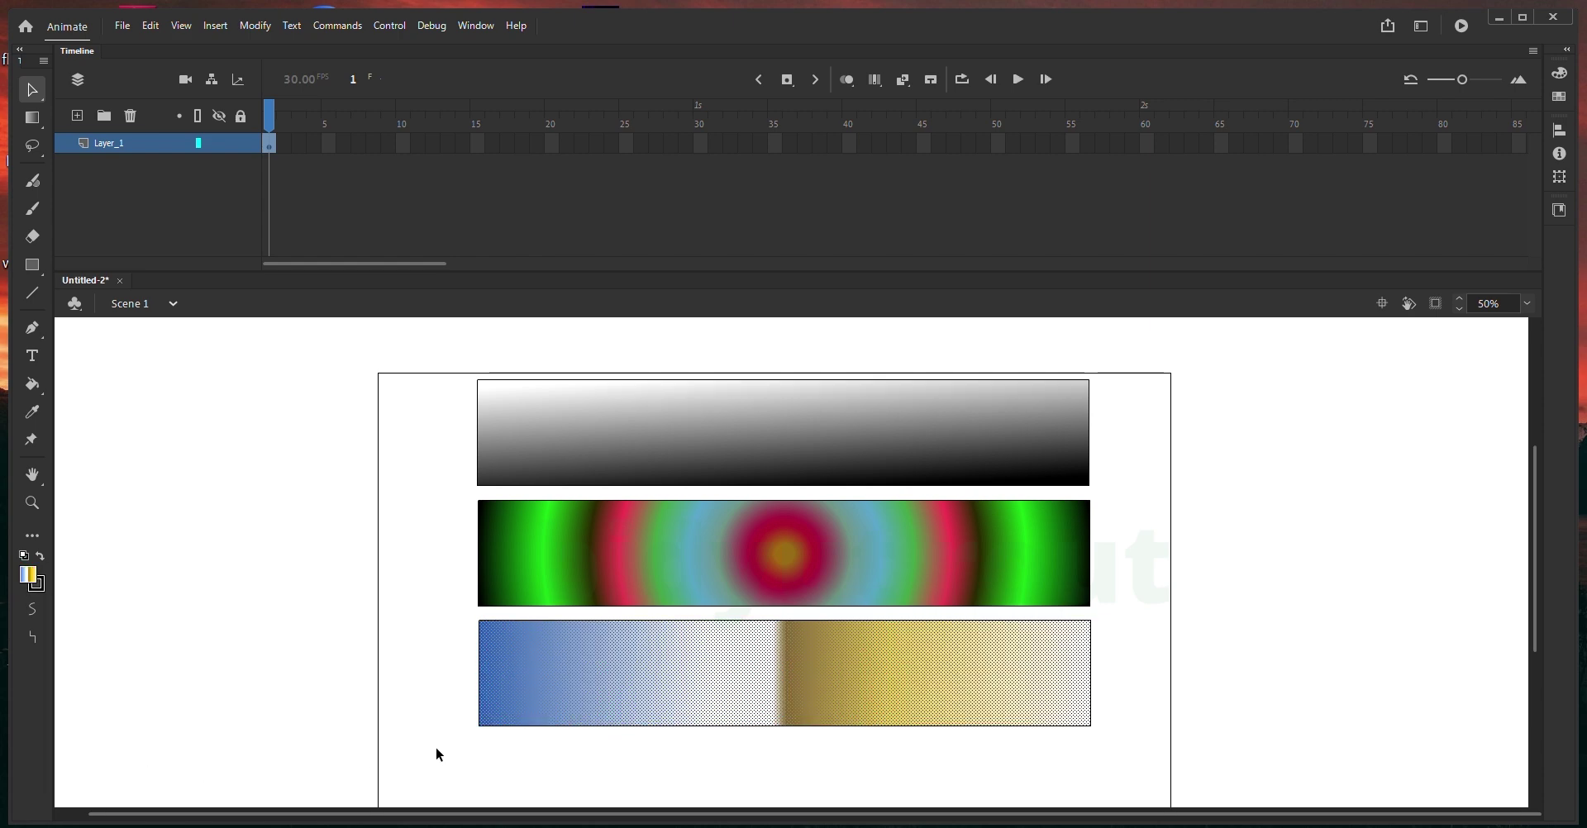
click(39, 580)
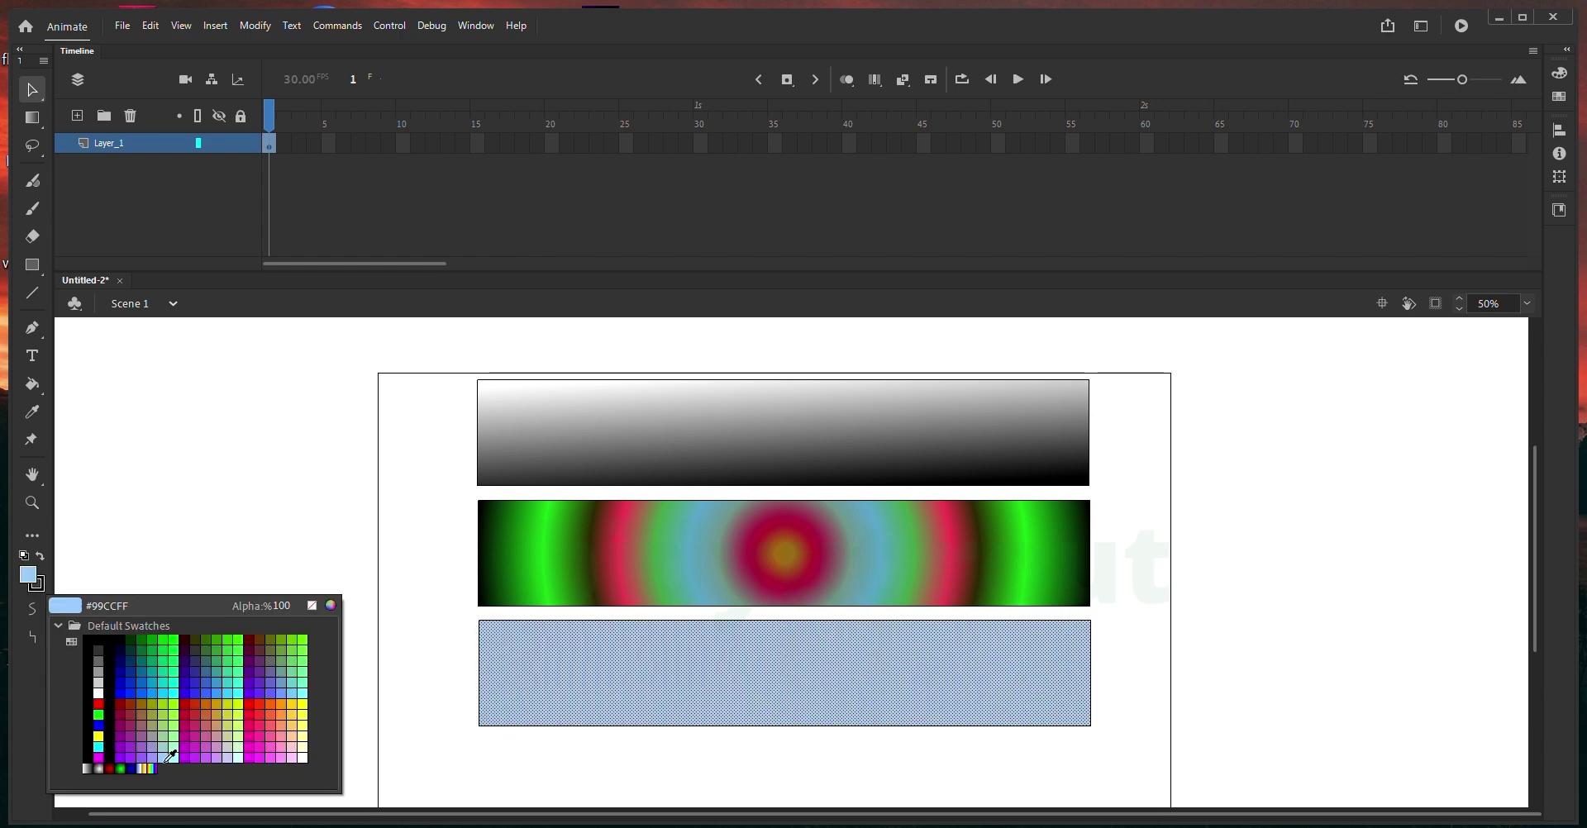
click(212, 656)
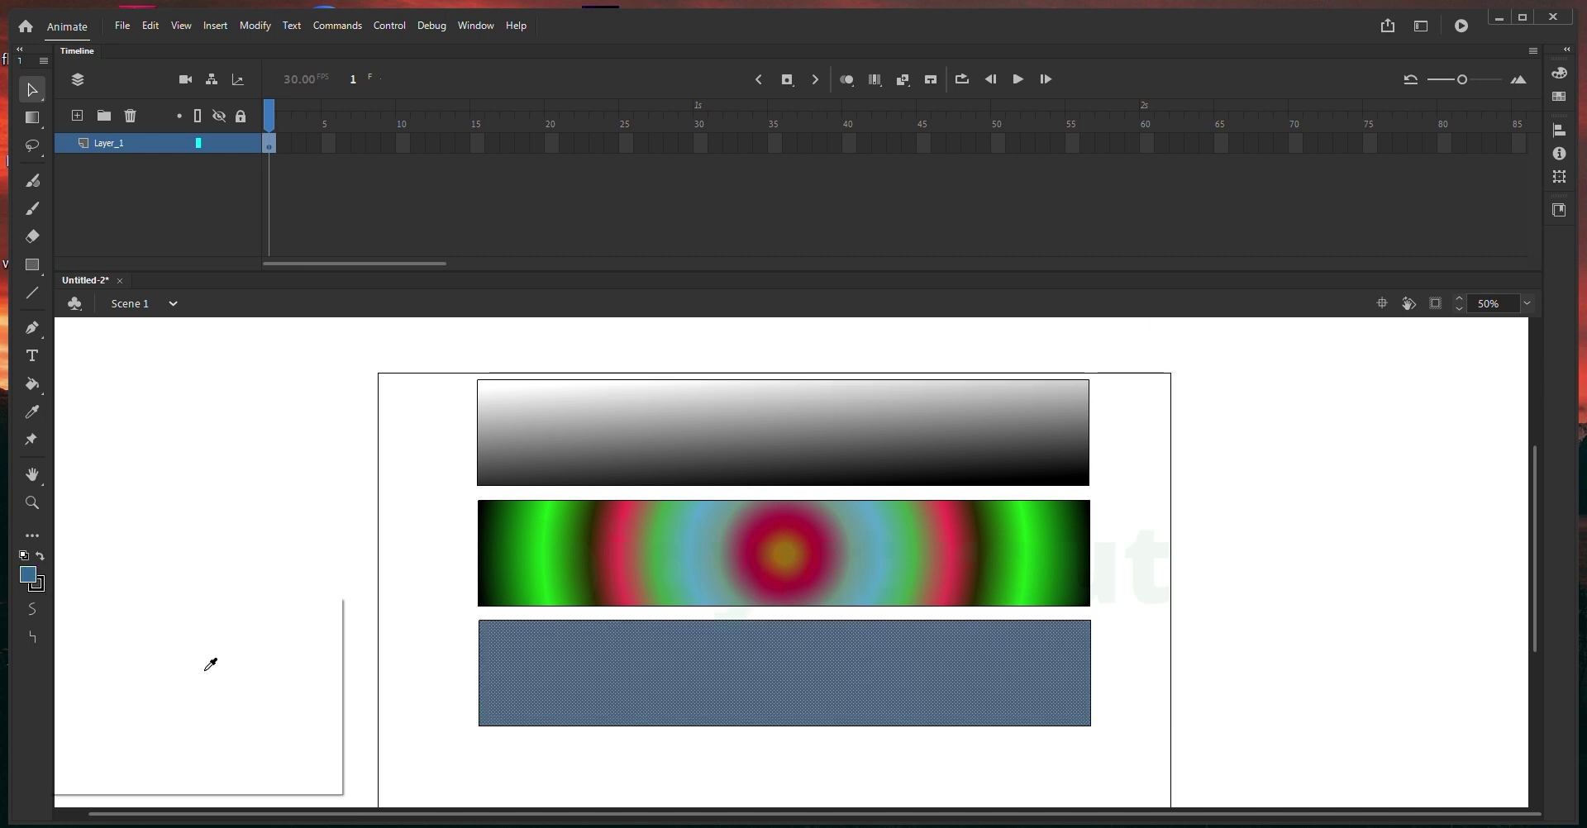
- Select all three bars together and move them slightly down and to the left on the stage
mouse_move(1216, 358)
mouse_down()
mouse_move(893, 496)
mouse_move(439, 794)
mouse_up()
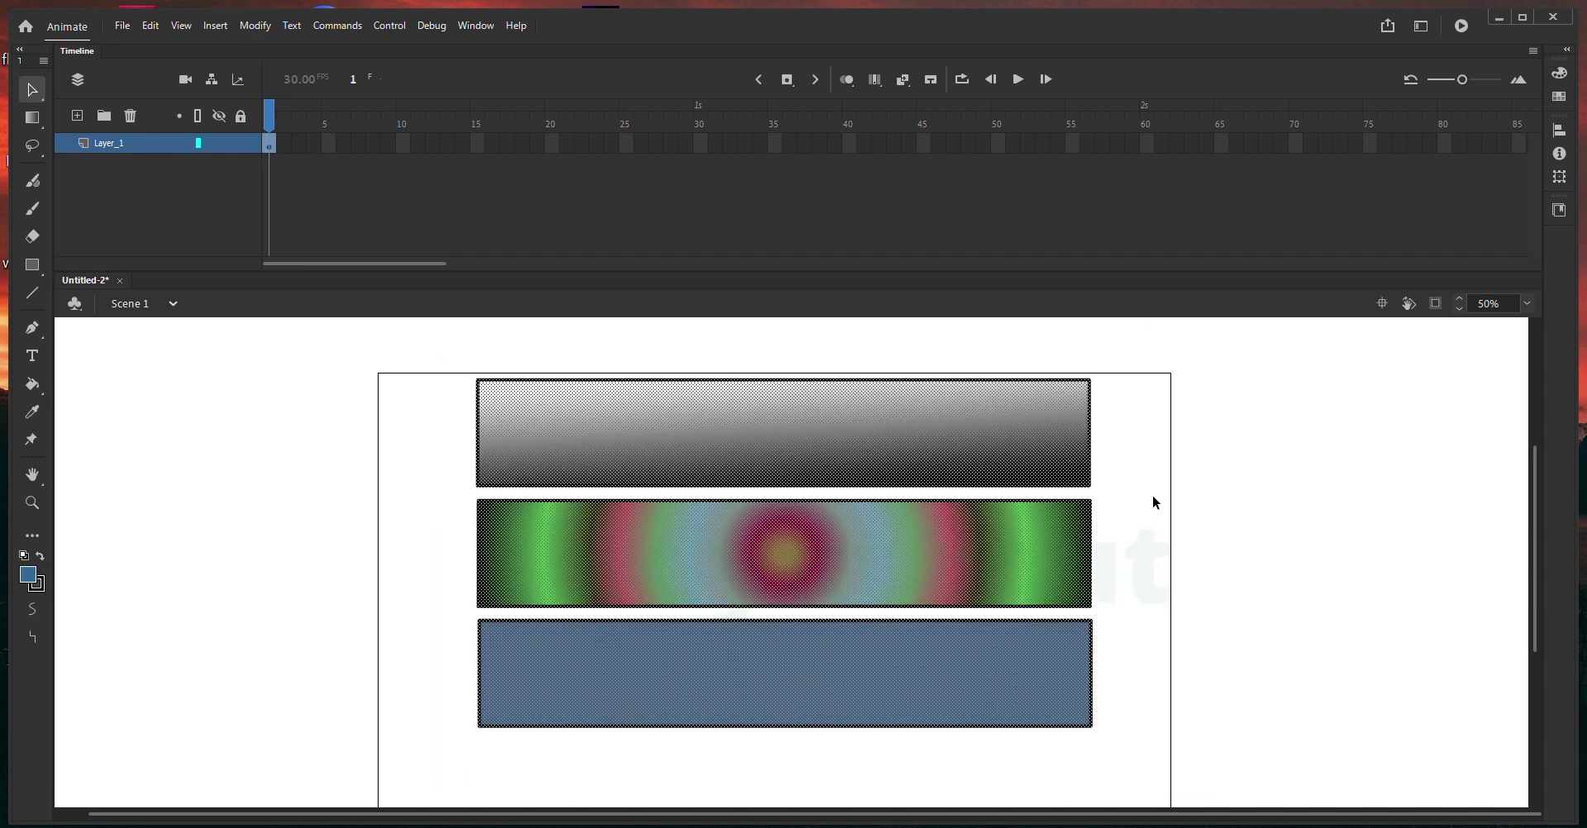
drag(1139, 377, 416, 747)
mouse_move(695, 591)
mouse_down()
mouse_move(662, 647)
mouse_move(683, 613)
mouse_up()
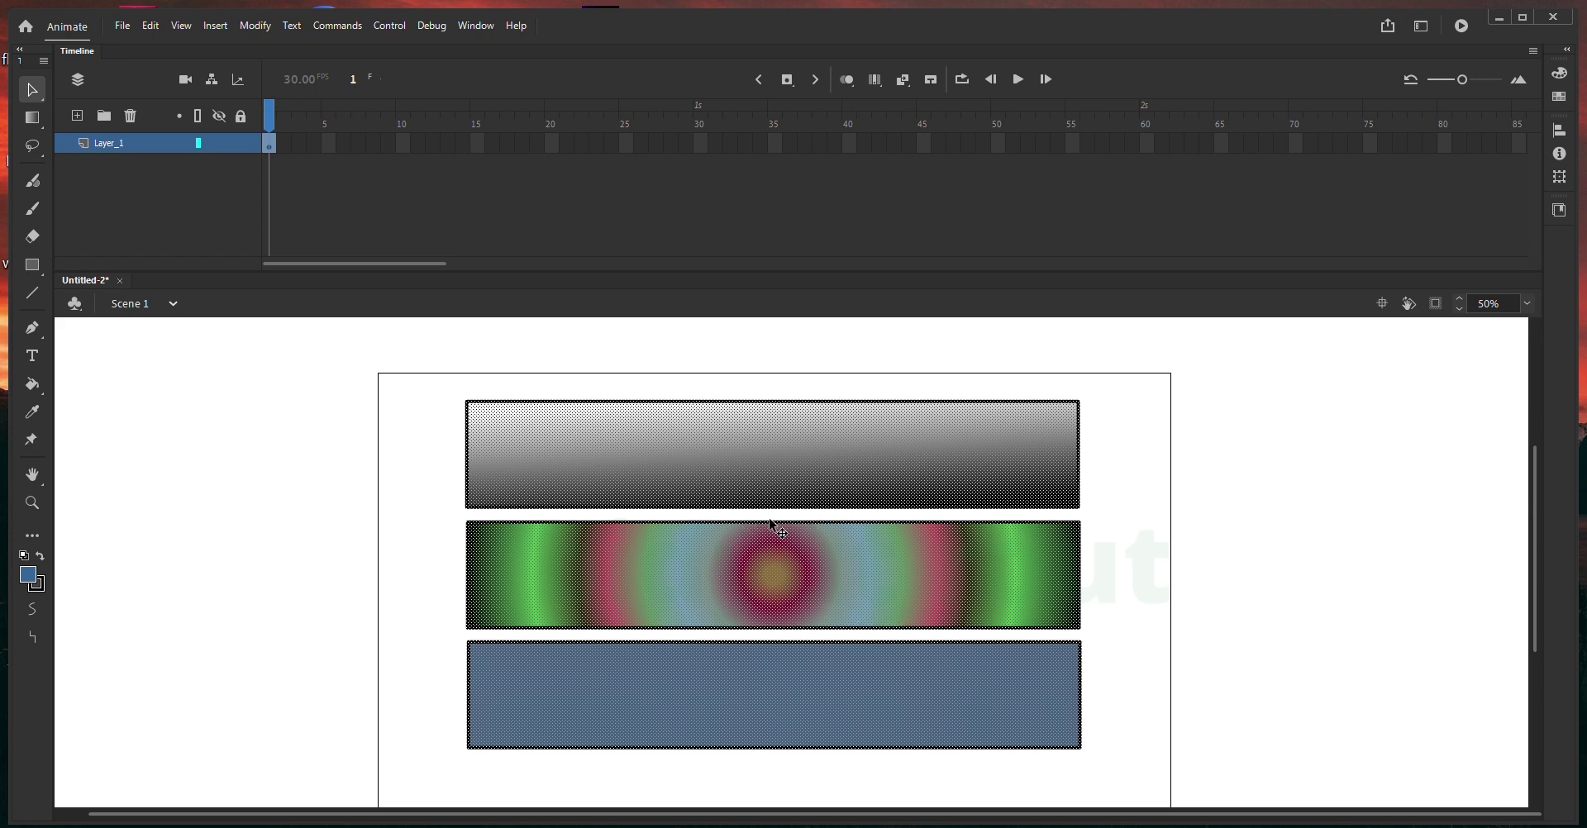
click(1139, 432)
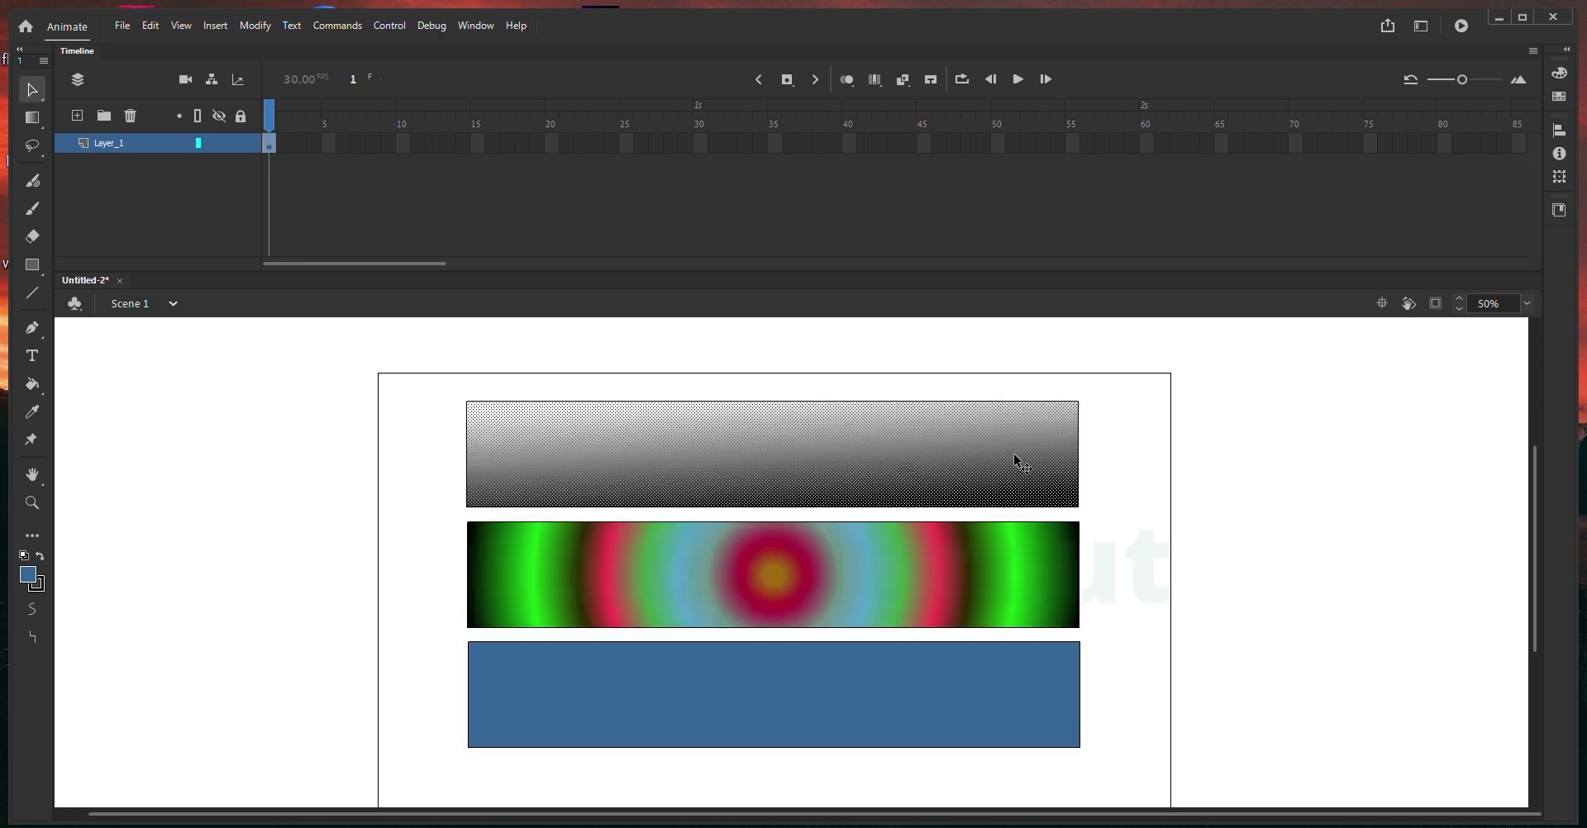
- Delete the upper black-and-white gradient bar and the lower solid blue bar
click(1015, 456)
key(Delete)
click(984, 721)
key(Delete)
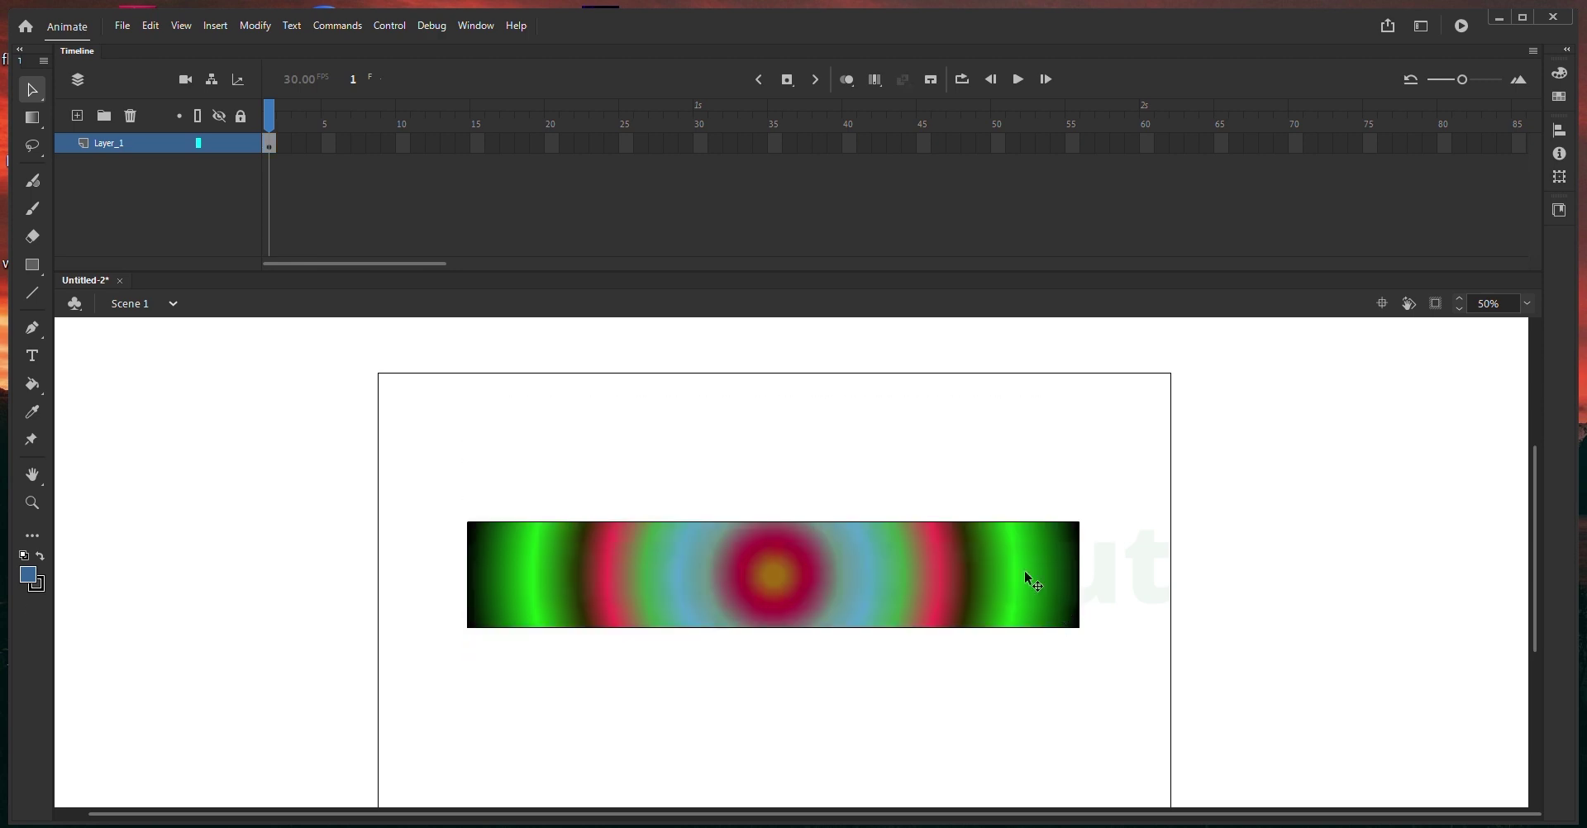
- Enlarge the remaining multicolor bar from its center with Free Transform until it extends beyond the stage's sides
click(1025, 569)
key(q)
drag(1080, 521, 1278, 334)
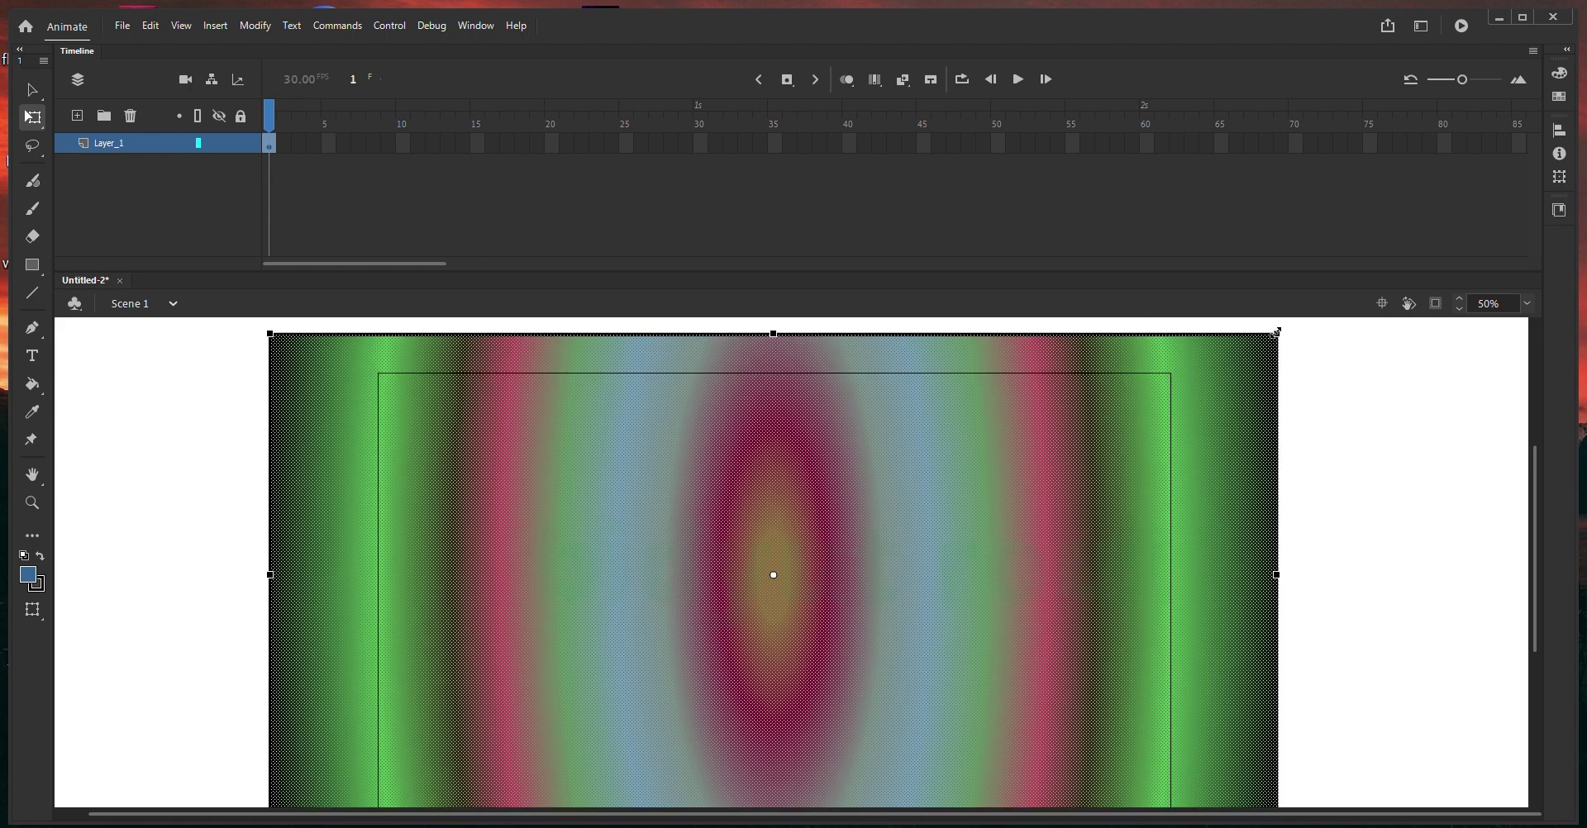
- Examine the enlarged rectangle's radial gradient outline and transform handles at 25% zoom
key(f)
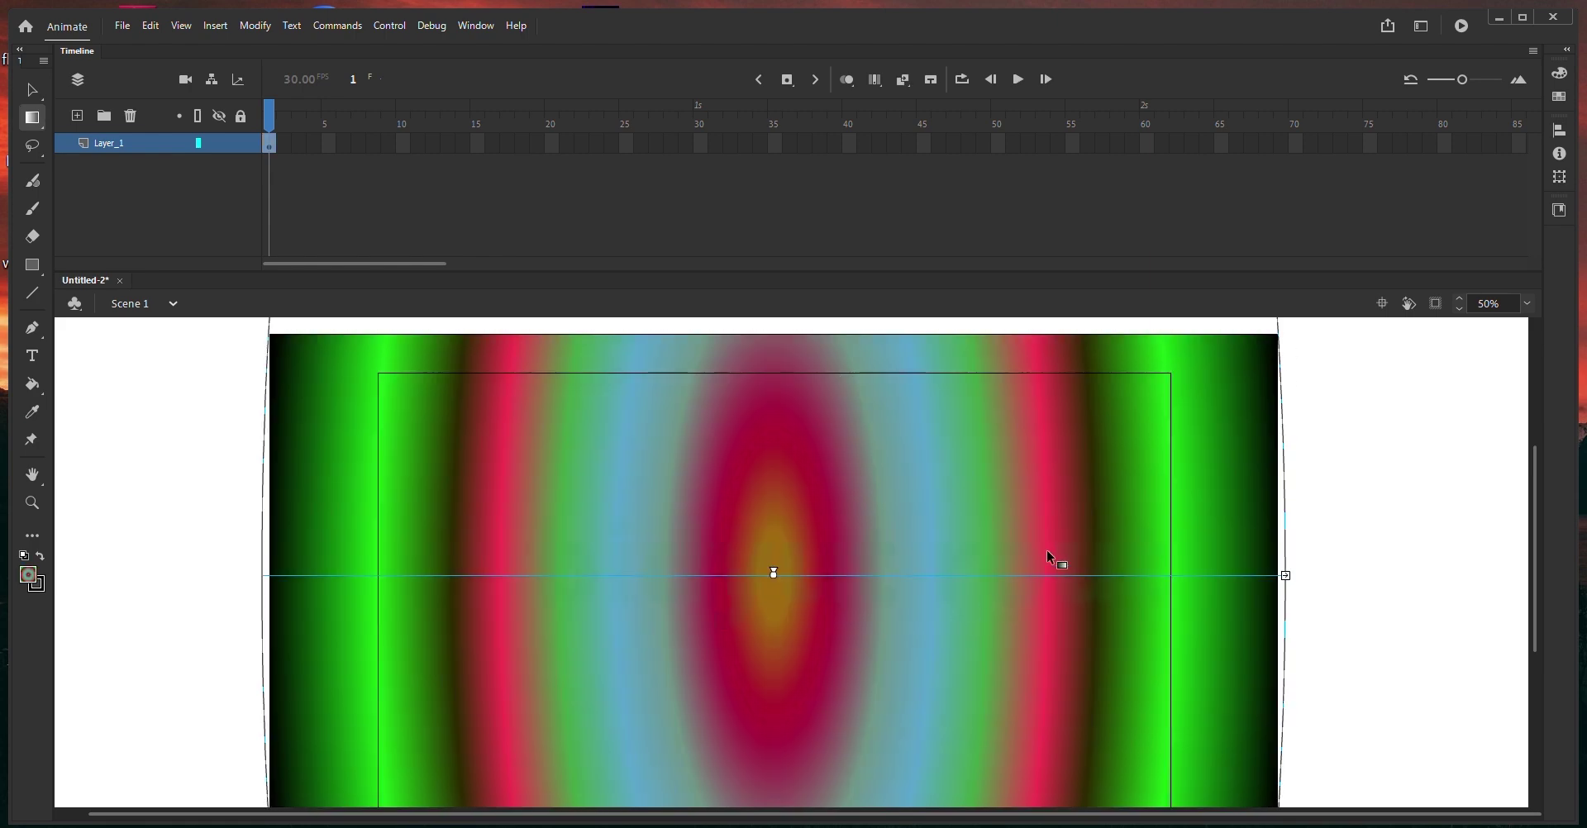
key(z)
alt+click(1042, 494)
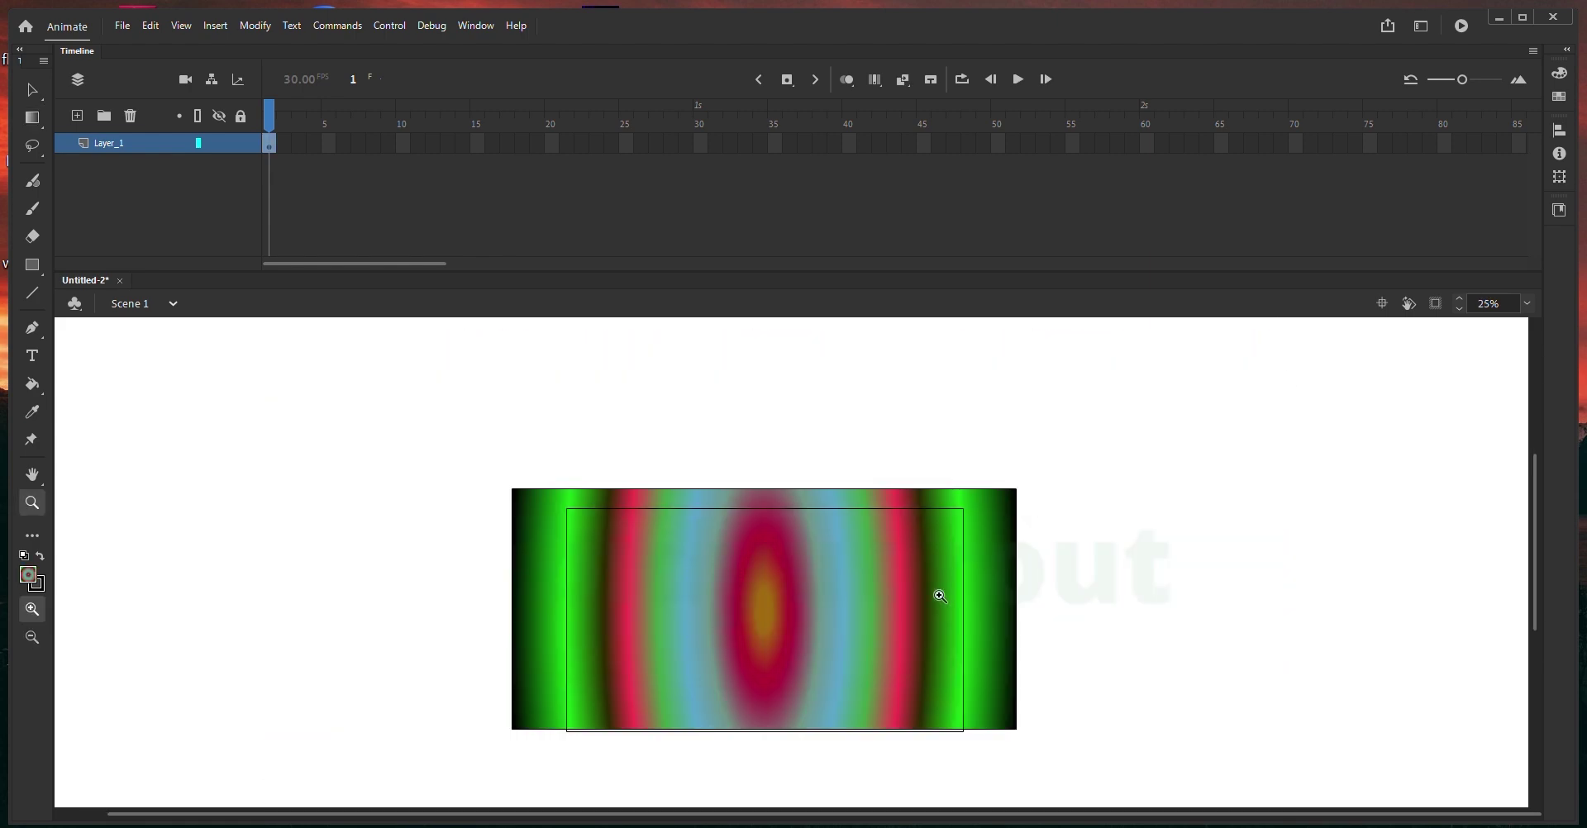
key(f)
drag(861, 468, 837, 770)
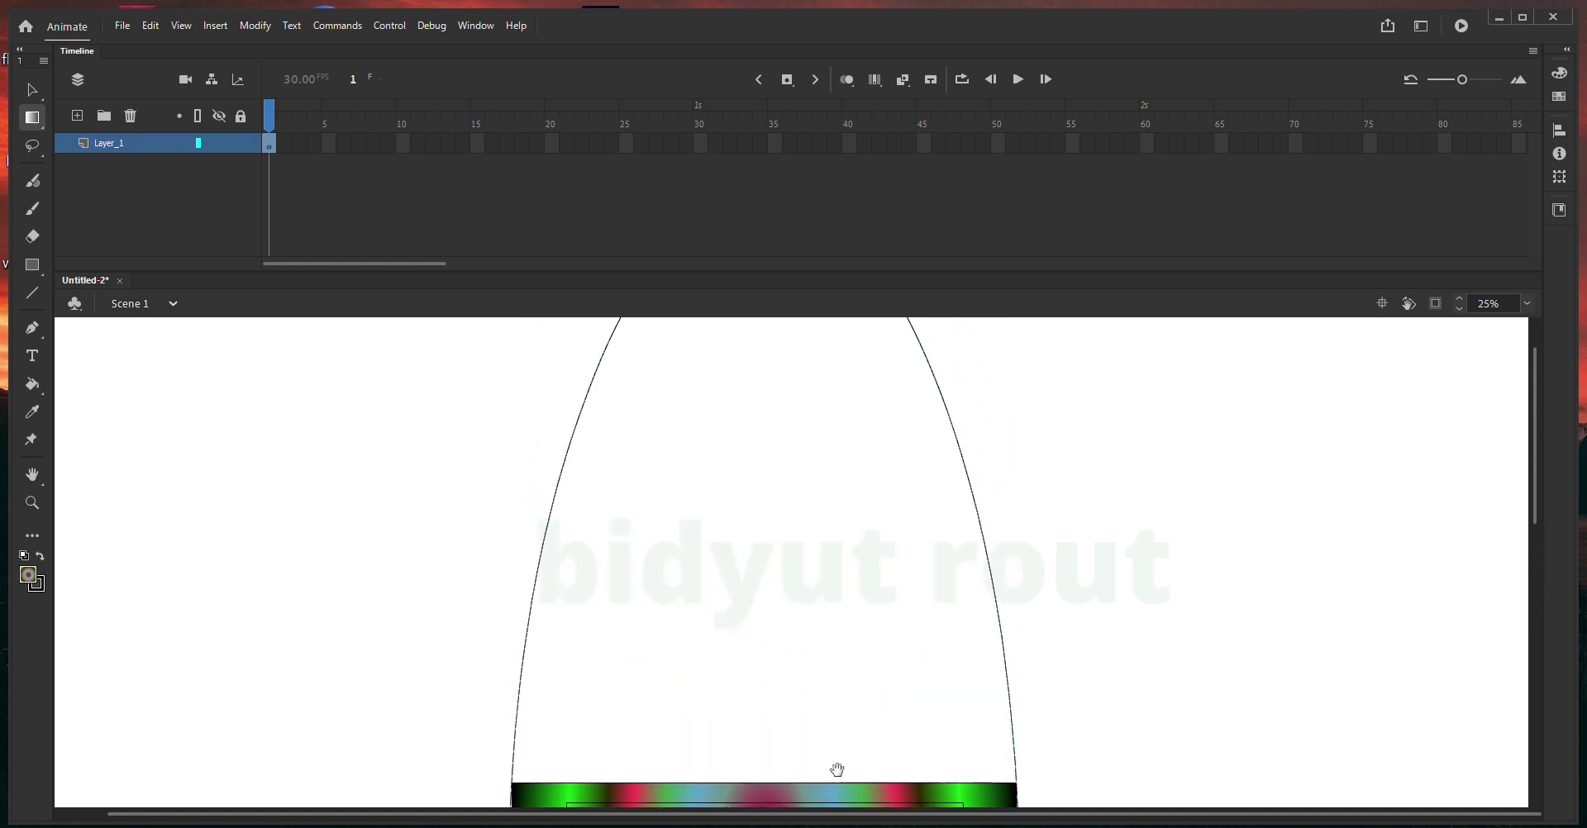
scroll(785, 519, down, 5)
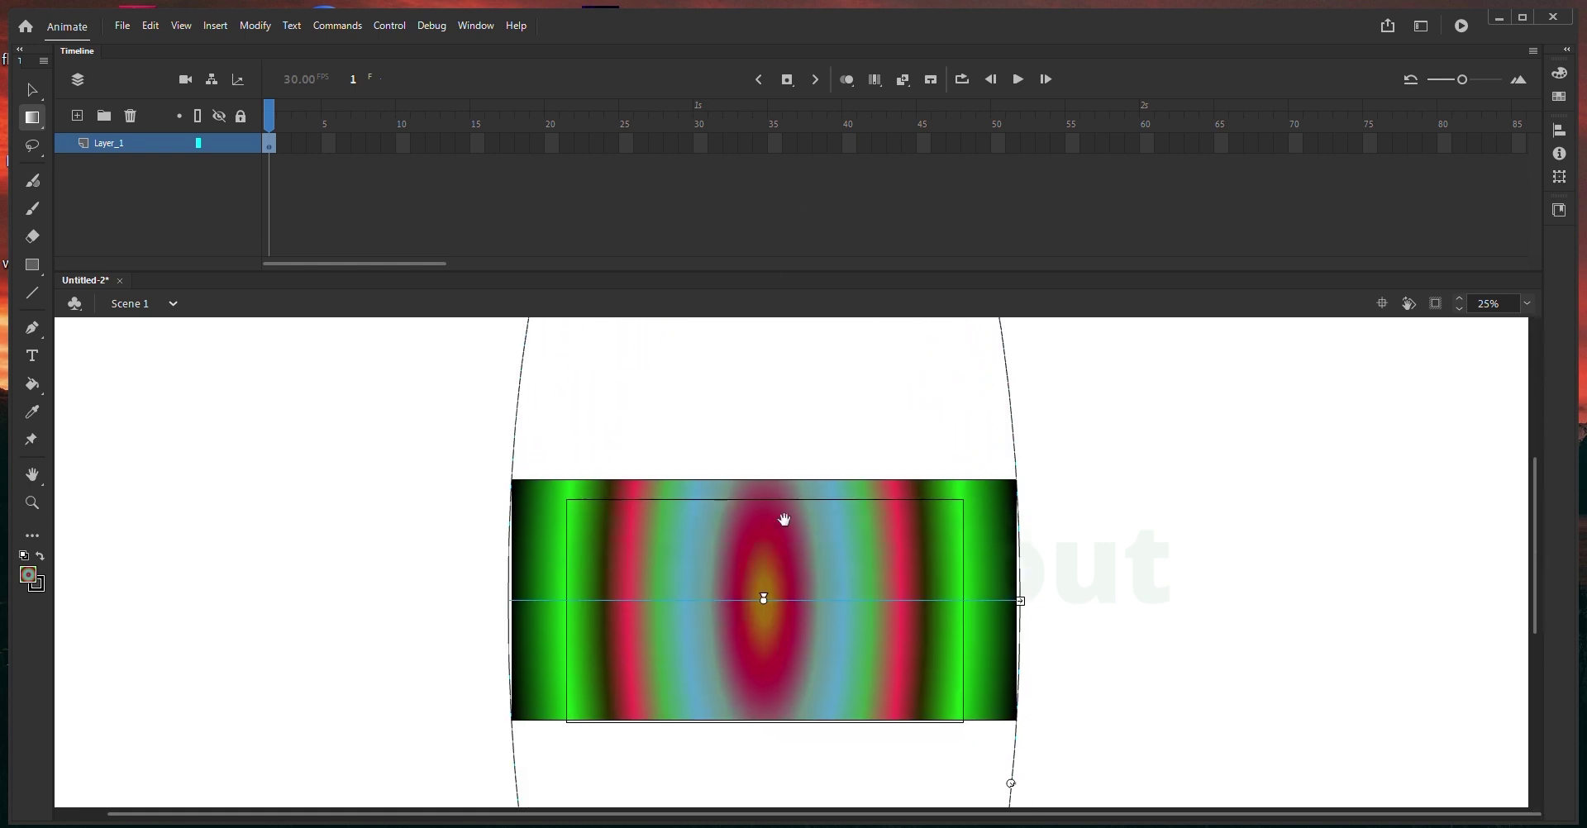
scroll(784, 519, down, 5)
scroll(872, 496, up, 6)
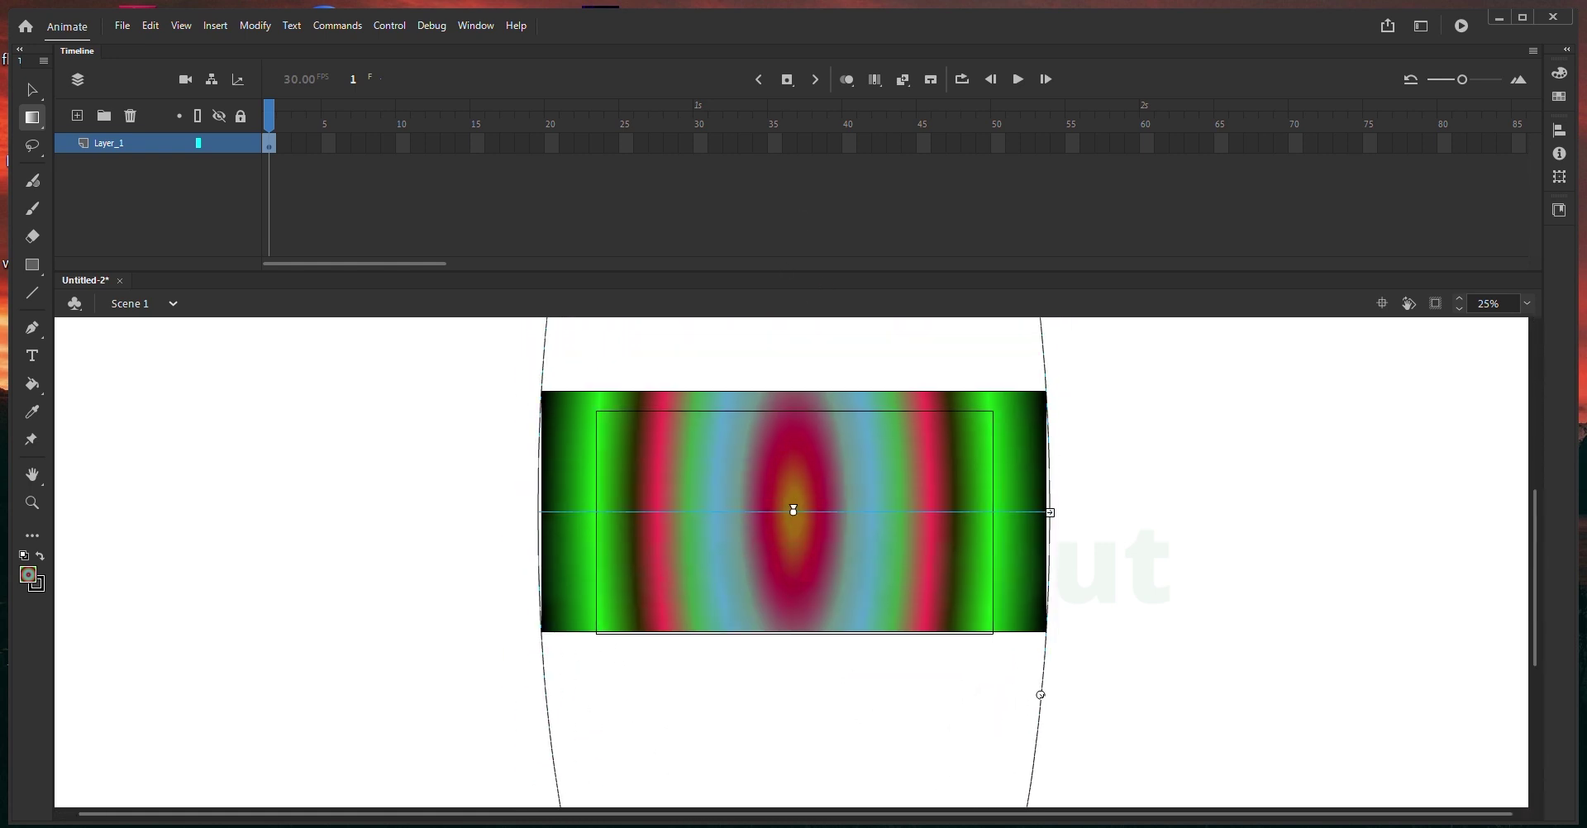
scroll(917, 653, up, 4)
- Sample the rectangle's multicolor gradient, draw an oval with it left of the stage, and show the oval's gradient handles
key(i)
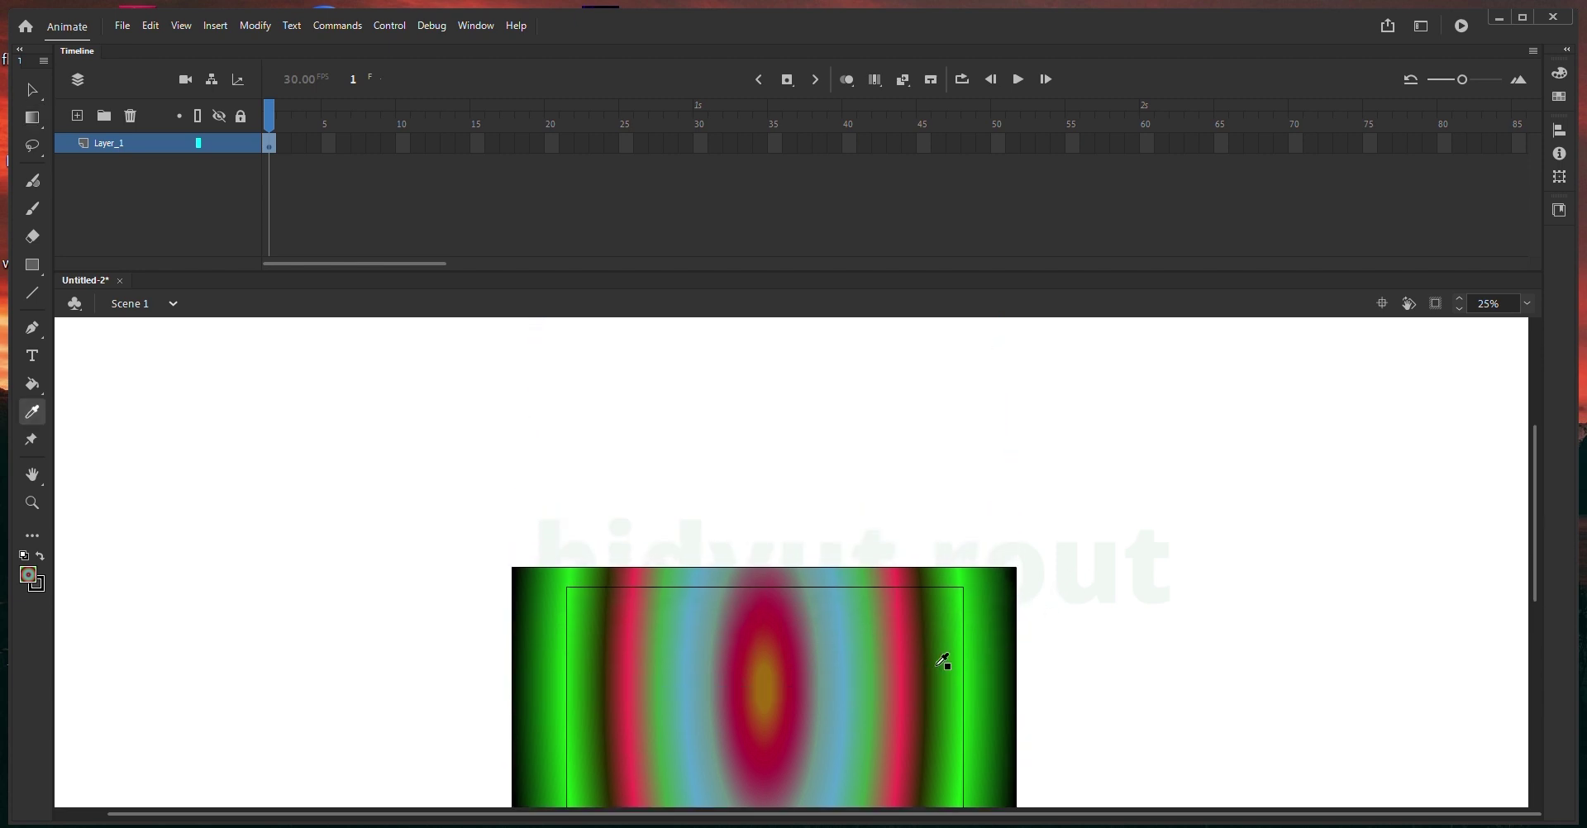
click(898, 645)
key(o)
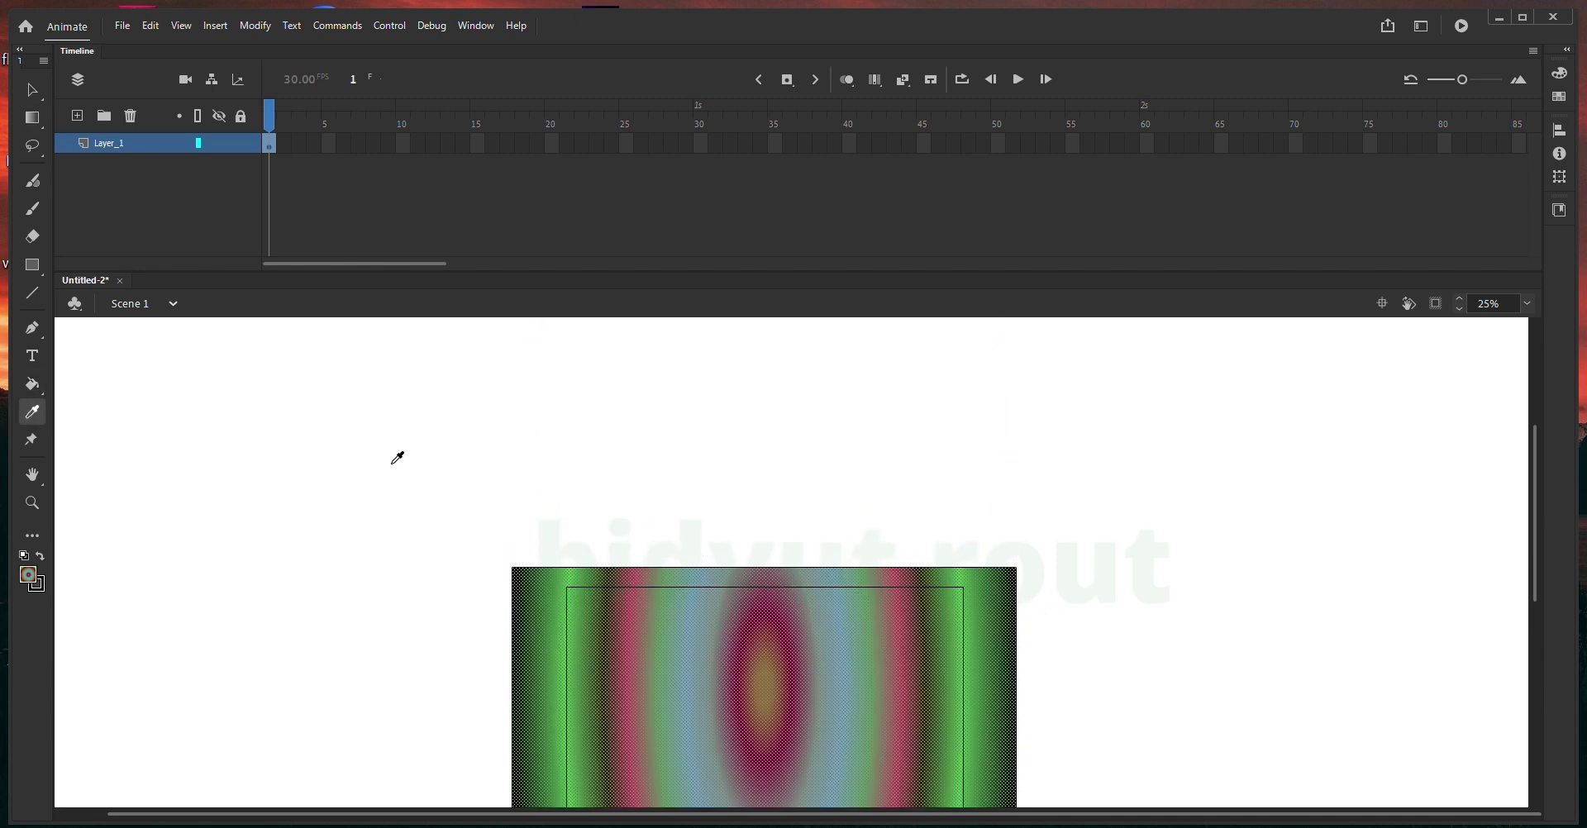
drag(255, 436, 379, 572)
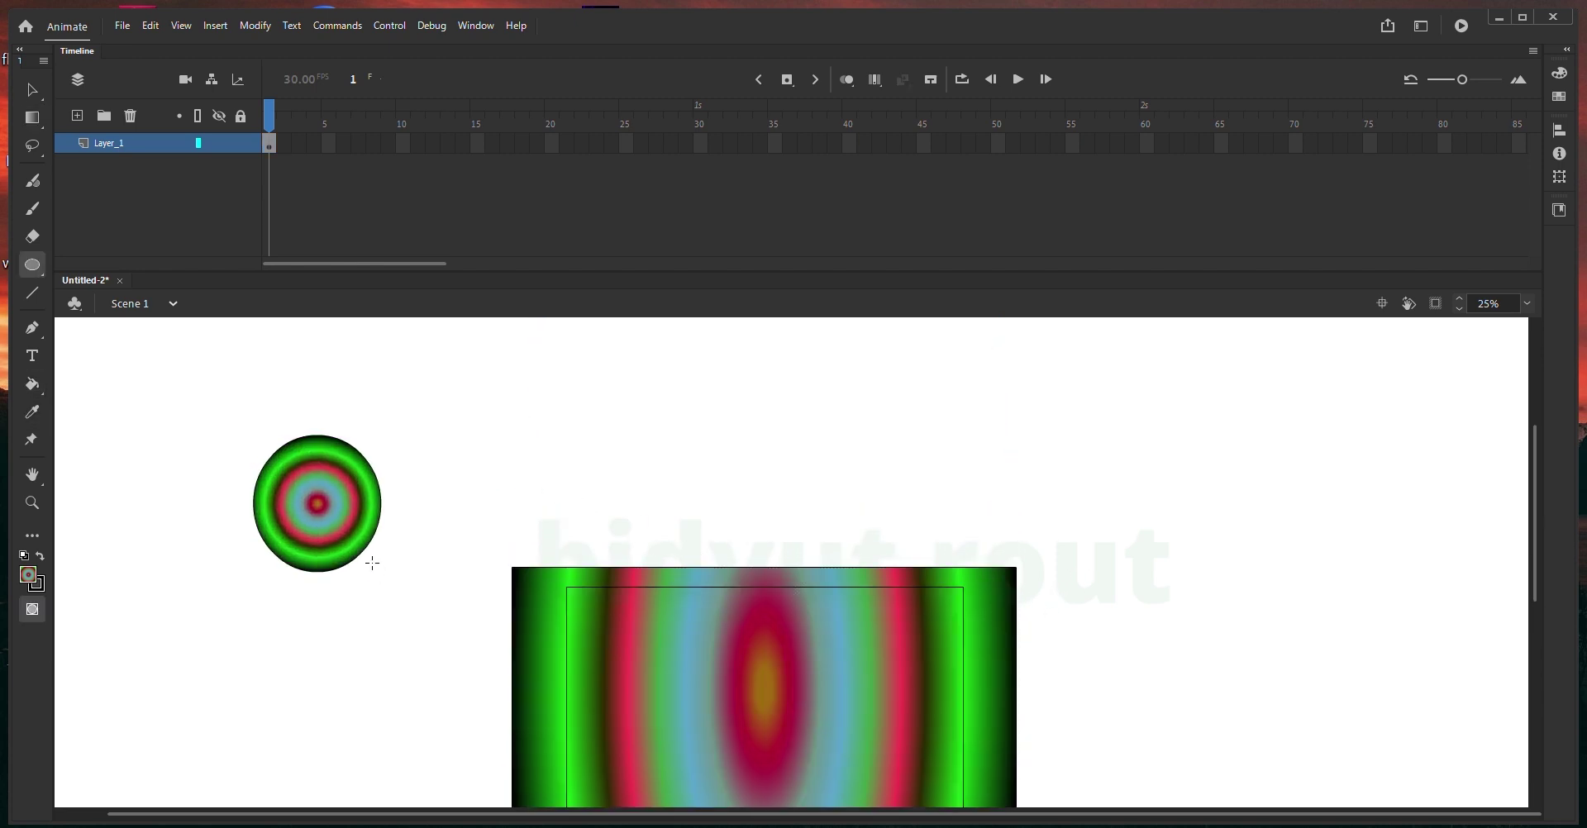
key(f)
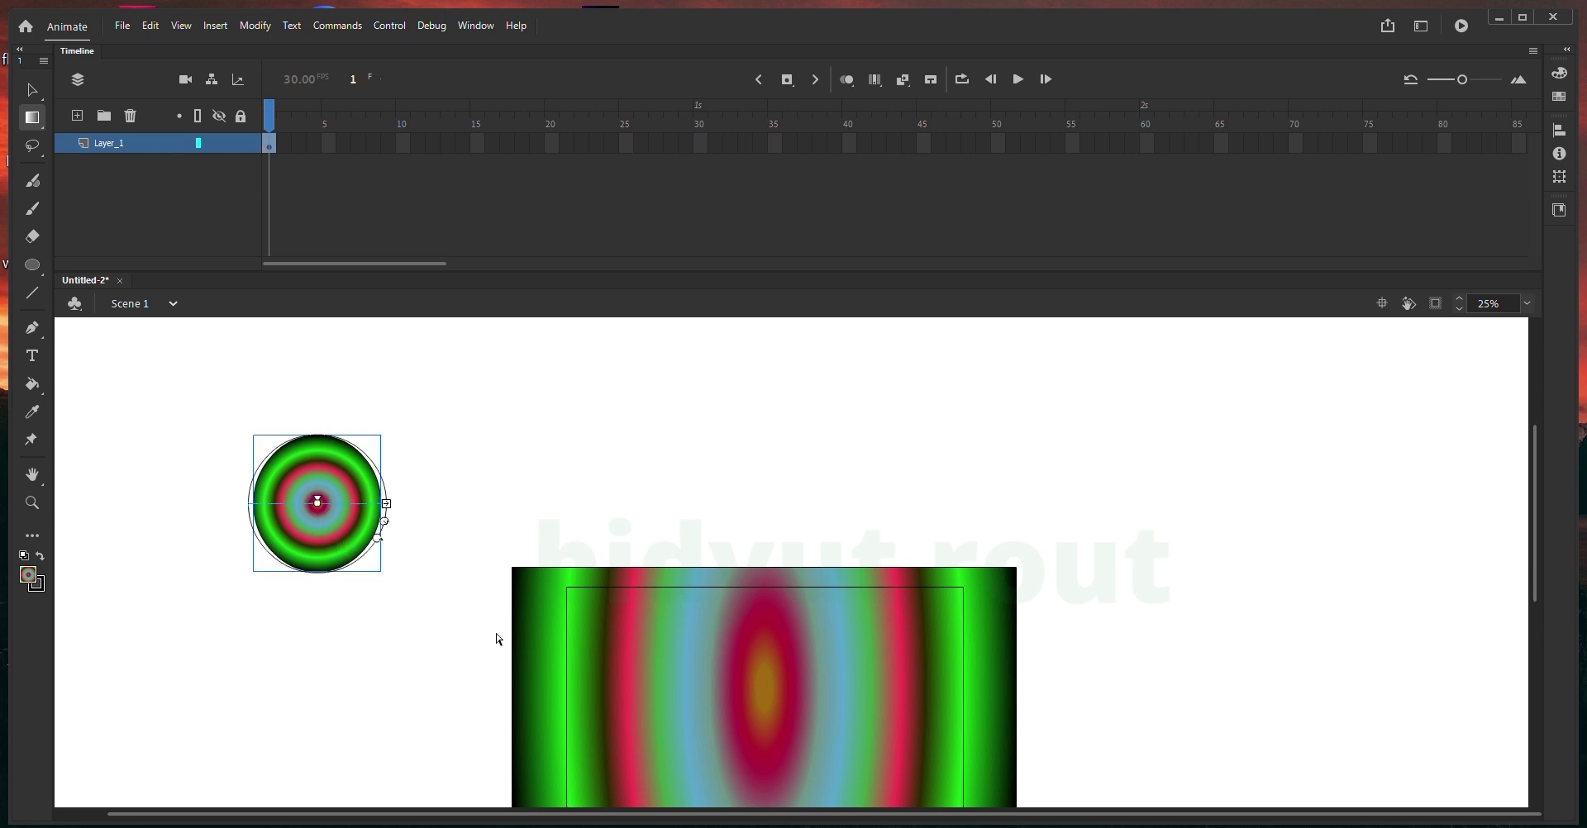
- Fill the rectangle with the sampled locked gradient, and try to move the oval's gradient center onto the rectangle
key(k)
click(661, 691)
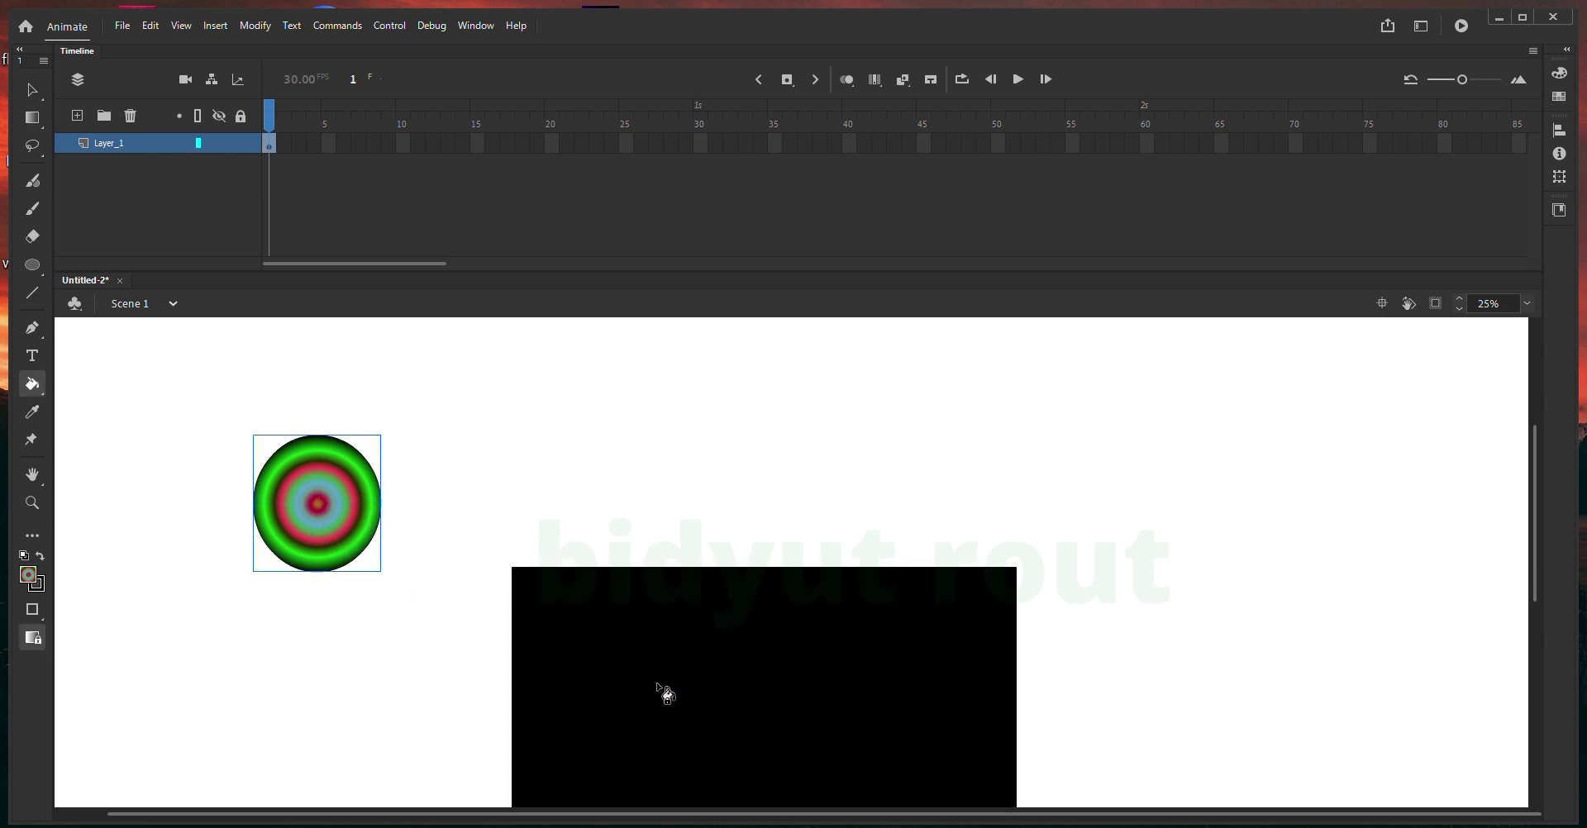
scroll(613, 601, down, 2)
key(f)
click(316, 425)
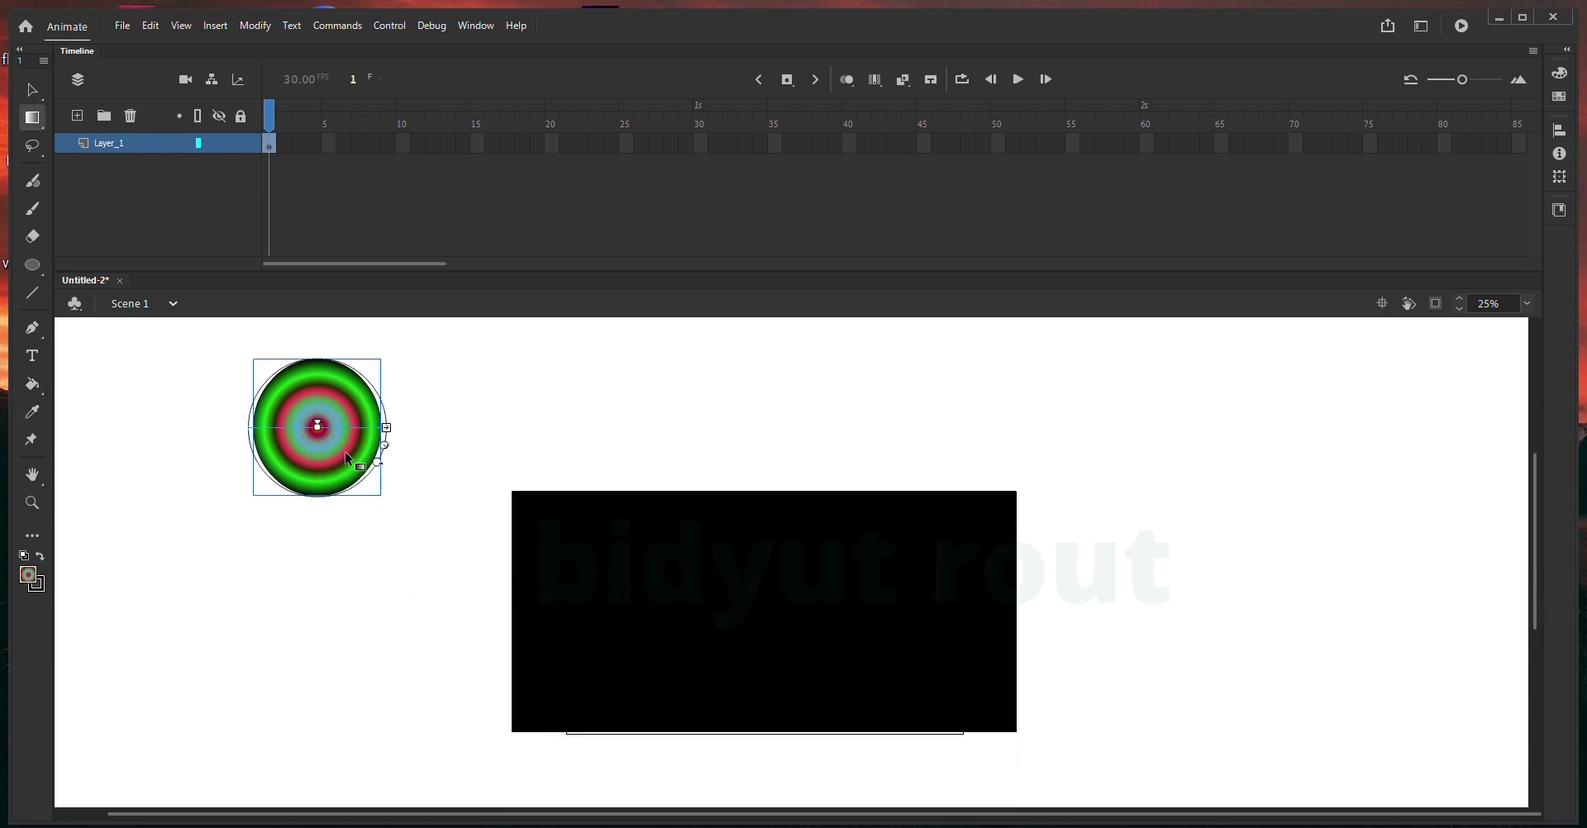
drag(318, 427, 914, 607)
key(ctrl+z)
key(ctrl+z)
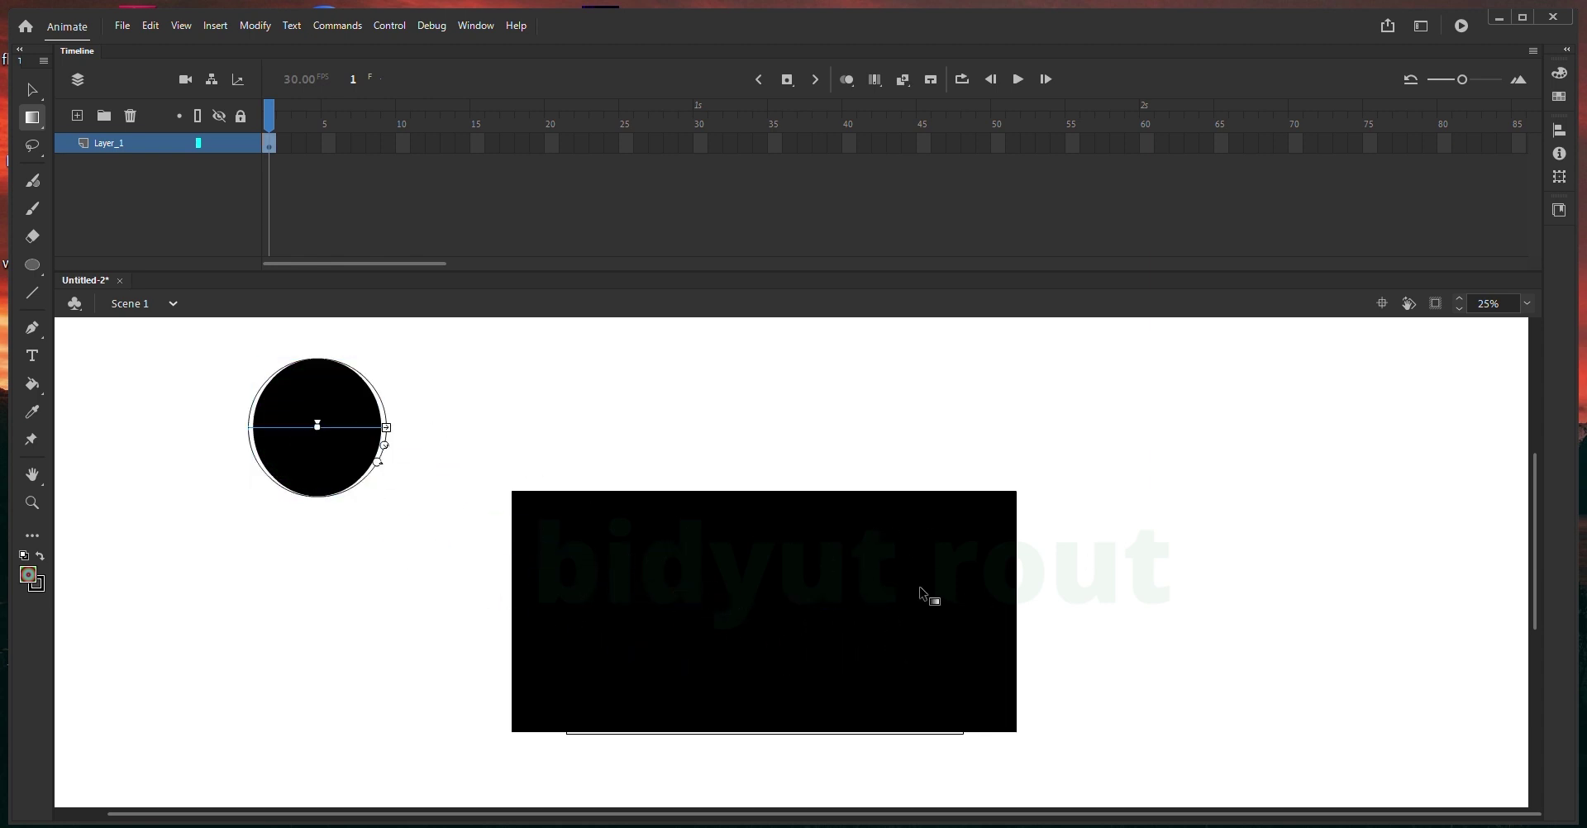
- Delete the rectangle's black fill and the oval beside the stage
key(v)
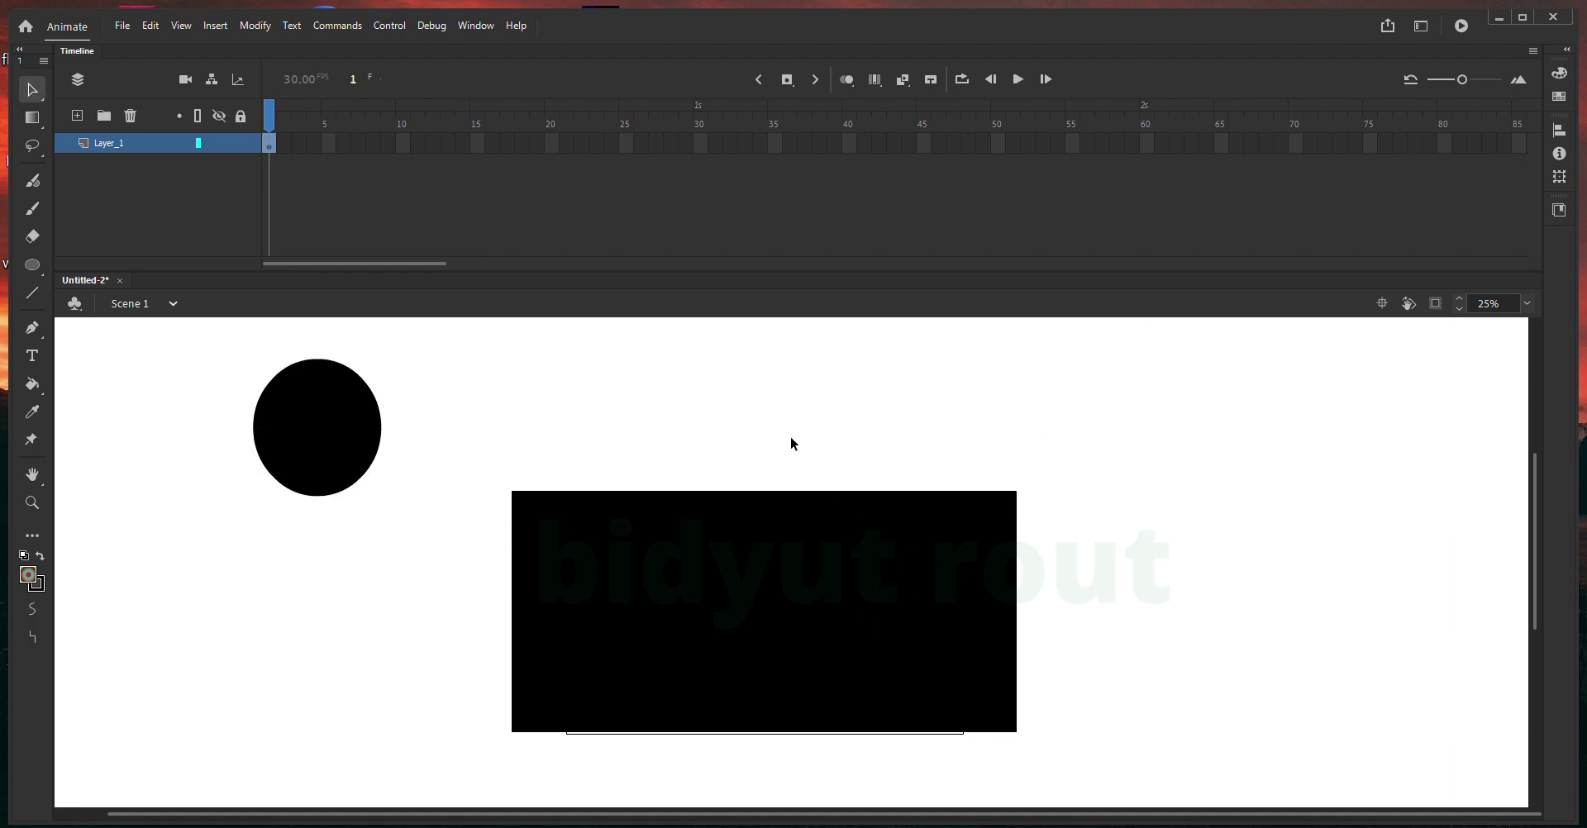
drag(781, 399, 851, 603)
click(832, 564)
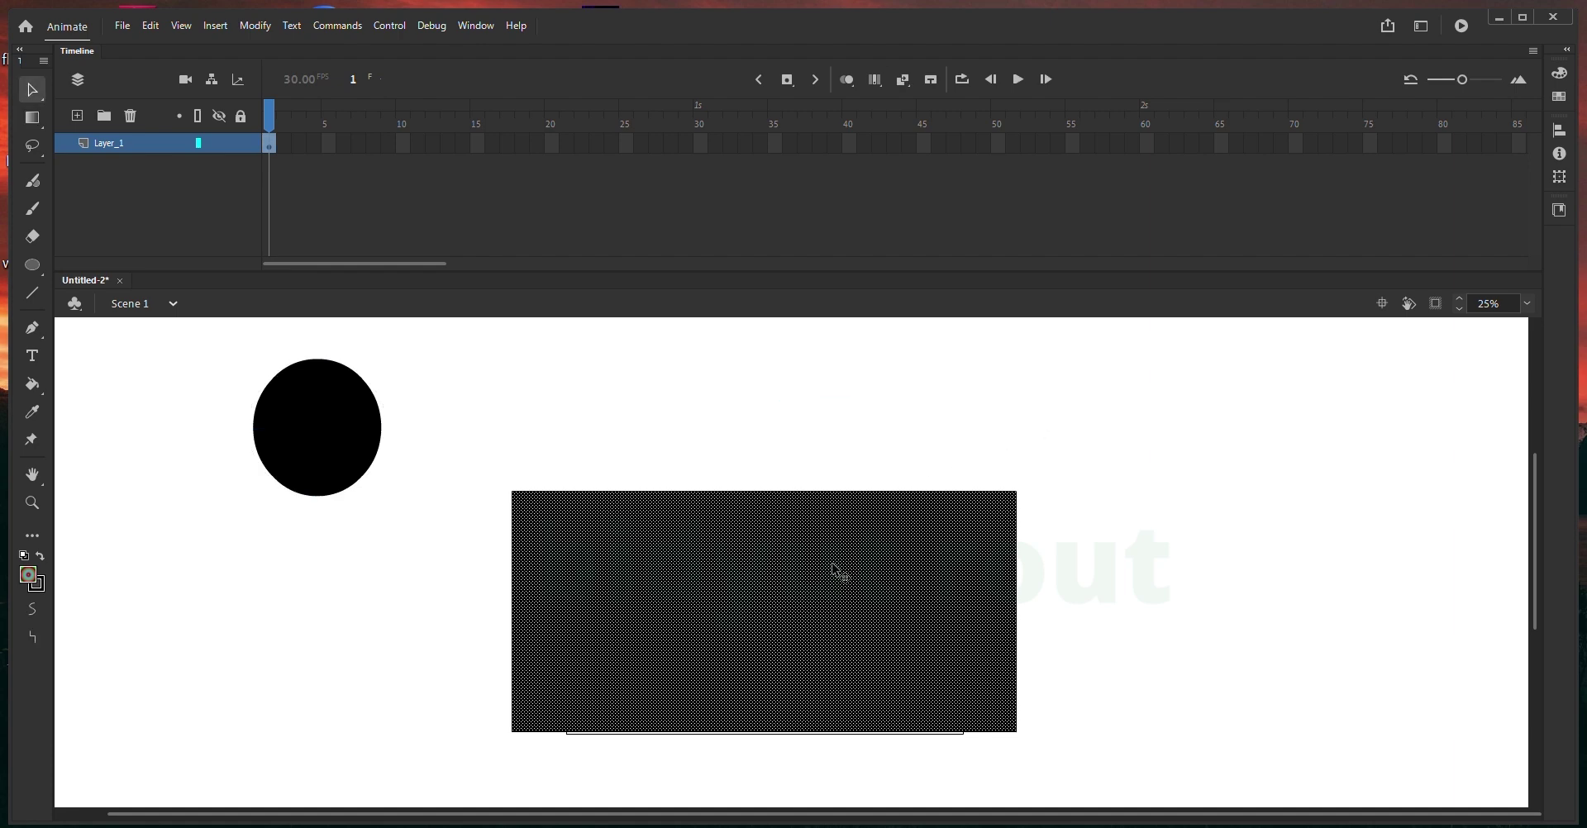
key(Delete)
click(323, 439)
key(f)
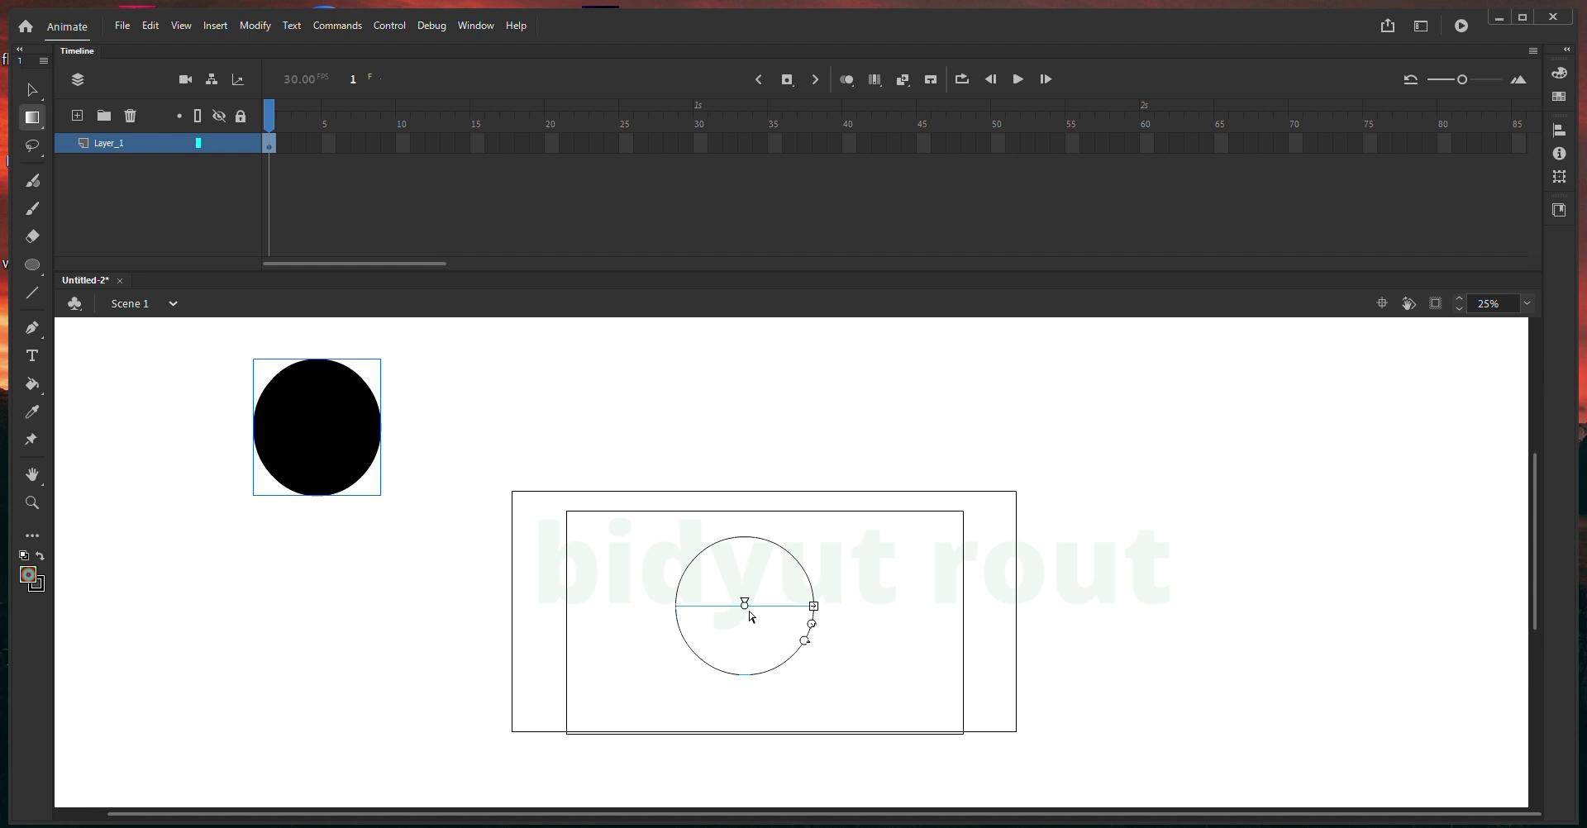
key(Delete)
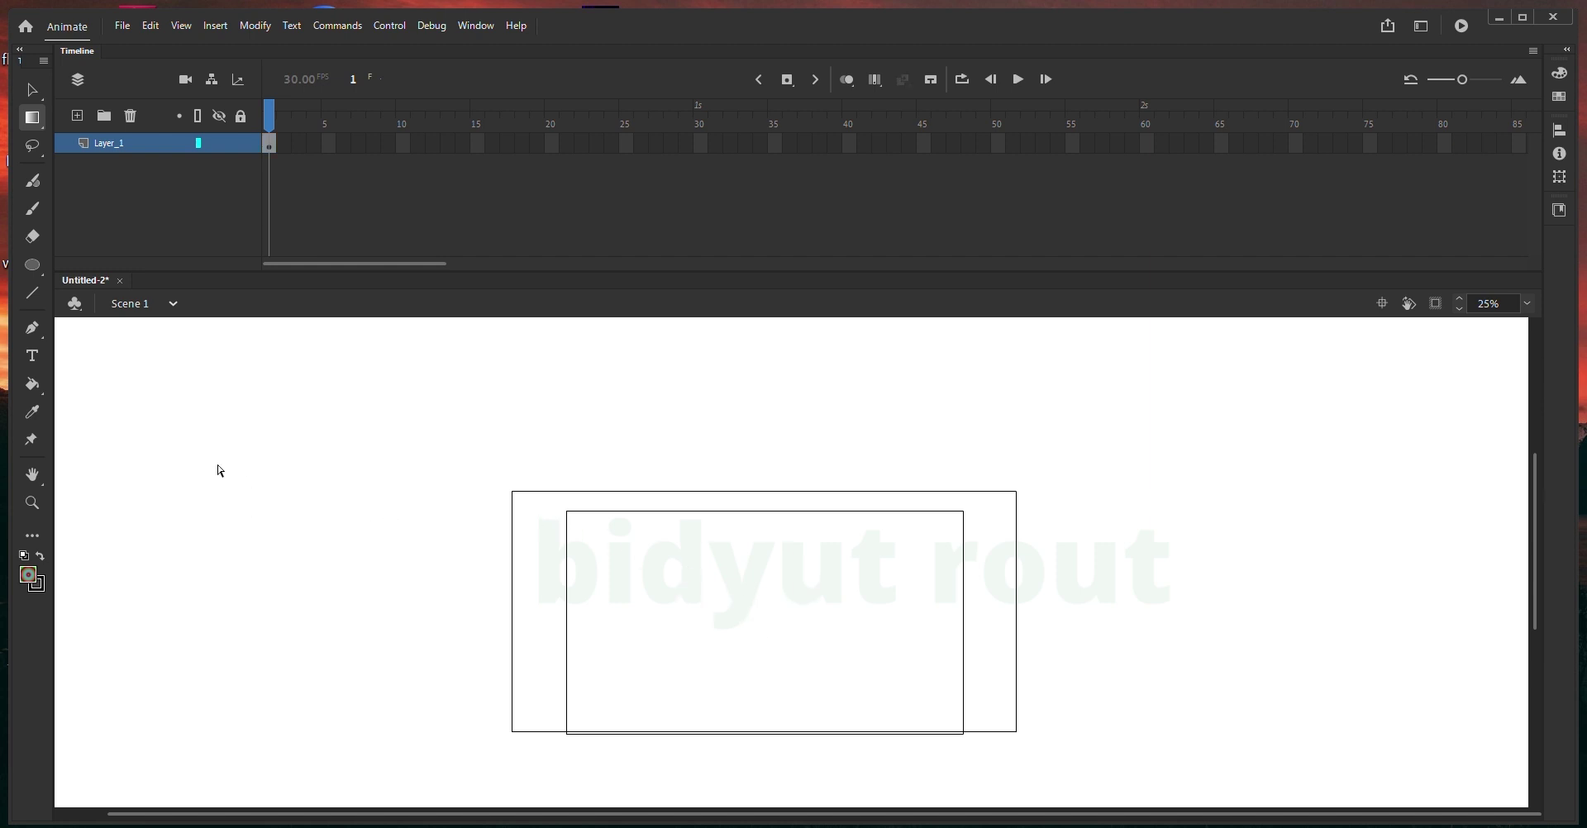
- Draw a large multicolor gradient oval left of the stage, sample its fill, and apply it to the rectangle
key(o)
mouse_move(188, 417)
mouse_down()
mouse_move(319, 603)
mouse_move(400, 668)
mouse_up()
key(i)
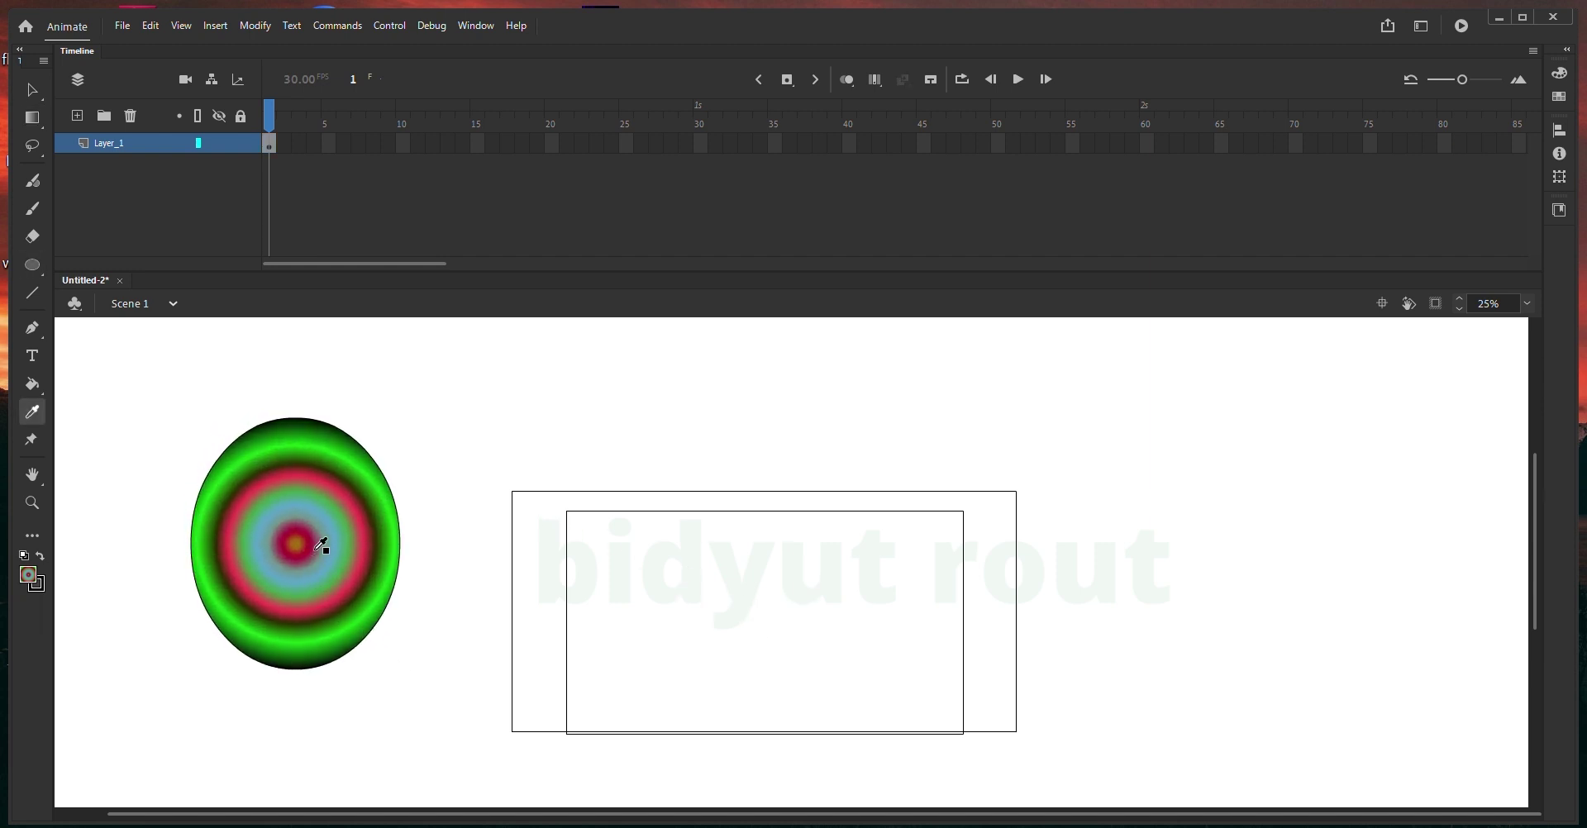
click(321, 547)
click(559, 619)
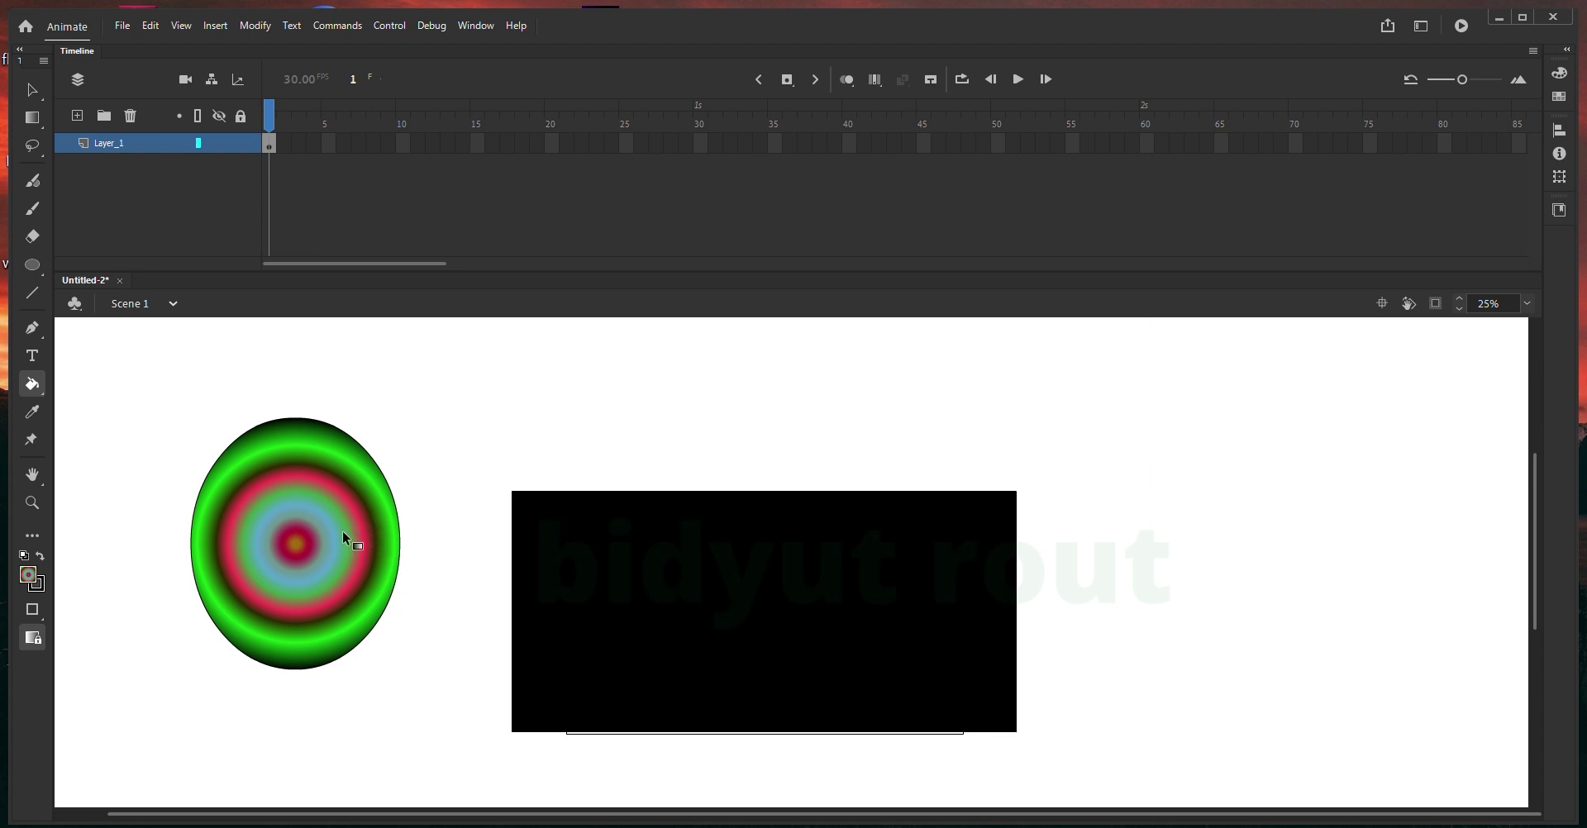
- Try to move the large oval's gradient center to a point above the rectangle
key(f)
click(303, 548)
drag(302, 547, 698, 374)
key(ctrl+z)
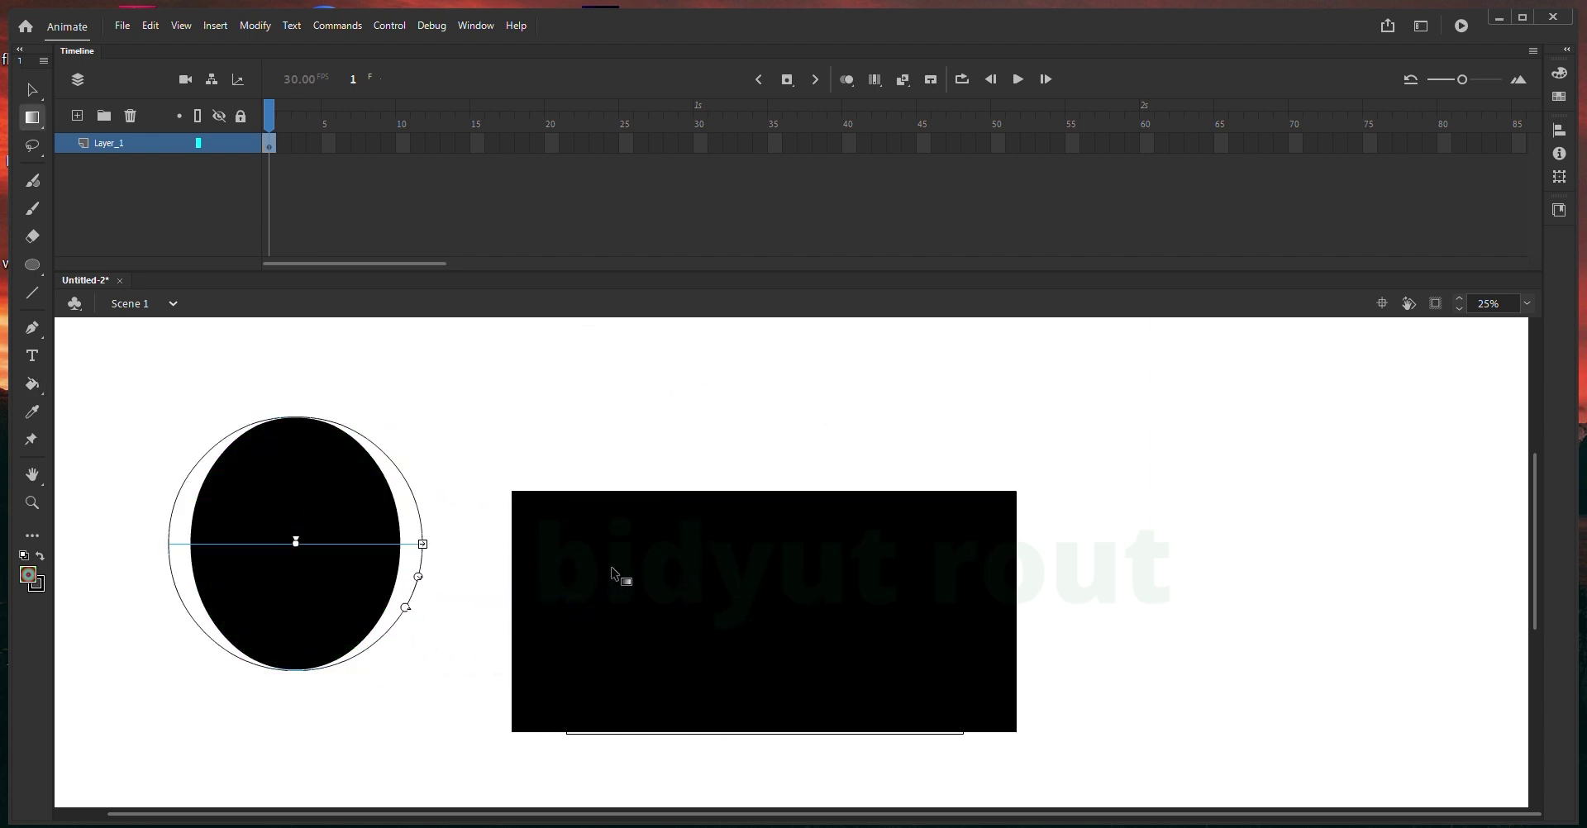
- Delete the black rectangle together with its outline, keeping the oval
key(v)
drag(781, 620, 790, 556)
click(1115, 446)
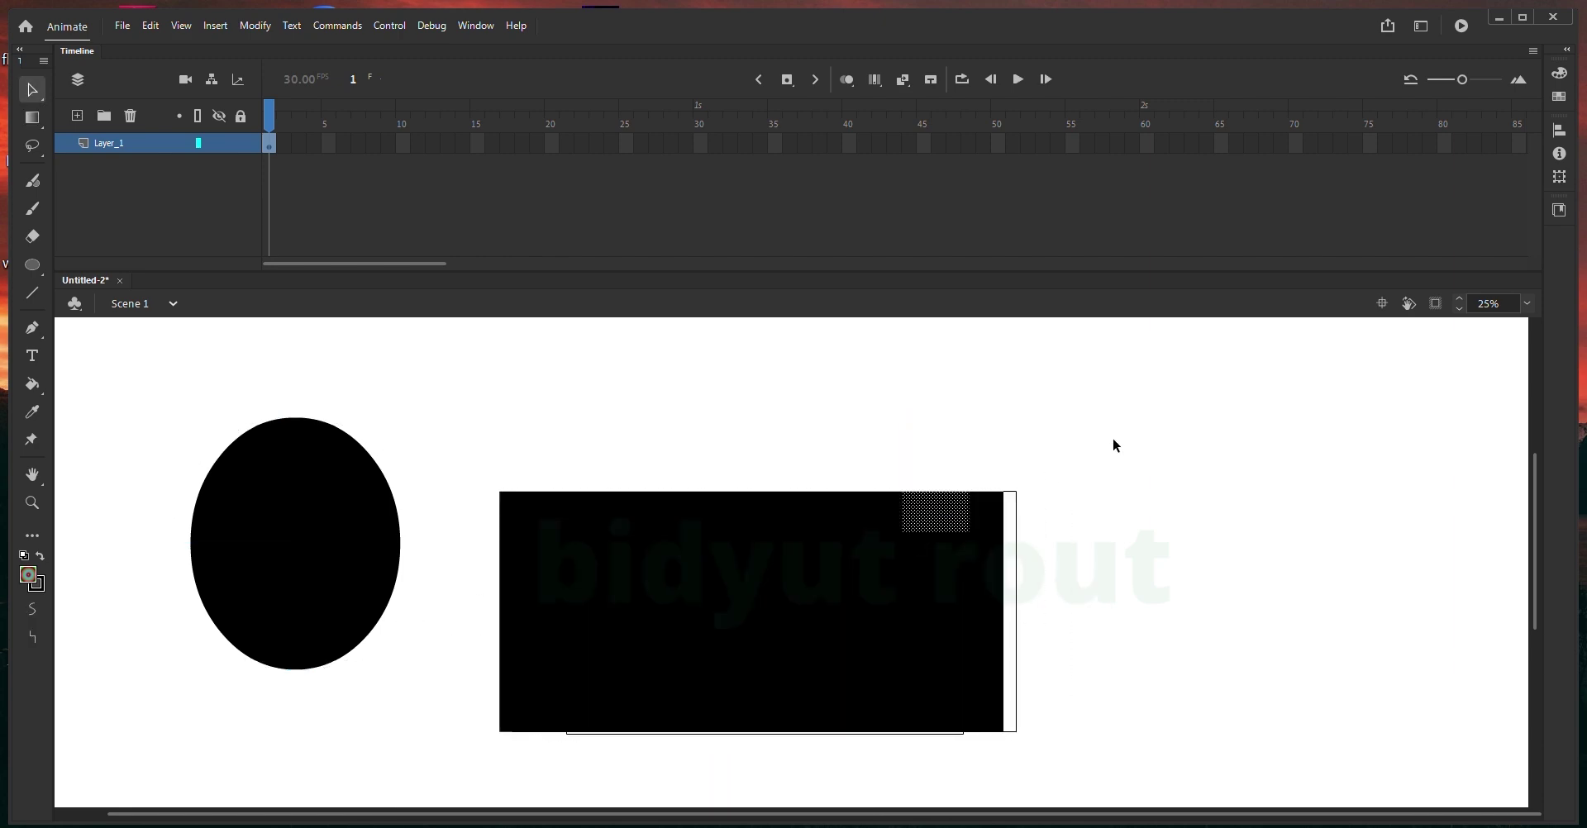
drag(1144, 424, 458, 772)
key(Delete)
- Move the radial gradient's center back to the oval's middle and narrow the gradient slightly
click(334, 617)
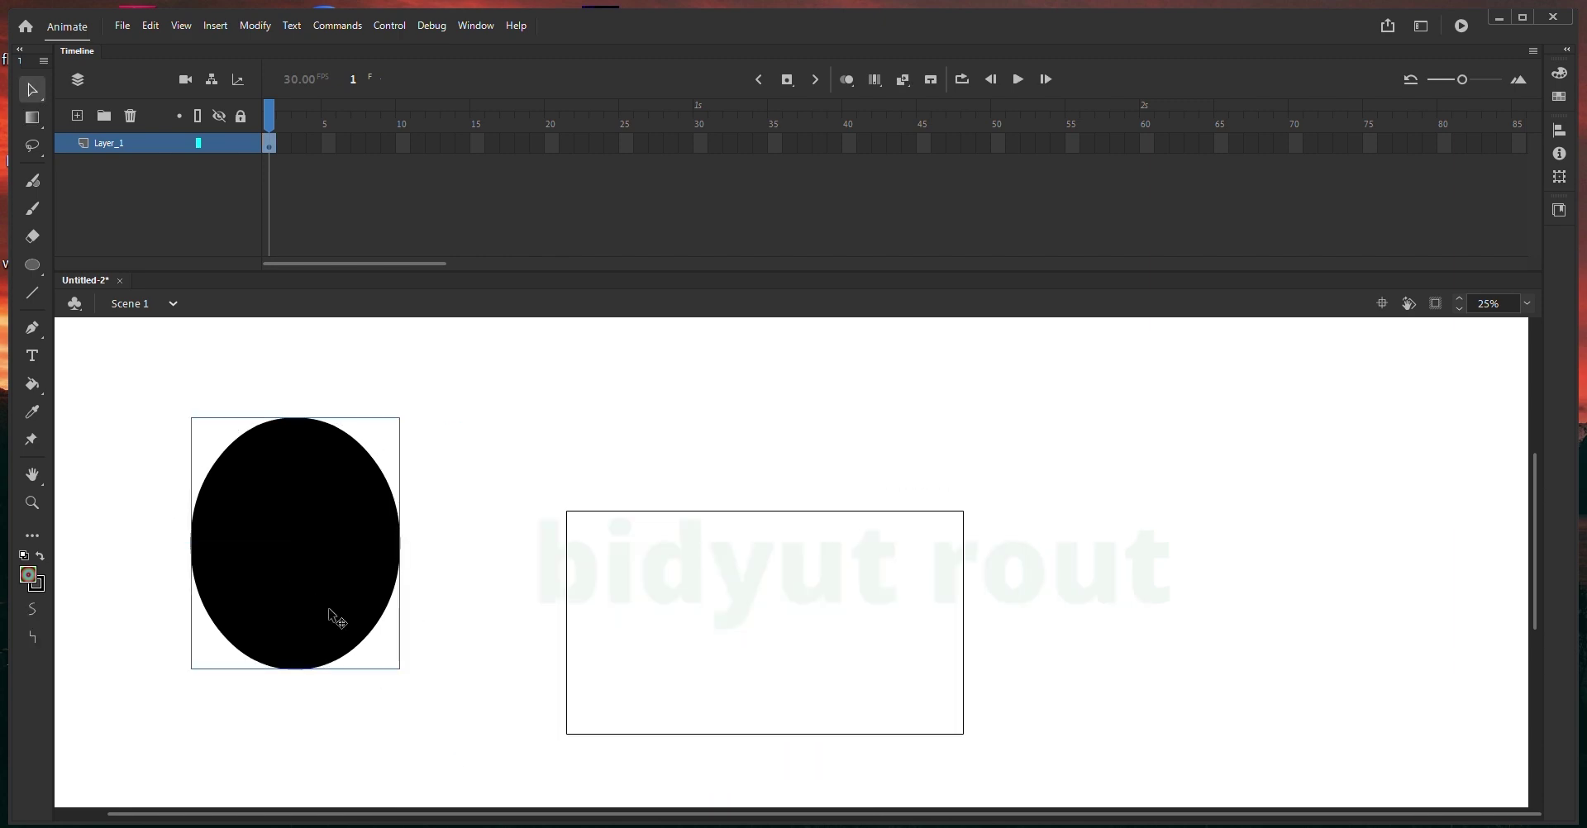
key(f)
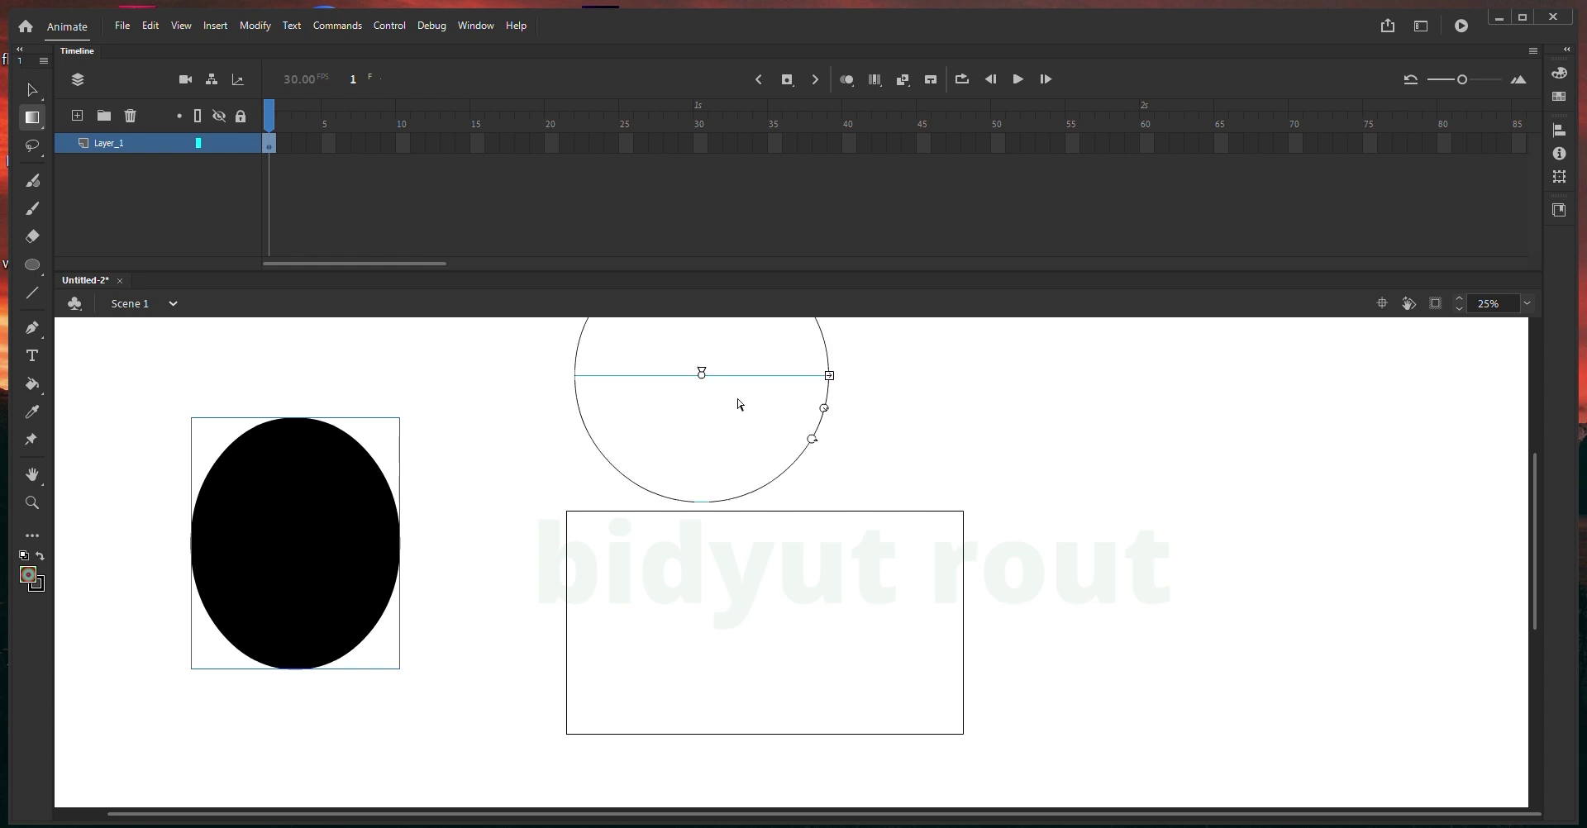
drag(710, 385, 292, 538)
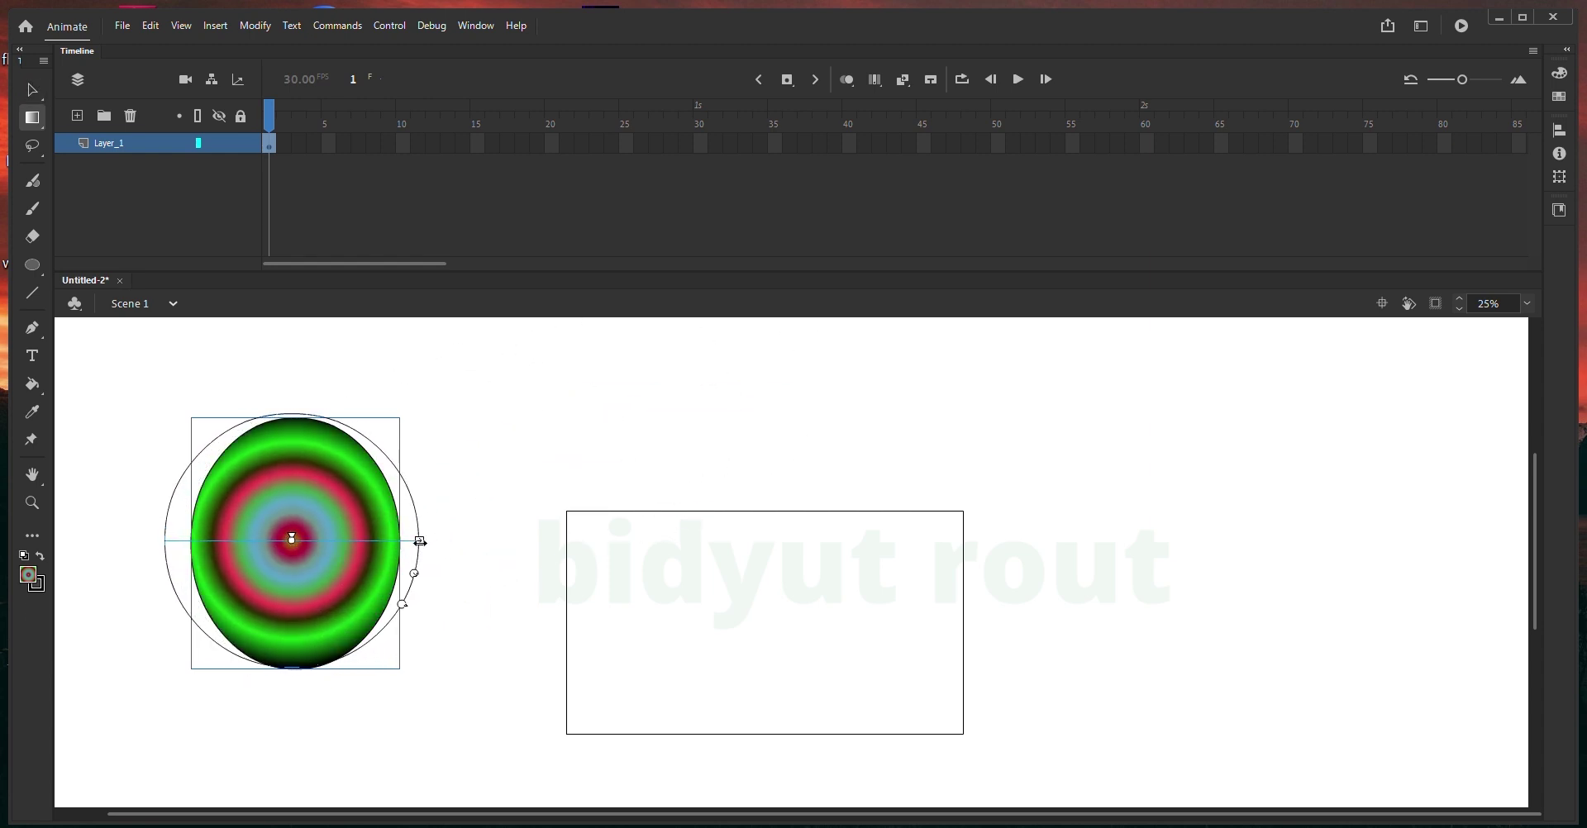
drag(420, 541, 406, 544)
- Create a shape tween on Layer_1 from frame 1 to a keyframe at frame 20
drag(360, 143, 636, 194)
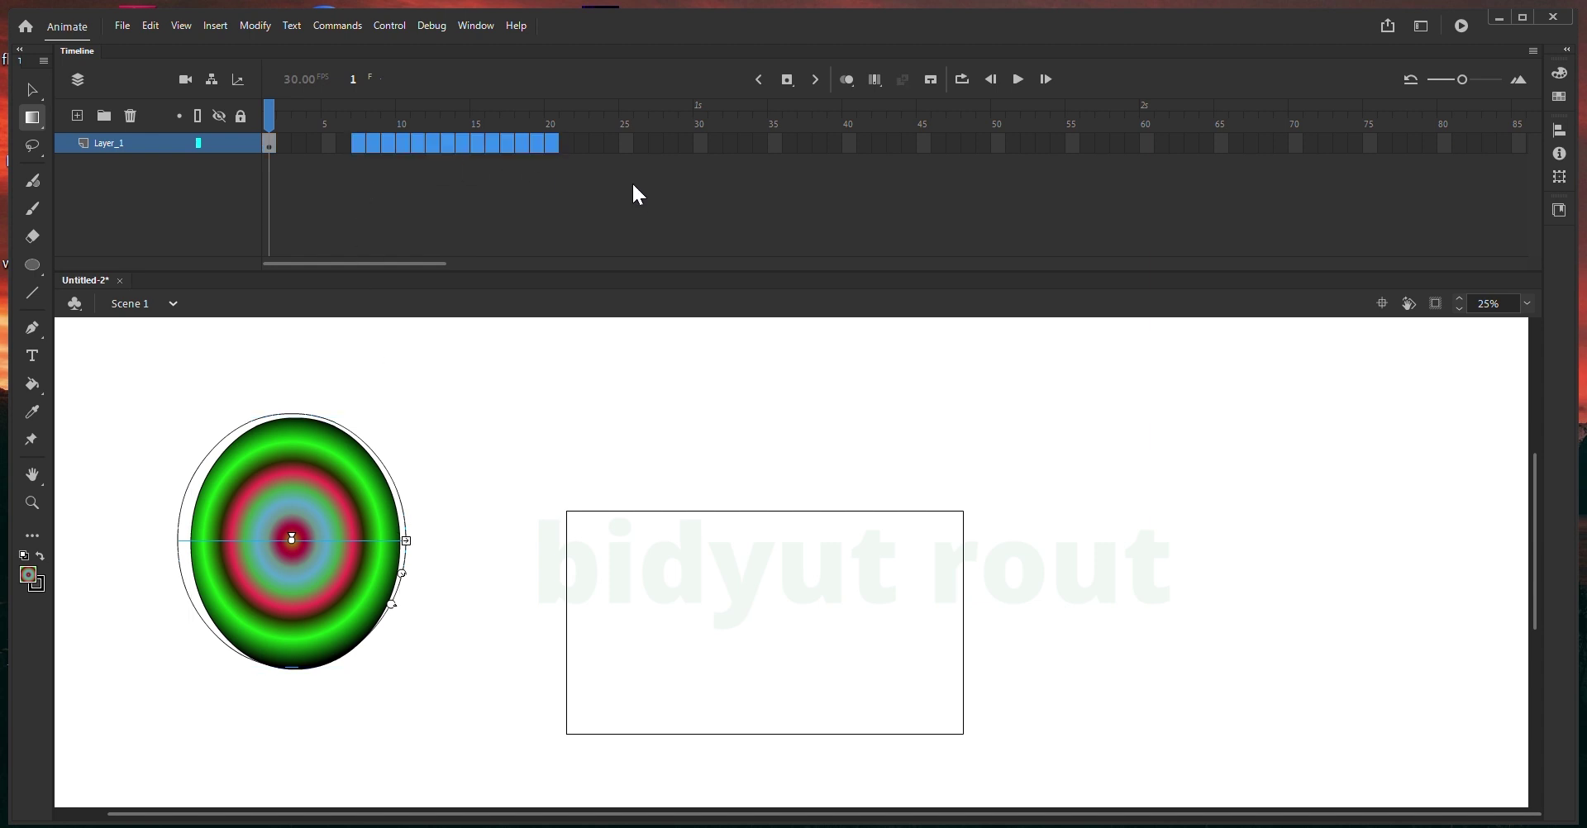
right_click(532, 143)
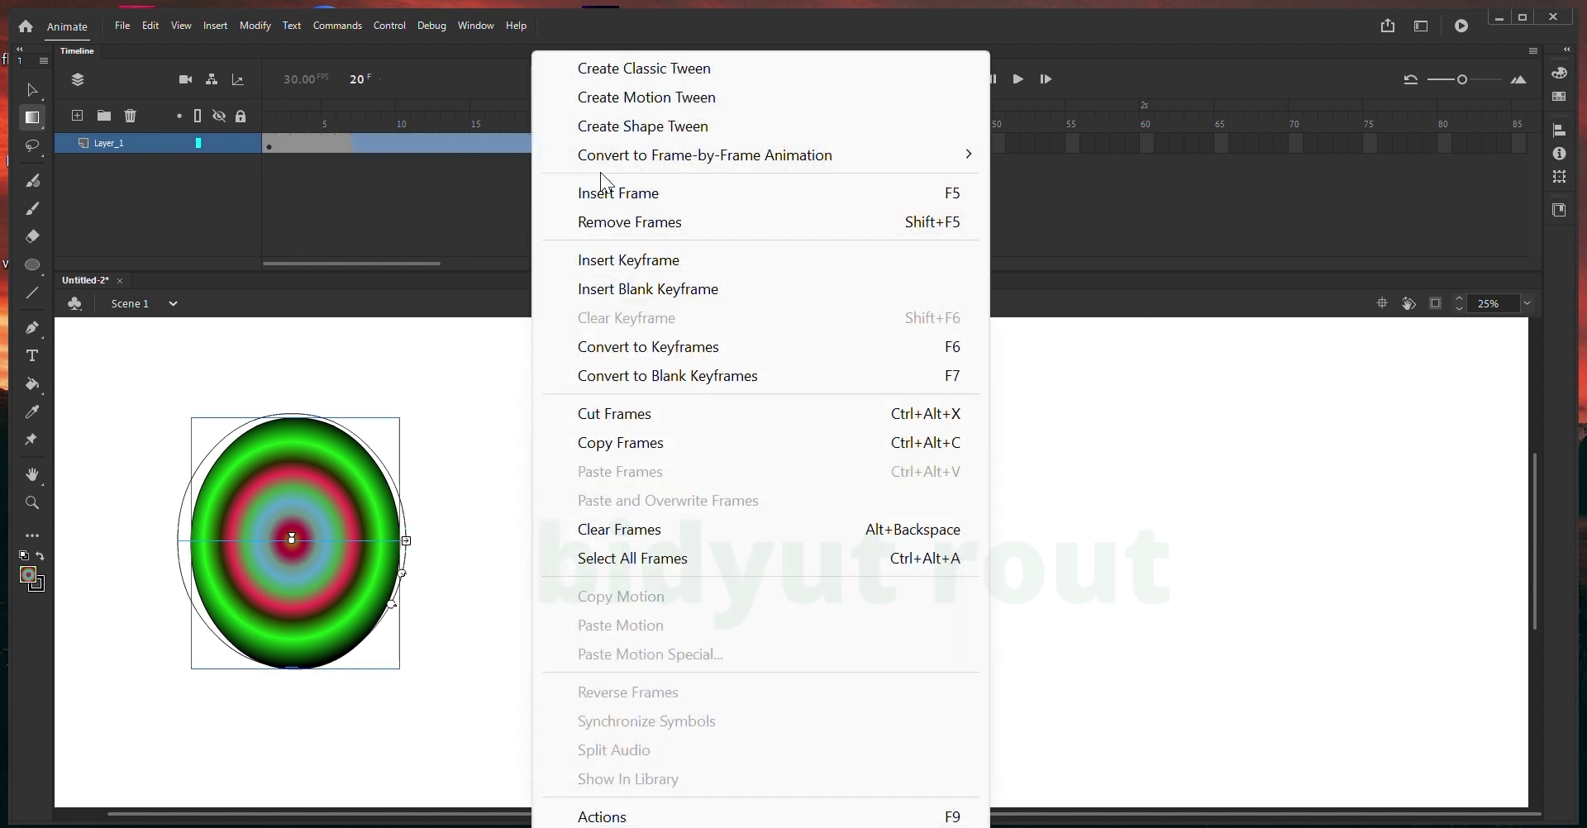
click(643, 125)
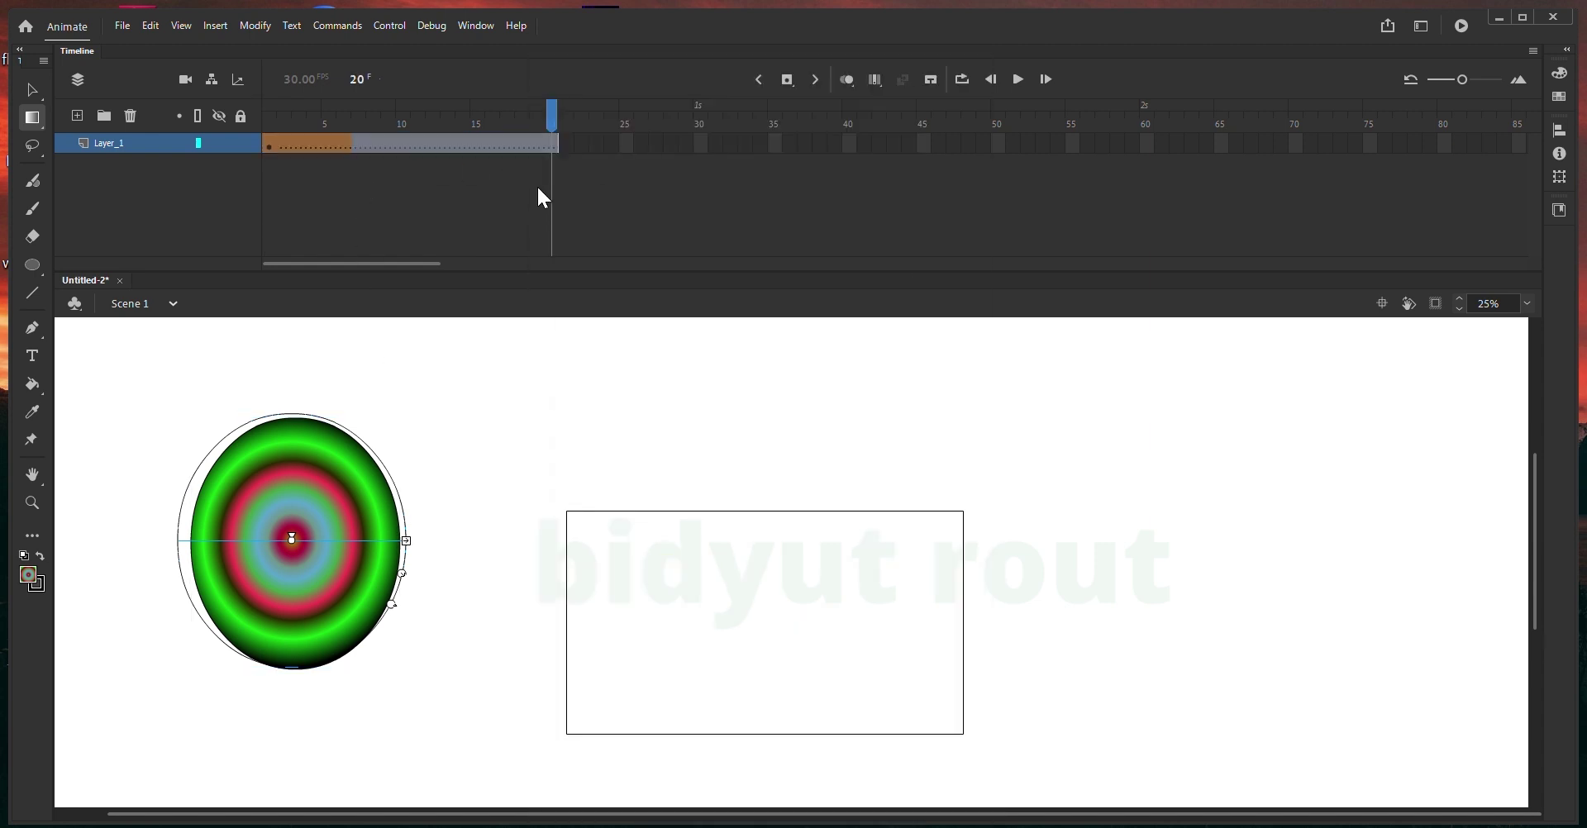
click(553, 144)
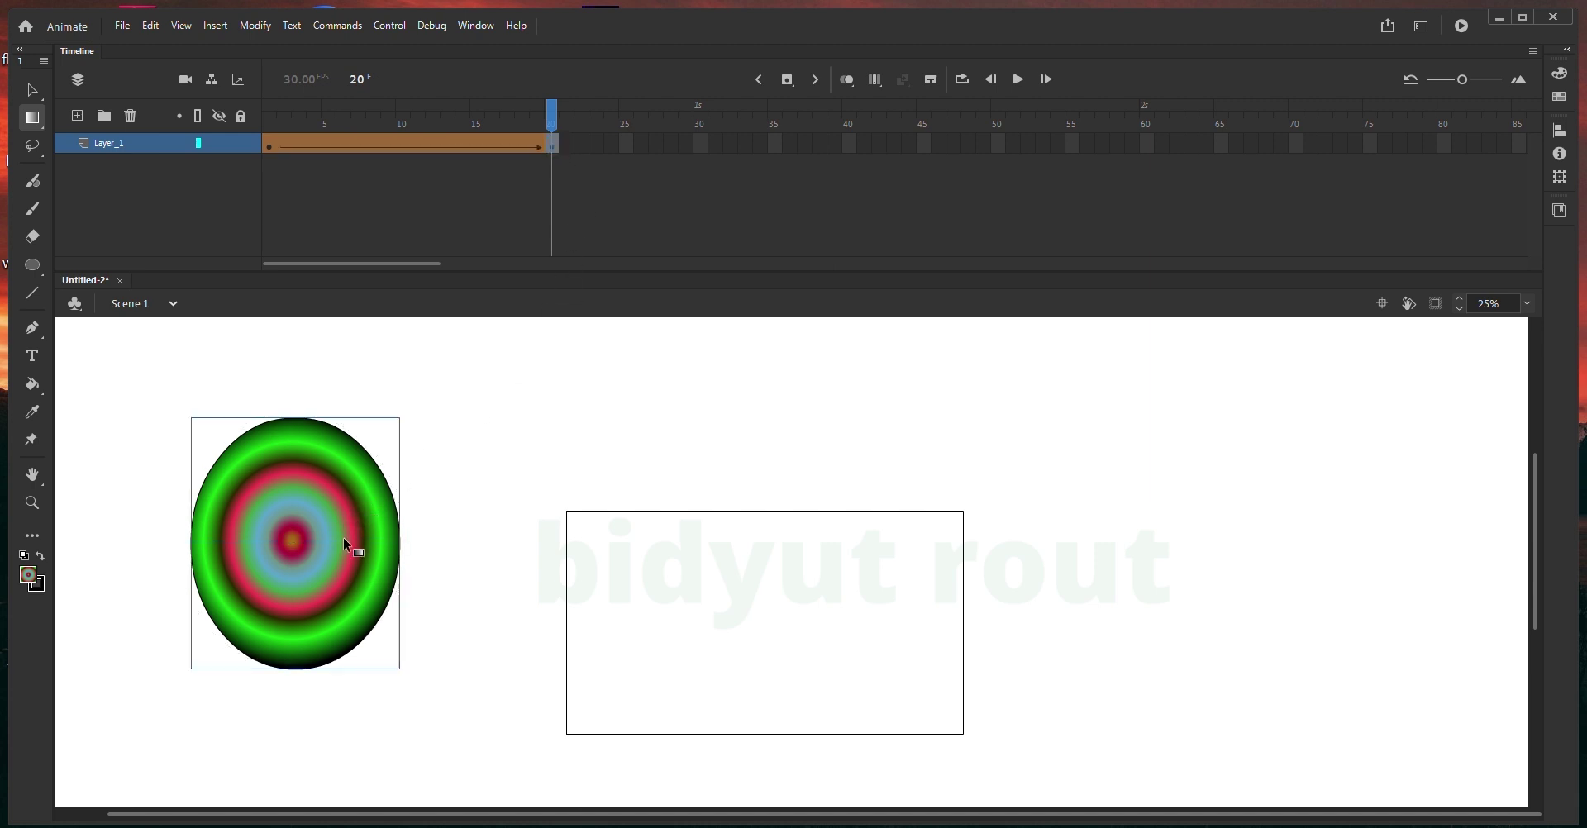
- Enlarge the oval's radial gradient well beyond the shape at frame 20, and scrub back to preview the tween
click(307, 562)
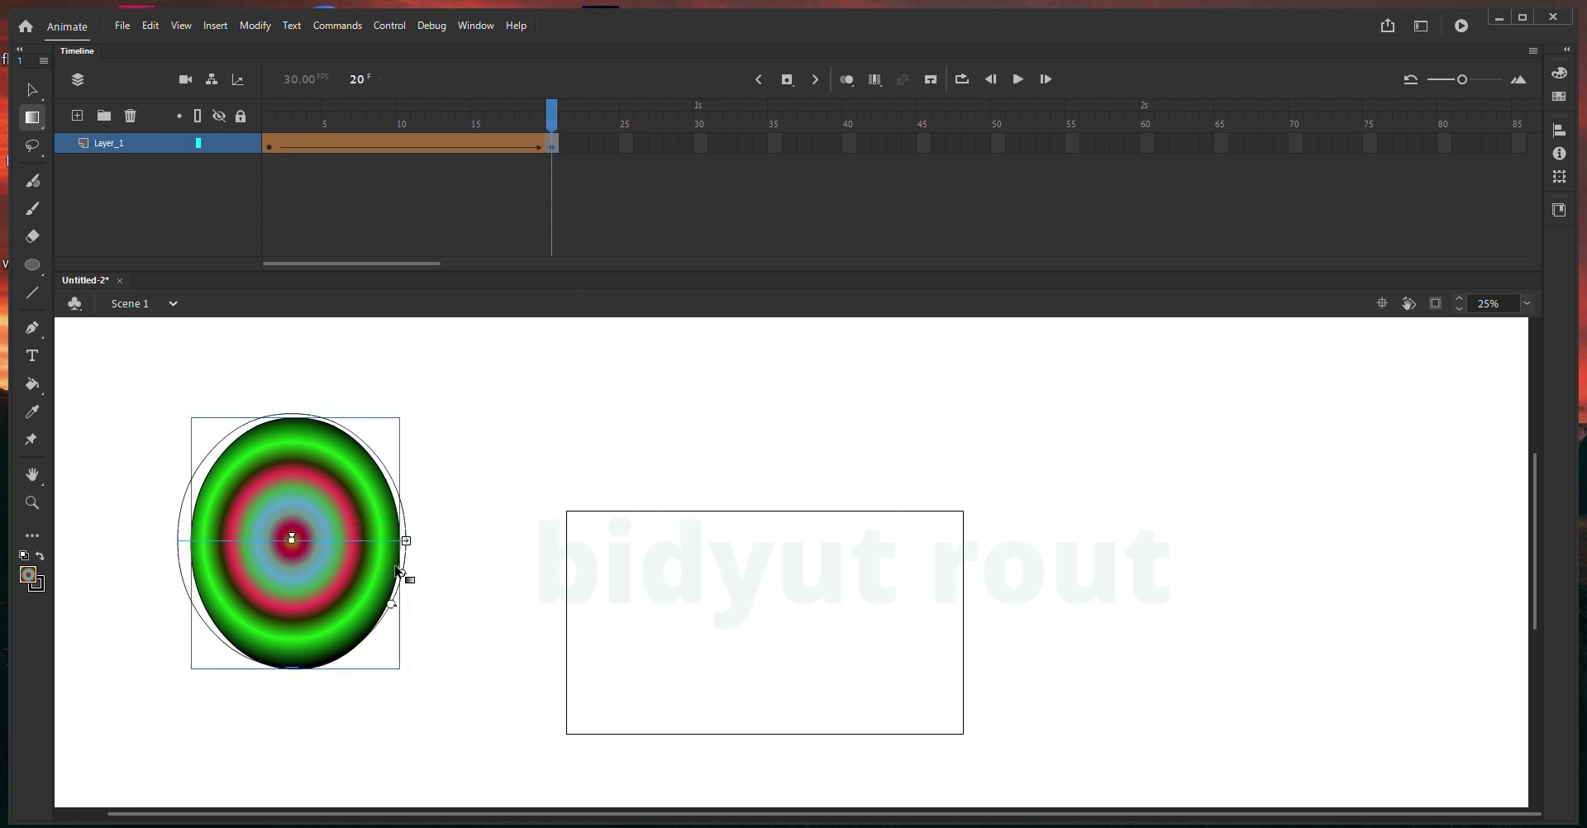
drag(405, 581, 521, 618)
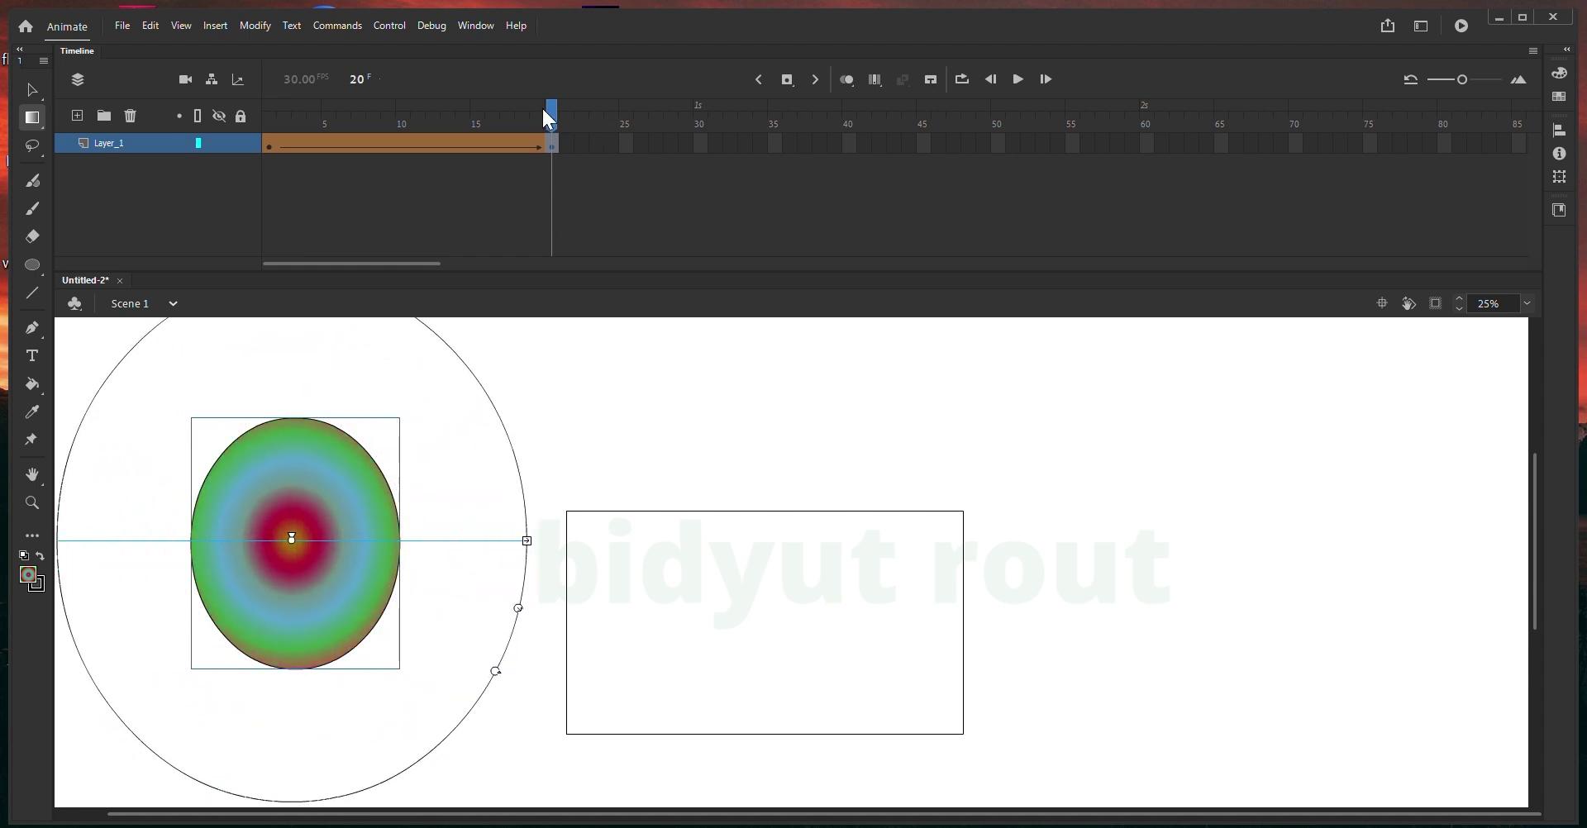
drag(549, 120, 257, 239)
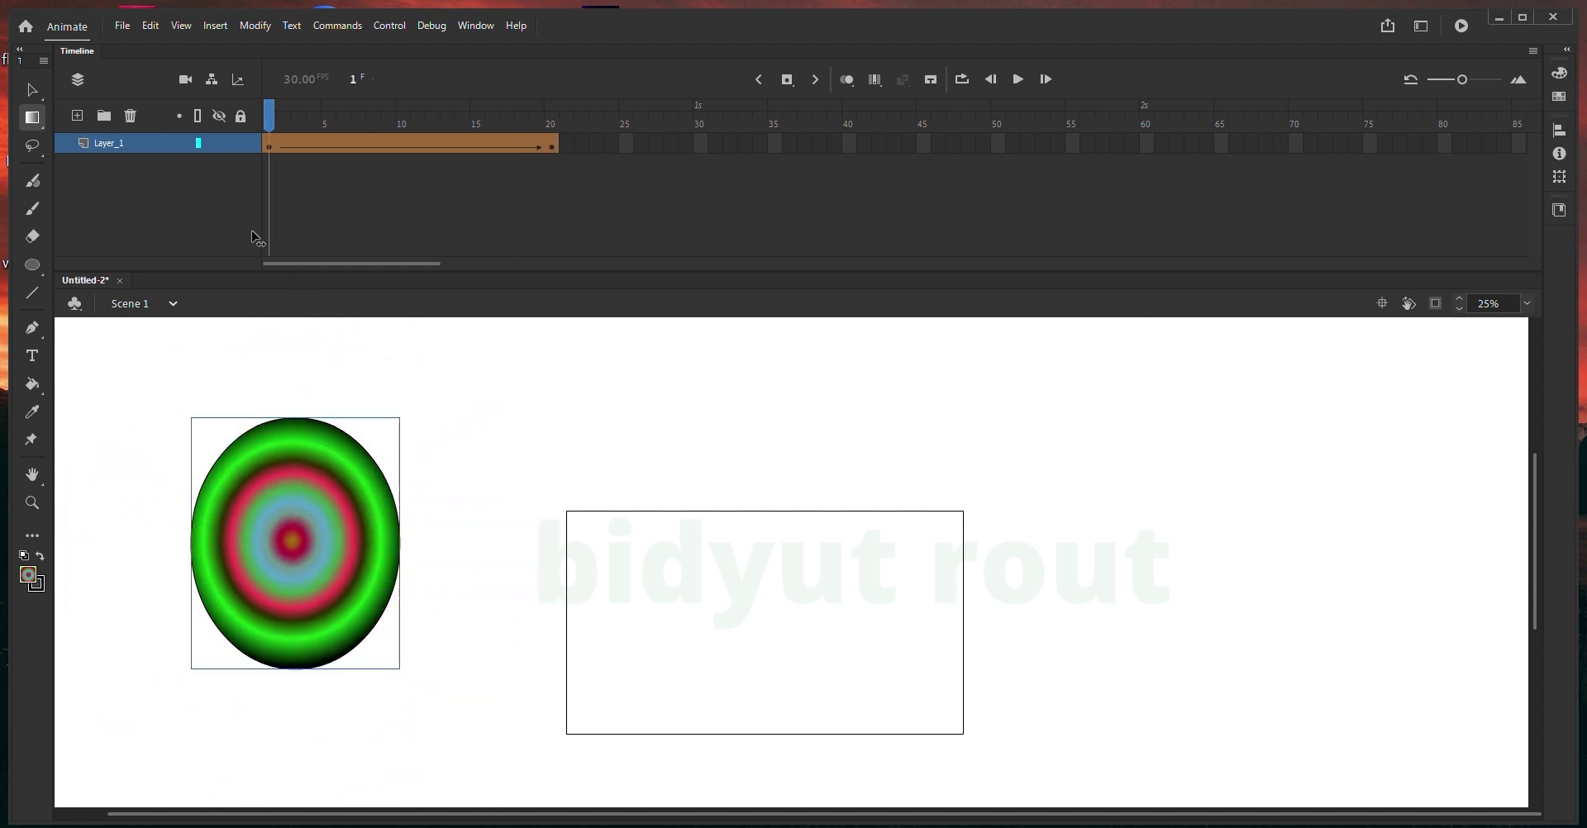
- Add a third keyframe at frame 25, and insert frames after frame 20 until it sits at frame 31
click(630, 174)
key(F6)
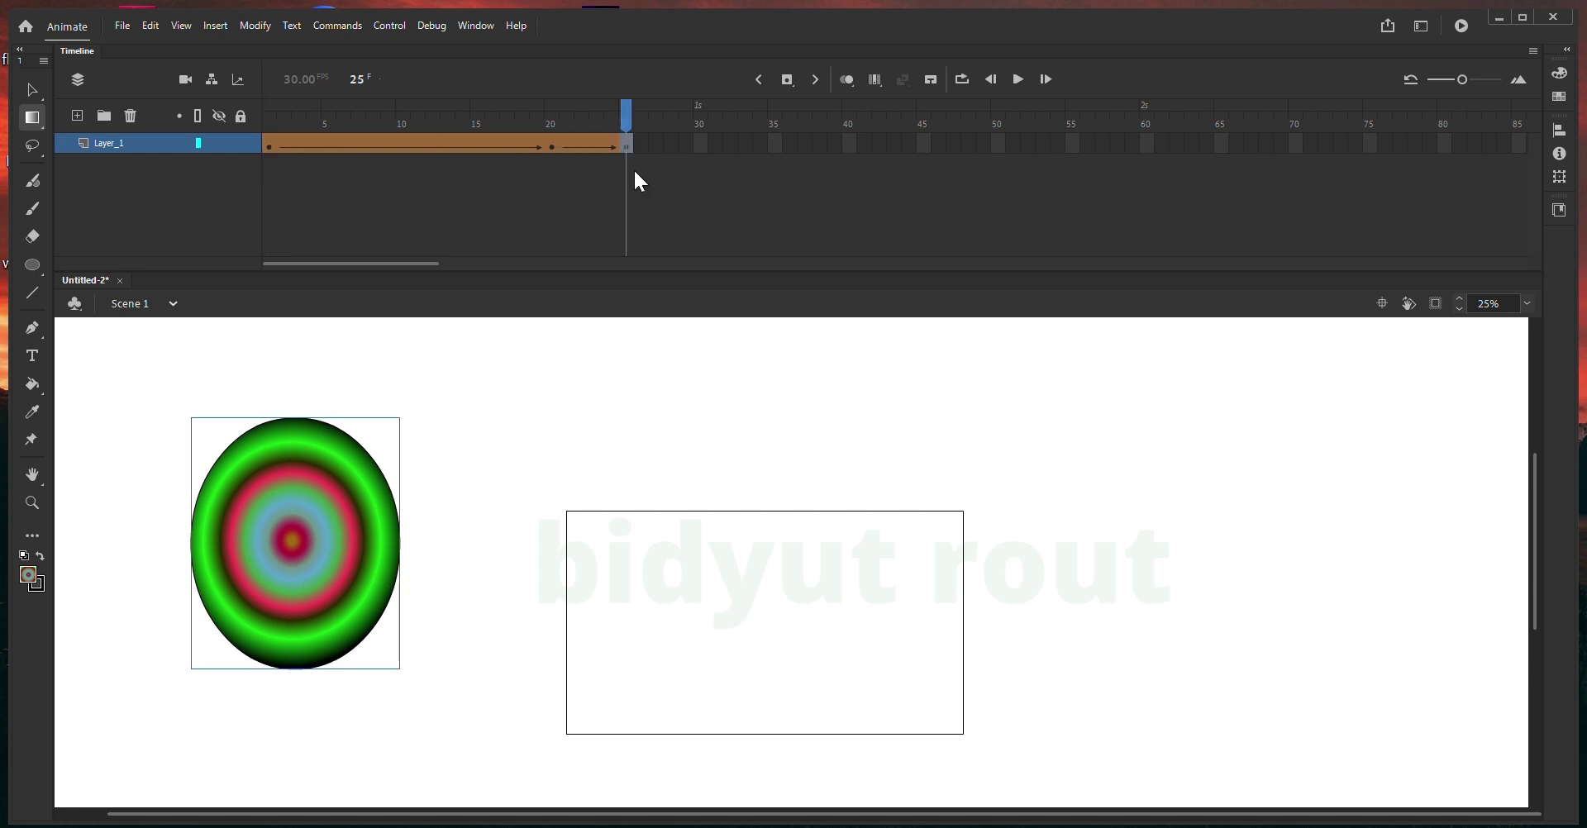
drag(630, 174, 582, 141)
key(F5)
key(F5)
key(F5)
key(F5)
key(F5)
key(F5)
key(F5)
key(F5)
key(F5)
key(F5)
key(F5)
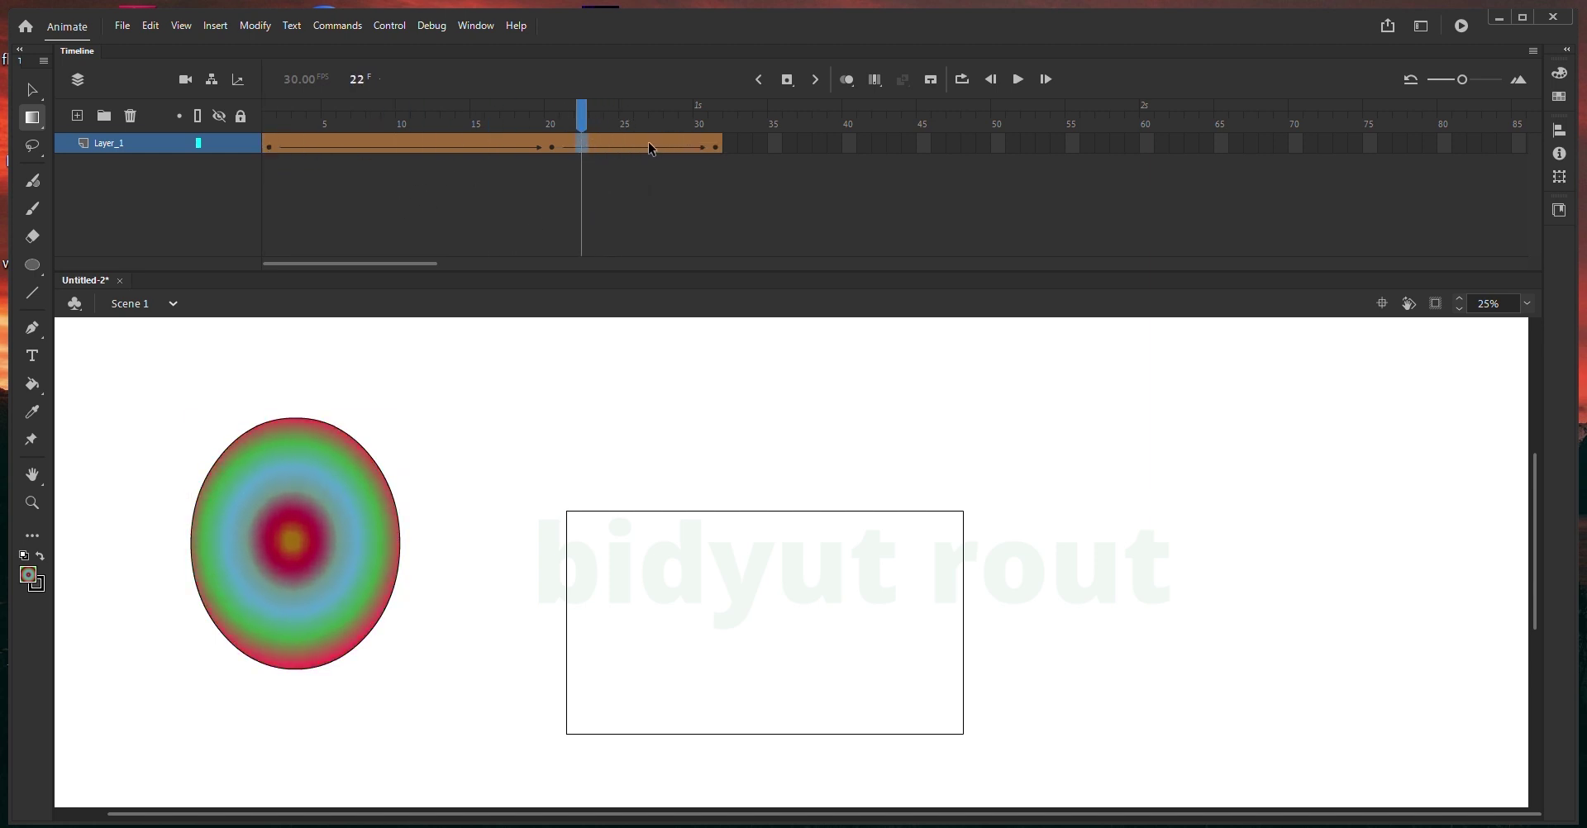
- Scrub through the tween, lengthen its second part to frame 41, and select the oval at frame 20
click(356, 175)
drag(356, 175, 672, 294)
key(F5)
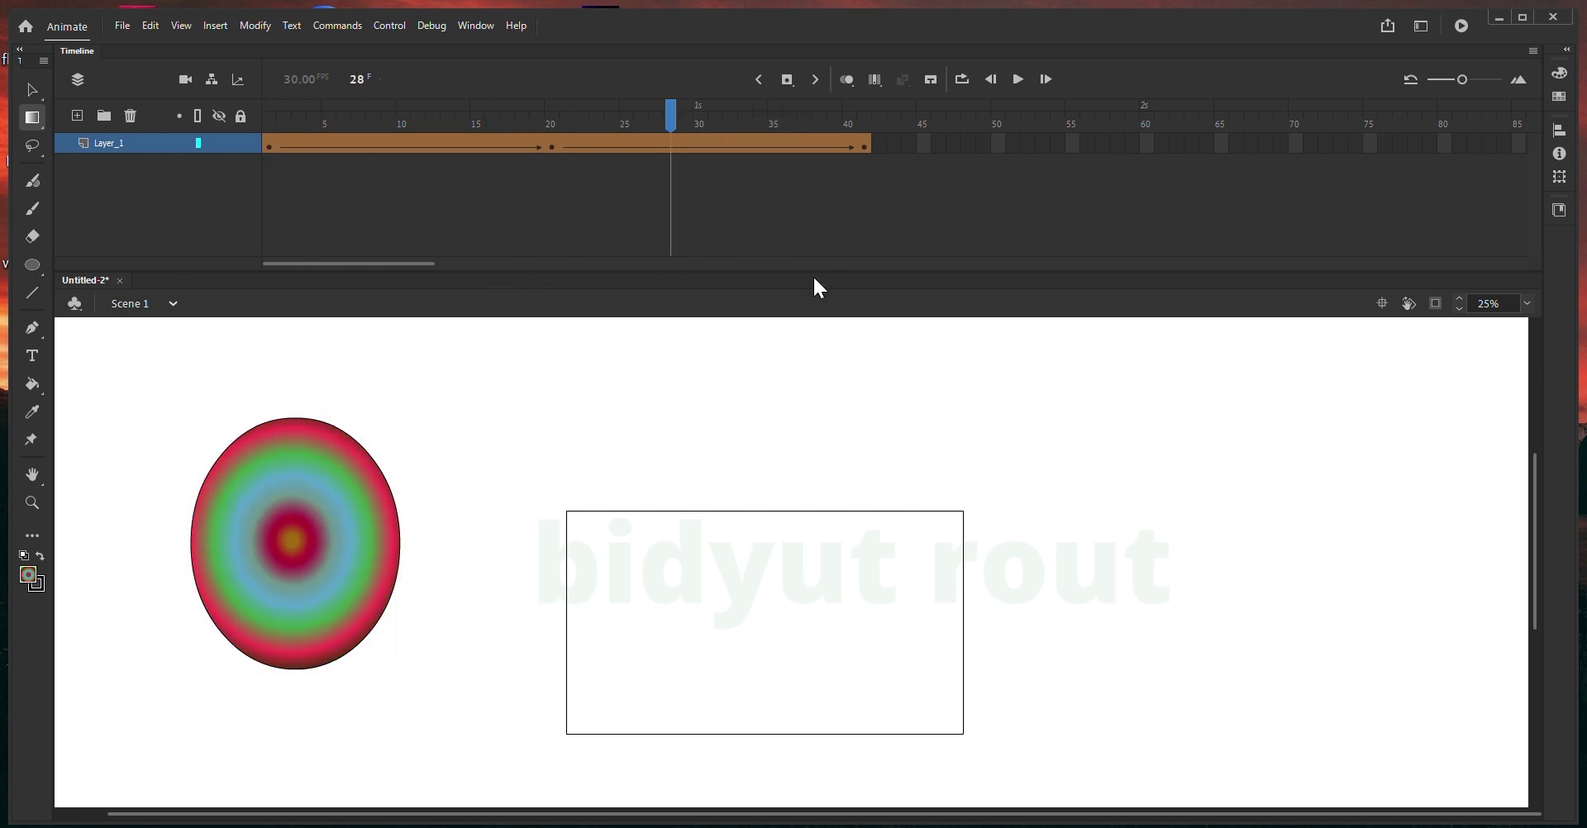
key(v)
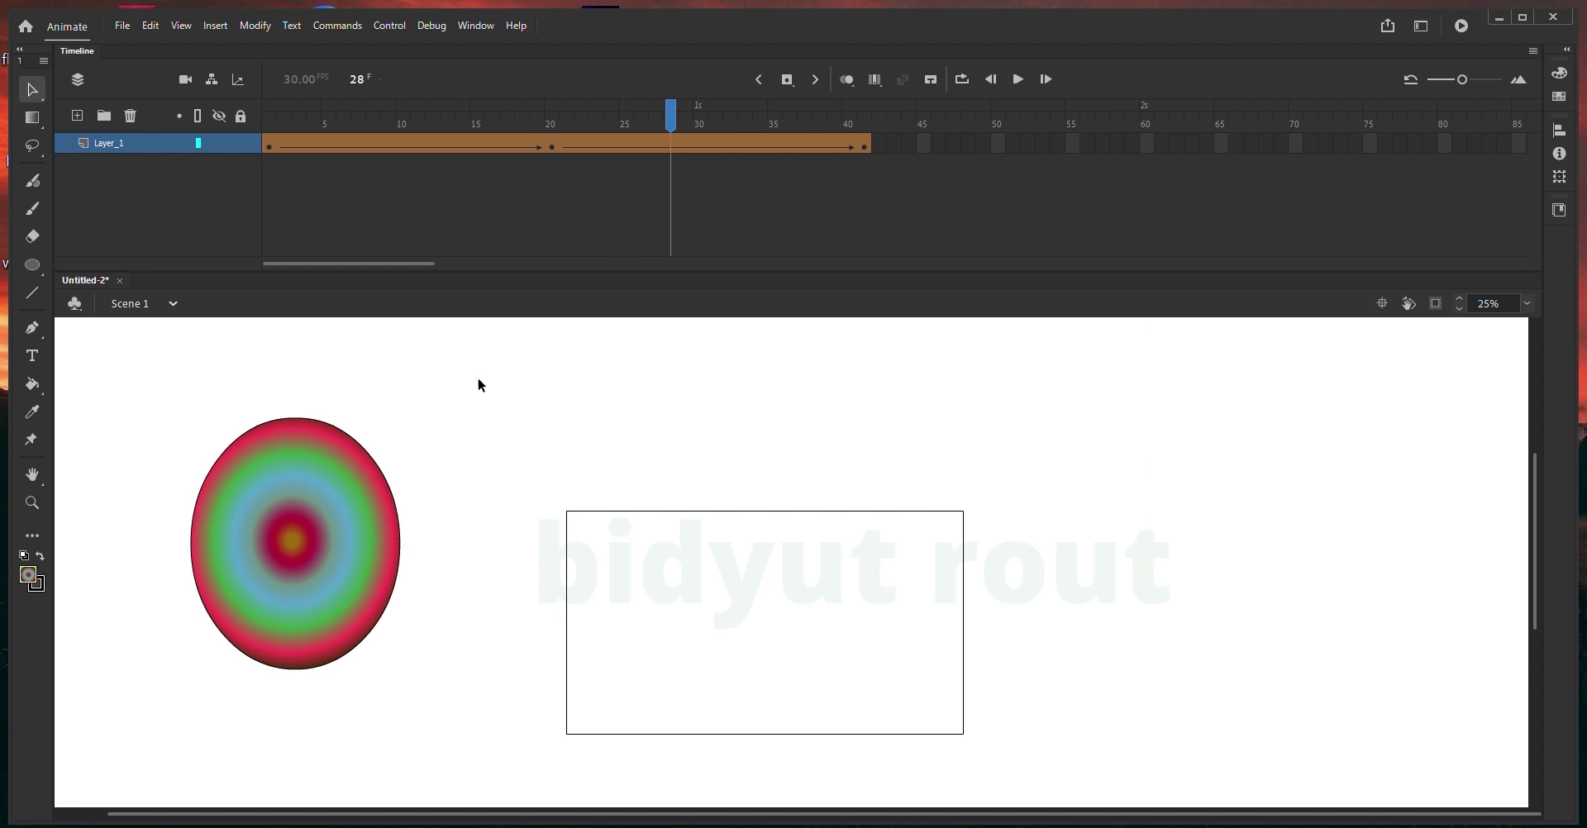
click(552, 147)
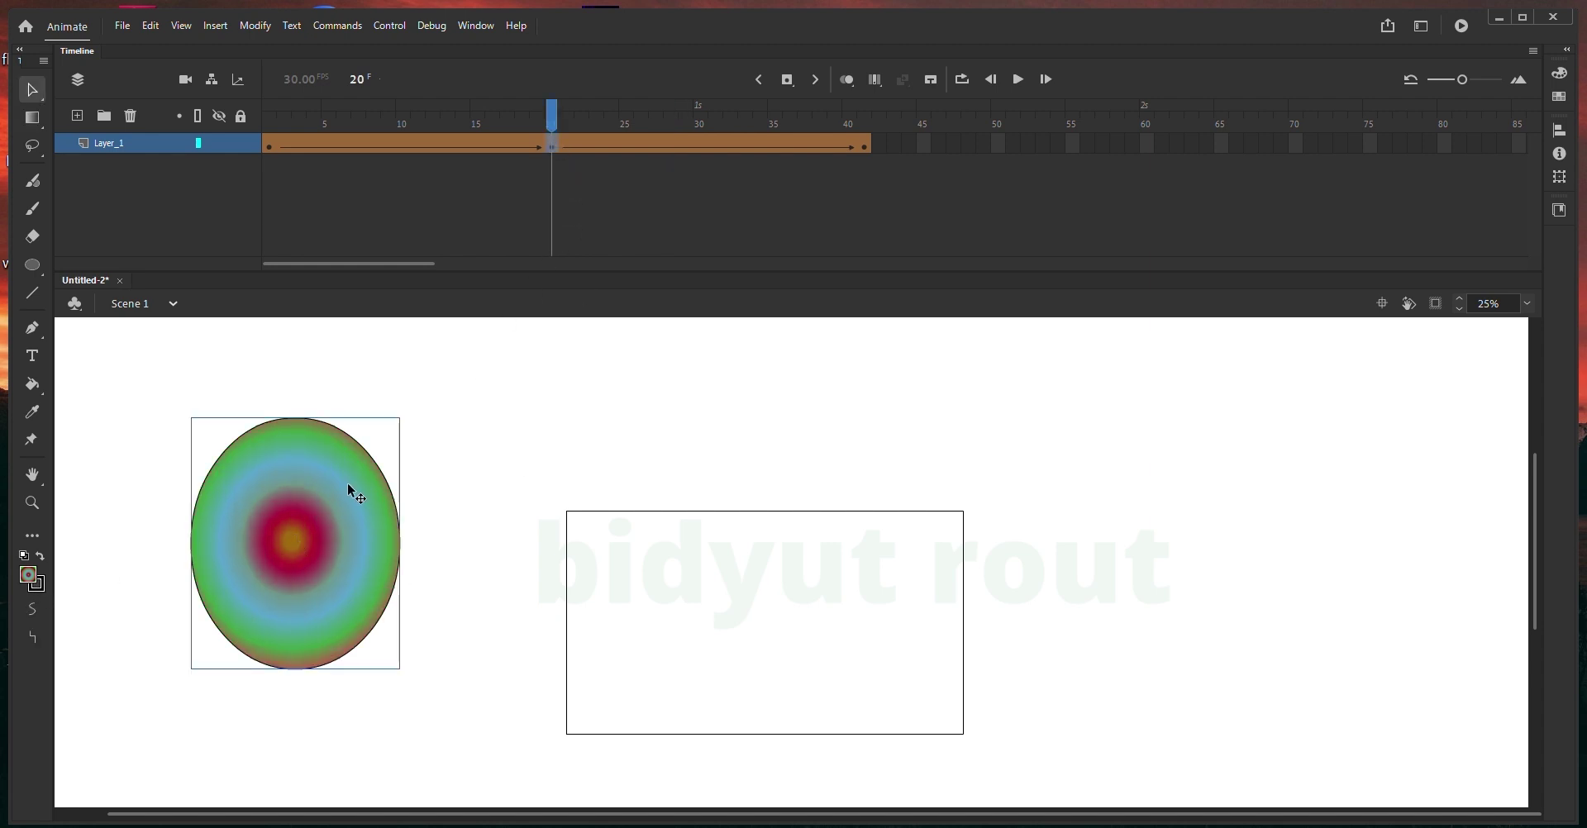
drag(546, 386, 155, 753)
- Add a new layer, delete Layer_1 with its tween, and return to frame 1
click(77, 116)
click(107, 157)
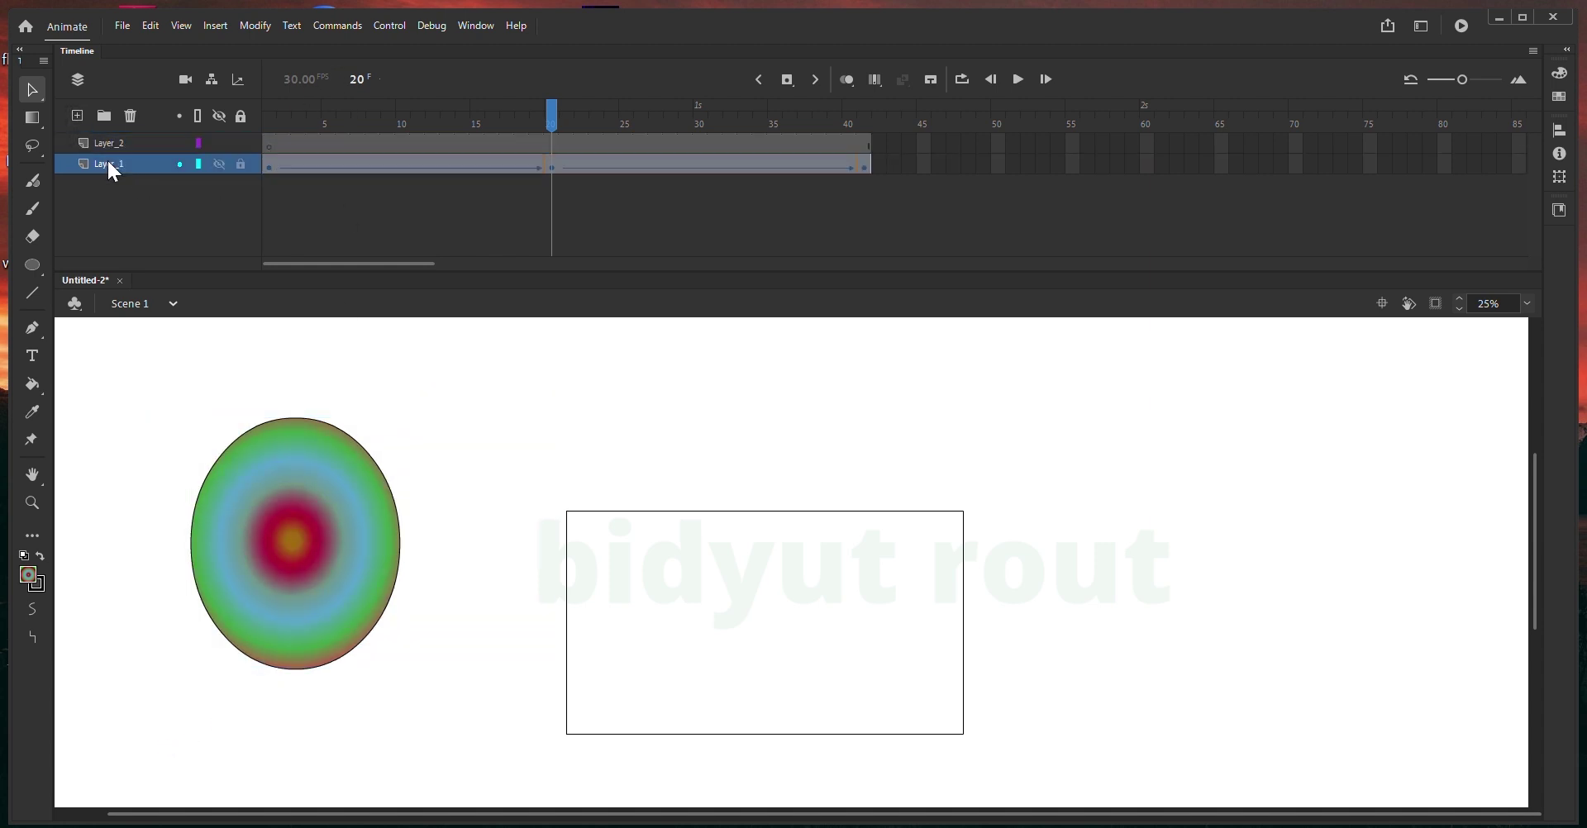
click(131, 115)
click(358, 143)
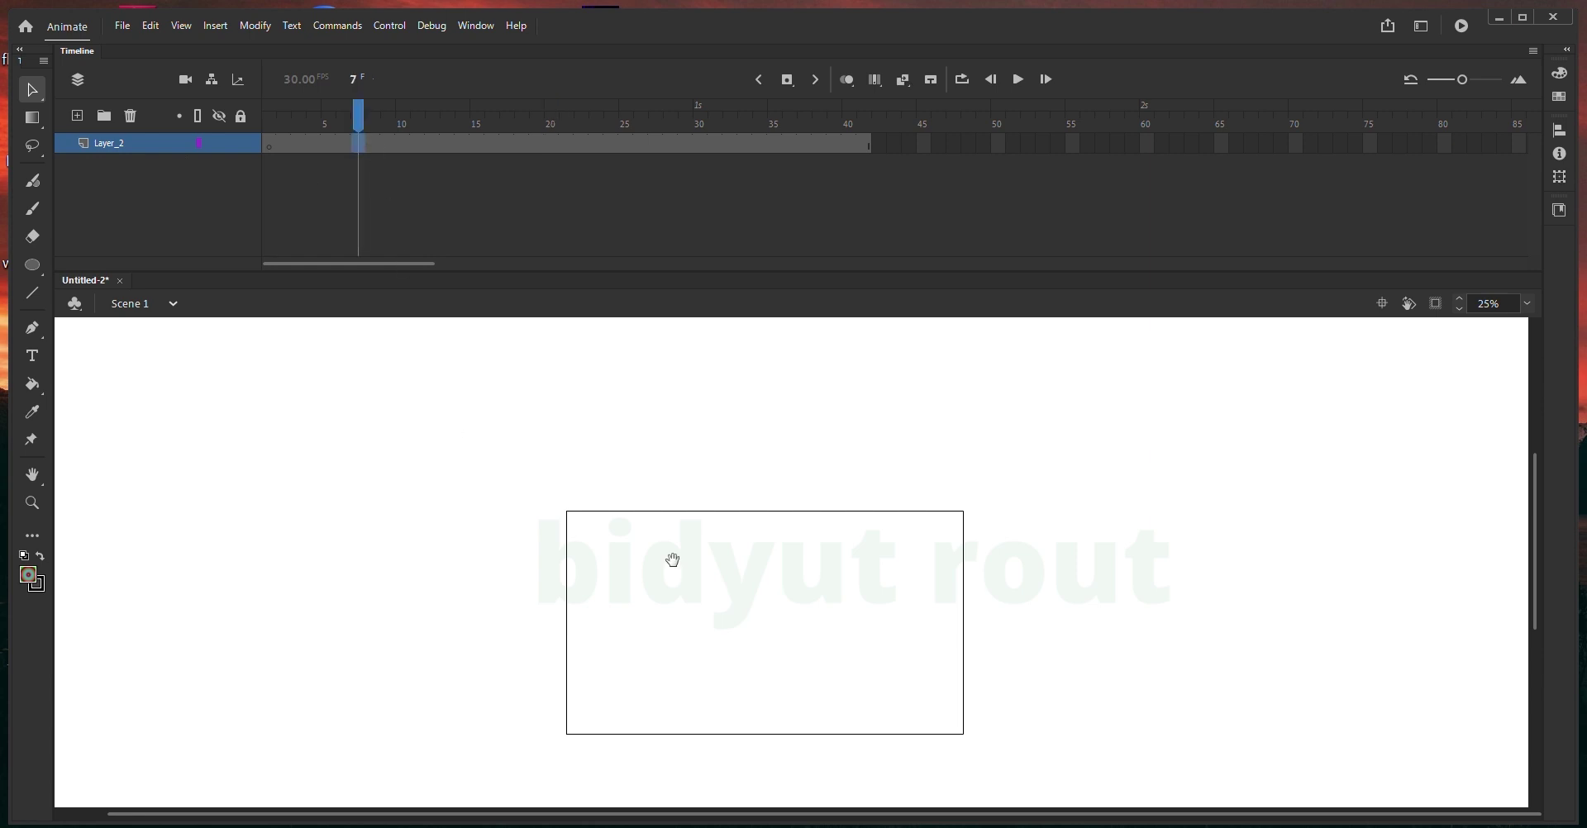
scroll(673, 561, down, 1)
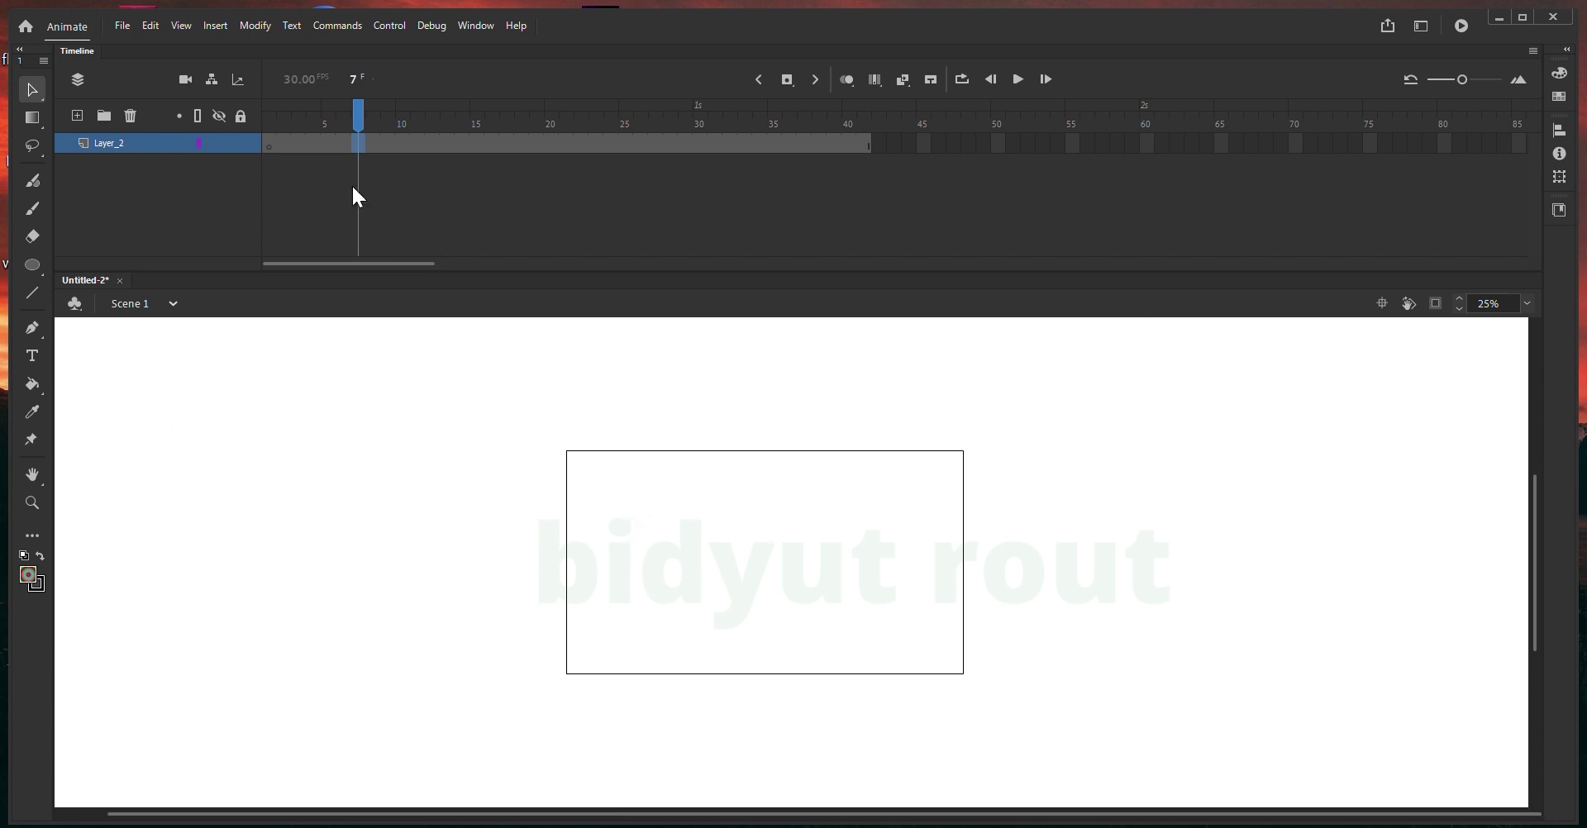
drag(363, 133, 258, 132)
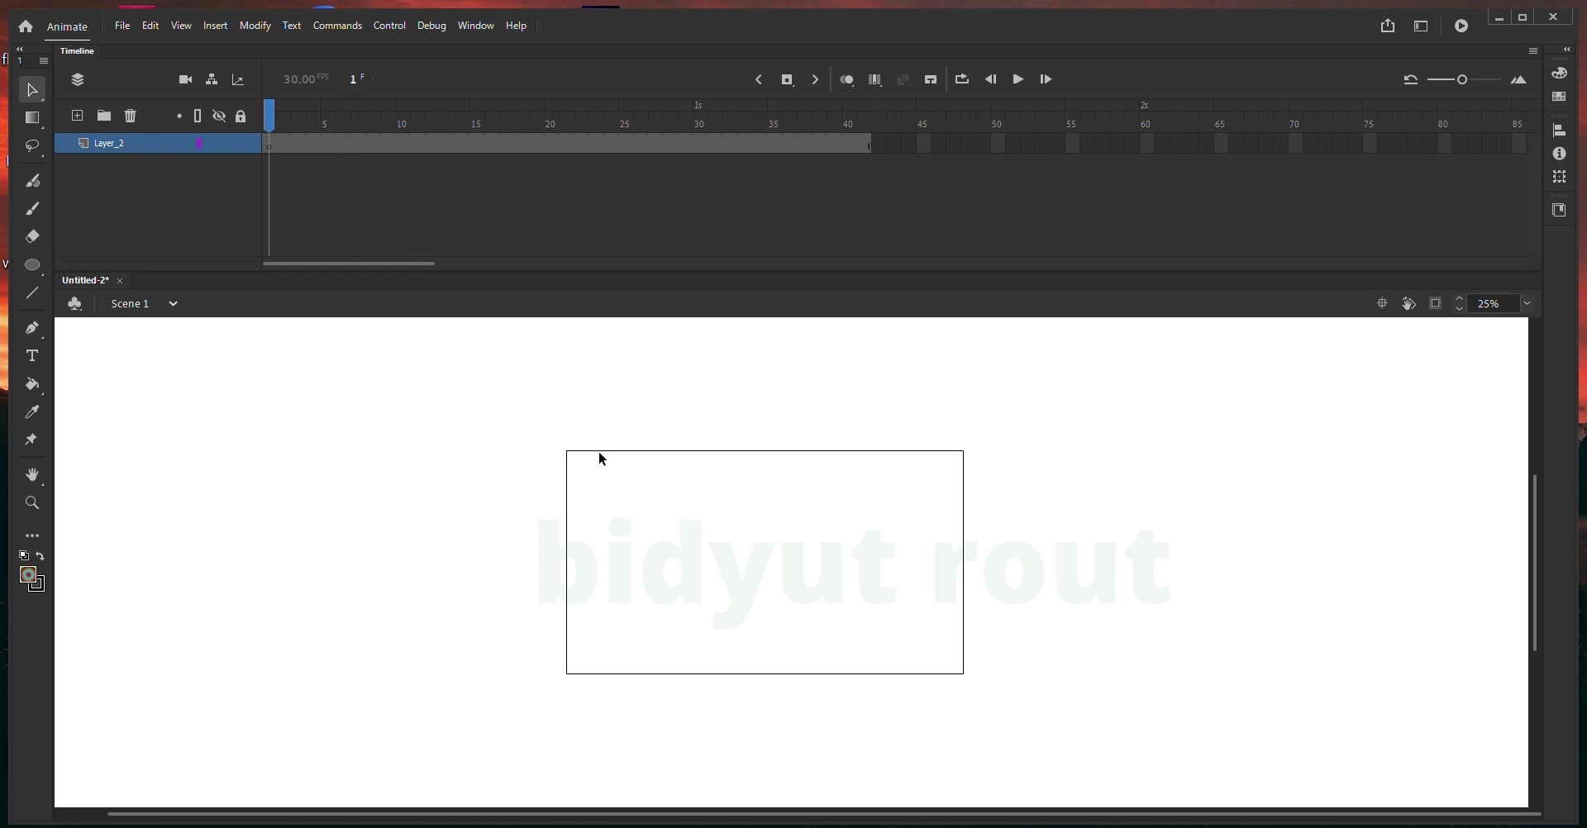
- Set the document's stage color to black (#000000)
key(o)
right_click(681, 549)
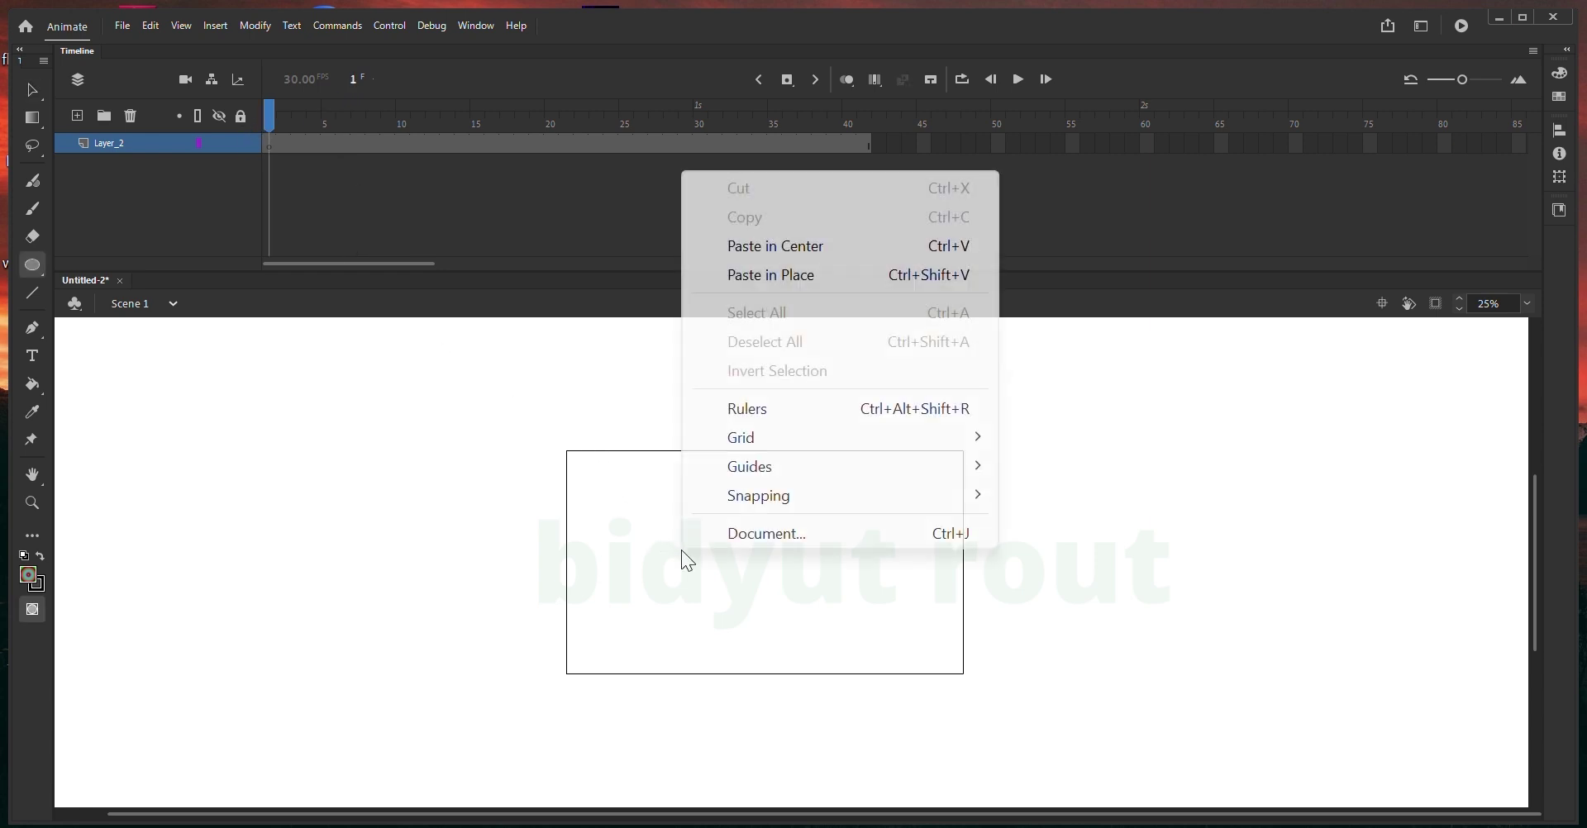
click(604, 536)
key(ctrl+F3)
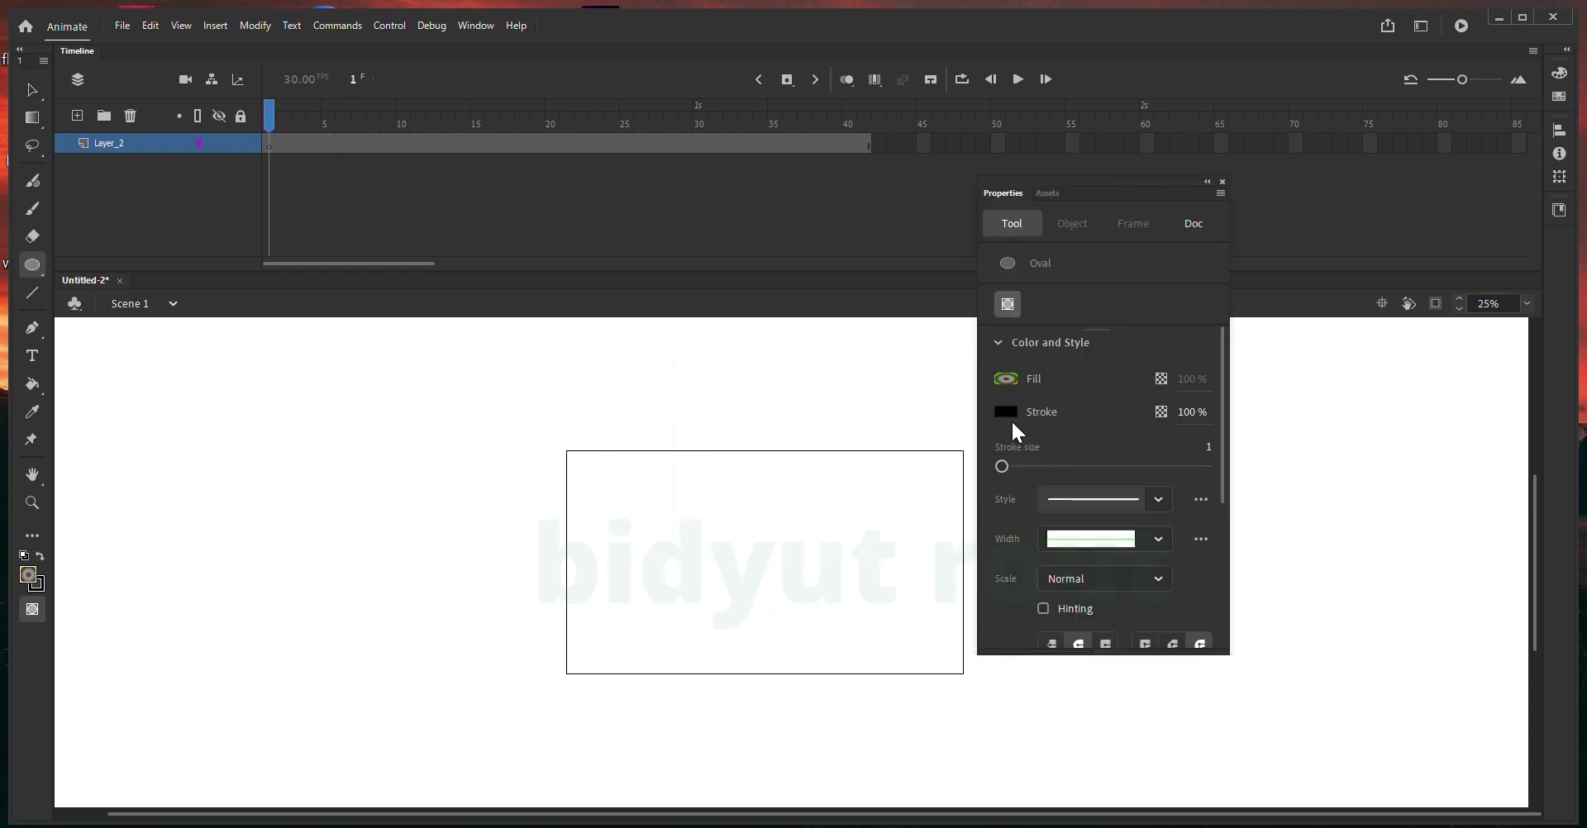
scroll(1067, 583, down, 3)
key(v)
click(1053, 597)
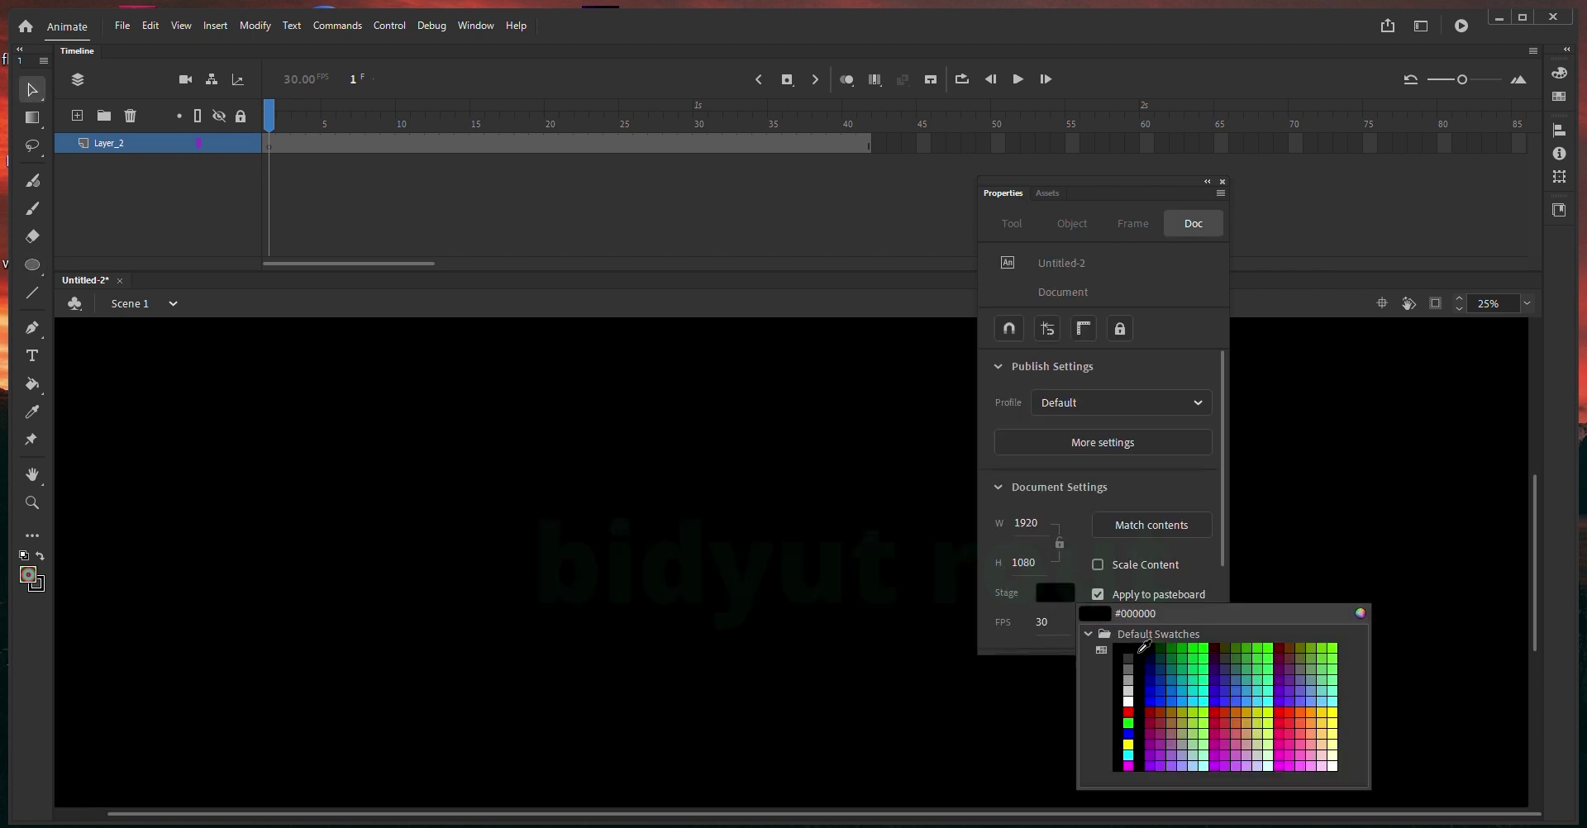
click(1149, 645)
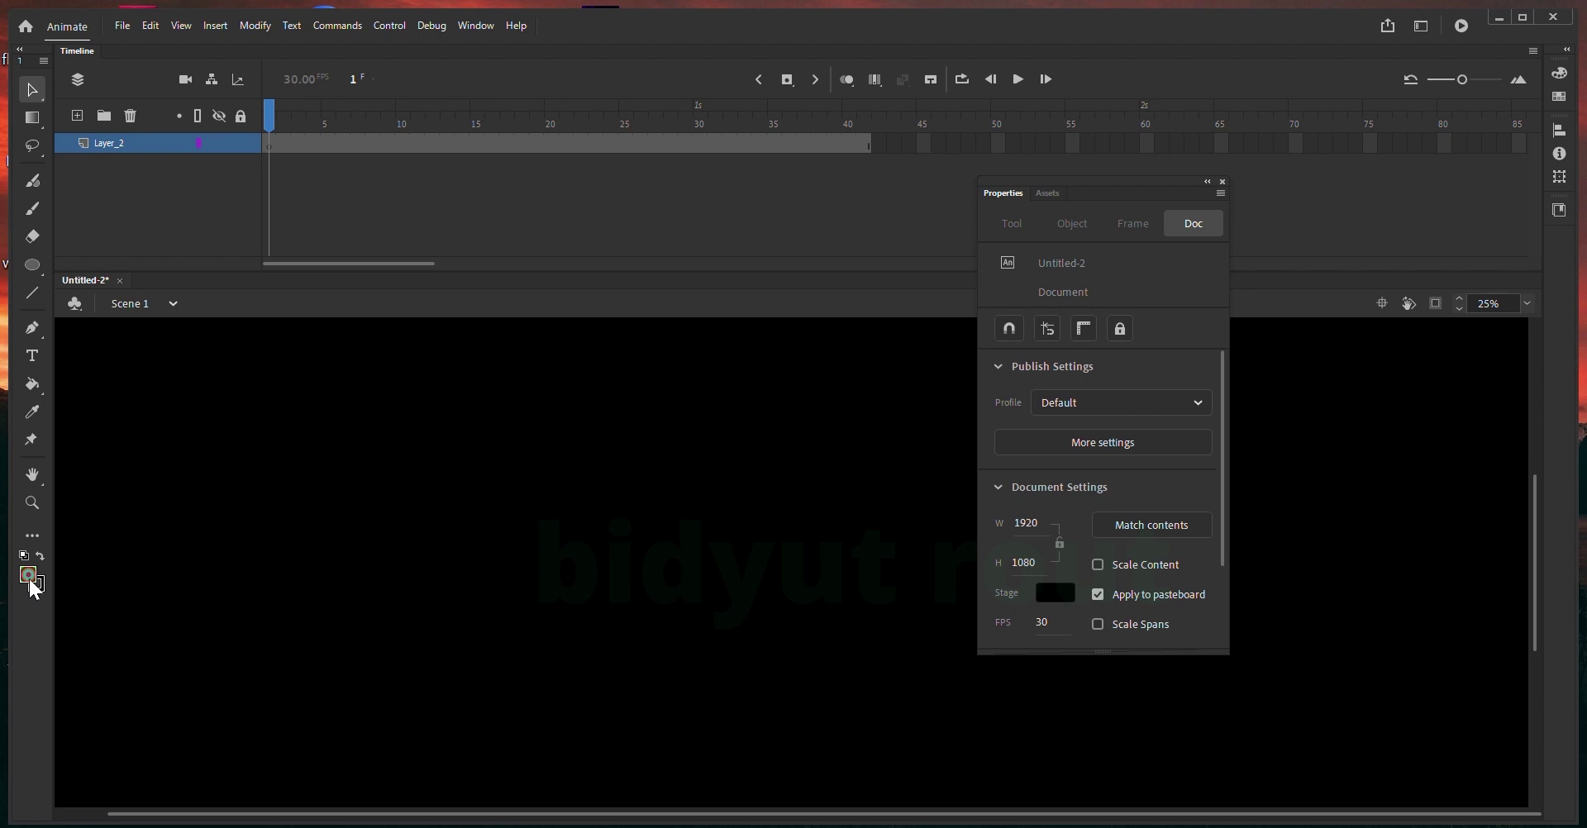
- Choose the green-to-black radial gradient fill and draw a circle with it left of the stage's center
click(31, 581)
click(124, 759)
drag(365, 452, 533, 673)
key(o)
mouse_move(368, 456)
mouse_down()
mouse_move(435, 547)
mouse_move(545, 628)
mouse_up()
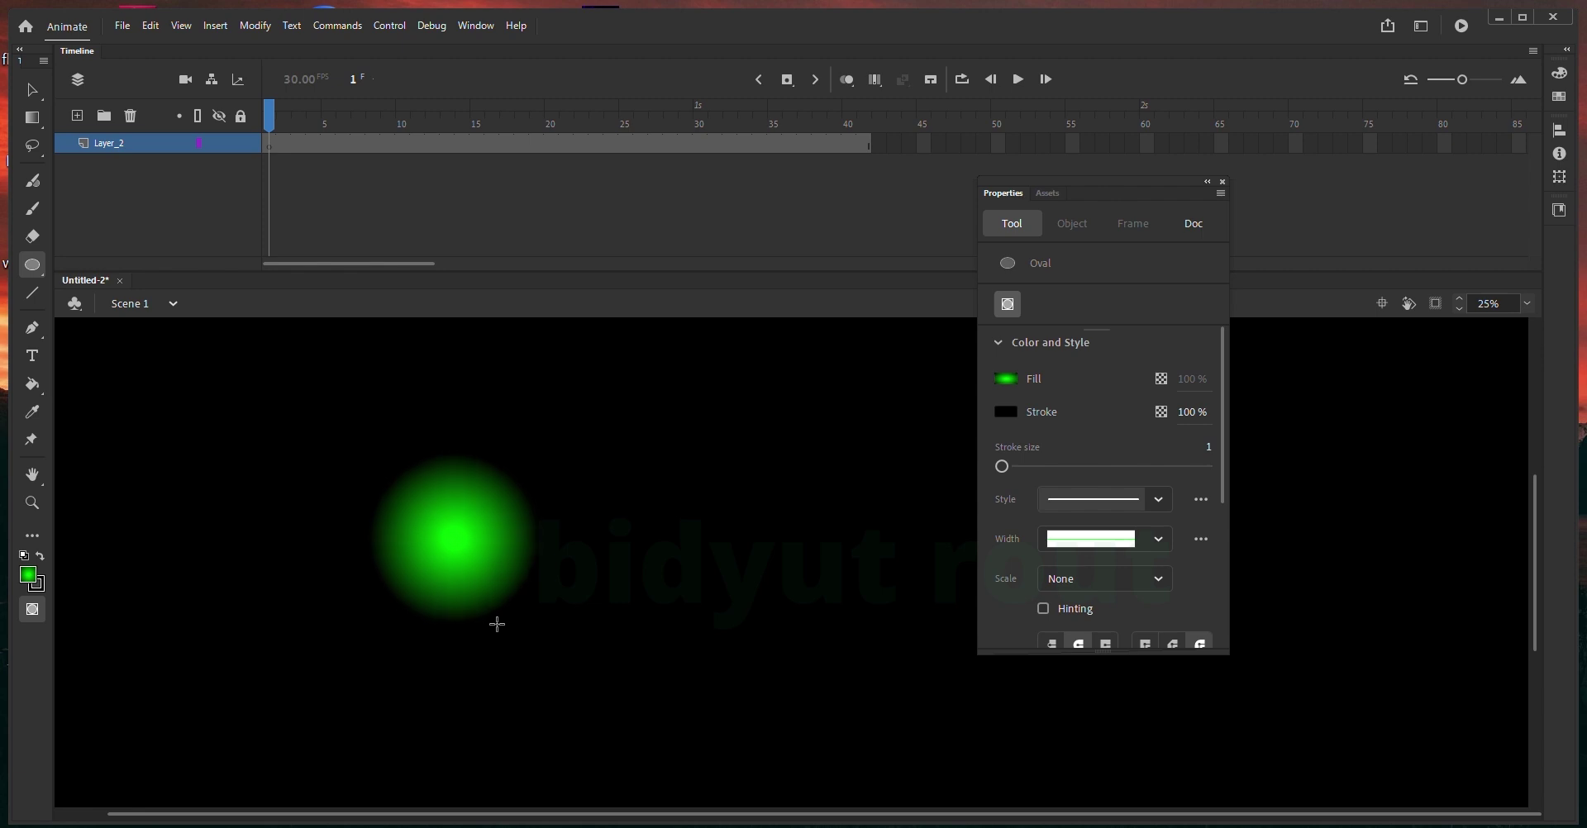
- Remove the stroke from the green circle inside its drawing object and return to the scene
key(v)
drag(631, 418, 221, 766)
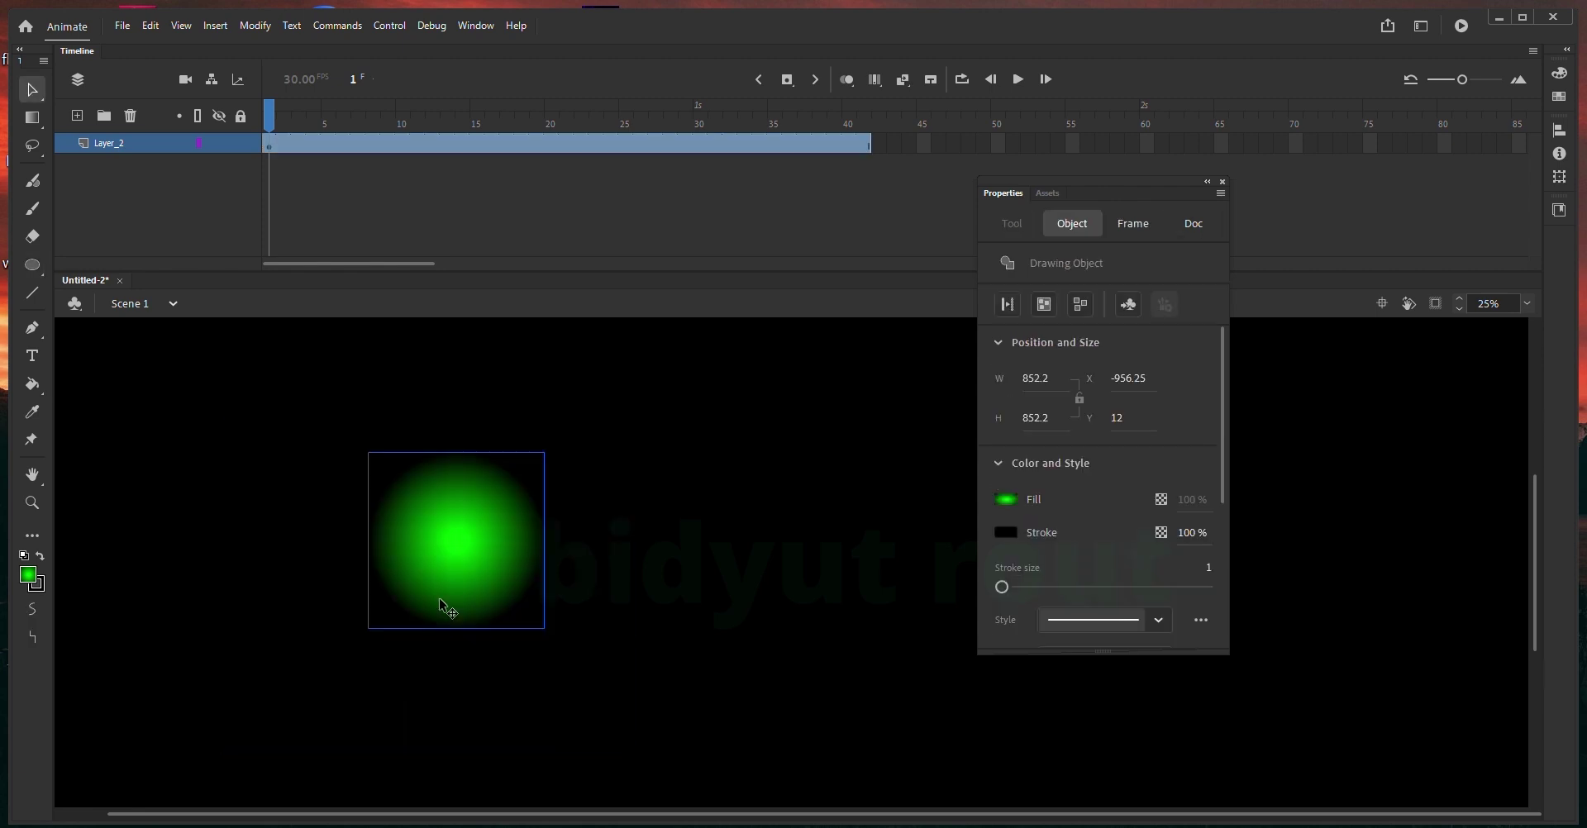
double_click(456, 549)
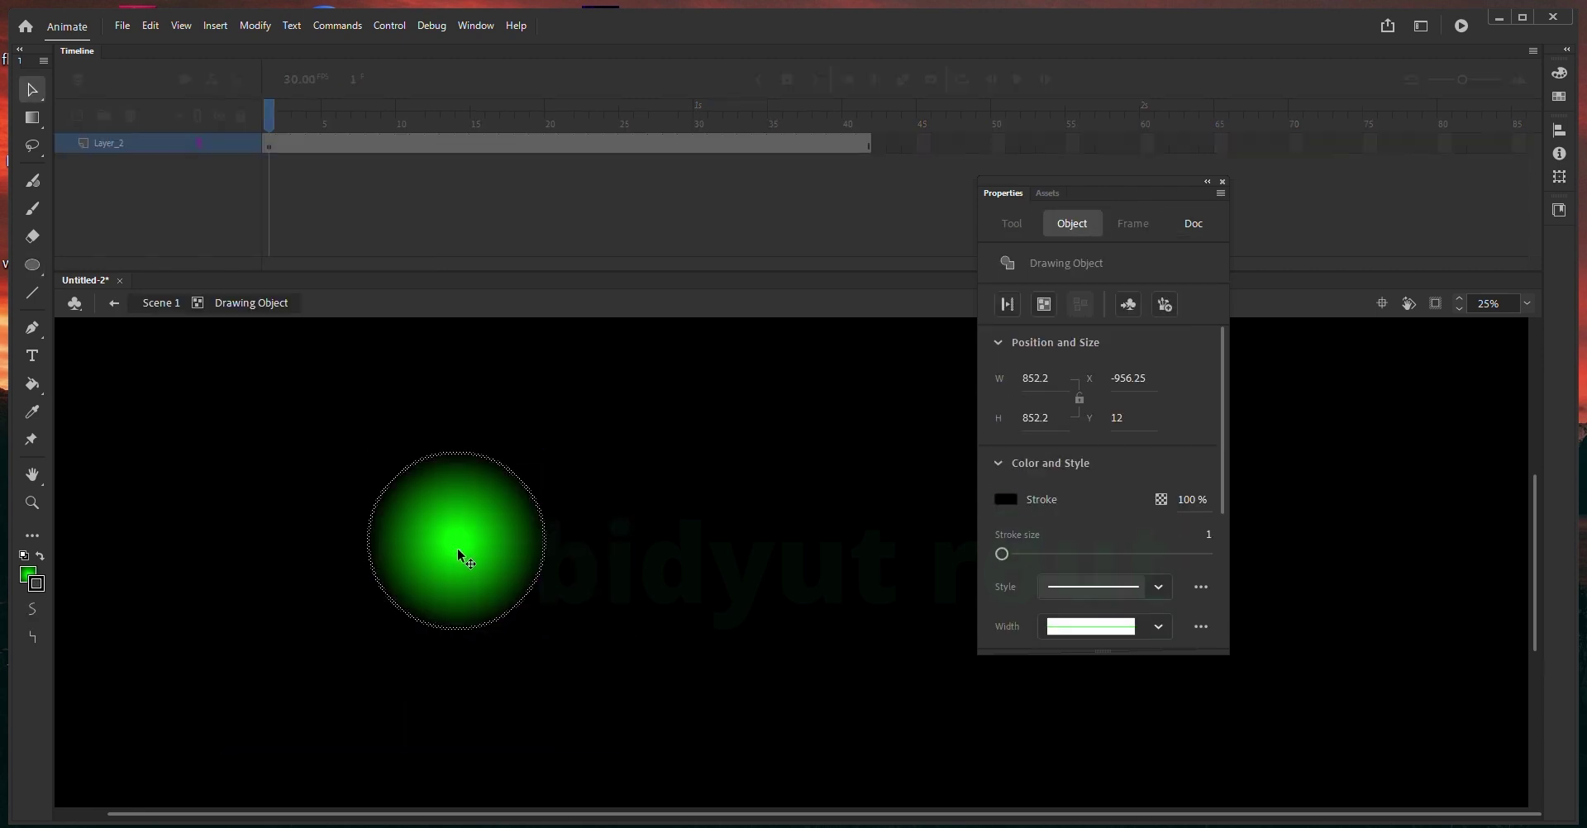
double_click(627, 418)
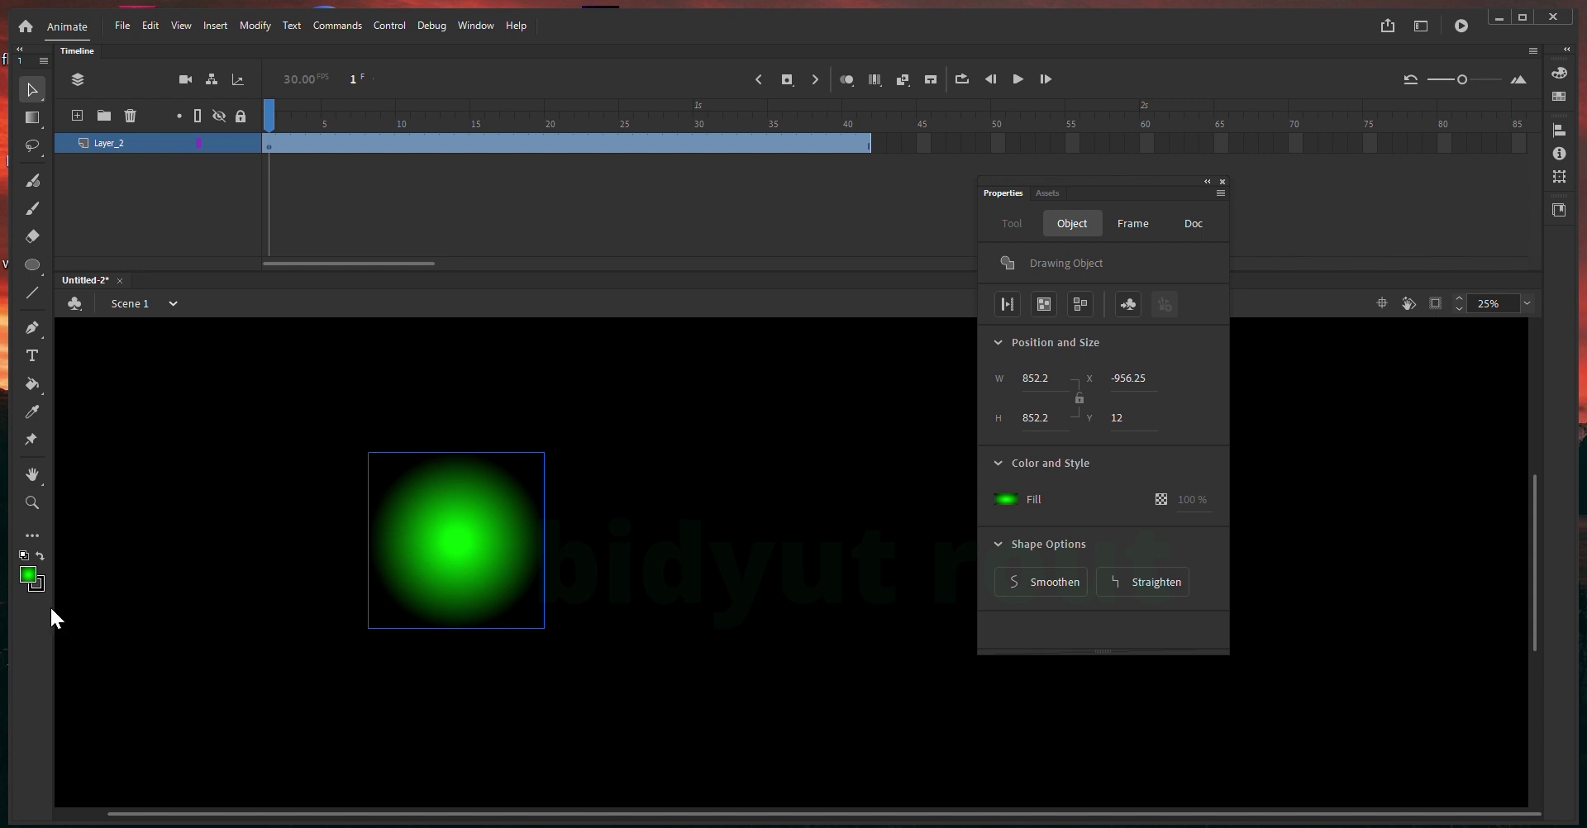
- Duplicate the green circle below and to its left, and fill the copy with the red-to-black radial gradient
alt+drag(450, 541, 223, 651)
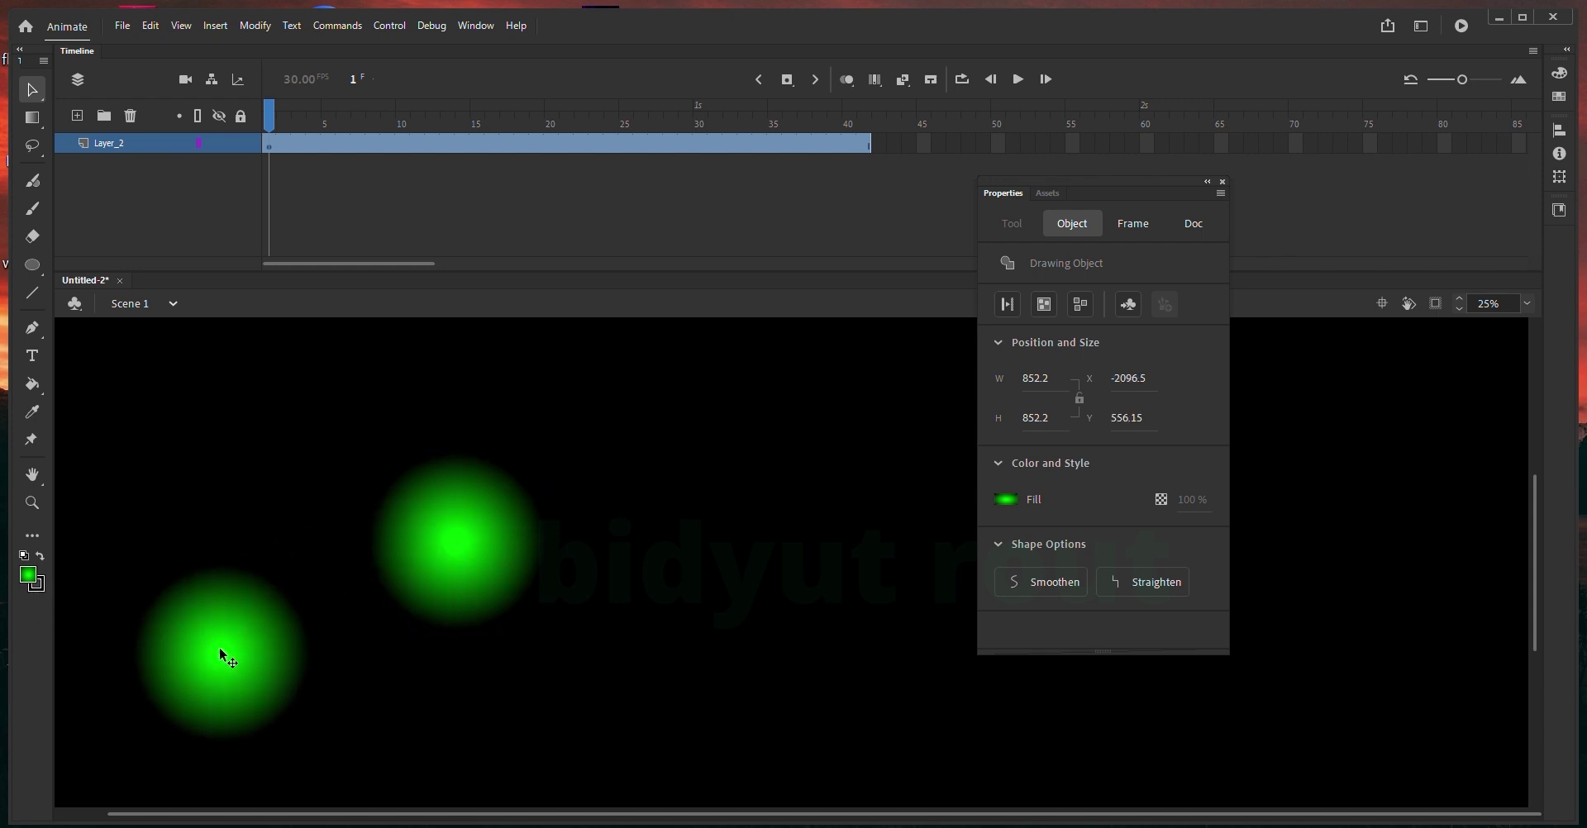
click(29, 577)
click(158, 740)
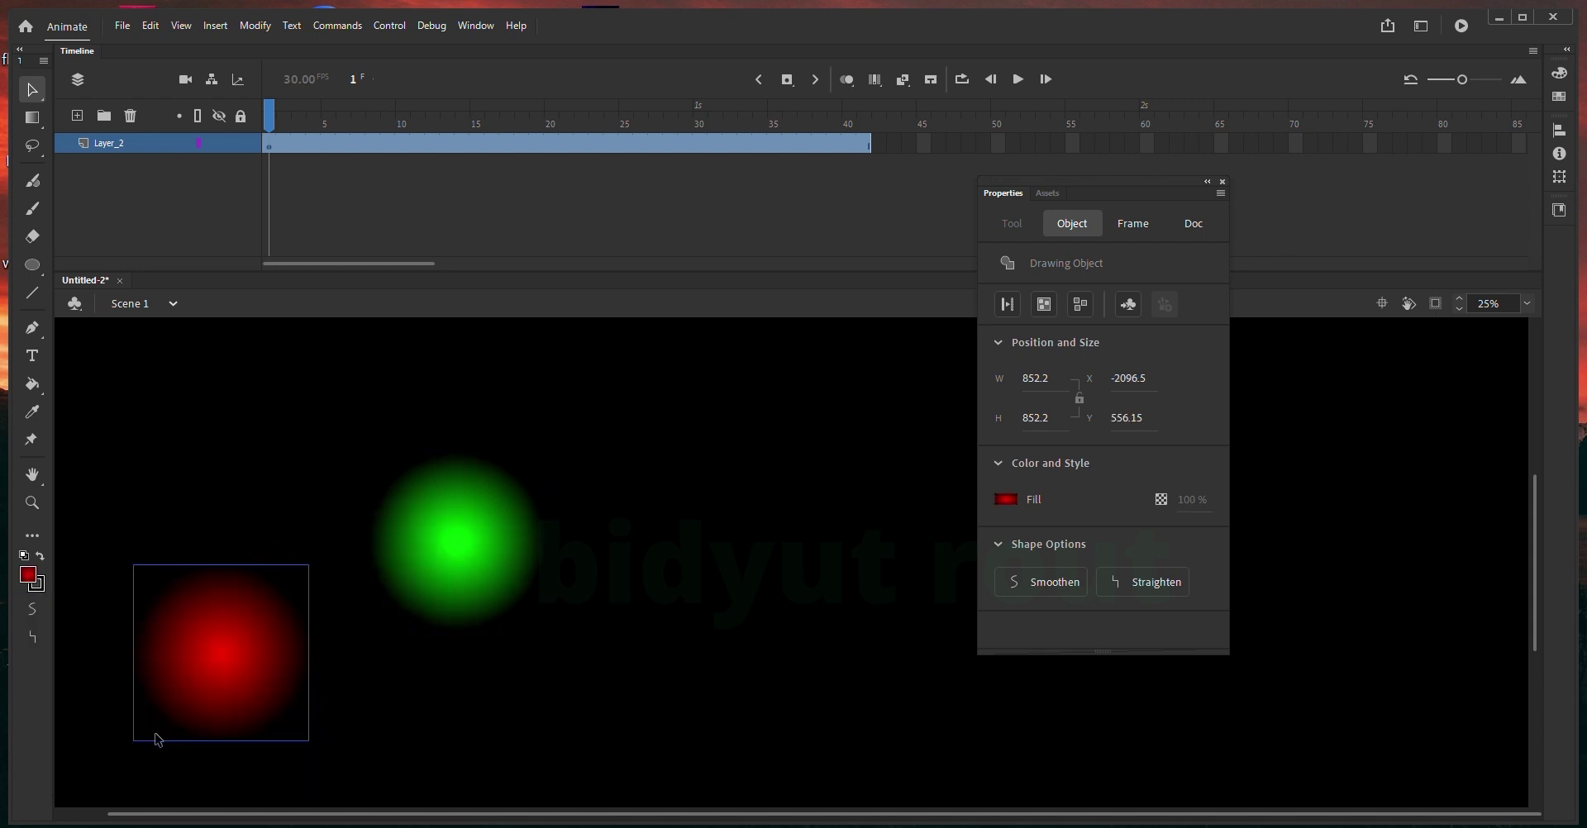
click(293, 552)
click(284, 663)
- Shrink the red circle around its center and enlarge the green circle to about 1028 px wide and high
key(q)
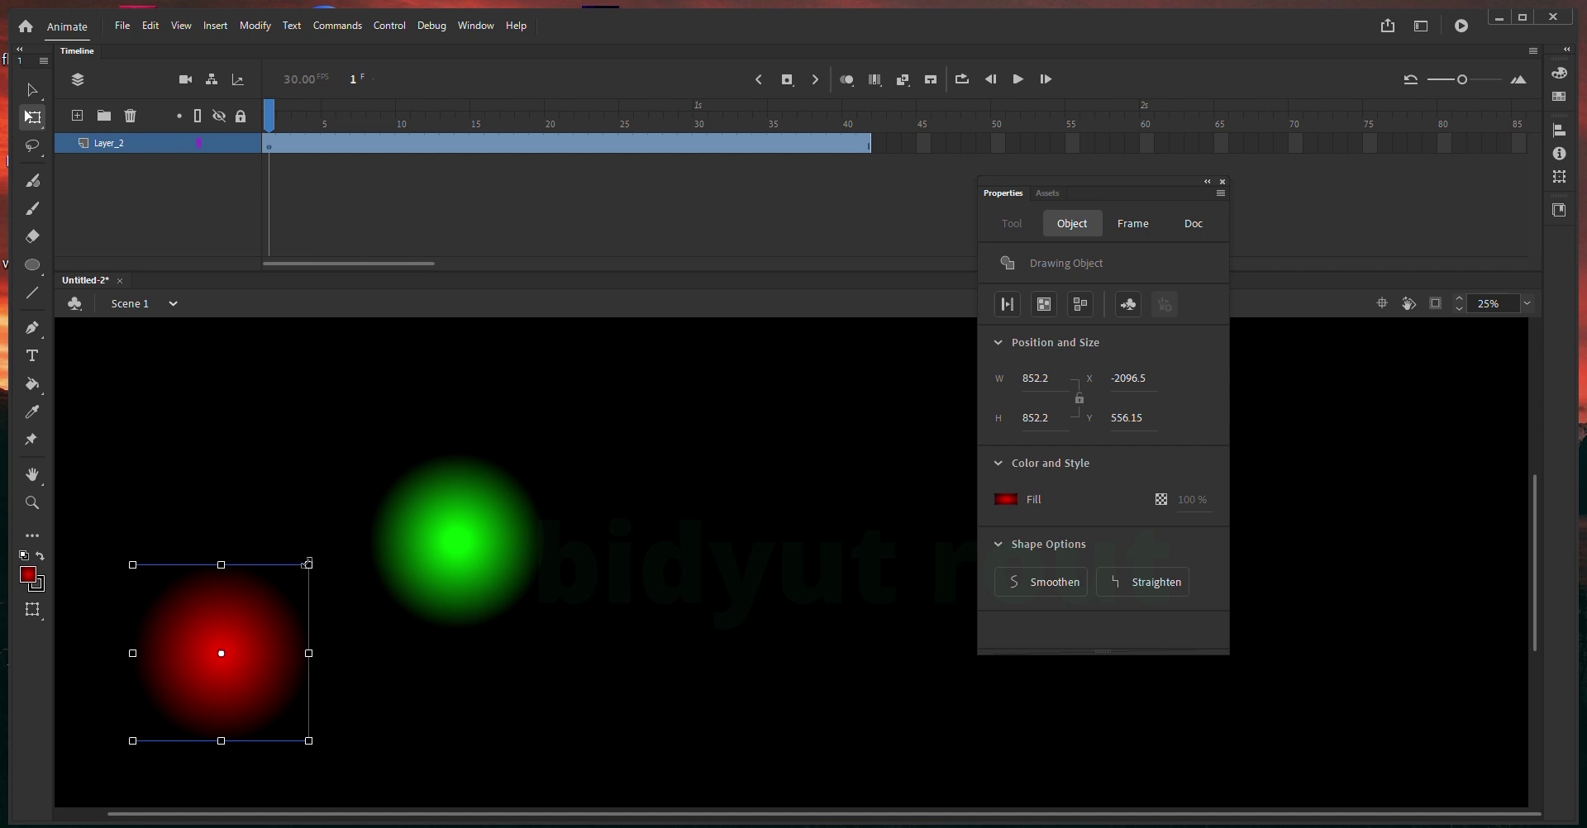
alt+drag(309, 565, 288, 604)
click(496, 529)
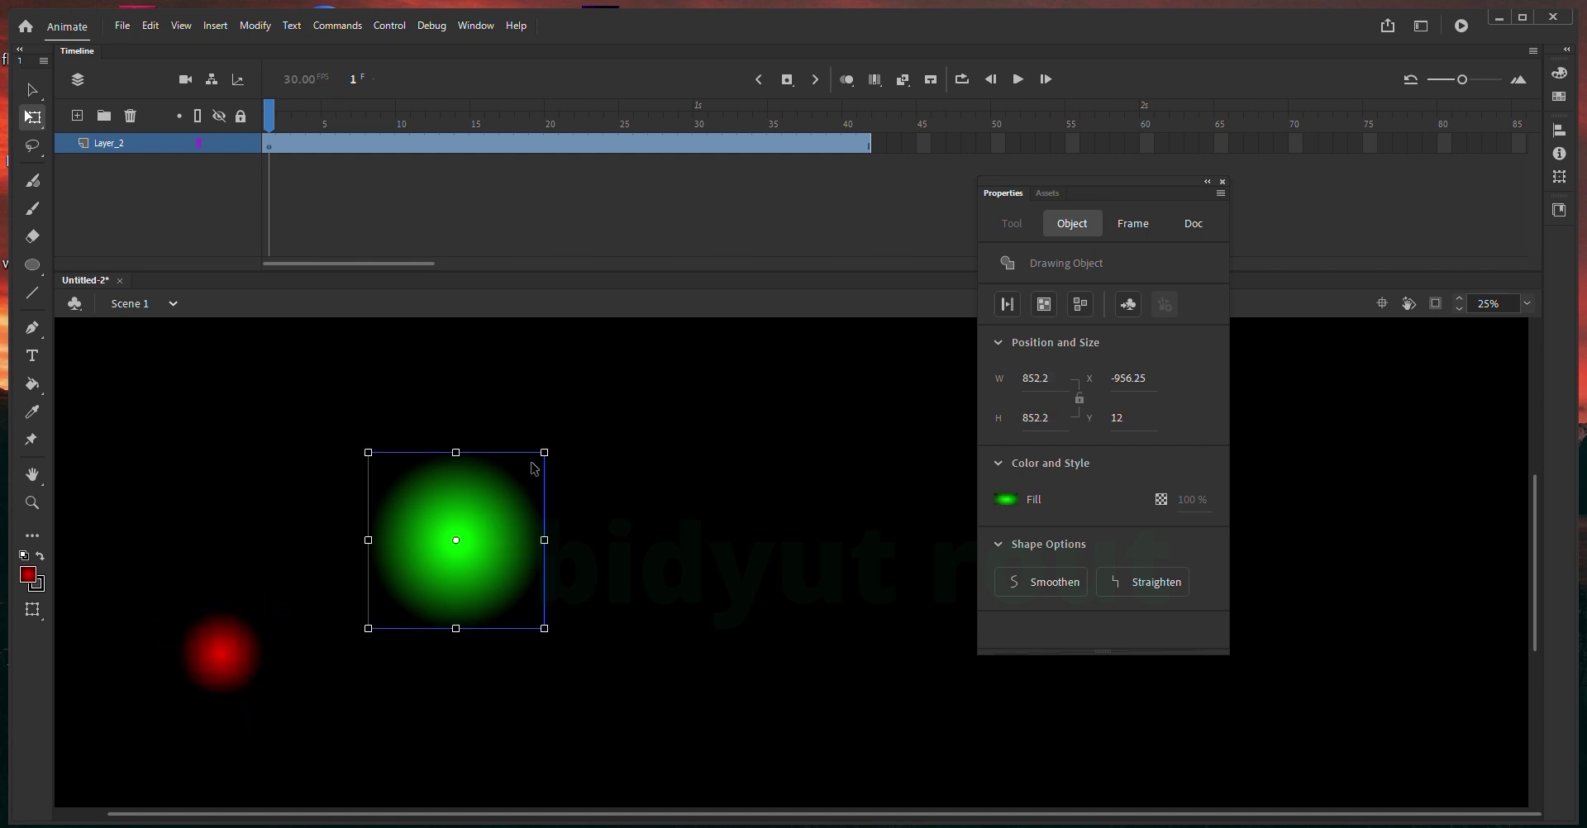
drag(545, 452, 566, 432)
key(ctrl+minus)
scroll(595, 477, down, 1)
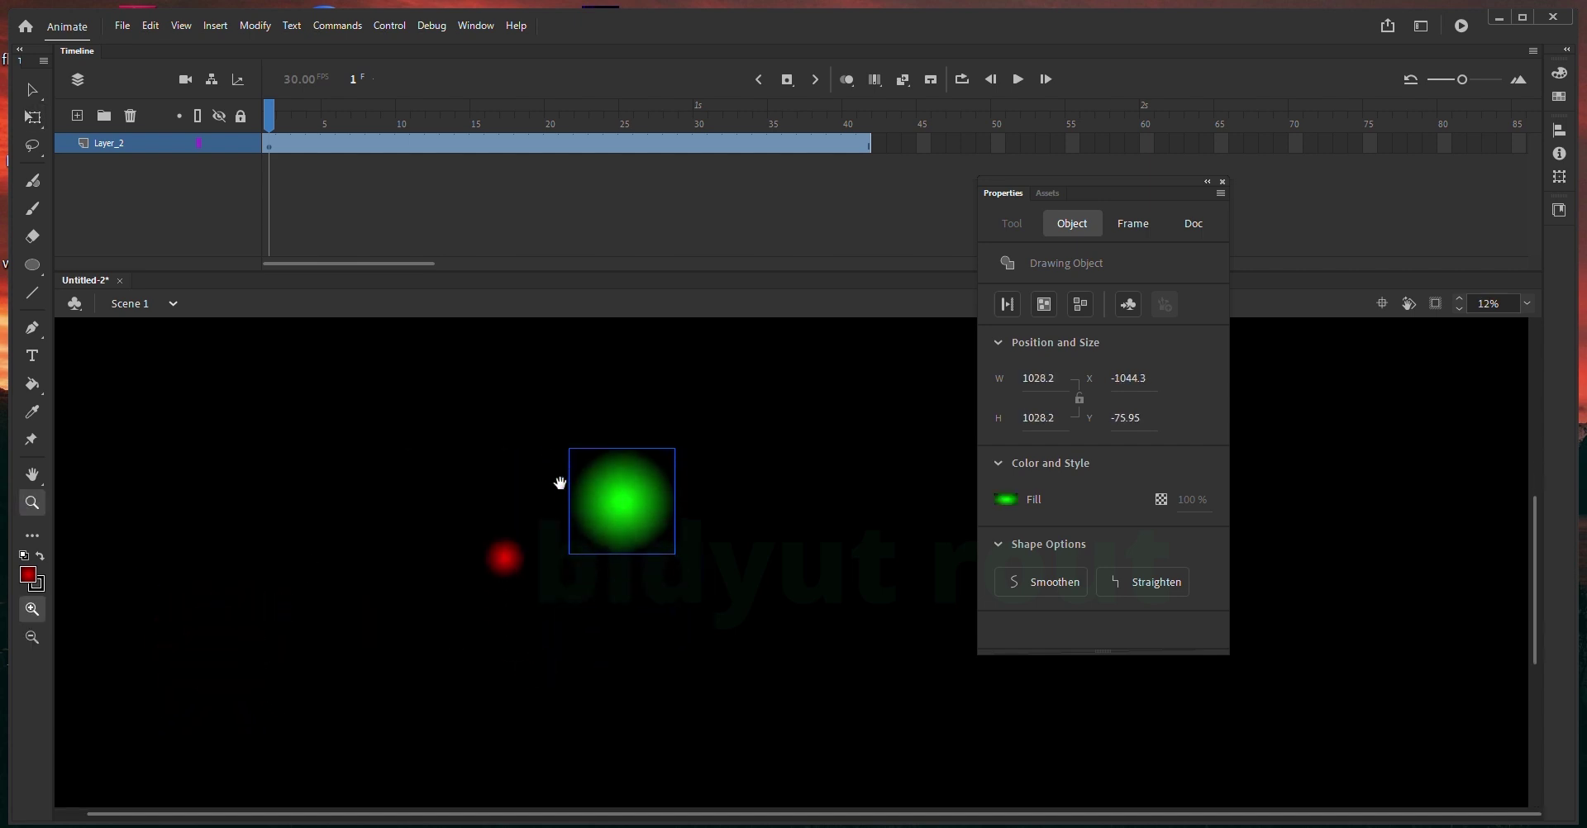
- Duplicate the red and green pair to its left, and add a green copy enlarged to about 1974 px below them
key(v)
drag(469, 464, 318, 595)
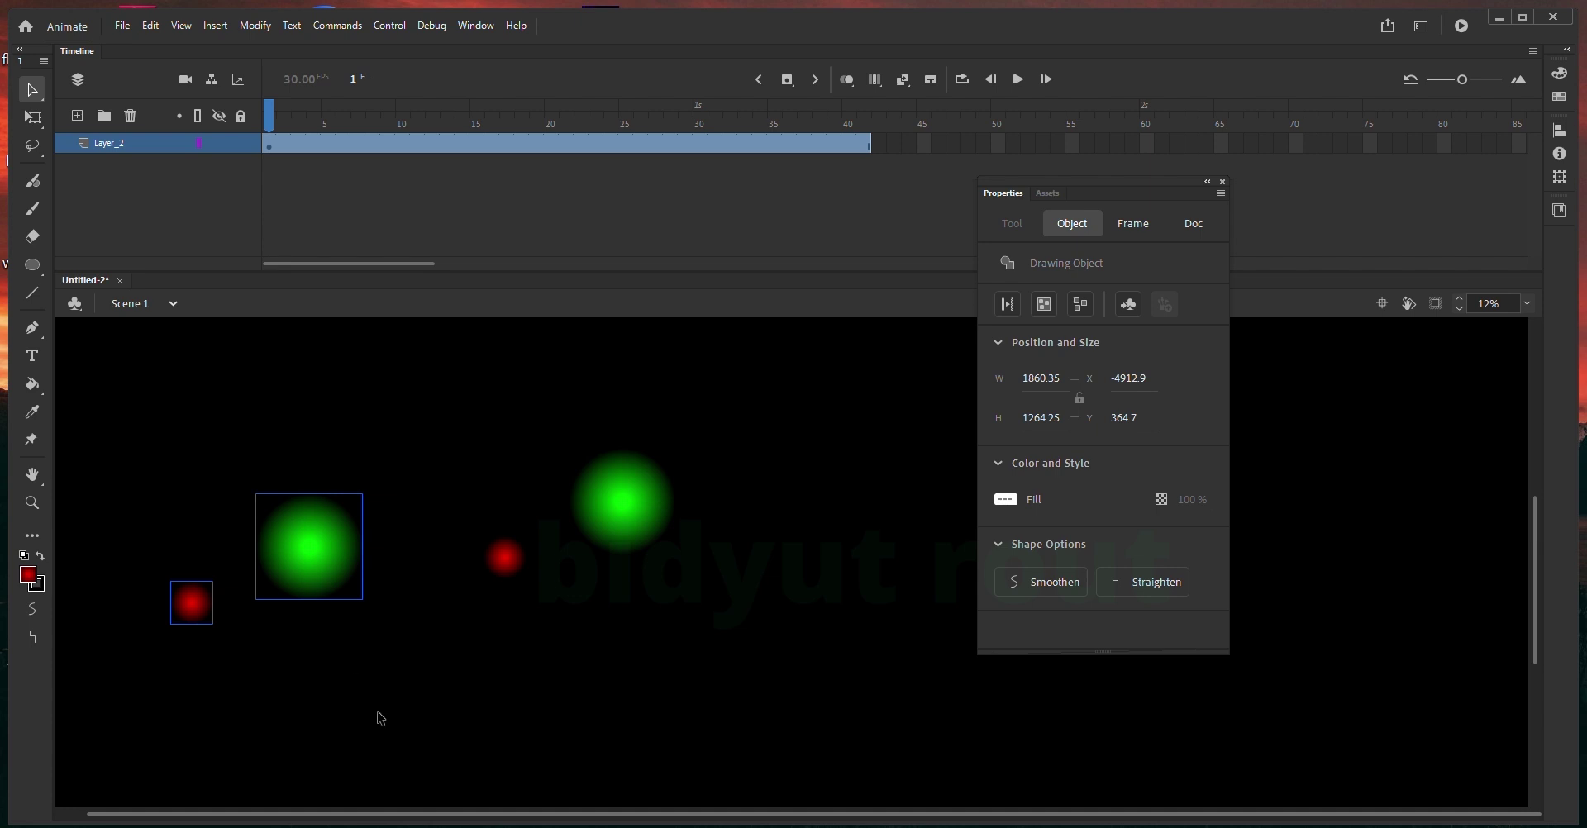
drag(383, 716, 500, 632)
key(q)
key(z)
alt+click(585, 595)
- Select all five circles and duplicate them down and to the left
key(ctrl+a)
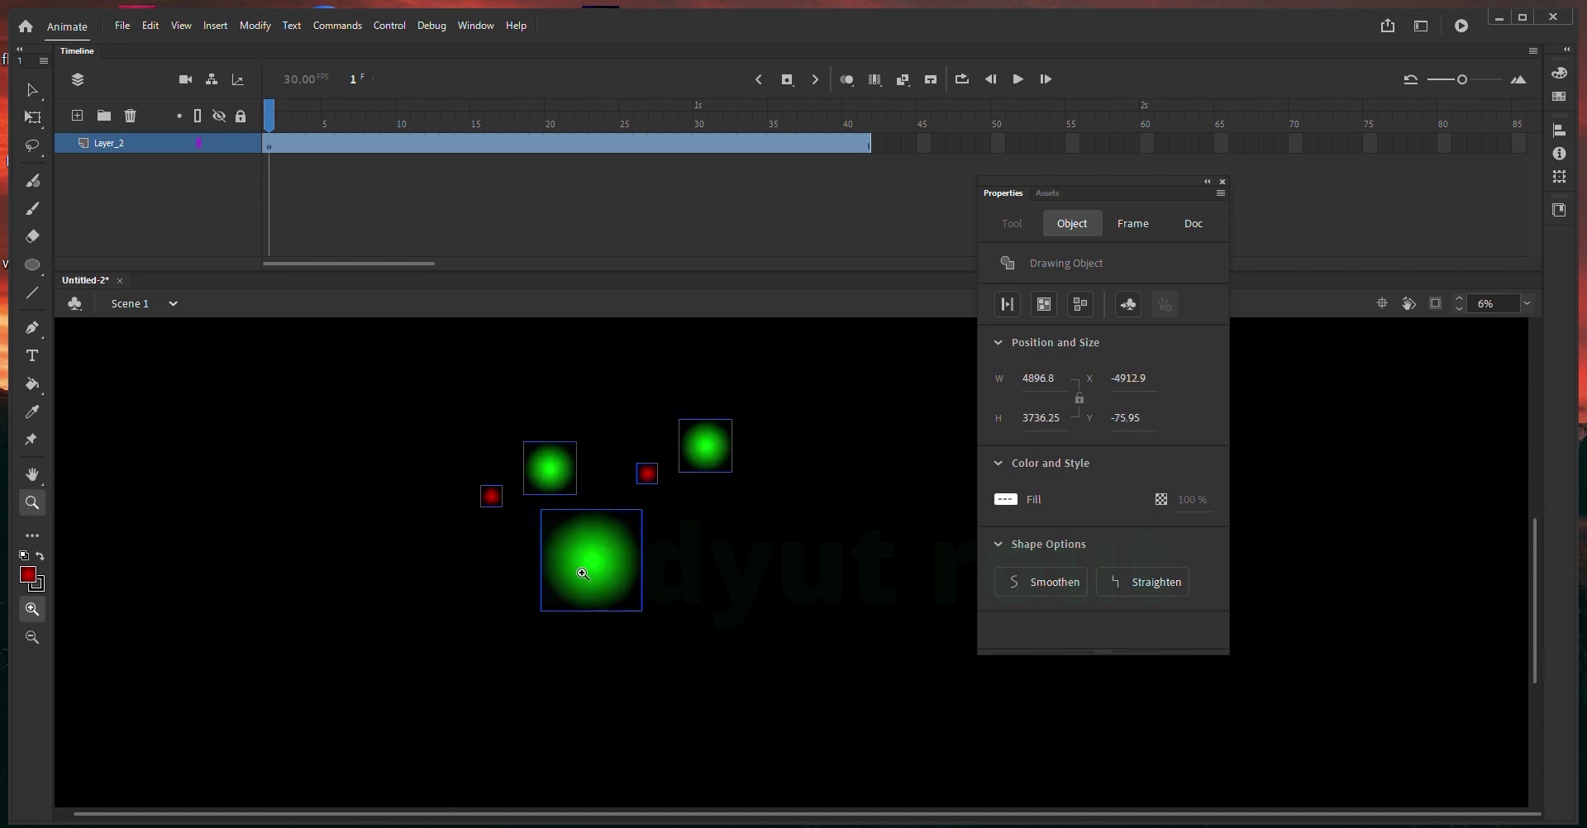
key(v)
alt+drag(616, 579, 401, 696)
key(z)
alt+click(595, 612)
key(v)
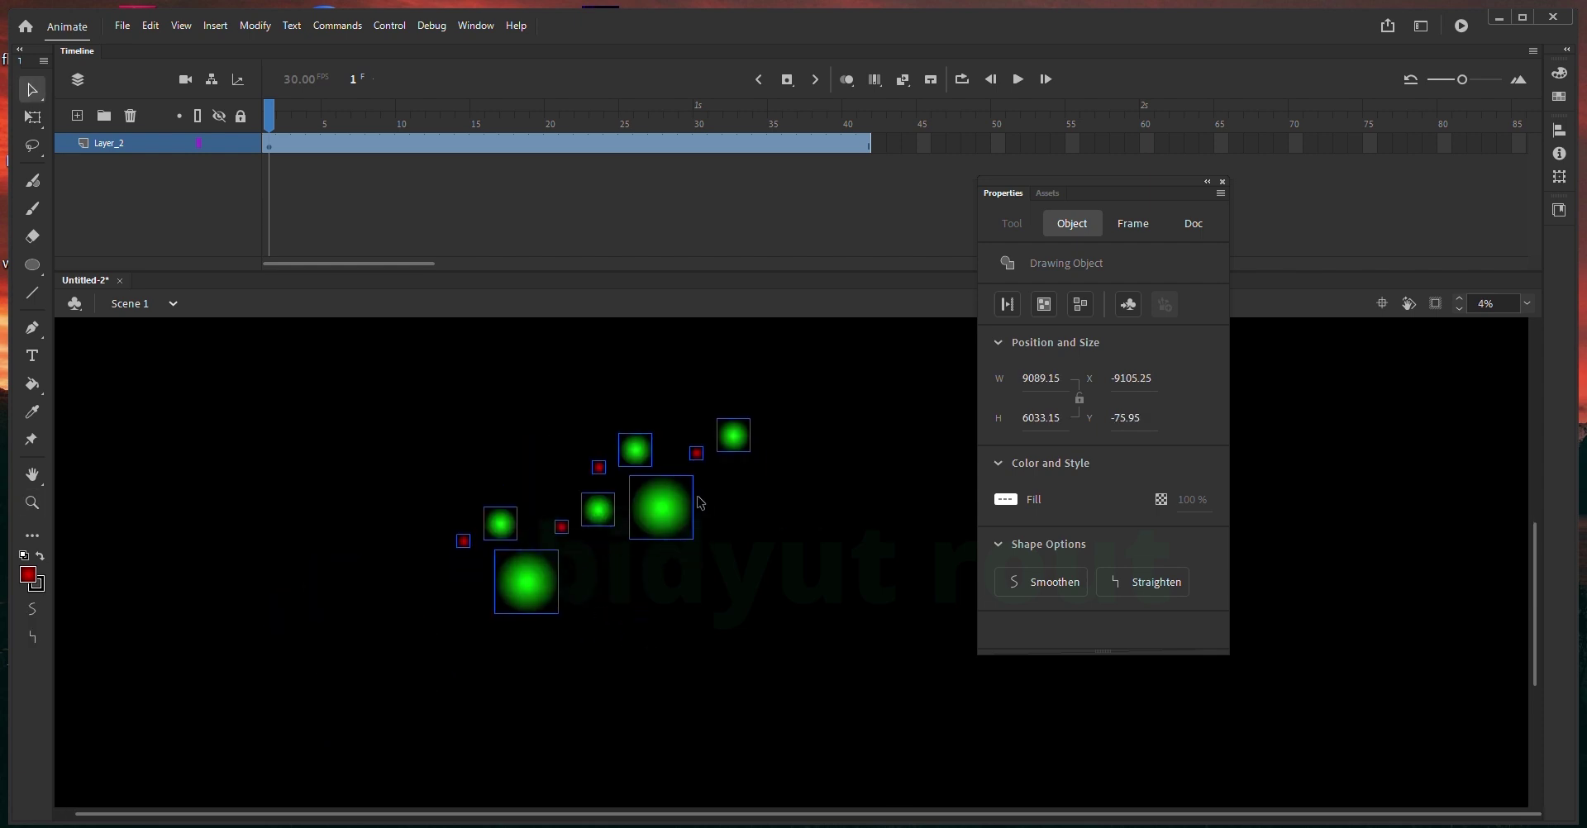
- Keep duplicating the whole set of circles down and then up to the left until they fill the canvas
click(742, 586)
drag(749, 593, 506, 749)
click(761, 697)
click(769, 599)
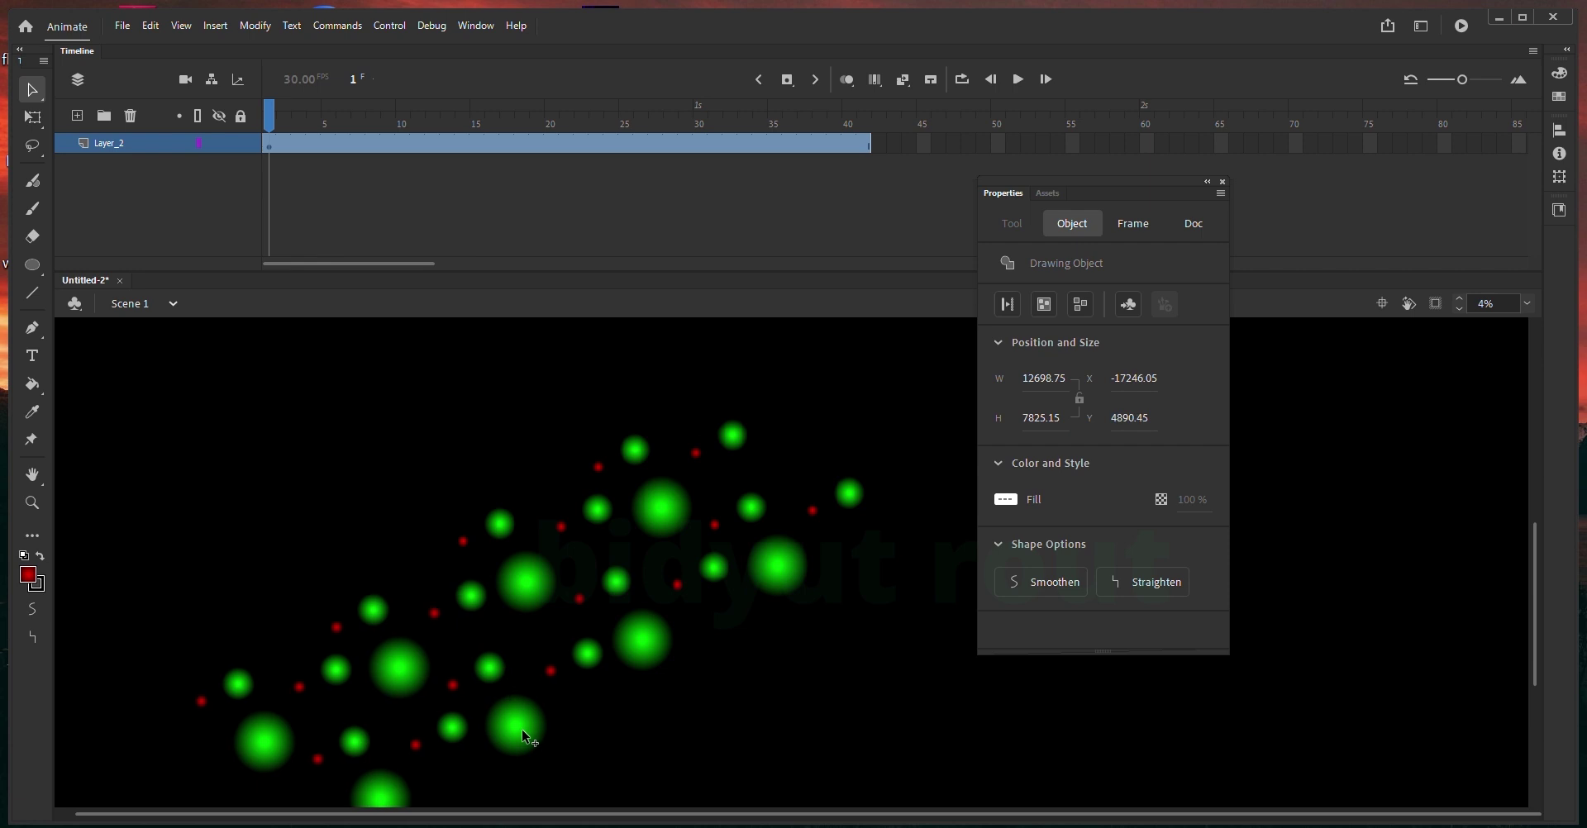
shift+click(632, 662)
alt+drag(632, 662, 501, 470)
key(z)
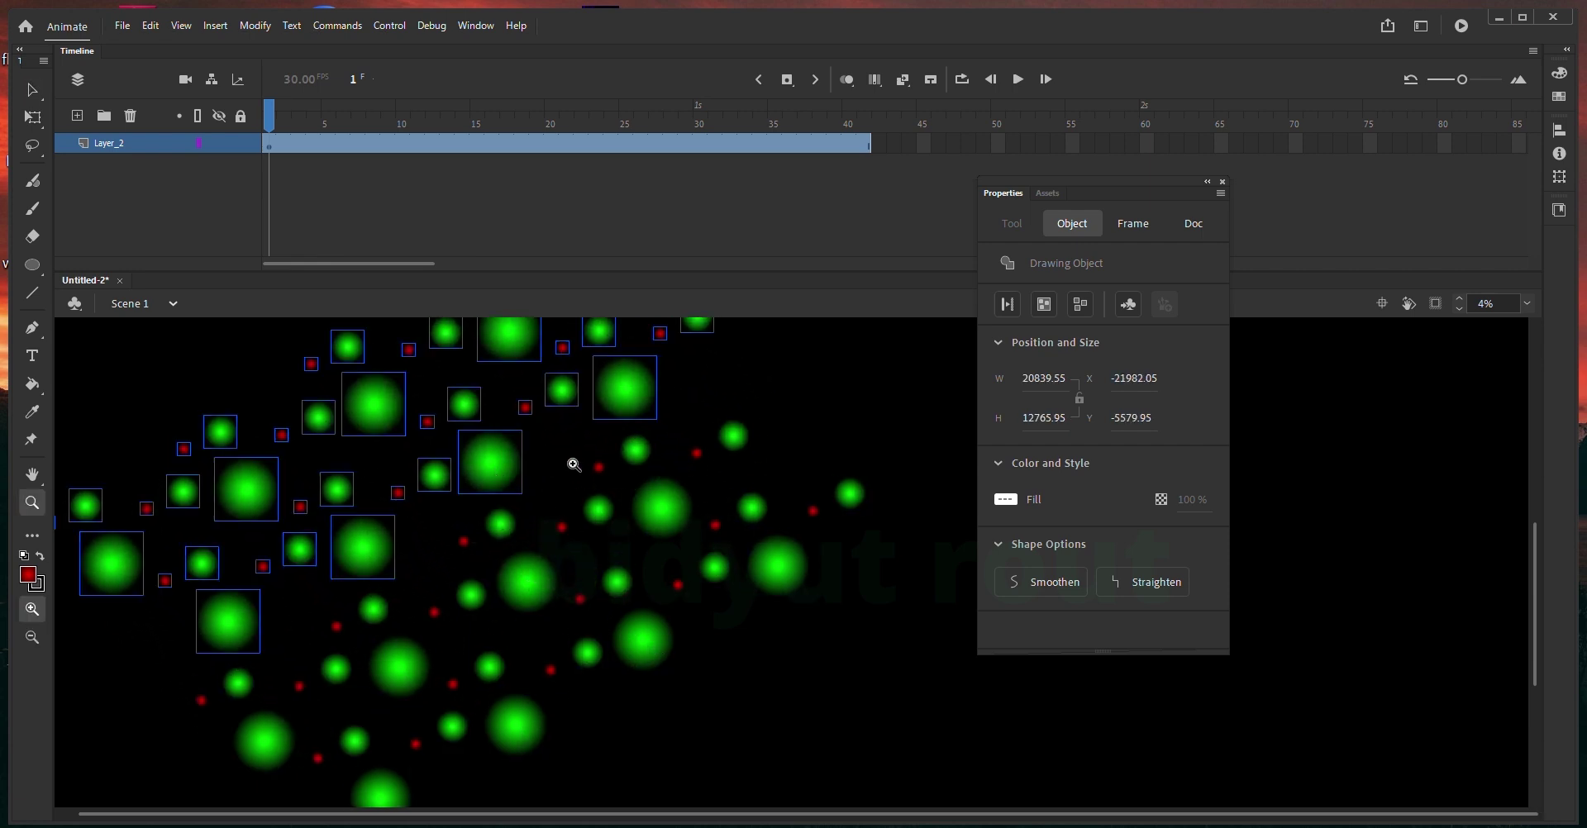
scroll(711, 560, up, 3)
ctrl+click(703, 493)
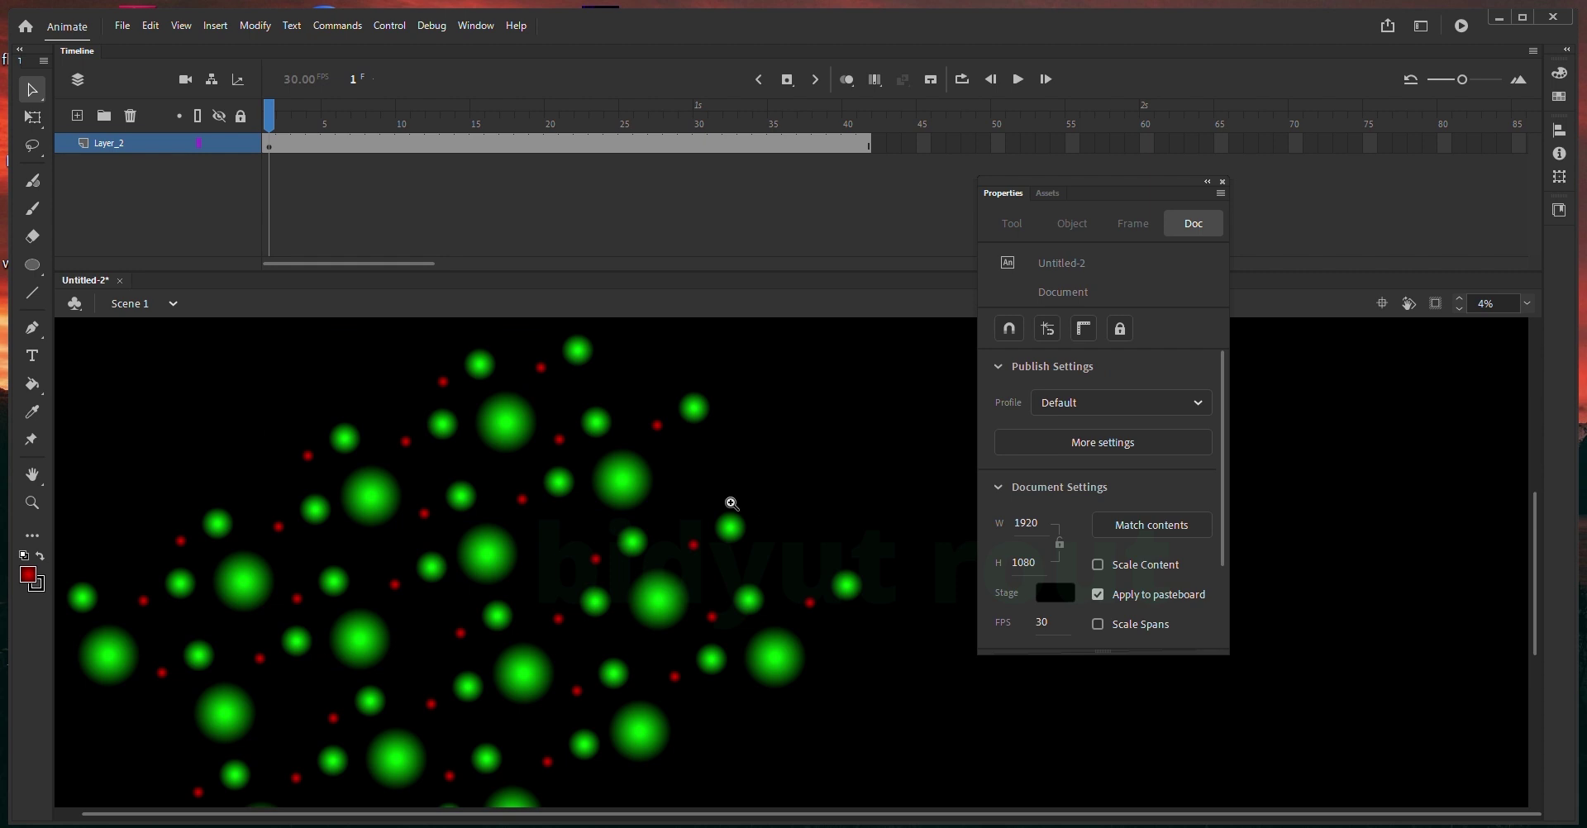
- Go to frame 30, select all the circles and distribute them to separate layers
key(ctrl+a)
key(v)
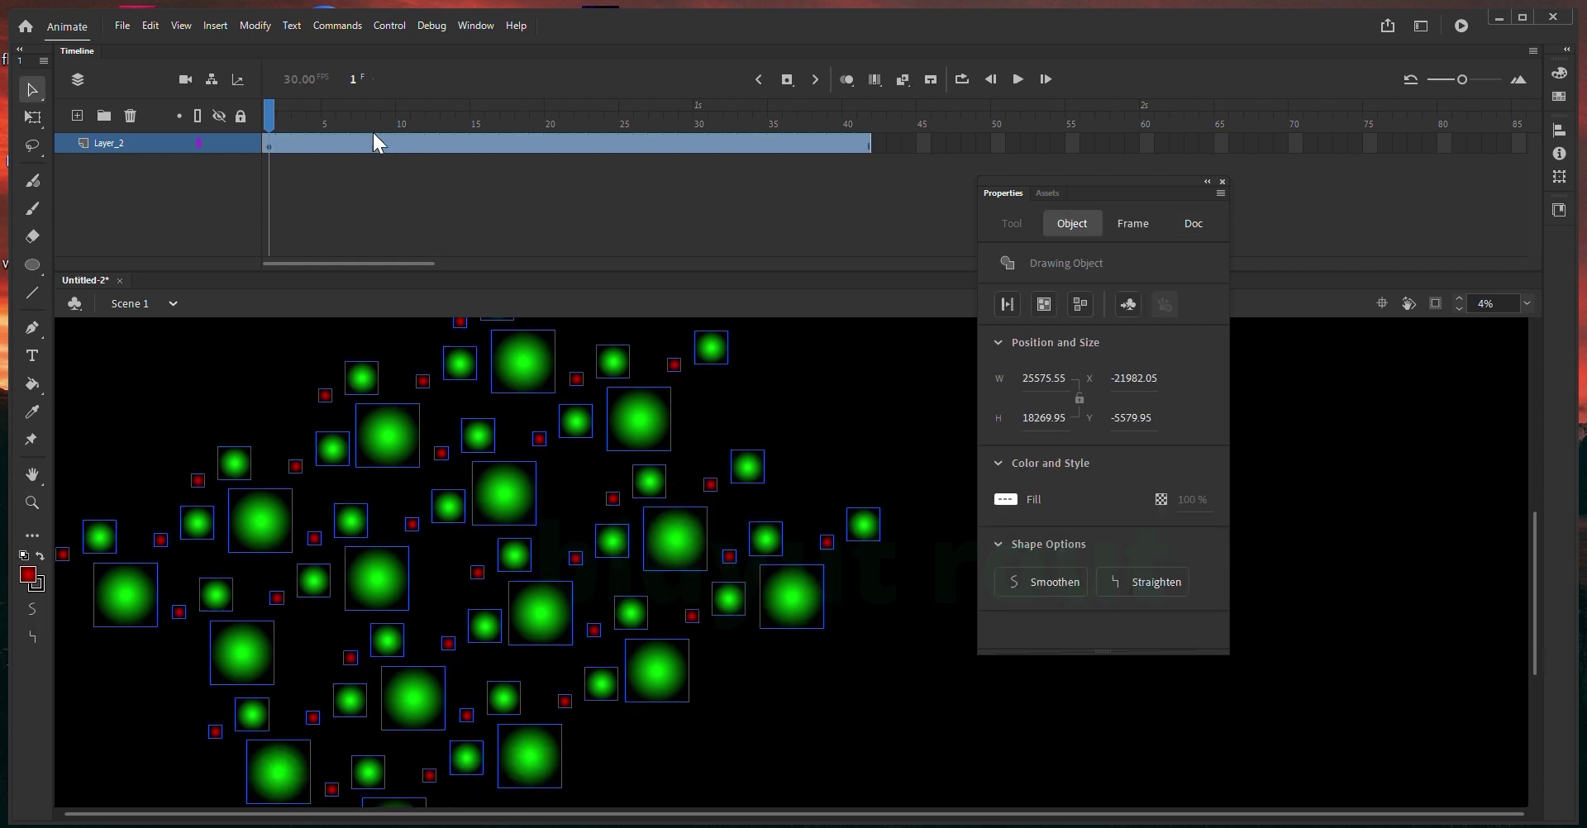
click(678, 213)
click(693, 246)
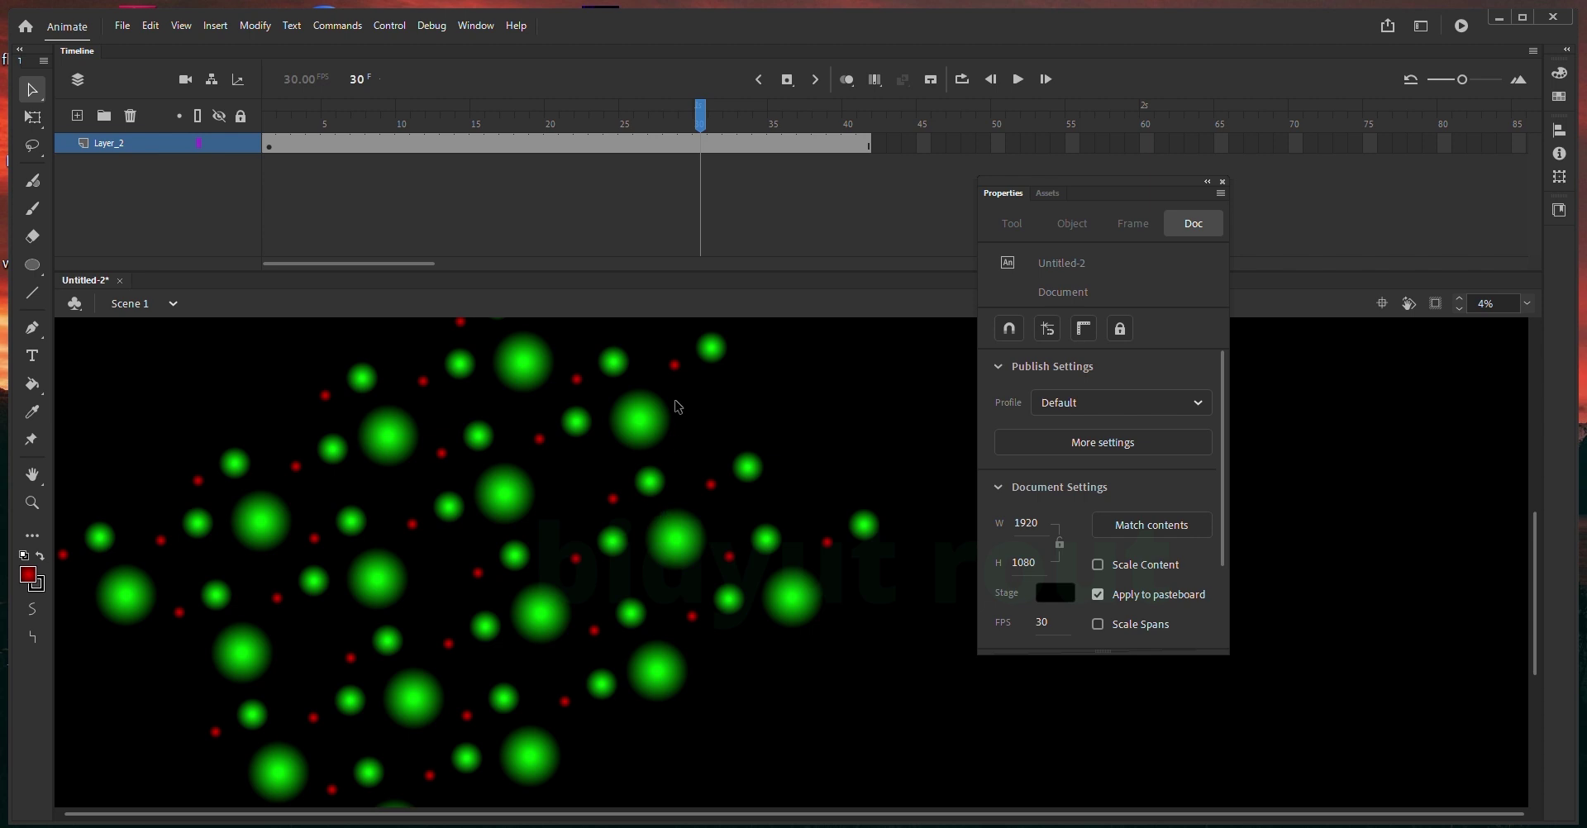
key(ctrl+a)
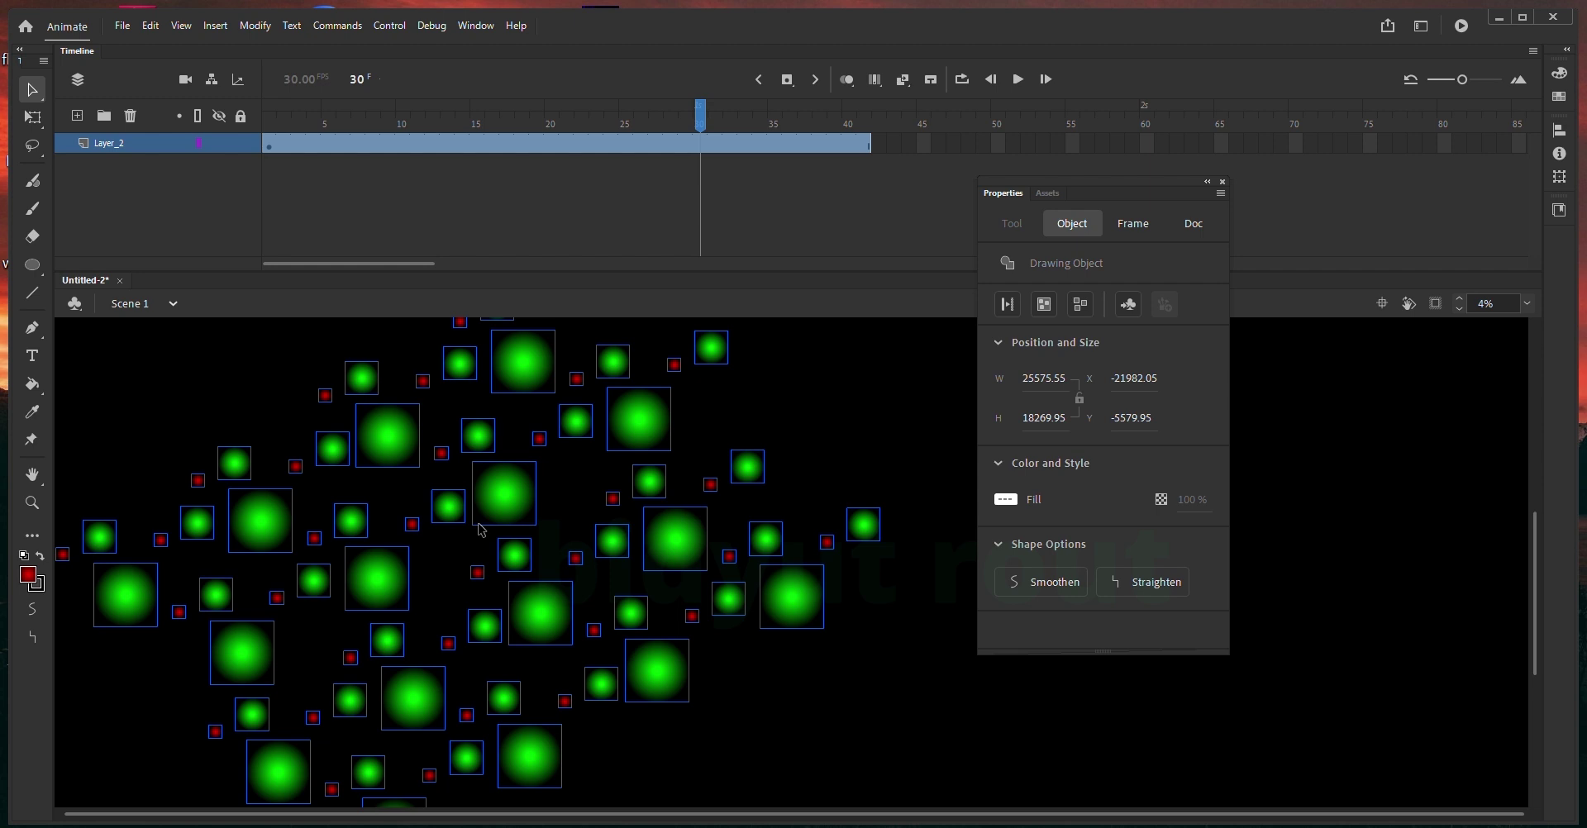
key(ctrl+shift+d)
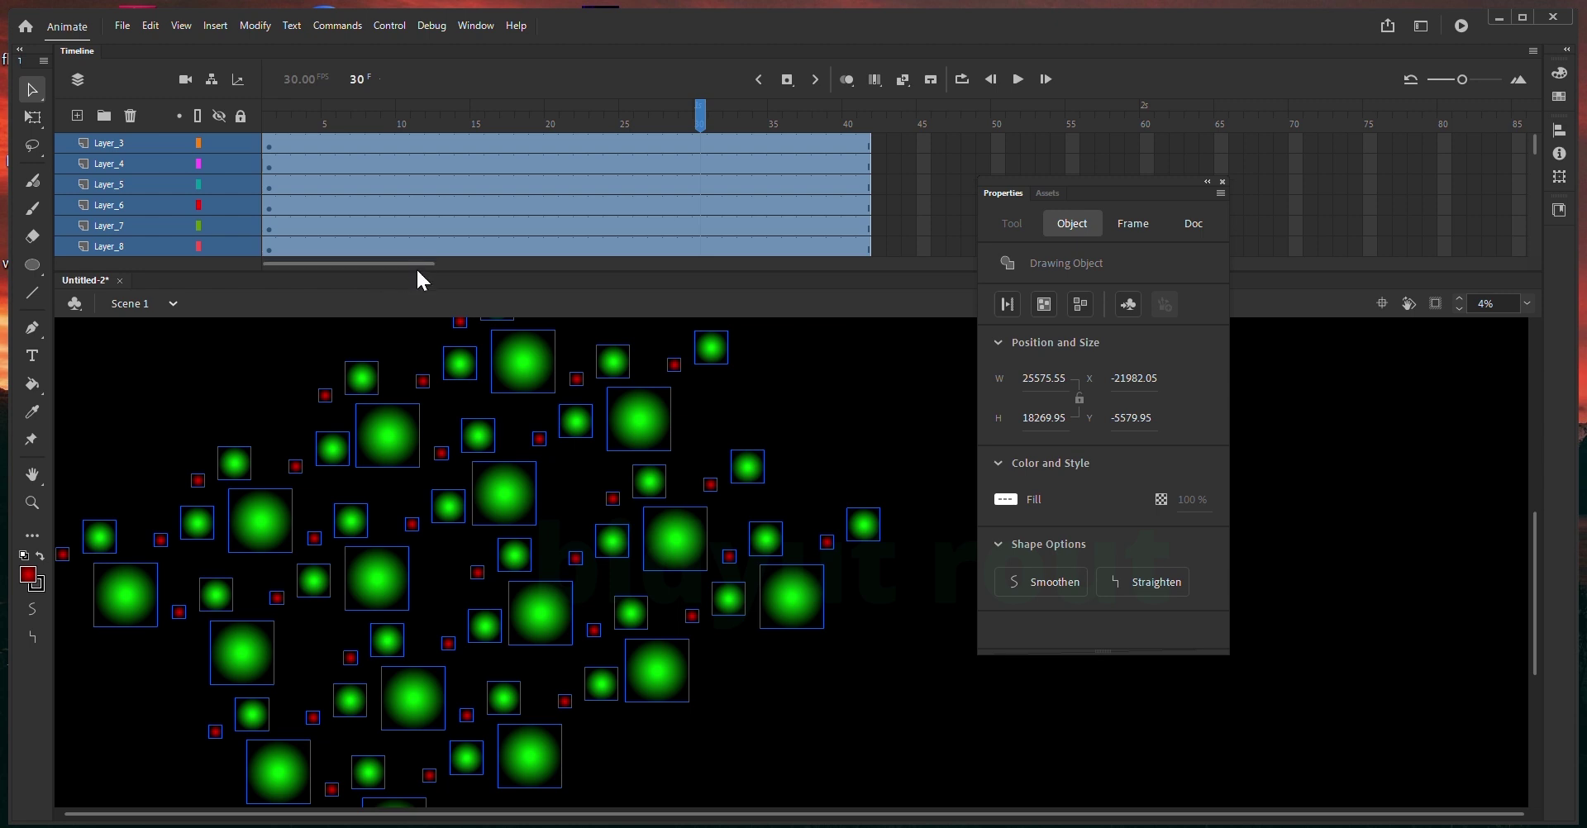
- Enlarge the timeline to examine the distributed layers and which layer a selected circle occupies, and shrink it again
drag(417, 272, 361, 634)
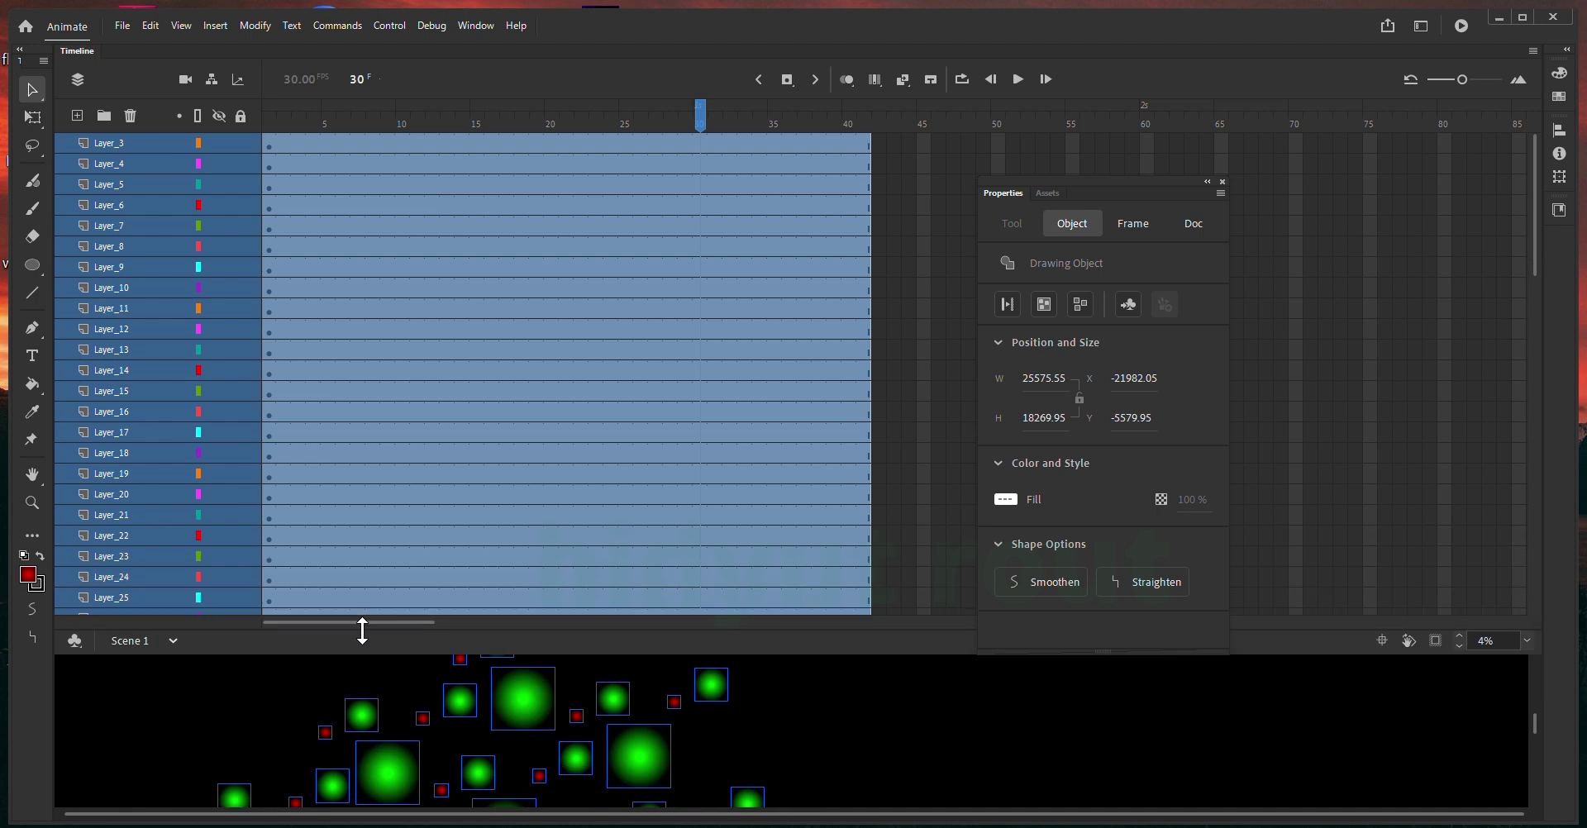
drag(431, 727, 520, 443)
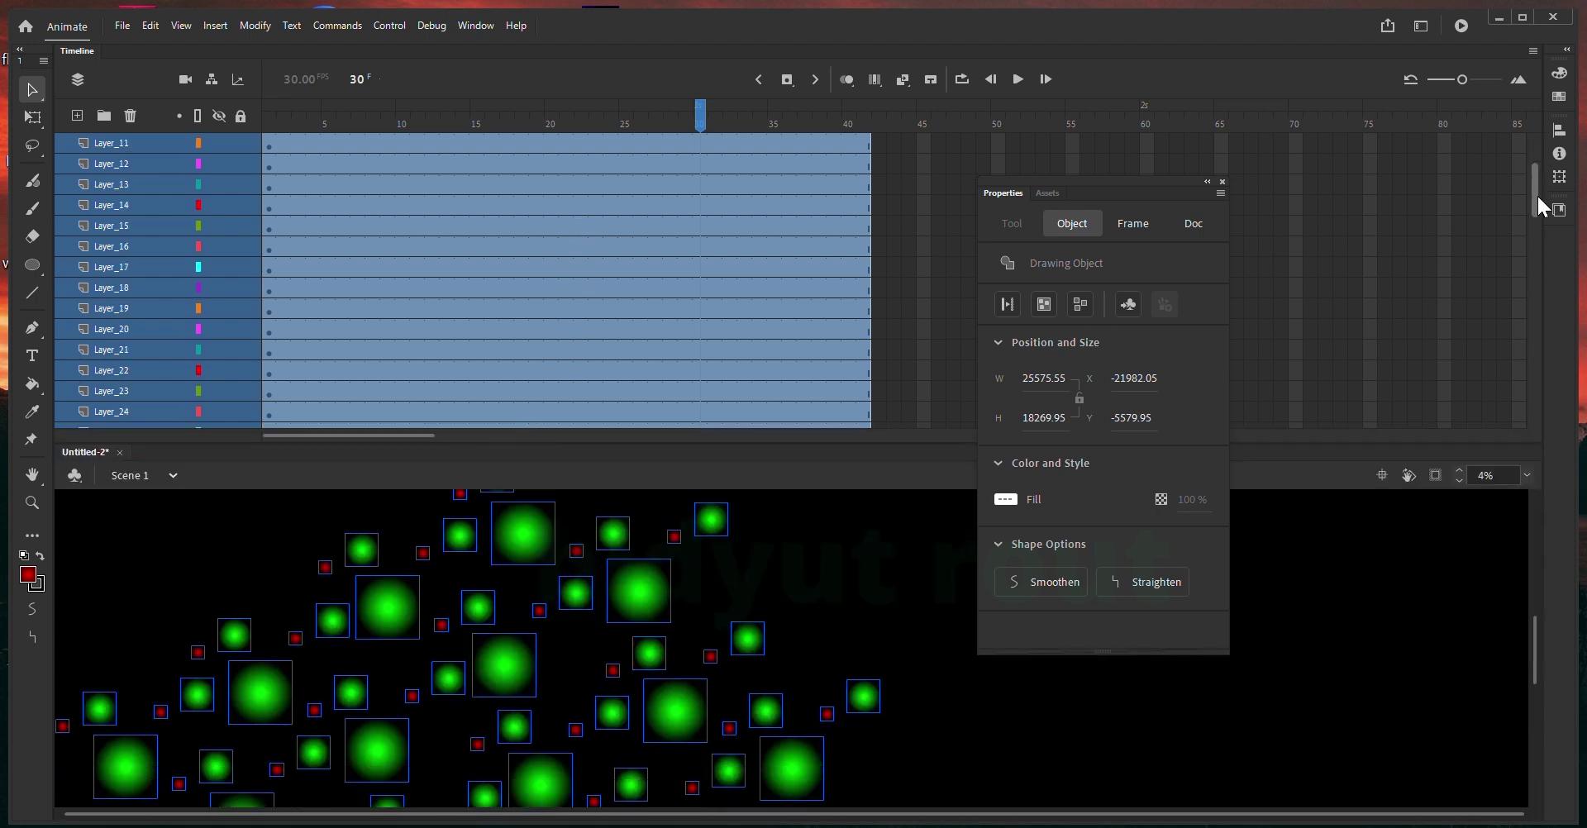
drag(1534, 378, 1562, 182)
click(802, 567)
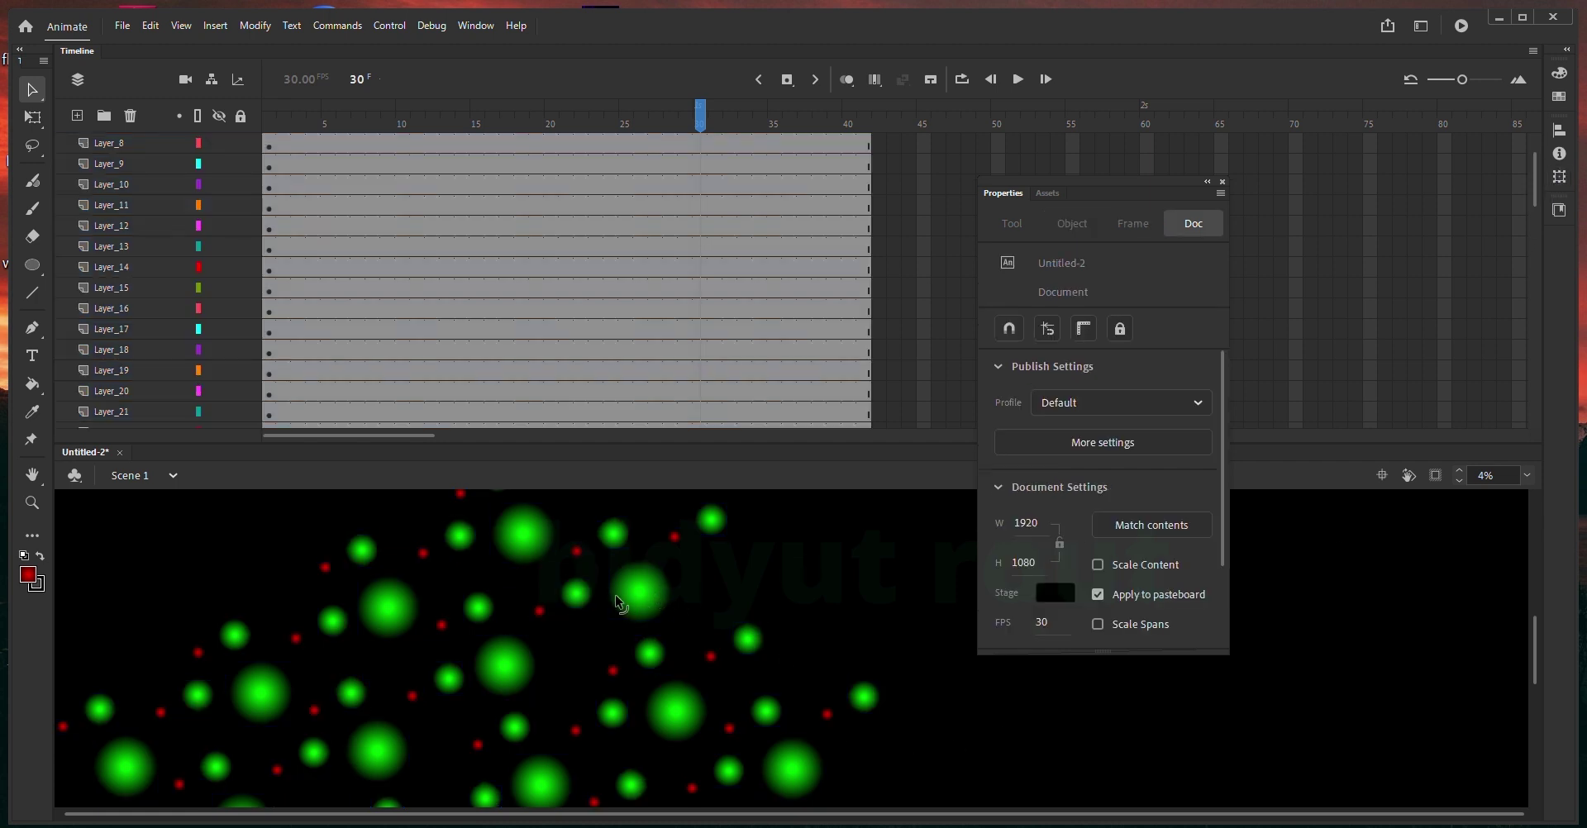
click(629, 602)
click(533, 678)
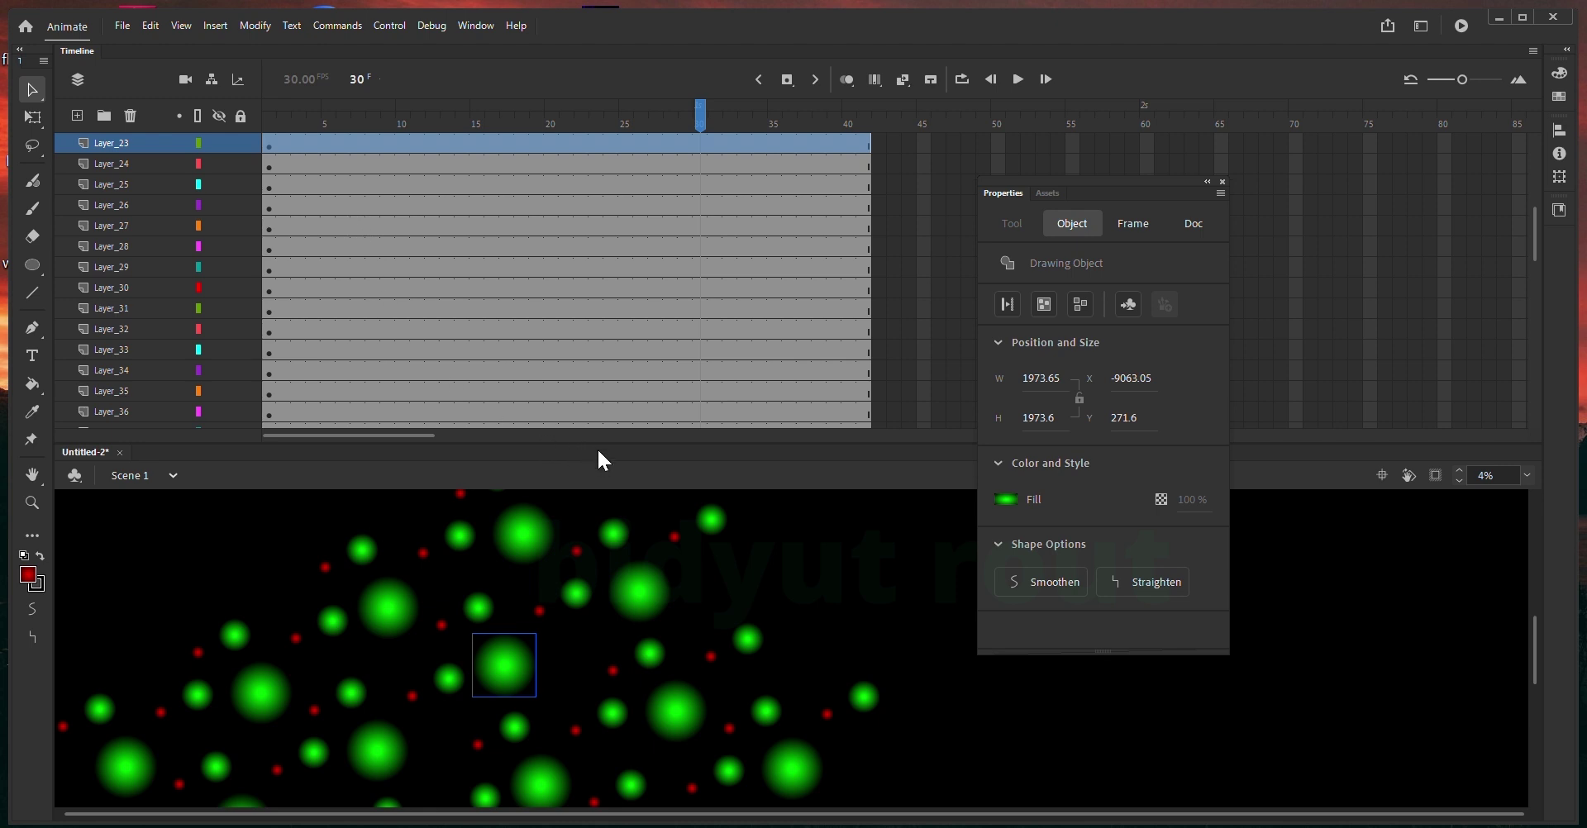
drag(599, 439, 642, 223)
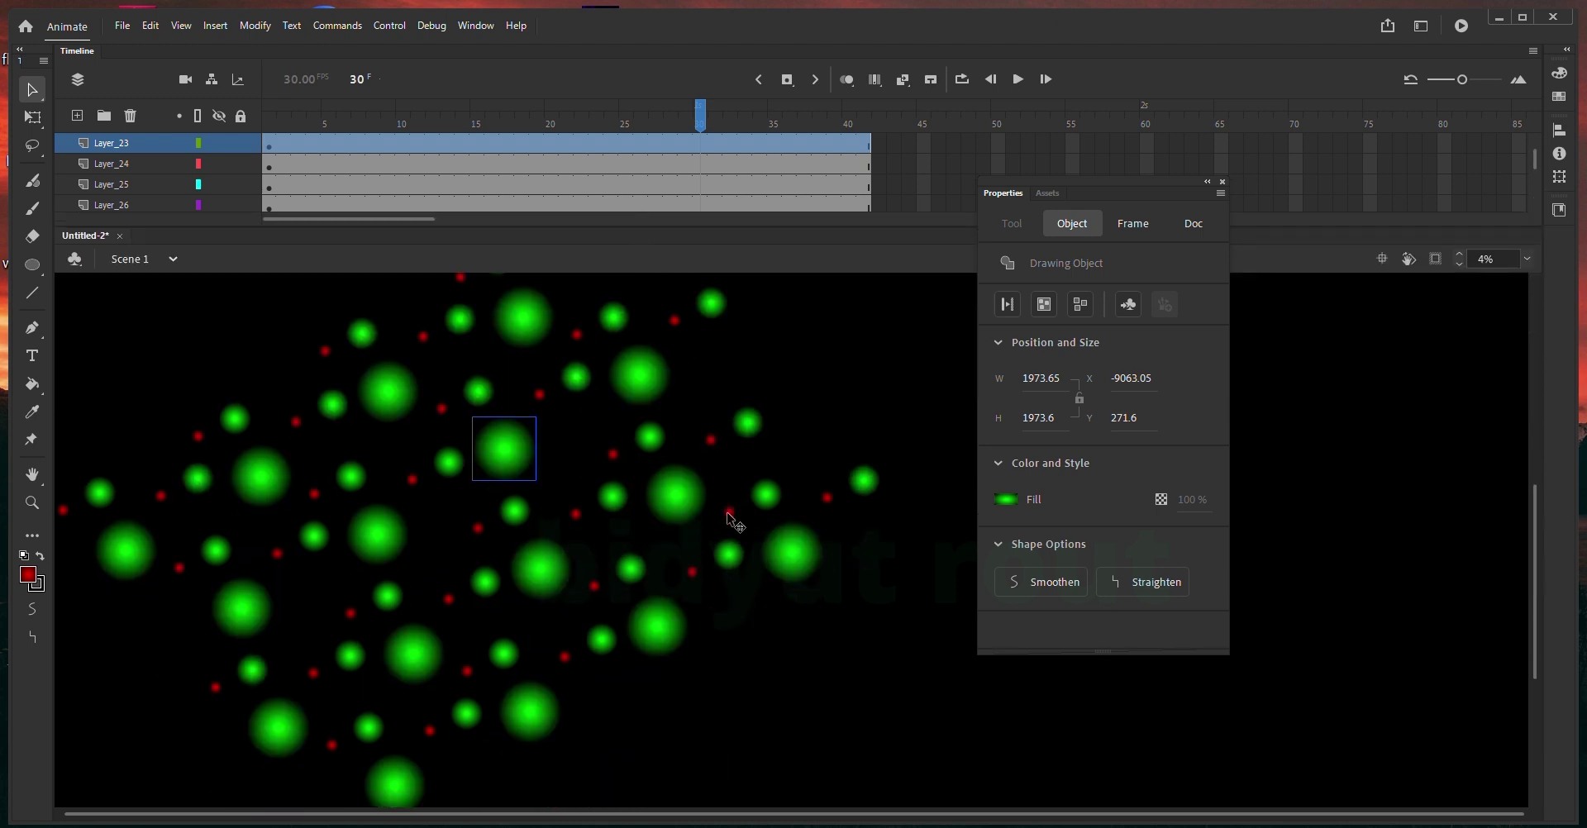
- Delete all the circles from the canvas and close the floating Properties panel
key(ctrl+a)
key(Delete)
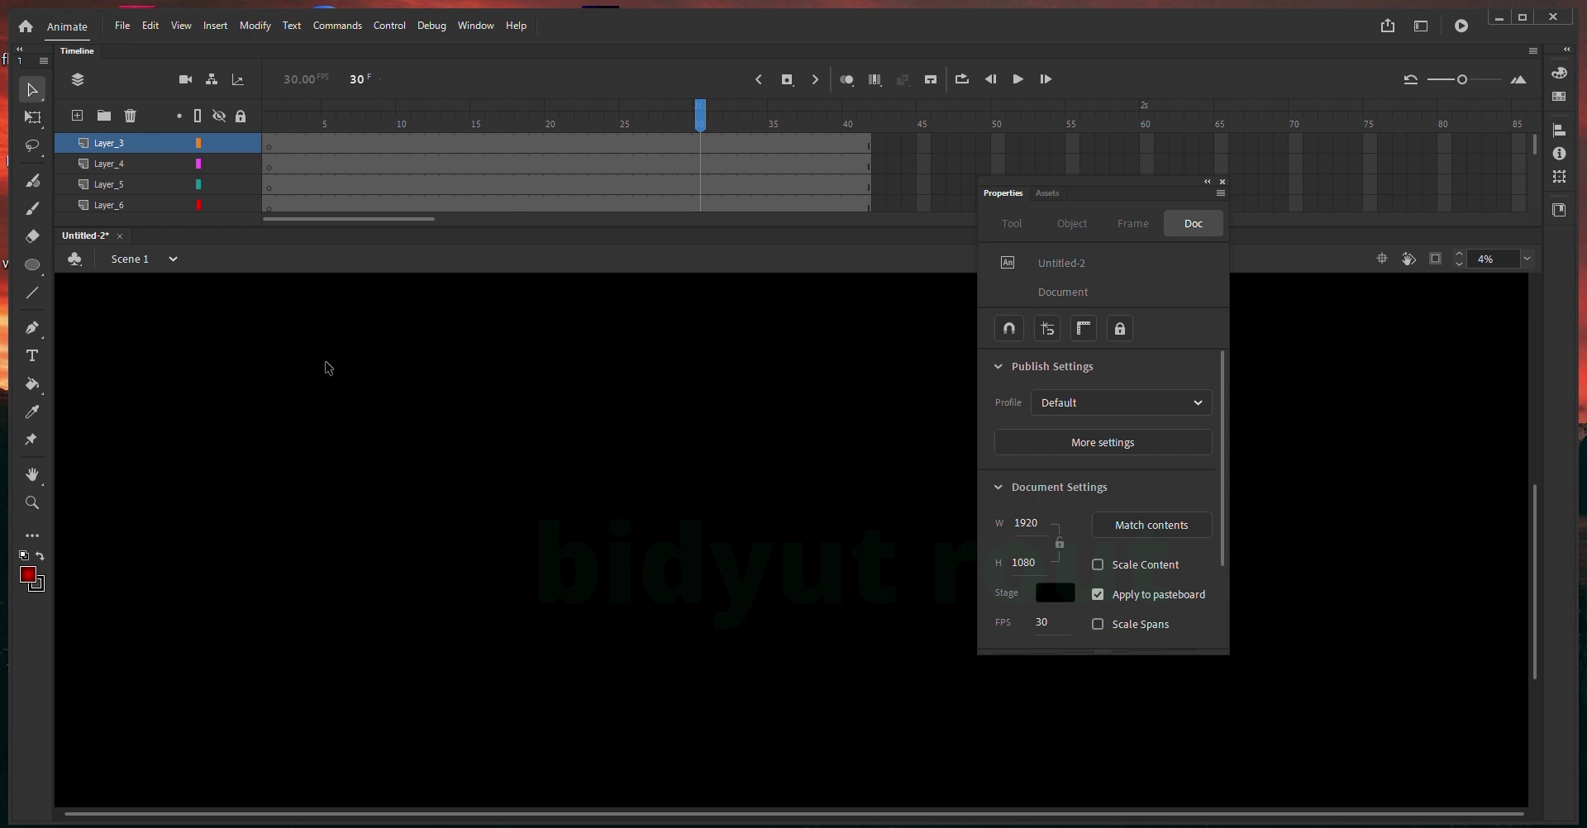
drag(1209, 204, 802, 283)
click(852, 266)
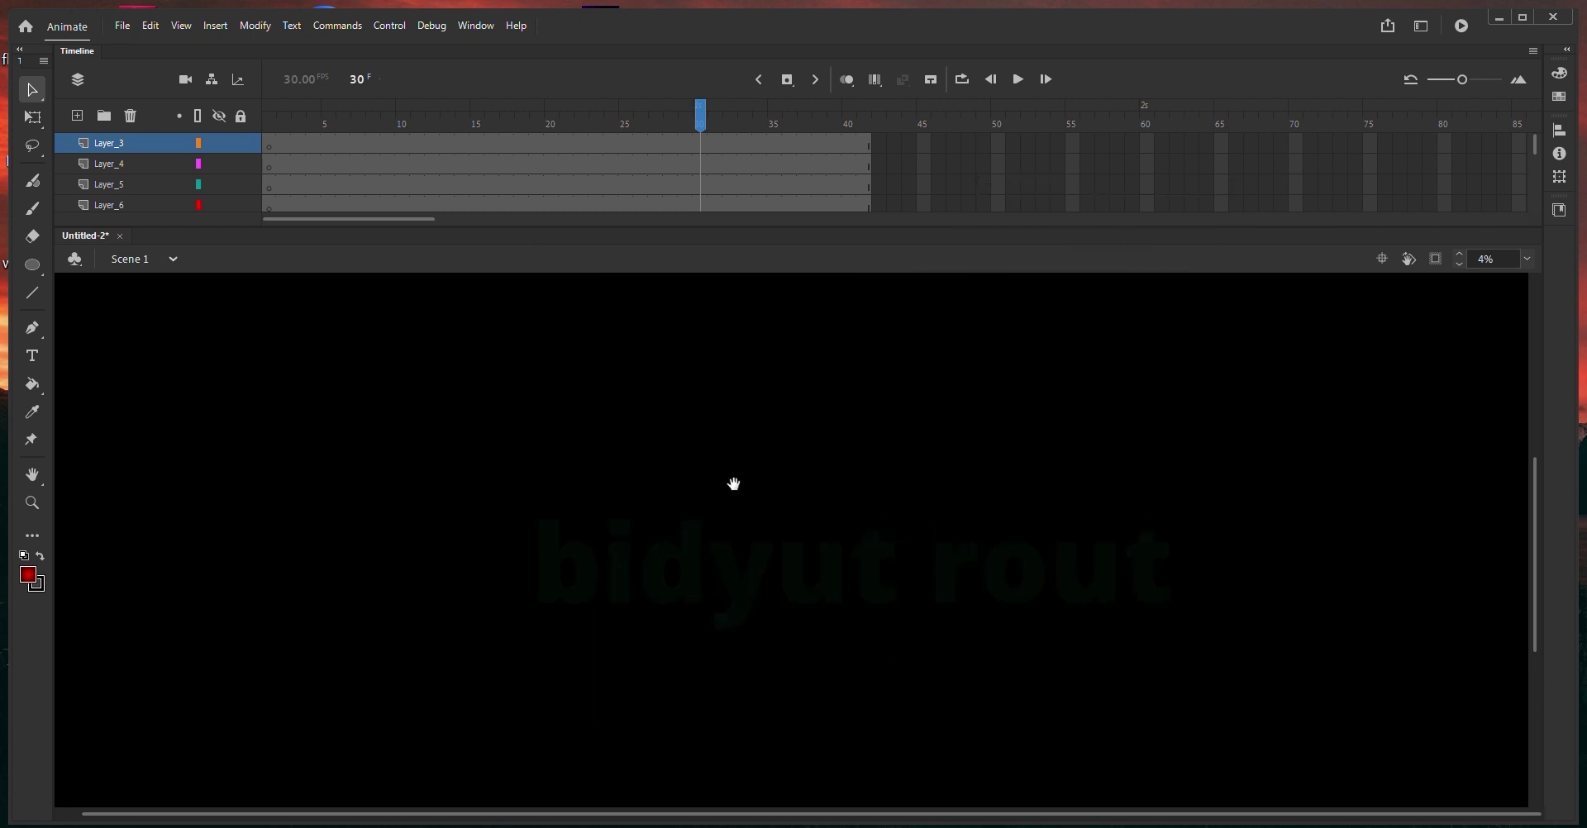